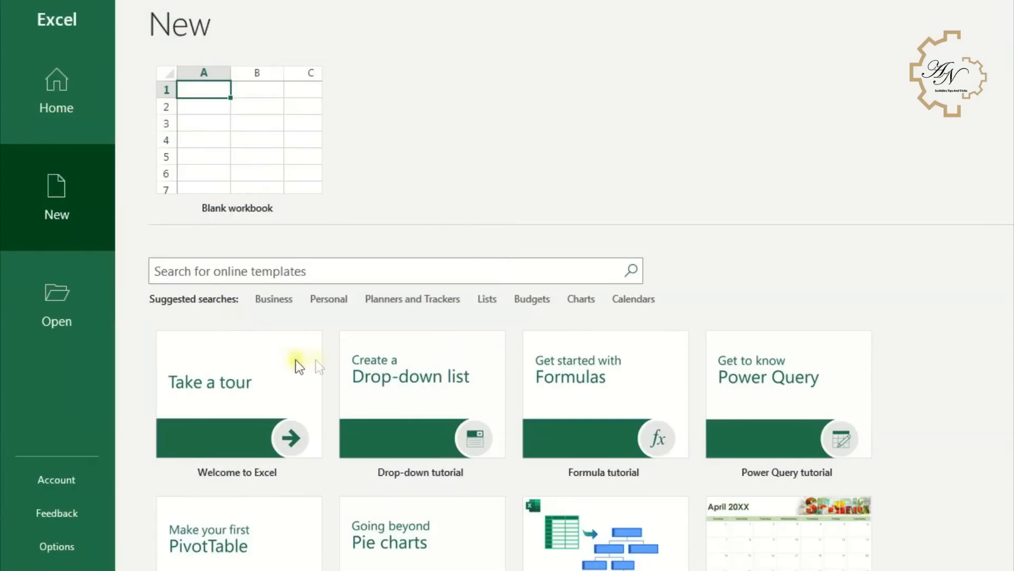
- Create a blank workbook and rename its sheet to Chart of accounts
left_click(234, 146)
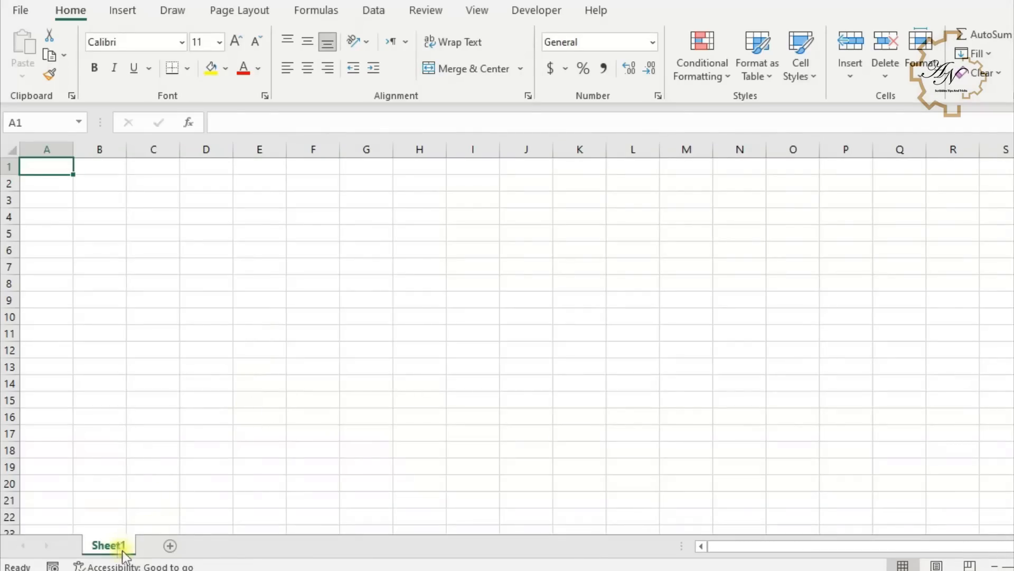
double_click(122, 550)
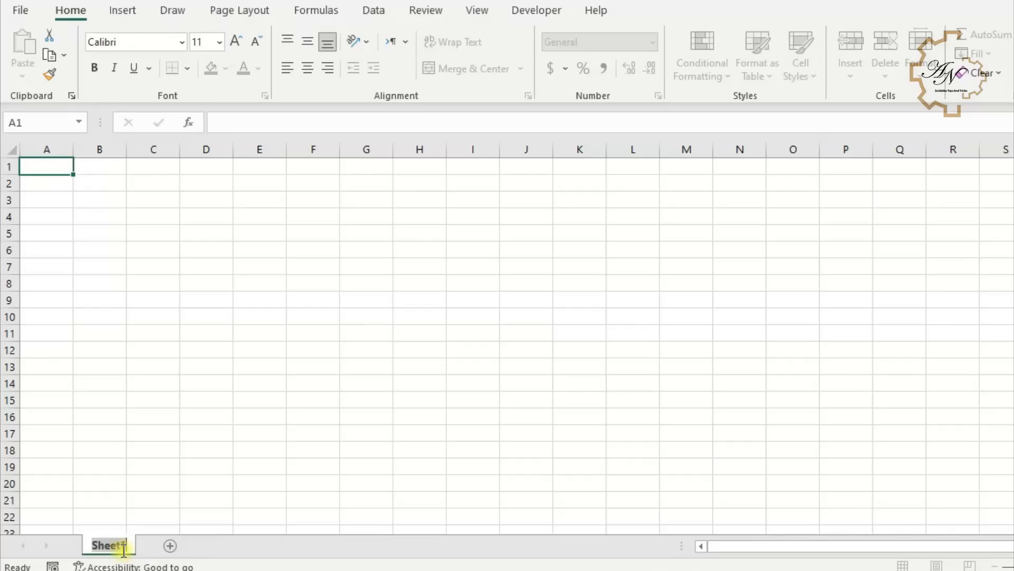
type("Chart of acc")
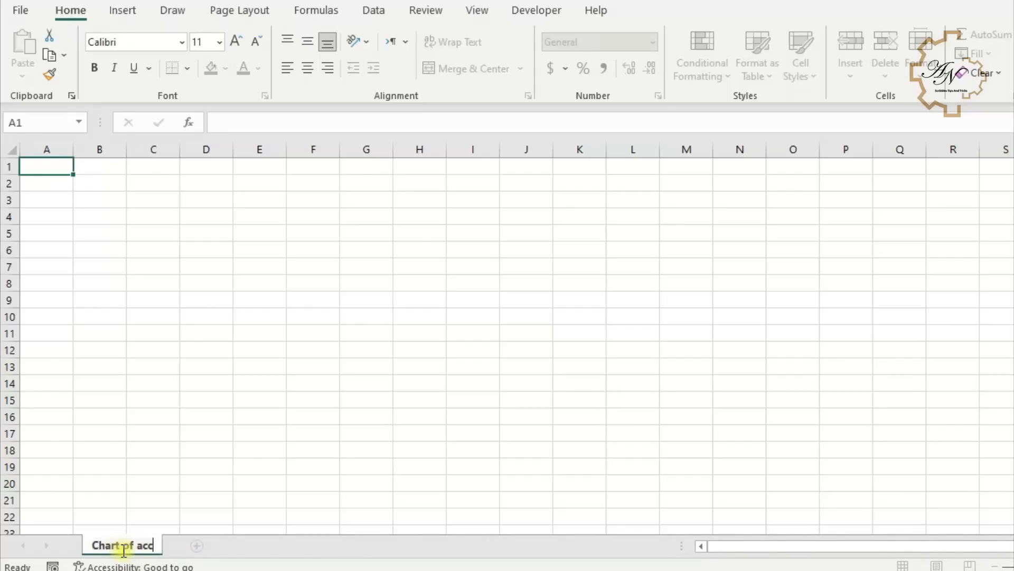
type("ounts")
left_click(171, 435)
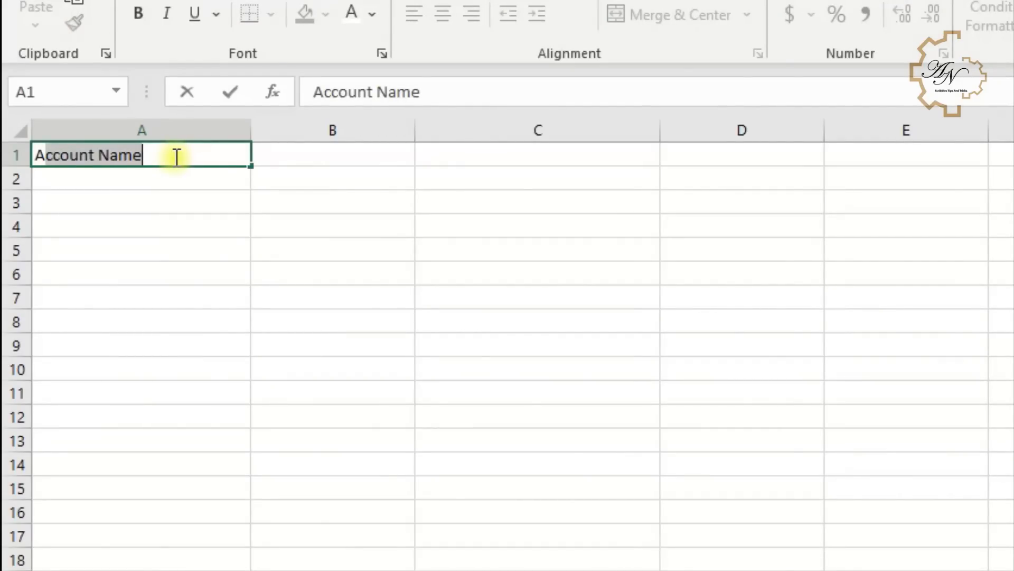
- Enter the column headers Account Name, Main Type, Account Type, Statement and Balance across row 1
key("Tab")
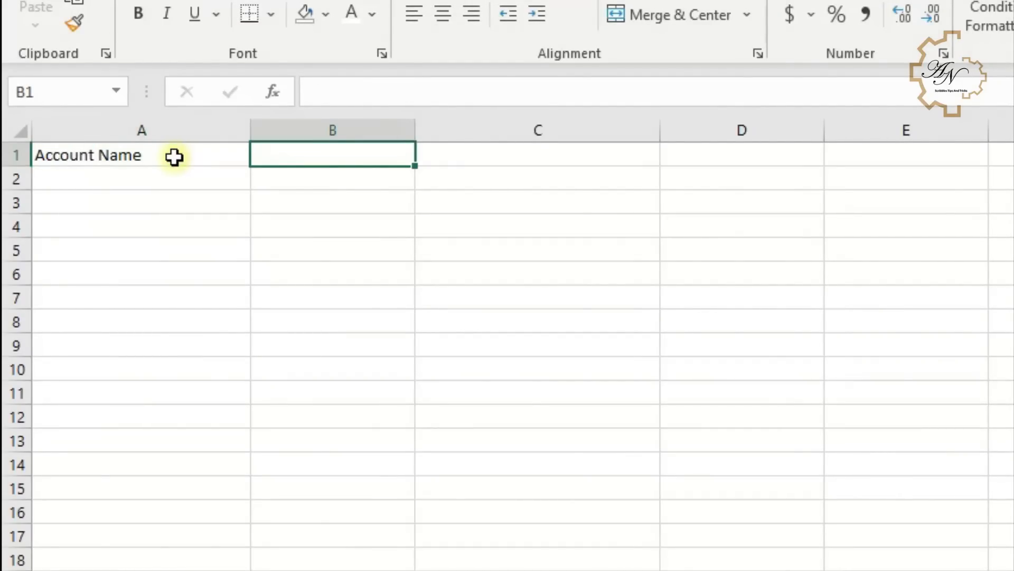
type("Main Type")
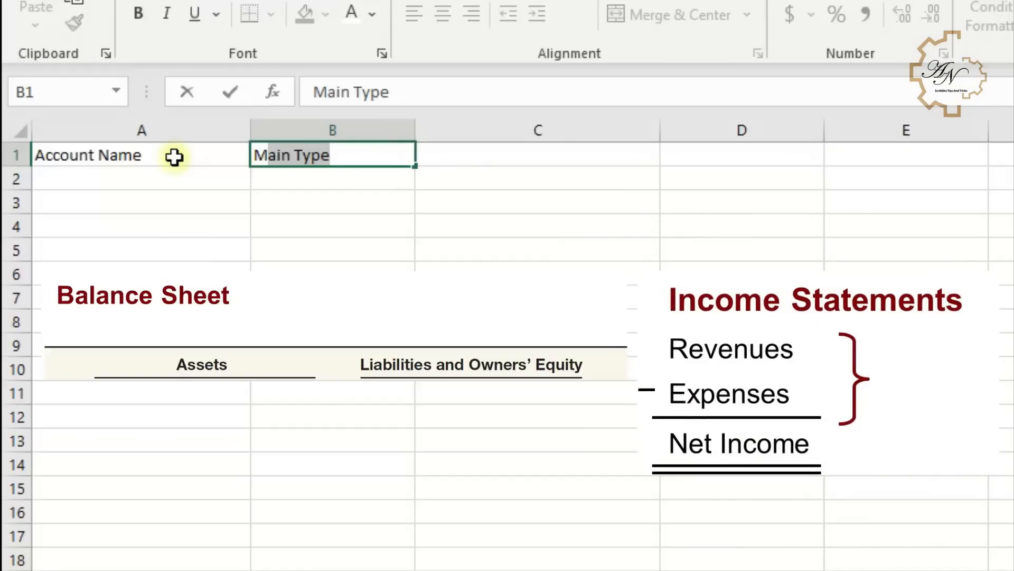
key("Tab")
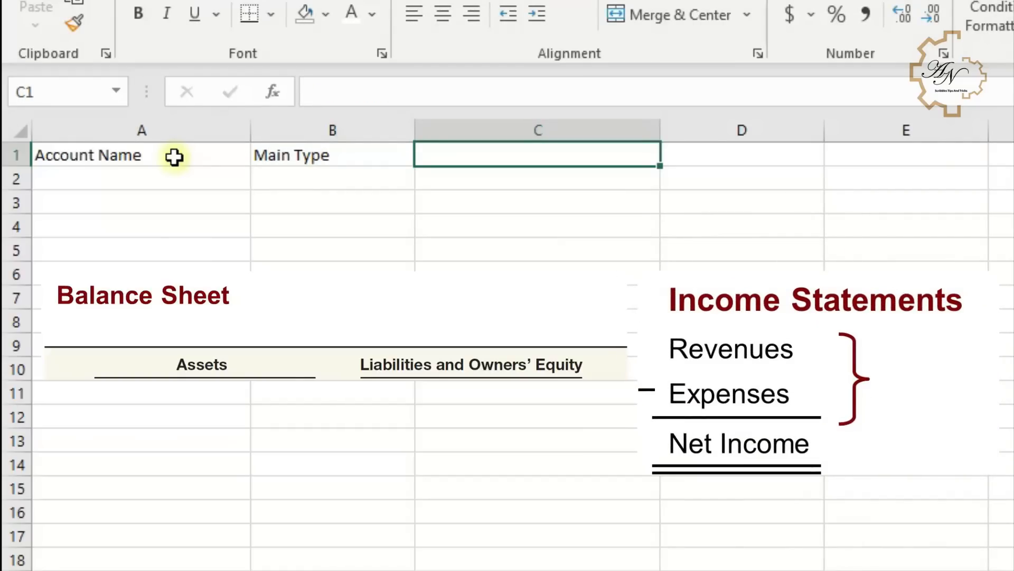
type("Account Type")
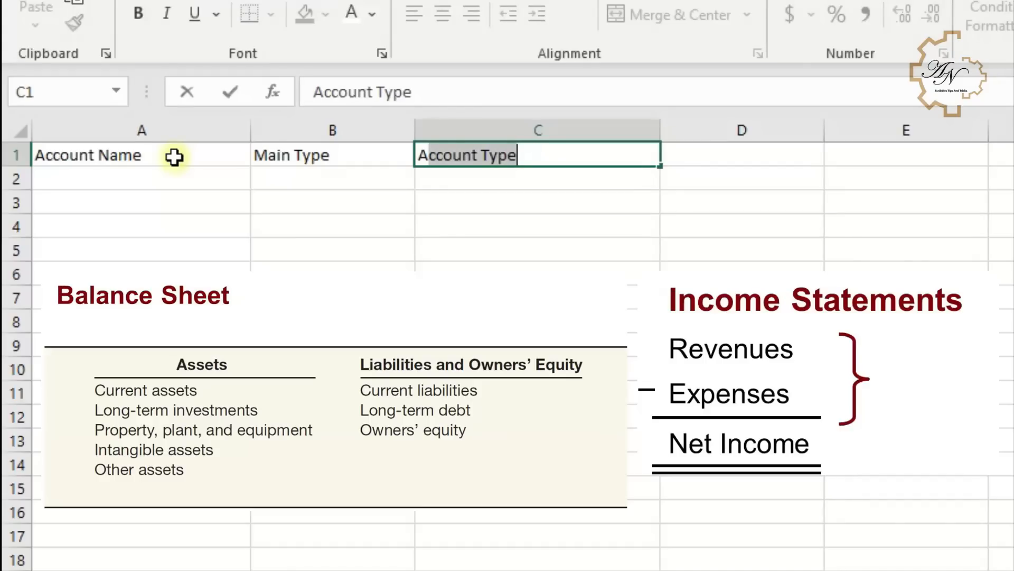
key("Tab")
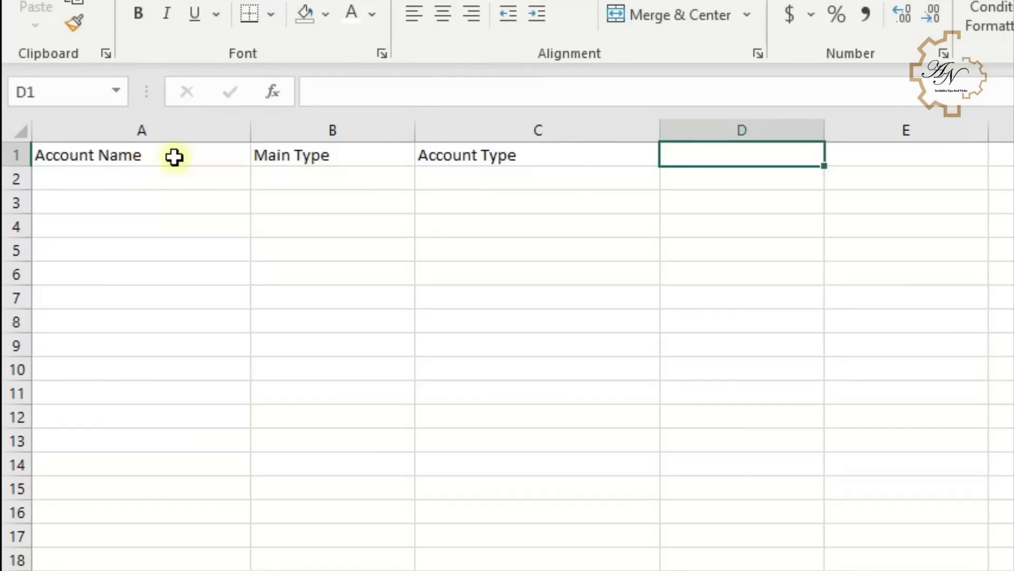
type("Statement")
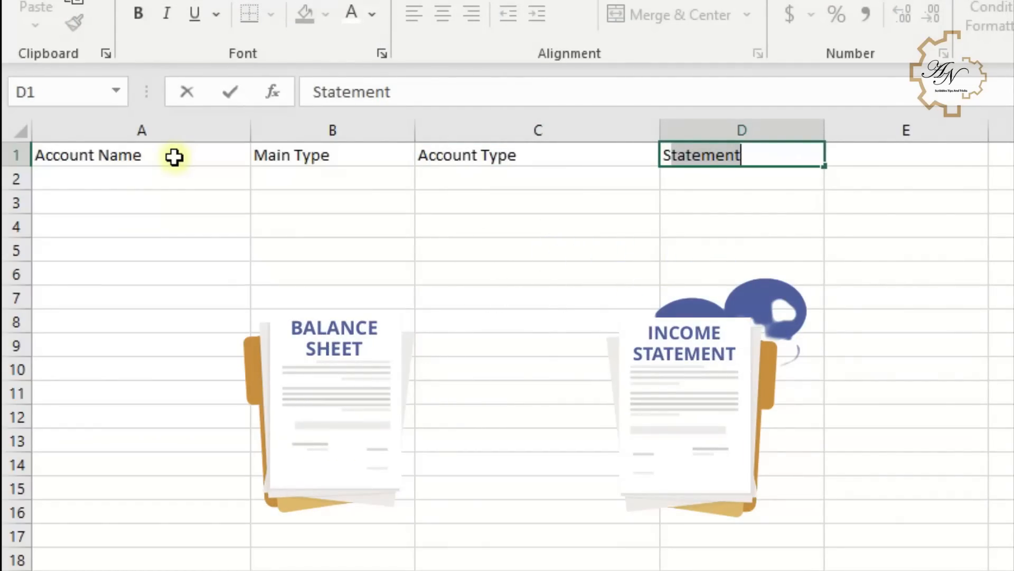
key("Tab")
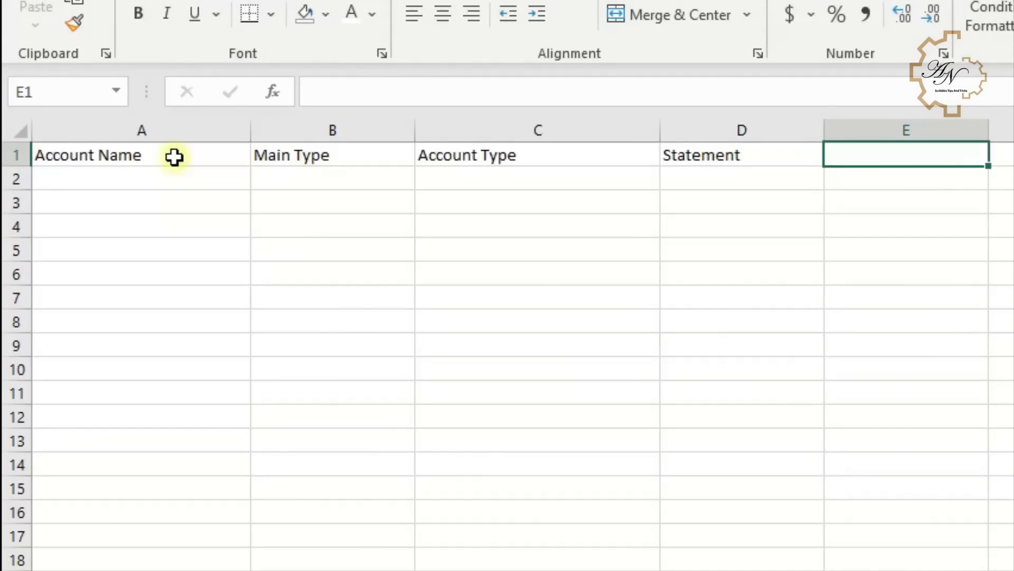
type("Balance")
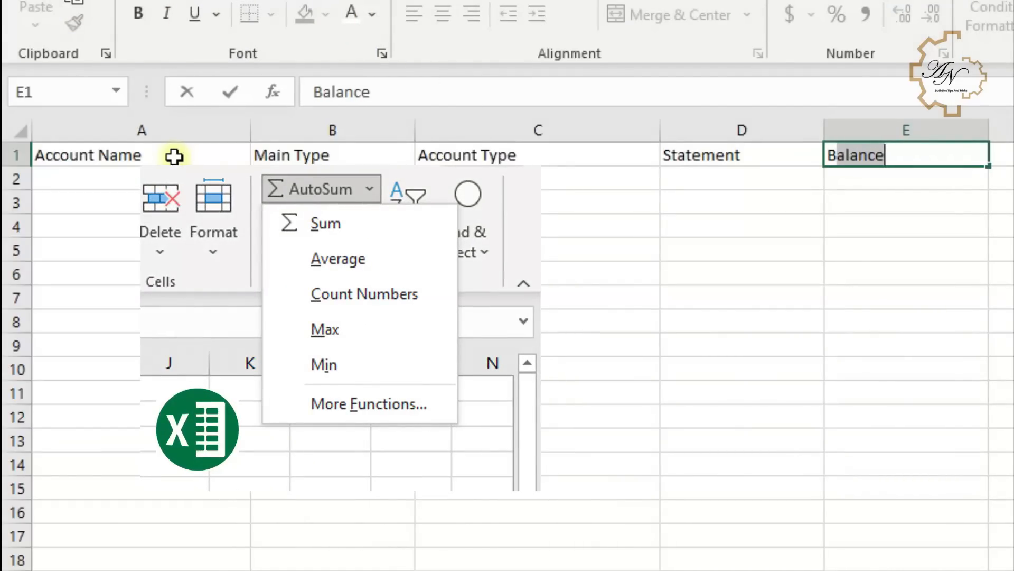
key("Return")
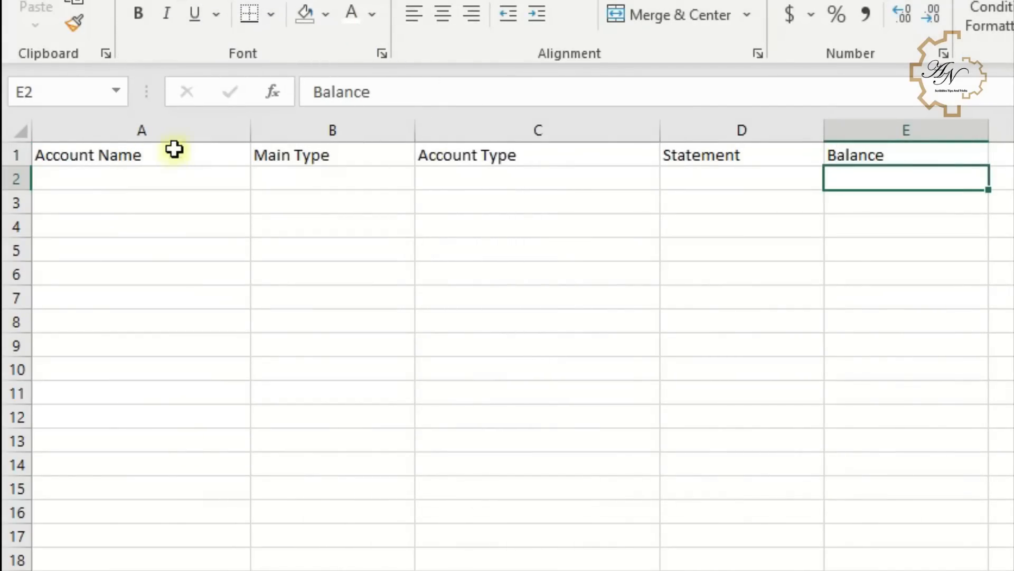
- Enter the first account row: Cash, Assets, Current Assets, Balance Sheet
left_click(175, 178)
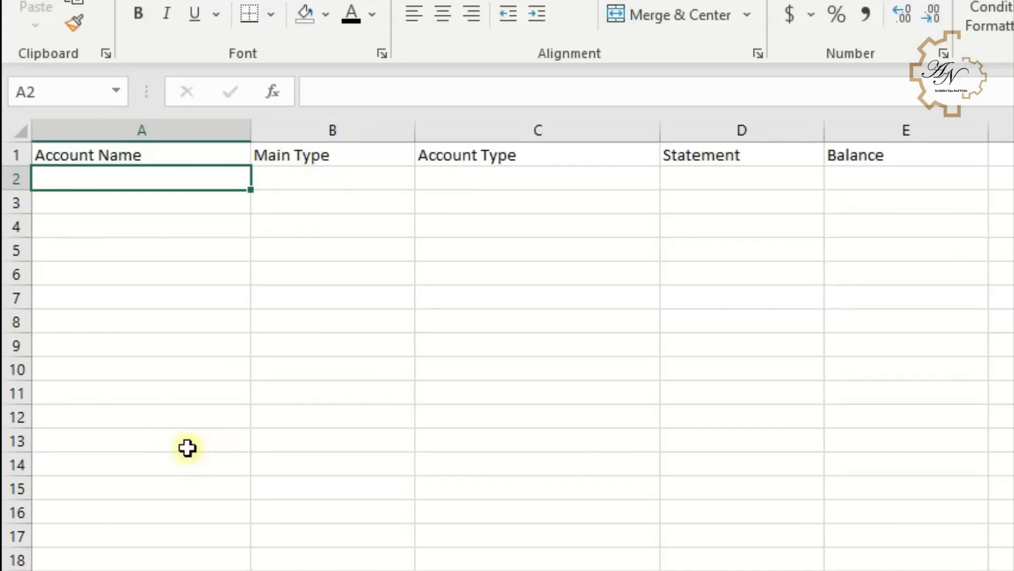
type("Cash")
key("Tab")
type("A")
key("Tab")
type("Current Assets")
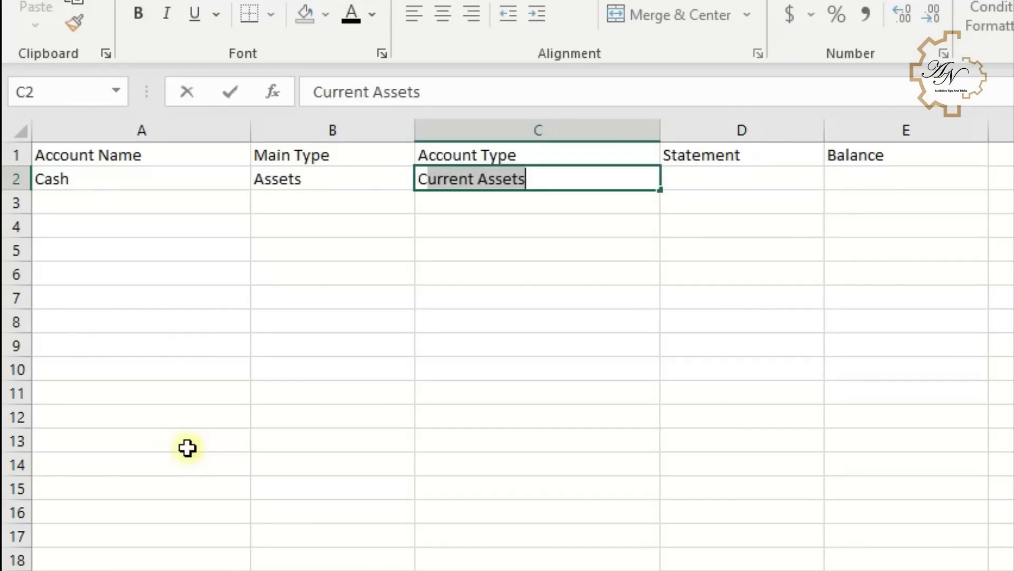
key("Tab")
type("B")
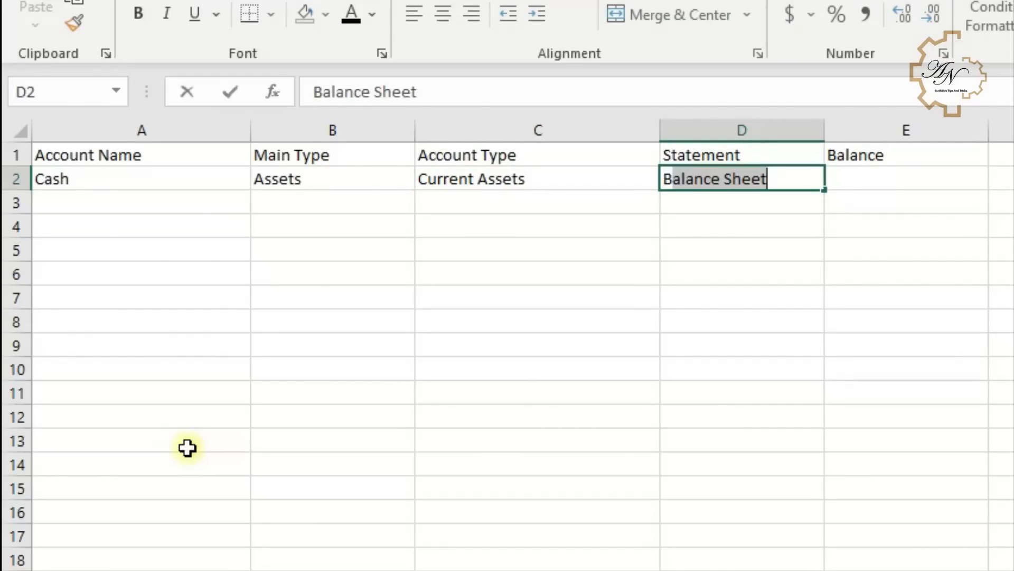
key("Tab")
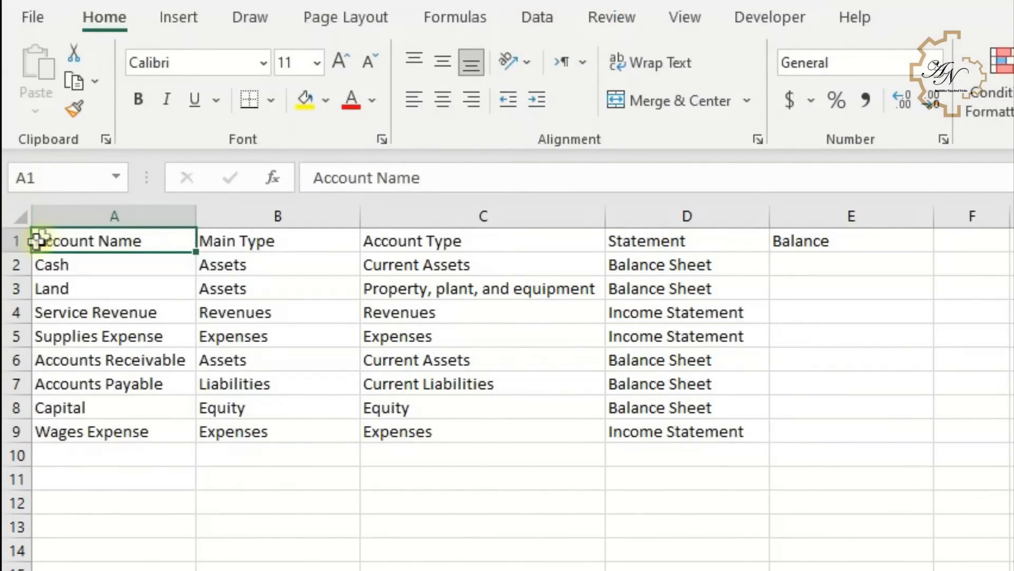
- Fill the header cells A1 to E1 with an orange theme colour
left_click_drag(49, 239, 852, 233)
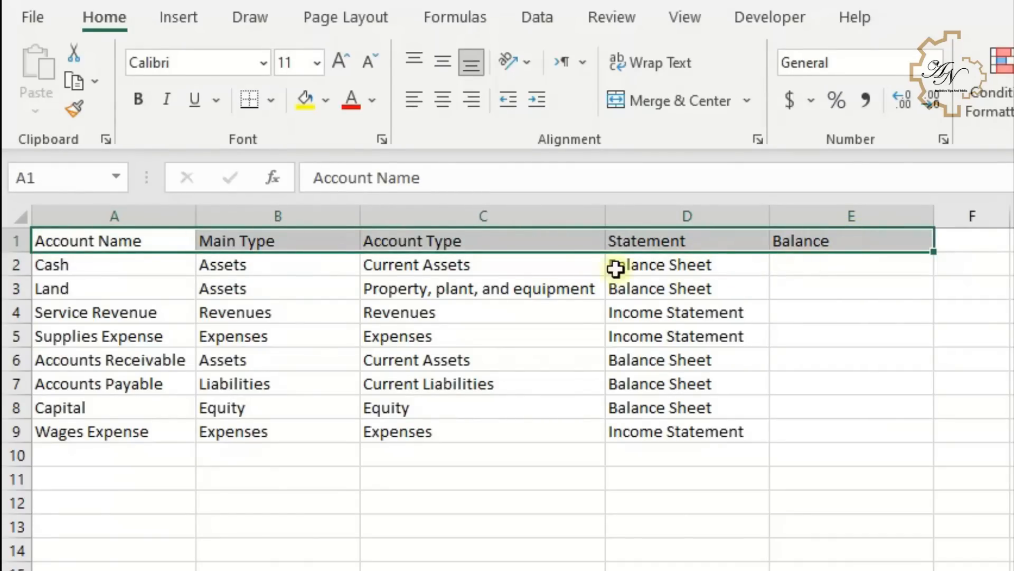
left_click(325, 97)
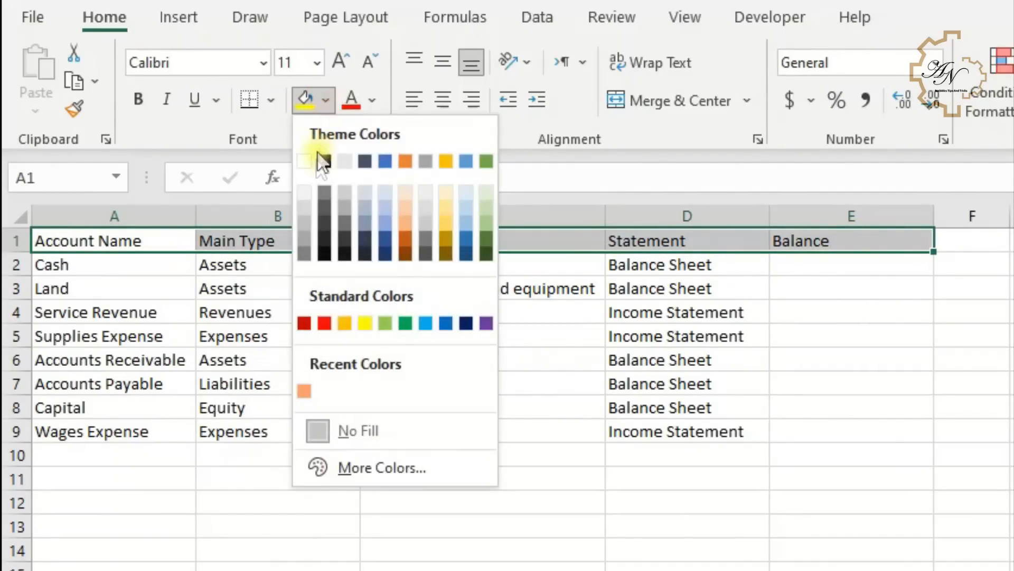
left_click(404, 208)
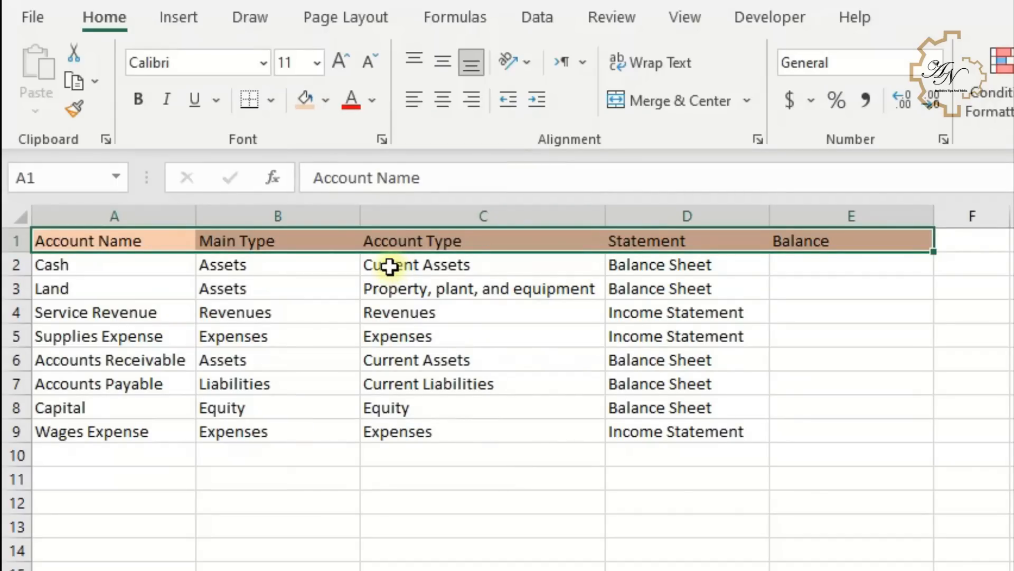
- Make row 1 taller and set the headers to bold at font size 16
left_click_drag(18, 253, 17, 293)
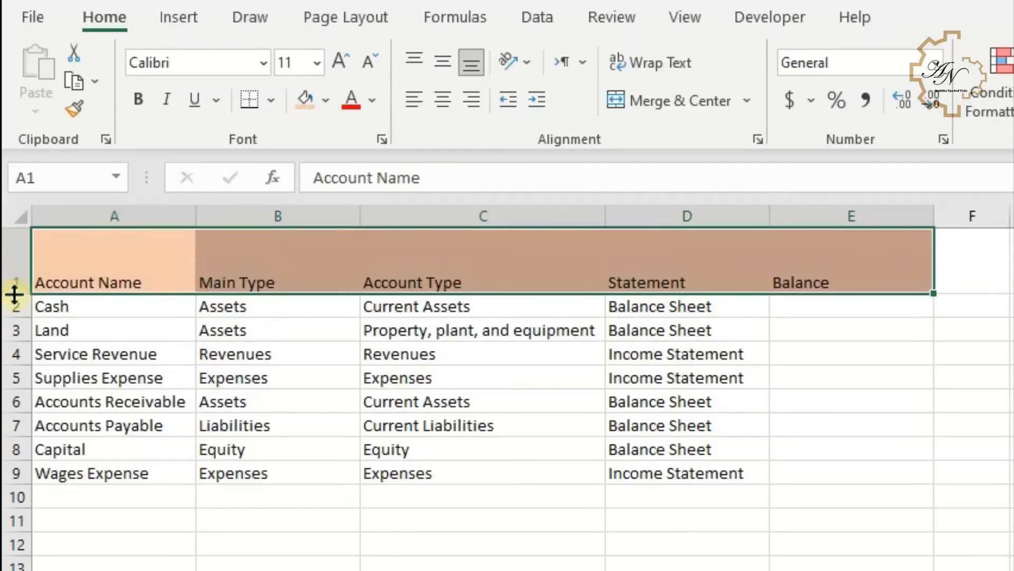
left_click_drag(106, 275, 849, 274)
left_click(139, 102)
left_click(335, 65)
left_click(335, 65)
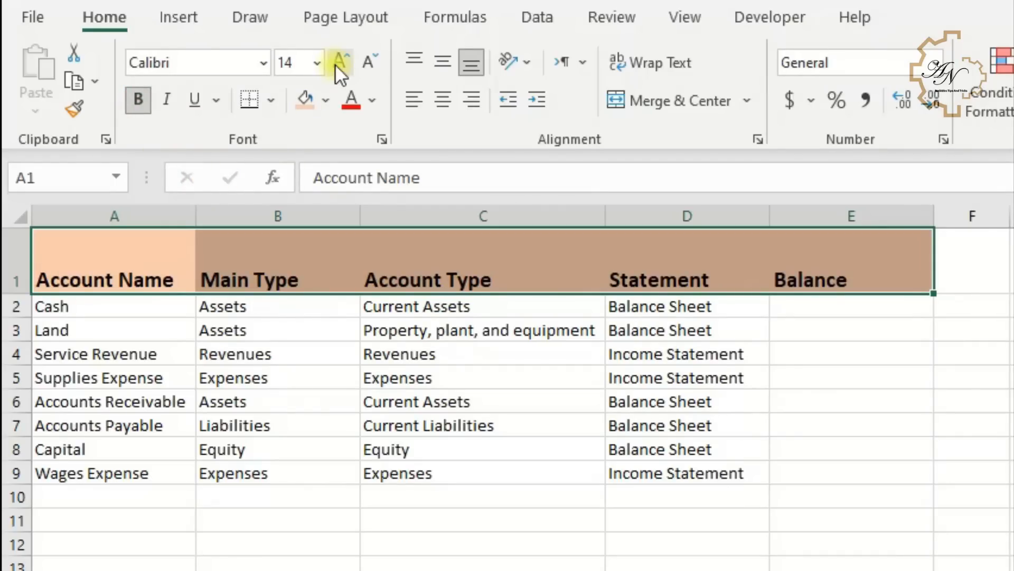
left_click(336, 62)
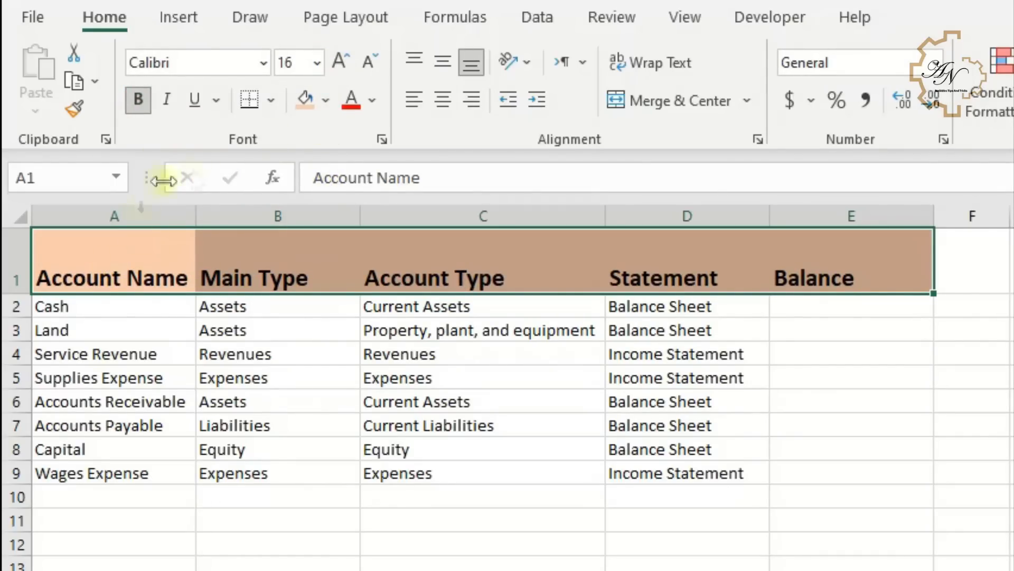
- Center the header text both vertically and horizontally
left_click(443, 100)
left_click(440, 65)
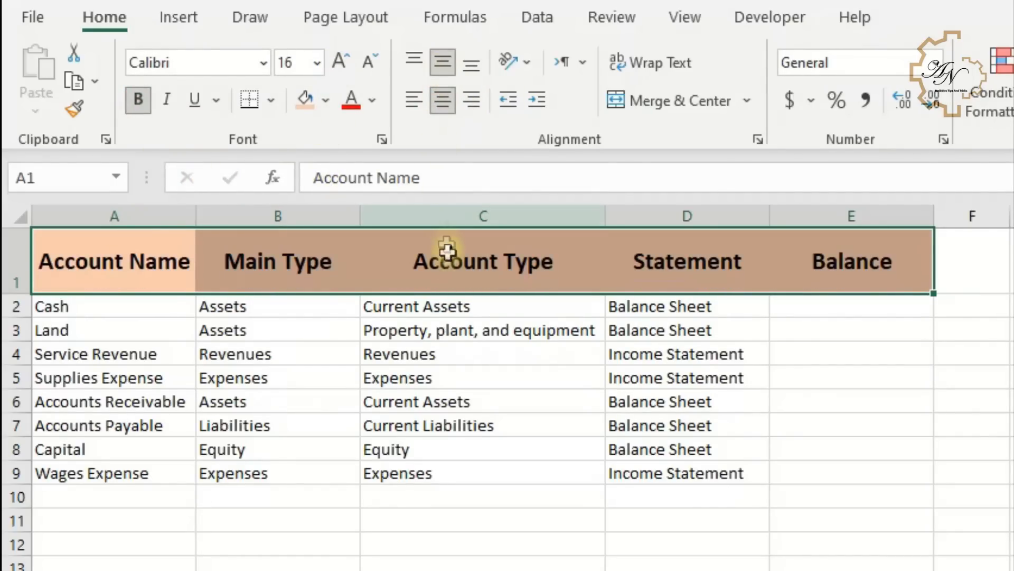
left_click(254, 271)
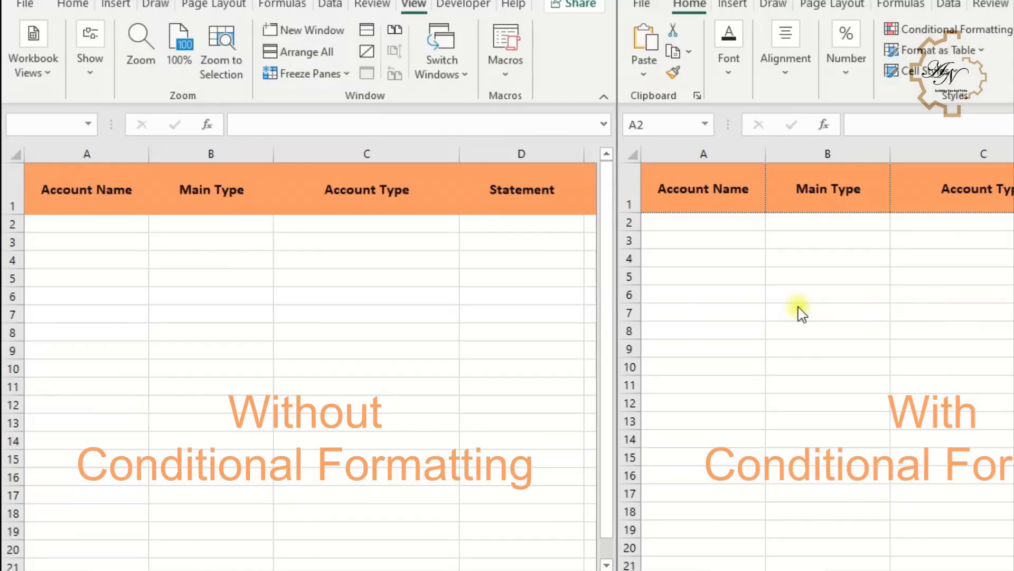
- Enter cash in cell A2 of both the without- and with-conditional-formatting comparison sheets
left_click(58, 221)
left_click(61, 225)
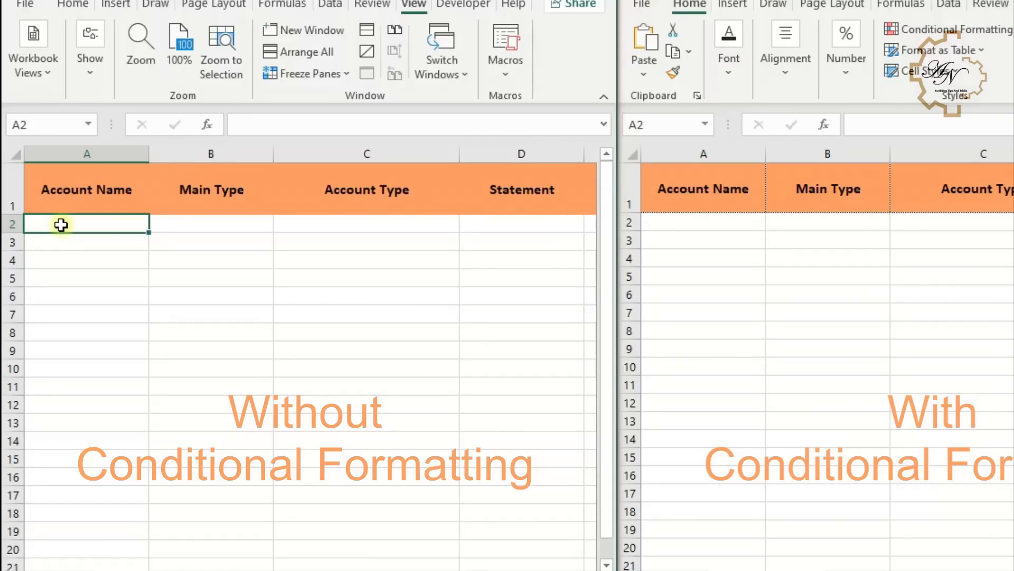
type("cash")
key("Return")
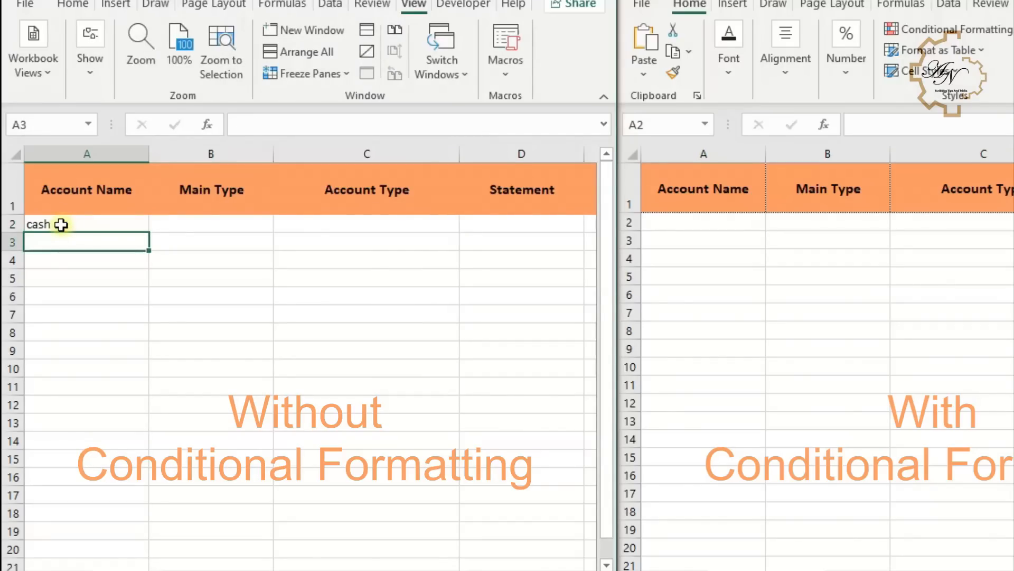
left_click(668, 239)
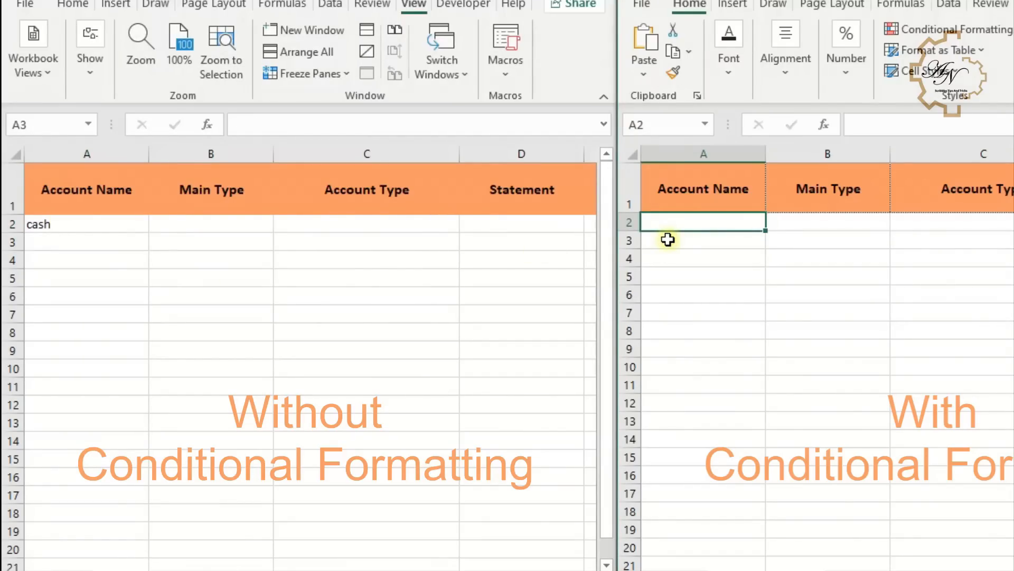
type("cash")
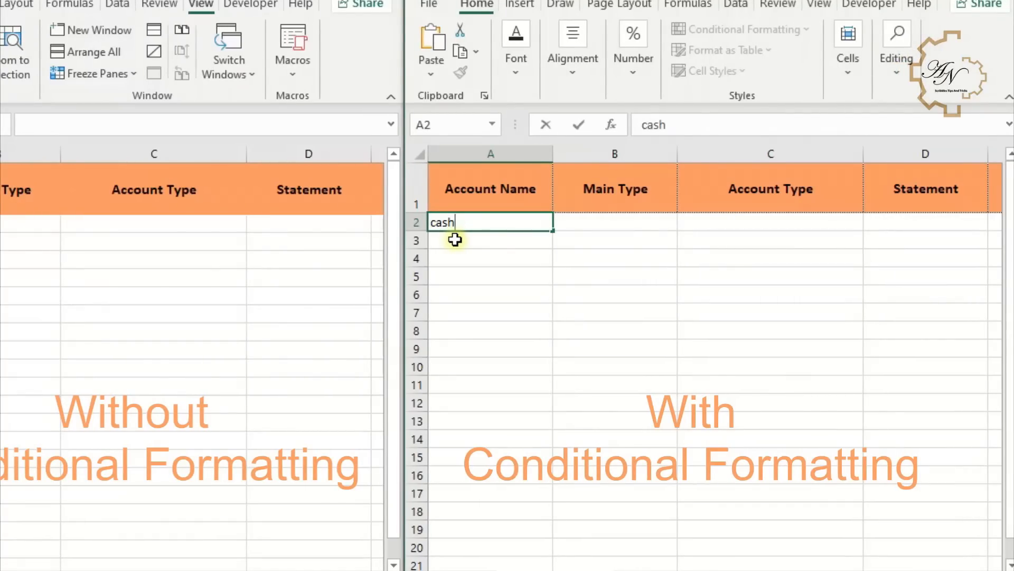
key("Return")
- Examine row 2 of the conditional-formatting comparison sheet by moving across its cells
left_click(543, 290)
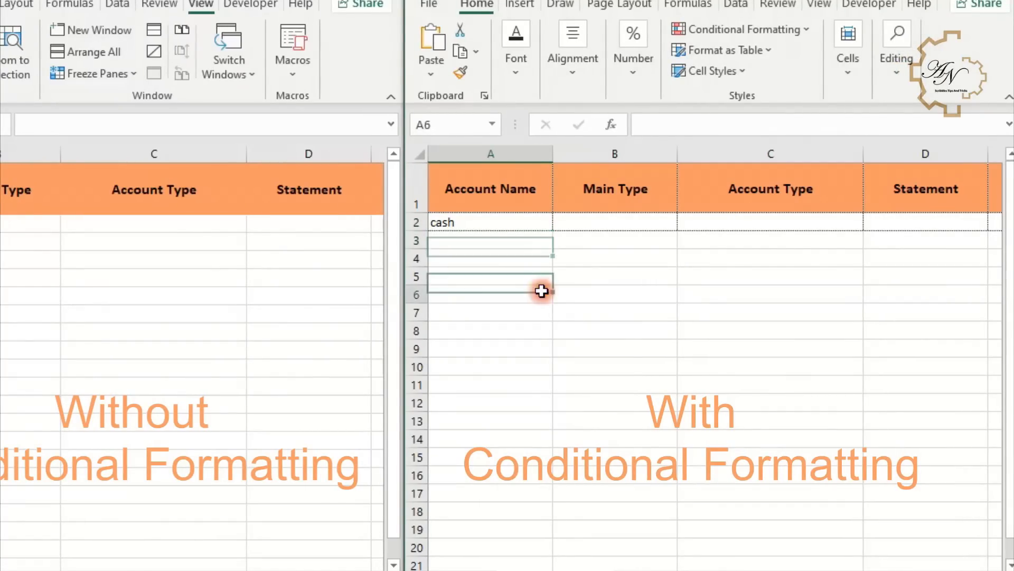
left_click(475, 223)
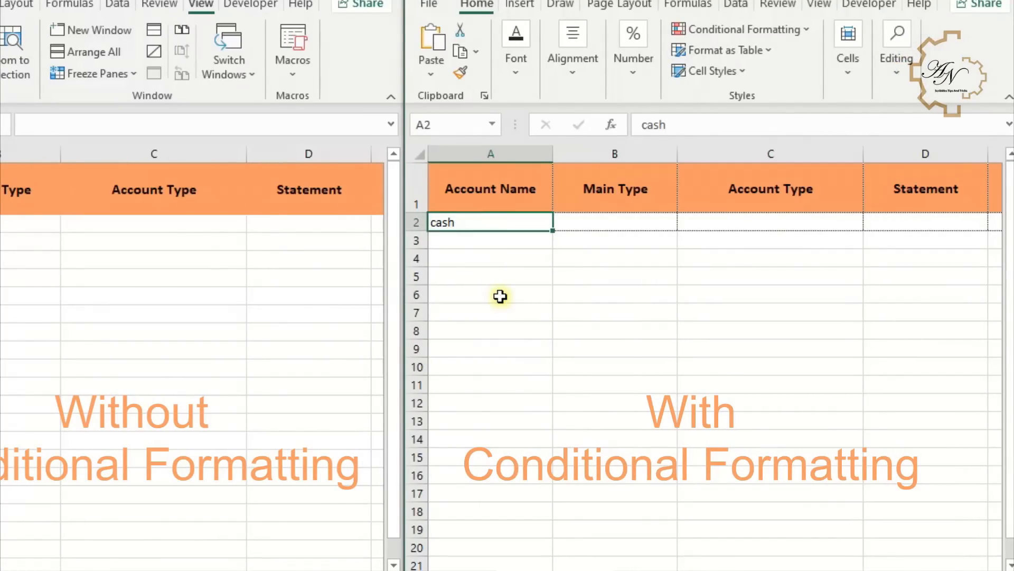
key("Right")
key("Right")
key("Right")
key("Right")
key("Left")
key("Left")
key("Left")
key("Left")
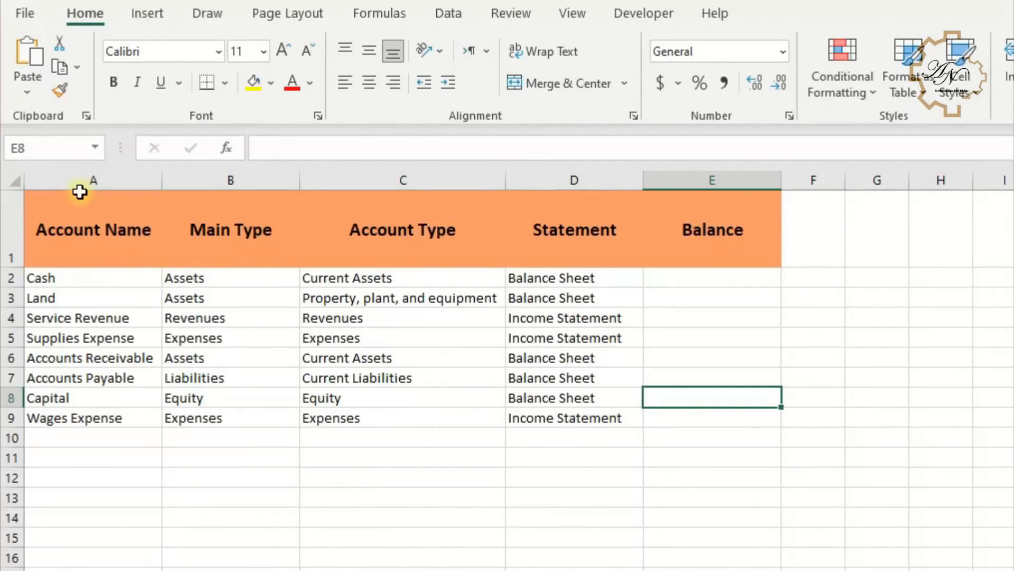
- Select columns A to E and start a new conditional formatting rule using the formula =$A1<>0
left_click_drag(81, 180, 672, 186)
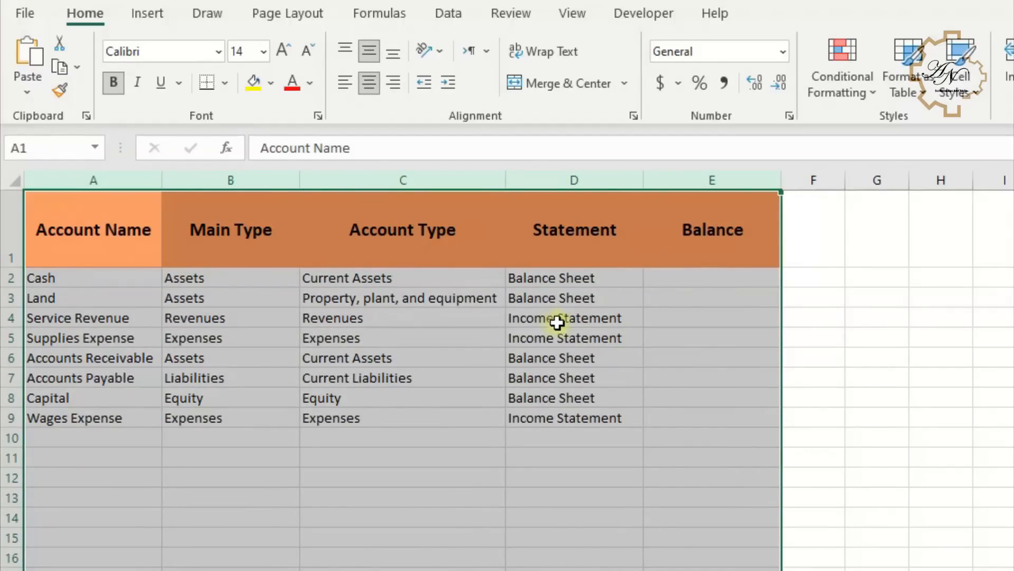
left_click(867, 96)
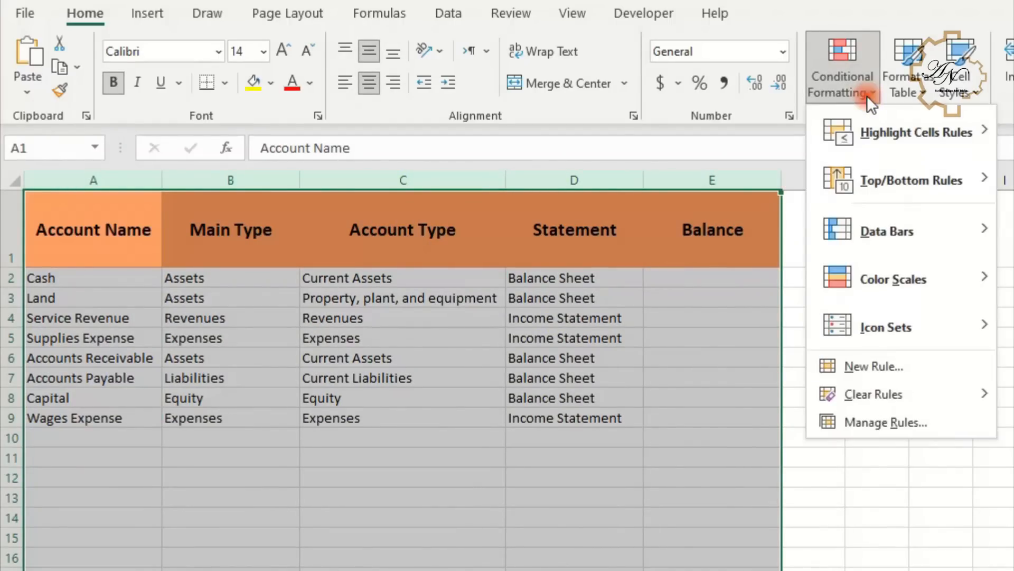
left_click(873, 369)
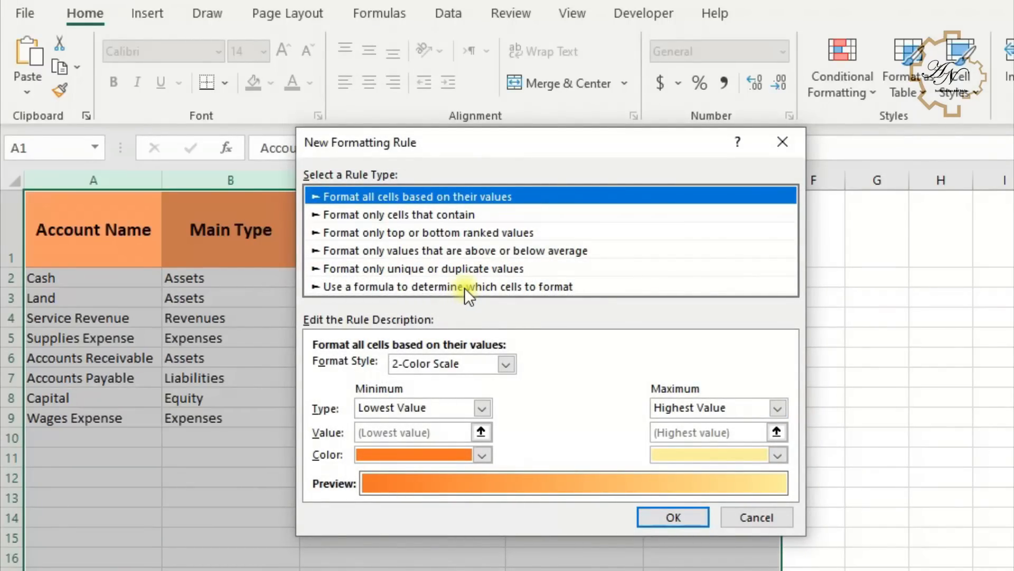
left_click(464, 288)
left_click(402, 370)
type("=")
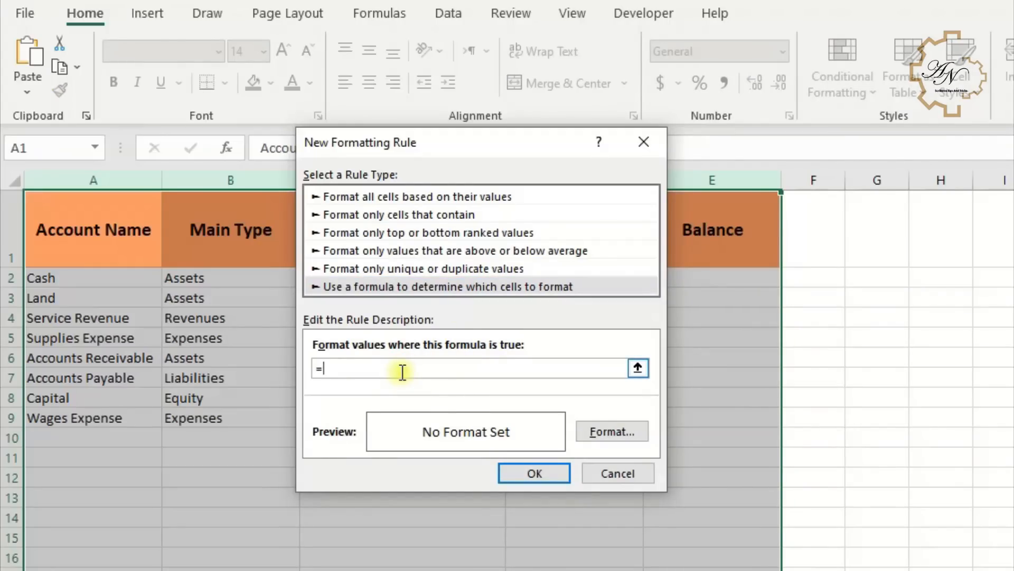
type("a1")
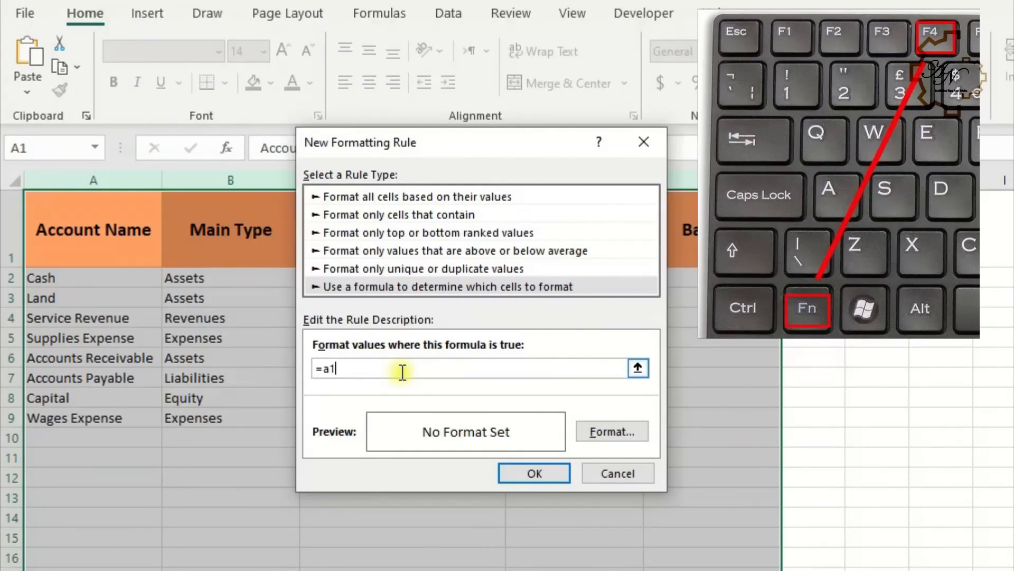
key("F4")
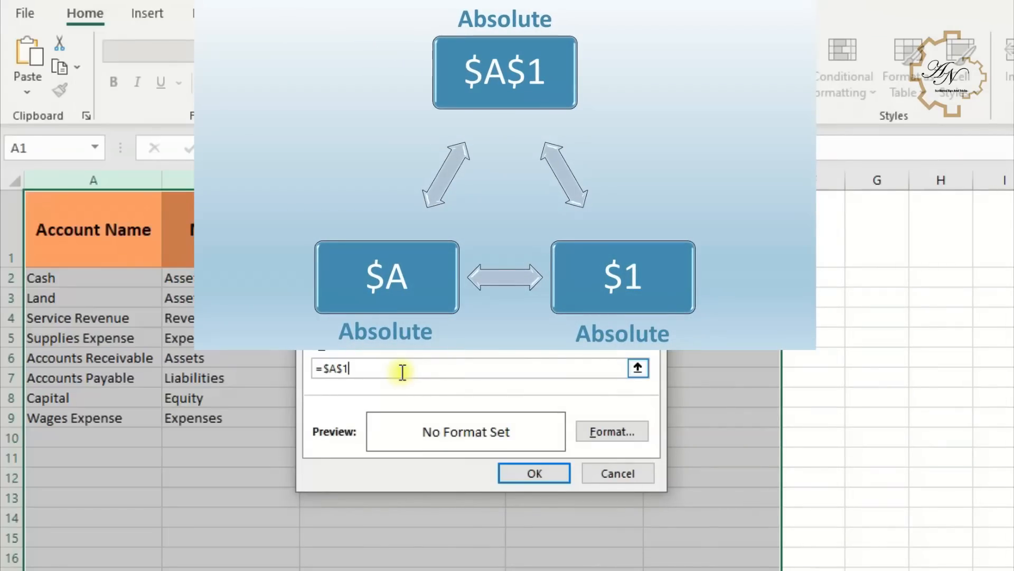
key("F4")
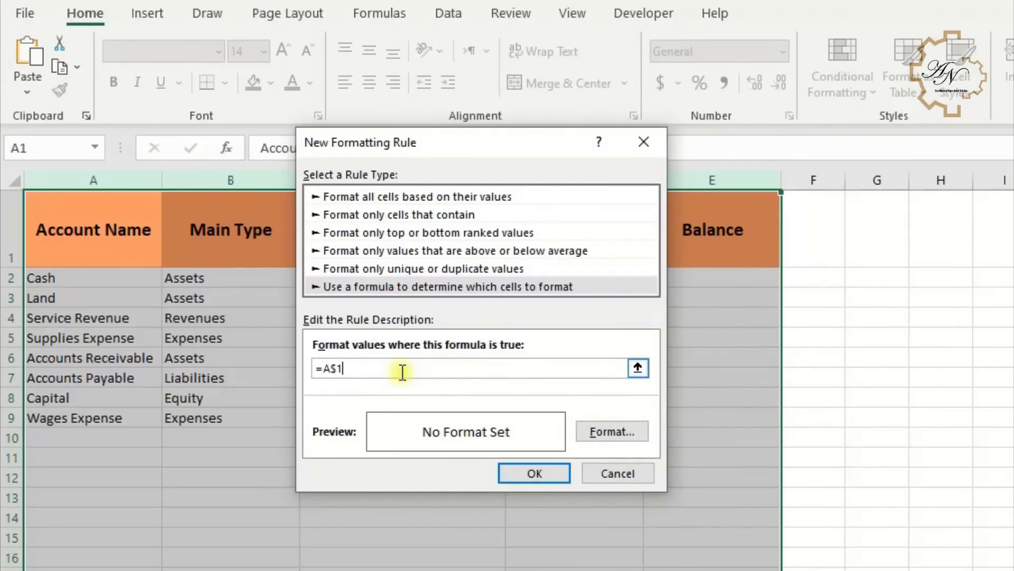
key("F4")
type("<>0")
- Give the rule a dotted border on all four sides of each cell and apply it
left_click(586, 433)
left_click(432, 80)
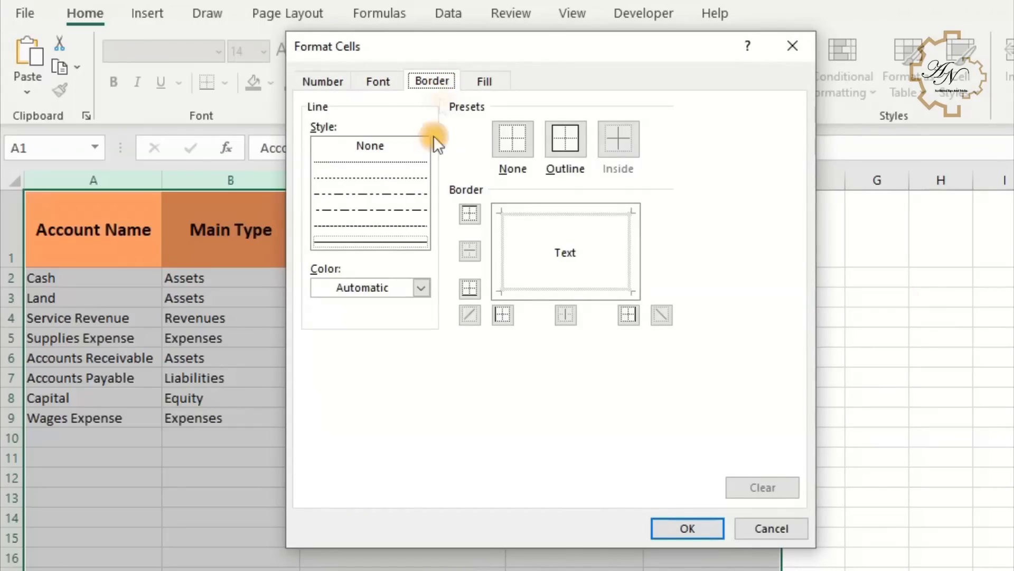
left_click(389, 176)
left_click(537, 214)
left_click(503, 285)
left_click(587, 290)
left_click(629, 275)
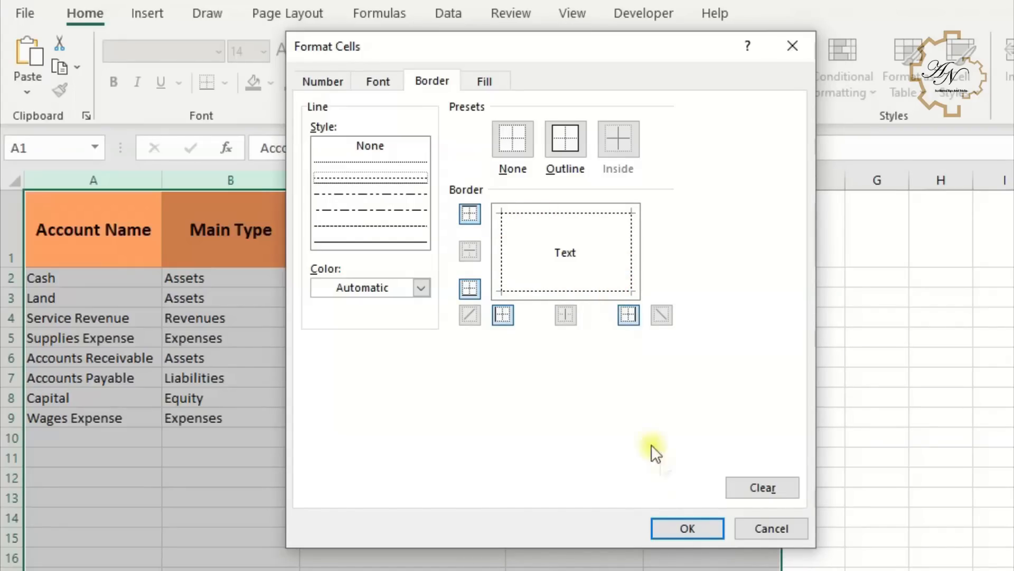
left_click(705, 524)
left_click(544, 476)
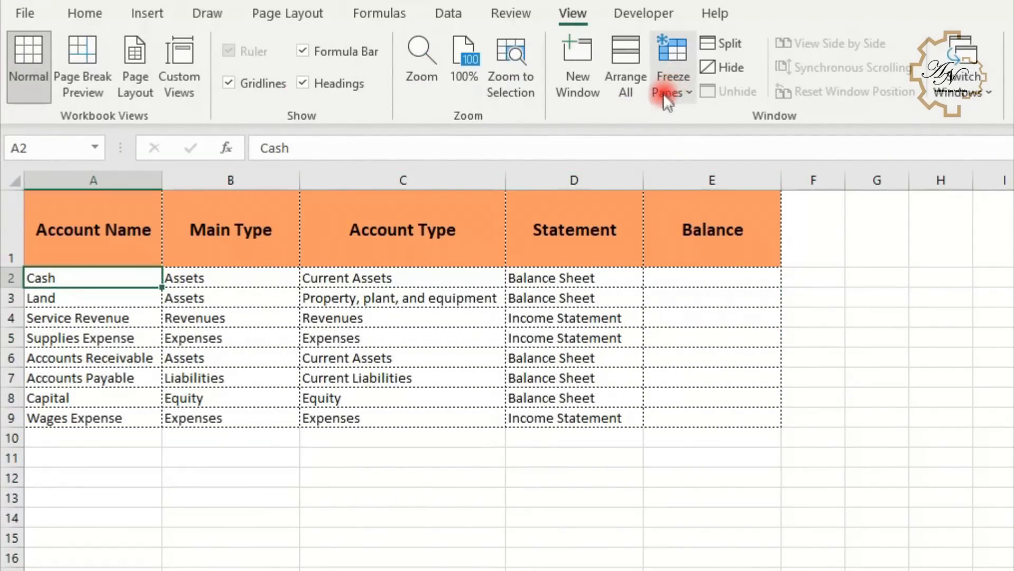
- Freeze the top header row and scroll down the sheet to check the headers stay in place
left_click(674, 85)
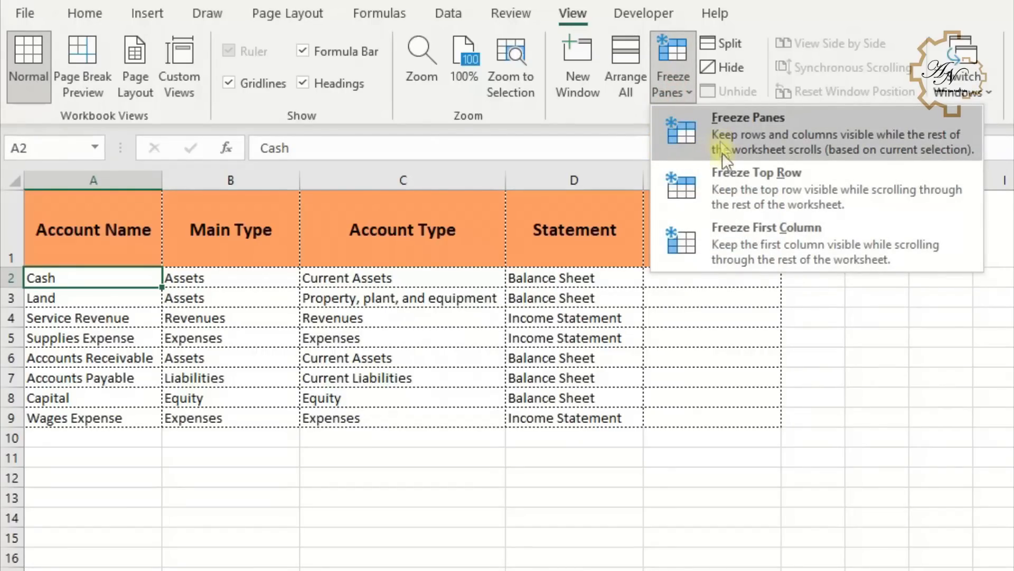
left_click(732, 192)
scroll(463, 309, "down", 13)
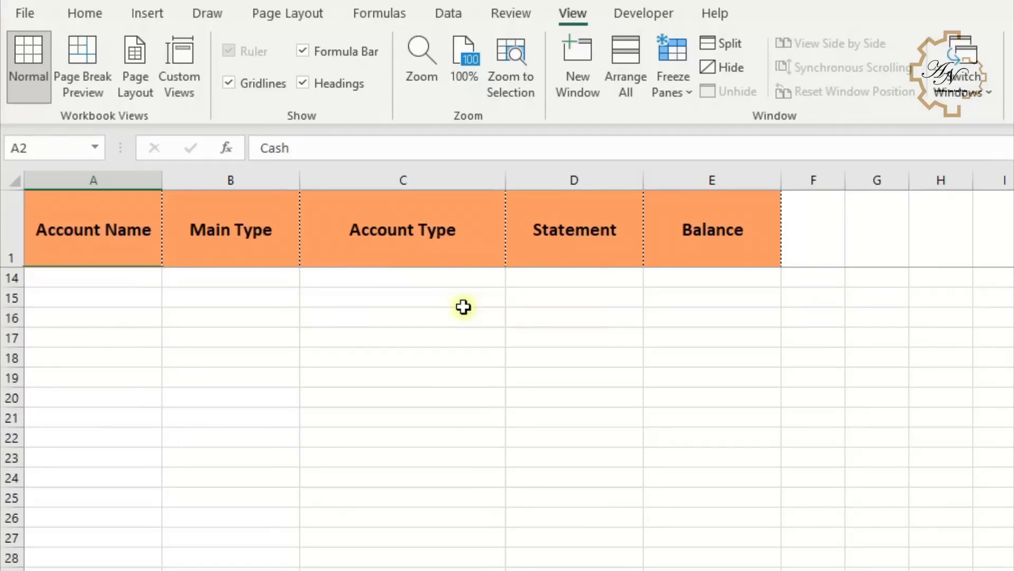
scroll(456, 317, "down", 7)
scroll(453, 324, "up", 20)
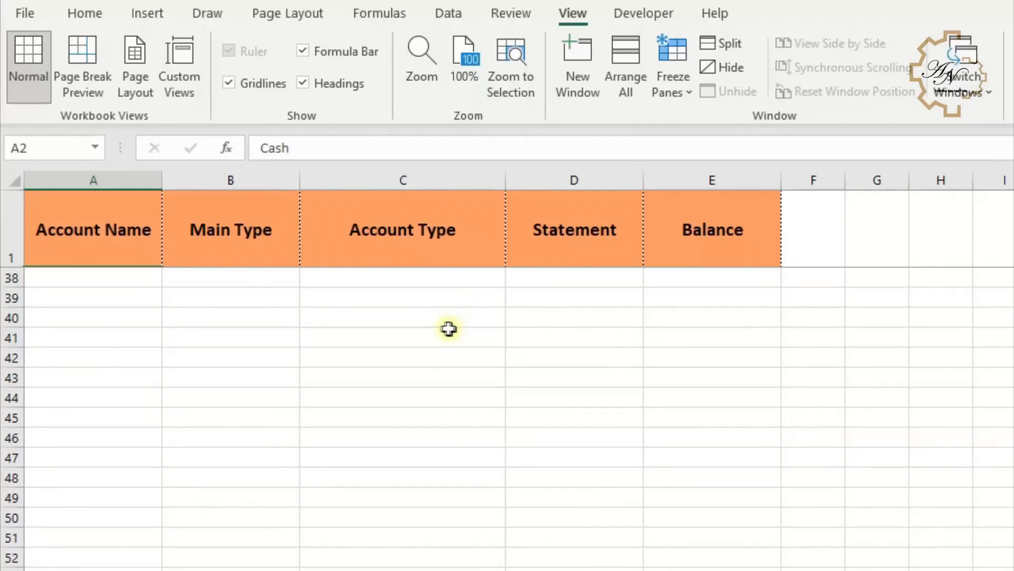
scroll(434, 325, "down", 15)
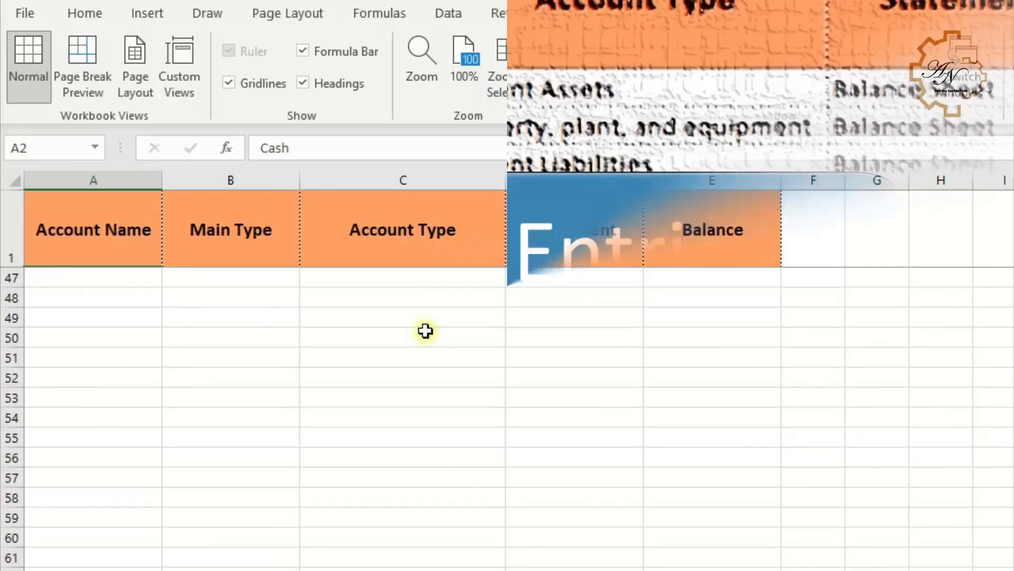
scroll(426, 331, "up", 7)
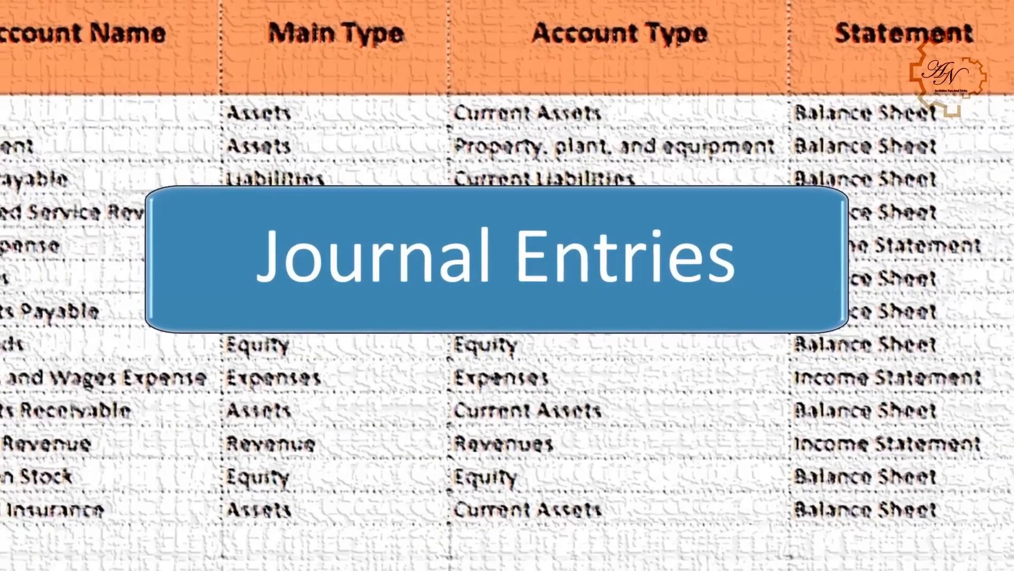
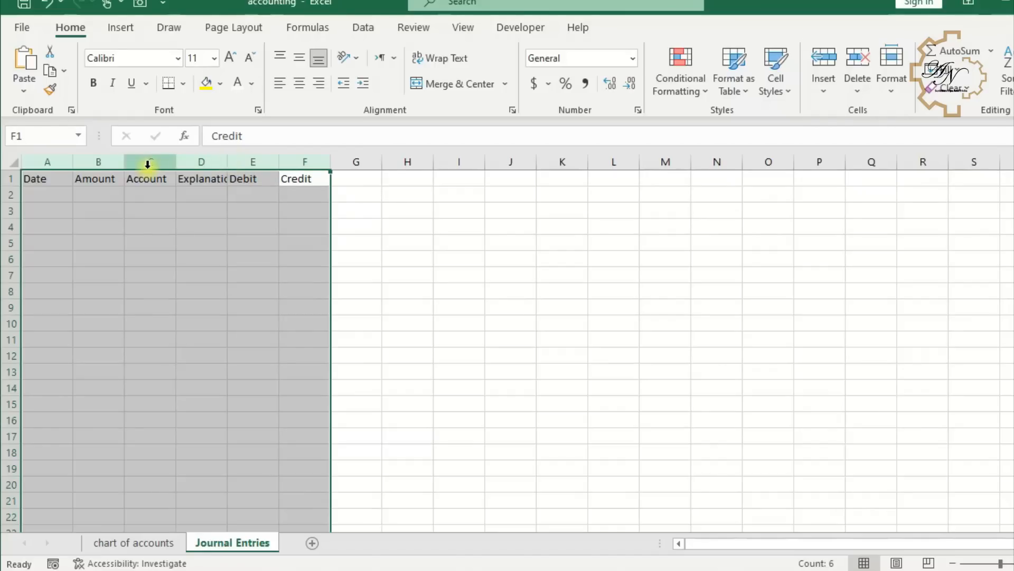
- Widen the selected columns A to F on the Journal Entries sheet
left_click_drag(175, 164, 277, 167)
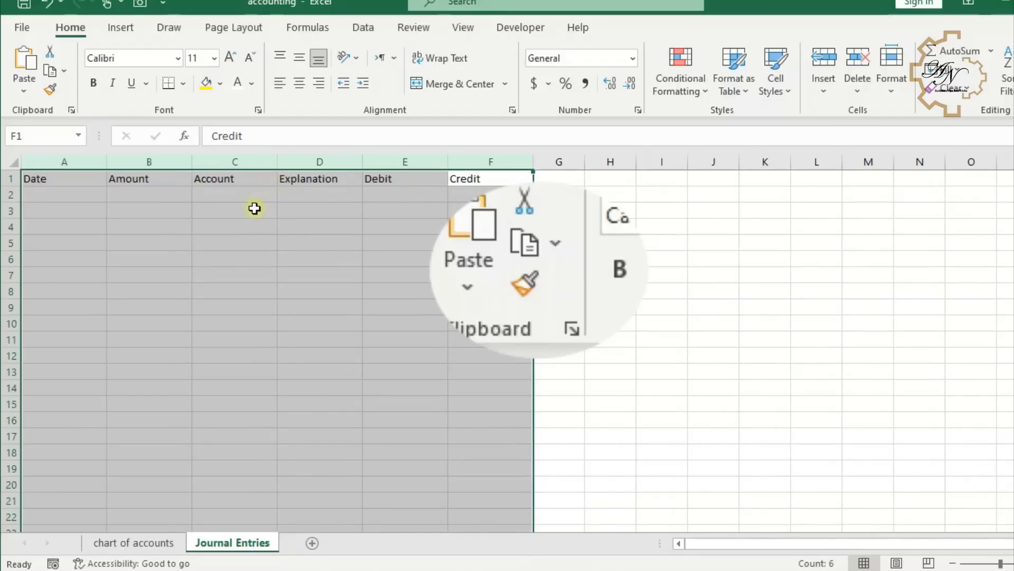
left_click(256, 210)
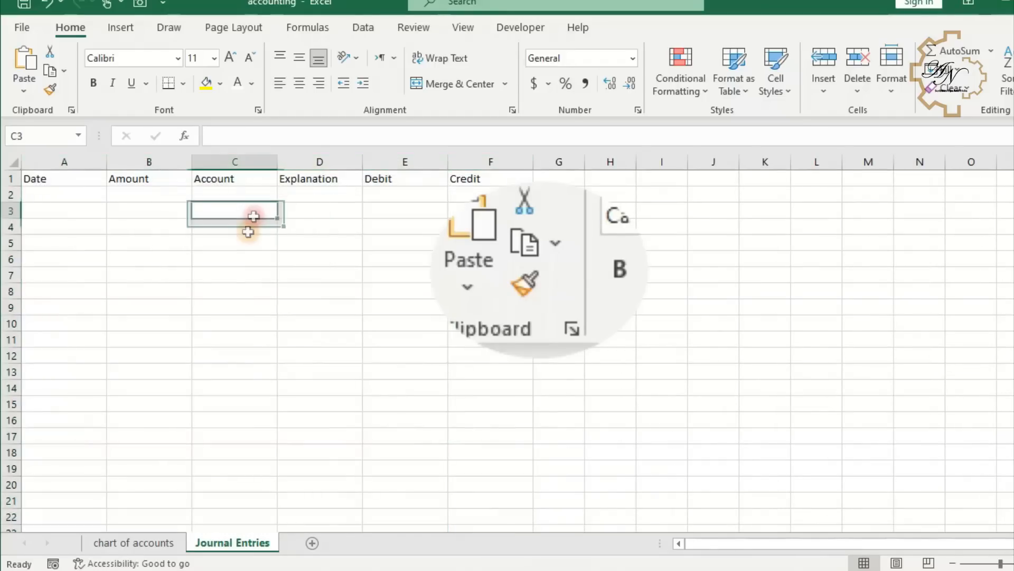
- Copy the formatting of column A on the chart of accounts sheet onto columns A to F of Journal Entries with Format Painter
left_click(138, 543)
left_click(100, 163)
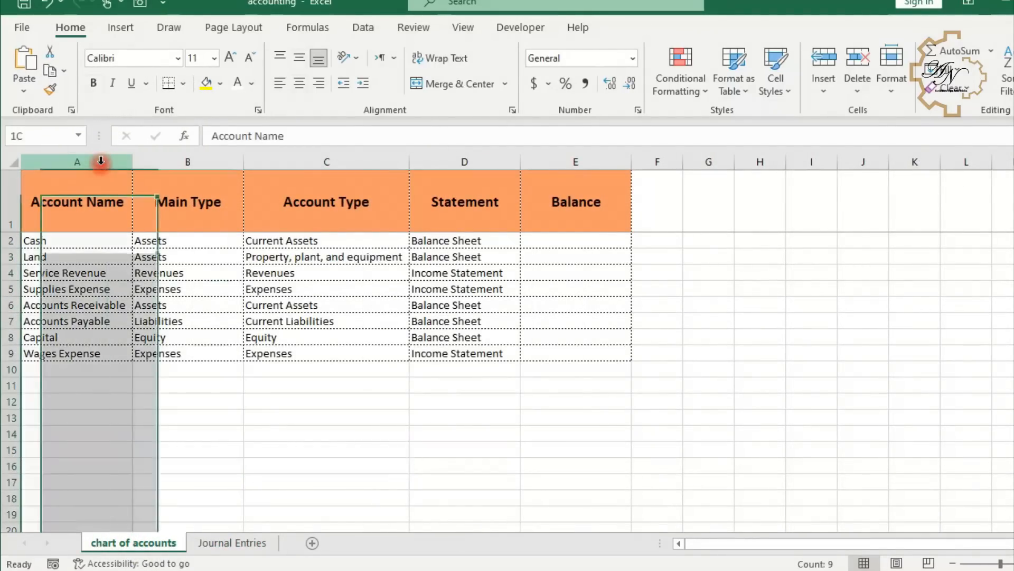
left_click(55, 92)
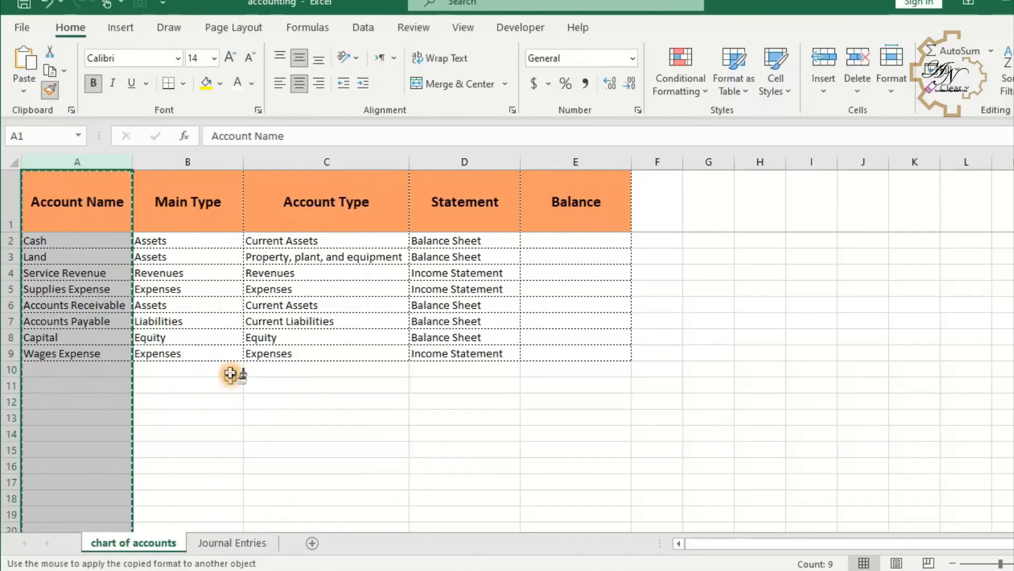
left_click(244, 544)
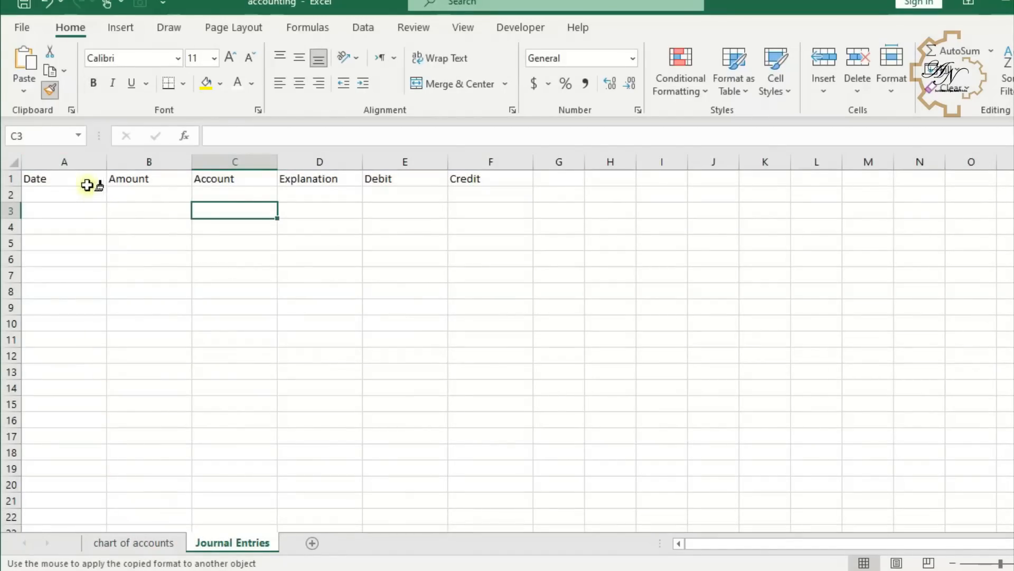
left_click_drag(80, 163, 497, 162)
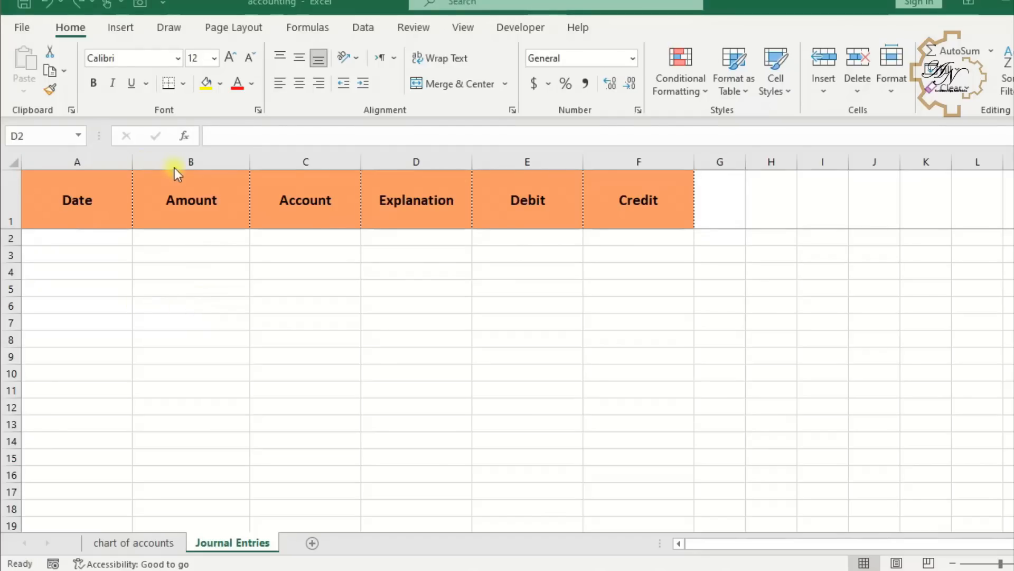
- Widen the Account and Explanation columns
left_click(298, 163)
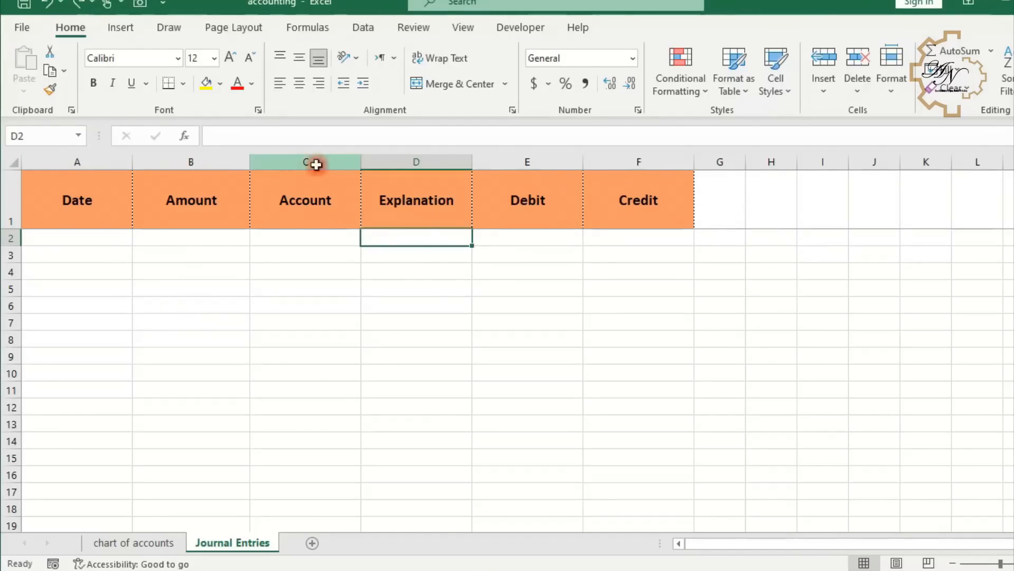
left_click_drag(363, 165, 426, 163)
left_click_drag(537, 163, 720, 167)
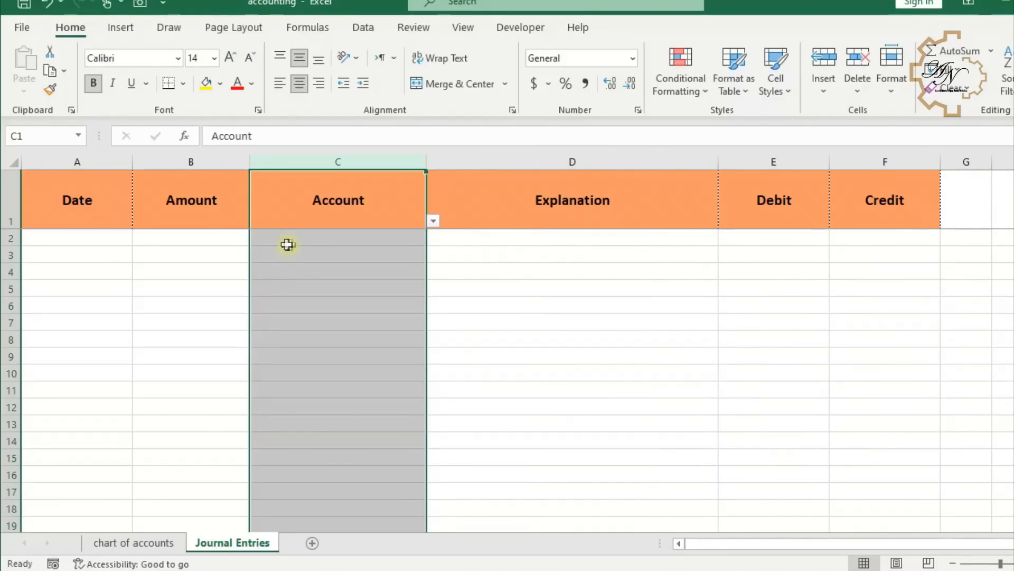
- Format the Date column with the *3/14/2012 date format
left_click(101, 239)
left_click(85, 162)
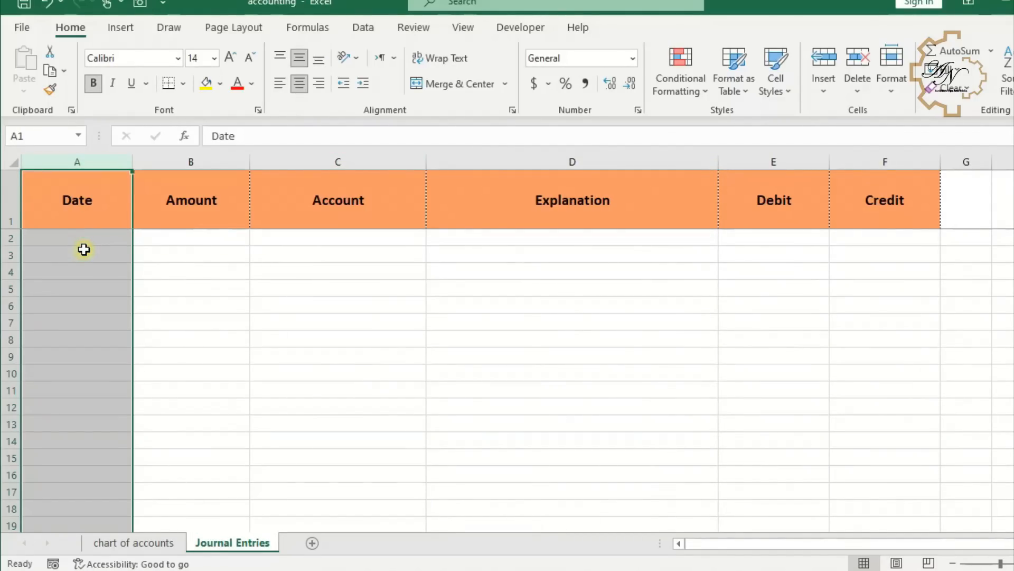
left_click(638, 110)
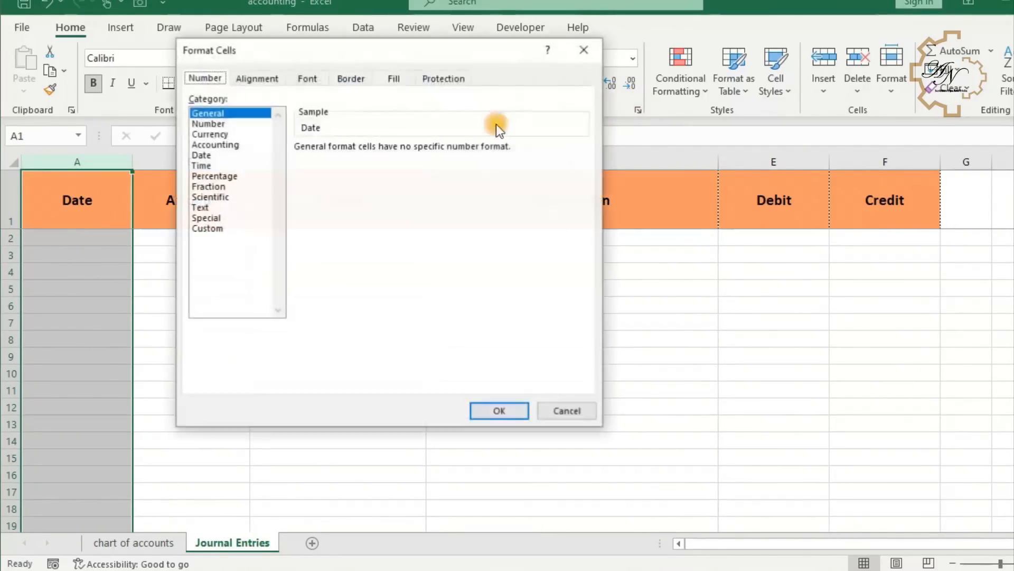
left_click(203, 155)
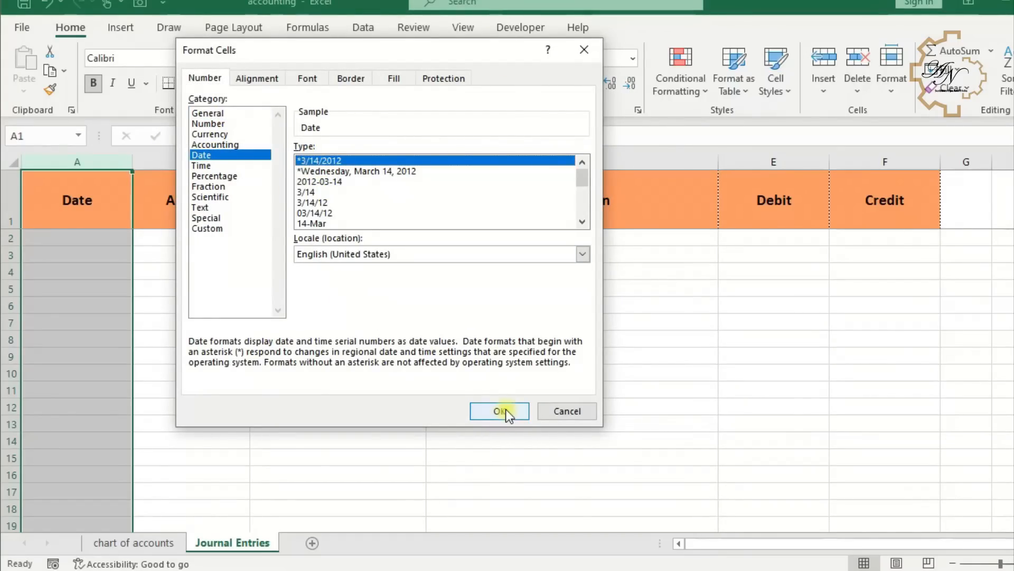
left_click(314, 203)
left_click(482, 410)
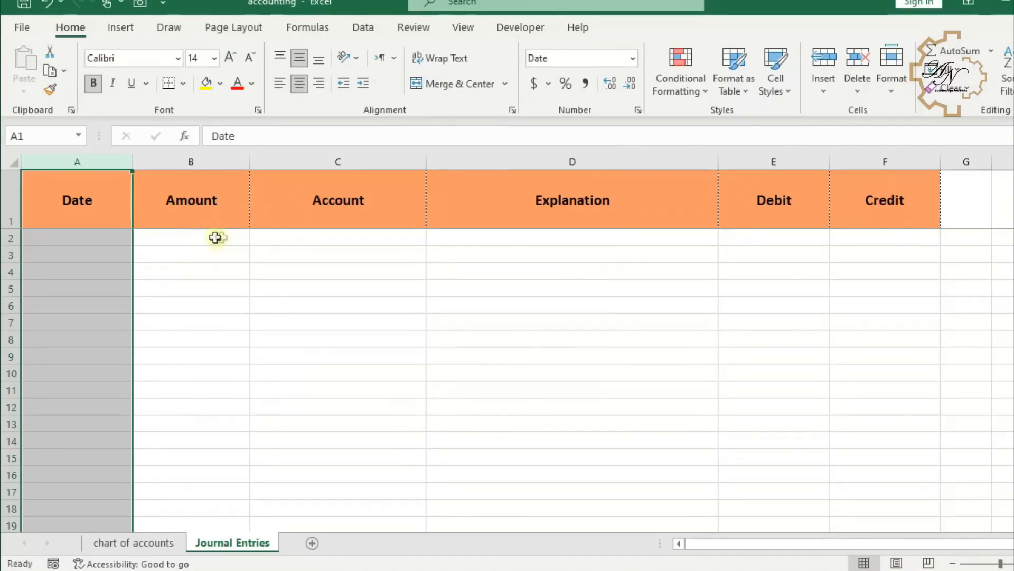
- Apply comma style to the Amount column and reduce it to no decimal places
left_click(194, 161)
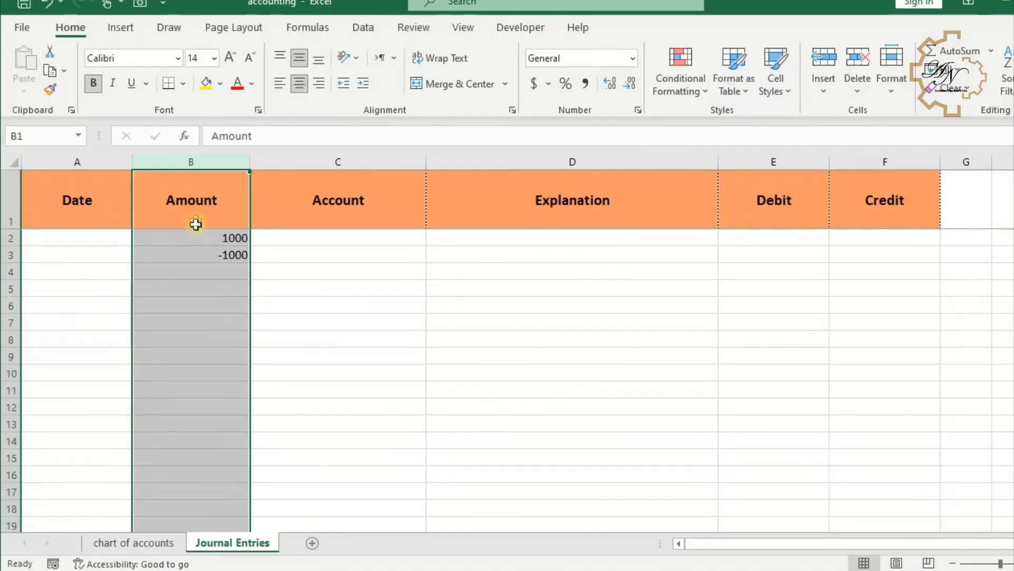
left_click(585, 83)
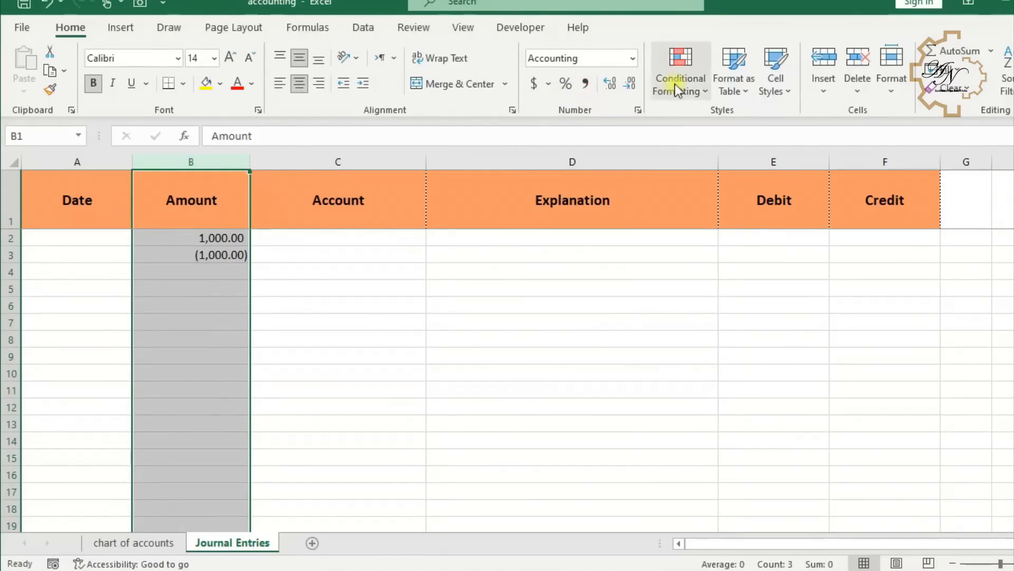
left_click(637, 84)
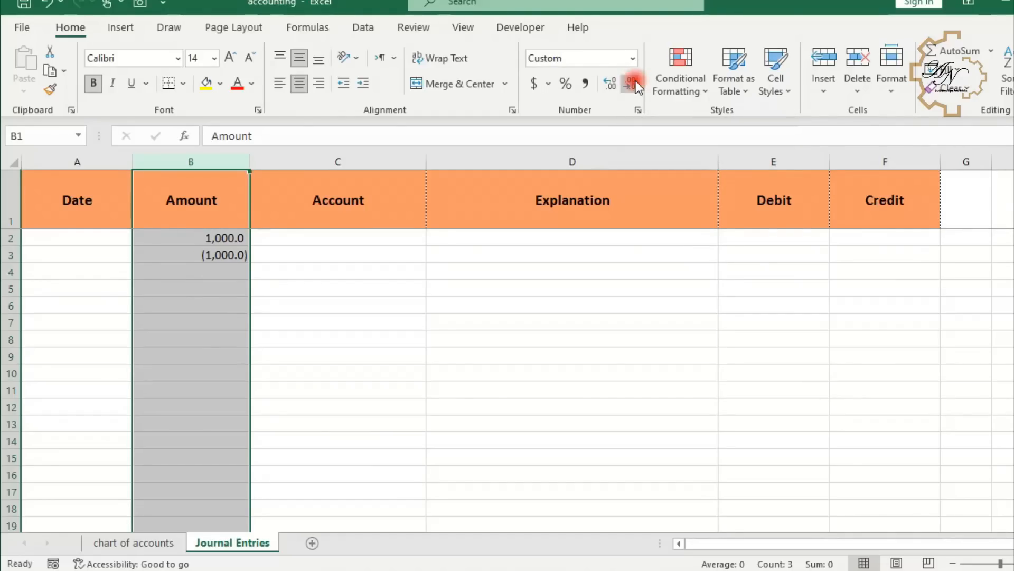
left_click(636, 84)
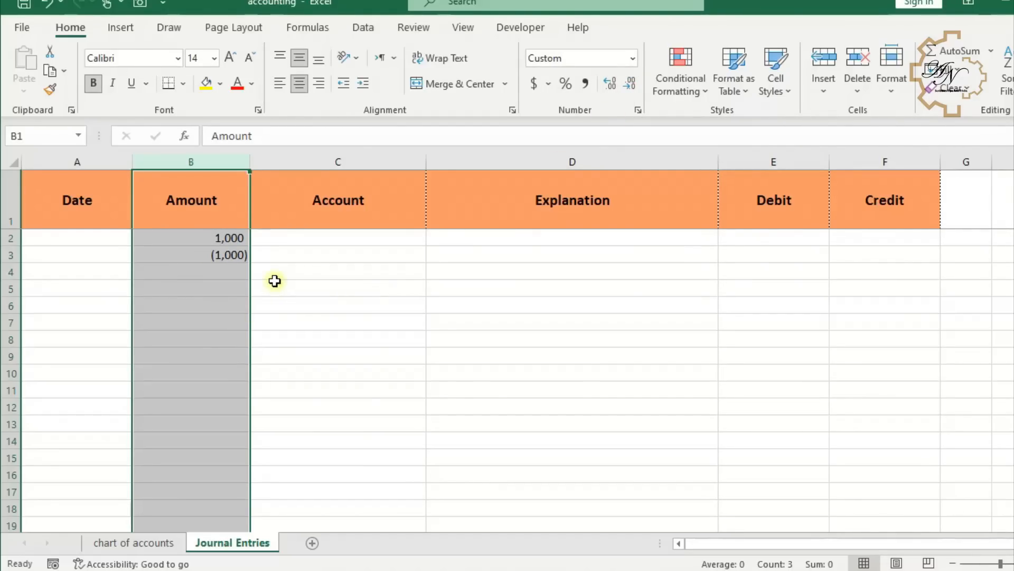
- Add list data validation to the Account column using column A of the chart of accounts sheet as the source
left_click(339, 162)
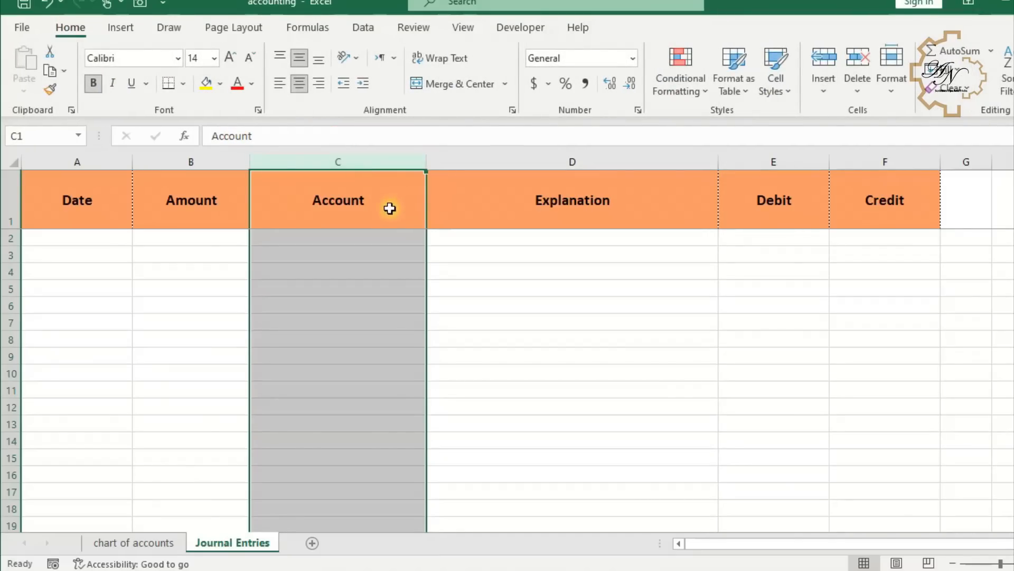
left_click(349, 290)
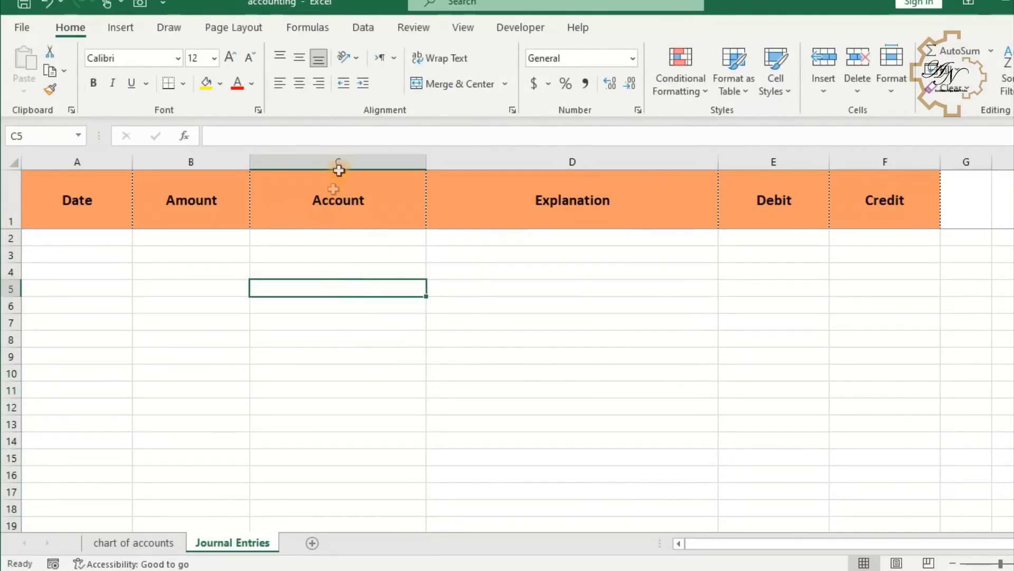
left_click(314, 159)
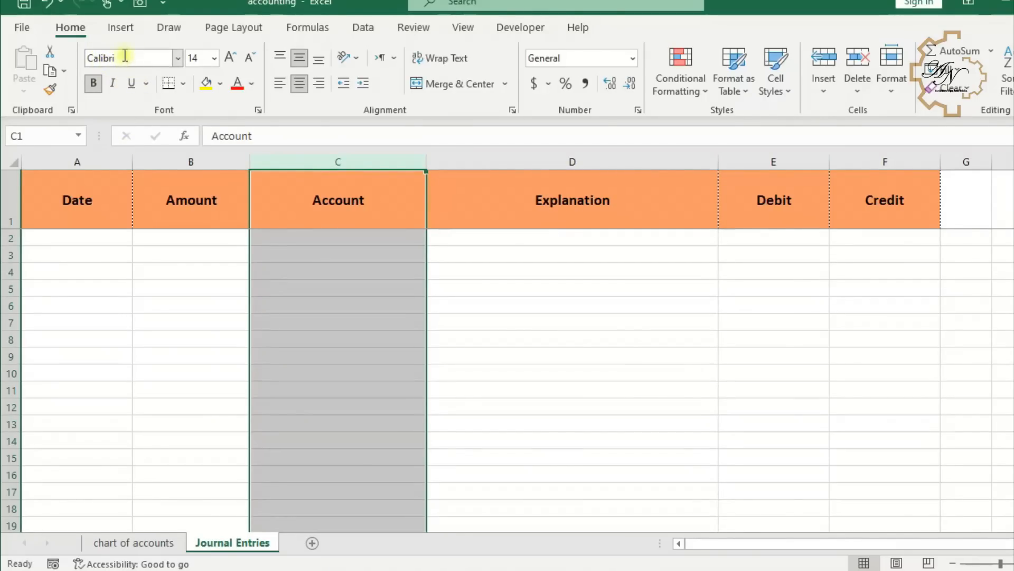
left_click(366, 27)
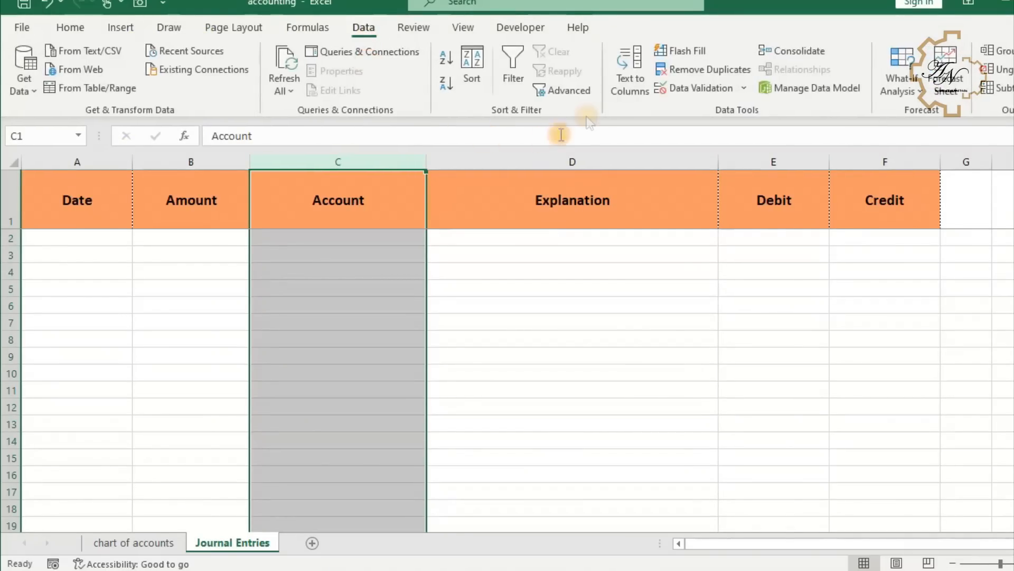
left_click(693, 90)
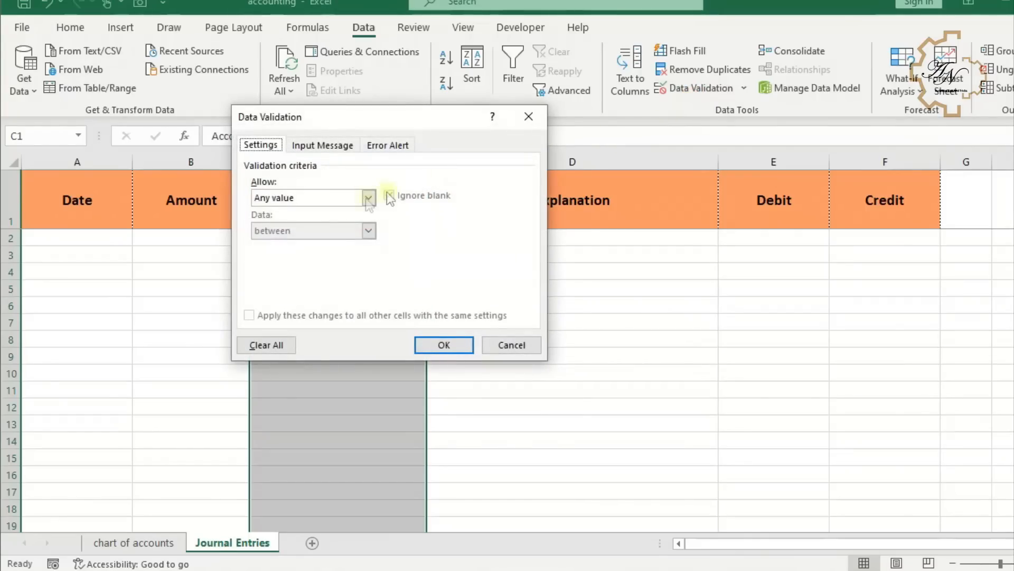
left_click(368, 198)
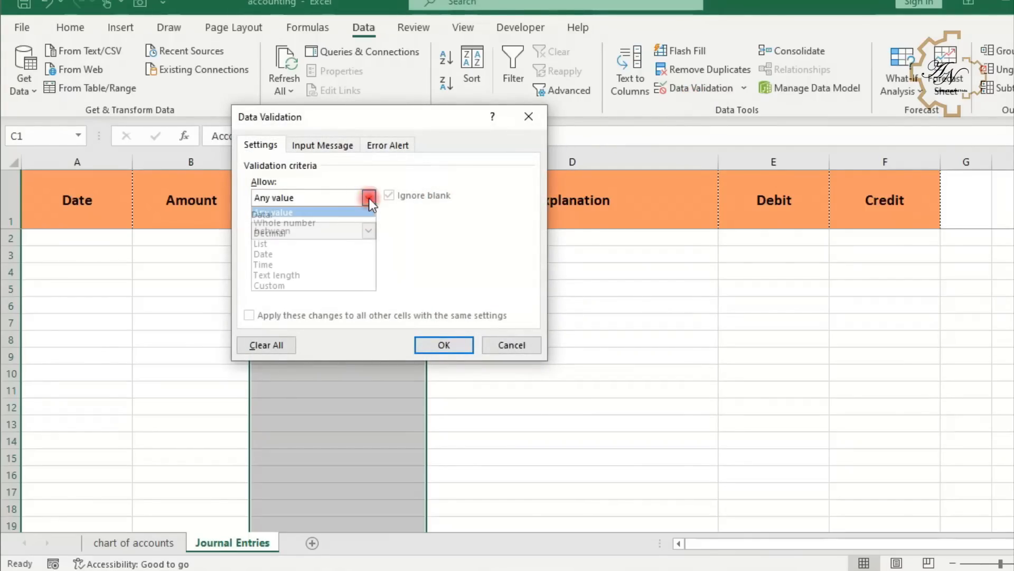
left_click(327, 243)
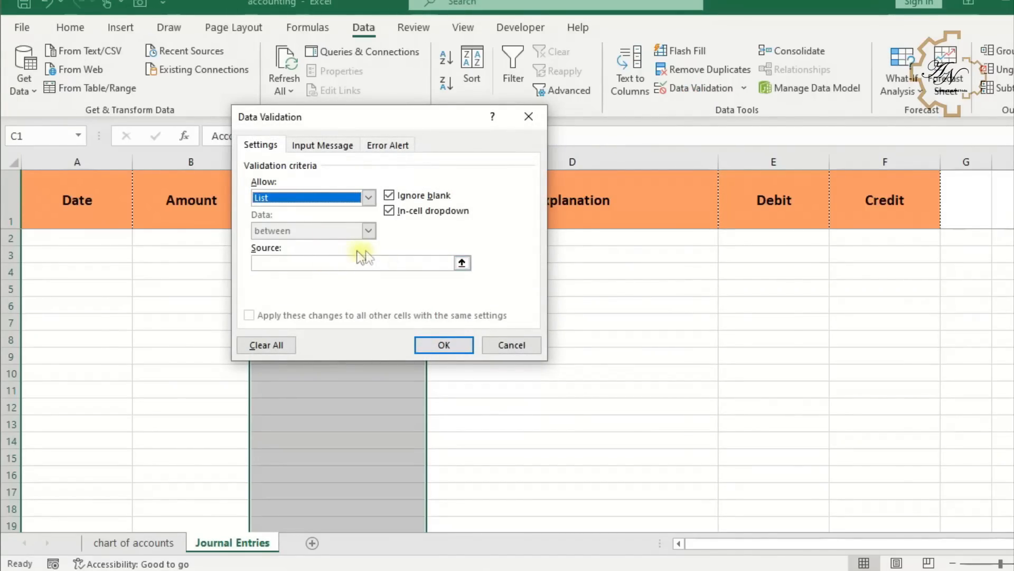
left_click(464, 263)
left_click(134, 542)
left_click(95, 162)
left_click(537, 137)
left_click(441, 345)
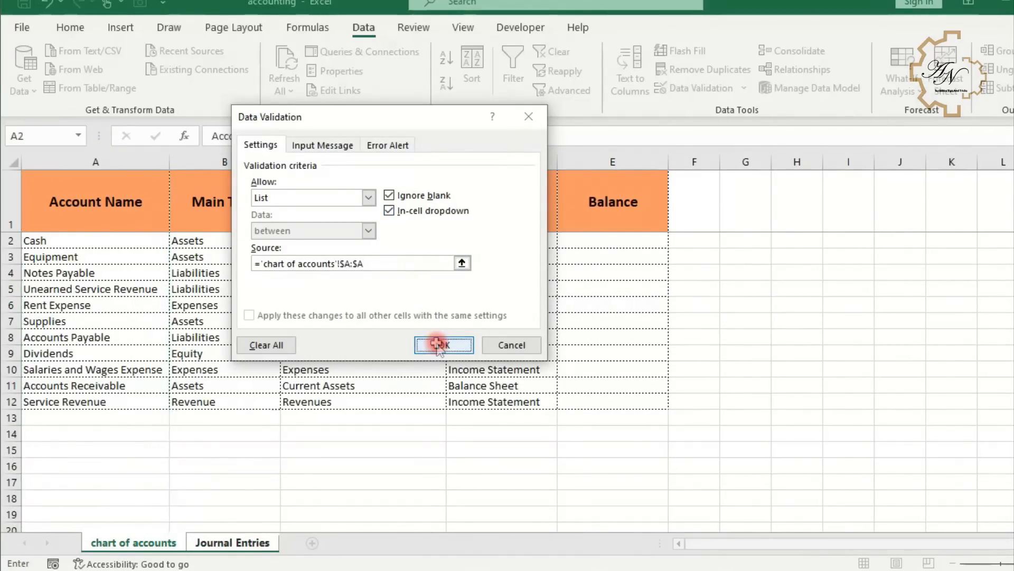
- Test the Account dropdown by entering Cash in C2 and Common Stock in C3, then cancel the rejected entry
left_click(363, 287)
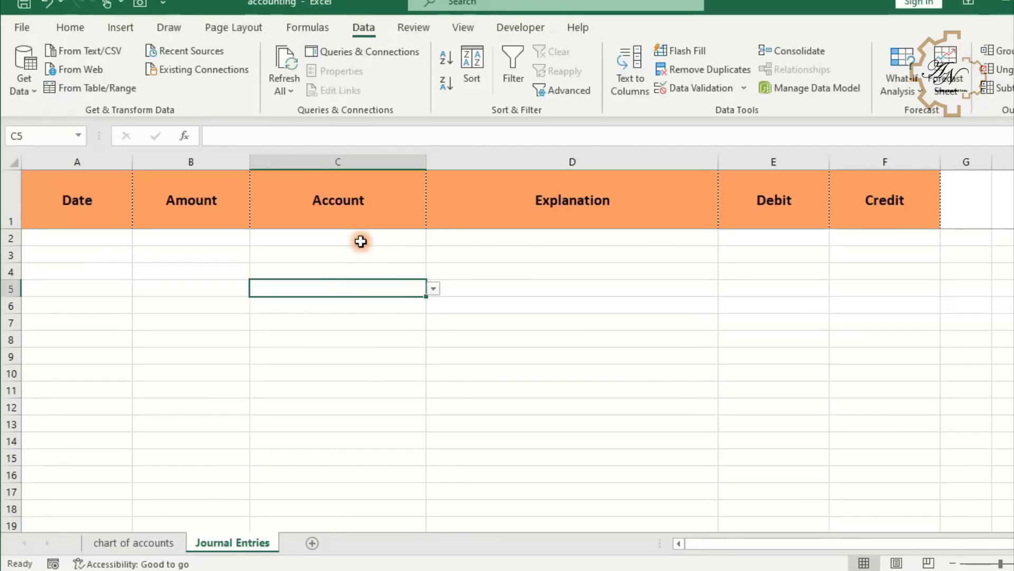
left_click(359, 239)
type("Cash")
key("Return")
type("C")
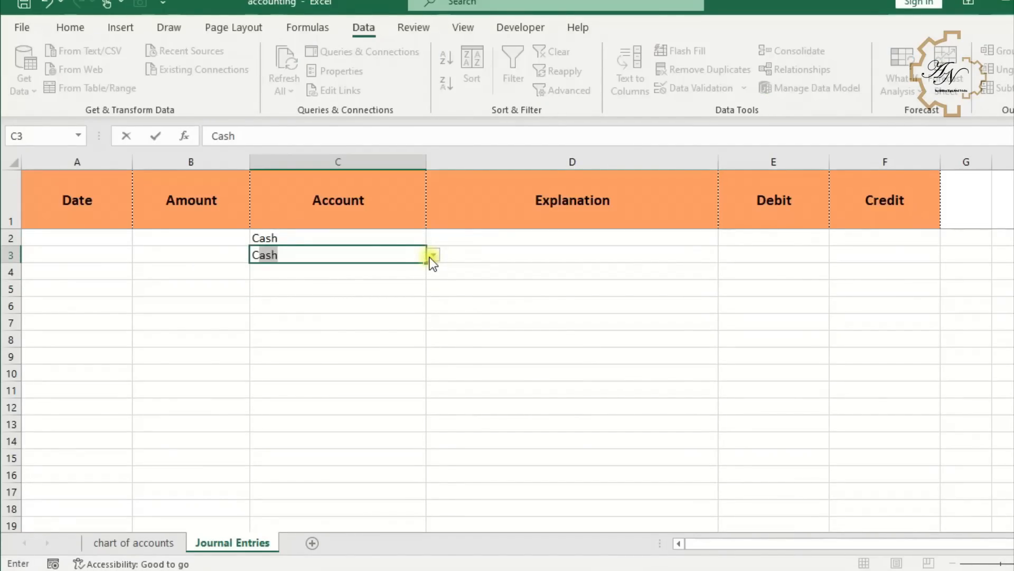
type("ommon Stock")
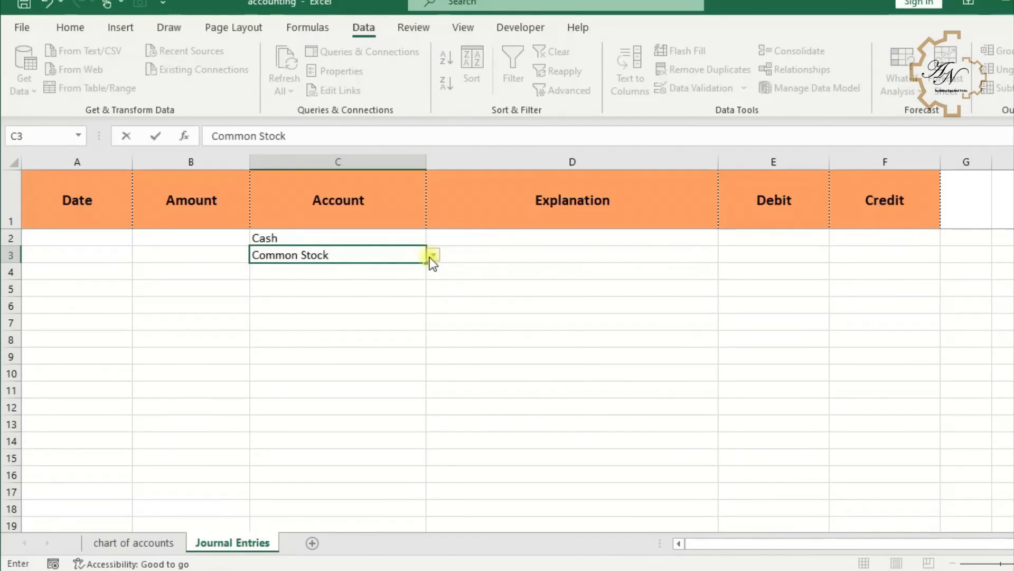
key("Return")
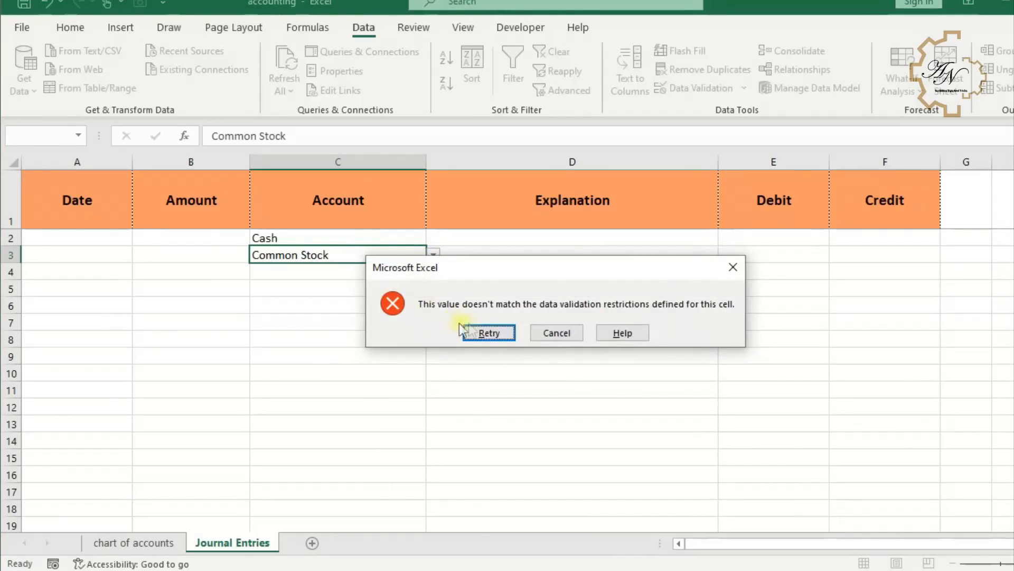
left_click(543, 334)
key("Up")
type("ca")
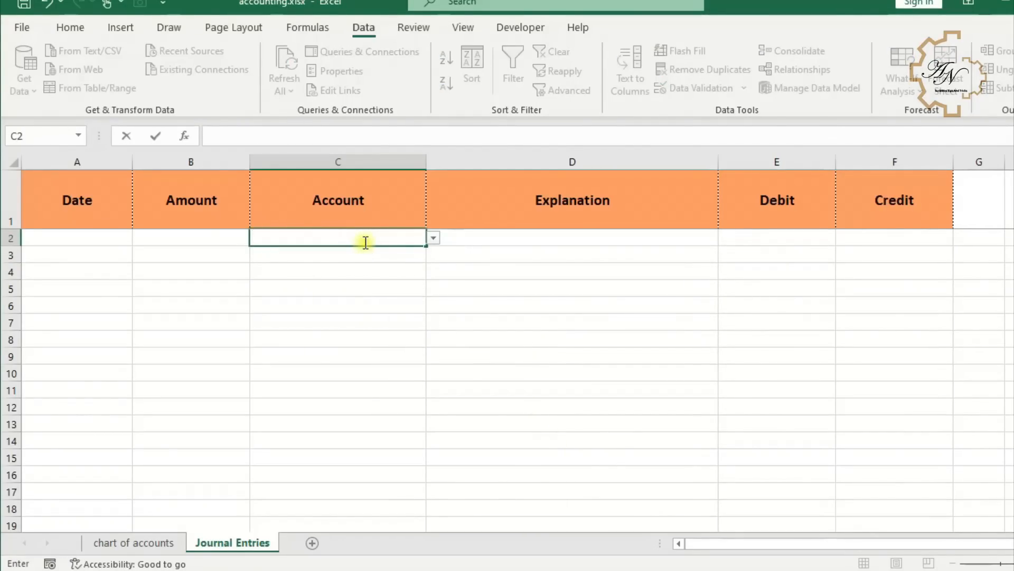
- Copy the Account column's validation source formula from the Data Validation dialog
left_click(169, 542)
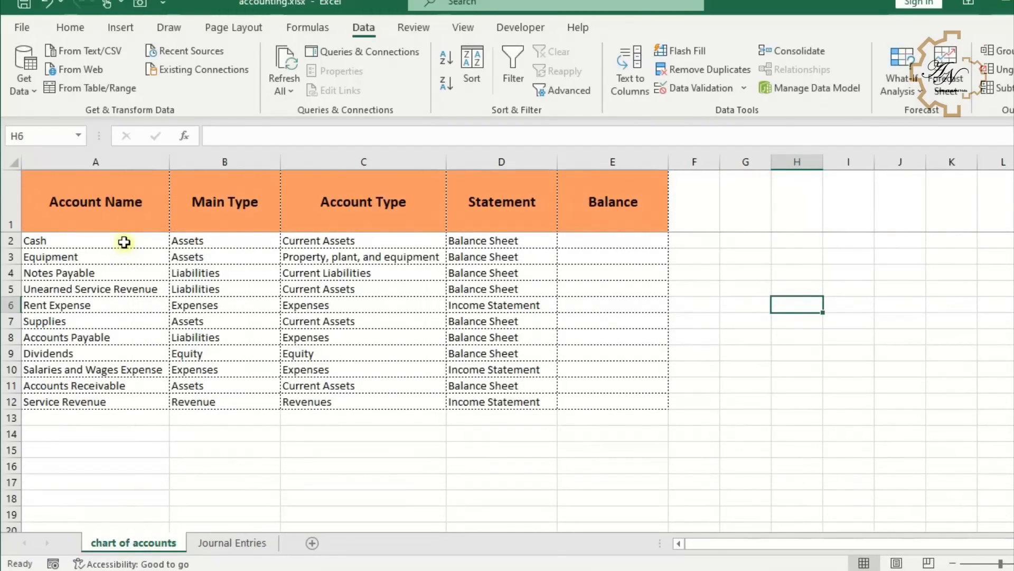
left_click(124, 242)
left_click(117, 258)
left_click_drag(117, 258, 117, 402)
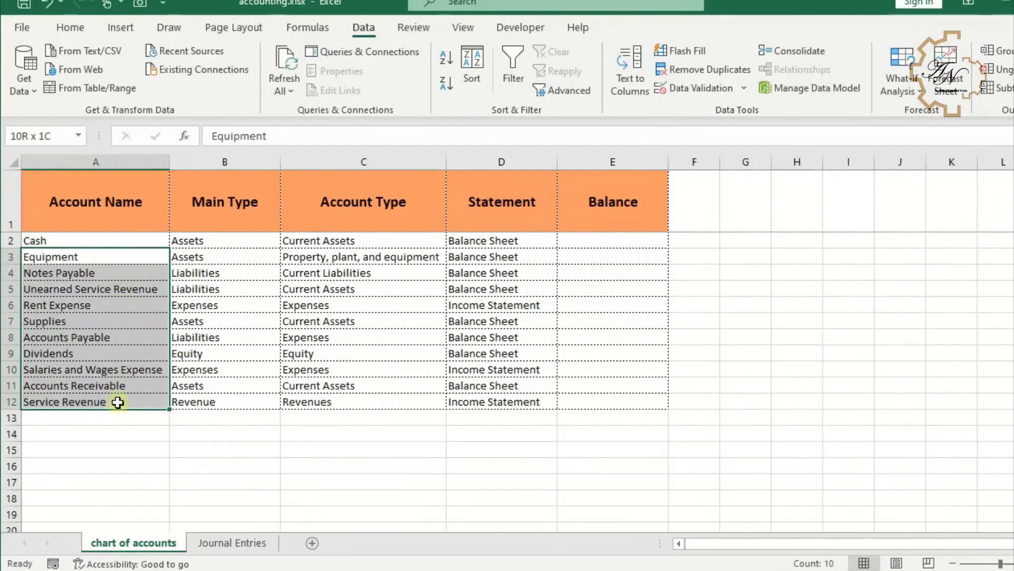
mouse_move(118, 410)
left_mouse_down()
mouse_move(118, 482)
mouse_move(118, 403)
left_mouse_up()
left_click(212, 545)
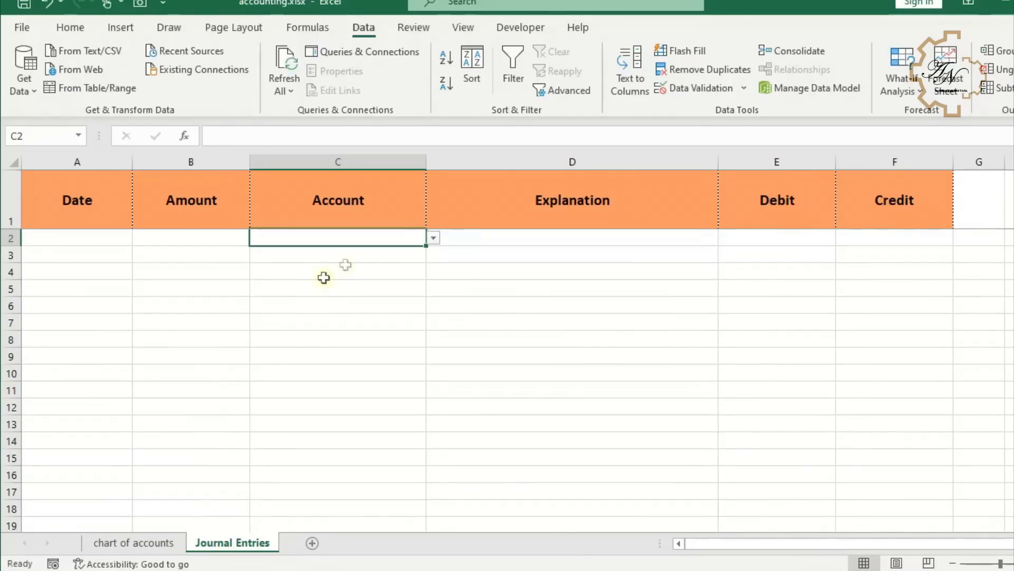
left_click(695, 90)
left_click(462, 262)
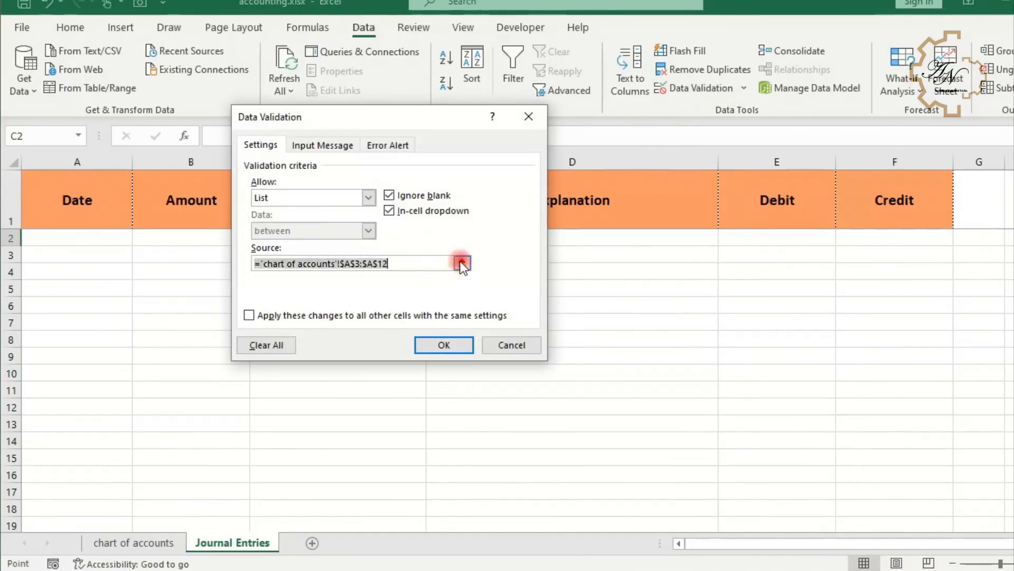
left_click_drag(136, 404, 135, 406)
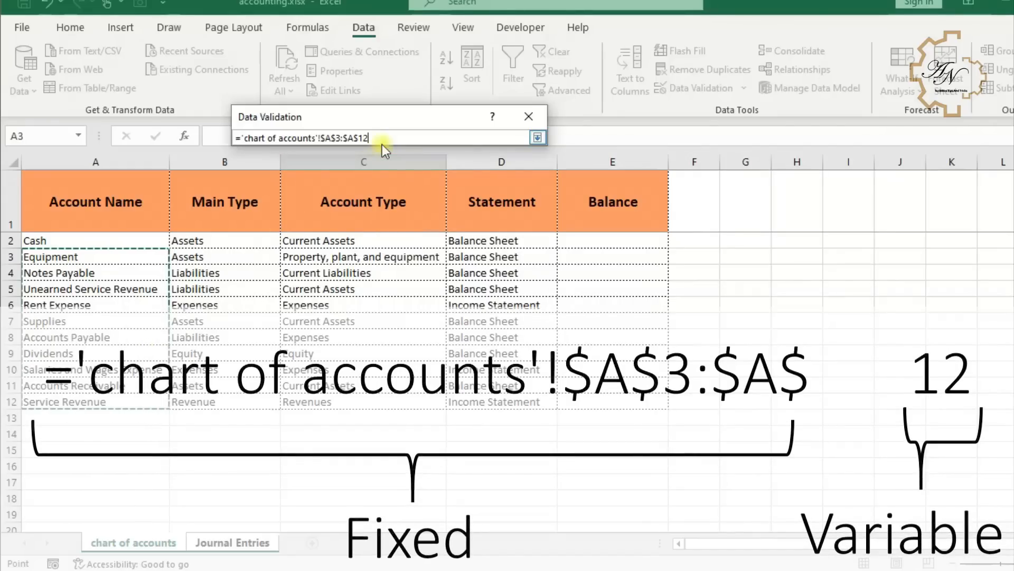
left_click_drag(384, 141, 235, 139)
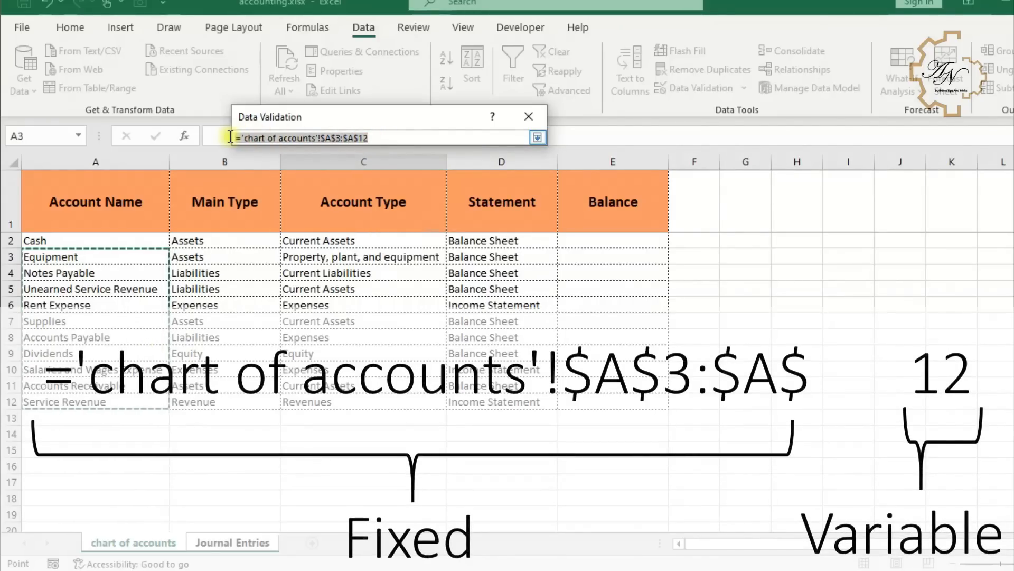
right_click(252, 139)
left_click(222, 170)
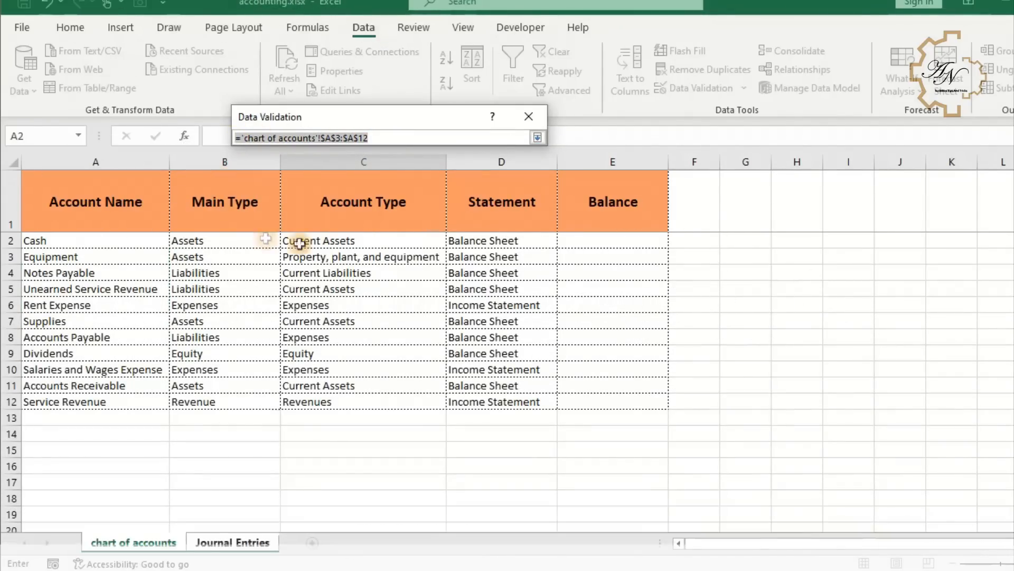
left_click(538, 137)
left_click(444, 345)
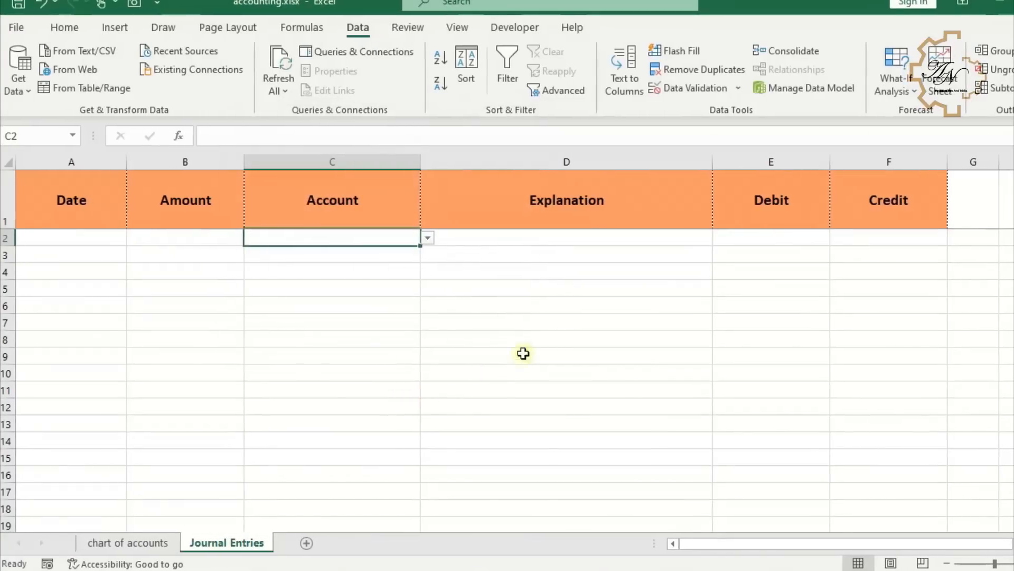
- Paste the copied source formula as text into J5 on the chart of accounts sheet
left_click(133, 542)
left_click(876, 291)
left_click(294, 136)
type("'")
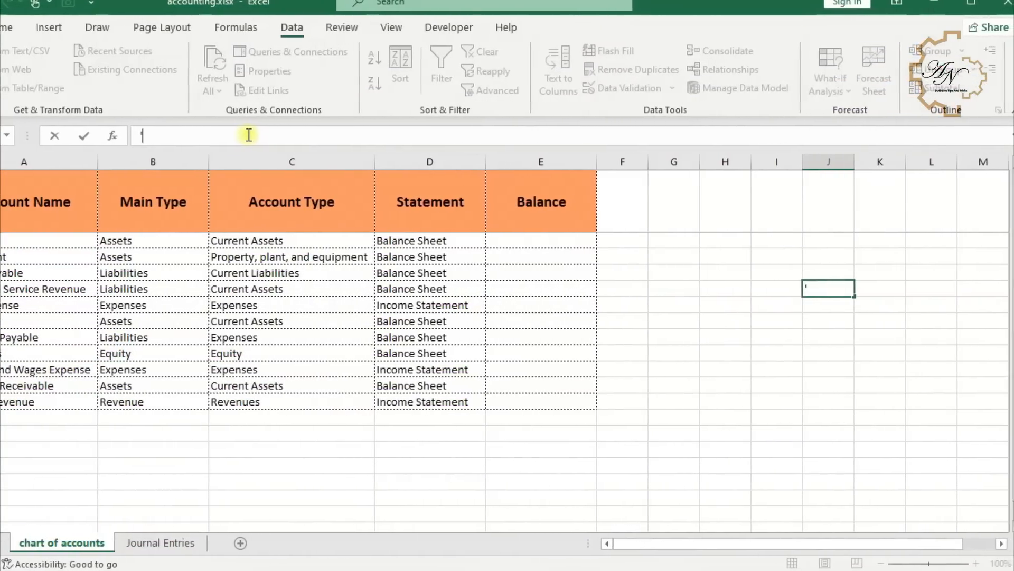
key("ctrl+v")
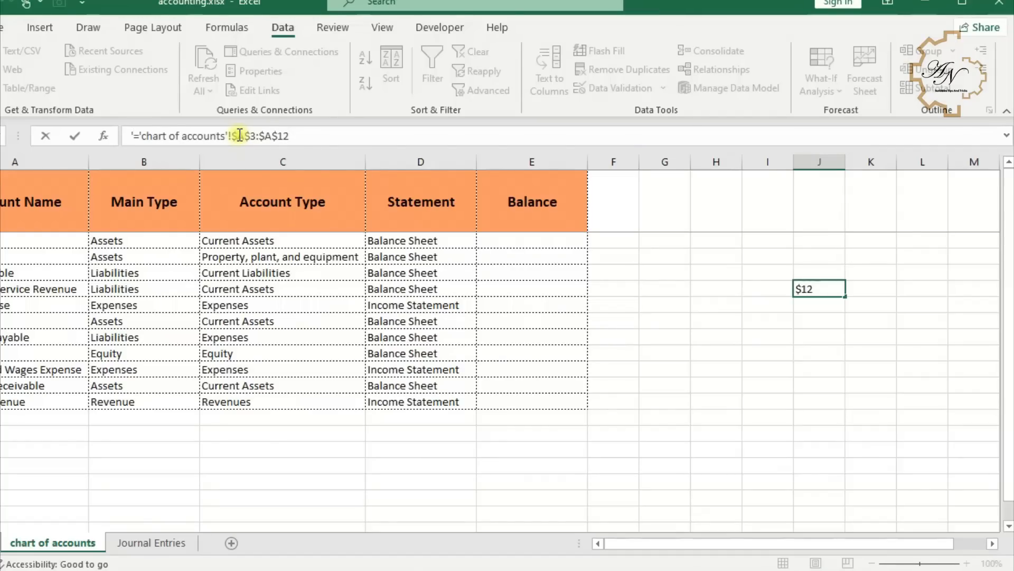
key("Return")
left_click(820, 291)
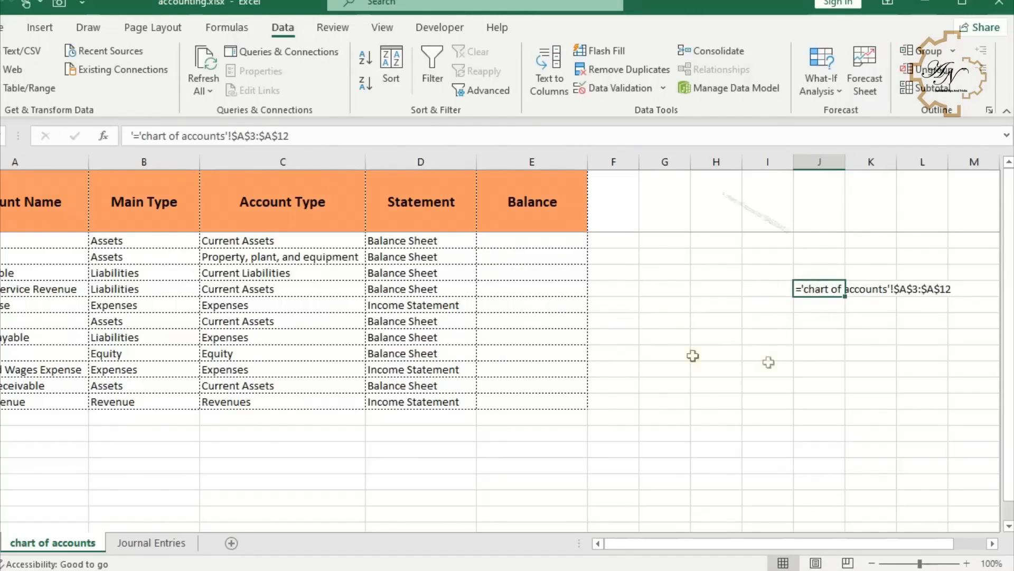
double_click(803, 288)
left_click_drag(804, 289, 807, 289)
left_click(941, 291)
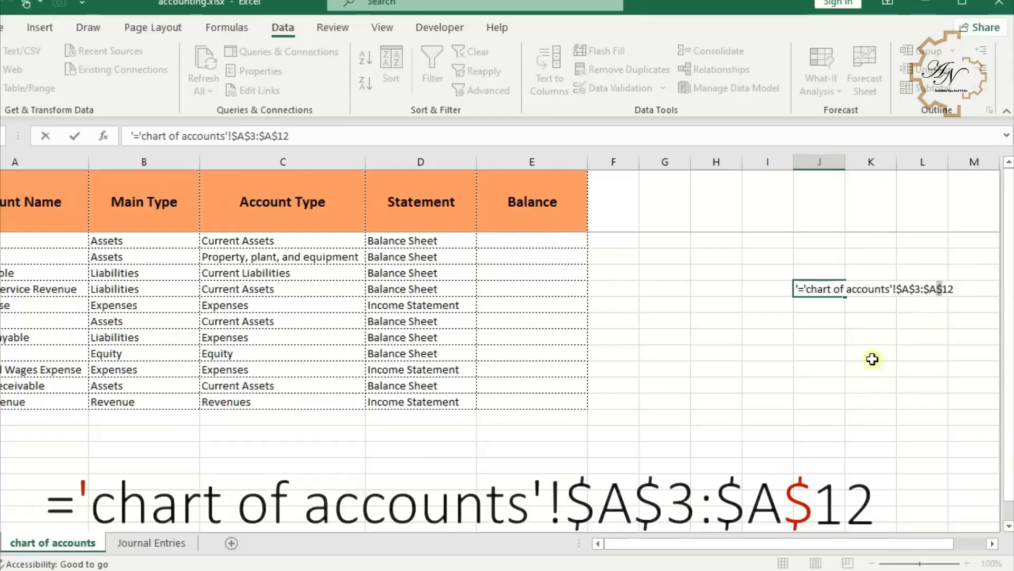
left_click_drag(941, 292, 825, 285)
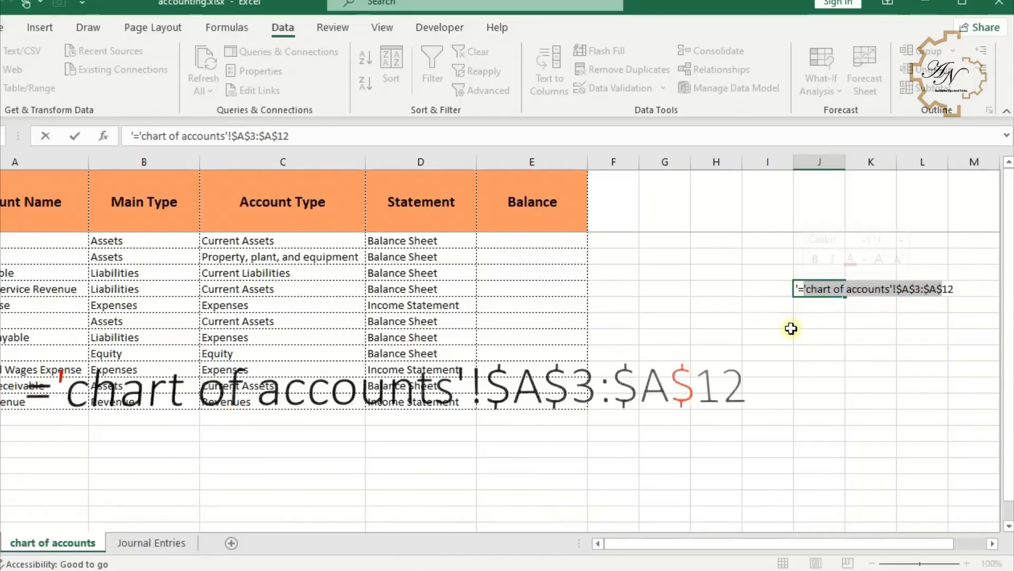
key("Return")
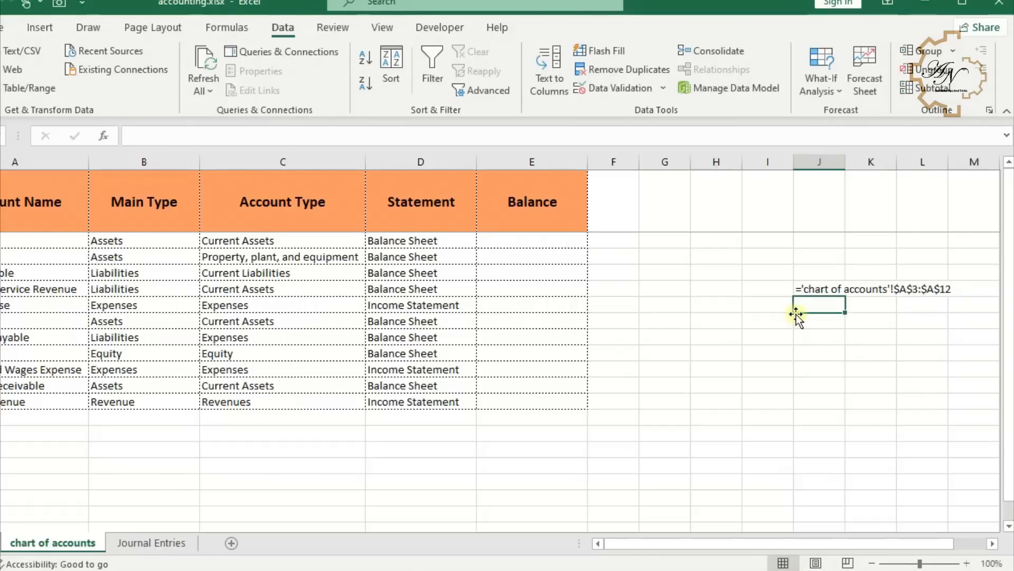
- Enter a formula in J6 that returns the text 'chart of accounts'!$A$3:$A$
type("=")
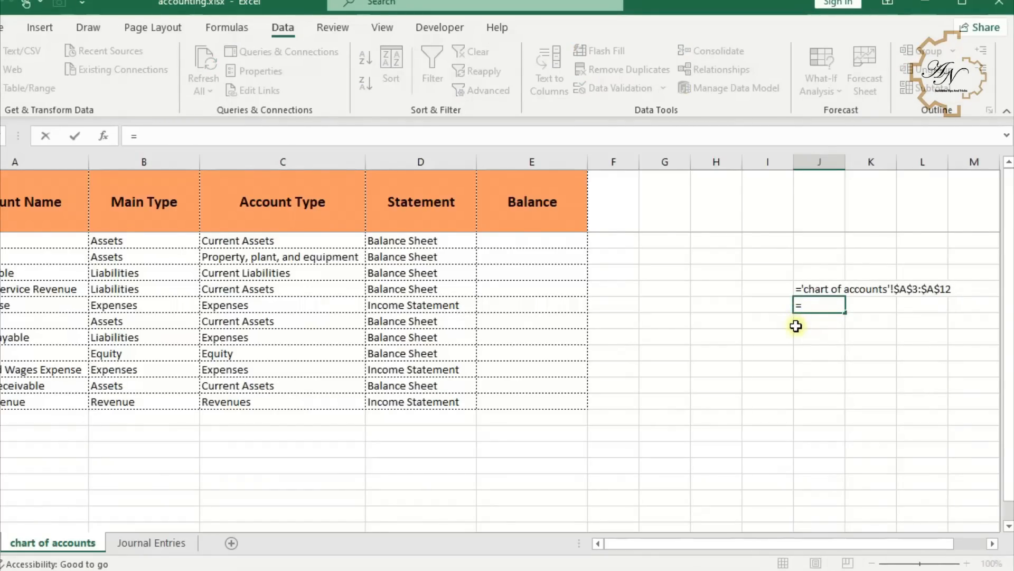
type("\"'chart of accounts'!$A$3:$A$")
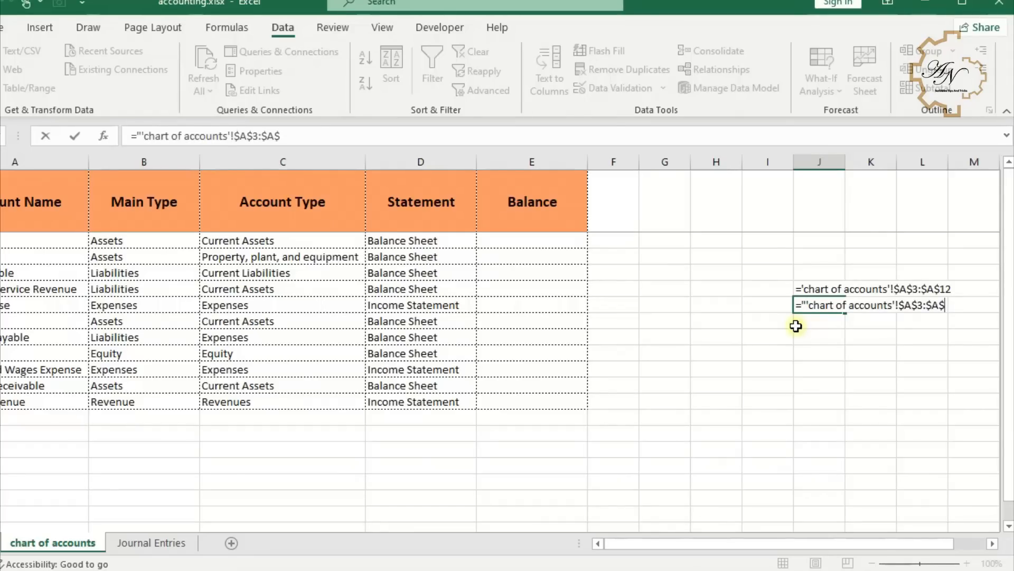
type("\"")
key("Return")
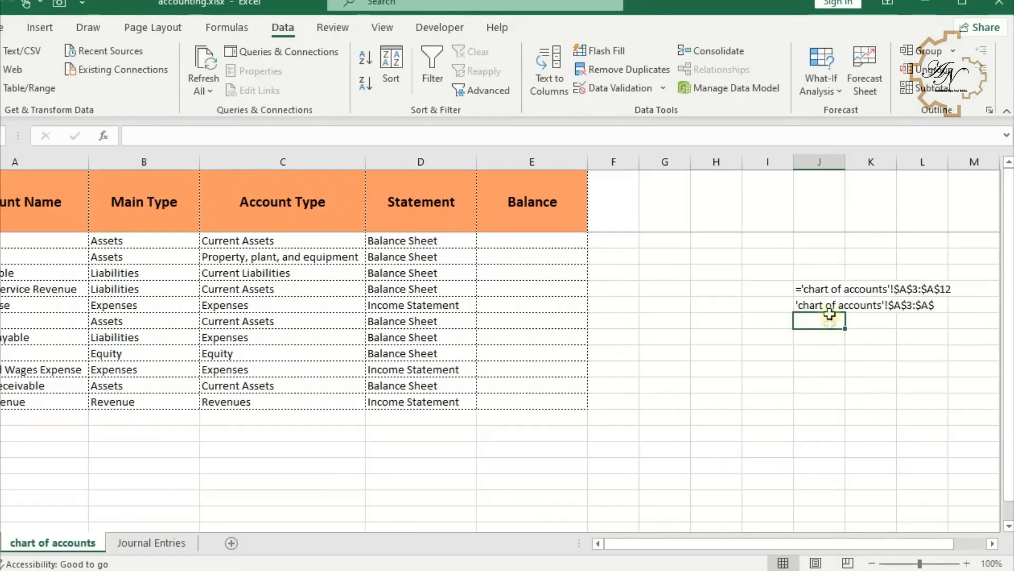
- Enter a COUNTA formula in J7 counting the non-empty cells of column A on the chart of accounts sheet
left_click(819, 325)
type("=cou")
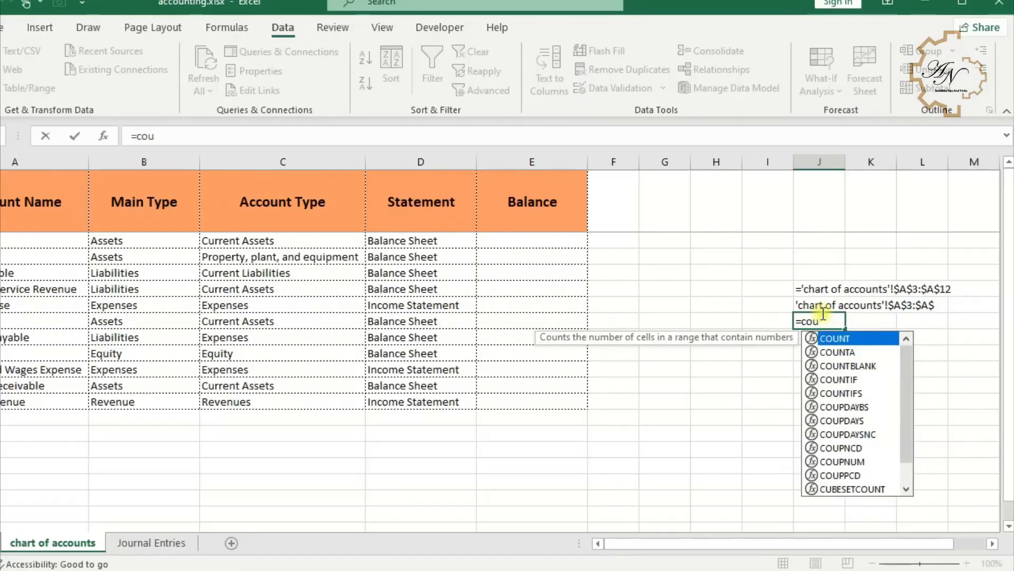
type("nt")
double_click(838, 352)
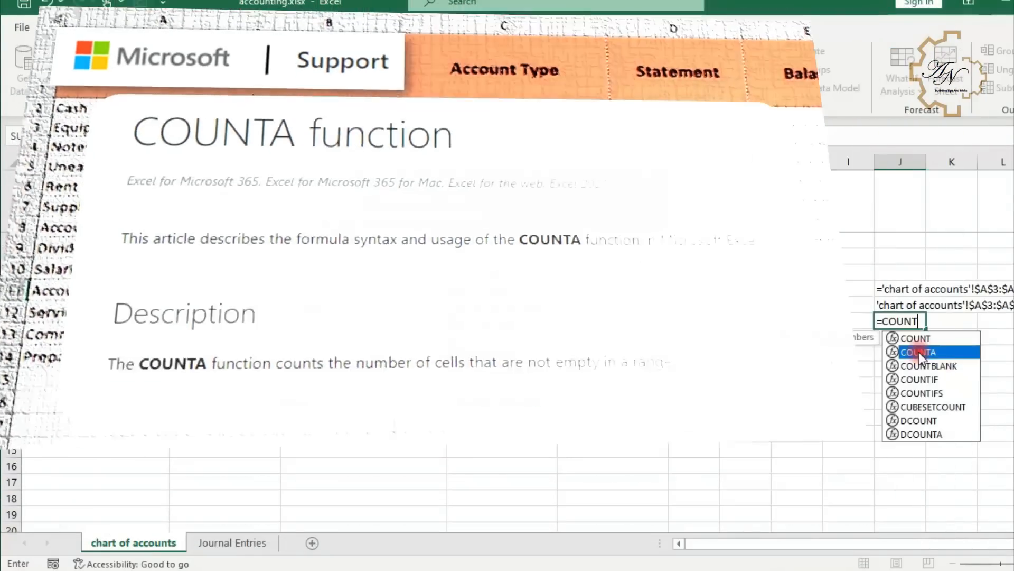
double_click(918, 352)
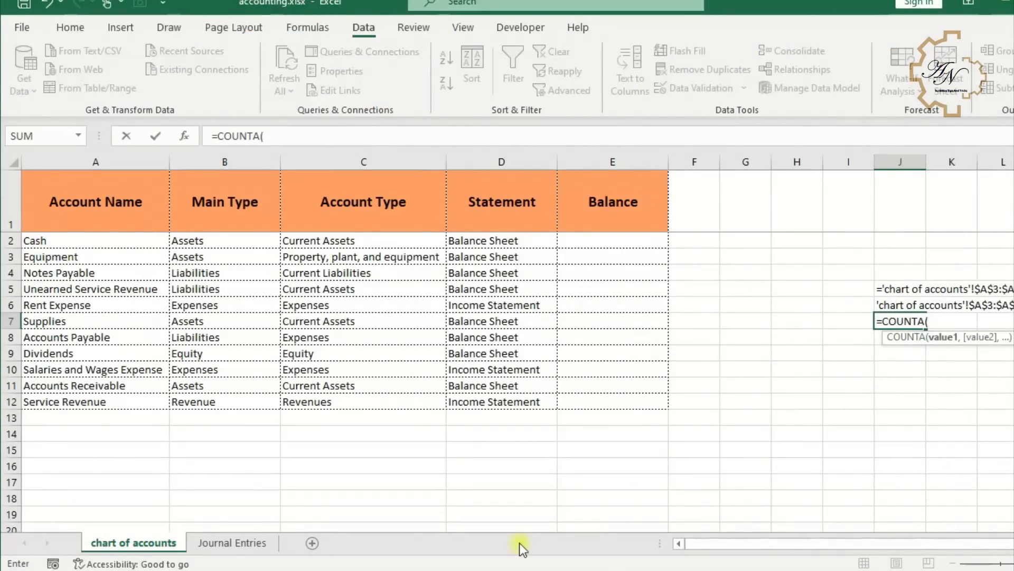
left_click(219, 543)
left_click(148, 543)
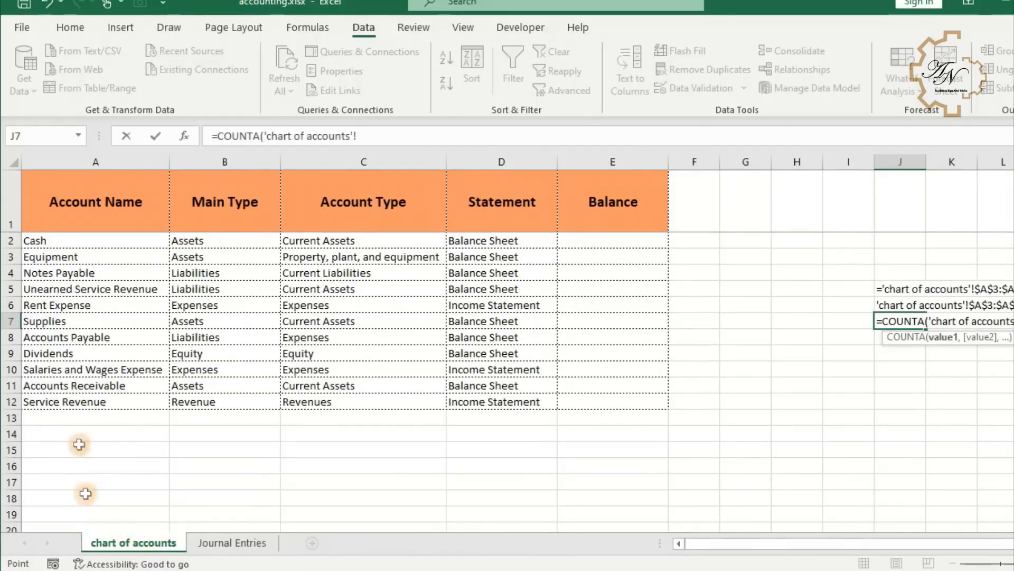
left_click(95, 161)
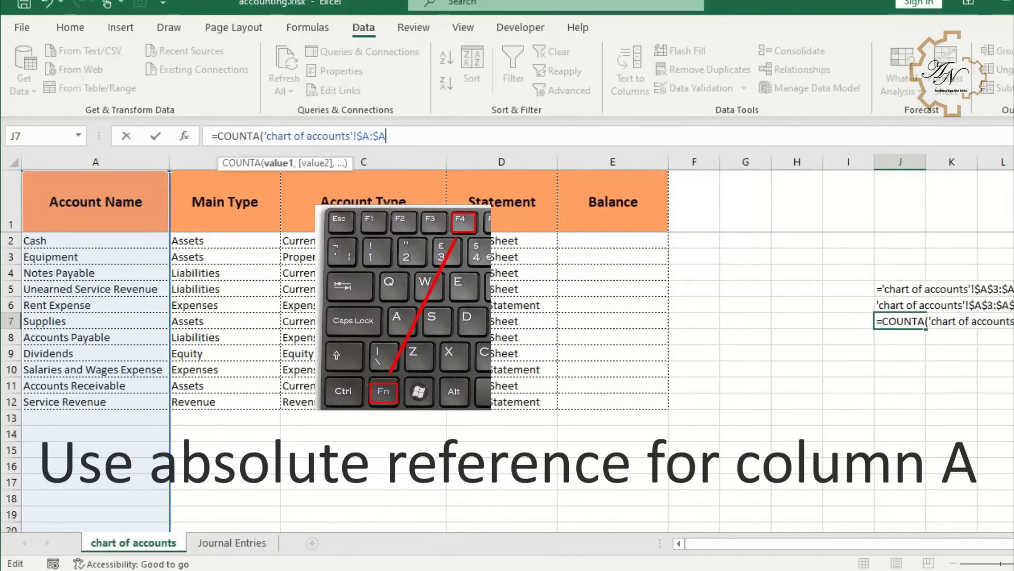
key("Return")
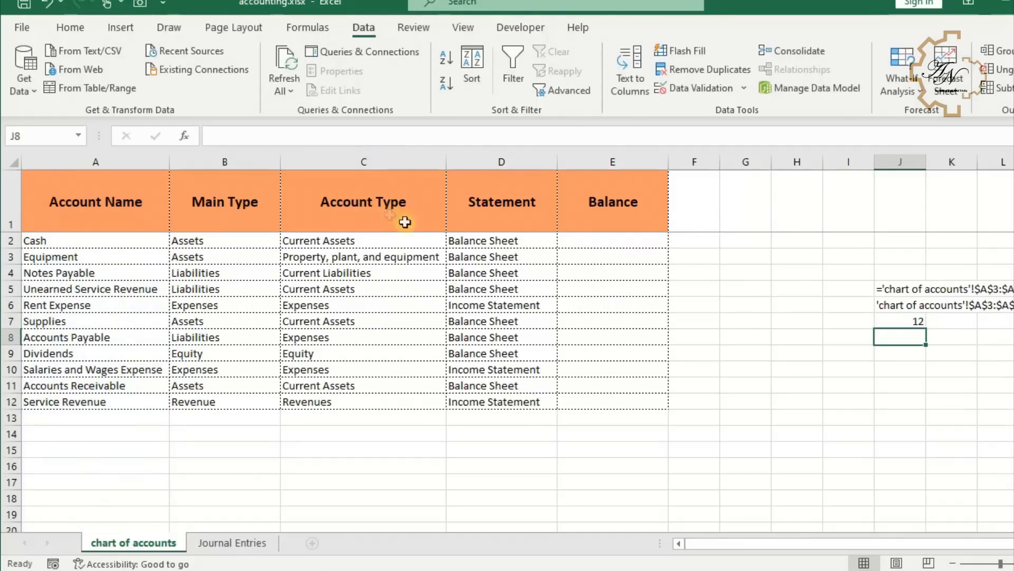
- Test the count by entering g in A13, then clear the cell
left_click(61, 419)
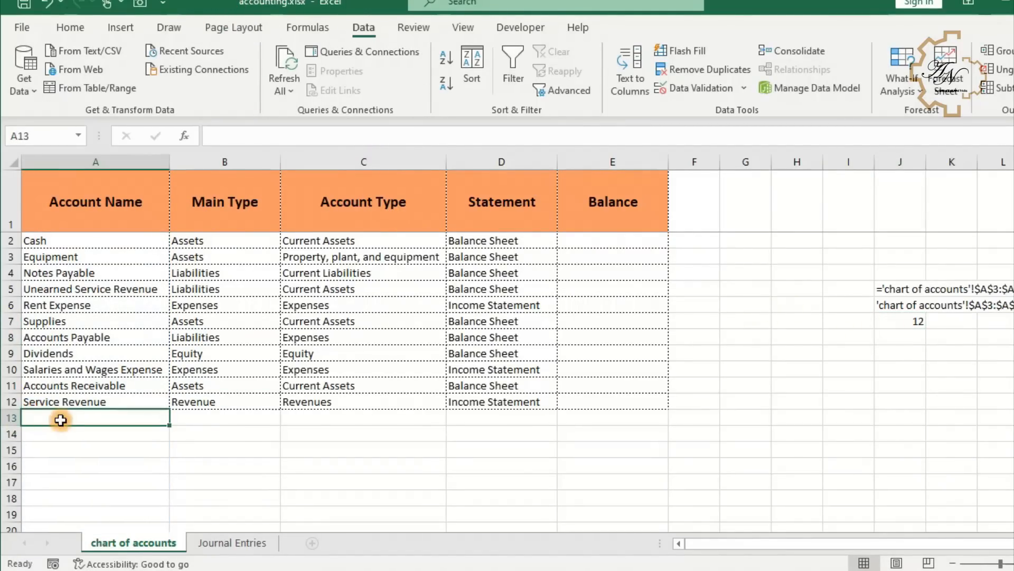
type("g")
key("Return")
left_click(98, 421)
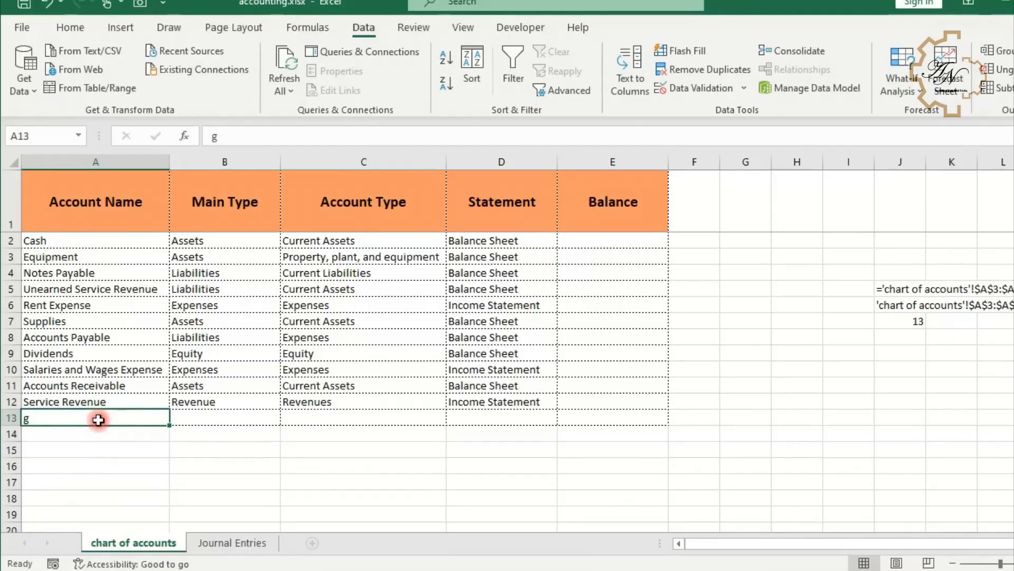
key("Delete")
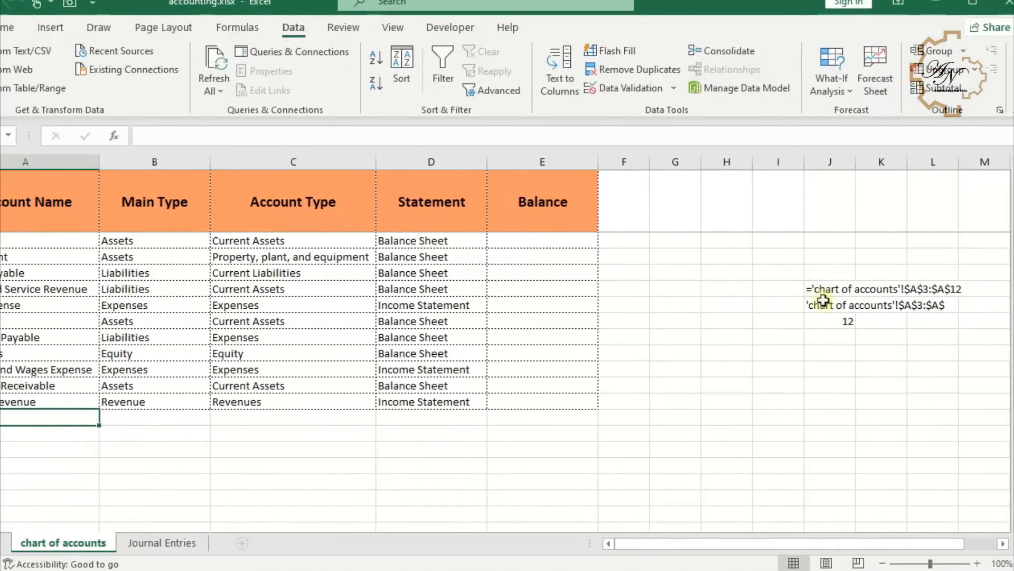
- Append &COUNTA('chart of accounts'!$A:$A) to the J6 formula to build the full range text
left_click(825, 323)
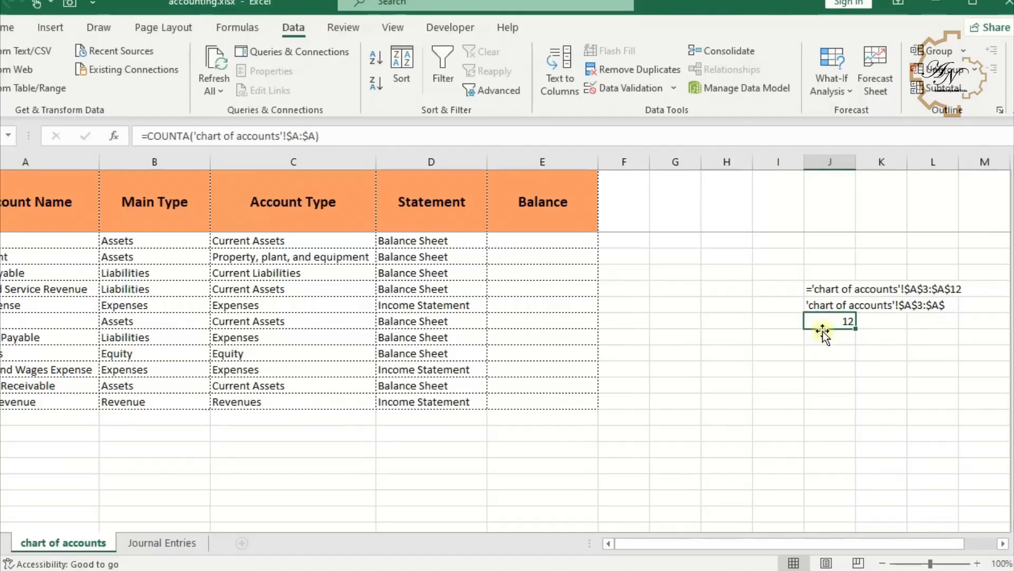
left_click(833, 307)
left_click(830, 323)
left_click_drag(319, 135, 148, 136)
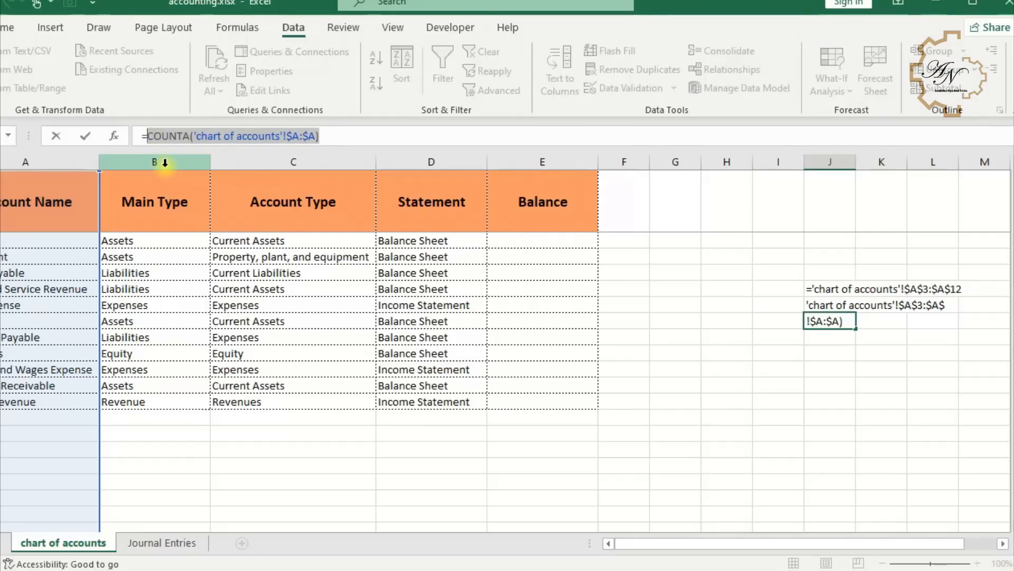
key("Return")
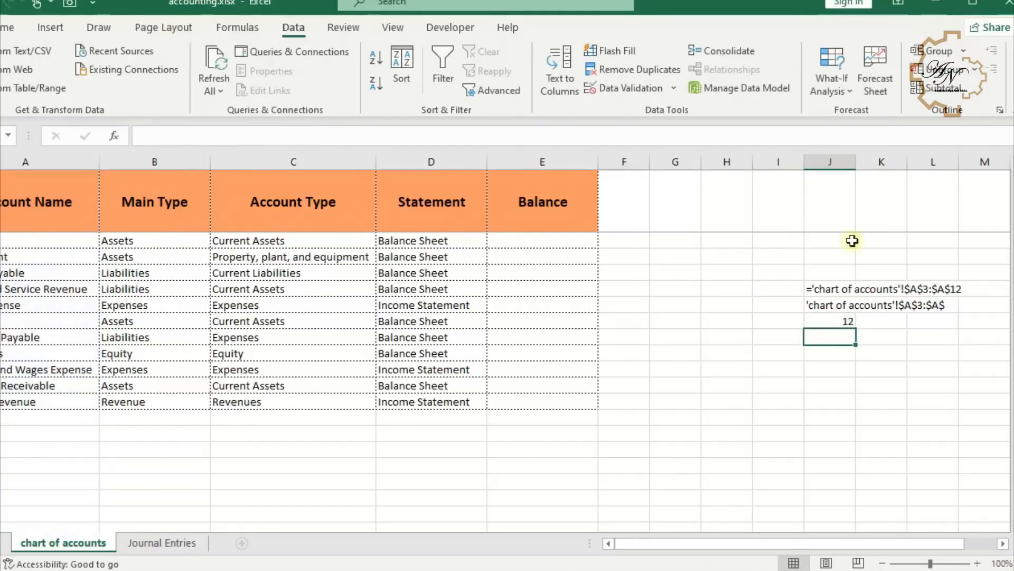
left_click(807, 305)
left_click(322, 139)
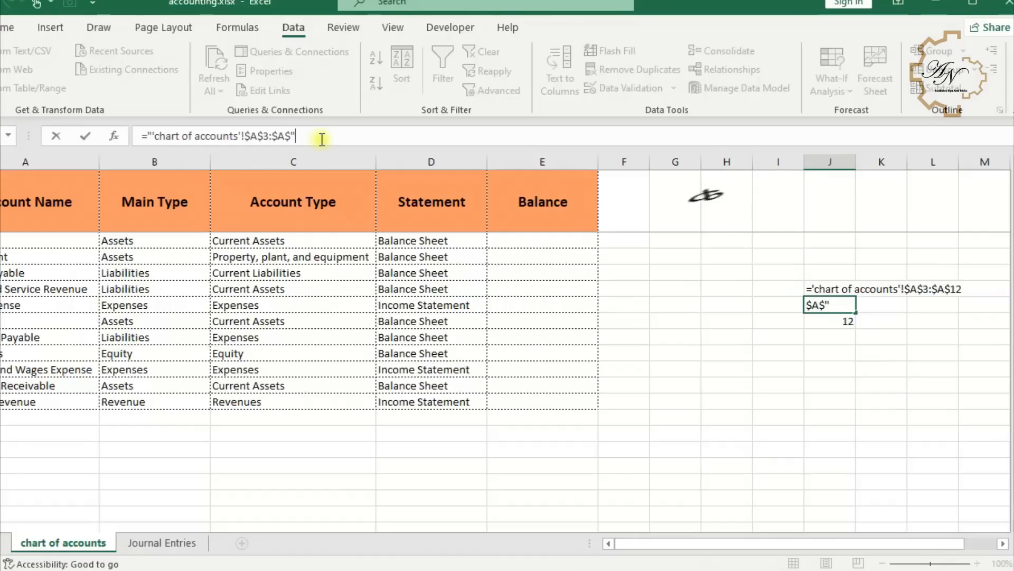
type("&COUNTA('chart of accounts'!$A:$A)")
key("Return")
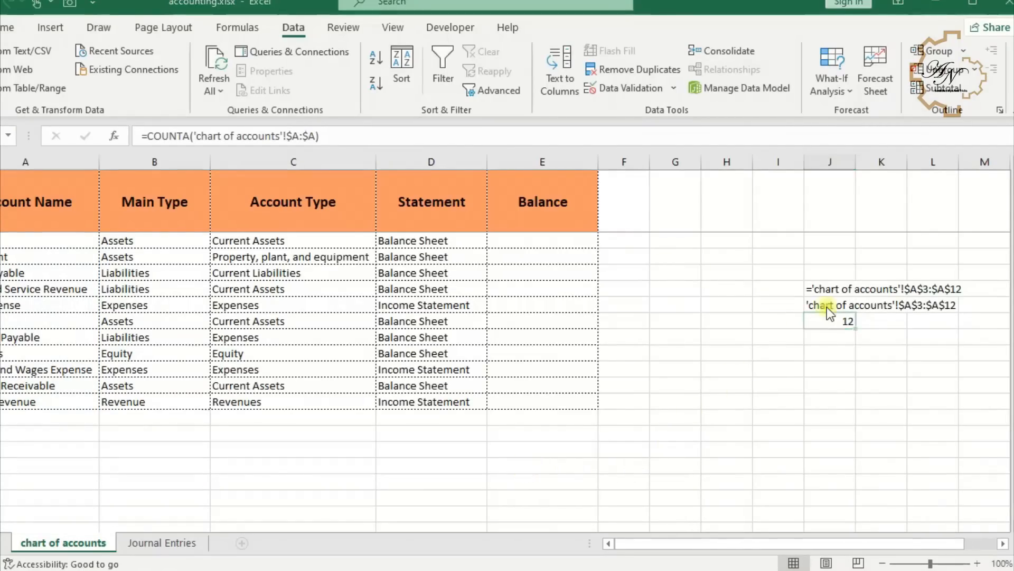
- Wrap the J6 formula in INDIRECT and accept the suggested typo correction
left_click(825, 306)
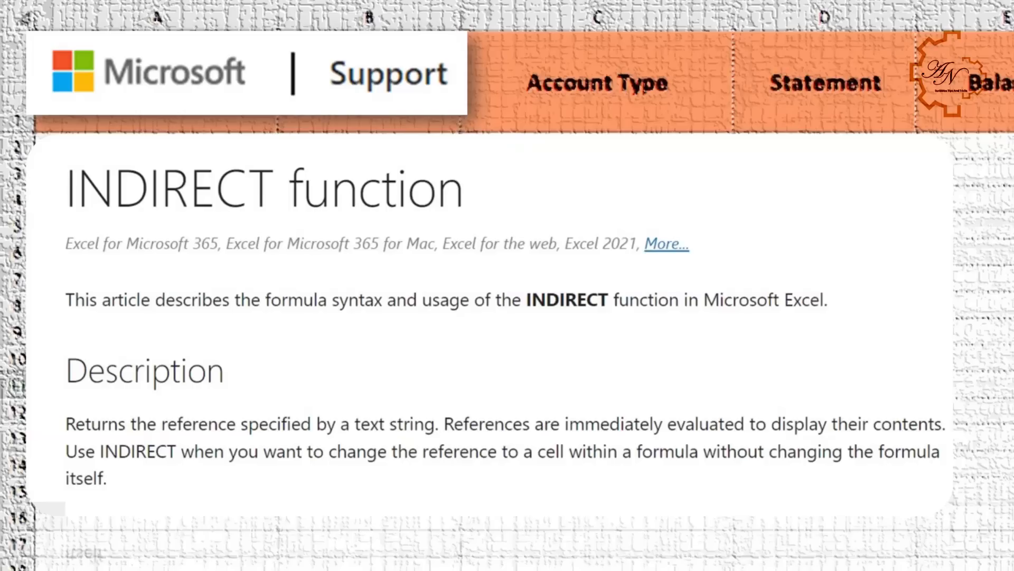
type("in")
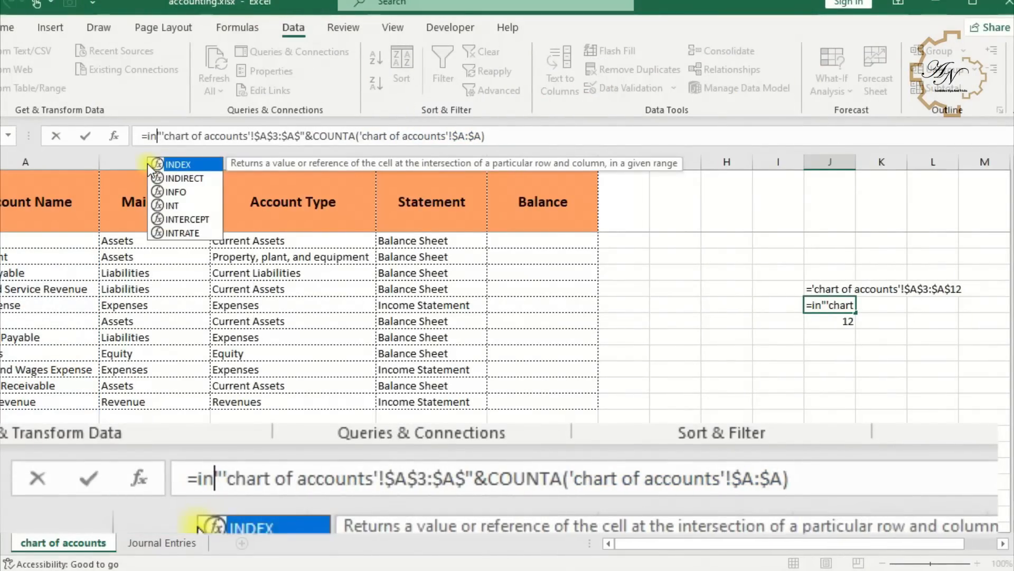
double_click(177, 179)
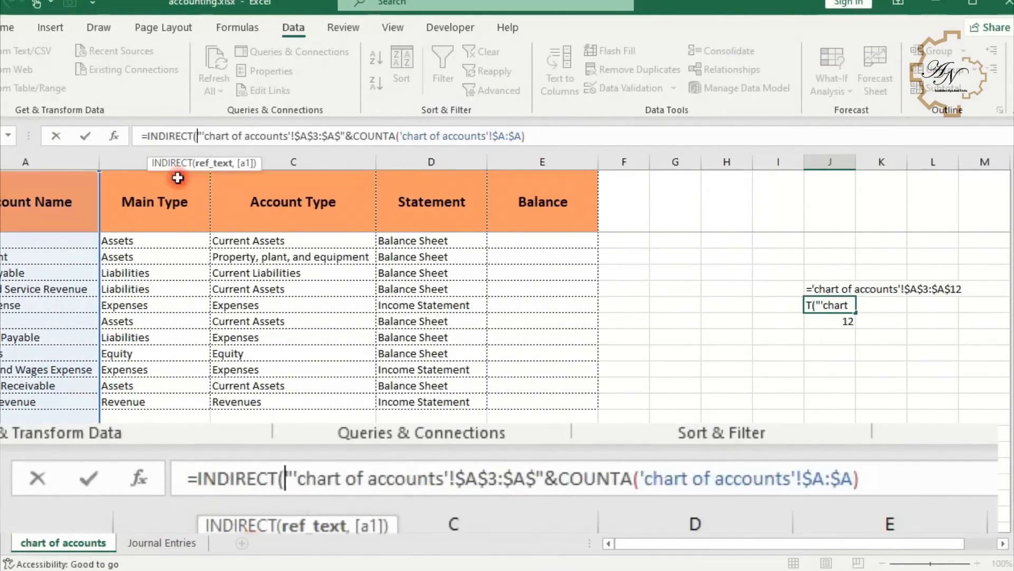
key("Return")
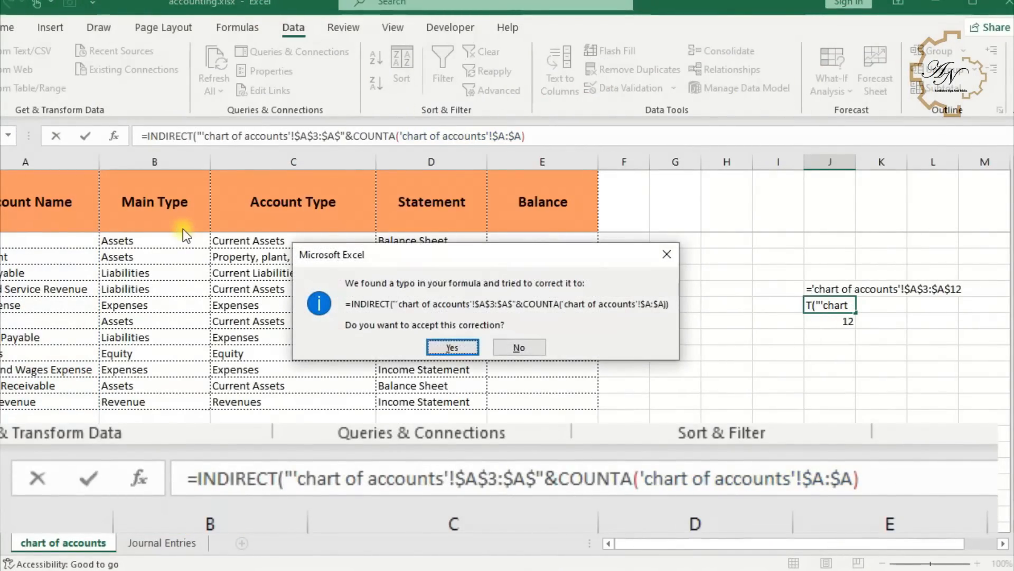
left_click(452, 347)
- Define a workbook name Acc_Name that refers to the INDIRECT and COUNTA formula from J6
left_click(816, 306)
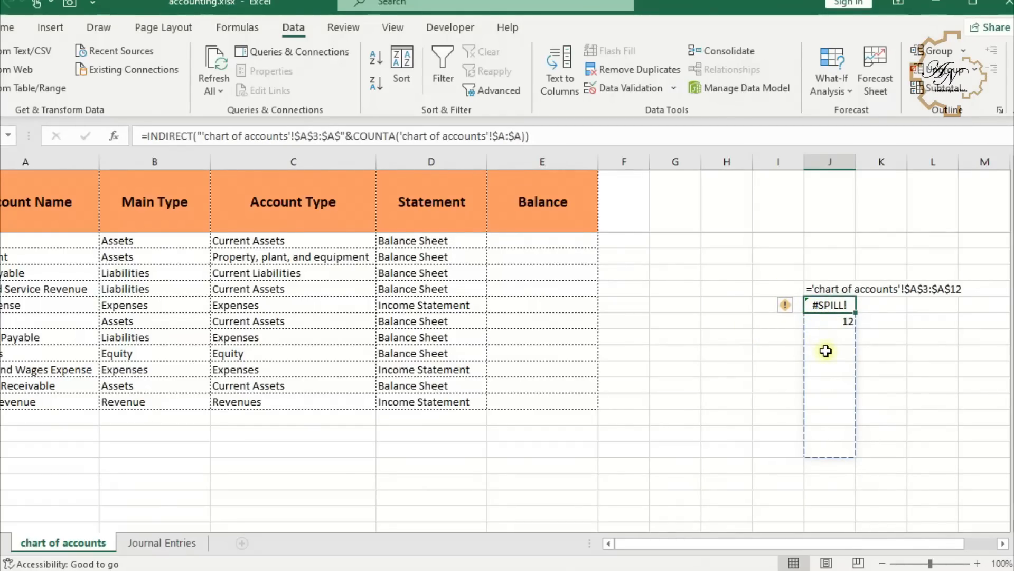
key("Down")
left_click(826, 350)
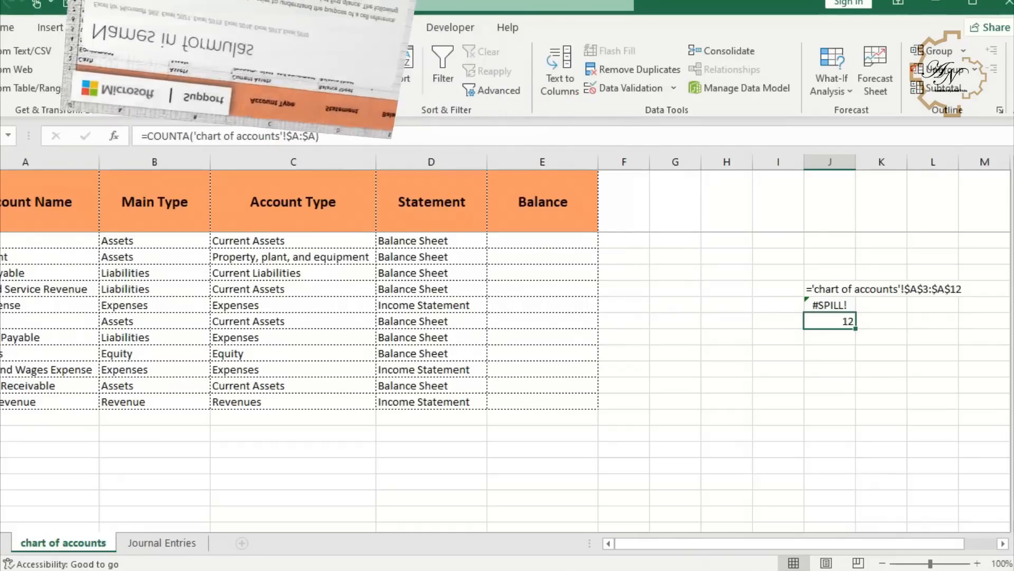
left_click(243, 30)
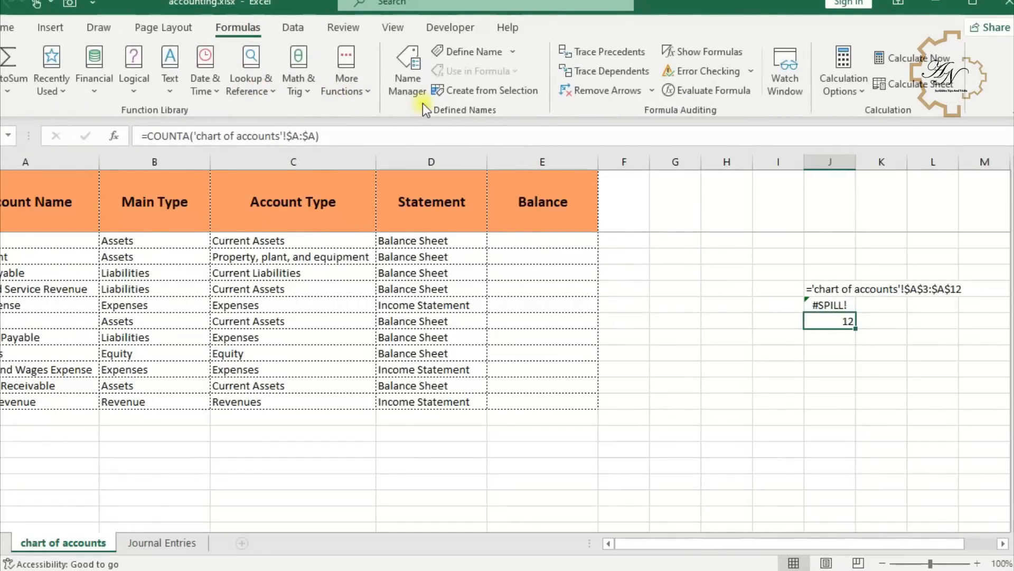
left_click(477, 55)
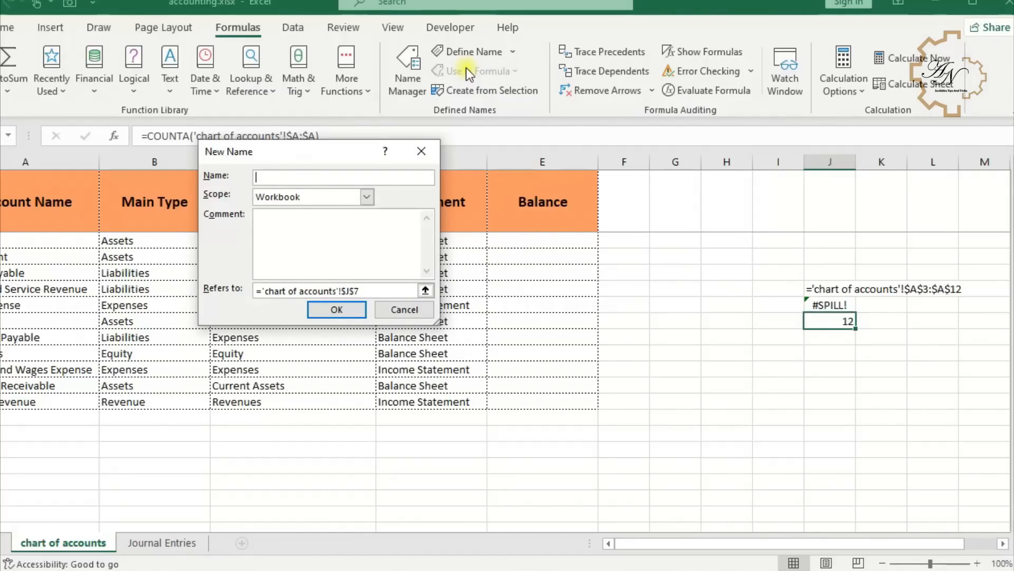
type("Acc_")
type("Name")
left_click_drag(362, 291, 187, 289)
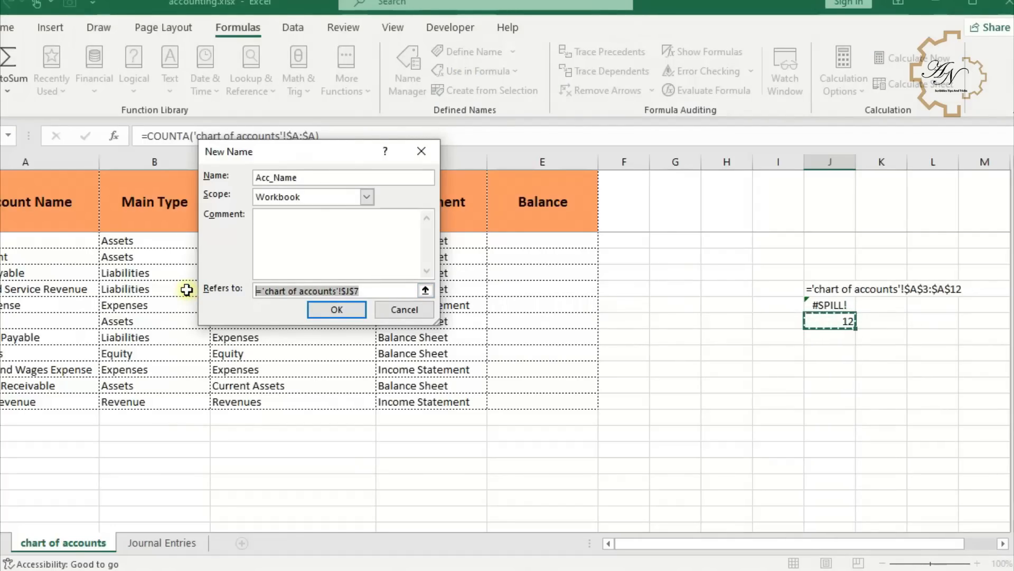
type("=COUNTA('chart of accounts'!$A:$A)")
left_click_drag(385, 290, 211, 287)
key("ctrl+v")
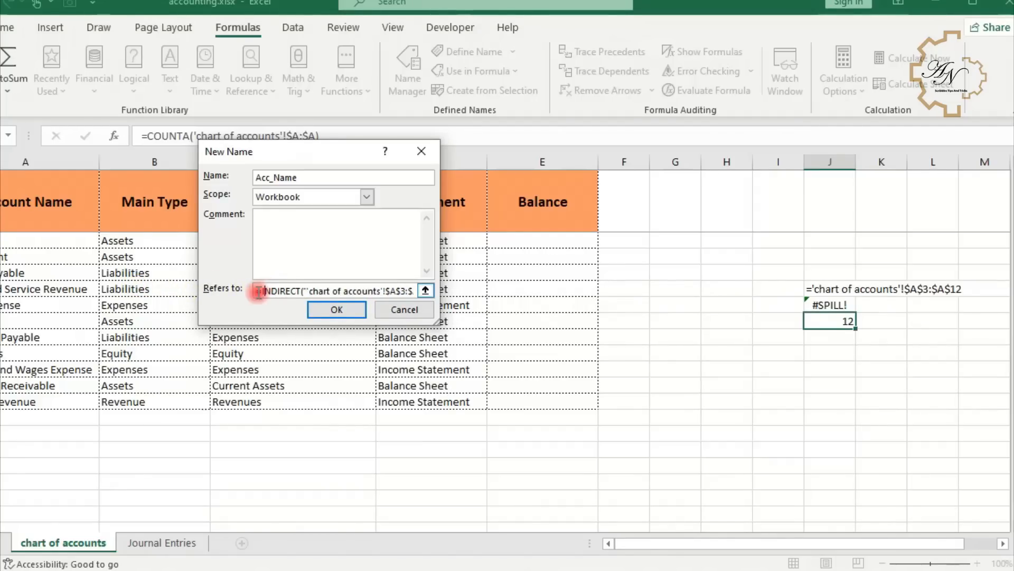
left_click(337, 311)
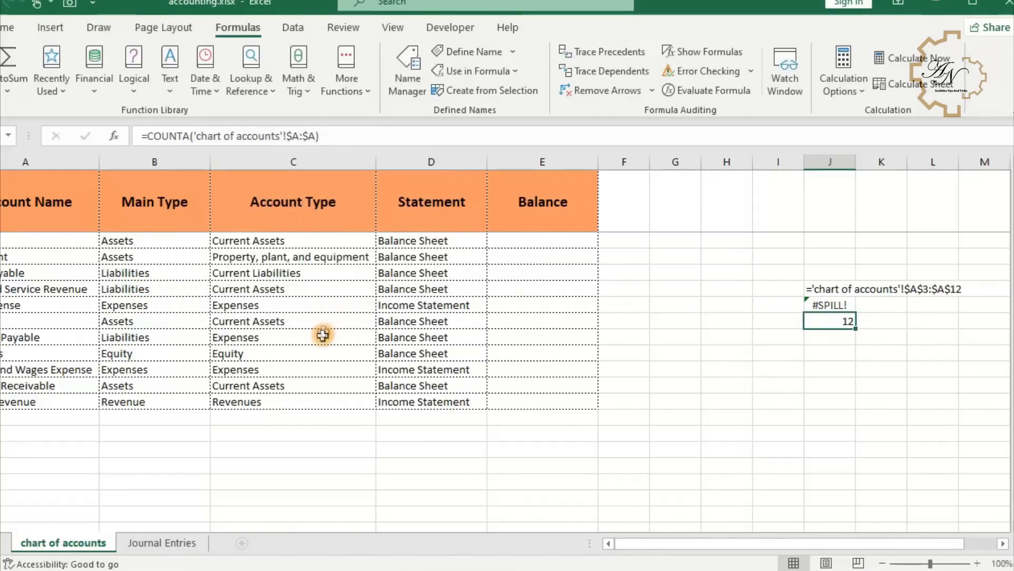
- Enter =Acc_Name in I10 to spill the named range and test it
scroll(687, 322, "down", 1)
left_click(763, 319)
left_click_drag(766, 319, 766, 539)
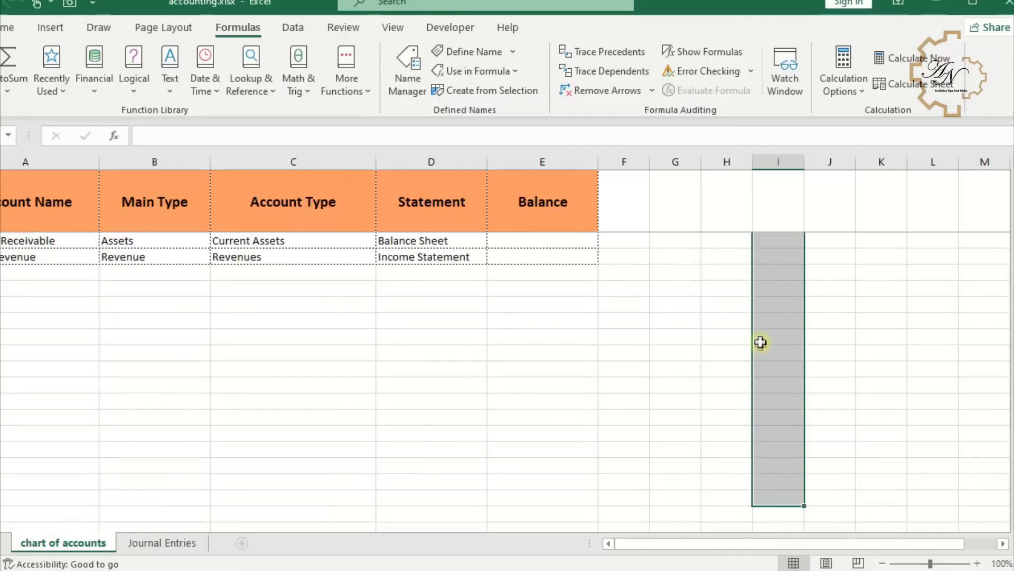
scroll(761, 342, "up", 3)
type("=acc")
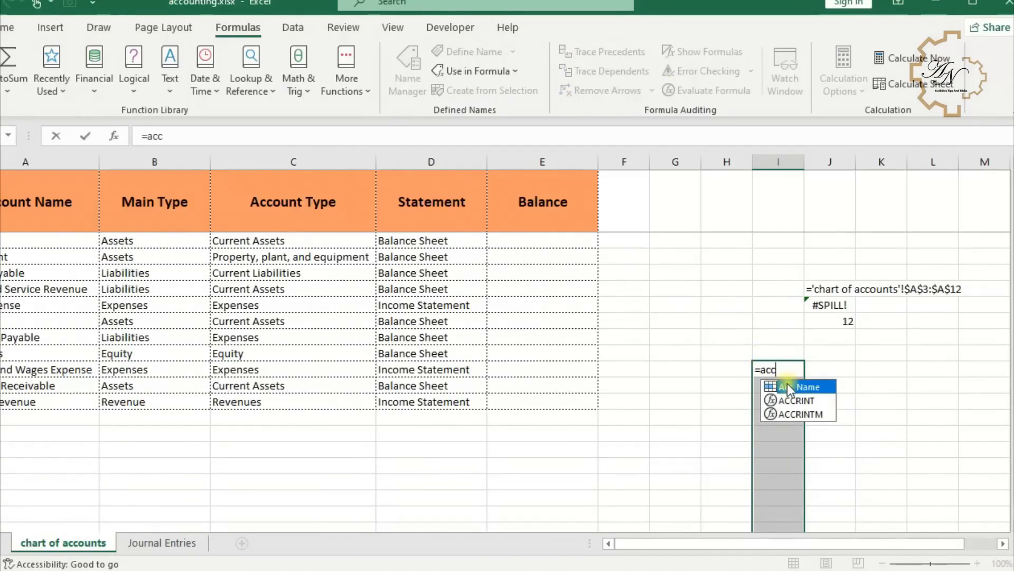
double_click(789, 386)
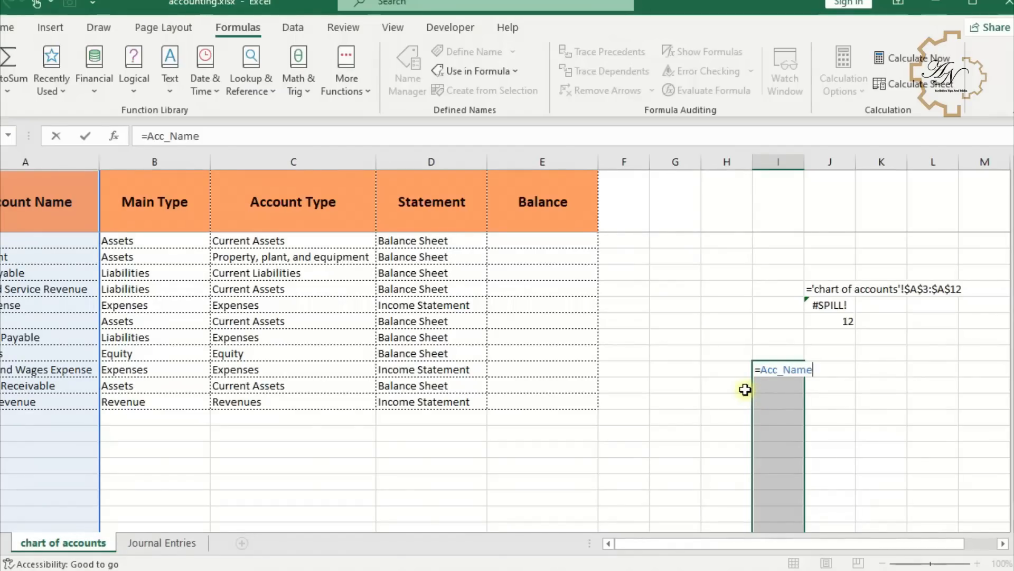
key("Return")
- Test the named range by entering f in A13, then clear A13
scroll(766, 378, "down", 2)
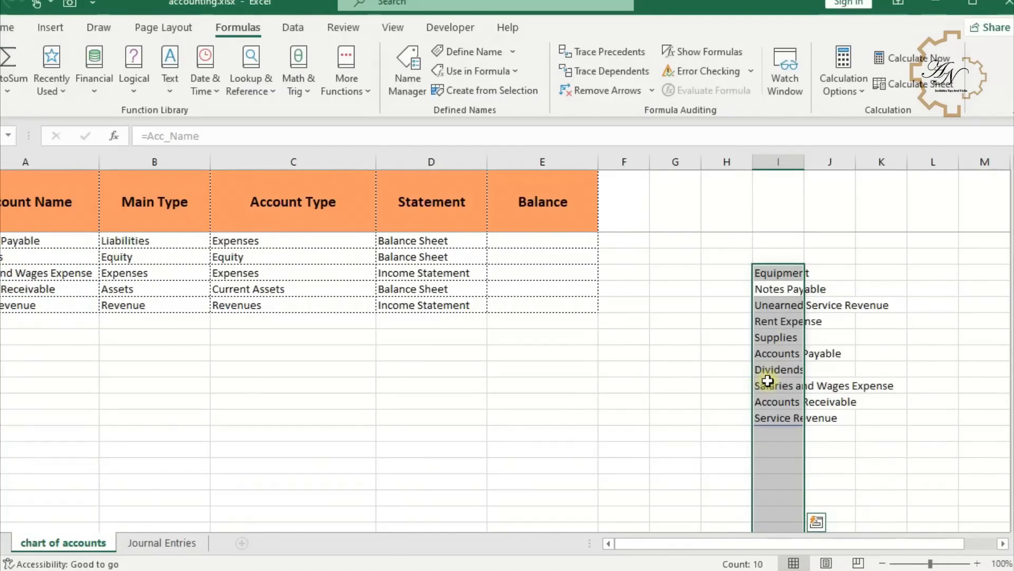
left_click(66, 327)
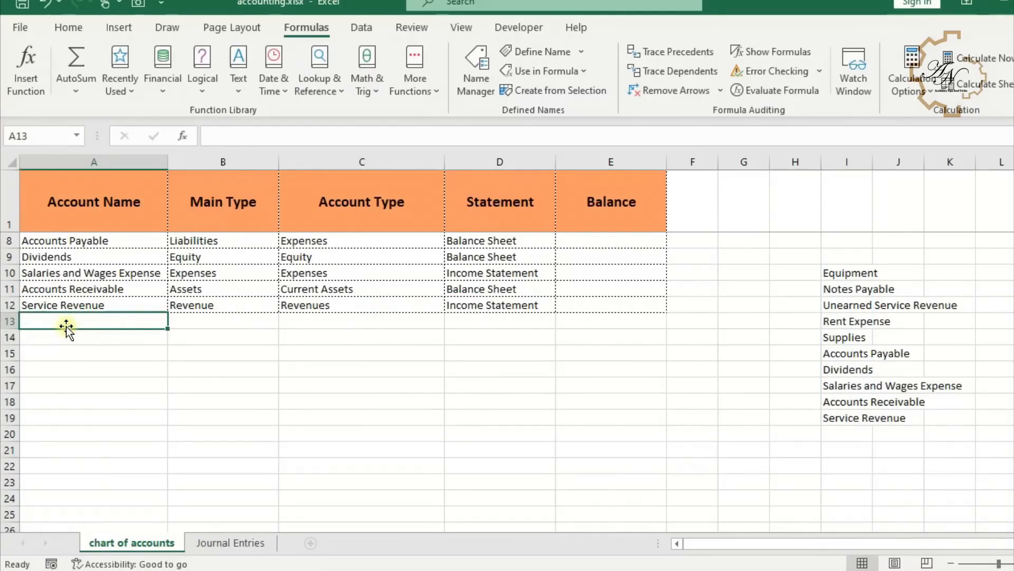
type("f")
key("Return")
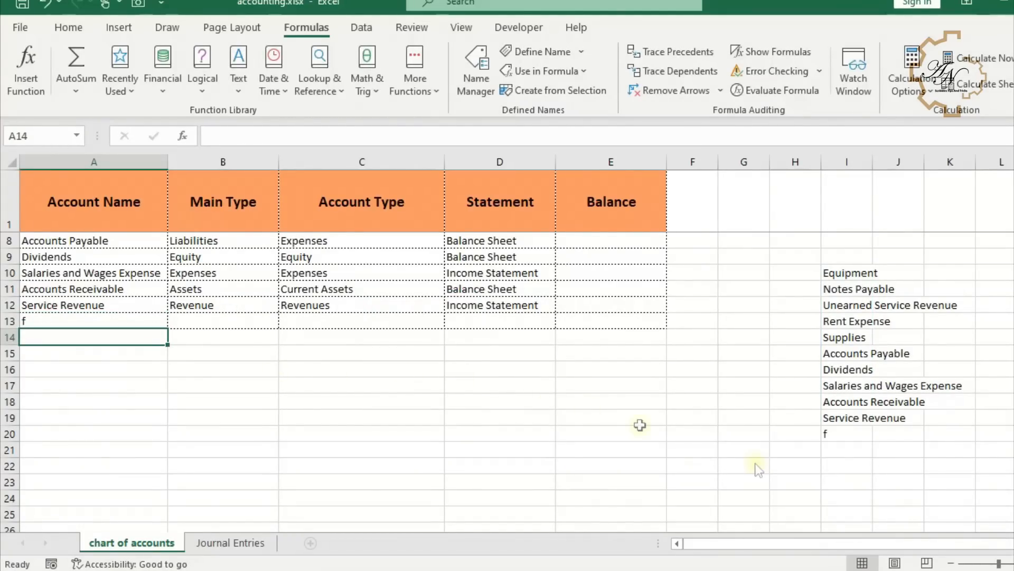
left_click(843, 433)
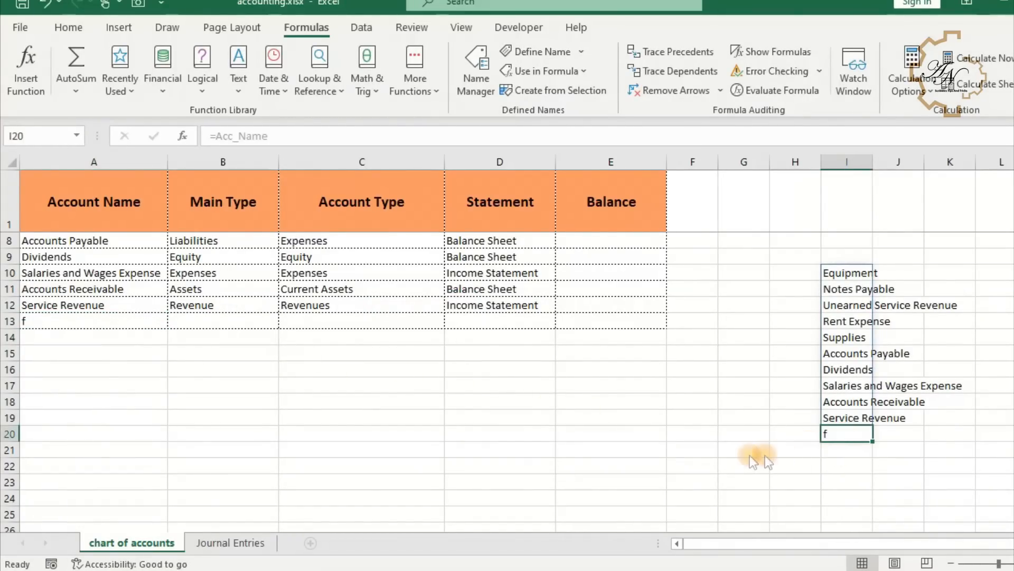
left_click(118, 320)
key("Delete")
scroll(687, 377, "up", 2)
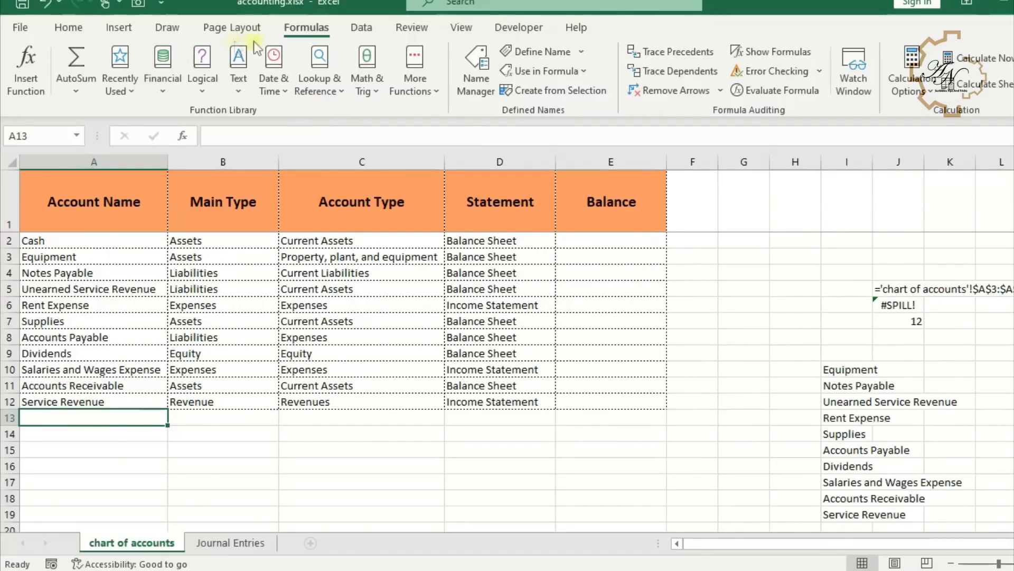
- Set the Account column's data validation list source on Journal Entries to the named range Acc_Name
left_click(243, 542)
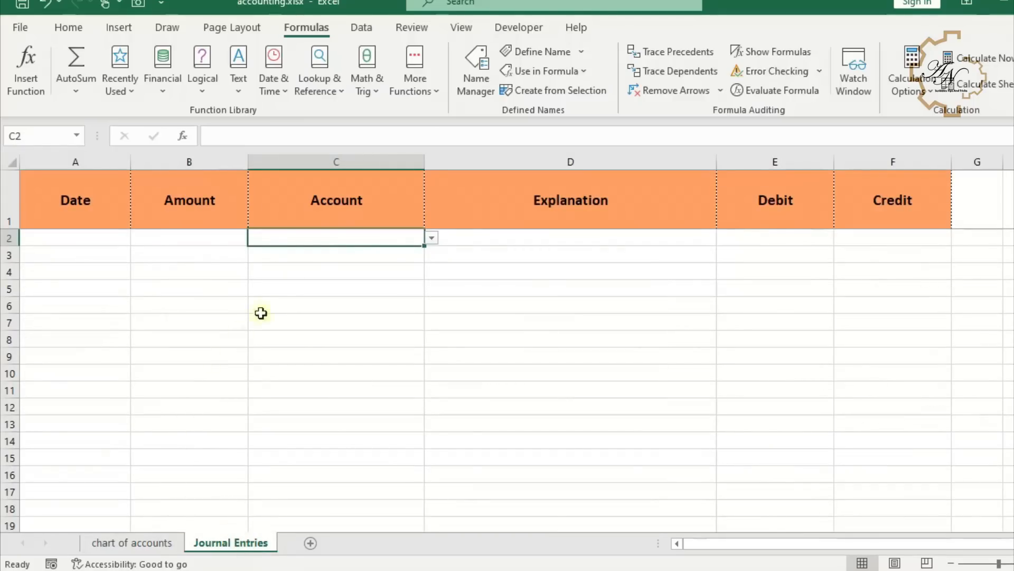
left_click(365, 171)
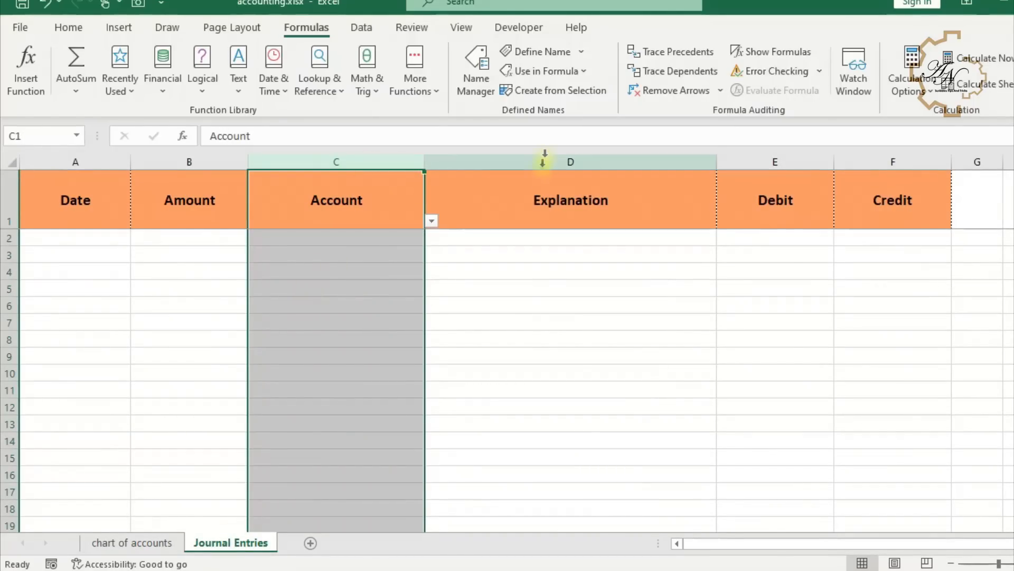
left_click(349, 33)
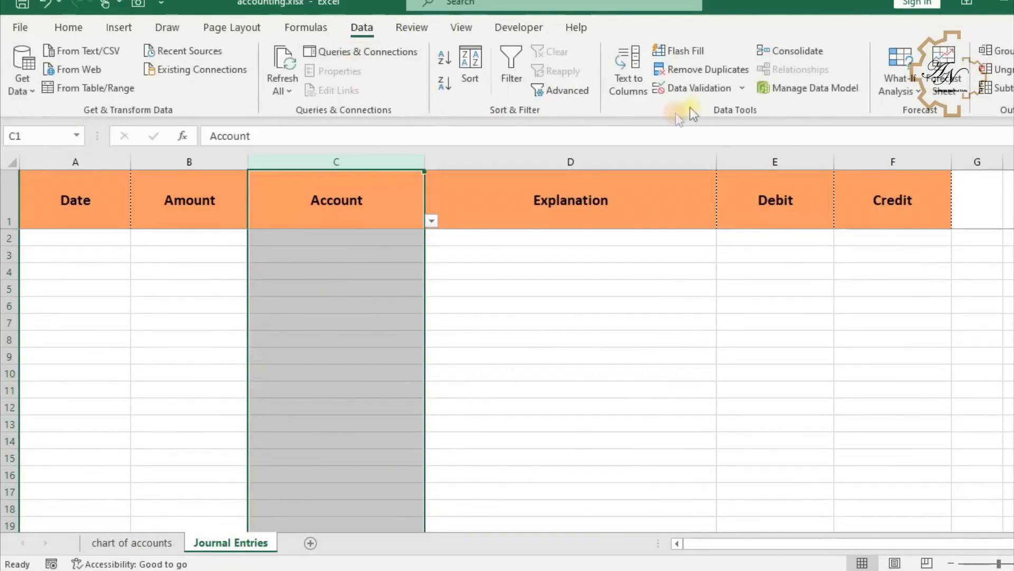
left_click(692, 89)
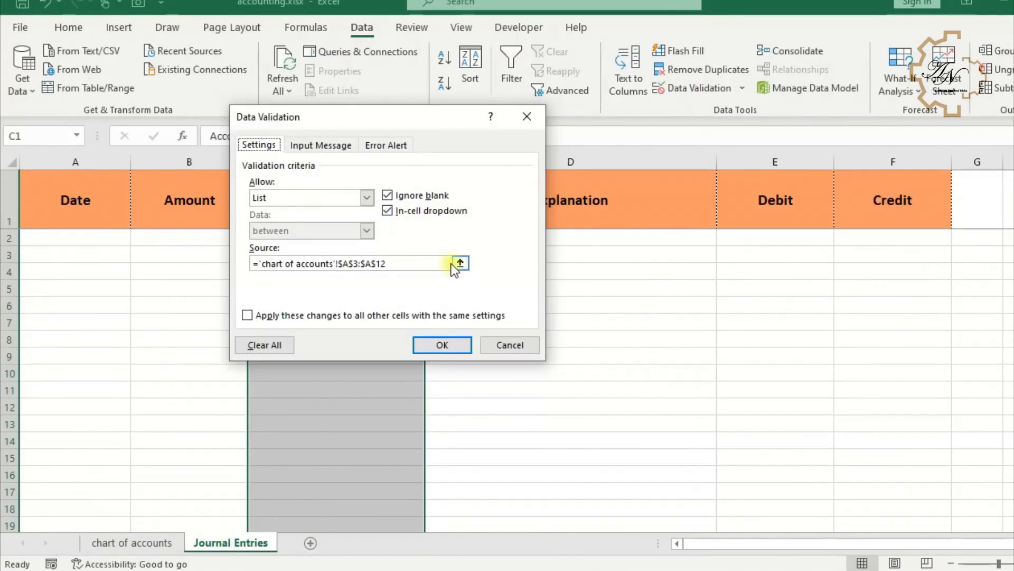
left_click_drag(428, 263, 100, 262)
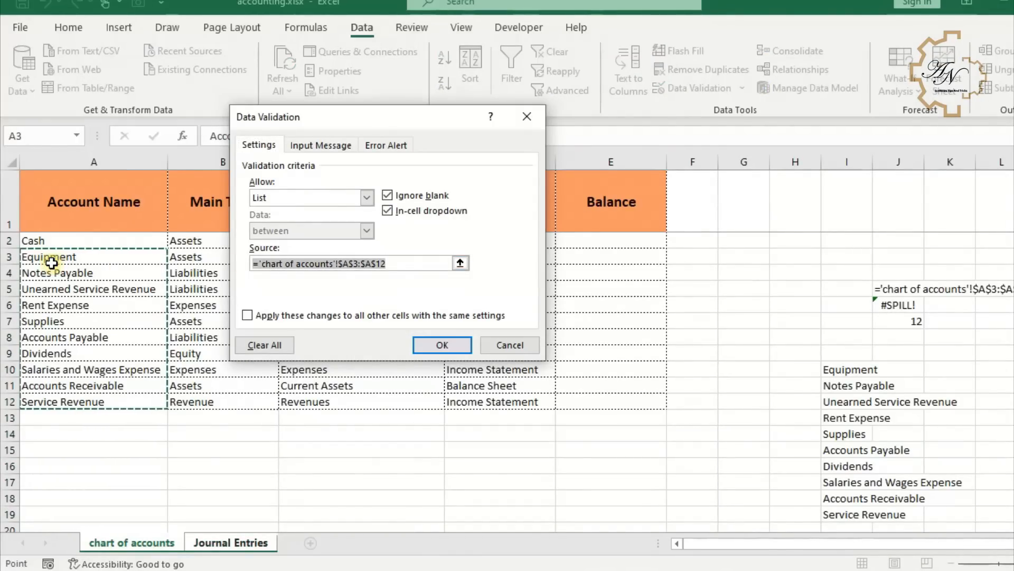
key("Delete")
key("F3")
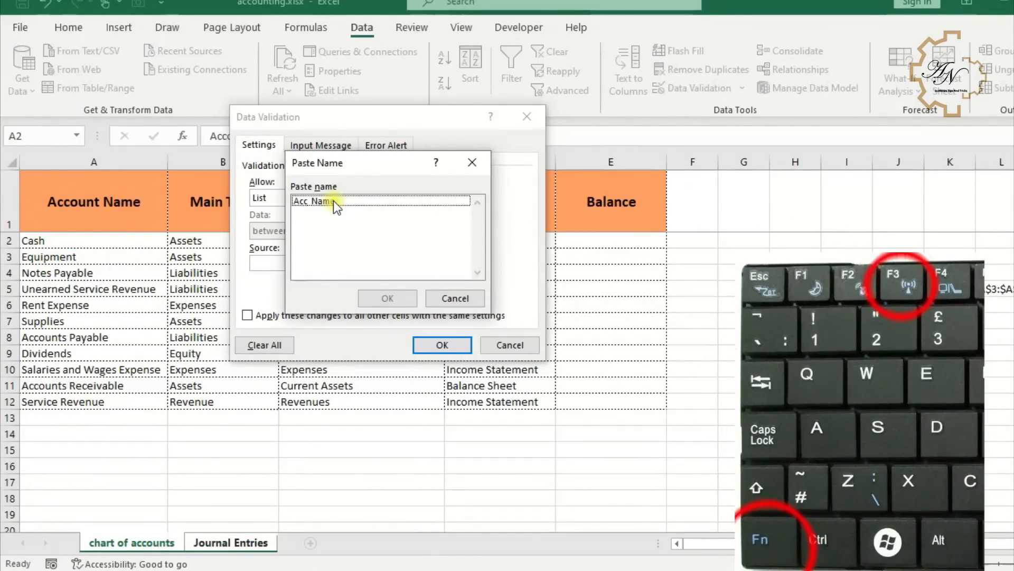
left_click(334, 201)
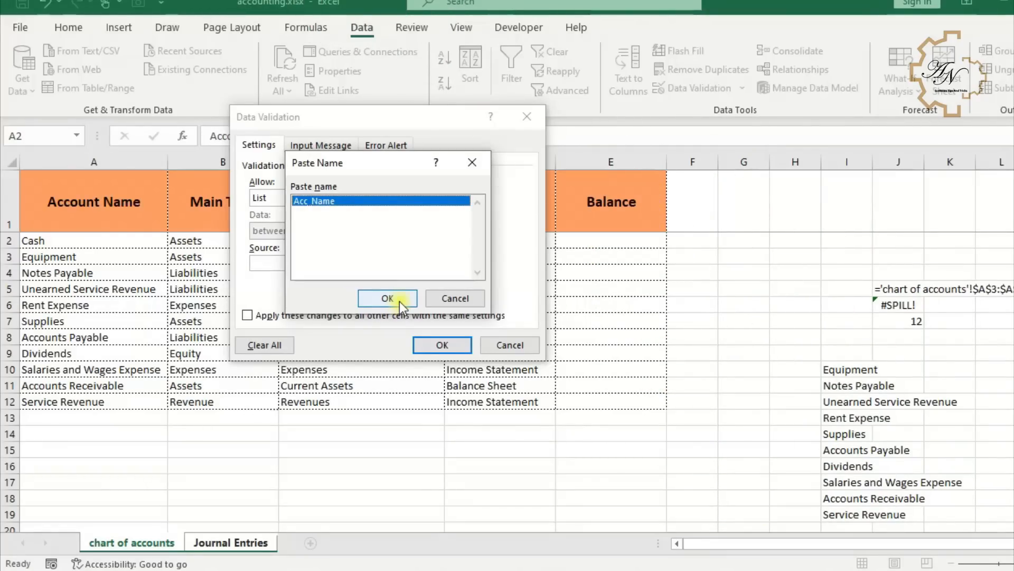
left_click(388, 298)
left_click(442, 345)
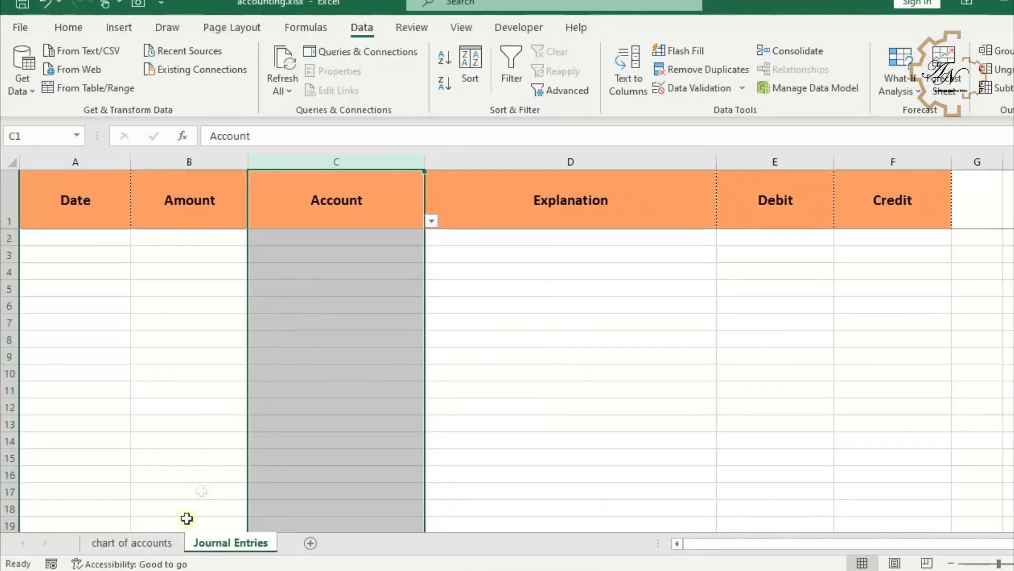
- Test the dropdown by adding salaries and Wages Expense in A13 and opening the Account list in C2
left_click(159, 543)
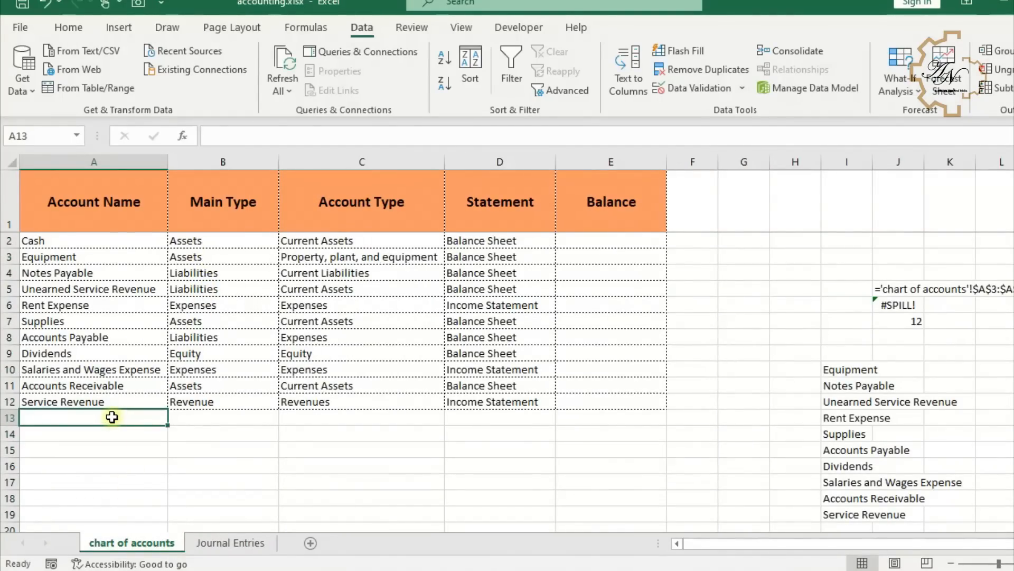
type("sales")
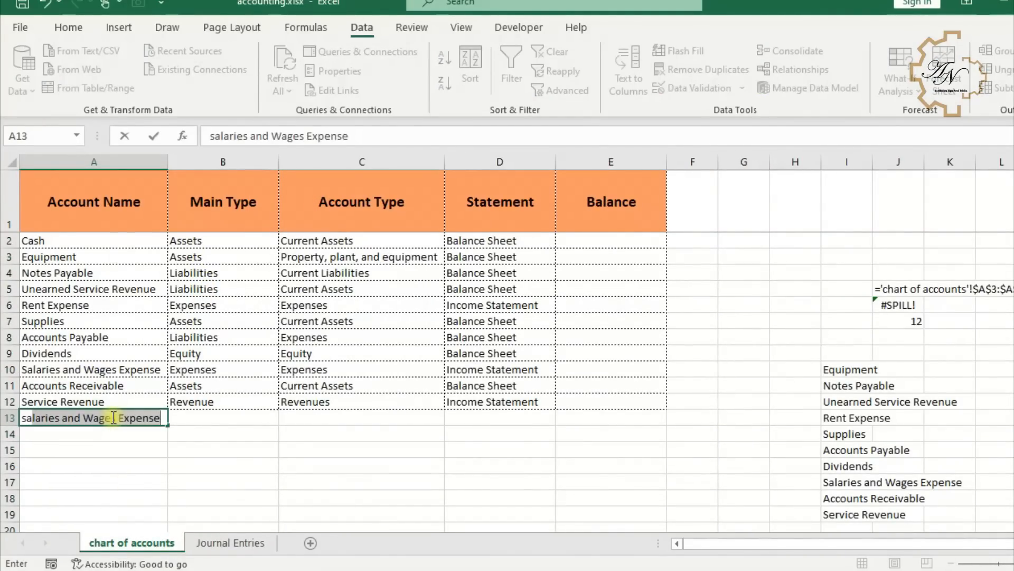
key("Return")
left_click(245, 543)
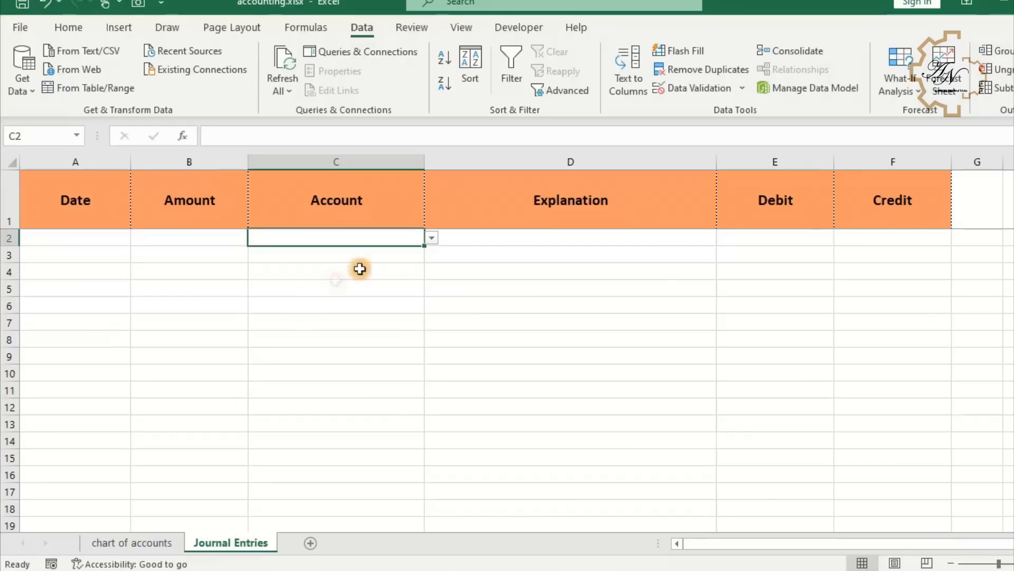
left_click(430, 241)
mouse_move(429, 277)
left_mouse_down()
mouse_move(429, 320)
mouse_move(432, 287)
left_mouse_up()
- Delete the spilled Acc_Name test formula from column I on the chart of accounts sheet
key("ctrl+shift+Down")
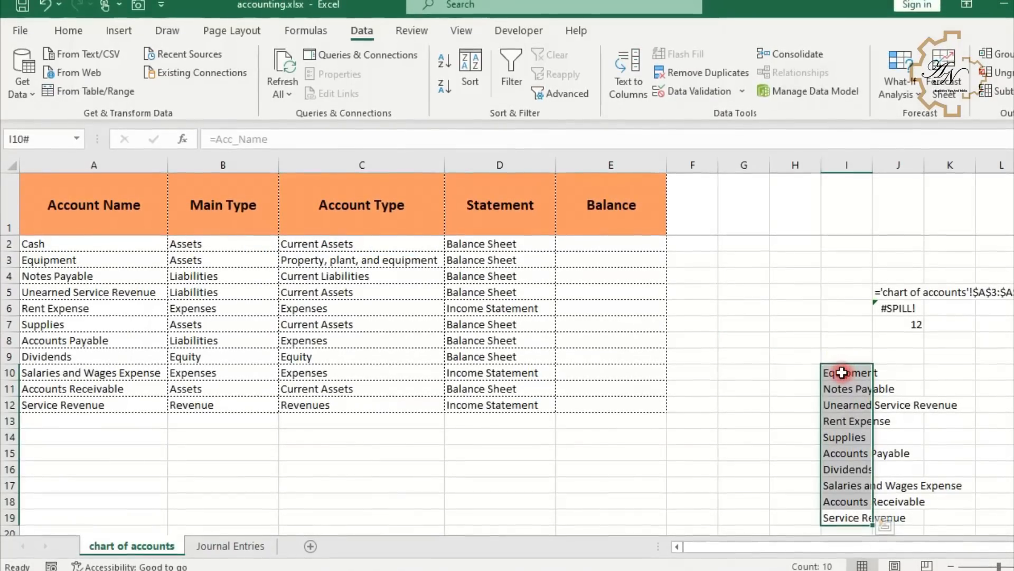
left_click_drag(842, 373, 837, 518)
key("Delete")
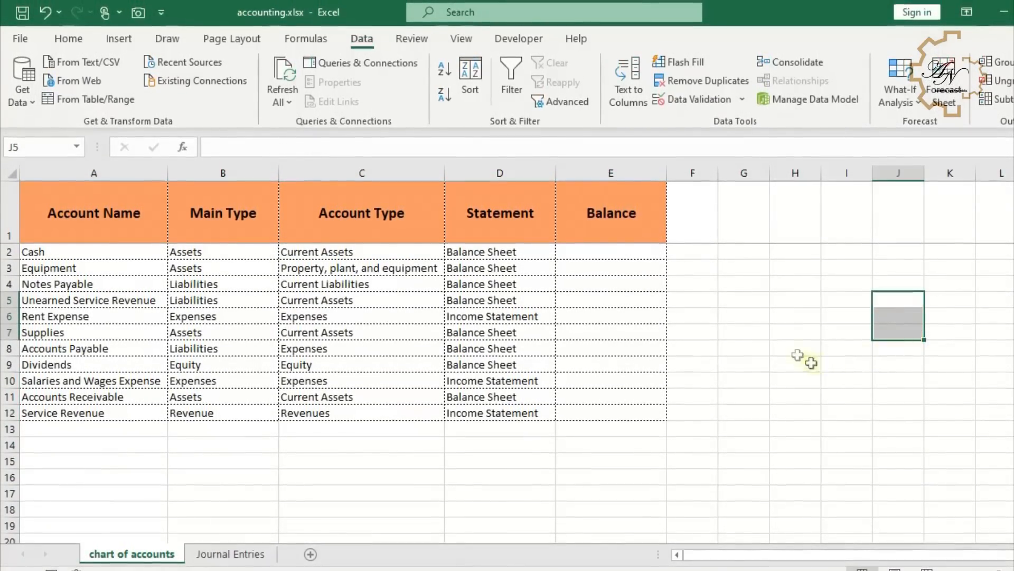
left_click(785, 335)
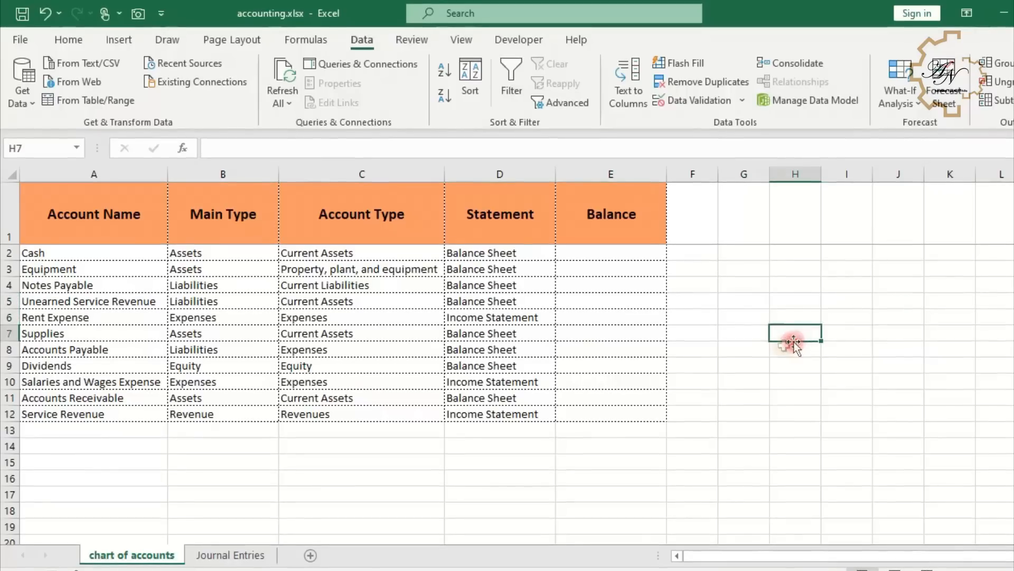
left_click(744, 349)
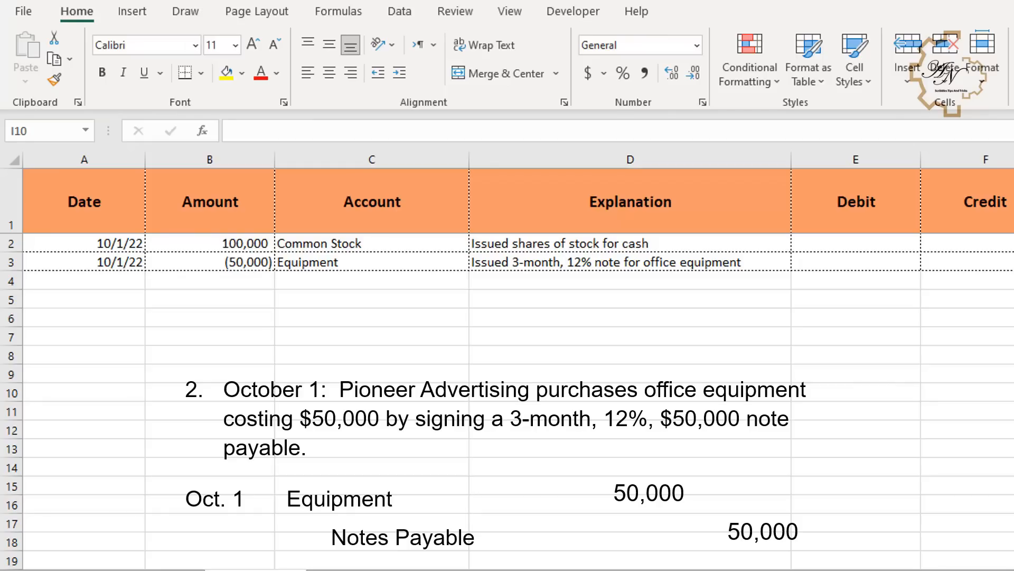
- Insert the current date into a journal entry row and move the selection to the first Debit cell, E2
key("ctrl+semicolon")
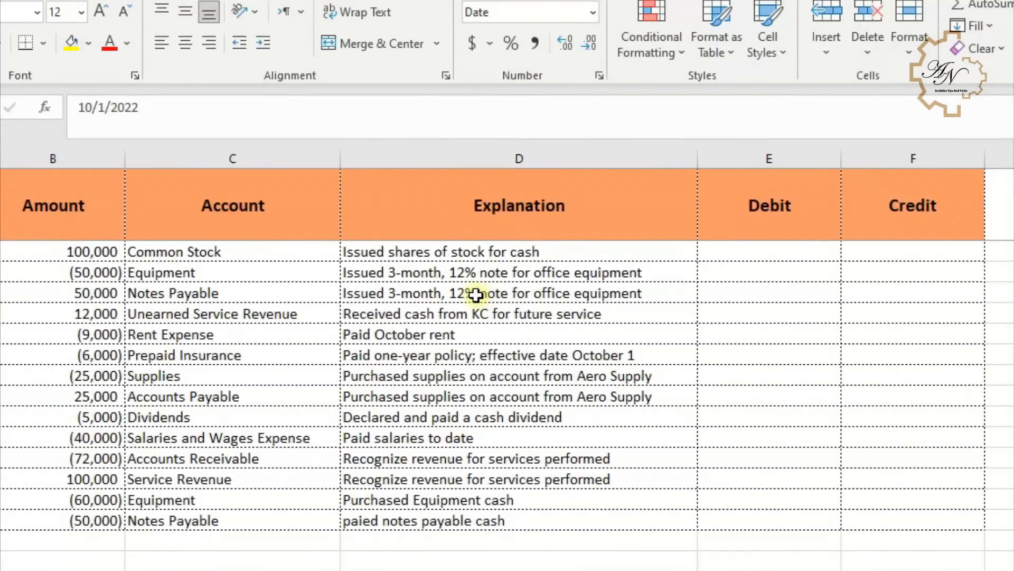
key("Right")
key("Right")
key("Right")
key("Right")
key("Right")
key("Left")
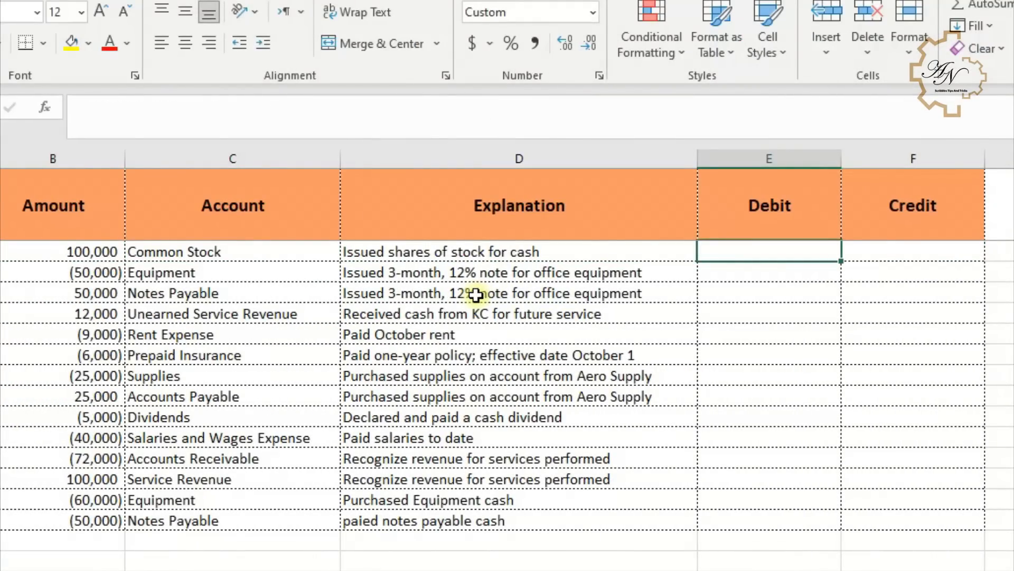
- Enter =MIN(B2,0) in the first Debit cell, E2, on Journal Entries
type("=min")
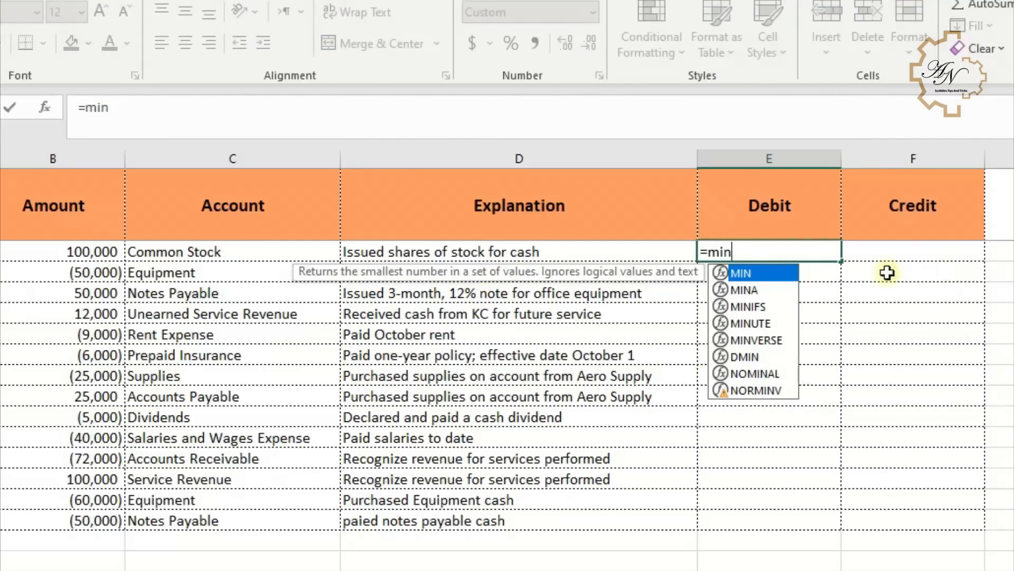
double_click(790, 272)
left_click(47, 257)
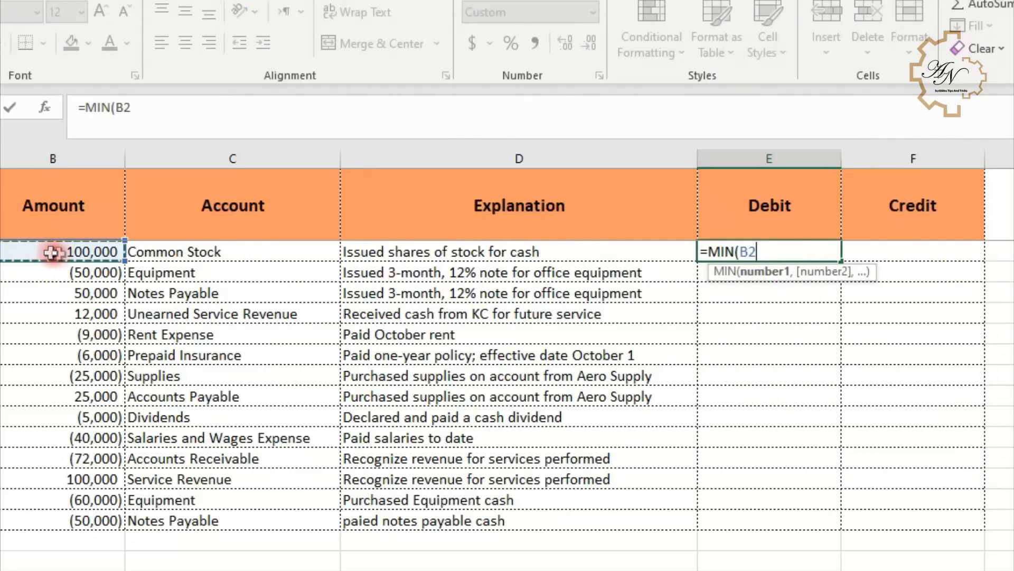
type(",0)")
key("Return")
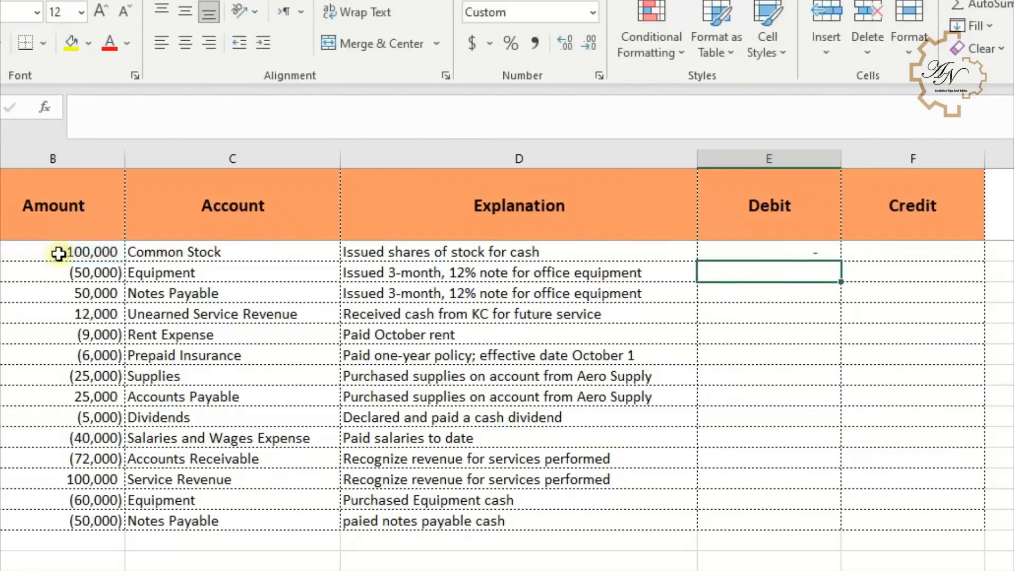
- Enter =MAX(B2,0) in the first Credit cell, F2, and fill both Debit and Credit formulas down to the last entry
left_click(795, 246)
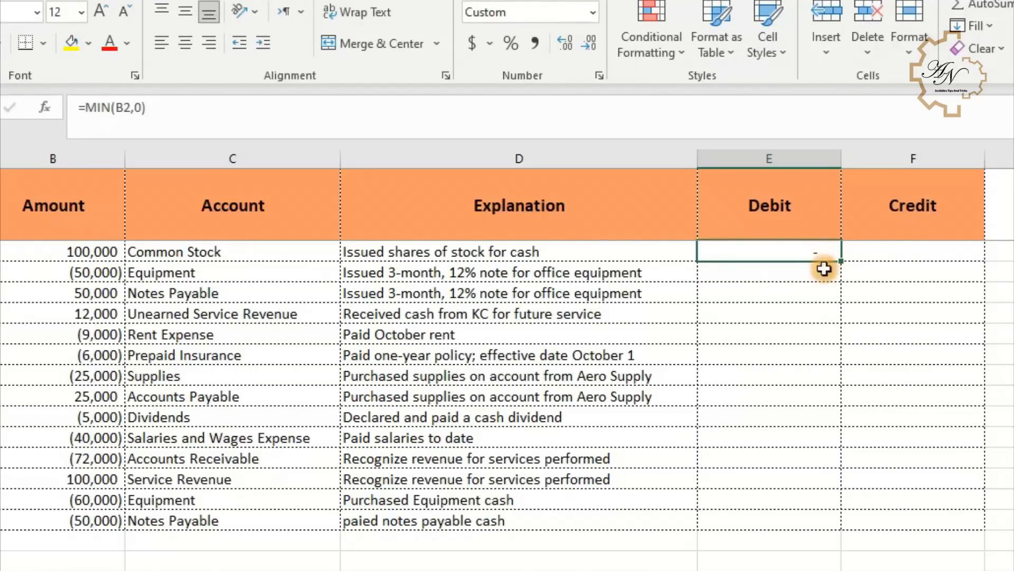
left_click(882, 255)
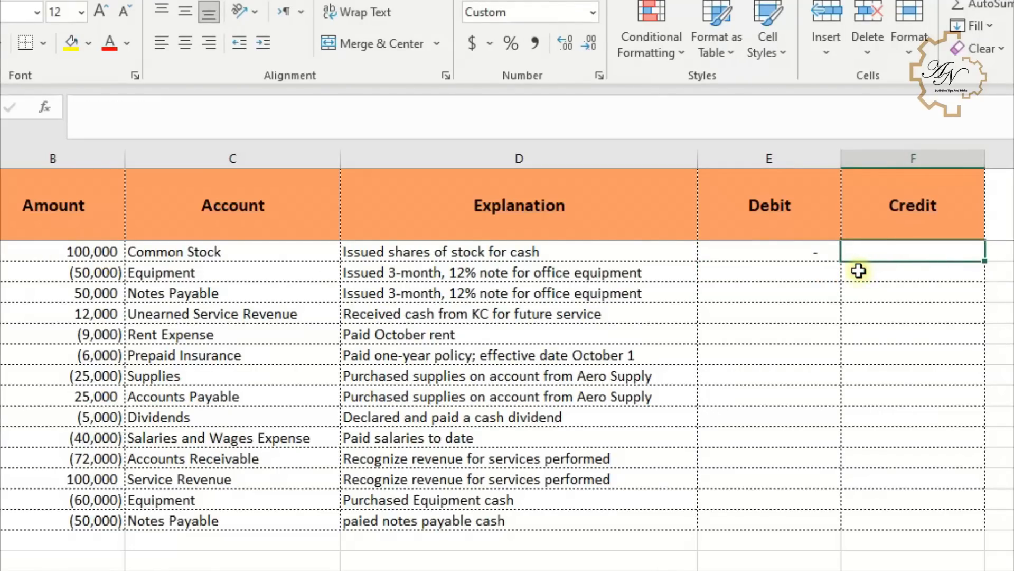
type("=ma")
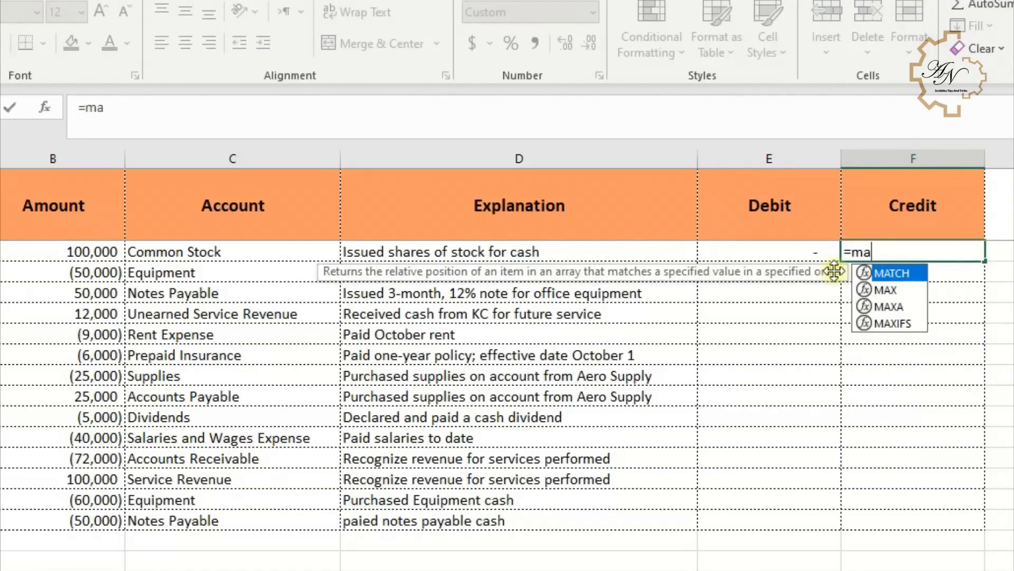
double_click(890, 288)
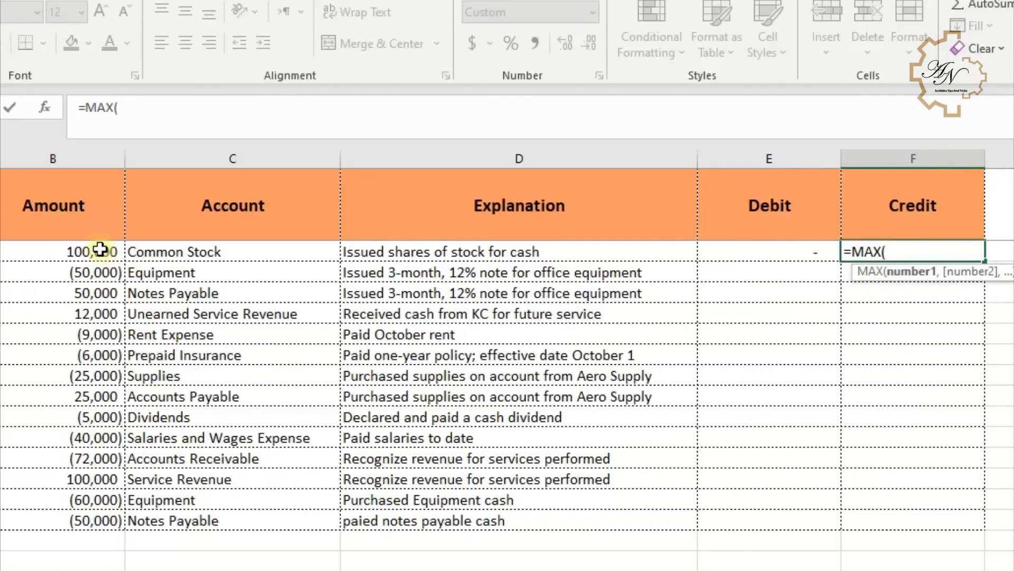
left_click(100, 251)
type(",0")
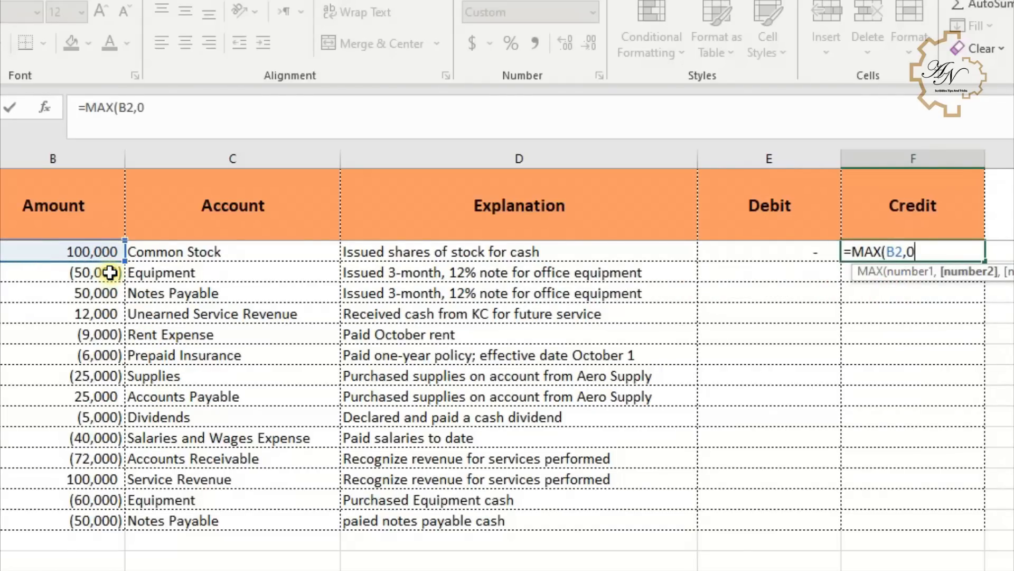
key("Return")
left_click_drag(795, 252, 912, 252)
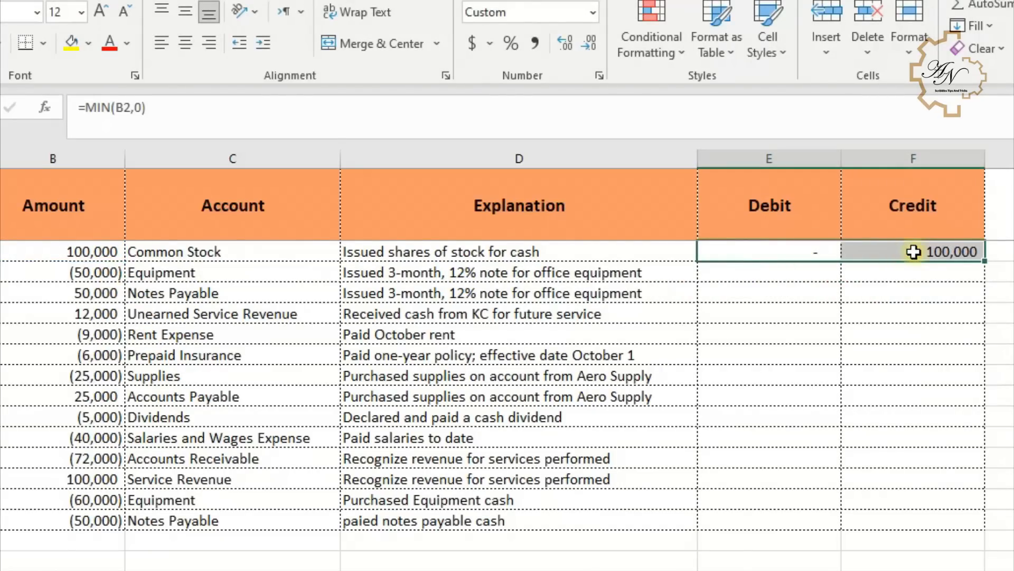
double_click(986, 261)
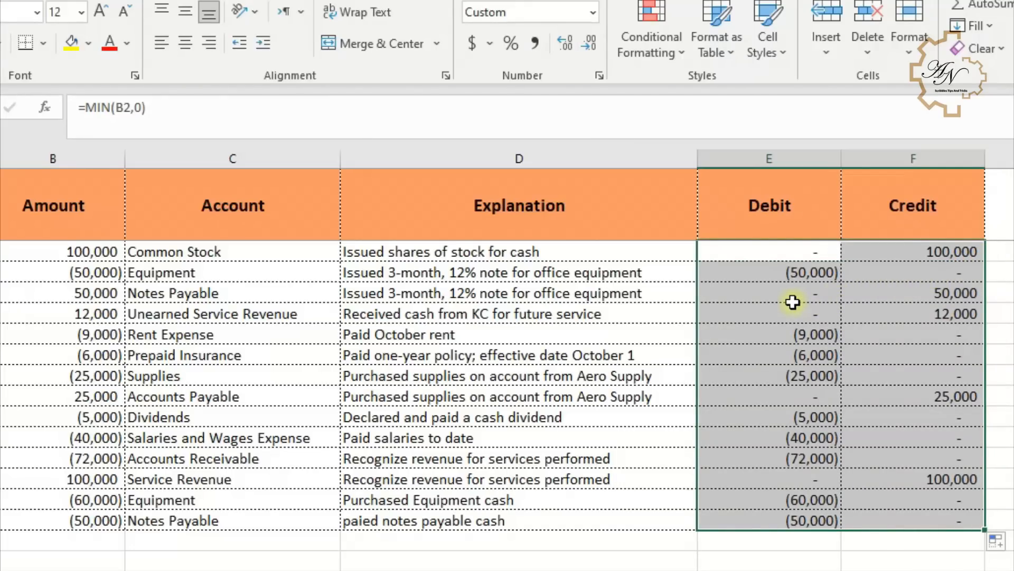
- Change the Debit formula in E2 to =-MIN(B2,0) and fill it down the Debit column
left_click(786, 254)
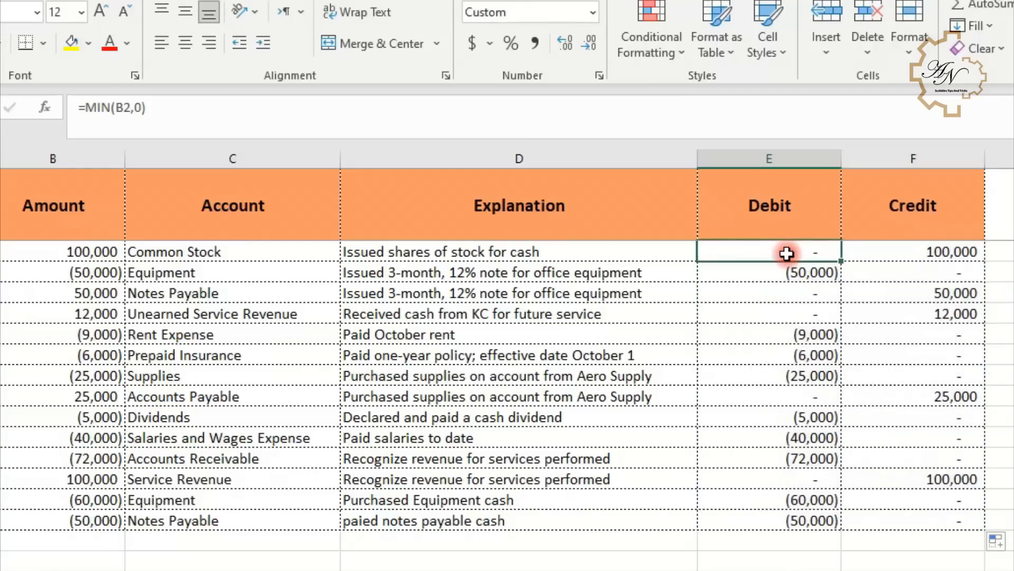
left_click(84, 109)
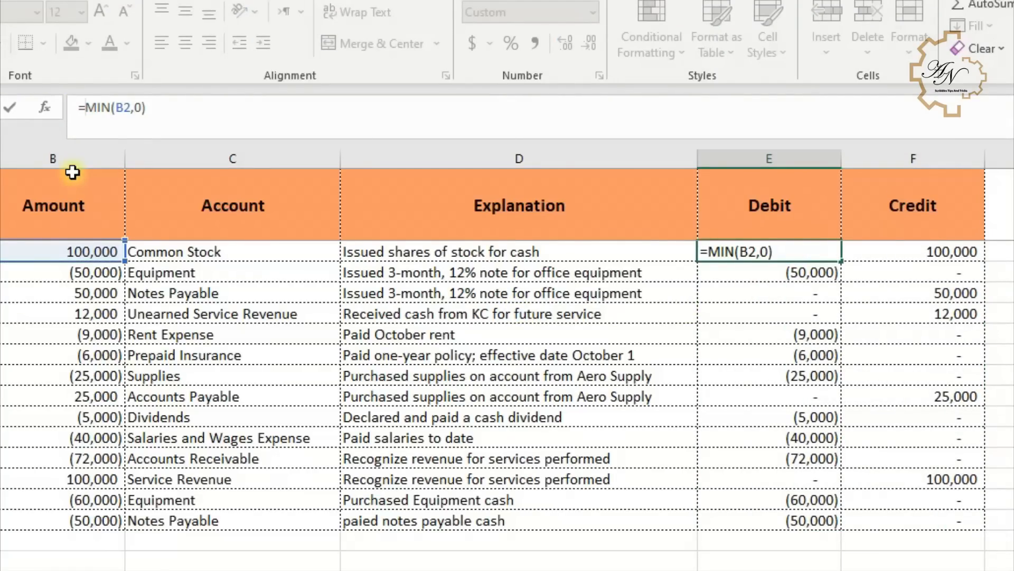
type("-")
key("Return")
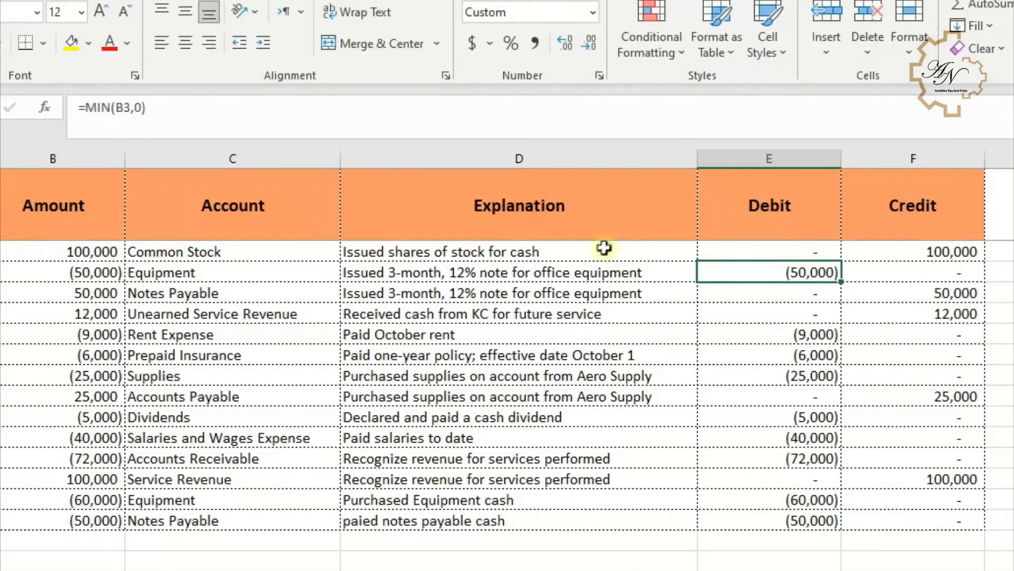
left_click(748, 250)
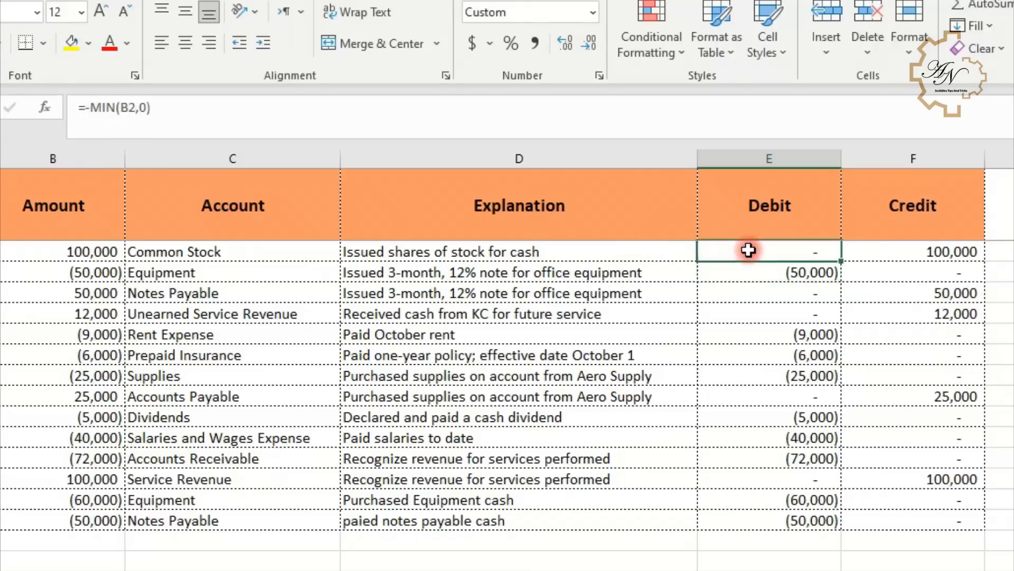
double_click(841, 261)
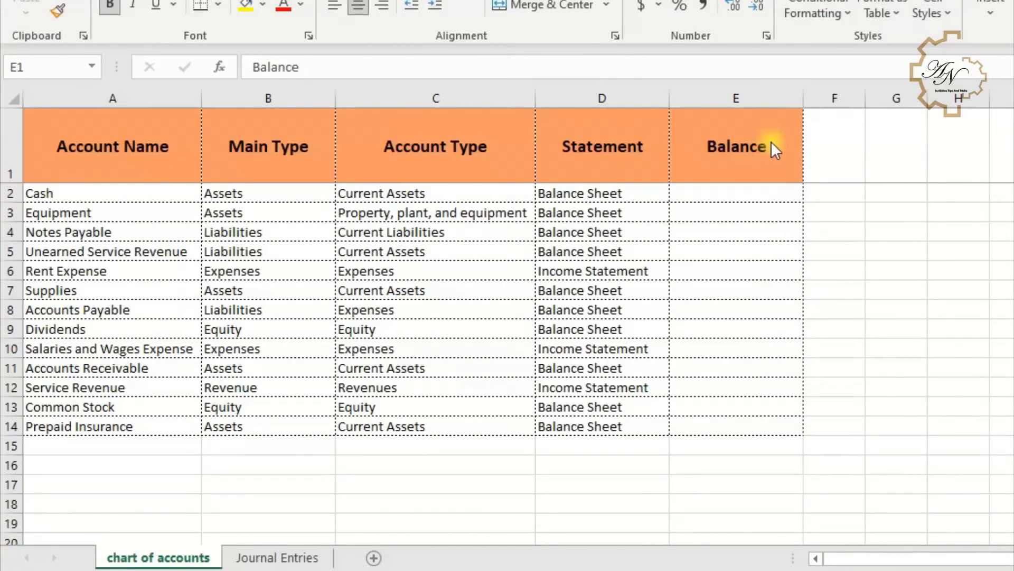
- Rename the Balance header in E1 of the chart of accounts to a two-line "Balance (Dr)/Cr"
left_click(771, 141)
double_click(771, 143)
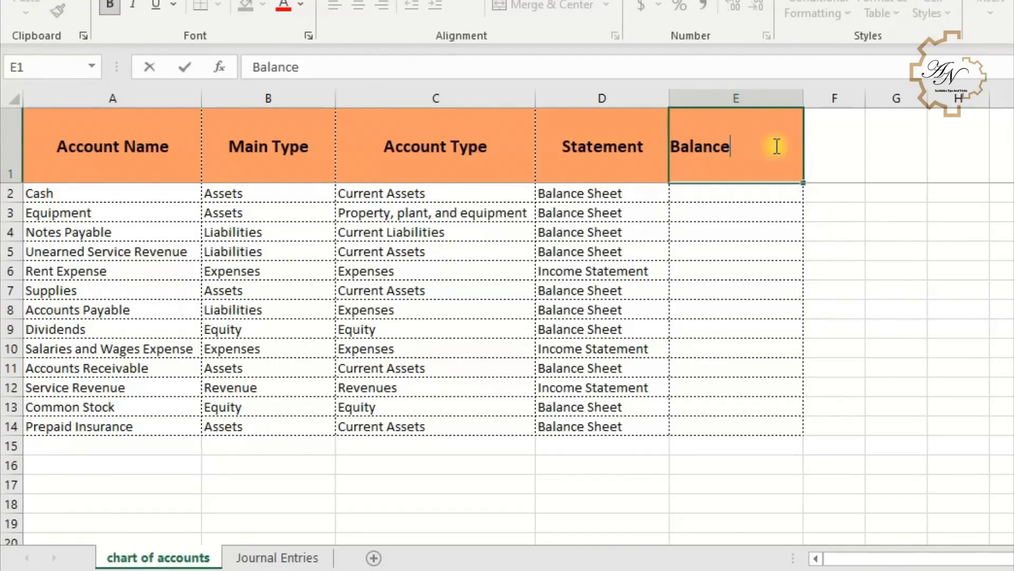
key("alt+Return")
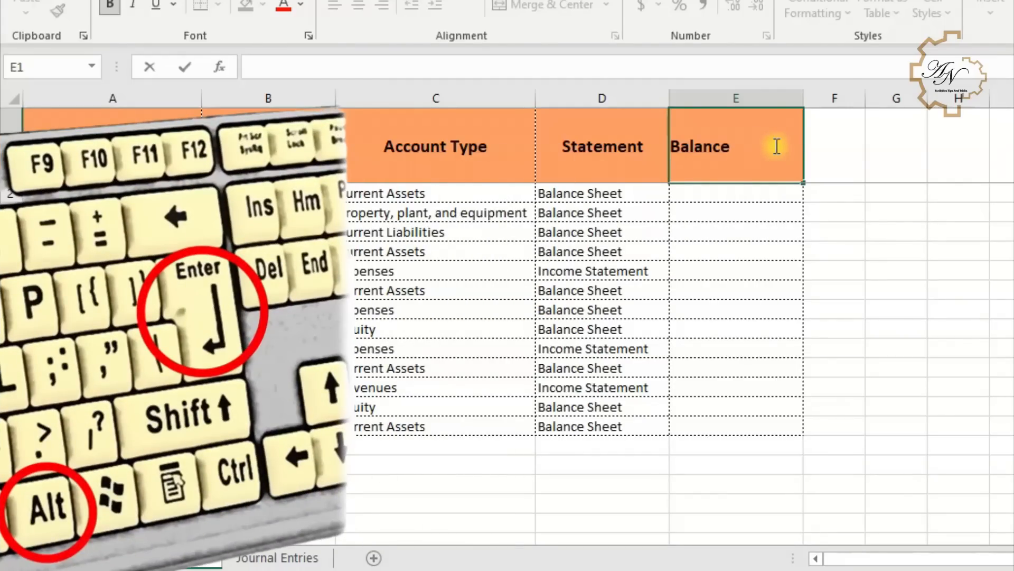
type("(D")
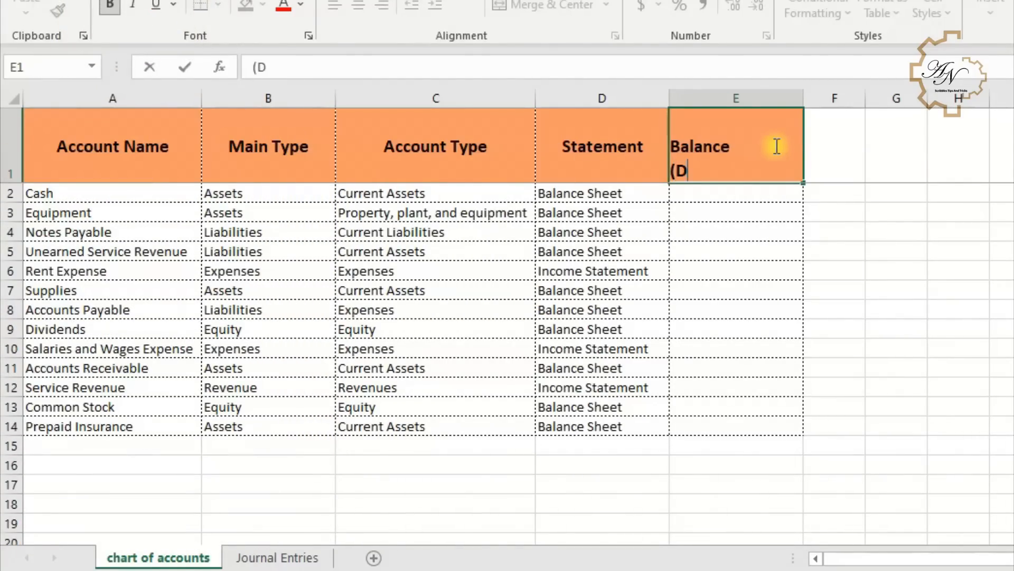
type("r)/Cr")
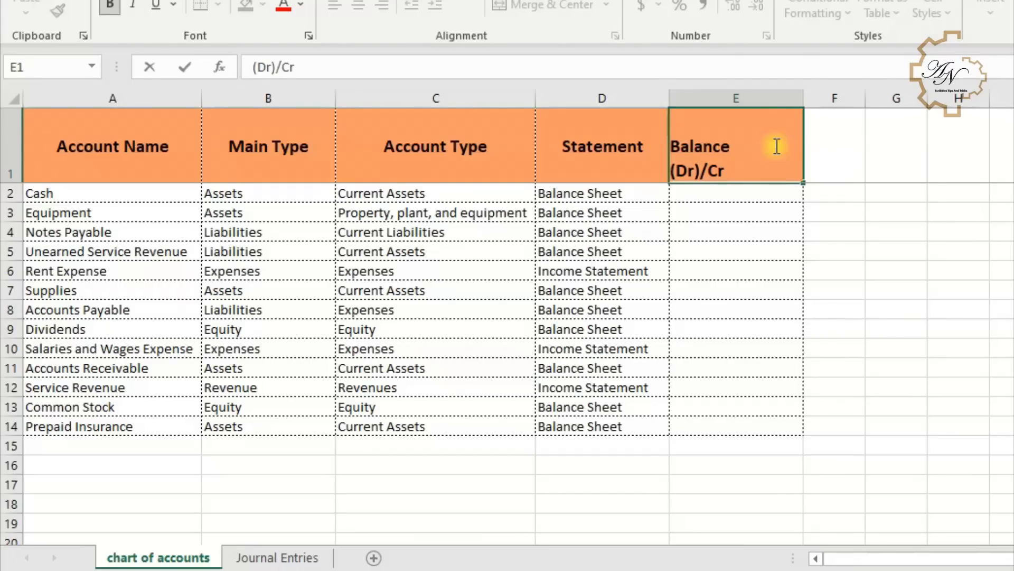
key("Return")
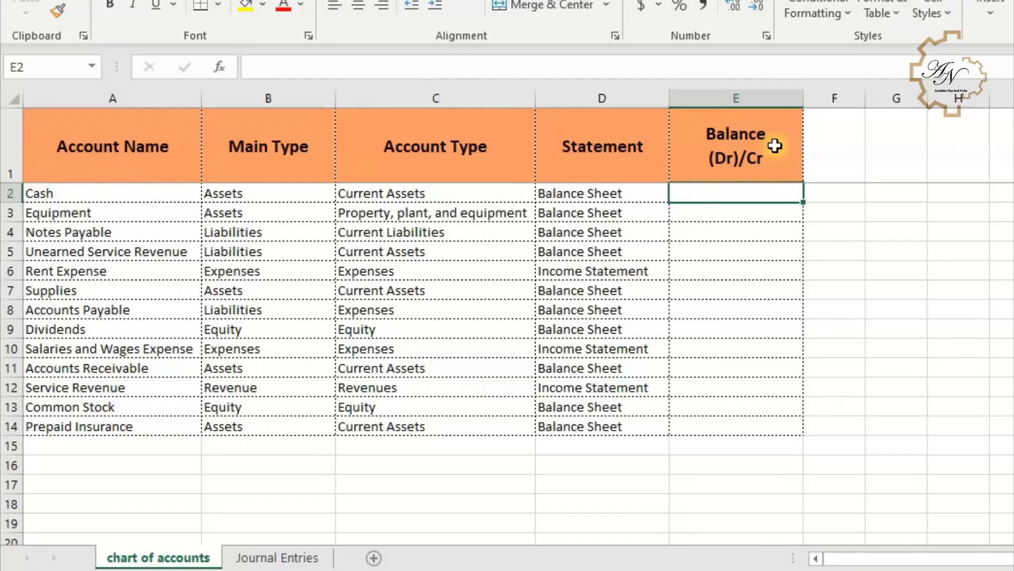
- Enter =-SUM('Journal Entries'!B:B) in E2, the Cash balance cell
key("Escape")
type("=-")
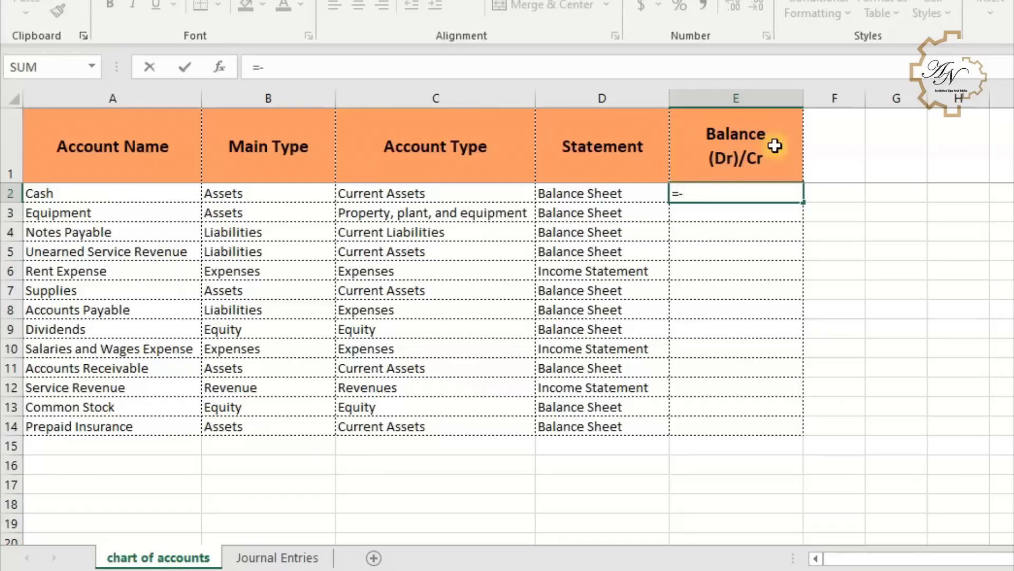
type("sum")
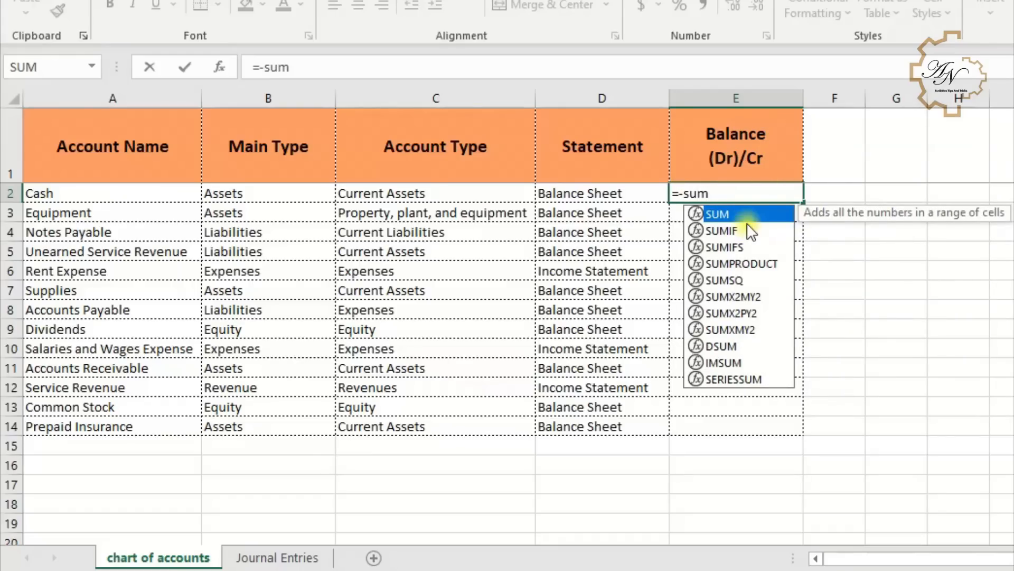
double_click(747, 214)
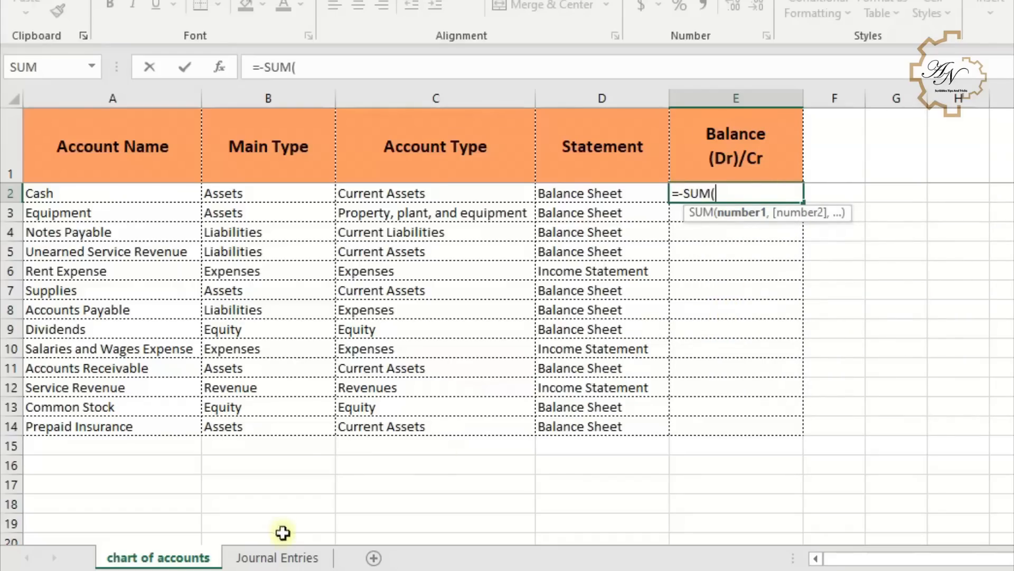
left_click(274, 556)
left_click(259, 96)
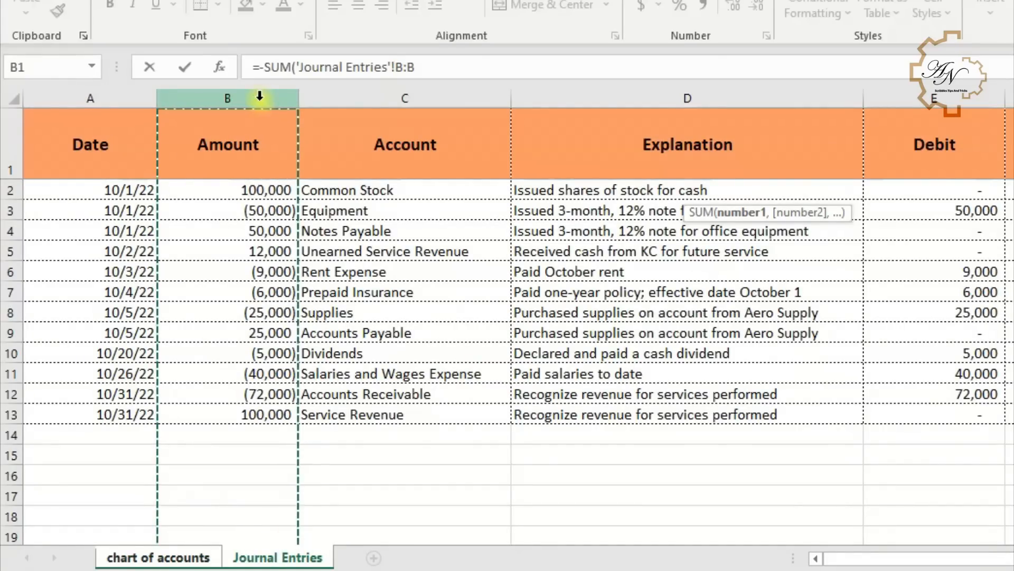
key("Return")
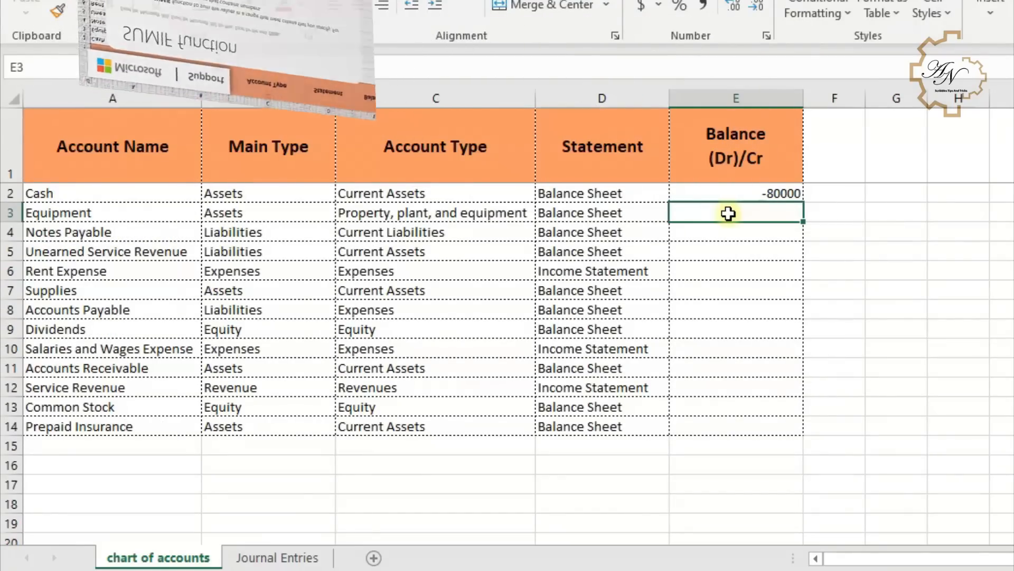
- Enter =SUMIF('Journal Entries'!C:C,'chart of accounts'!A3,'Journal Entries'!B:B) in E3 for the Equipment balance
type("=sum")
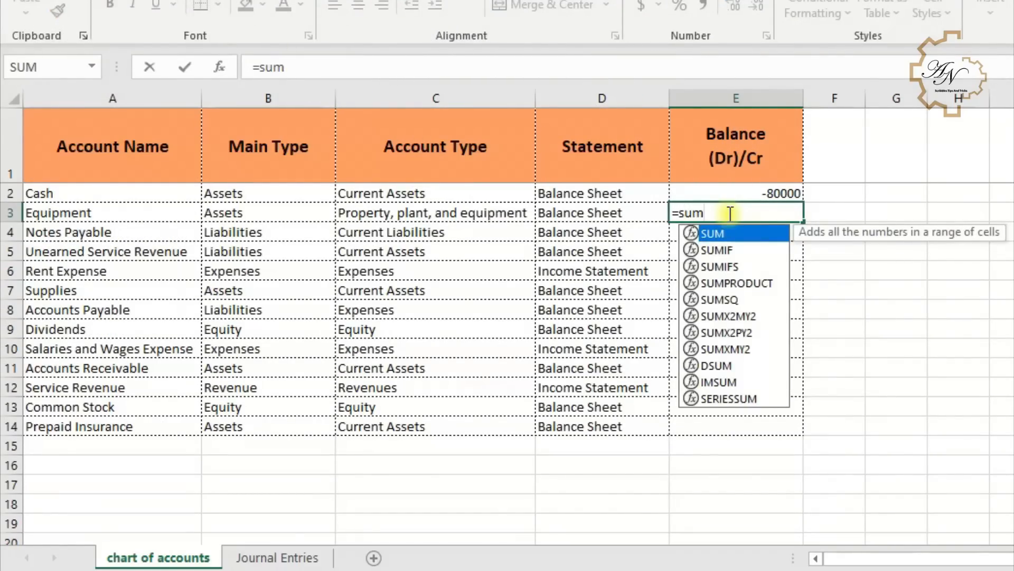
double_click(726, 250)
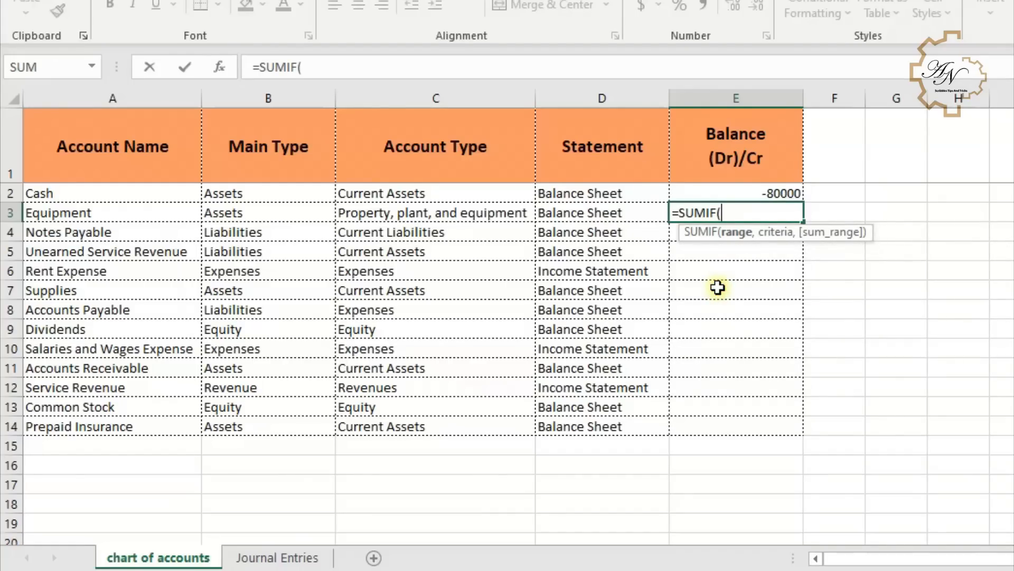
left_click(290, 558)
left_click(379, 98)
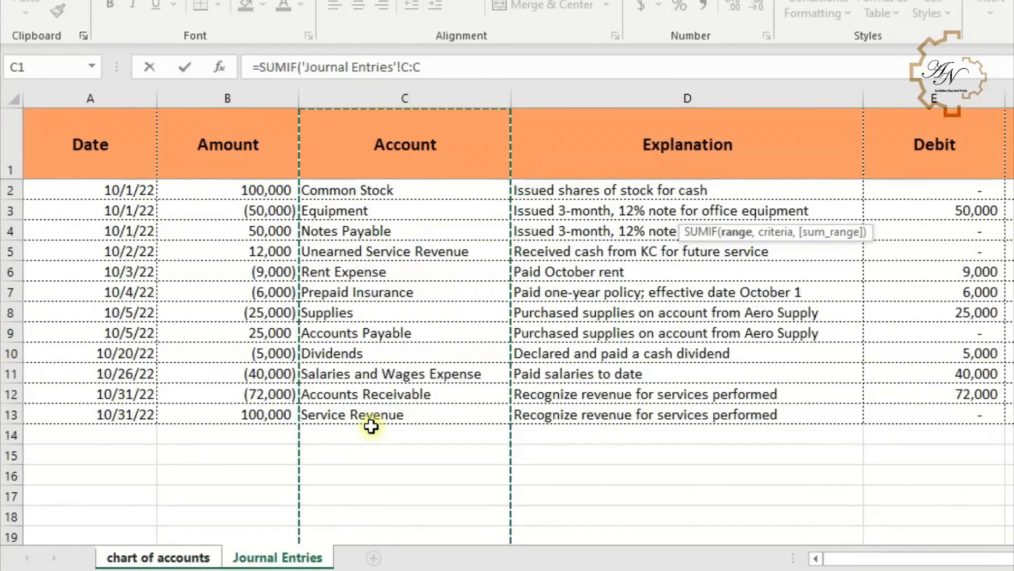
type(",")
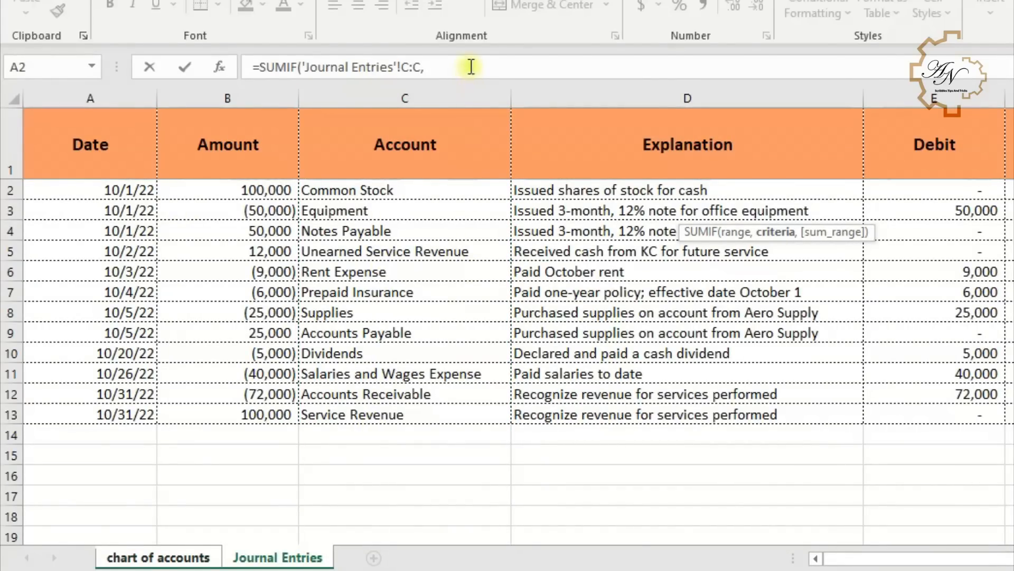
left_click(197, 555)
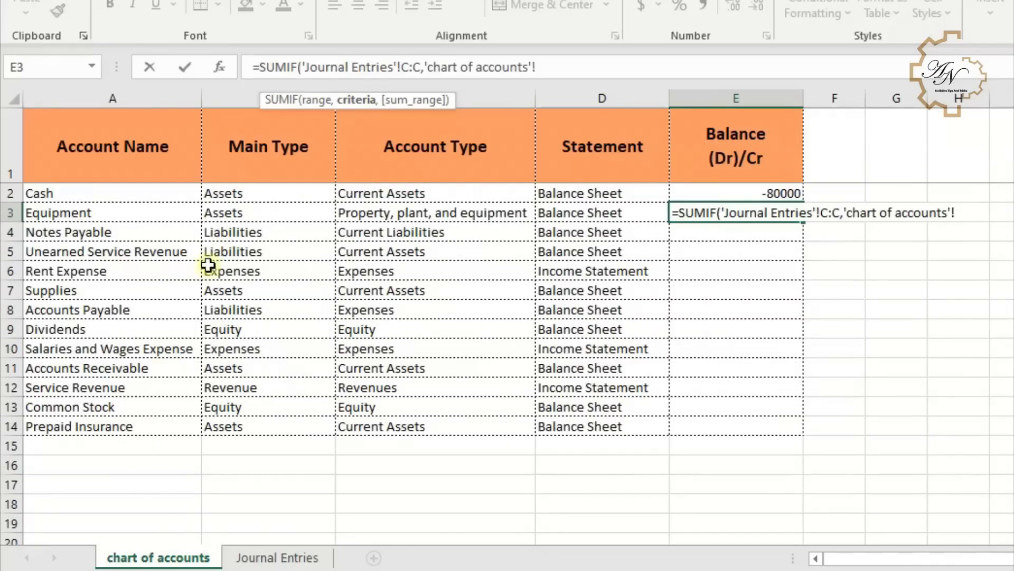
left_click(152, 215)
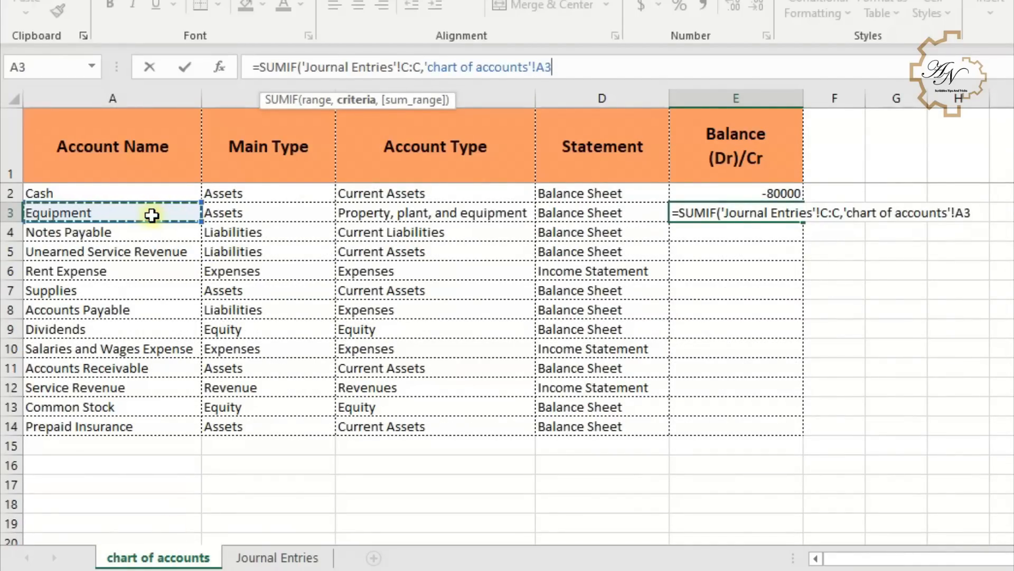
type(",")
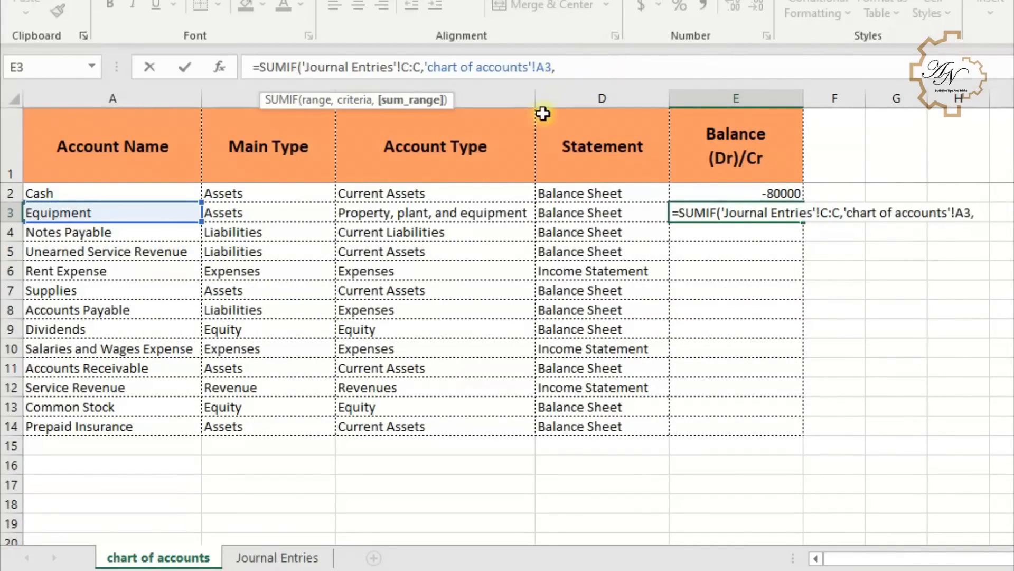
left_click(253, 557)
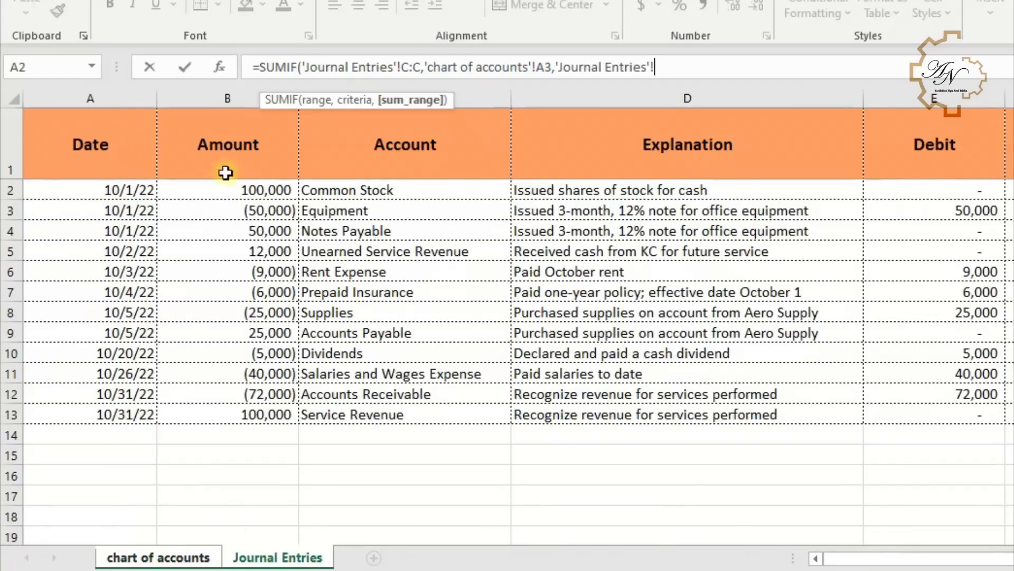
left_click(231, 98)
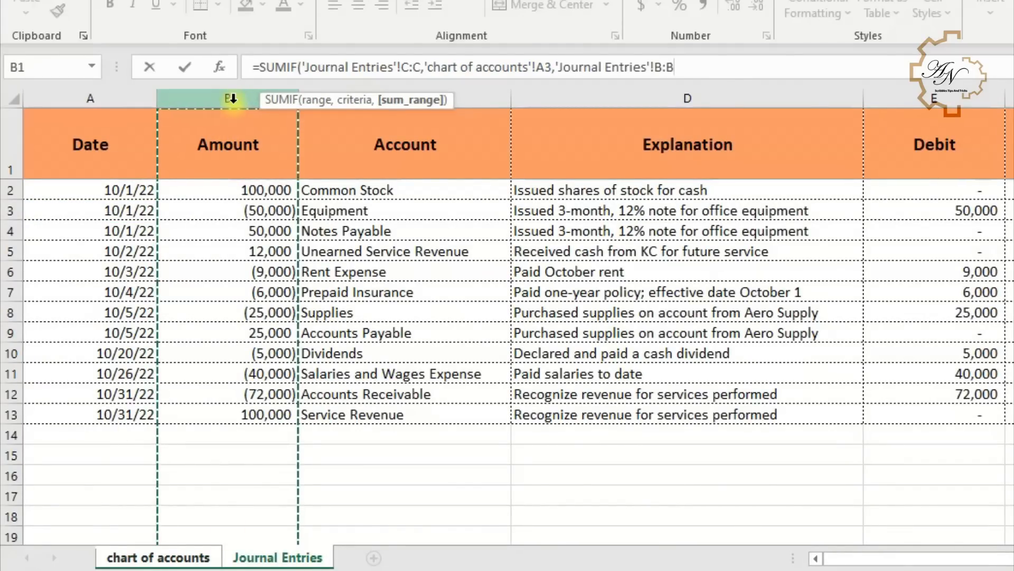
key("Return")
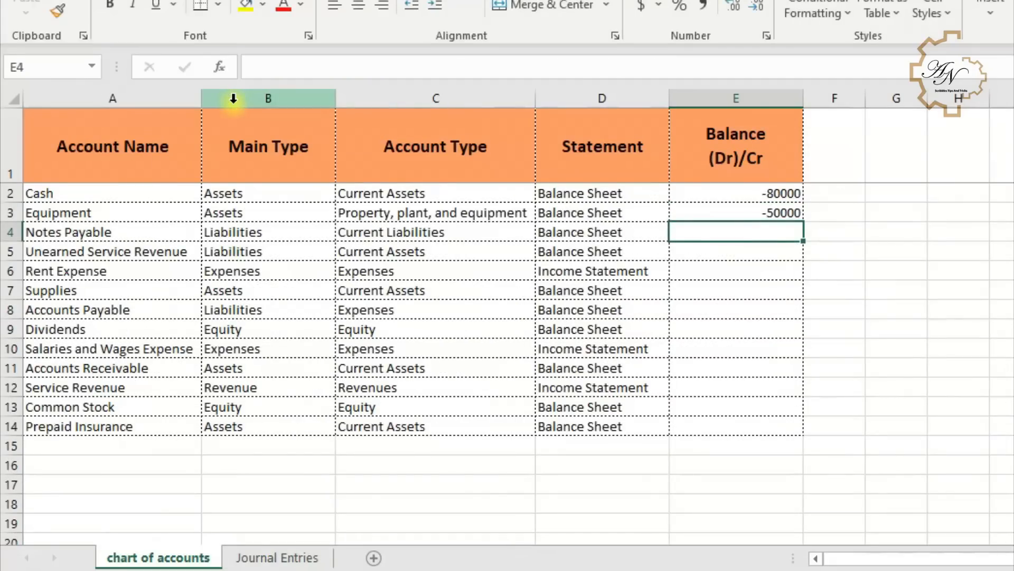
- Fill the SUMIF balance formula from E3 down through E14 of the chart of accounts
left_click(798, 217)
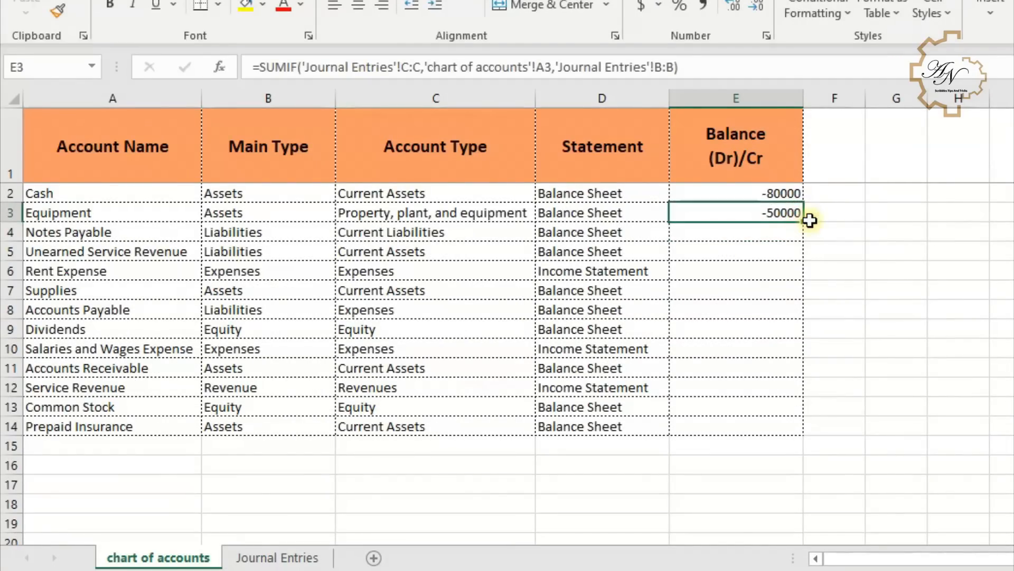
left_click_drag(803, 221, 784, 426)
- Copy the Amount column's number formatting from Journal Entries onto the Balance column with Format Painter
left_click(278, 557)
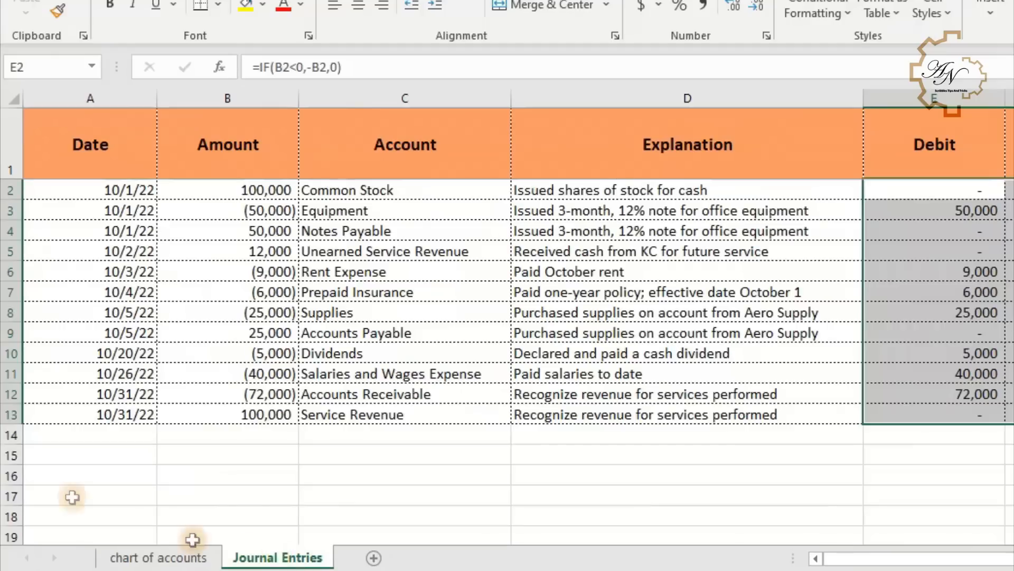
left_click(174, 99)
left_click(56, 11)
left_click(159, 557)
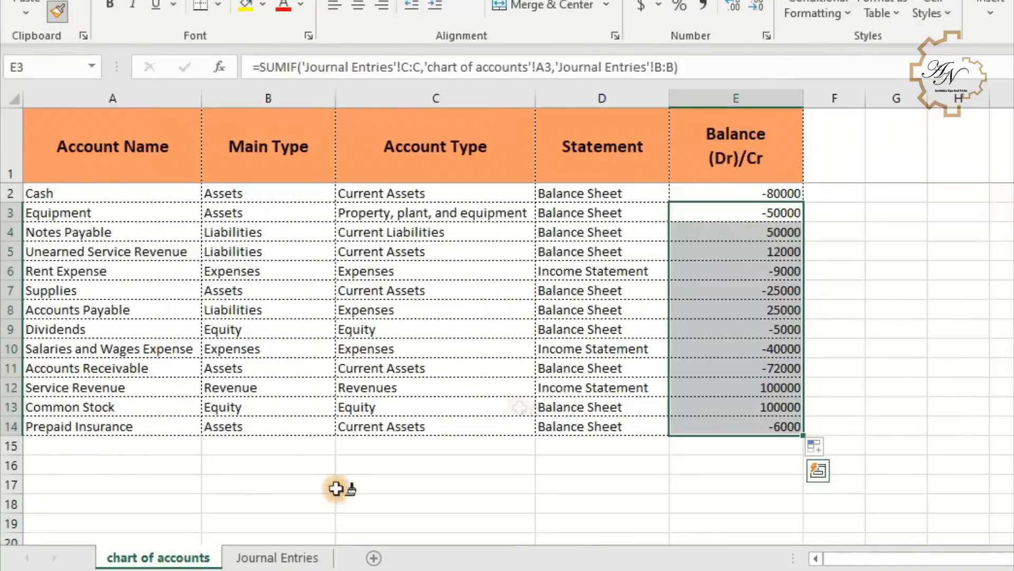
left_click(744, 99)
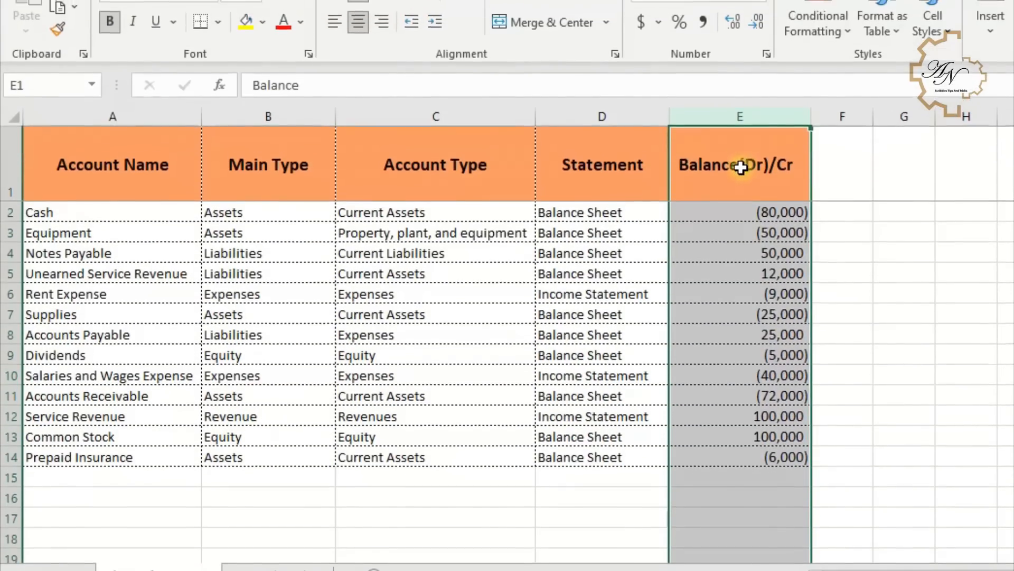
- Turn on text wrapping for the Balance header in E1
left_click(739, 142)
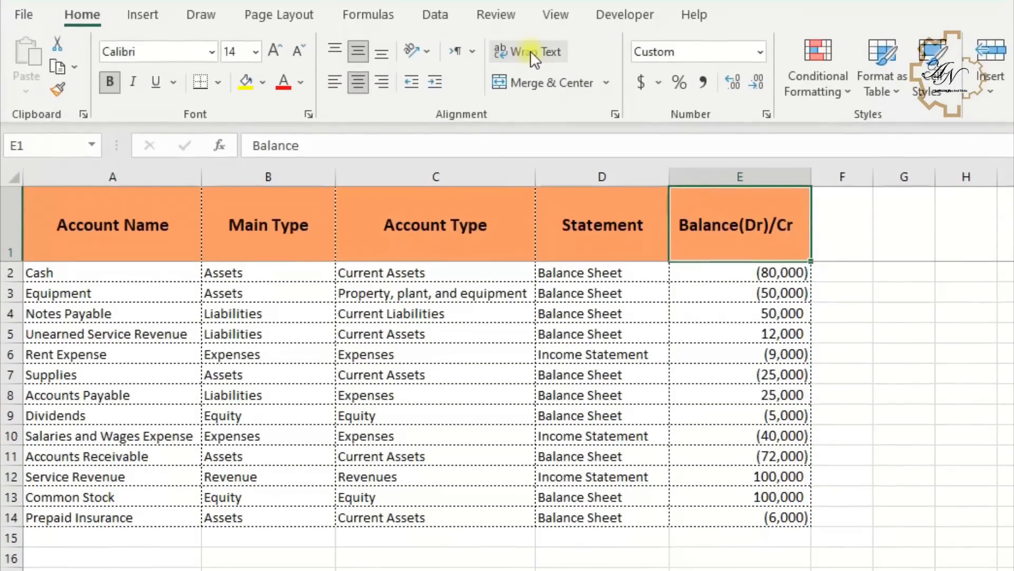
left_click(531, 51)
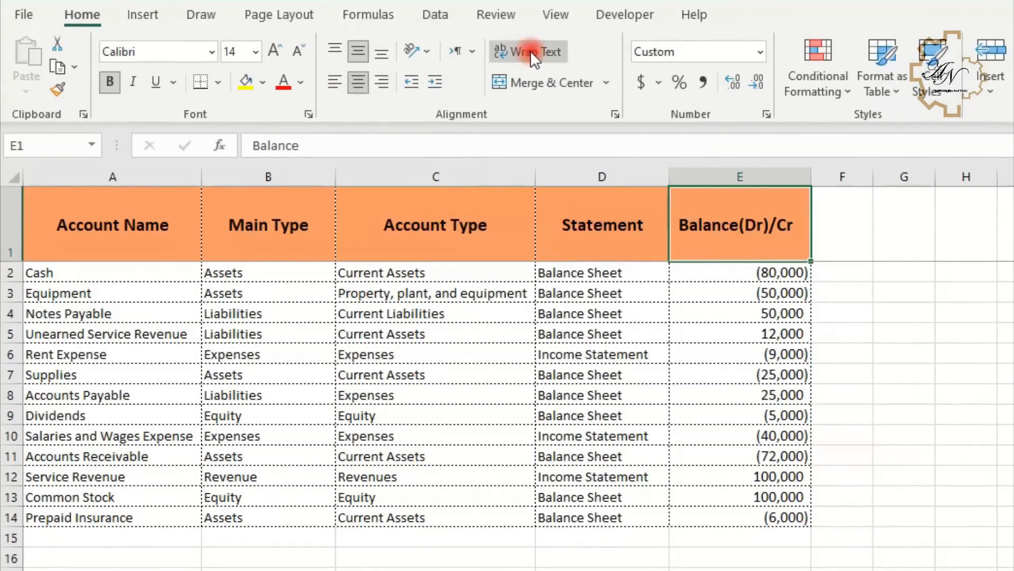
left_click(734, 279)
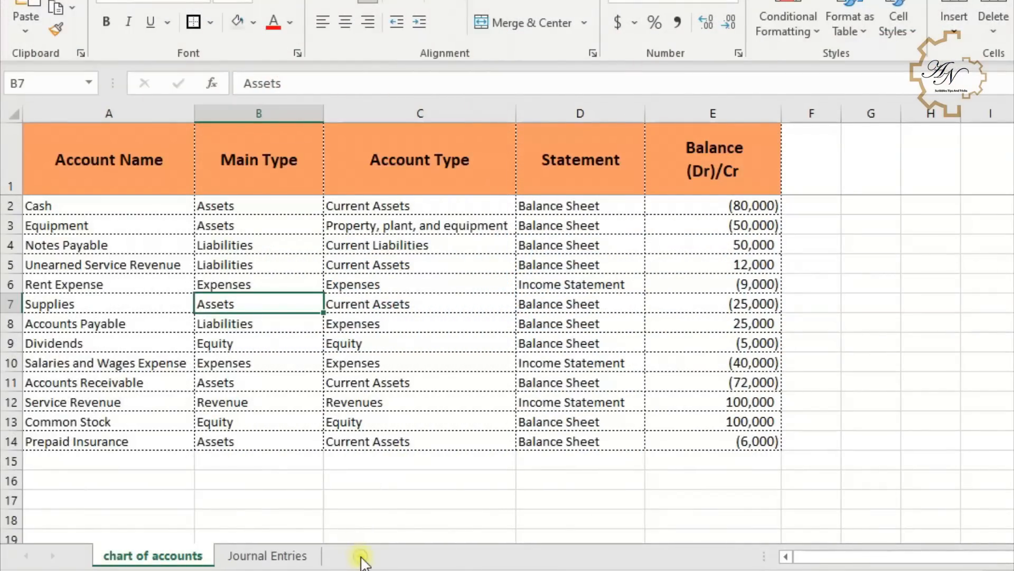
- Insert a new sheet and rename it Assumptions
left_click(362, 558)
double_click(238, 554)
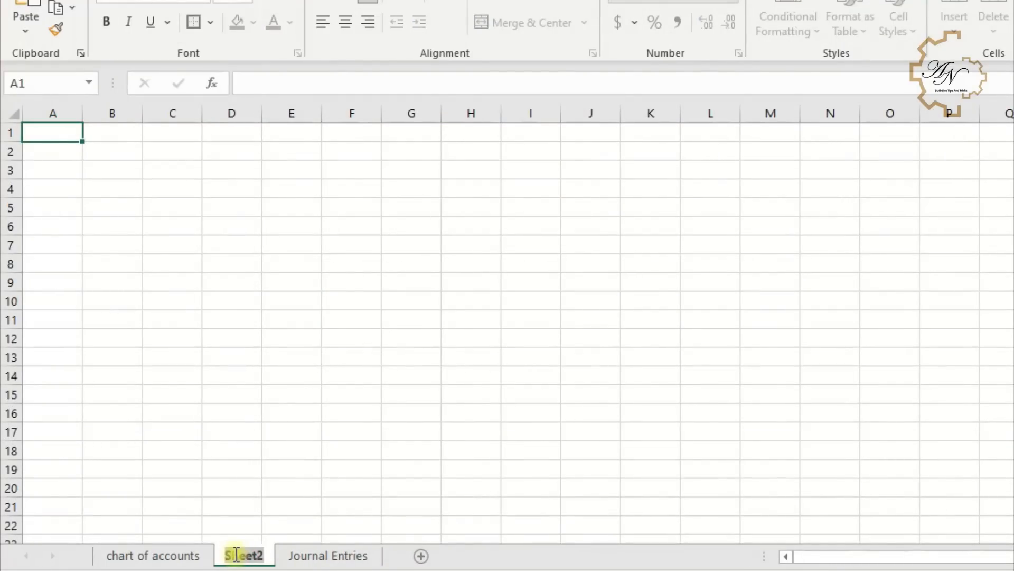
type("Assumptions")
key("Return")
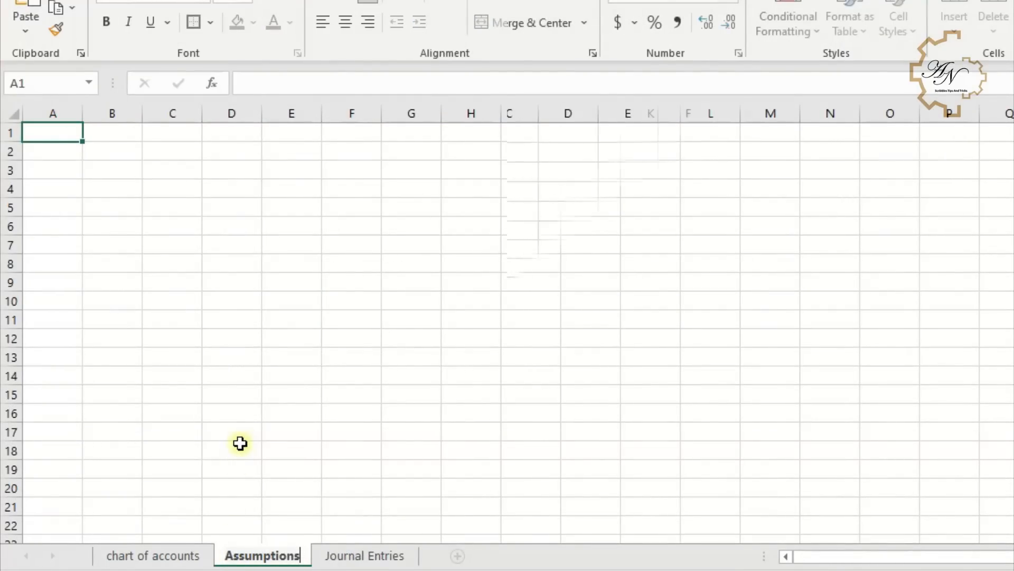
- Review the Assumptions labels and values for company name, fiscal year dates, period and report date
left_click(241, 444)
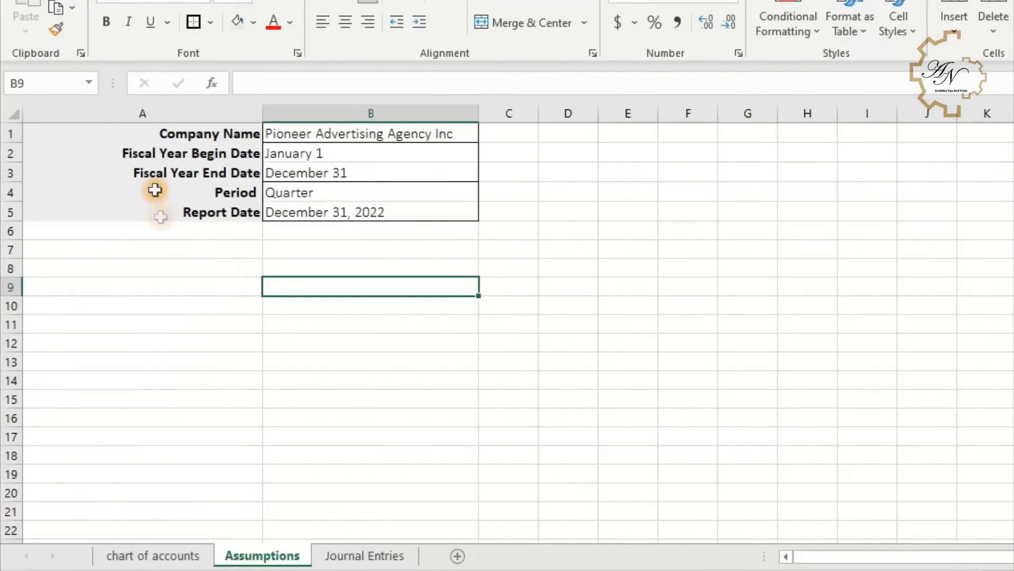
left_click(170, 155)
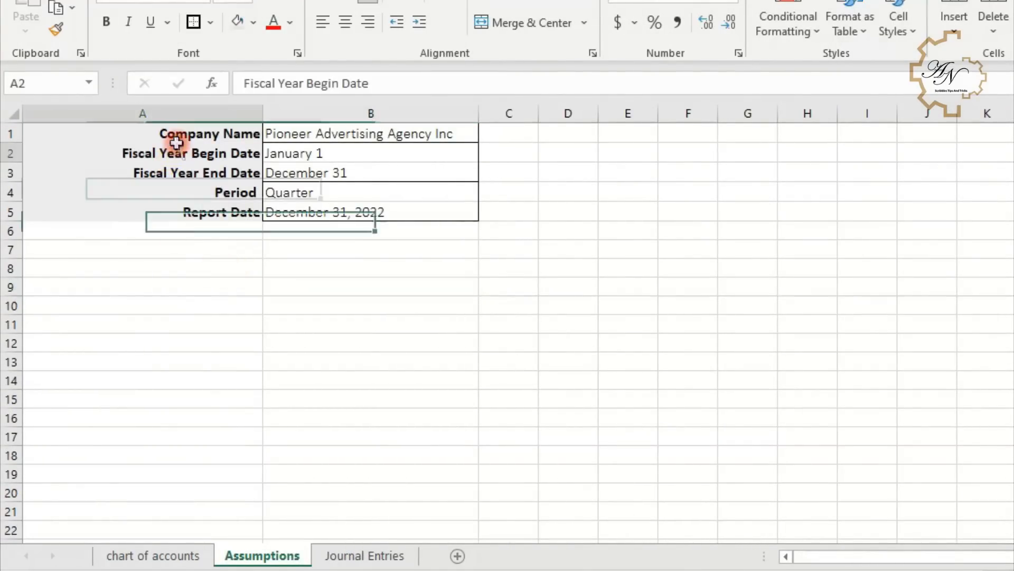
left_click(179, 129)
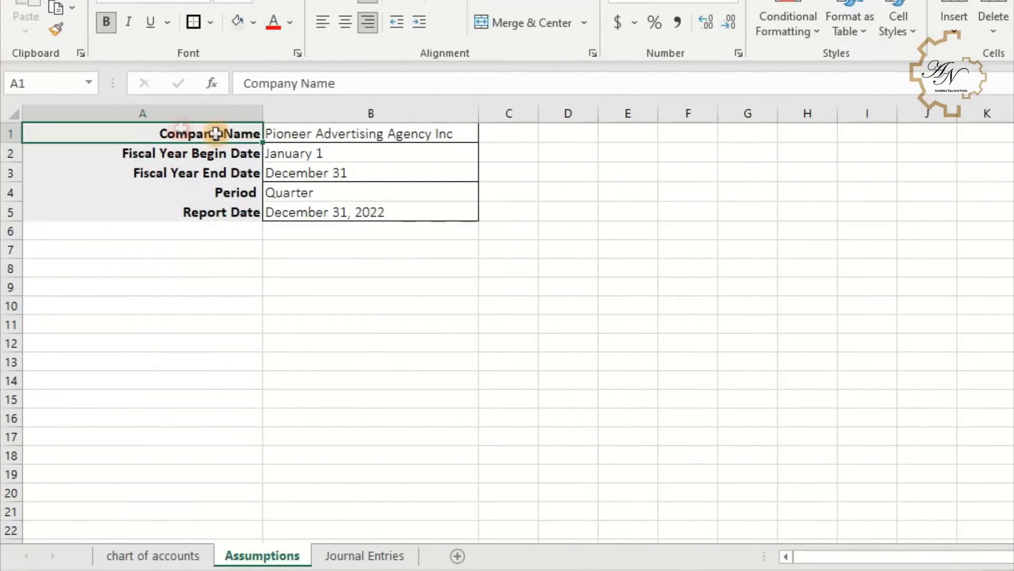
left_click(280, 133)
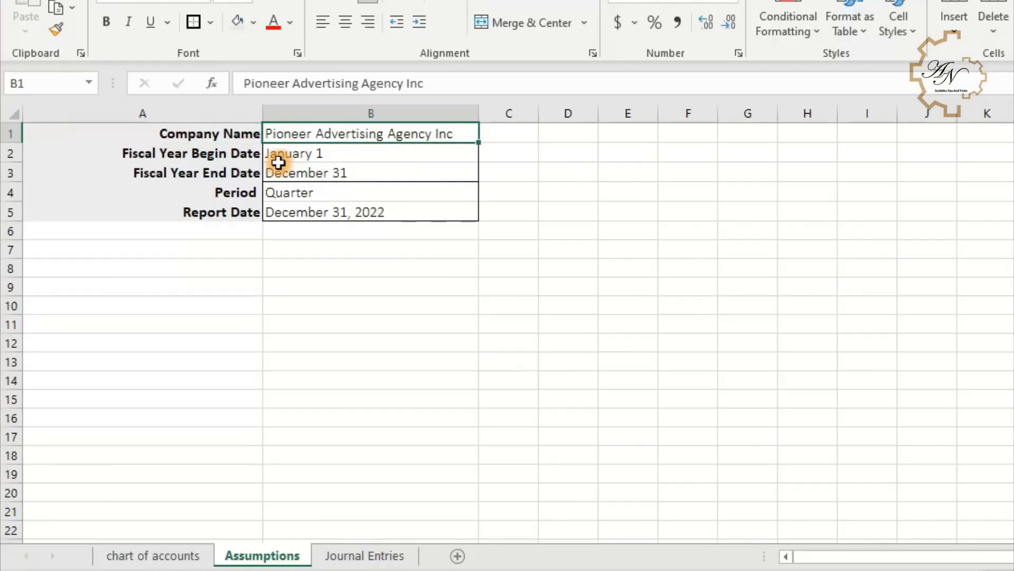
left_click(214, 154)
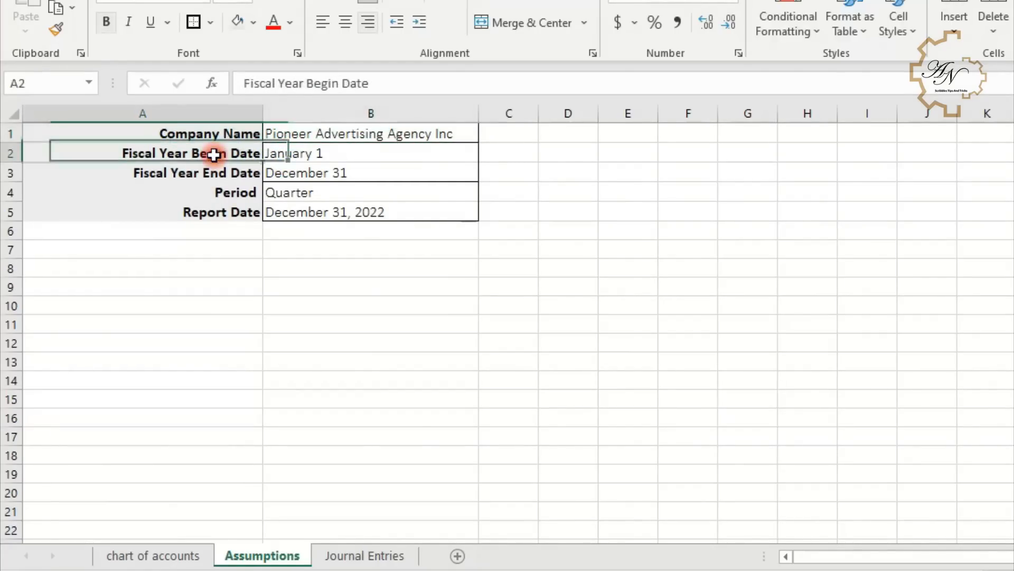
left_click(272, 156)
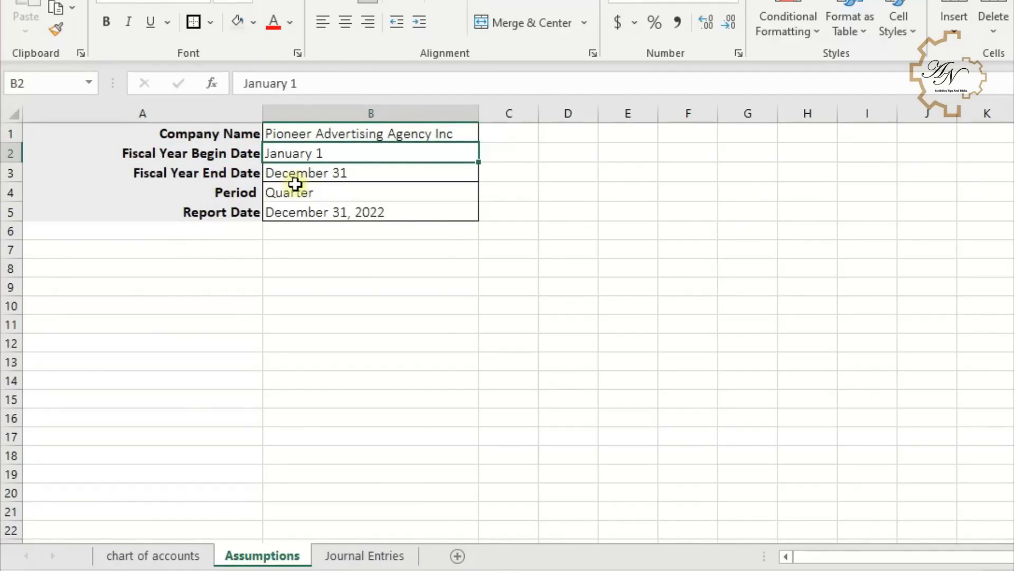
left_click(237, 172)
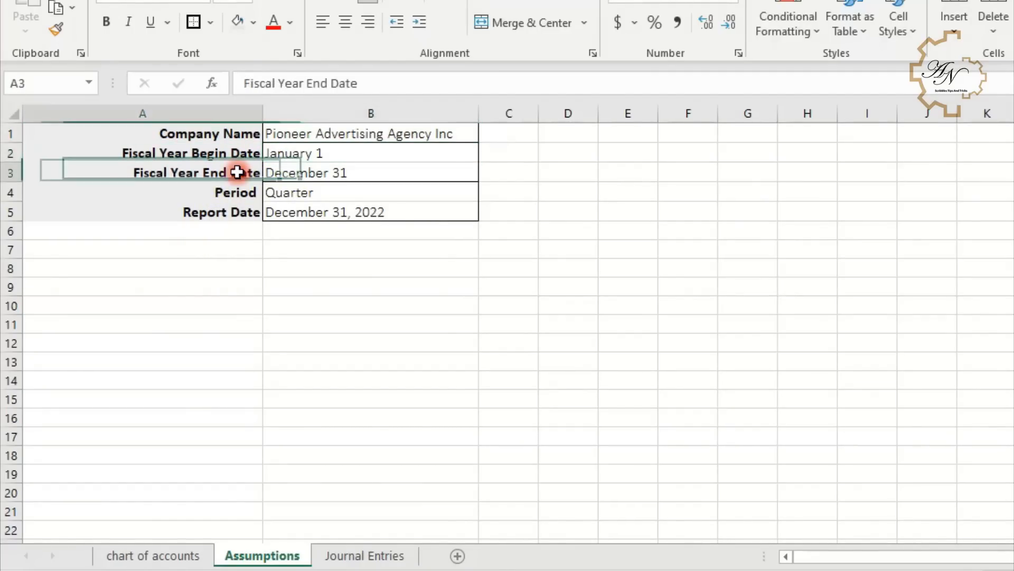
left_click(288, 175)
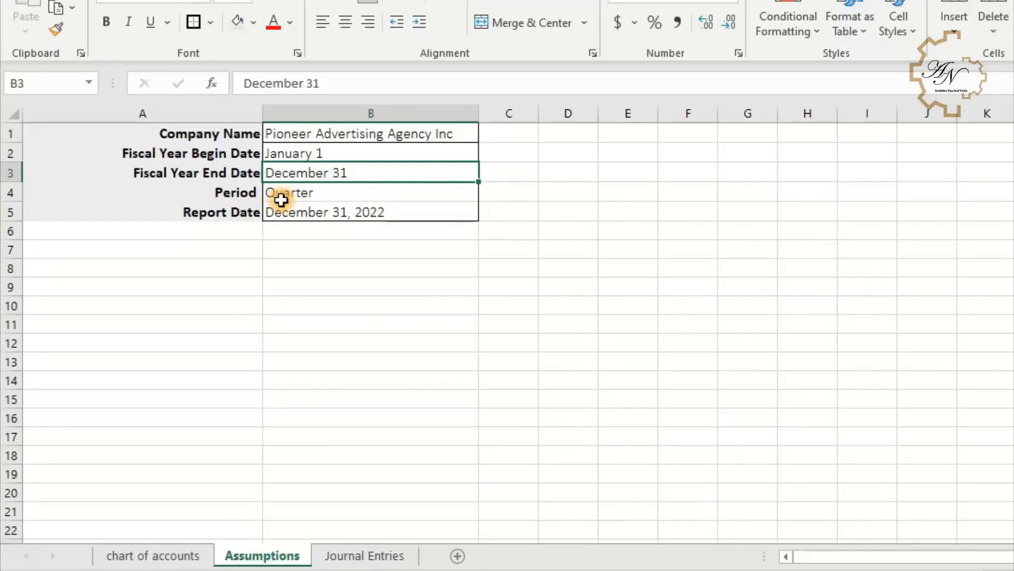
- Change the Period value in B4 of Assumptions to Year
left_click(281, 196)
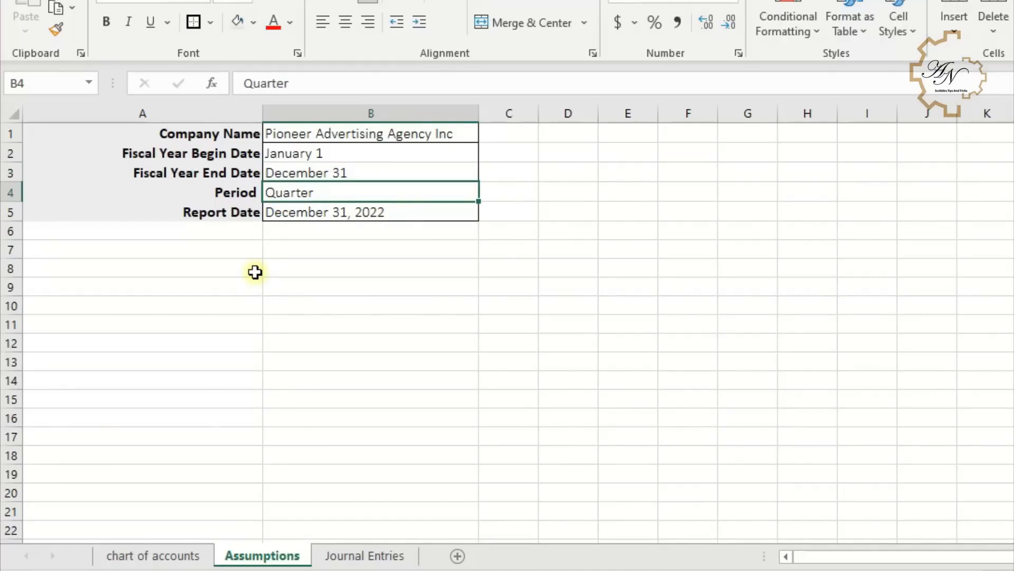
type("Year")
key("Return")
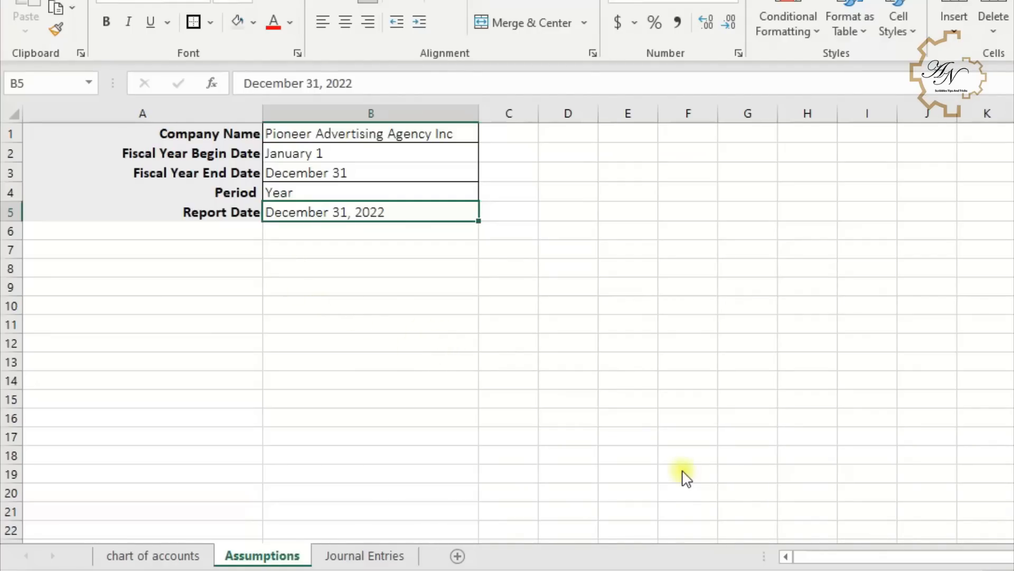
- Move the Assumptions sheet to the front and set Trail Balance cell A1 to =Assumptions!B1
left_click_drag(256, 553, 81, 558)
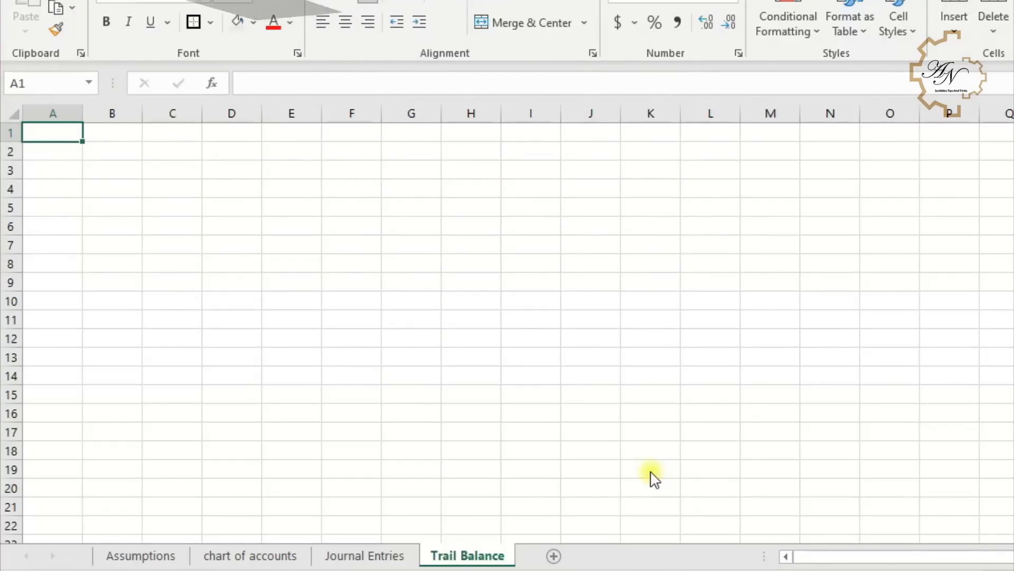
left_click(65, 137)
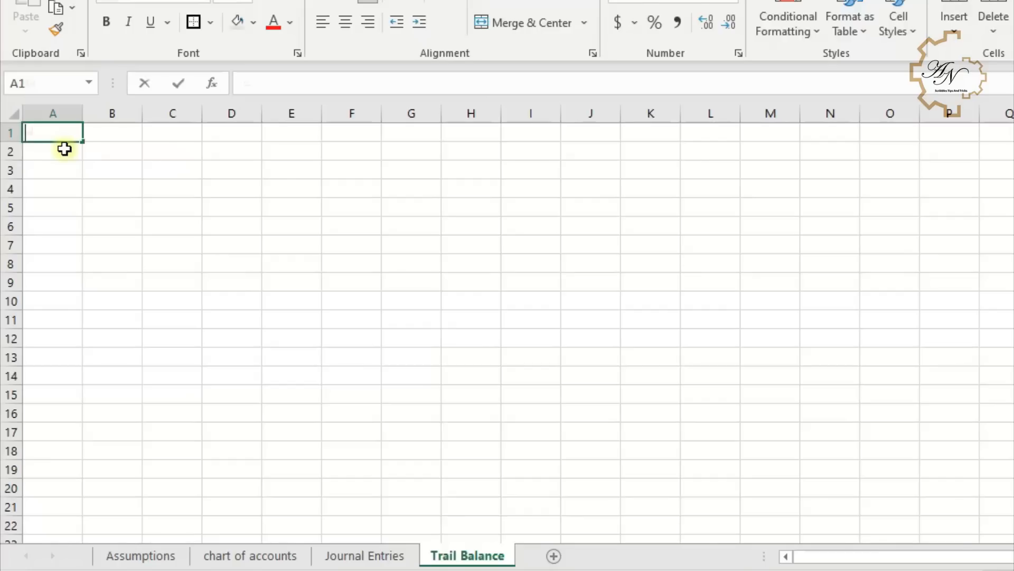
type("=")
left_click(142, 554)
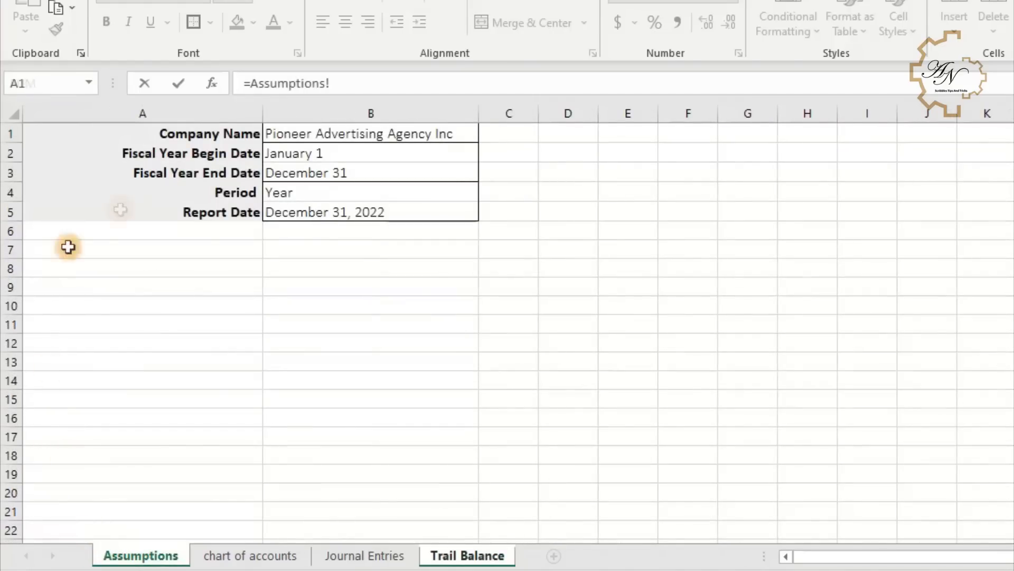
left_click(318, 132)
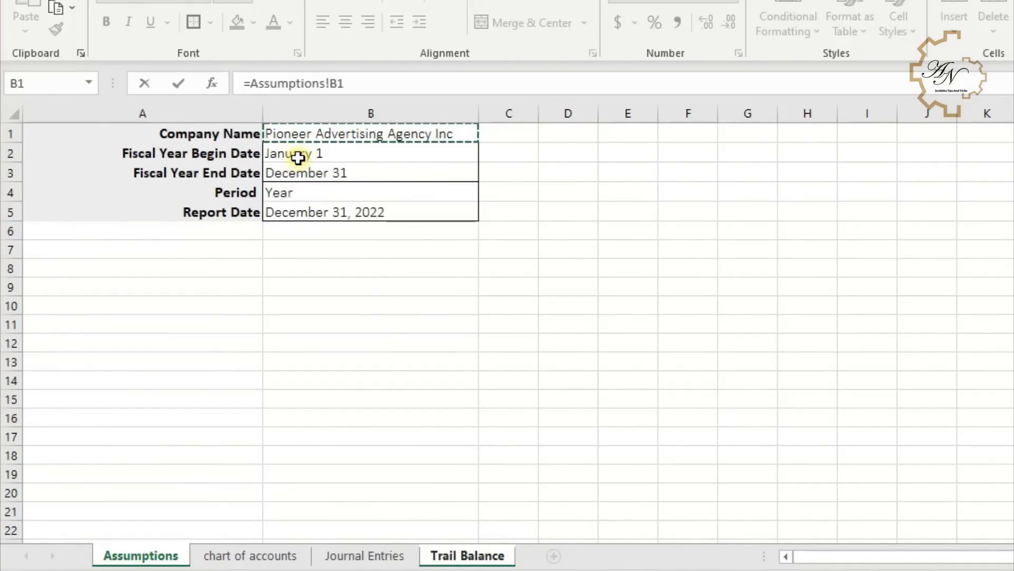
key("Return")
- Enter the title Trail Balance in A2 and set A3 to =Assumptions!B5
type("Trail Balance")
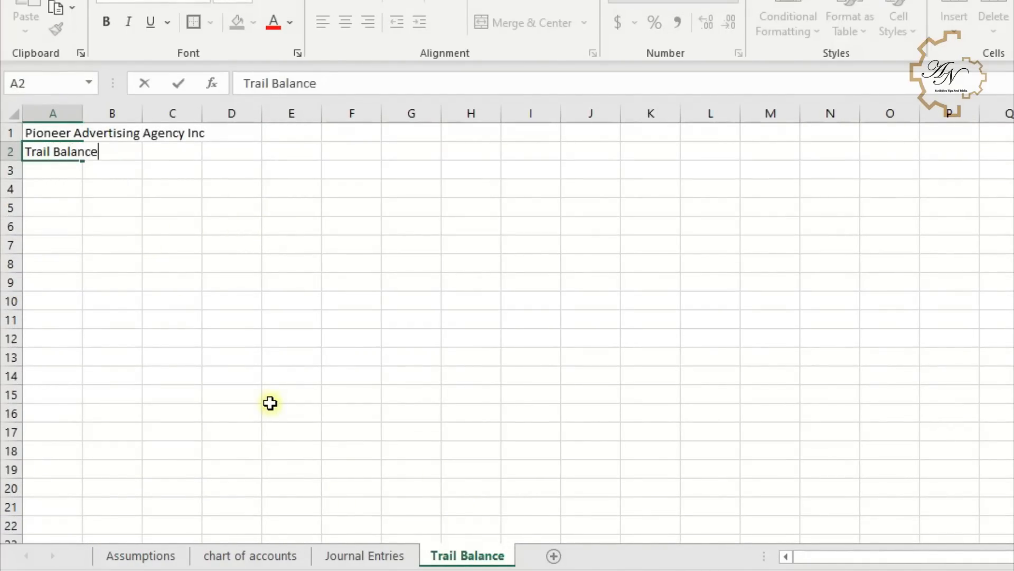
key("Return")
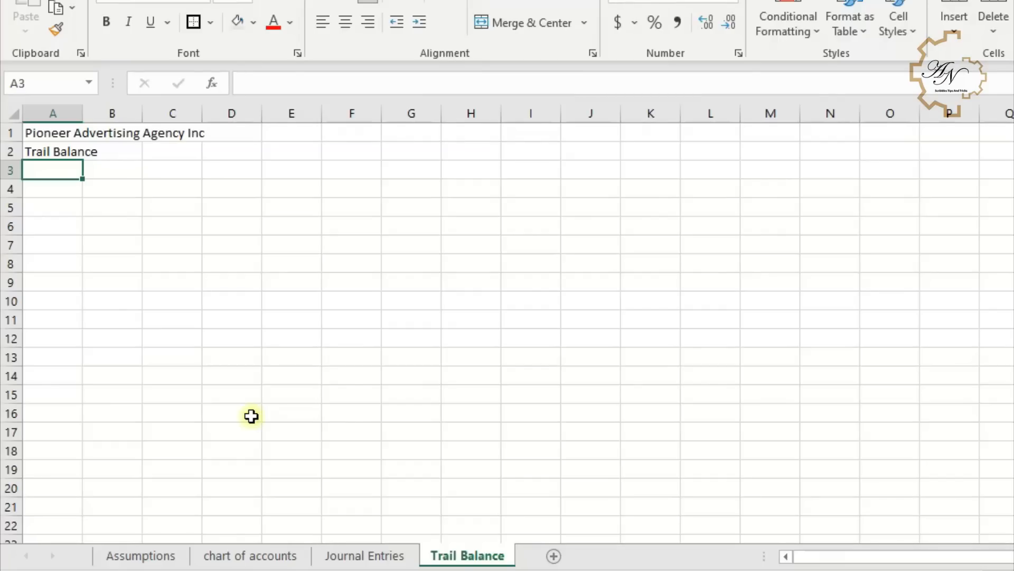
type("=")
left_click(106, 555)
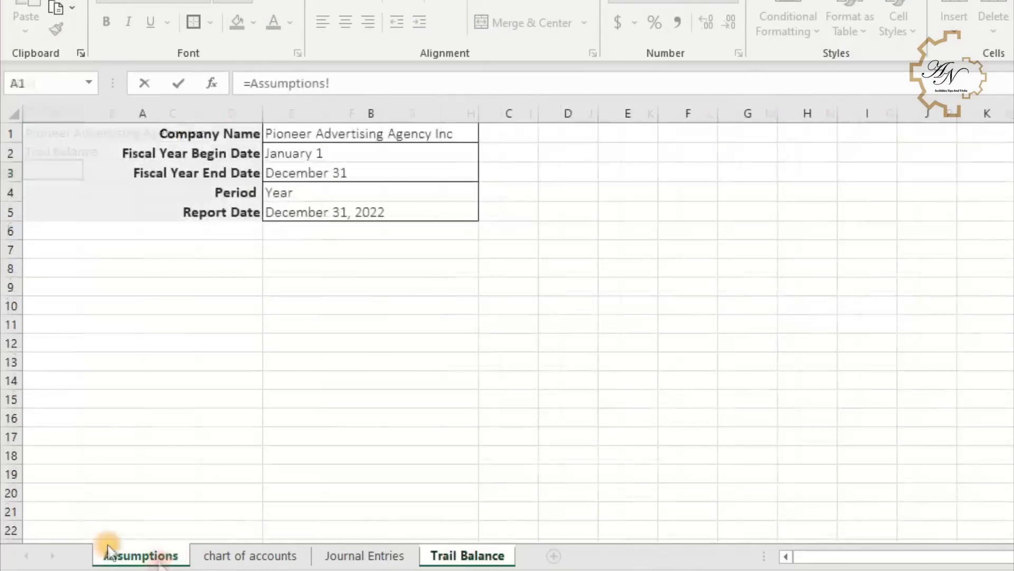
left_click(314, 217)
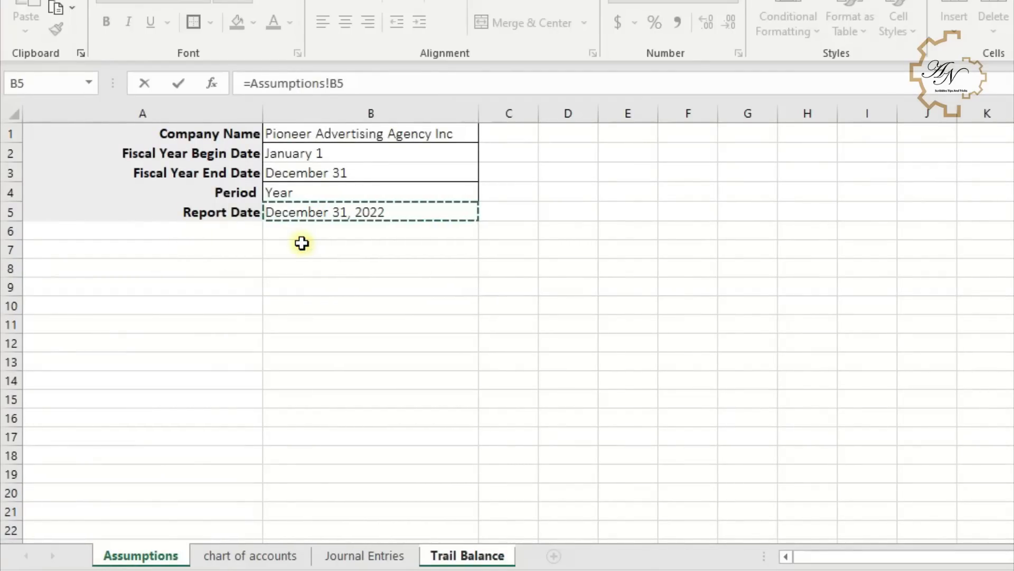
key("Return")
- Format A3 with the long date format like March 14, 2012
left_click(42, 194)
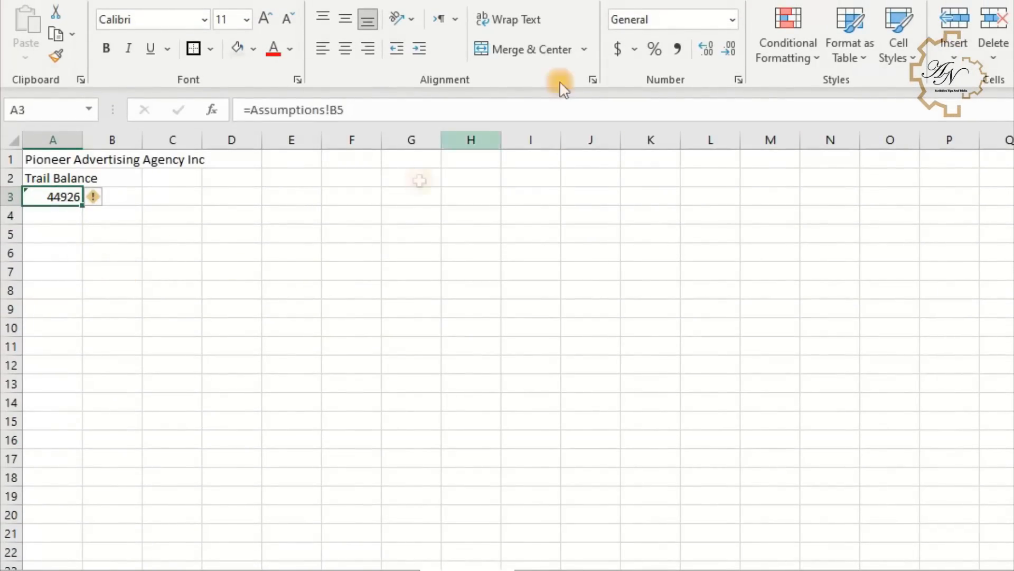
left_click(738, 79)
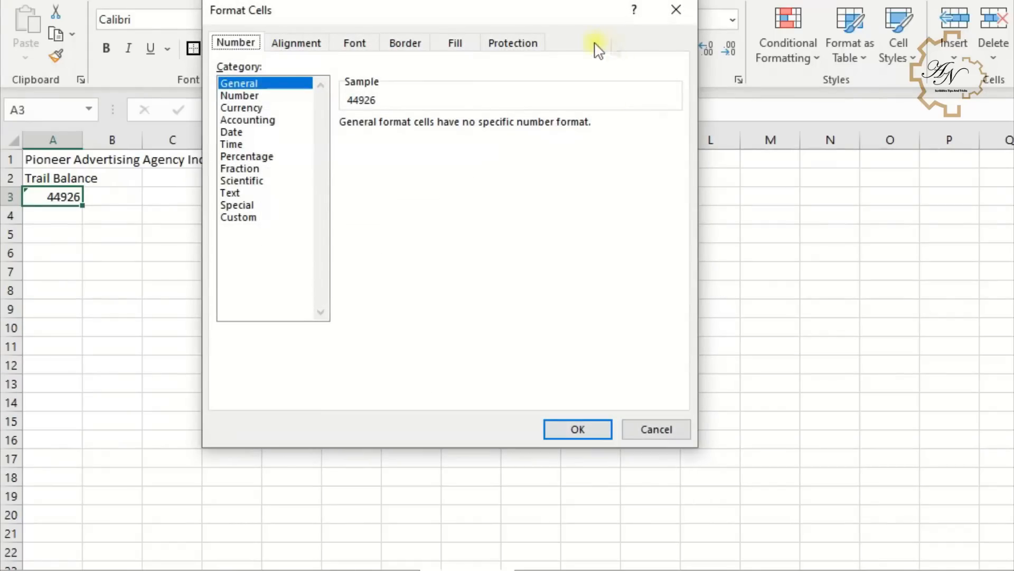
left_click(238, 132)
left_click(674, 209)
left_click(674, 209)
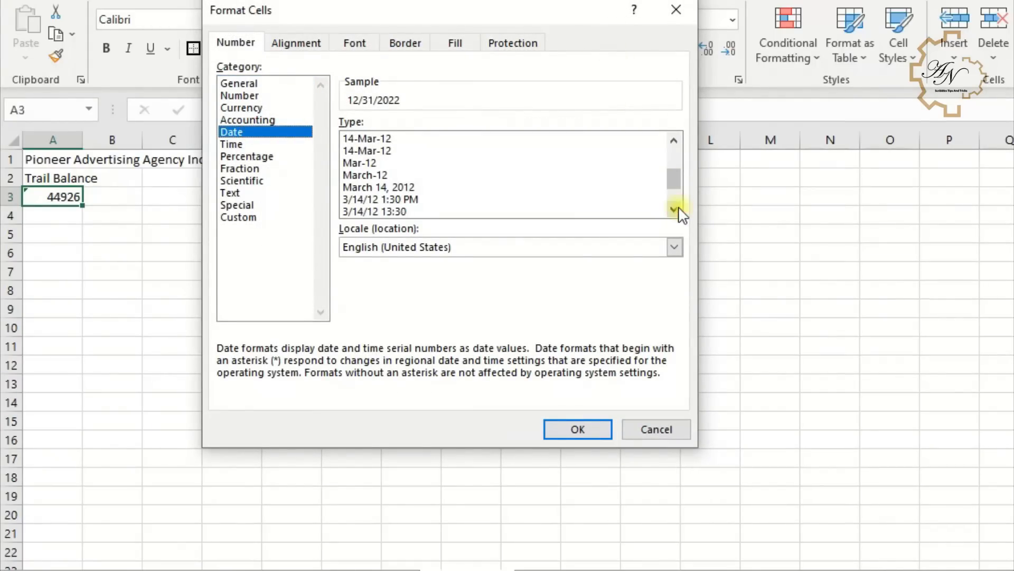
left_click(395, 186)
left_click(581, 429)
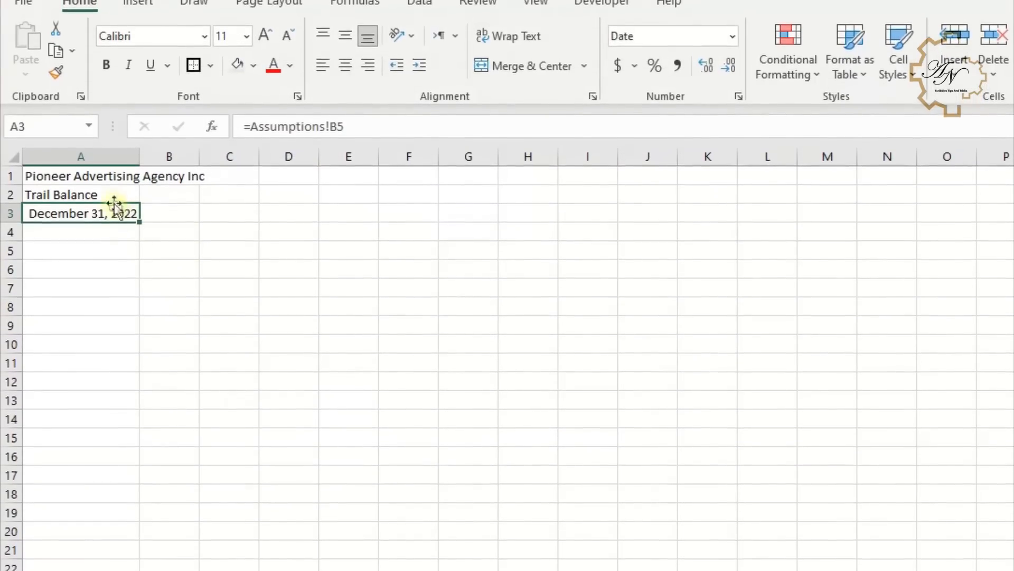
- Center the three title rows across A1:C3 using Center Across Selection alignment
left_click(84, 167)
left_click_drag(84, 192, 230, 222)
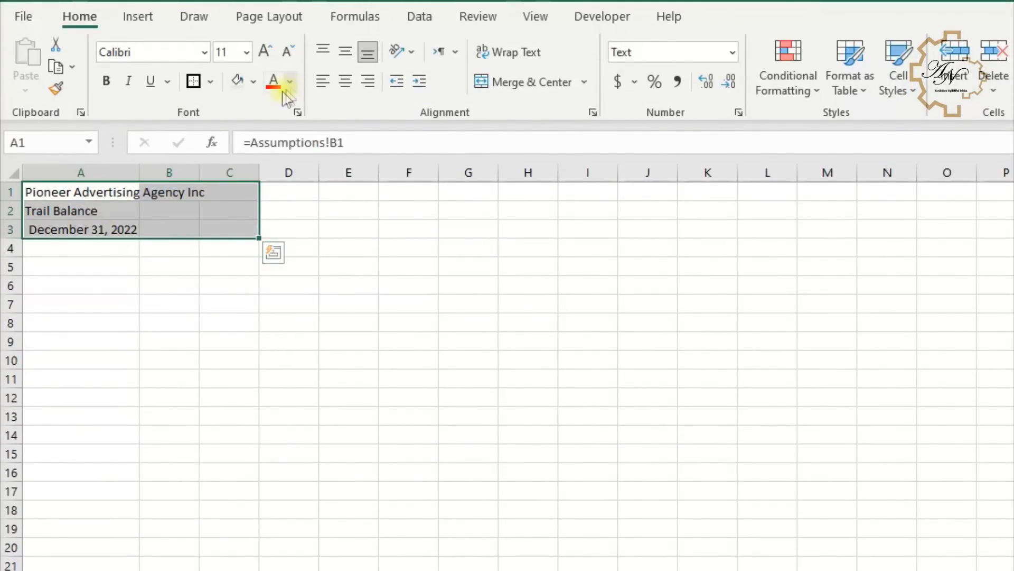
left_click(592, 113)
left_click(356, 137)
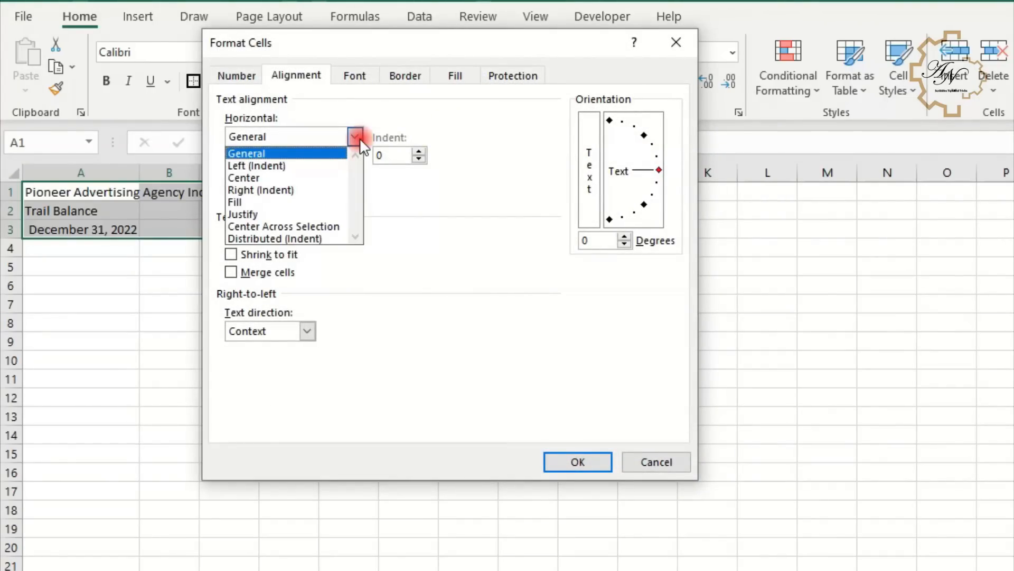
left_click(307, 224)
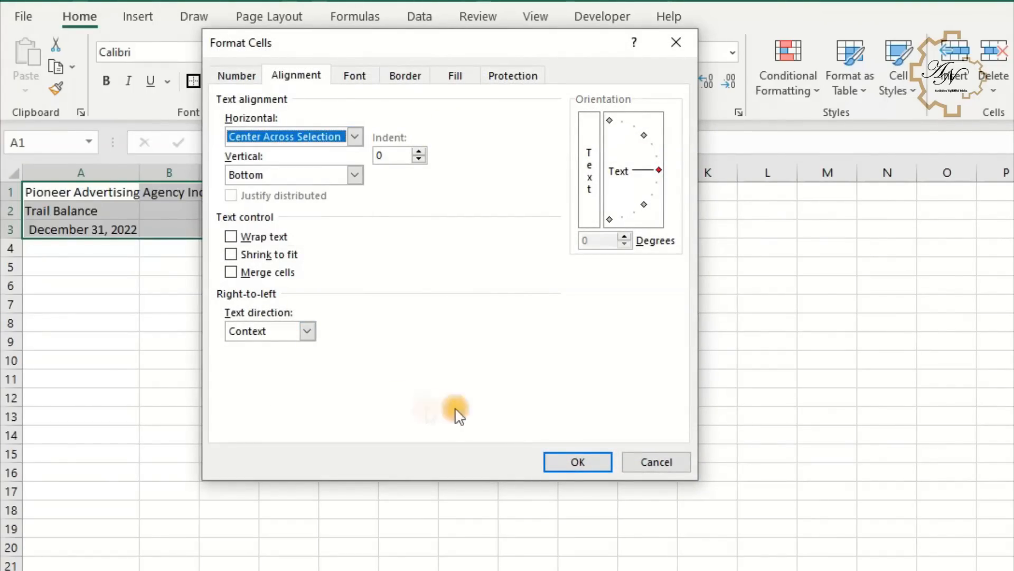
left_click(577, 462)
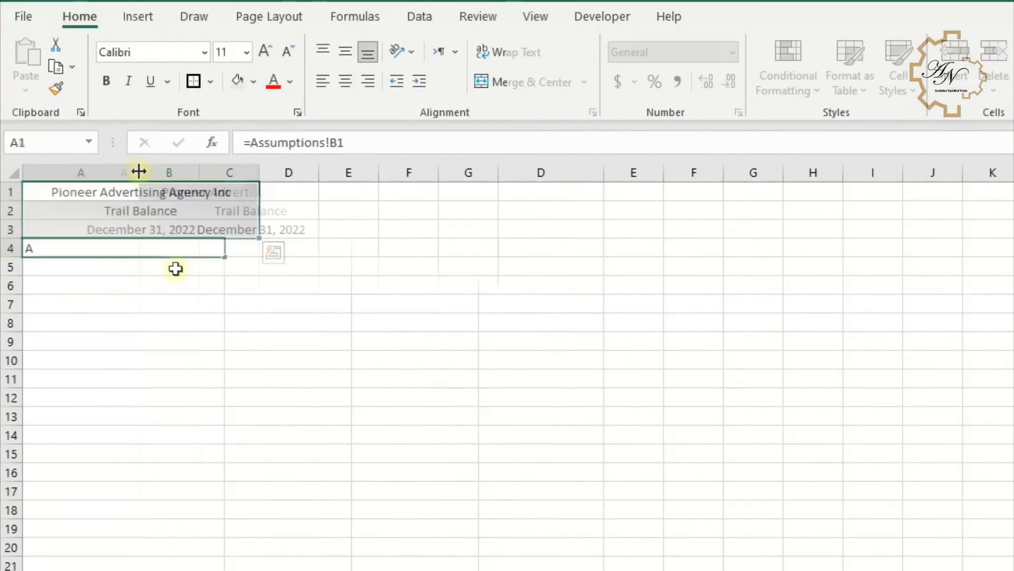
- Enter the column headers Account, Debit and Credit in A4:C4
type("ccount")
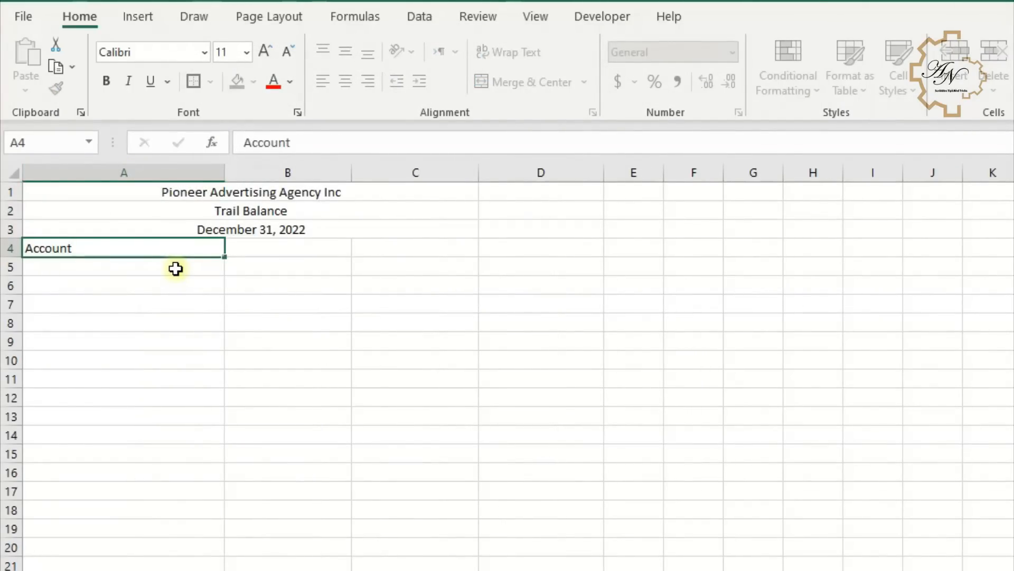
key("Tab")
type("De")
key("Tab")
type("Cr")
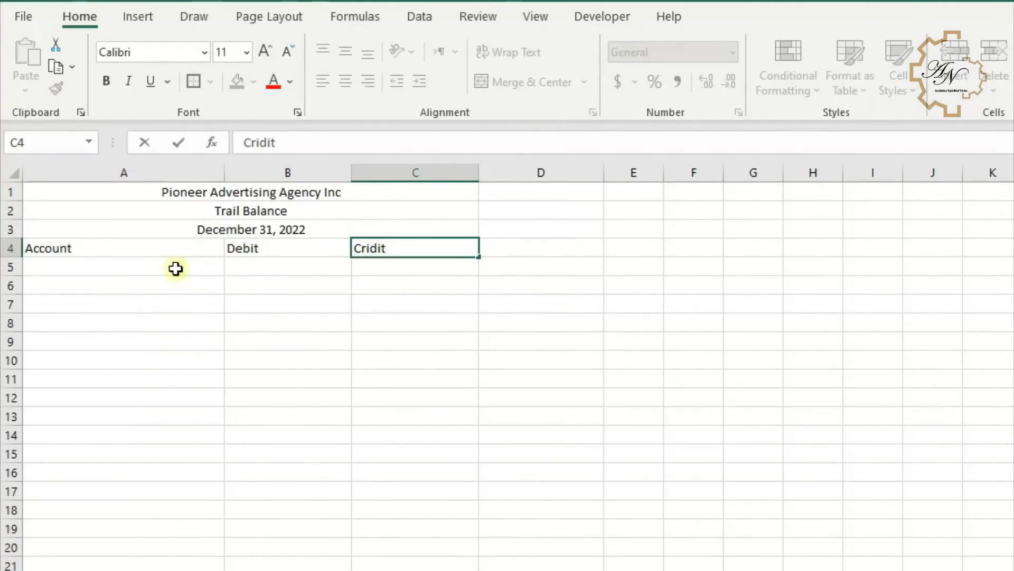
type("edit")
key("Return")
- Add top and bottom borders to the header row A4:C4
left_click_drag(75, 247, 402, 249)
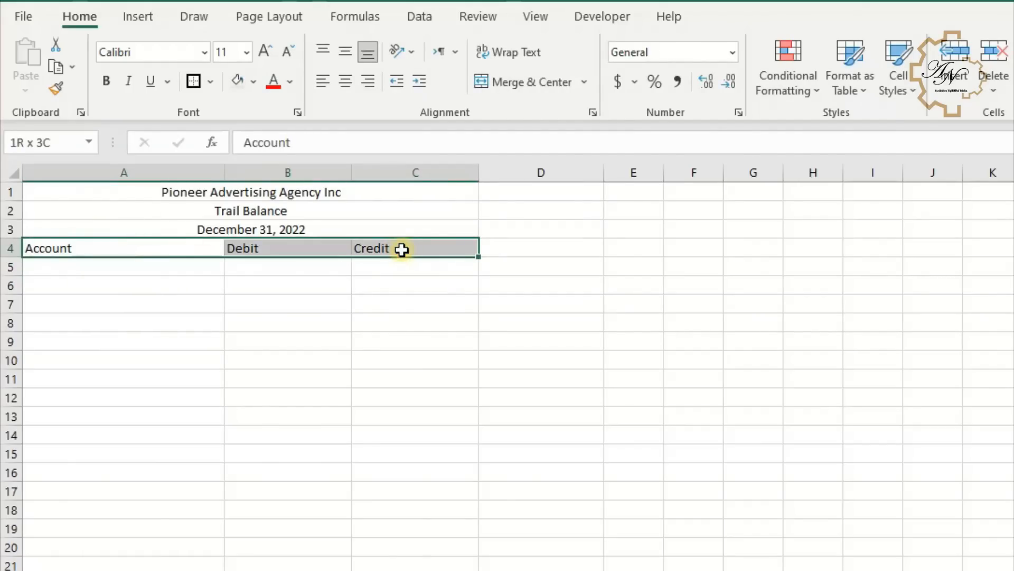
left_click(211, 81)
left_click(215, 160)
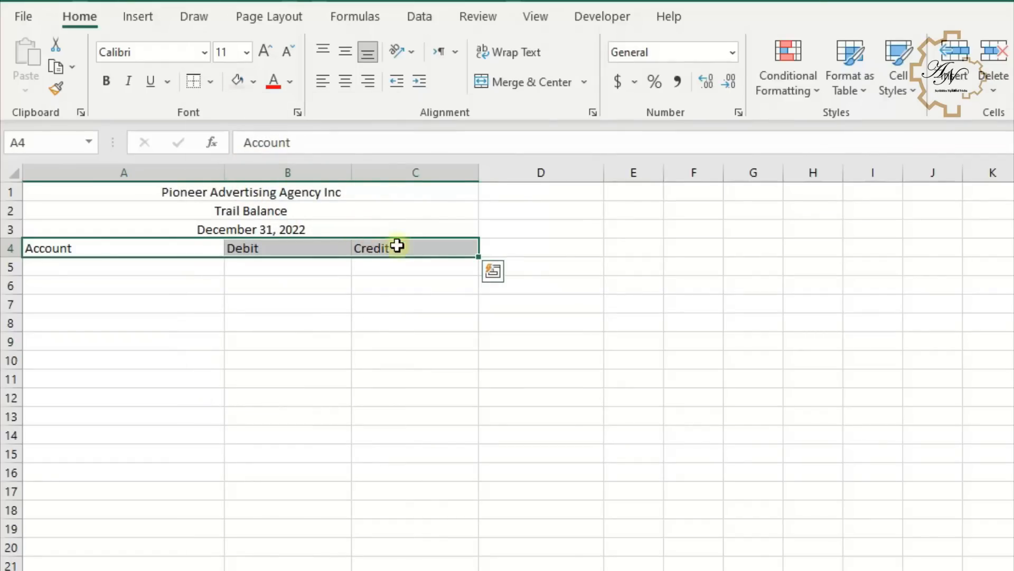
left_click(441, 248)
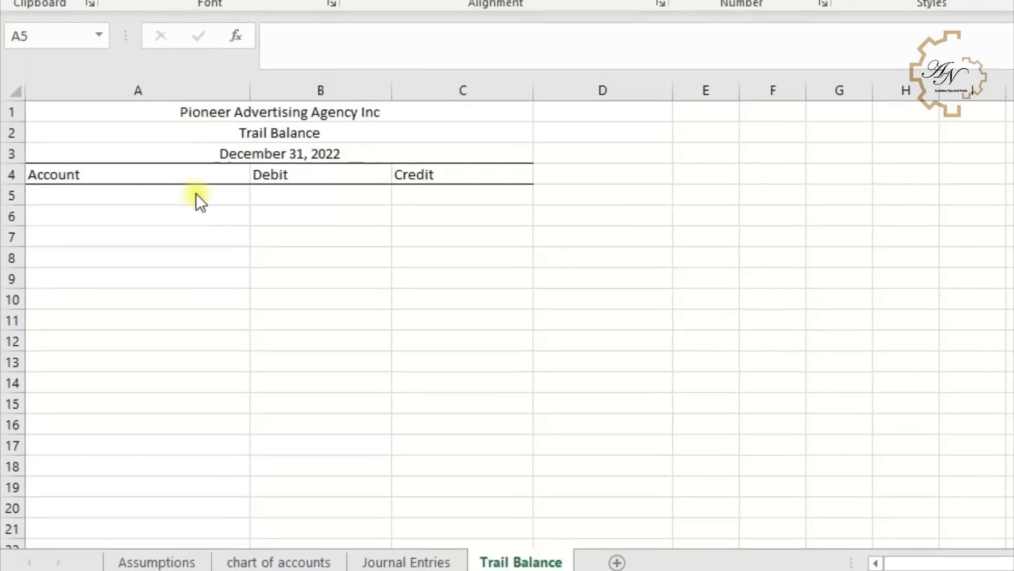
- Link A5 to the first account name on the chart of accounts sheet, 'chart of accounts'!A2
left_click(196, 194)
left_click(217, 292)
left_click(211, 192)
type("=")
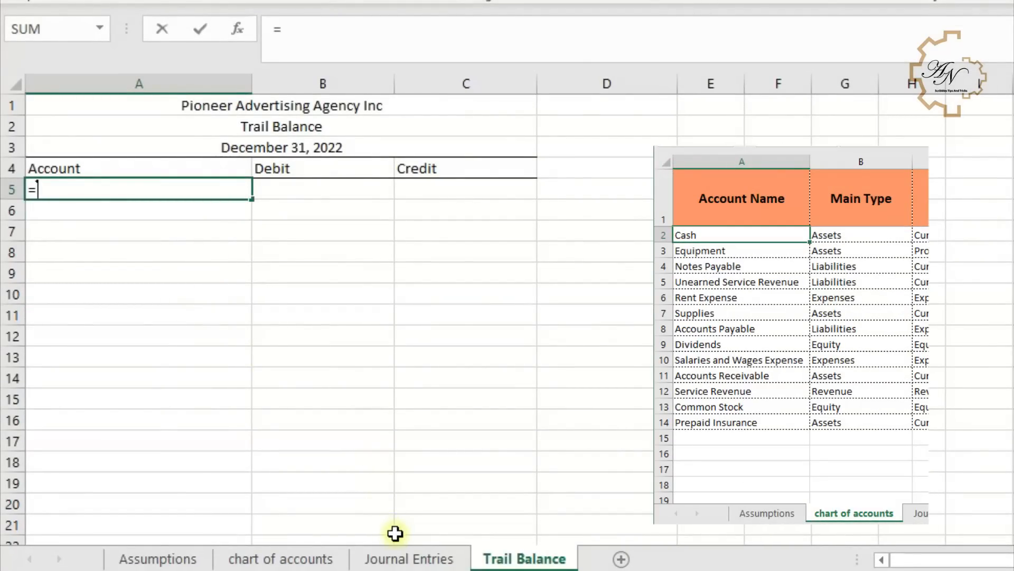
left_click(317, 558)
left_click(169, 189)
key("Return")
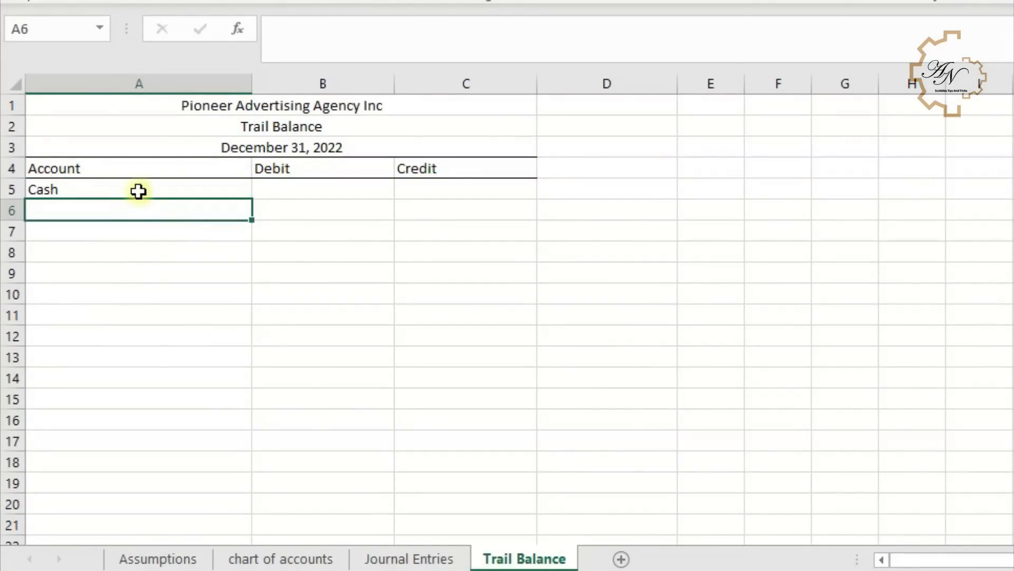
- Fill the account-name link down column A through row 22
left_click(138, 191)
left_click_drag(251, 202, 231, 482)
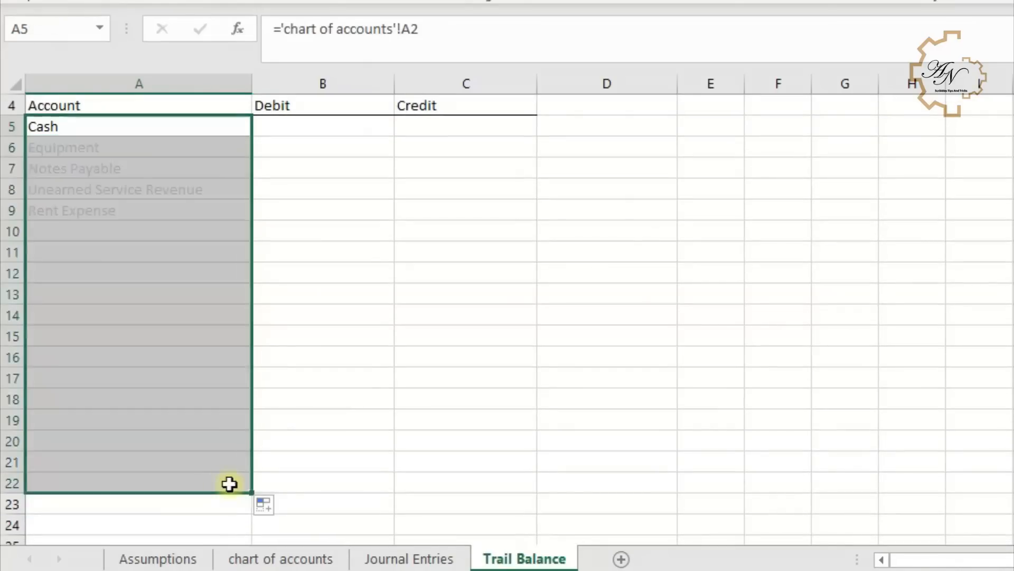
scroll(197, 446, "up", 1)
scroll(187, 426, "down", 2)
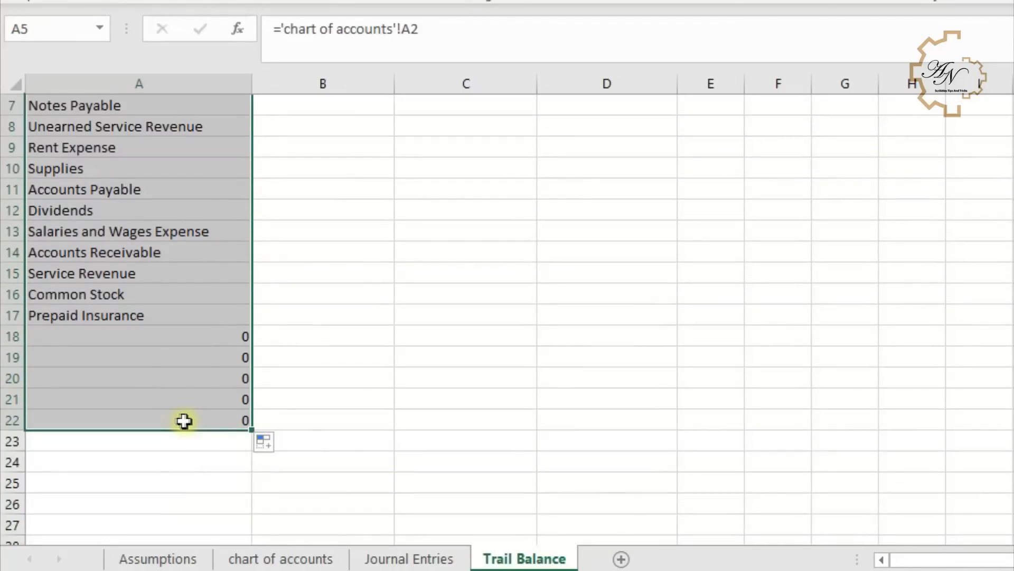
left_click_drag(163, 336, 170, 444)
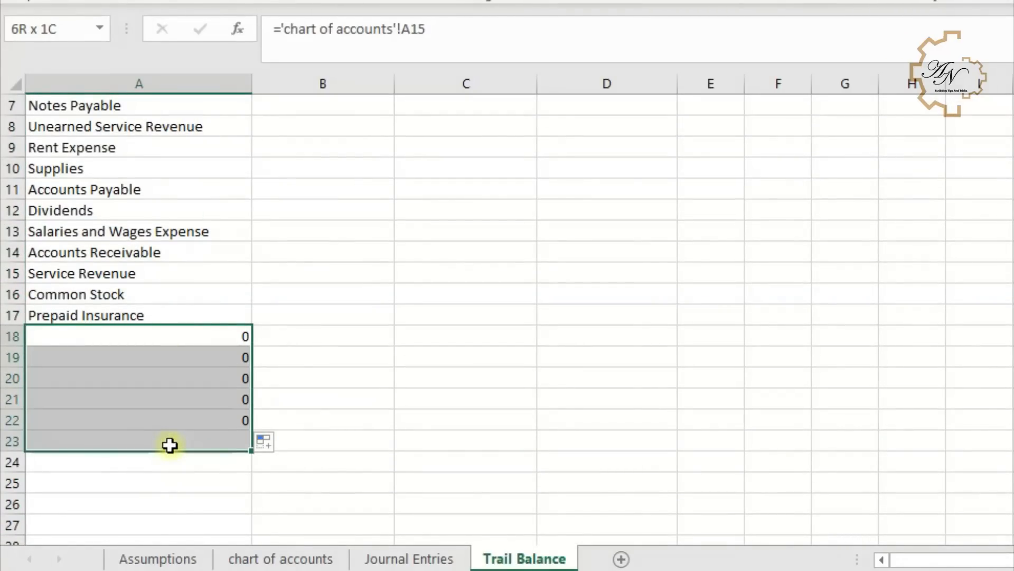
scroll(179, 401, "up", 2)
- Replace A5 with =IF('chart of accounts'!A2=0,"",'chart of accounts'!A2) to hide blank accounts
left_click(153, 190)
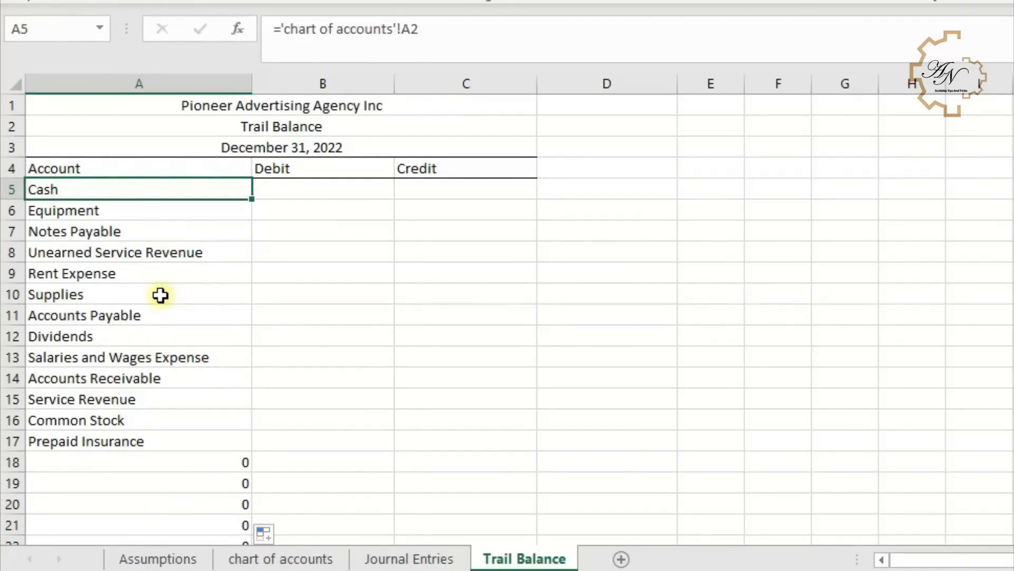
type("=if")
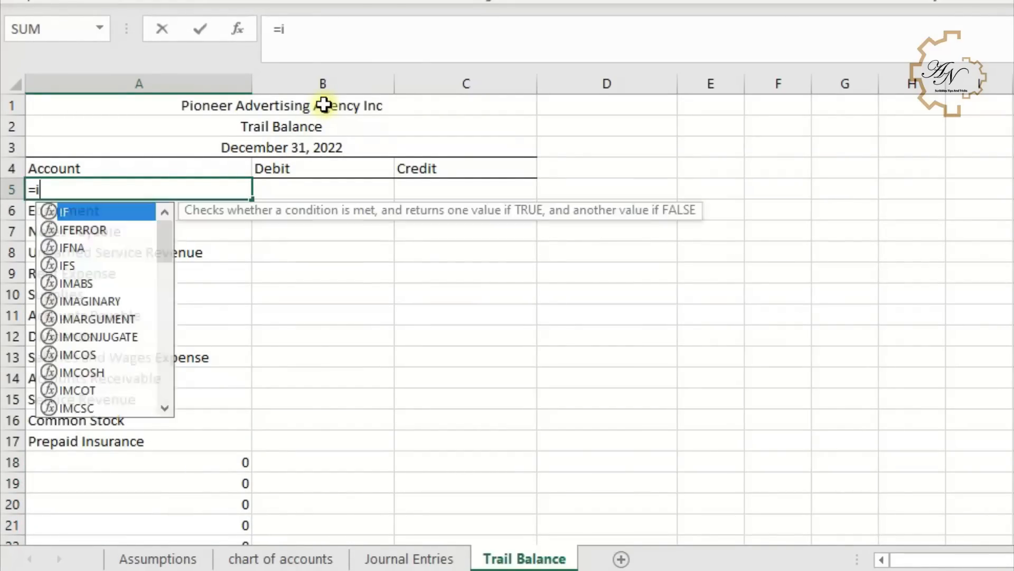
key("Tab")
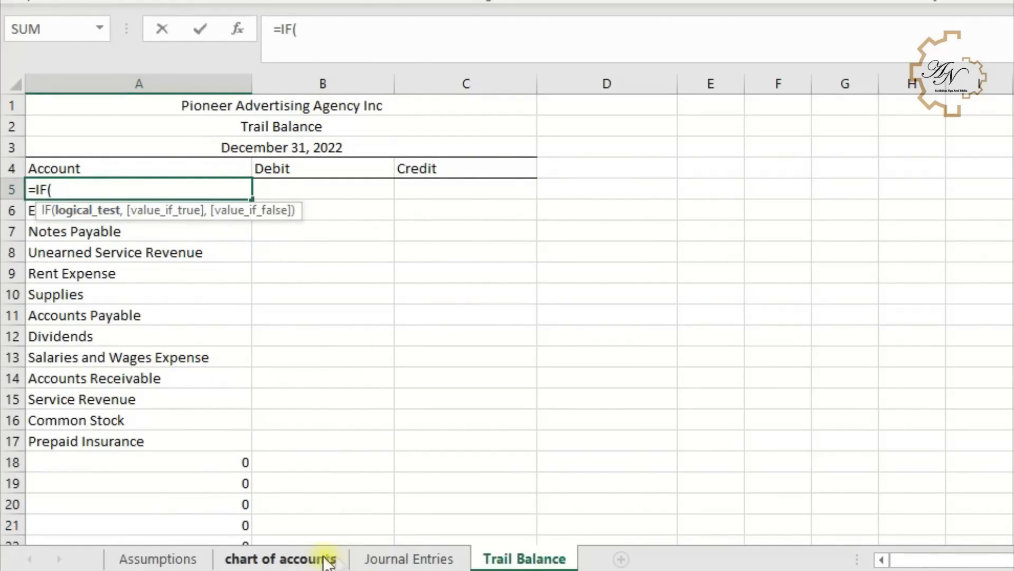
left_click(338, 558)
left_click(161, 189)
type("=")
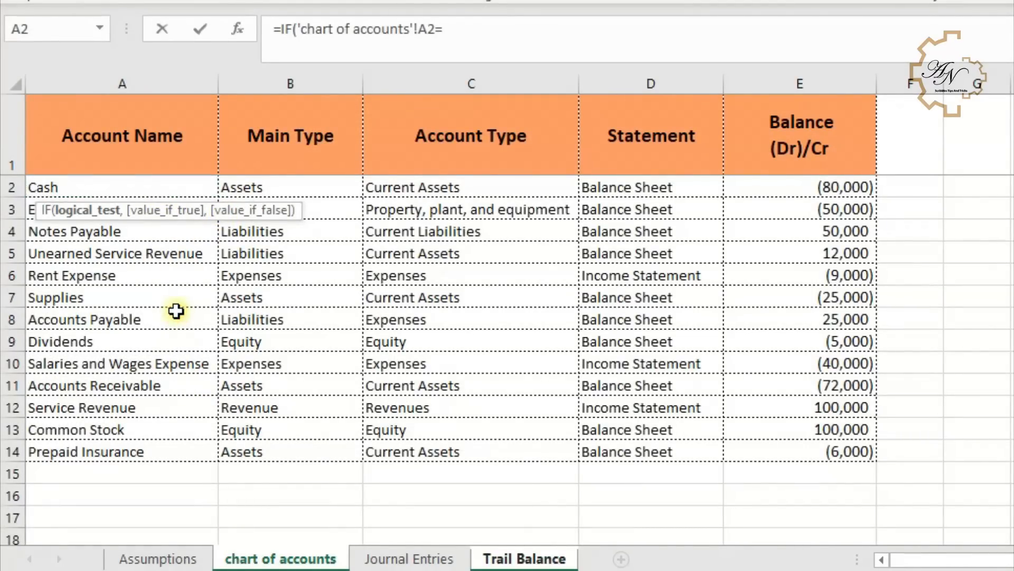
type("0,")
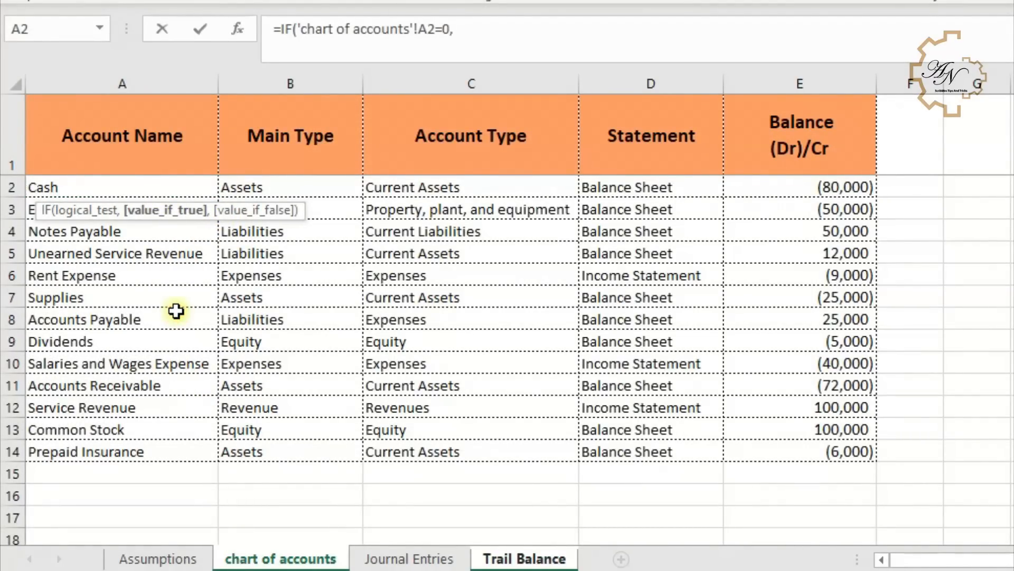
type("\"\",")
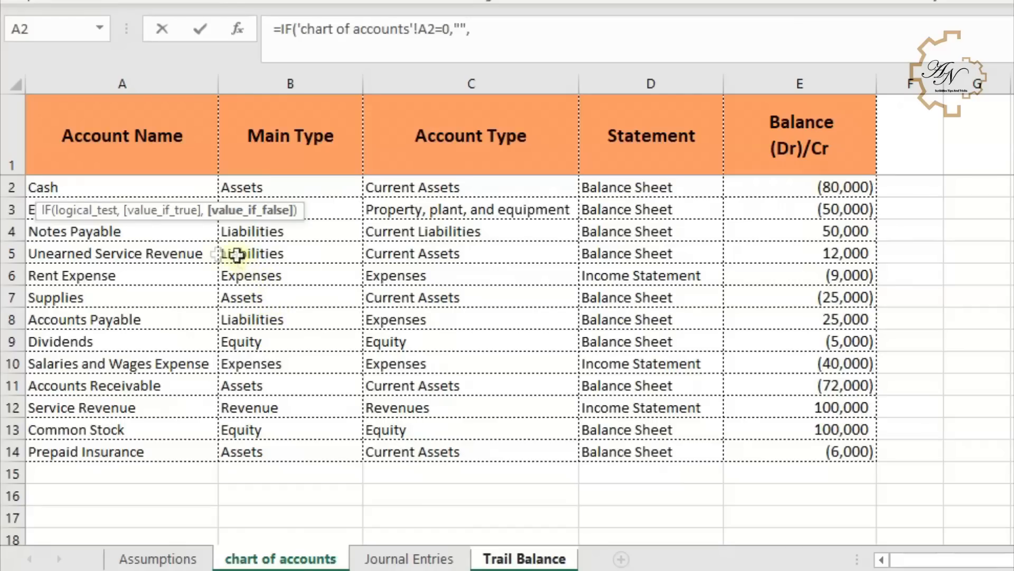
left_click(132, 187)
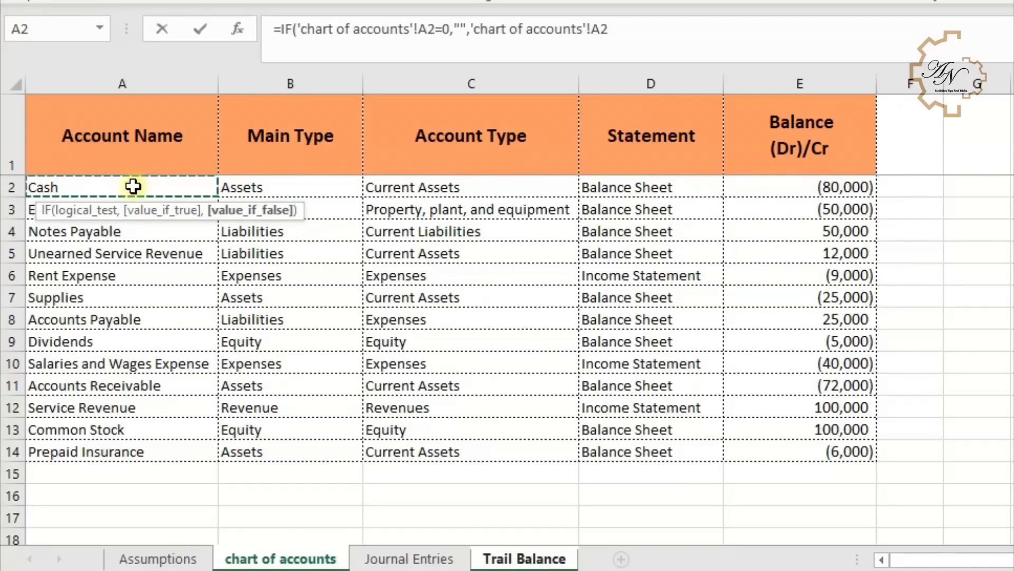
key("Return")
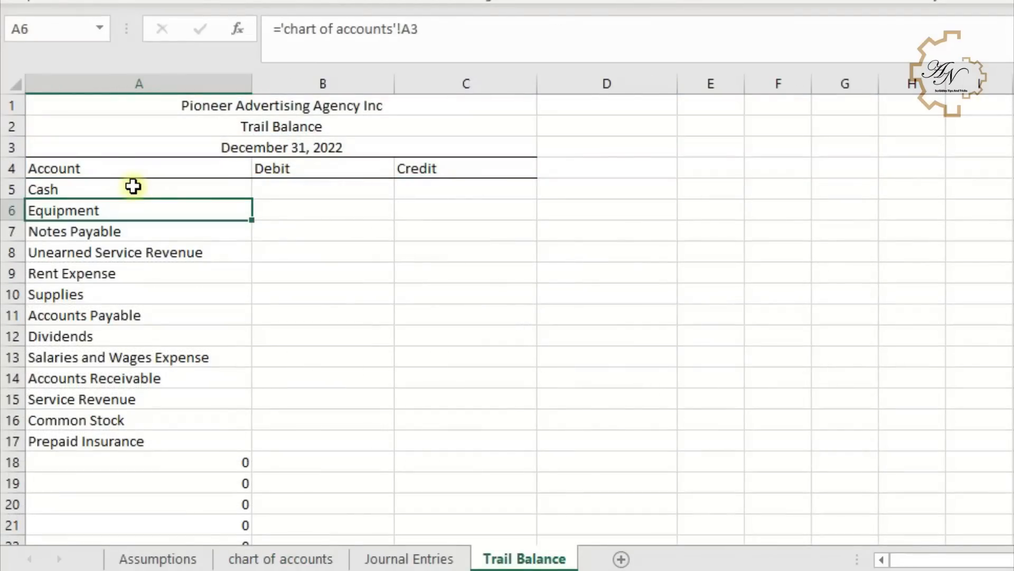
- Fill the A5 account formula down column A through row 22
left_click(193, 187)
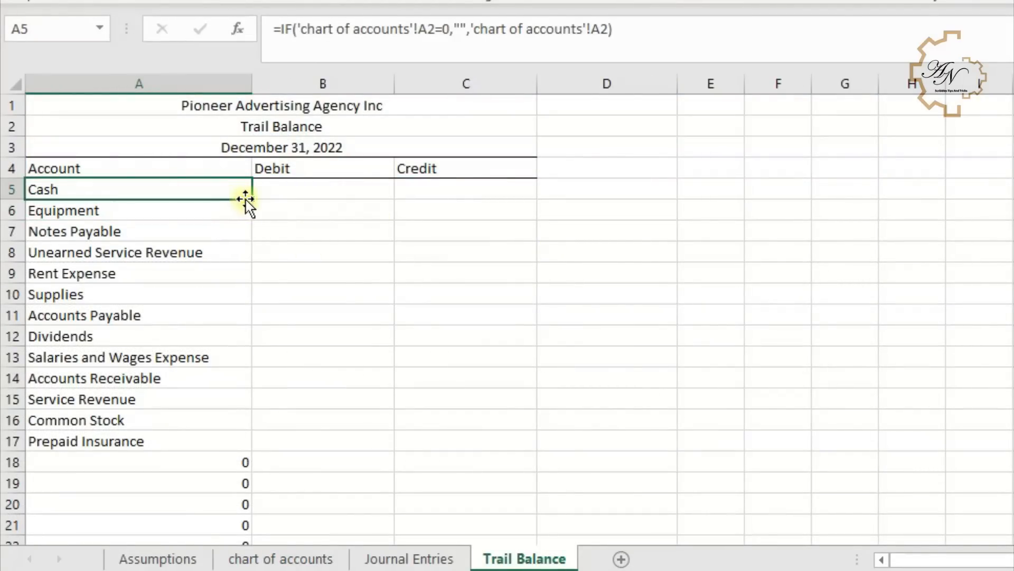
double_click(250, 199)
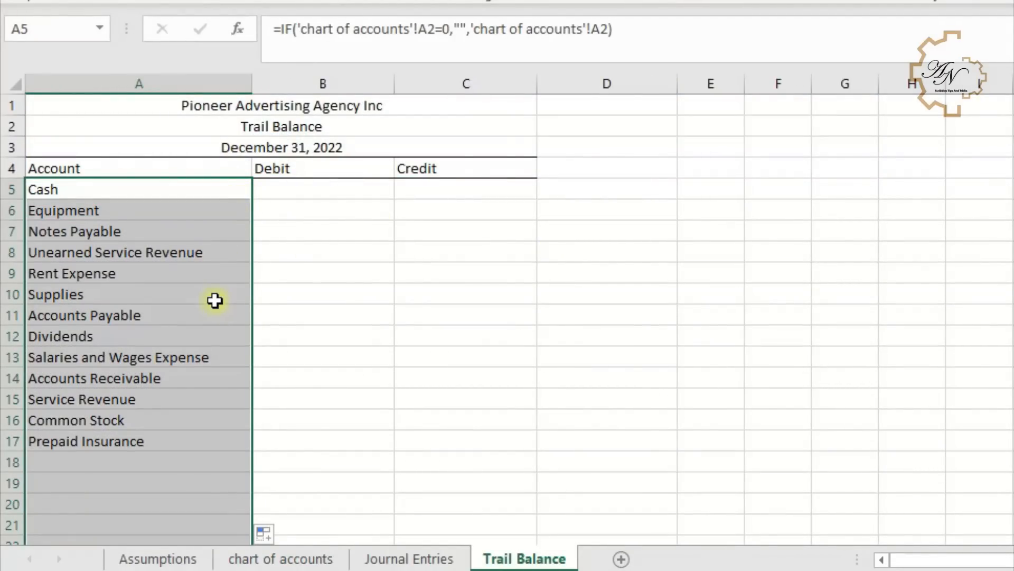
scroll(215, 299, "down", 2)
left_click(206, 338)
scroll(181, 394, "up", 2)
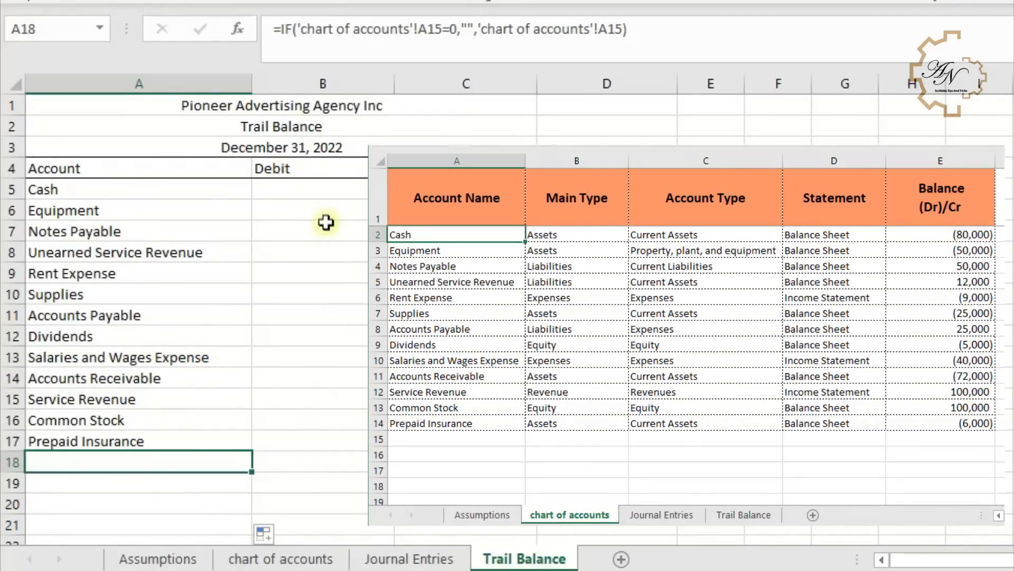
- Set B5 to =IF('chart of accounts'!E2<0,-'chart of accounts'!E2,0) for the debit balance
left_click(321, 193)
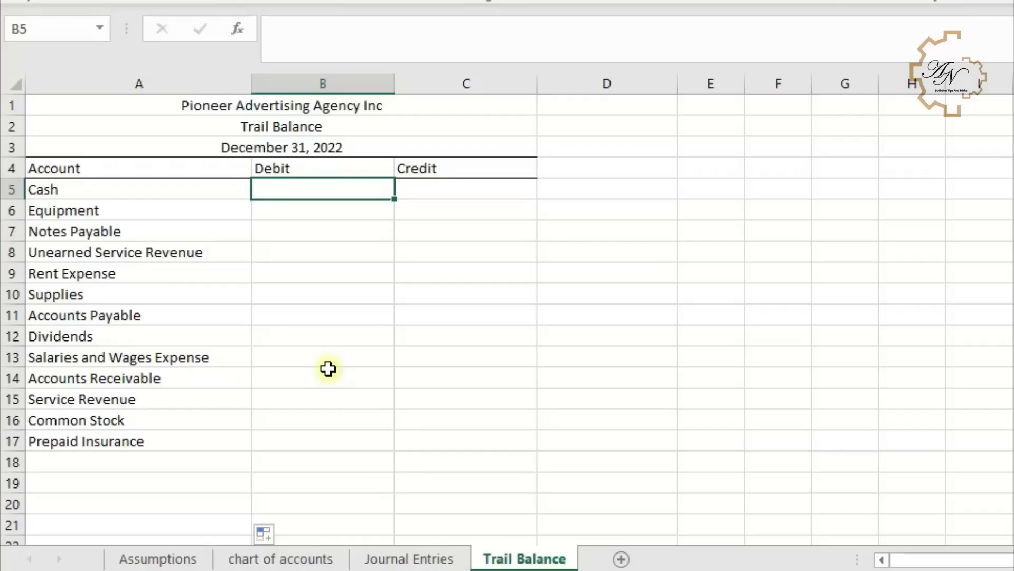
type("=")
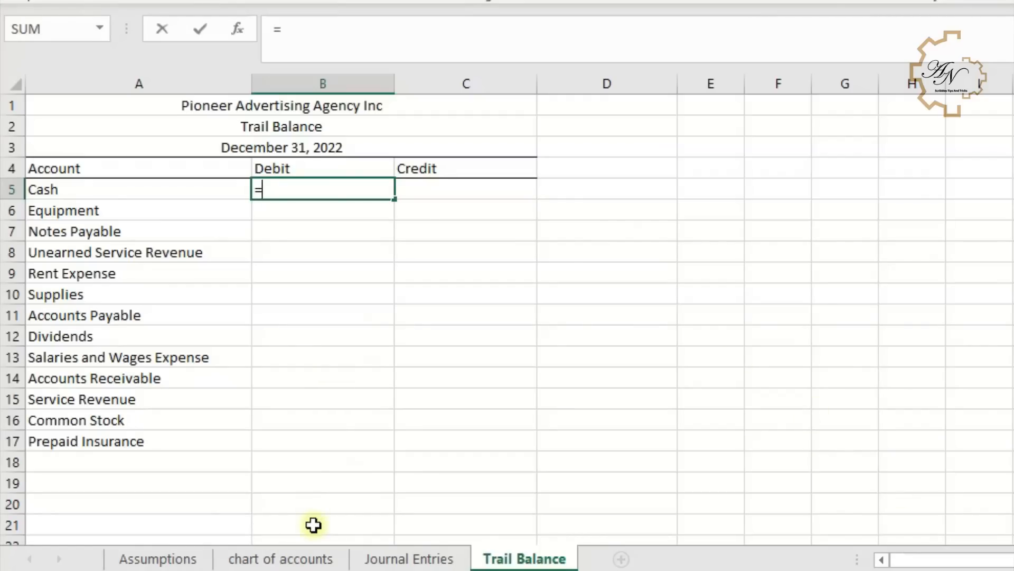
type("if")
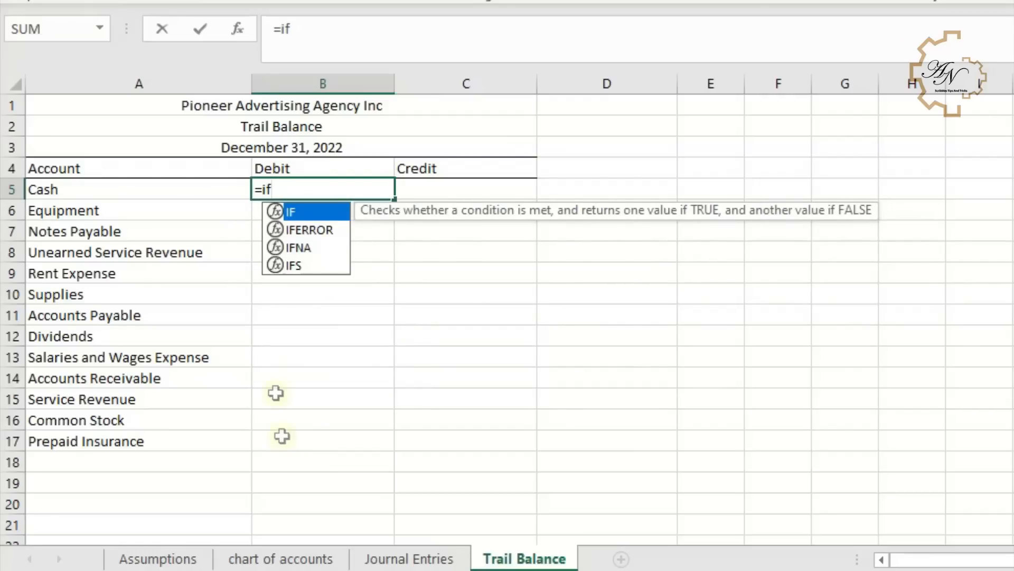
double_click(309, 212)
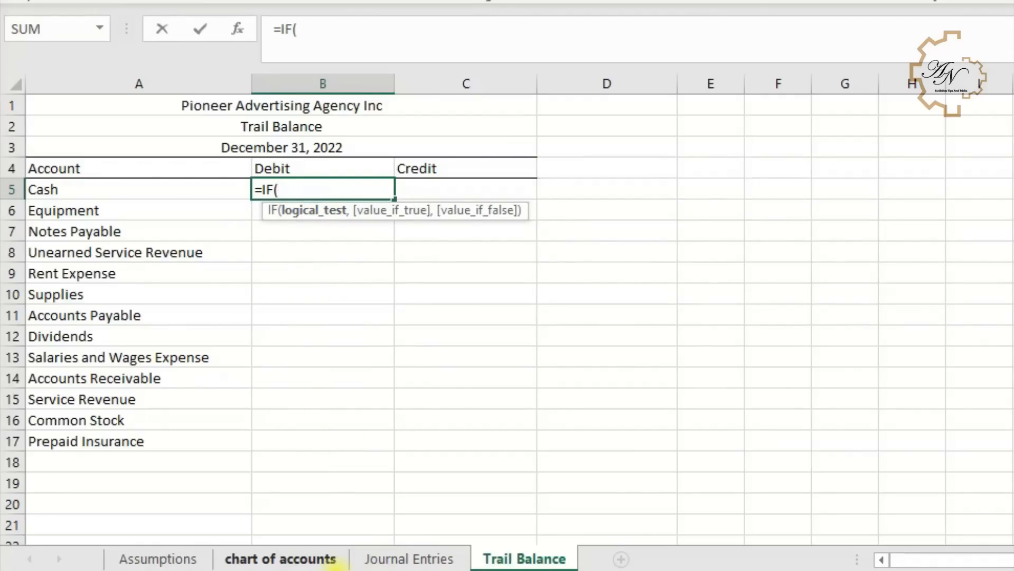
left_click(280, 558)
left_click(790, 191)
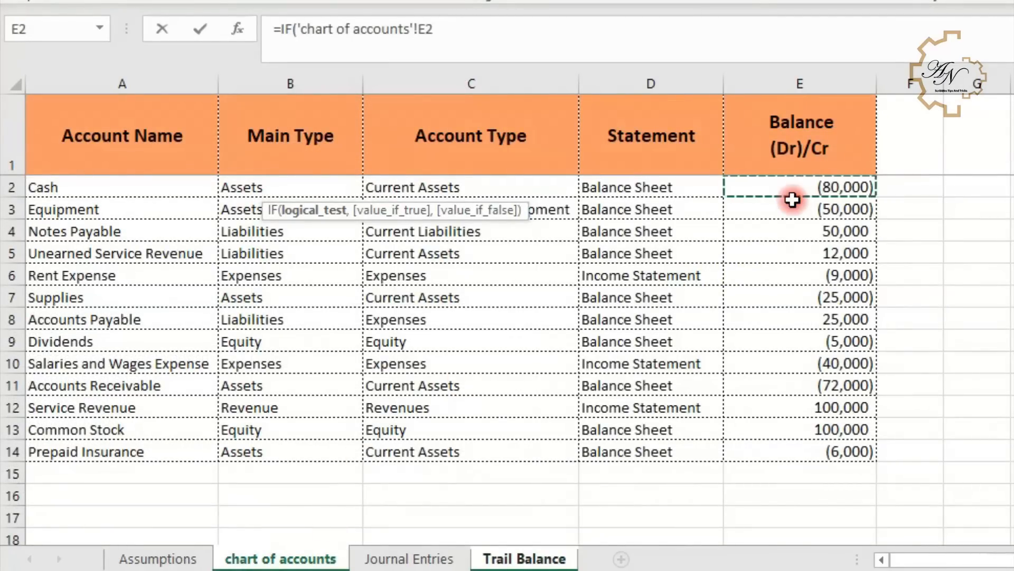
type("<")
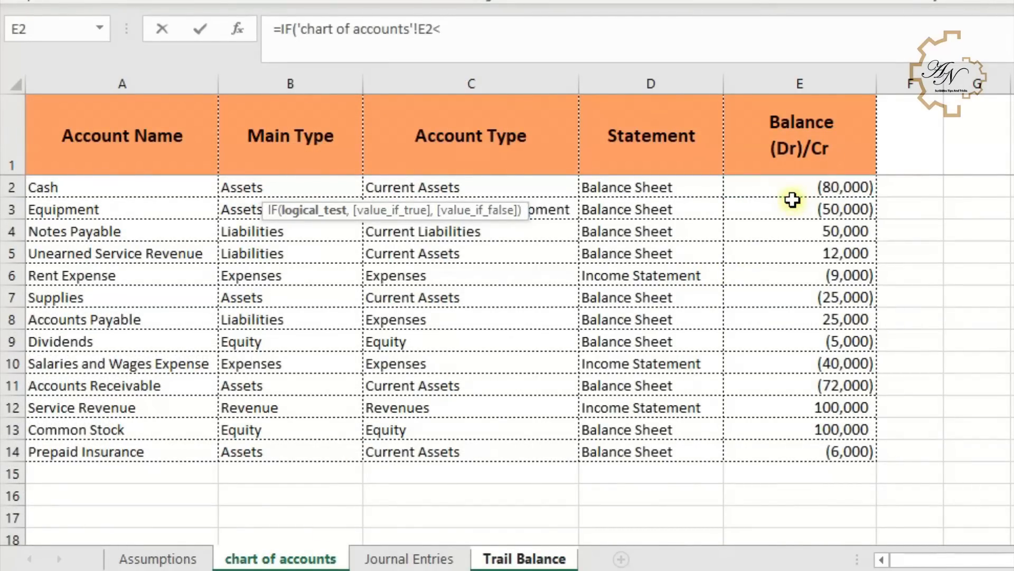
type("0,")
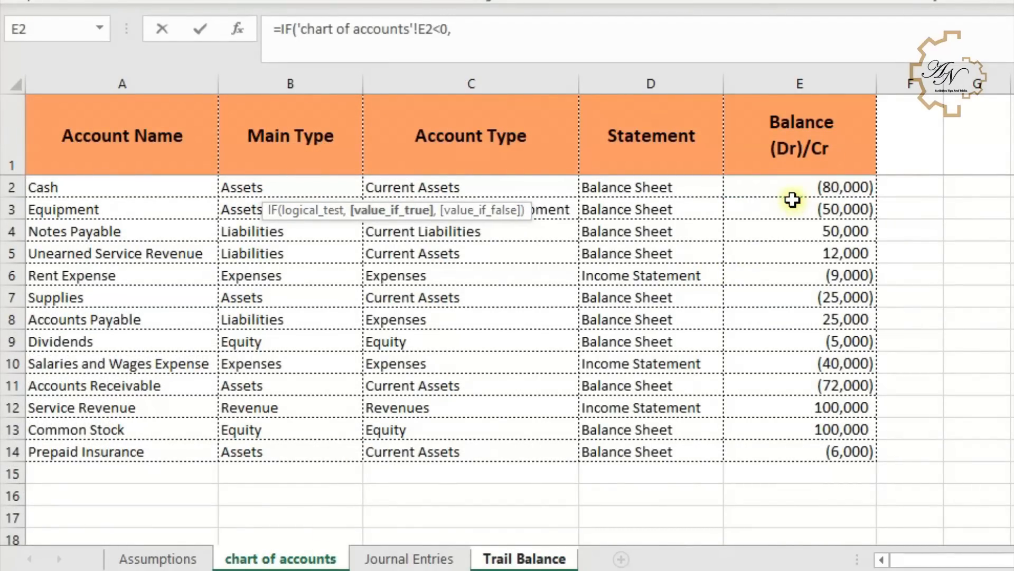
type("-")
left_click(787, 184)
type(",0")
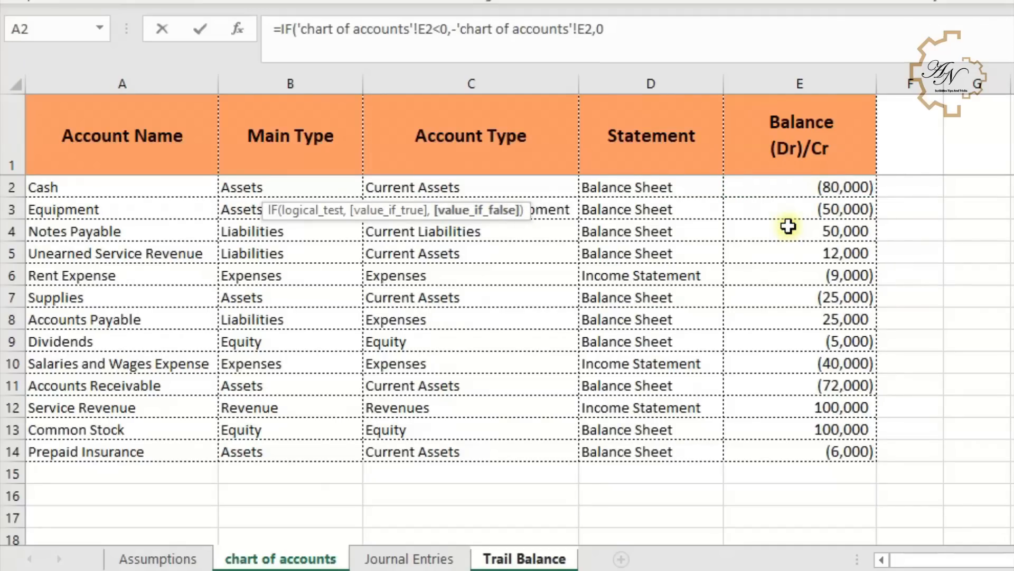
key("Return")
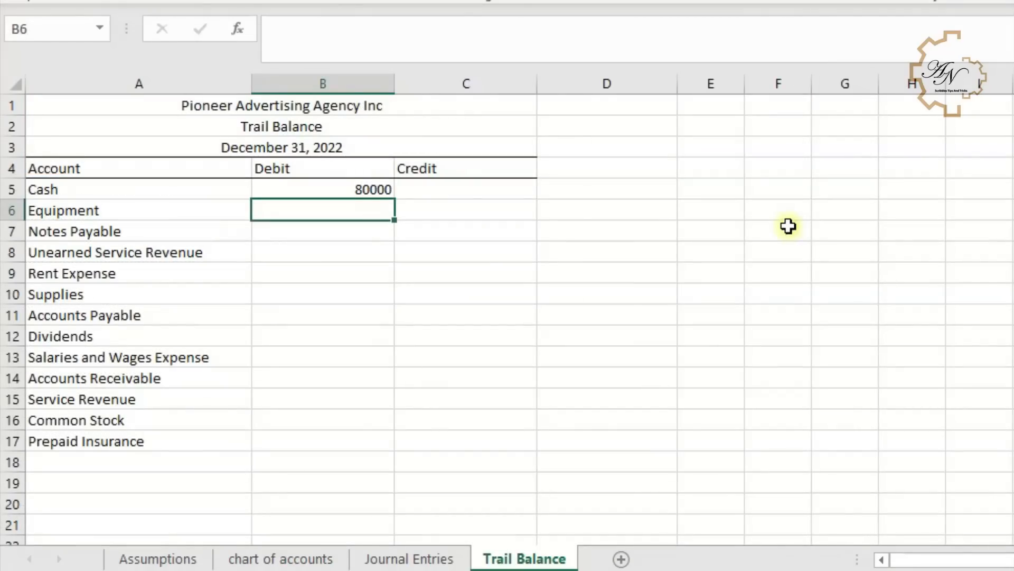
- Set C5 to =IF('chart of accounts'!E2>0,'chart of accounts'!E2,0) for the credit balance
left_click(423, 189)
type("=if(")
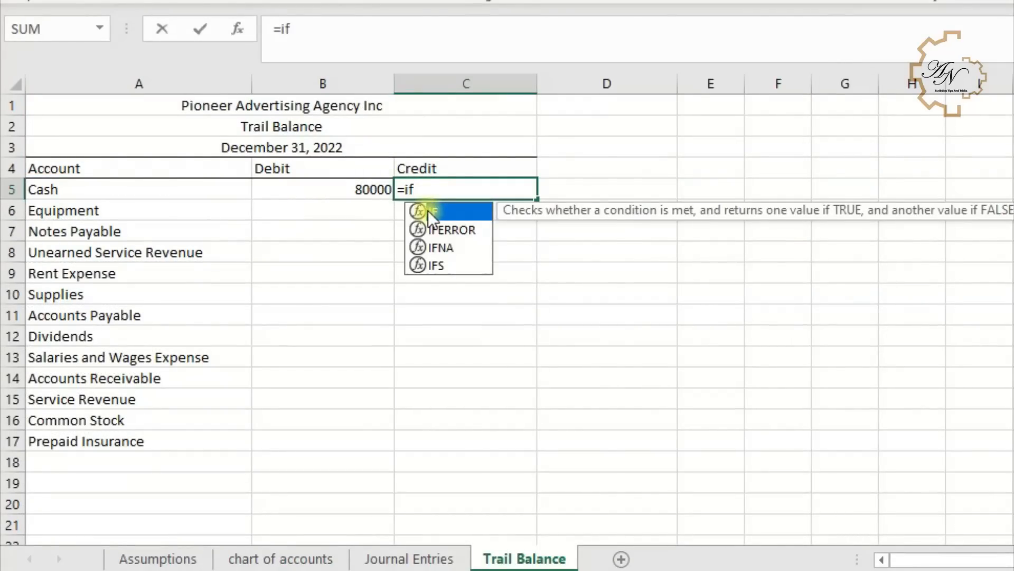
left_click(330, 559)
left_click(787, 191)
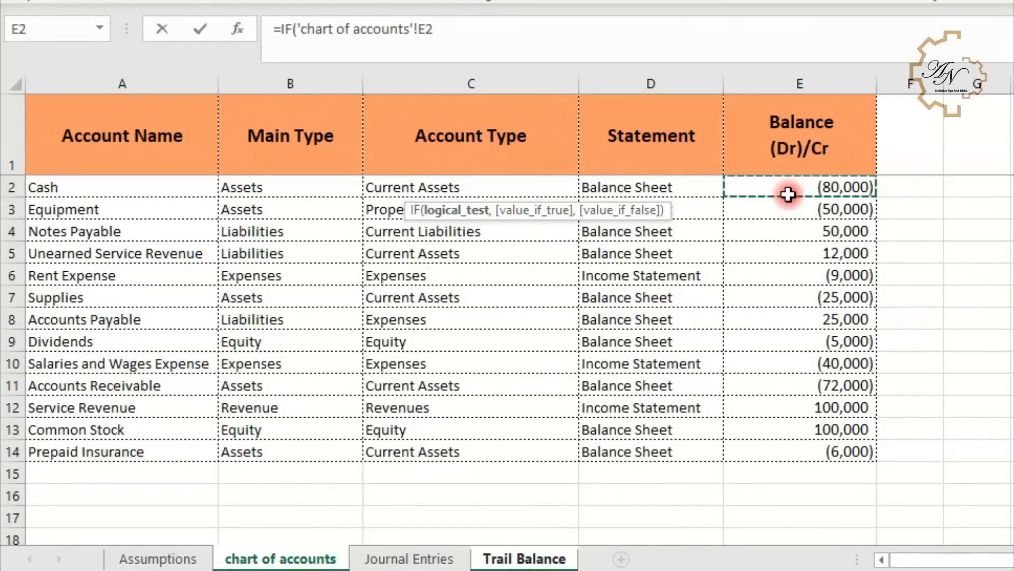
type(">0,")
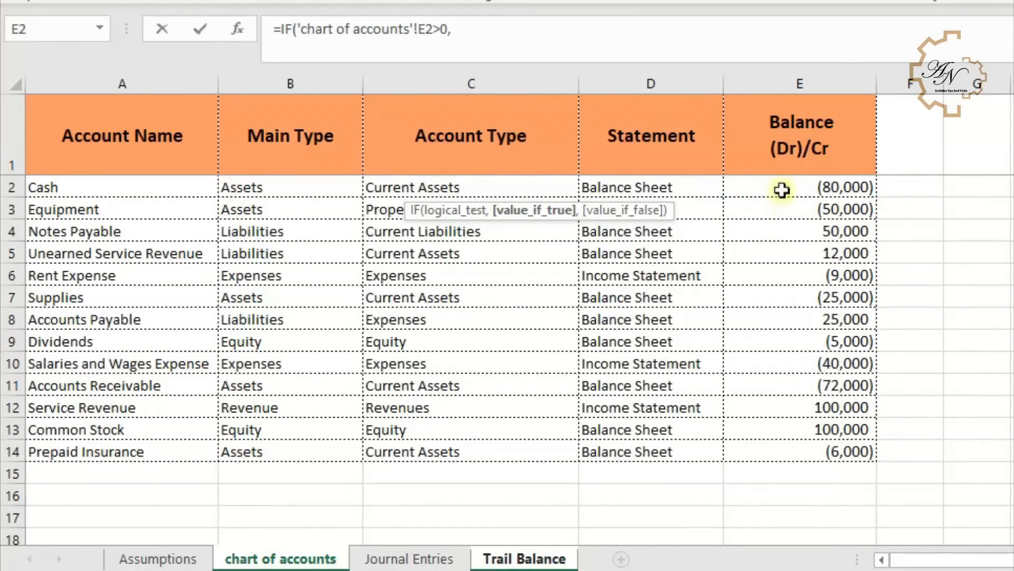
left_click(782, 192)
type(",")
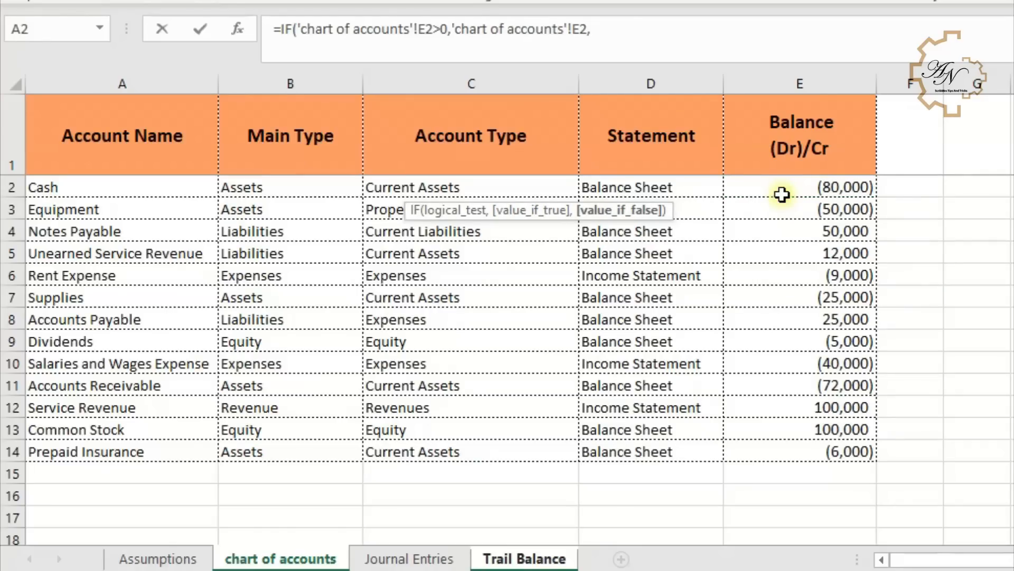
type("0")
key("Return")
- Fill the Debit and Credit formulas down through row 22
left_click_drag(349, 189, 493, 491)
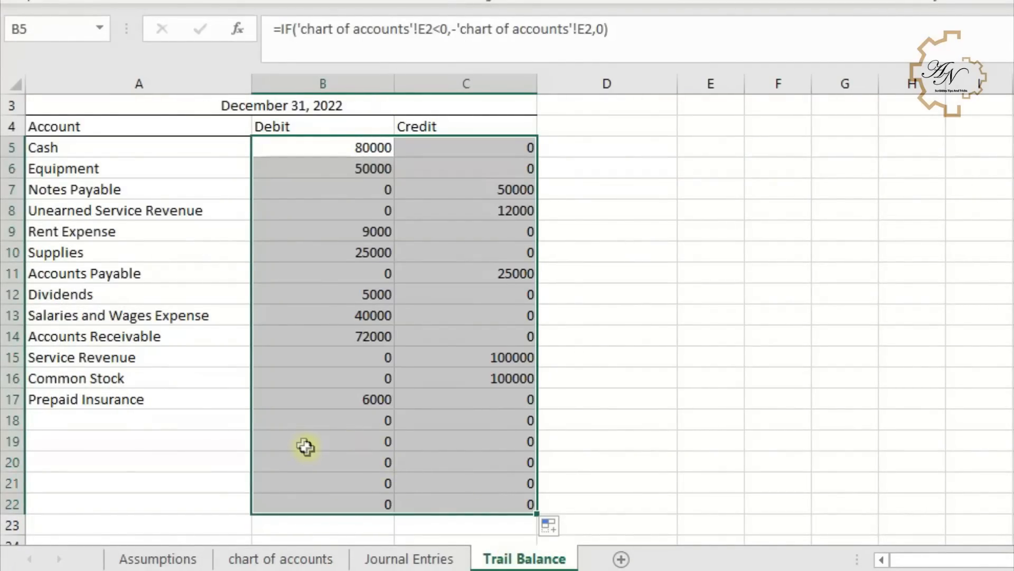
- Wrap the B5 debit formula as =IF(A5="","",IF('chart of accounts'!E2<0,-'chart of accounts'!E2,0)) and fill it down column B
left_click_drag(308, 418, 460, 505)
left_click_drag(475, 423, 363, 493)
scroll(364, 458, "up", 1)
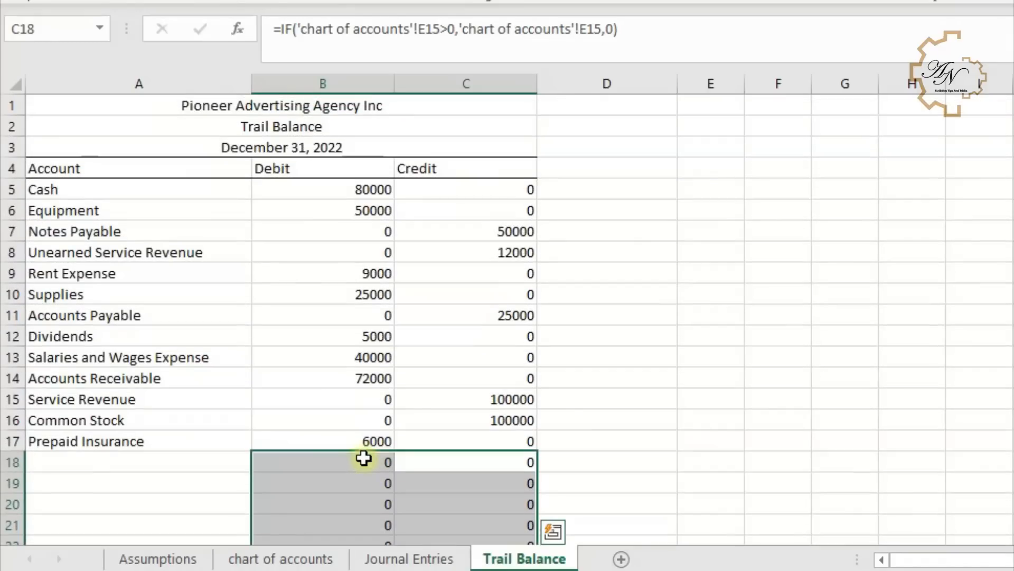
left_click(306, 190)
left_click(277, 29)
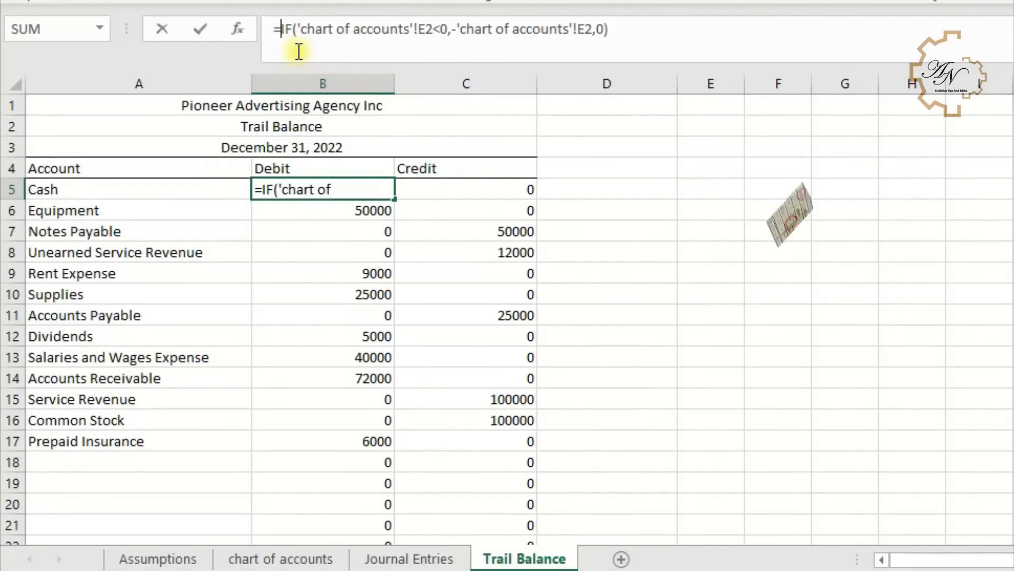
key("alt+Return")
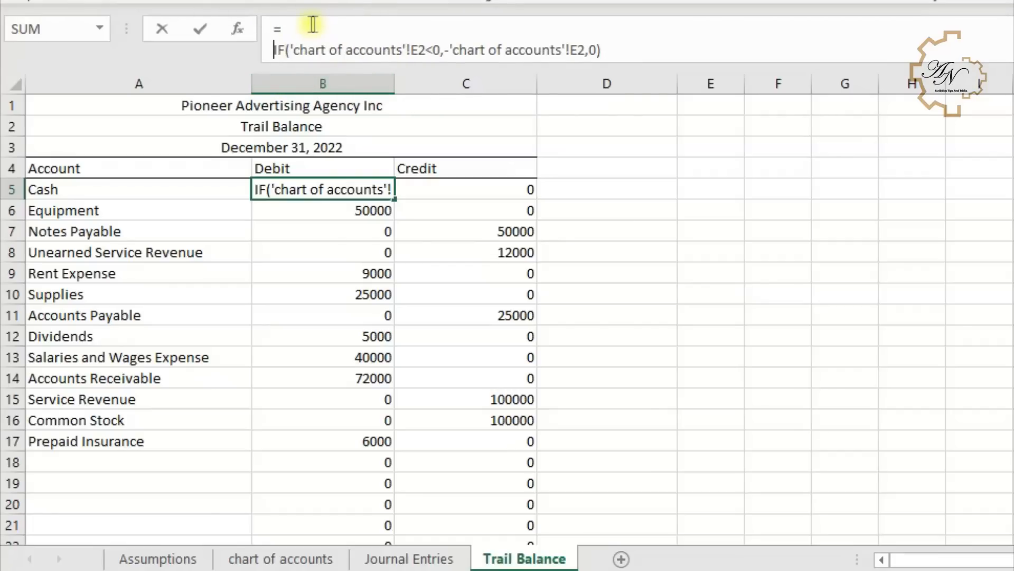
left_click(307, 29)
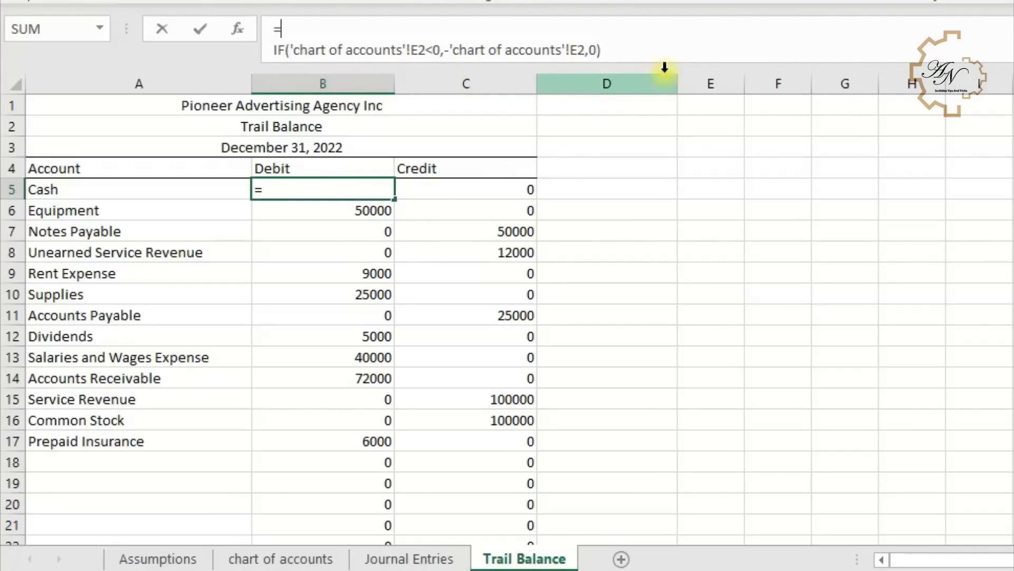
left_click_drag(670, 66, 667, 86)
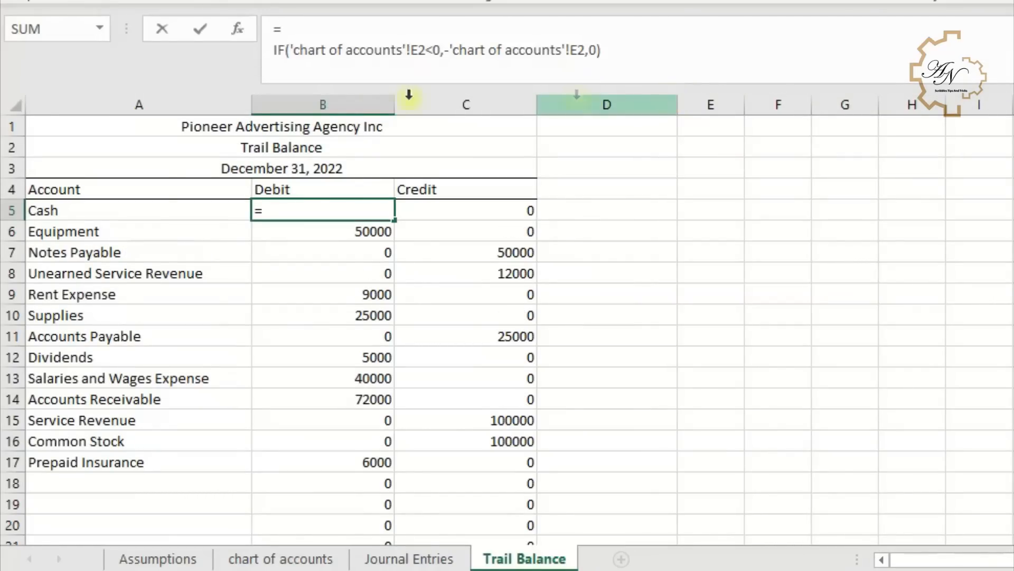
left_click(327, 27)
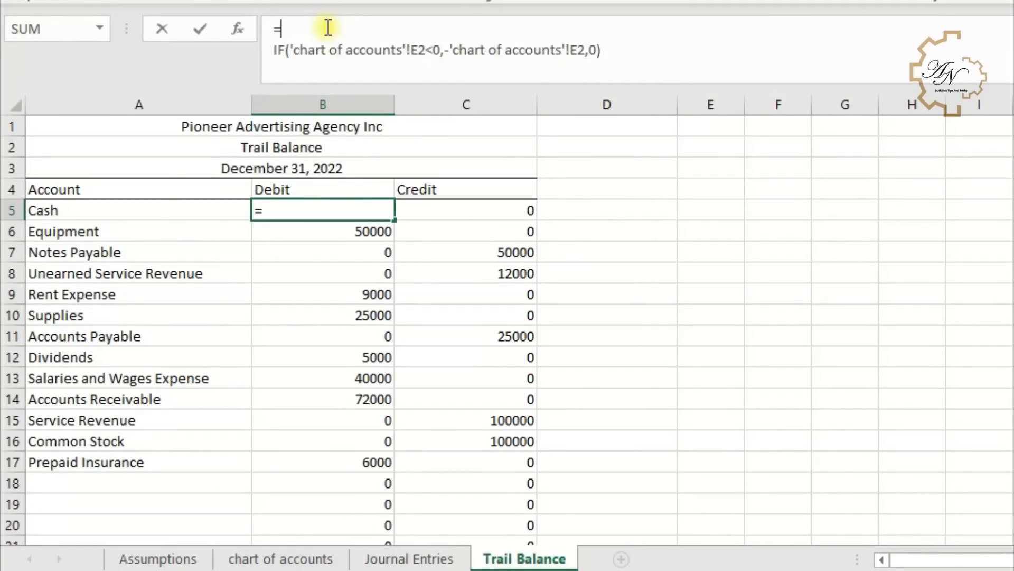
type("if")
double_click(337, 105)
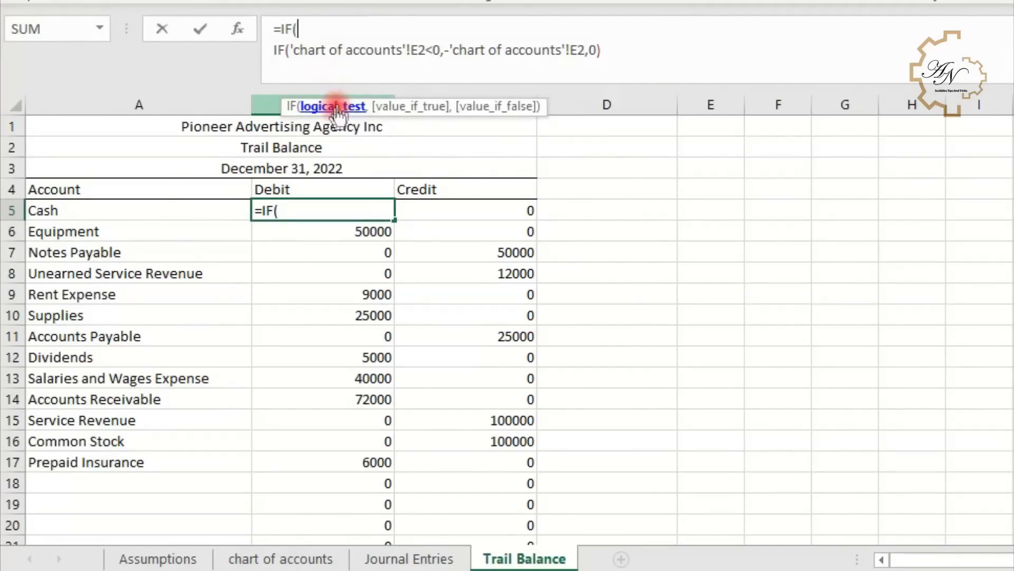
left_click(148, 214)
type("=")
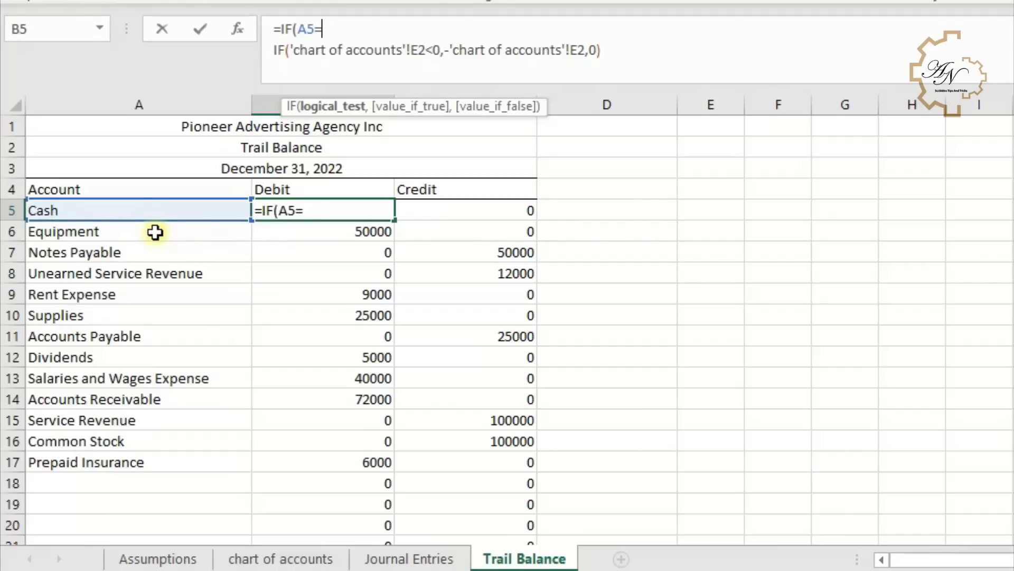
type("\"\",")
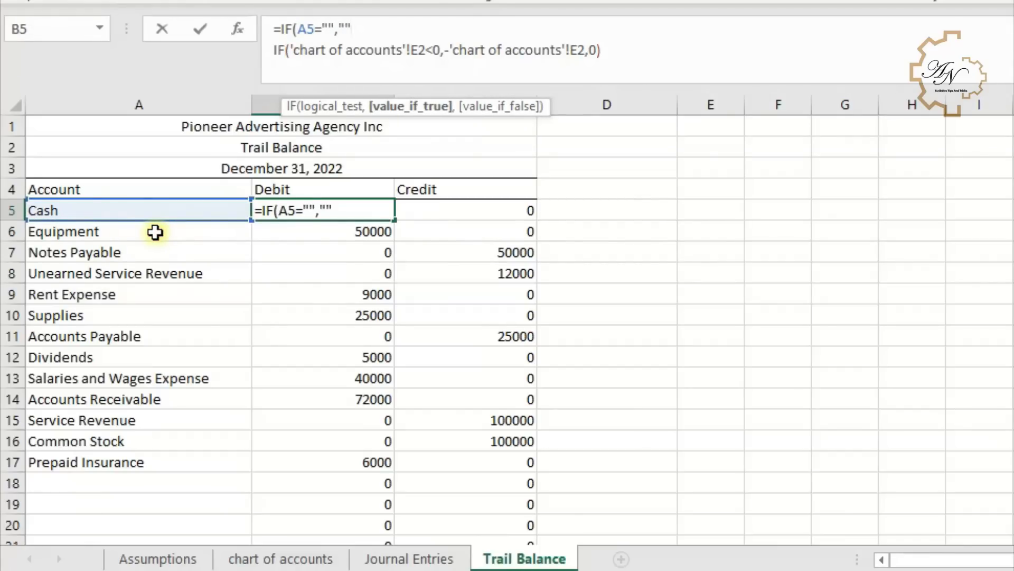
type("\"\",")
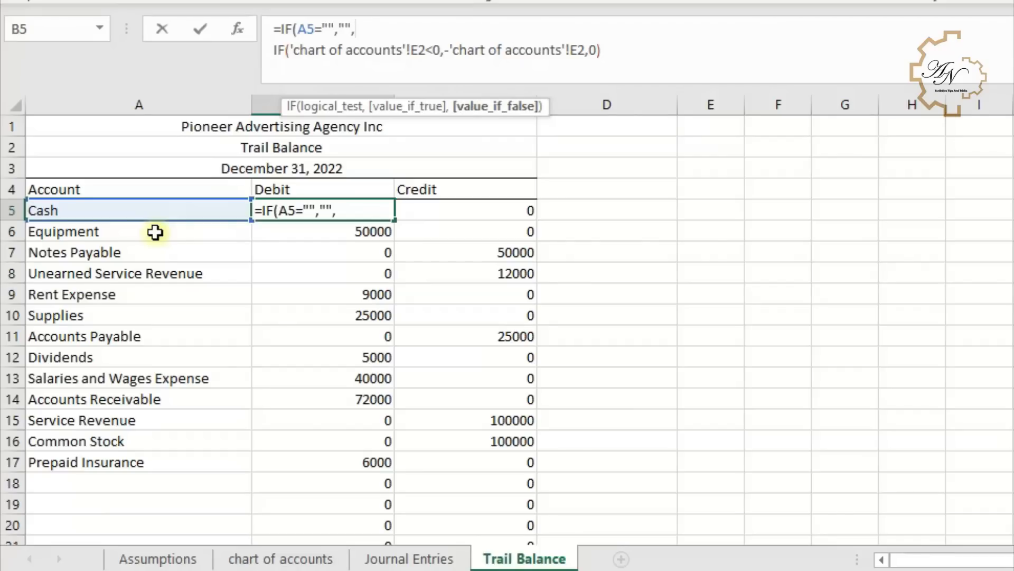
key("Return")
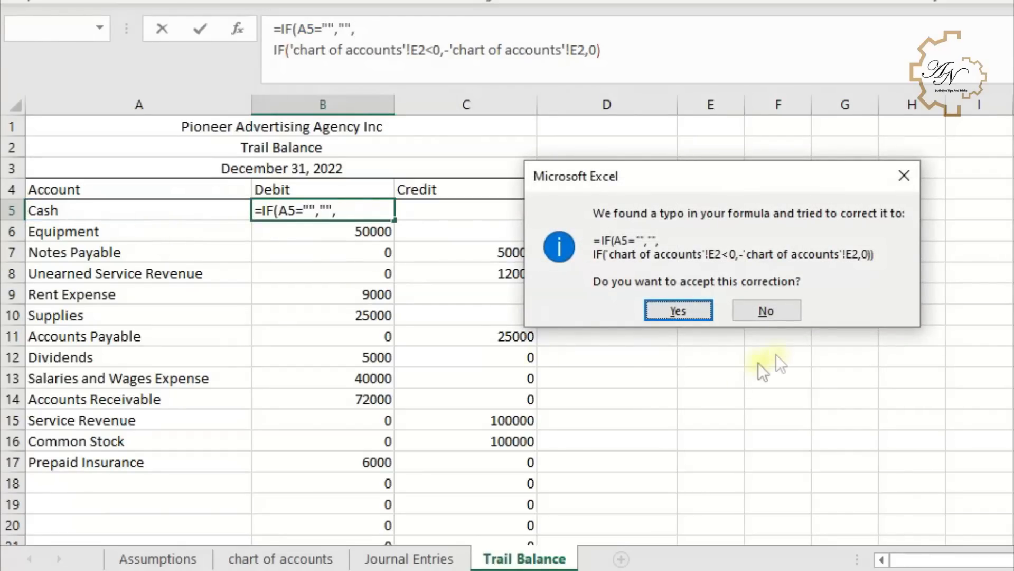
left_click(707, 313)
left_click_drag(393, 220, 396, 507)
- Wrap the C5 credit formula as =IF(A5="","",IF('chart of accounts'!E2>0,'chart of accounts'!E2,0)) and fill it down column C
left_click(476, 211)
type("=")
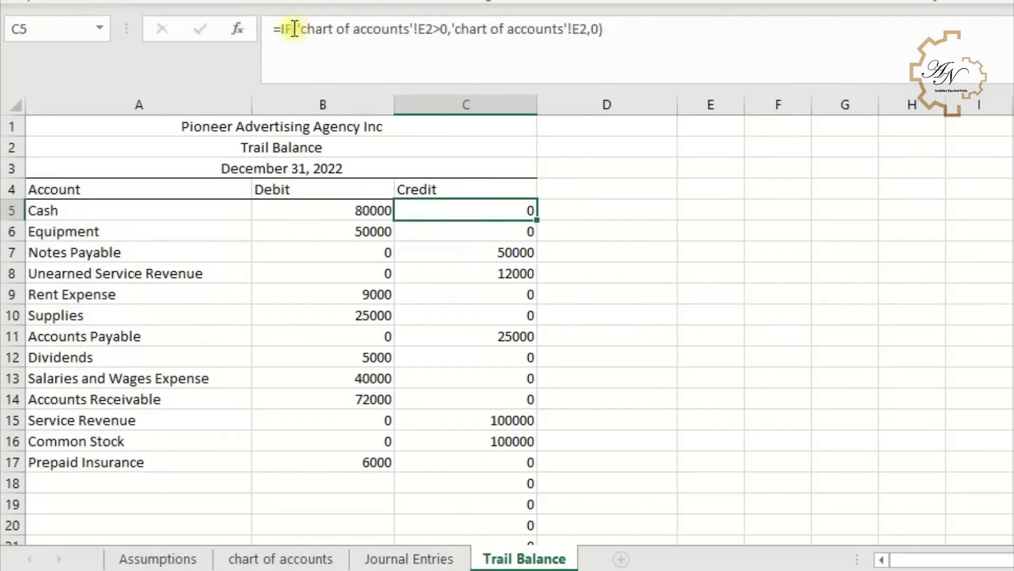
left_click(280, 30)
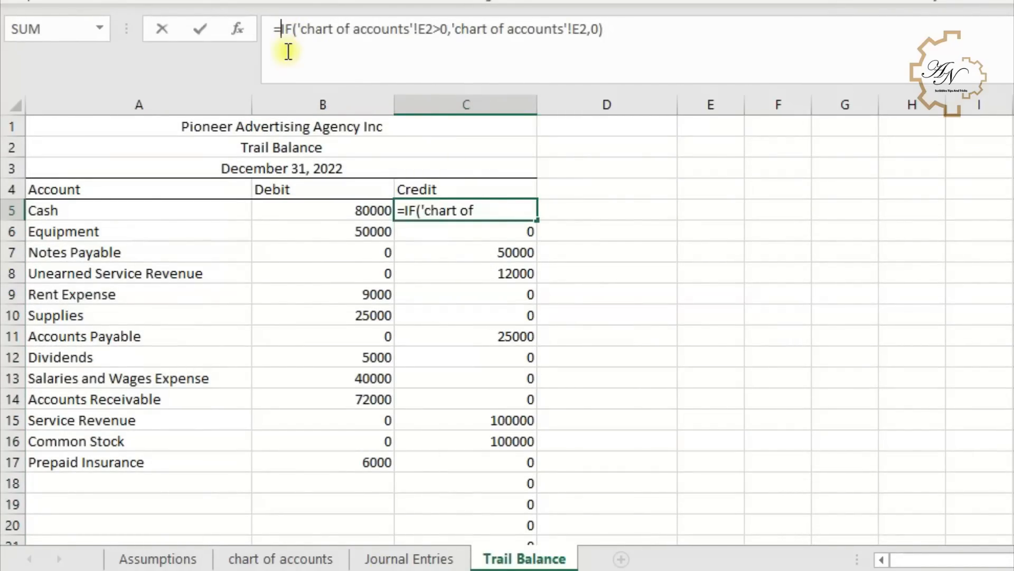
key("alt+Return")
type("if(")
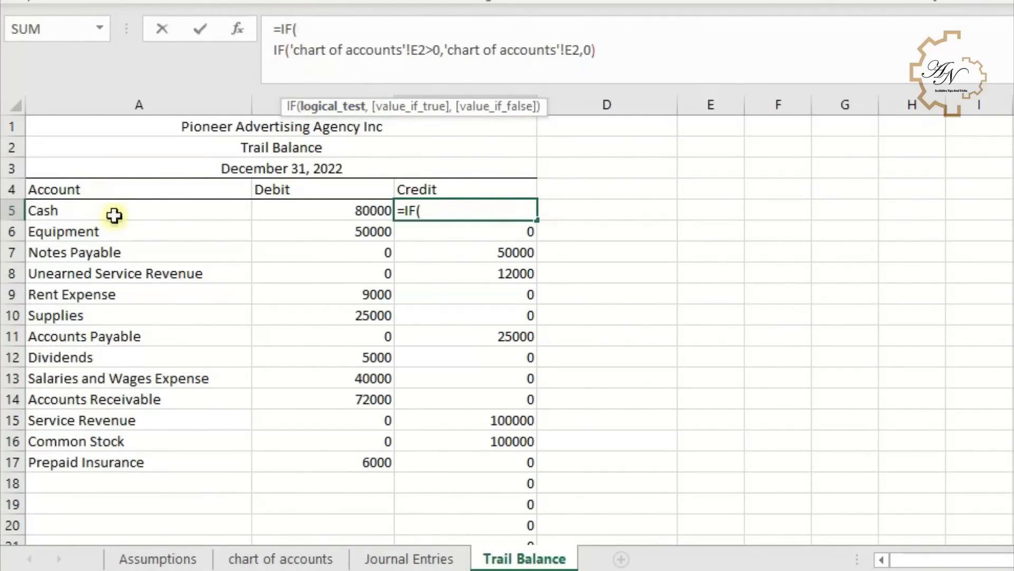
left_click(121, 218)
type("=\"\",\"\"")
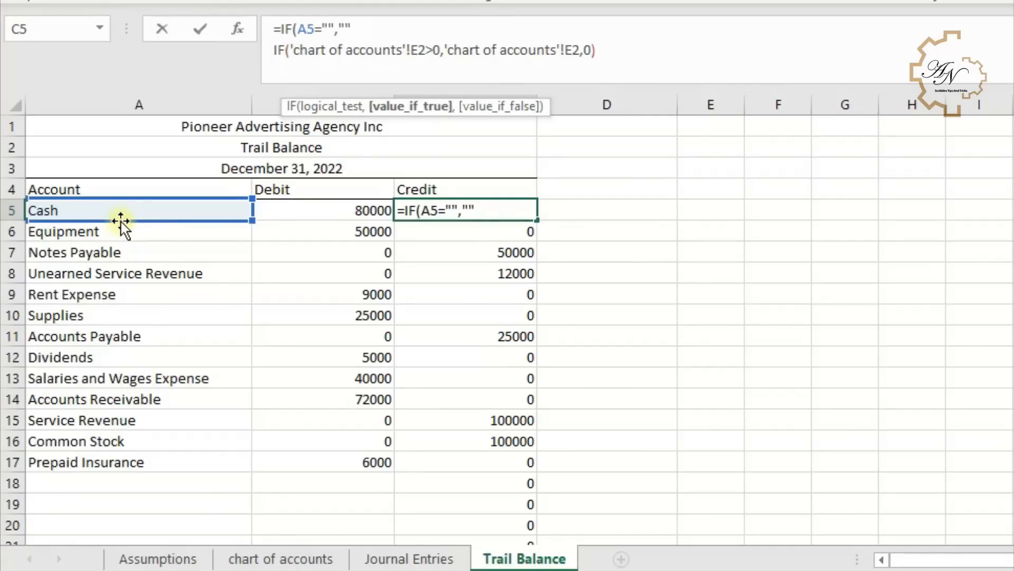
type(",")
key("Return")
key("Return")
left_click(487, 214)
double_click(537, 220)
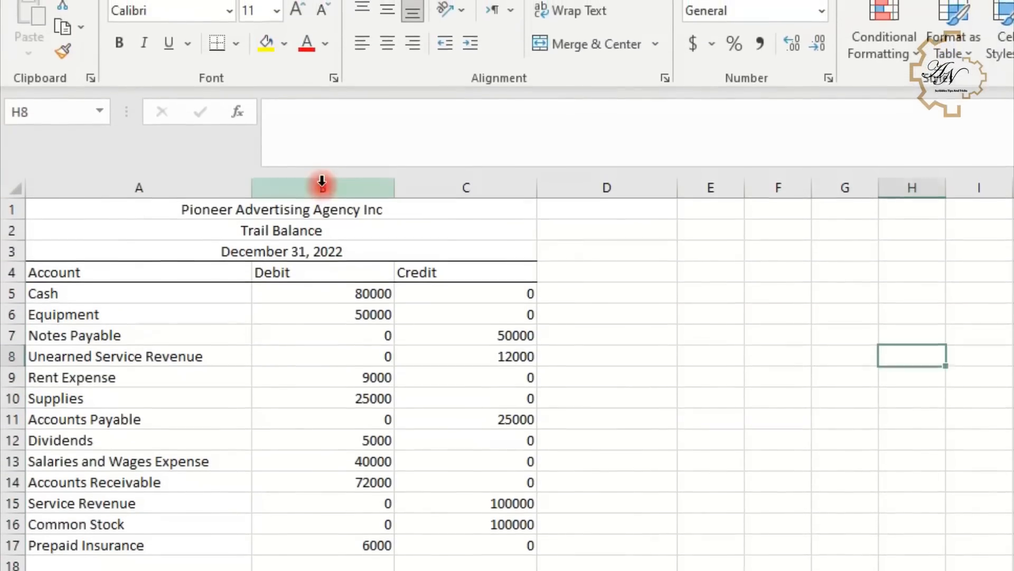
- Format the Debit and Credit columns with comma style and no decimal places
left_click_drag(322, 181, 460, 187)
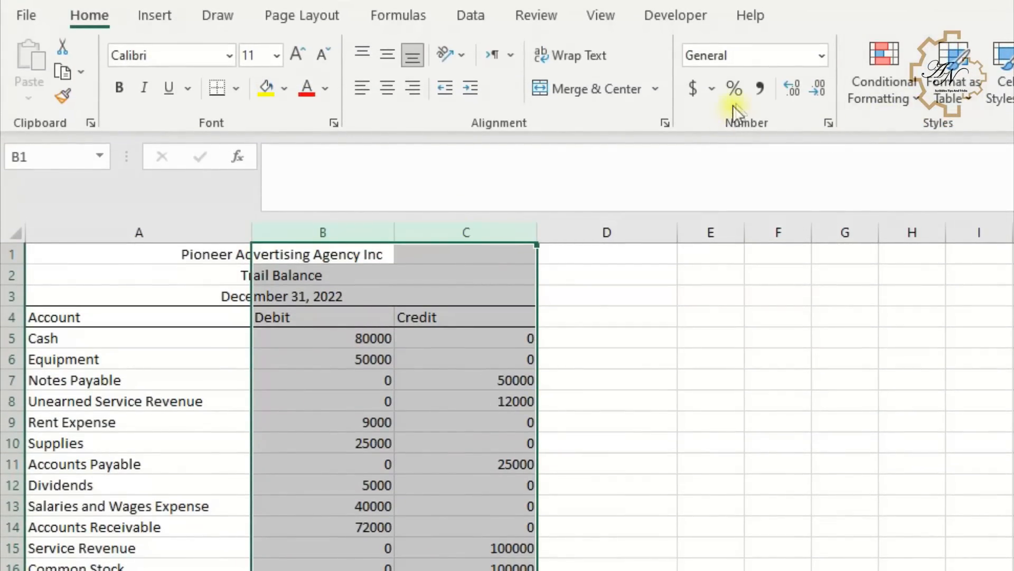
left_click(759, 89)
left_click(821, 91)
left_click(821, 90)
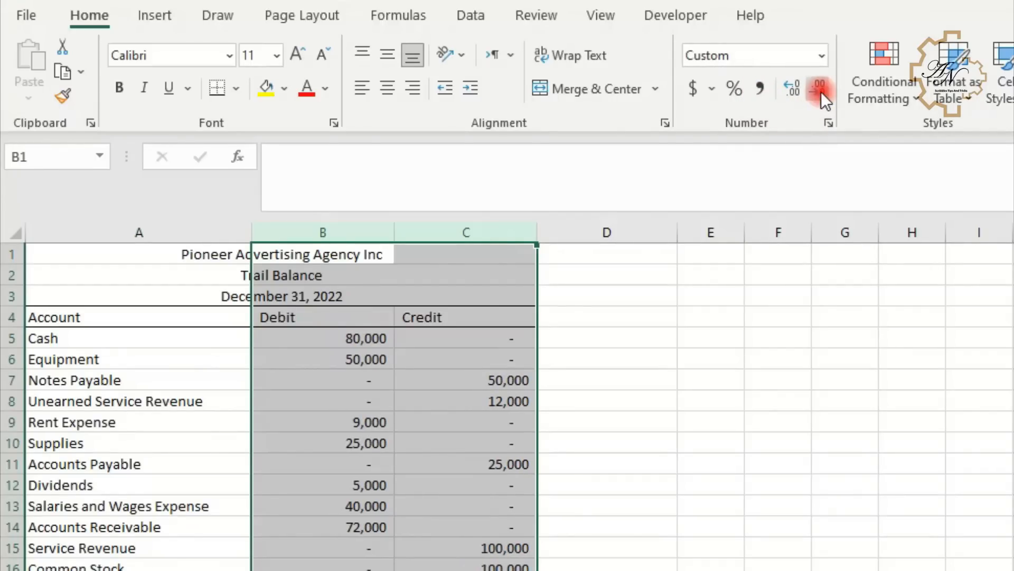
left_click(770, 331)
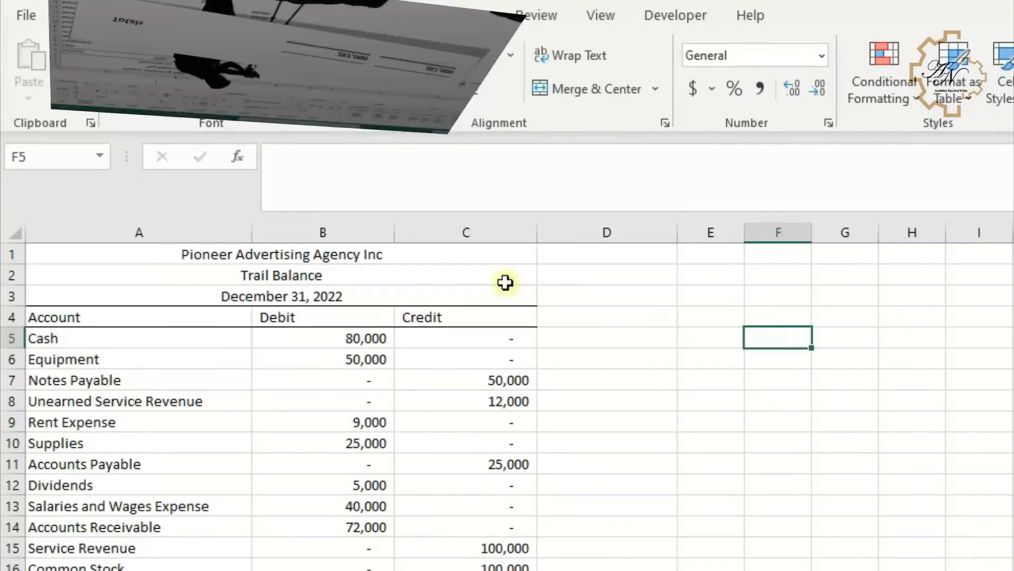
- Copy the trial balance range and paste only its column widths onto column G
left_click_drag(433, 189, 71, 164)
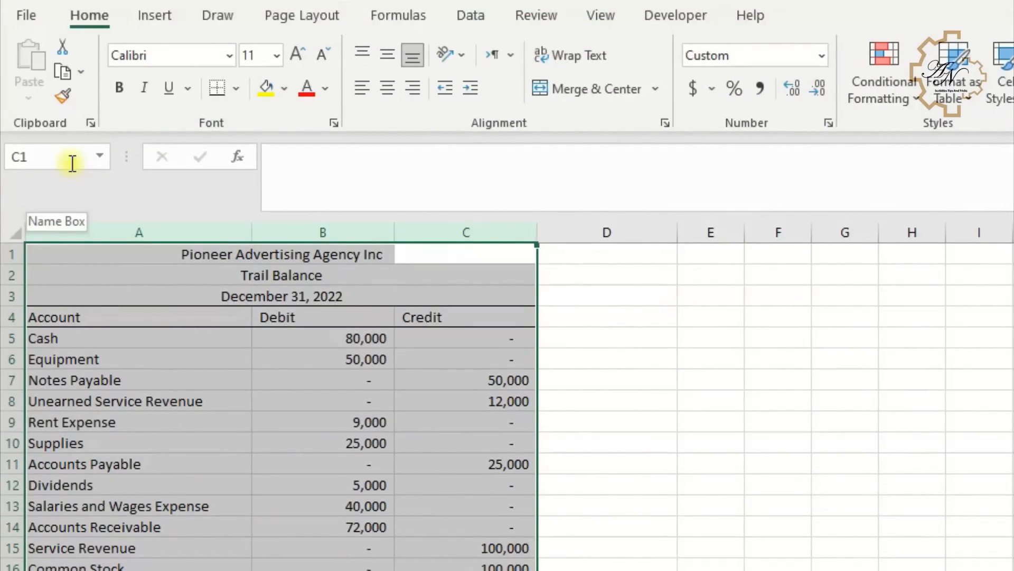
key("ctrl+c")
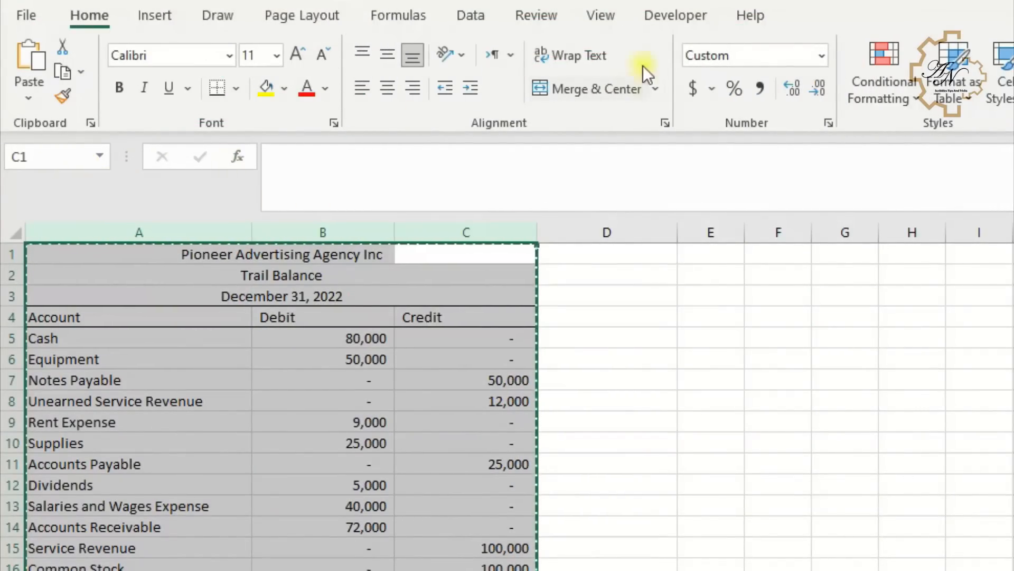
left_click(842, 254)
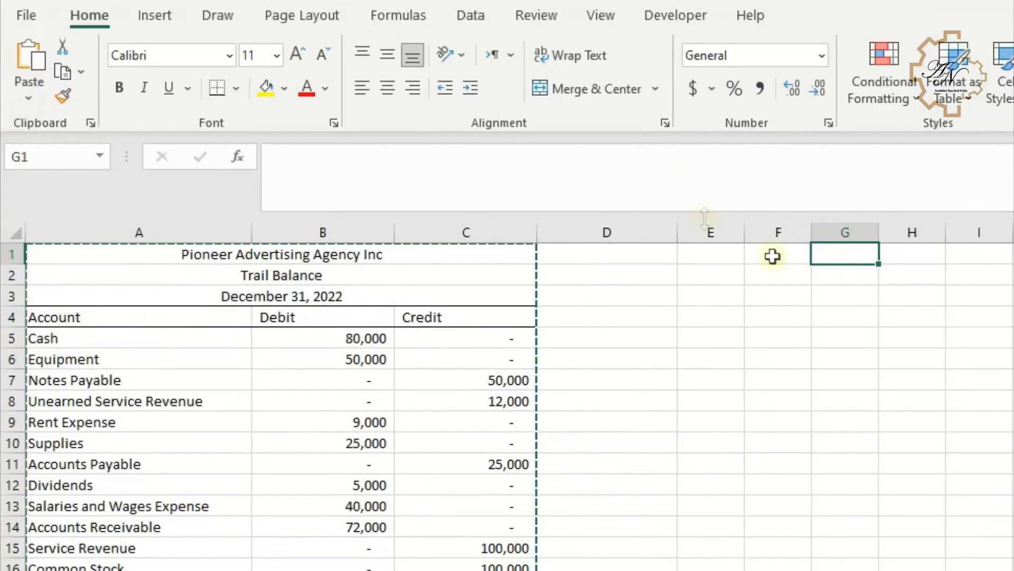
right_click(840, 255)
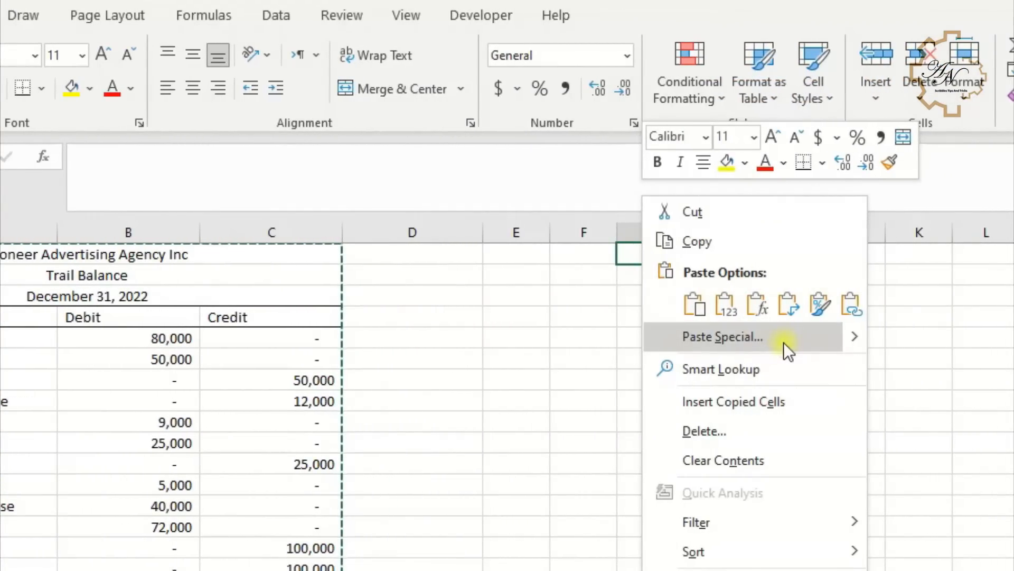
left_click(769, 340)
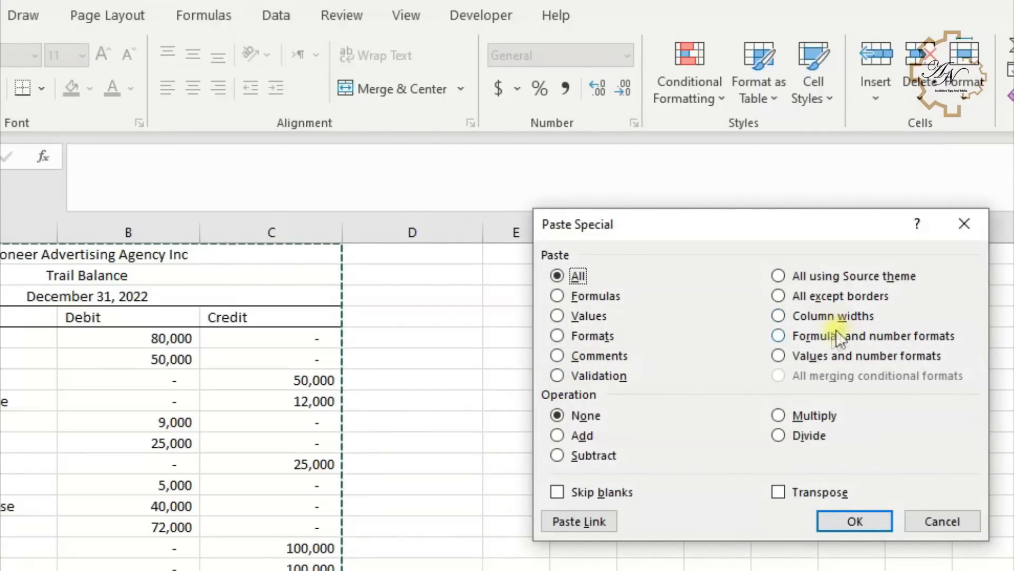
left_click(816, 317)
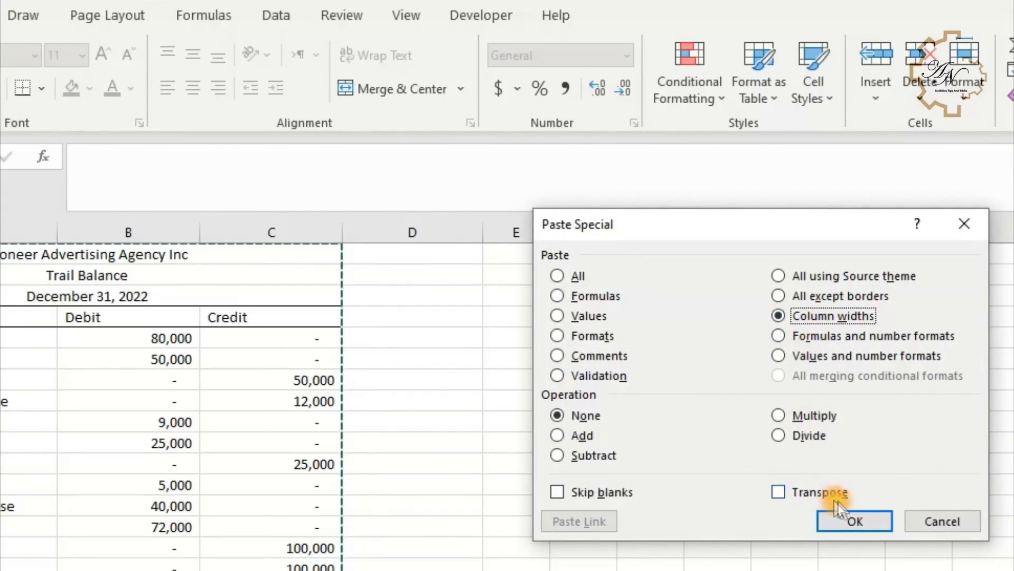
left_click(856, 518)
- Turn off the worksheet gridlines
left_click(761, 355)
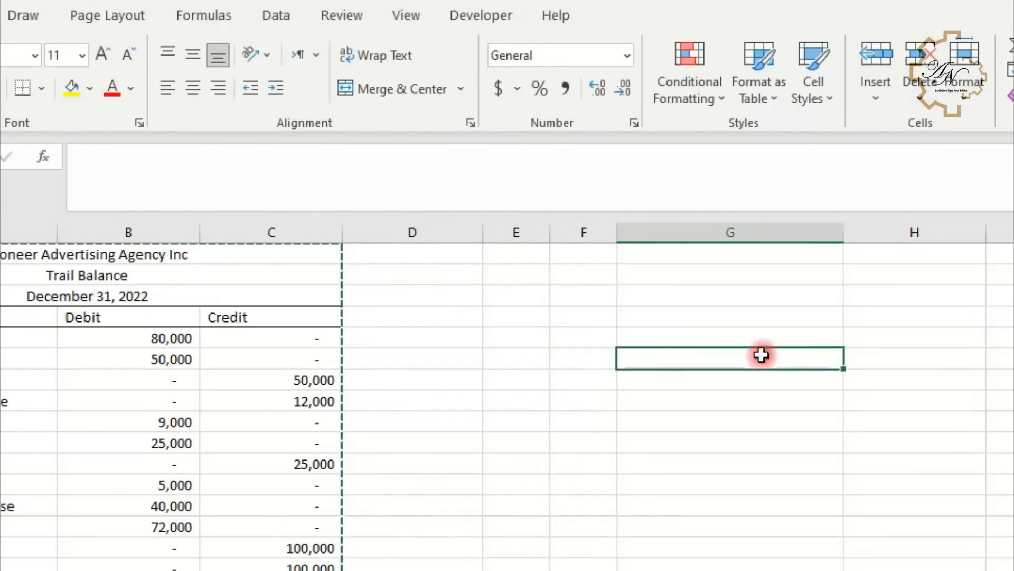
left_click(406, 15)
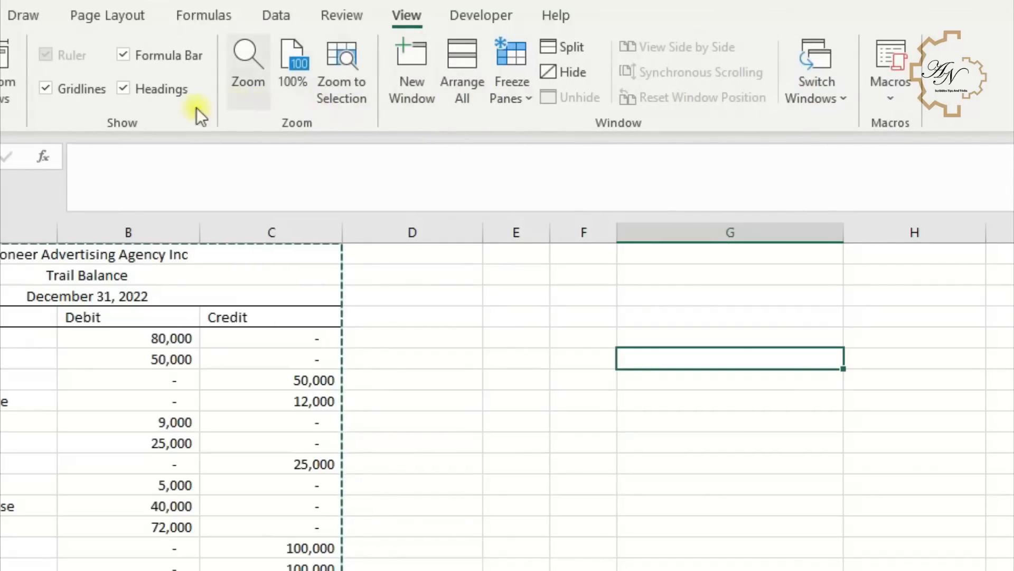
left_click(77, 88)
- Enter the label Totals in cell G4
left_click(607, 320)
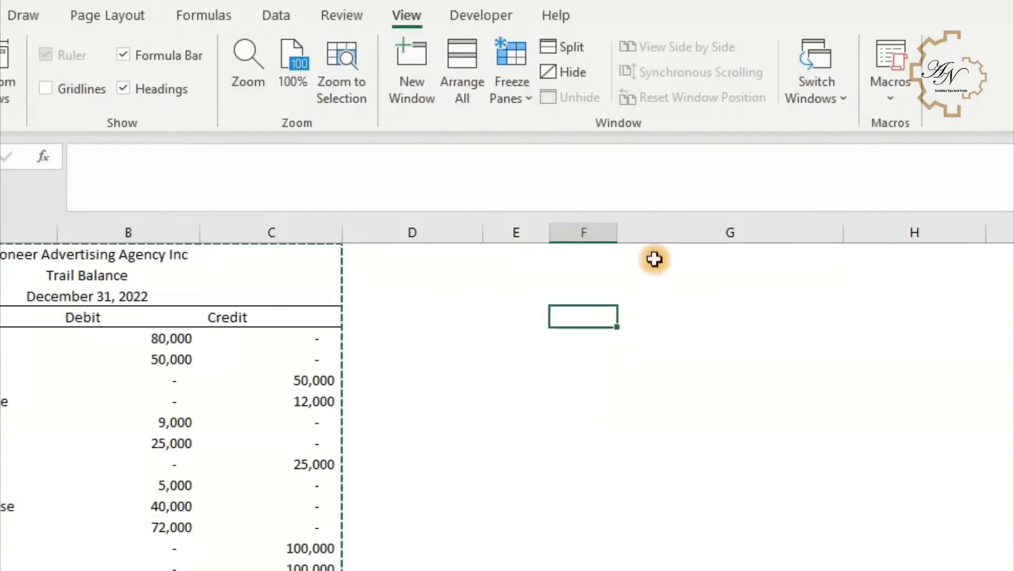
left_click(648, 323)
type("Totals")
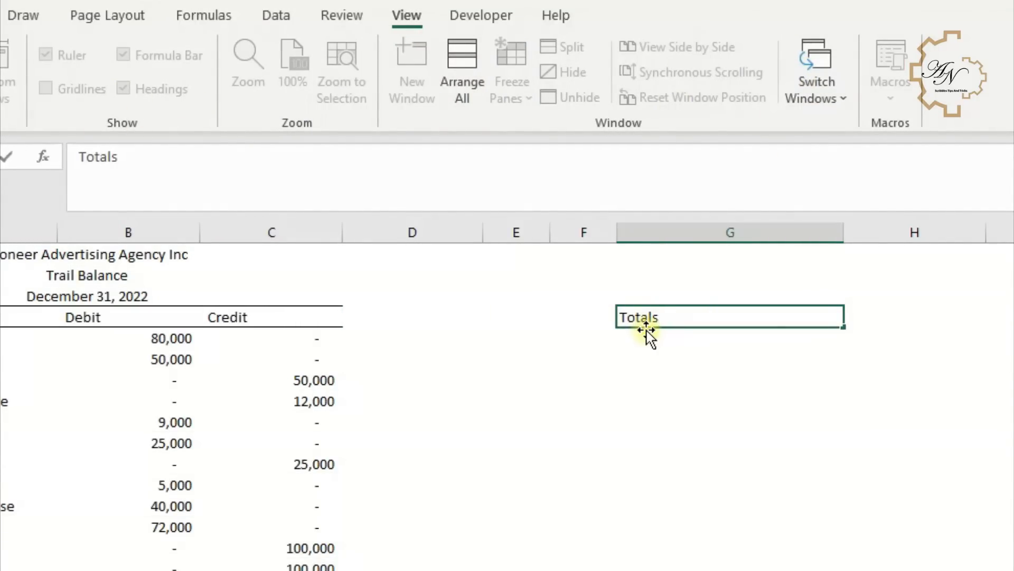
key("Tab")
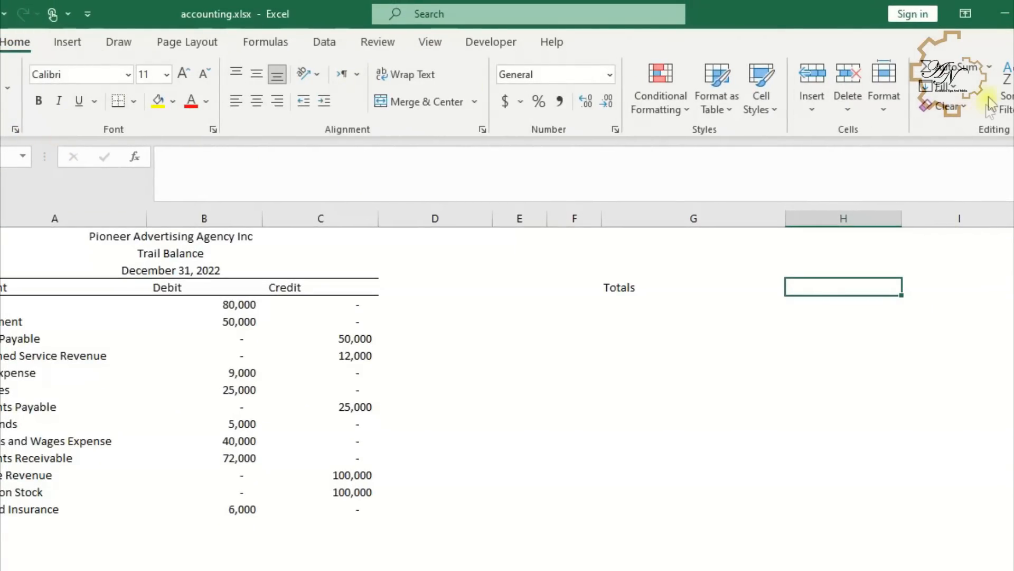
- Sum column B with =SUM(B:B) in H4 and fill the total across into I4
left_click(936, 67)
left_click(249, 219)
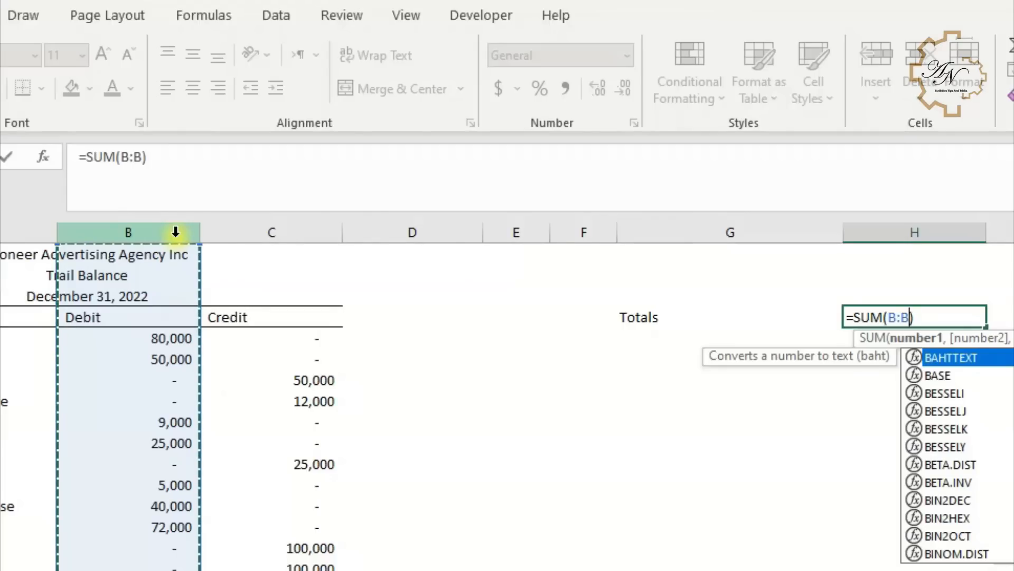
key("Return")
left_click(928, 321)
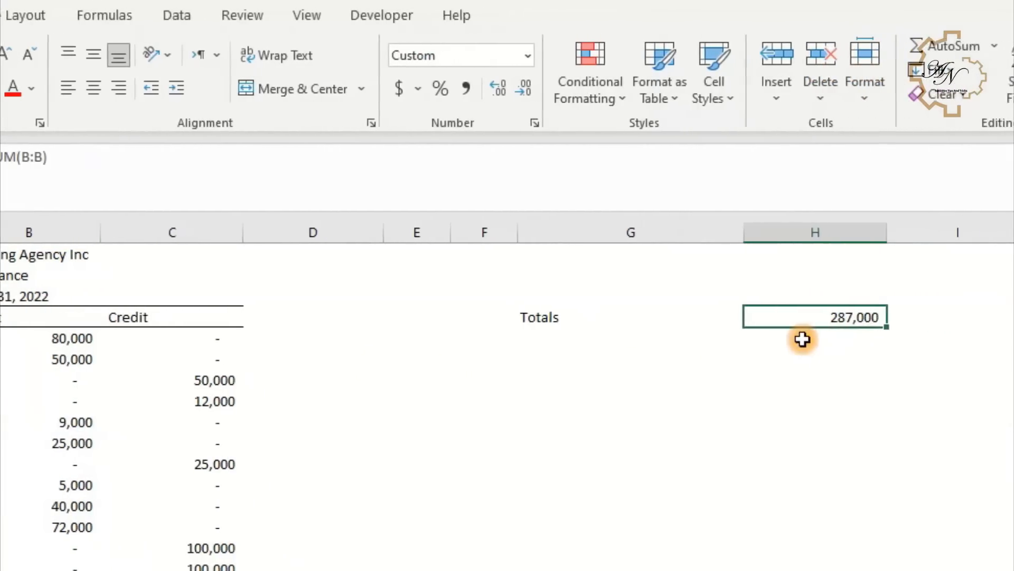
left_click_drag(839, 327, 912, 317)
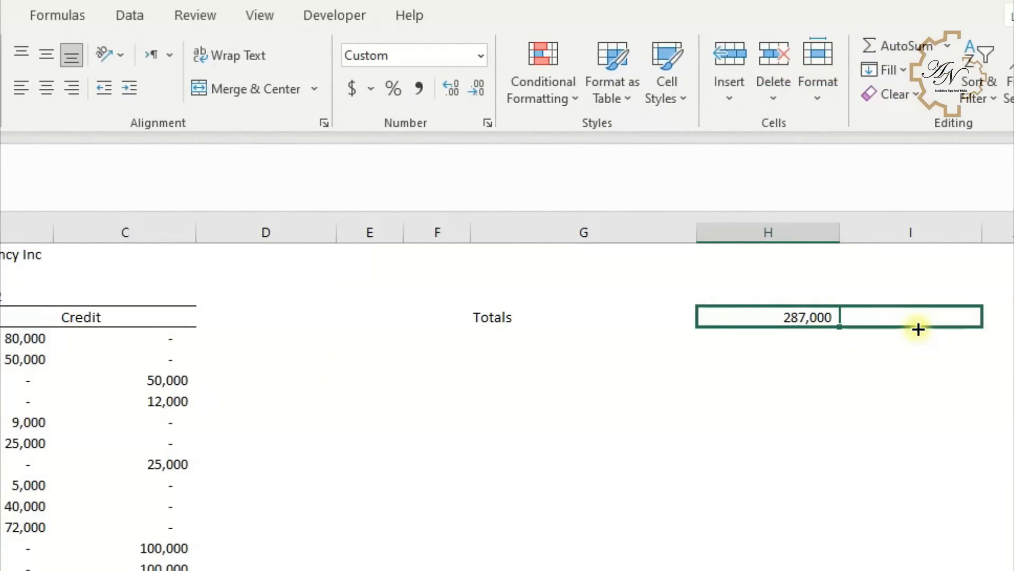
left_click(797, 317)
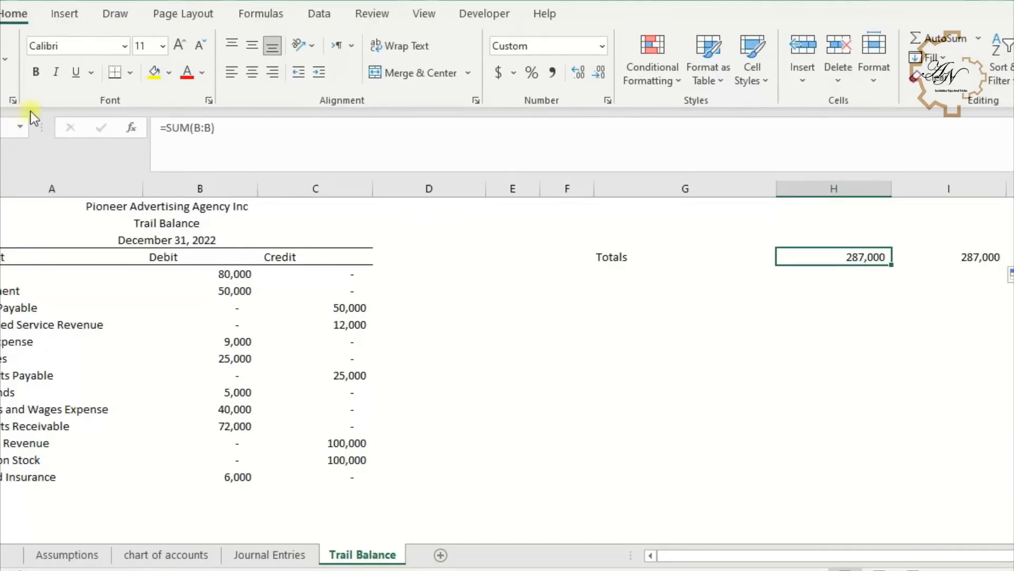
- Apply accounting borders beneath the totals in H4 and I4
left_click(91, 73)
left_click(104, 119)
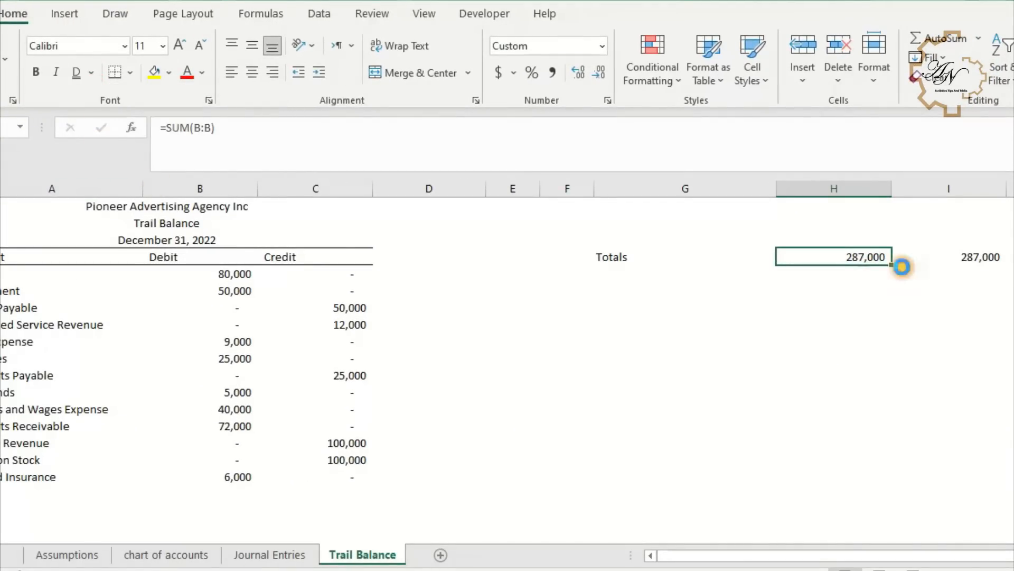
left_click(947, 254)
left_click(77, 74)
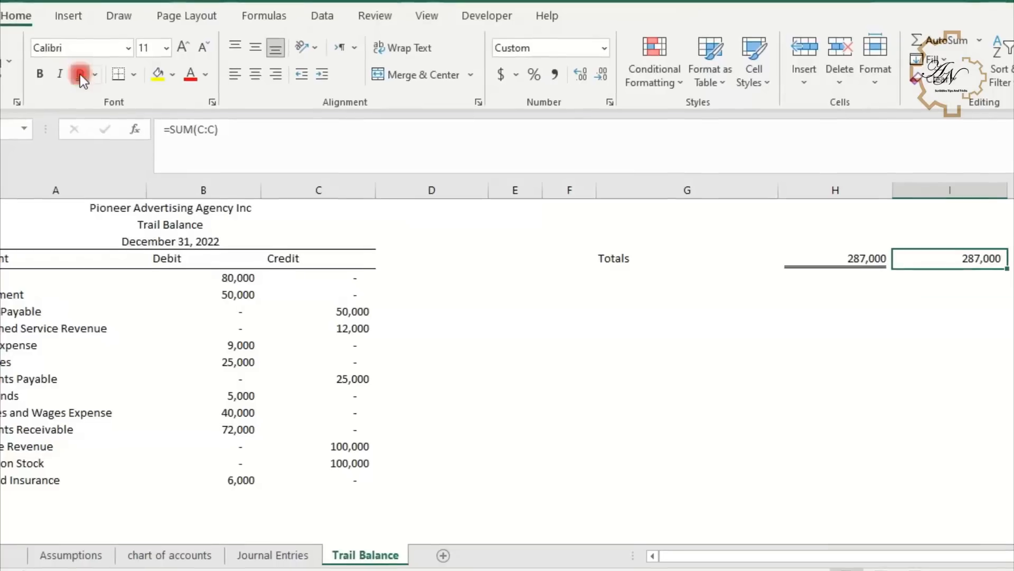
left_click(834, 295)
left_click(857, 244)
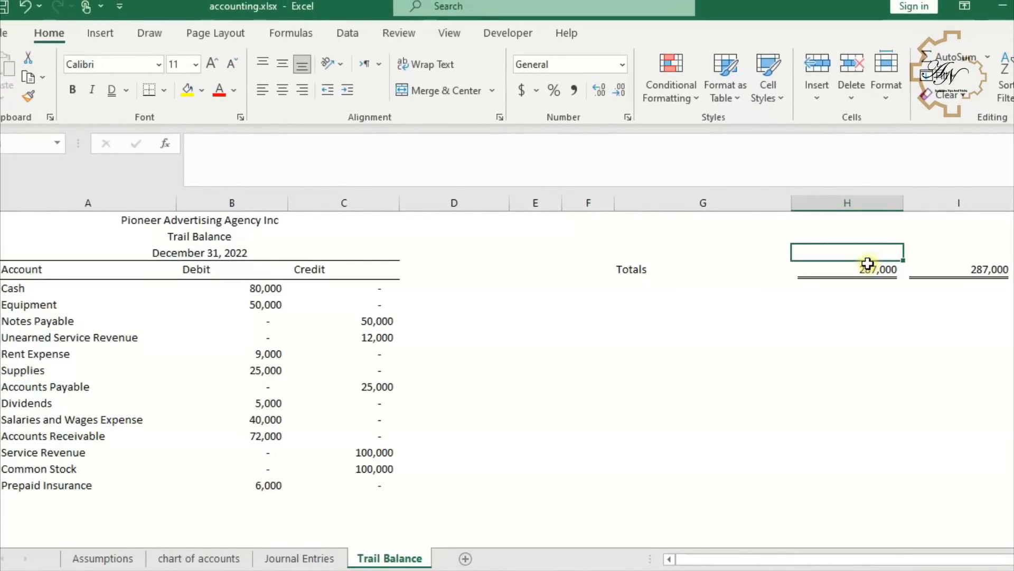
- Give the totals in H4:I4 a double underline and add a bottom border beneath H3:I3
double_click(945, 252)
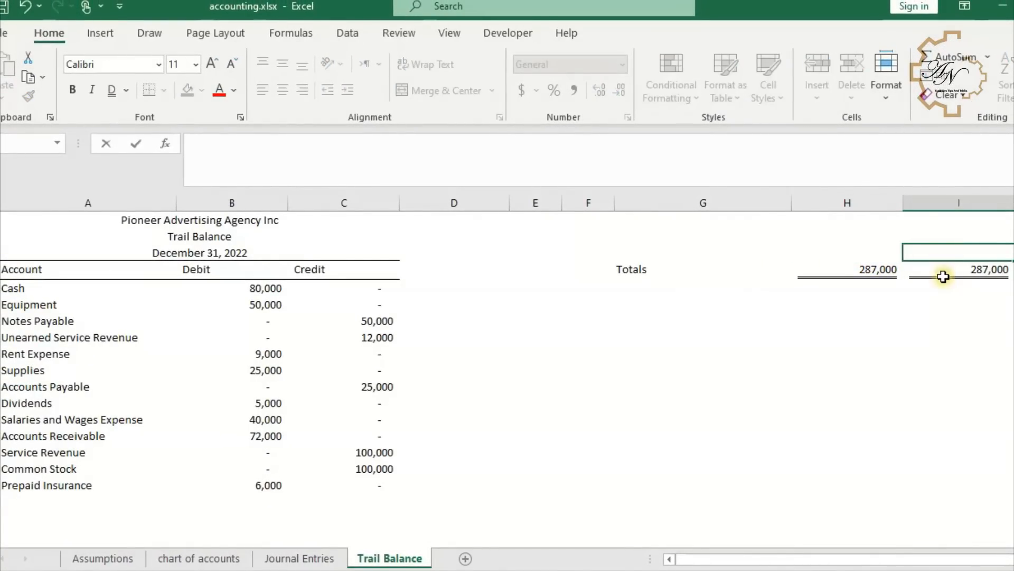
left_click(944, 277)
left_click_drag(871, 271, 937, 271)
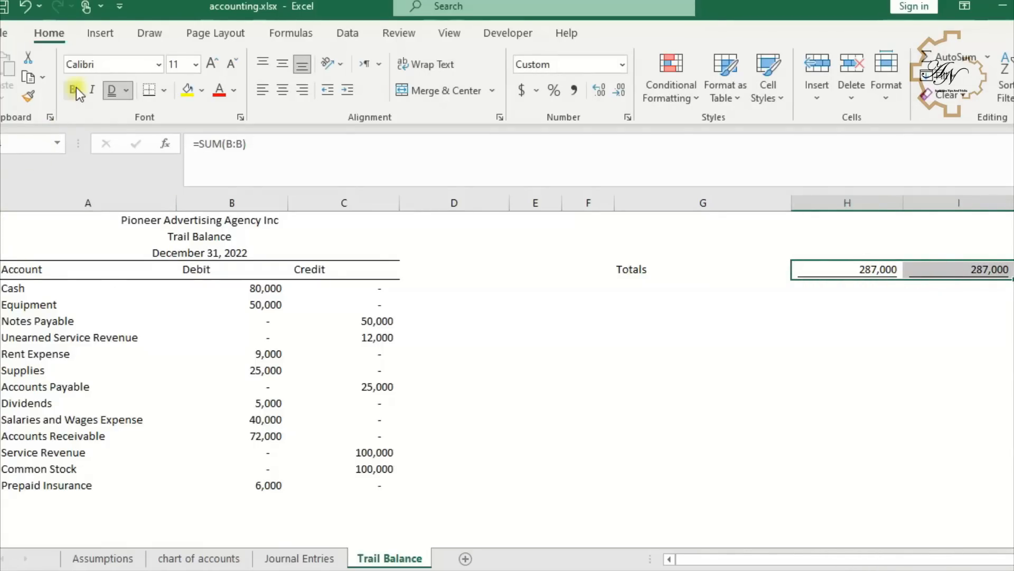
left_click(27, 94)
left_click(846, 253)
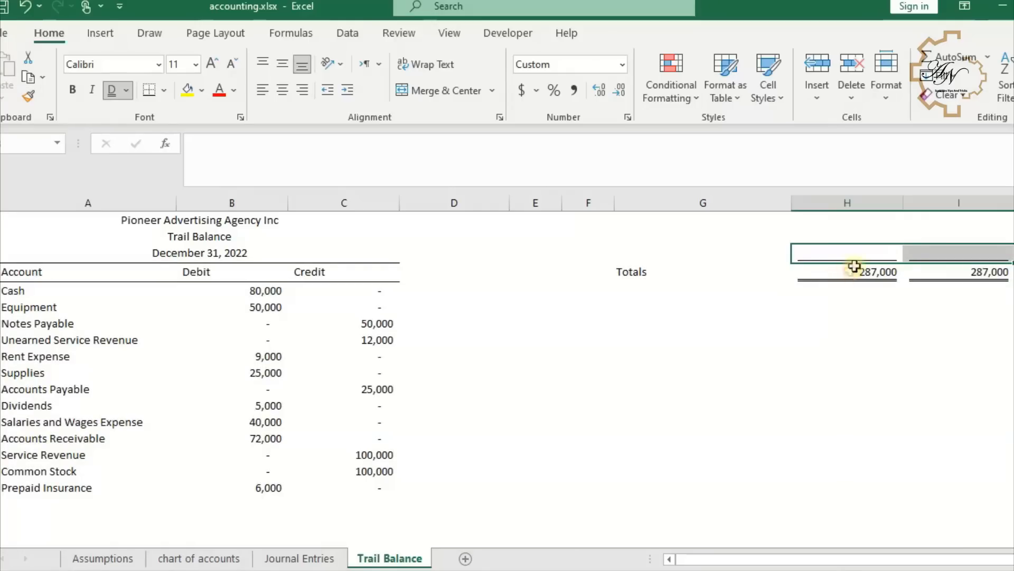
left_click(129, 90)
left_click(139, 109)
- Add the Camera command from Commands Not in the Ribbon to the Quick Access Toolbar
left_click(777, 322)
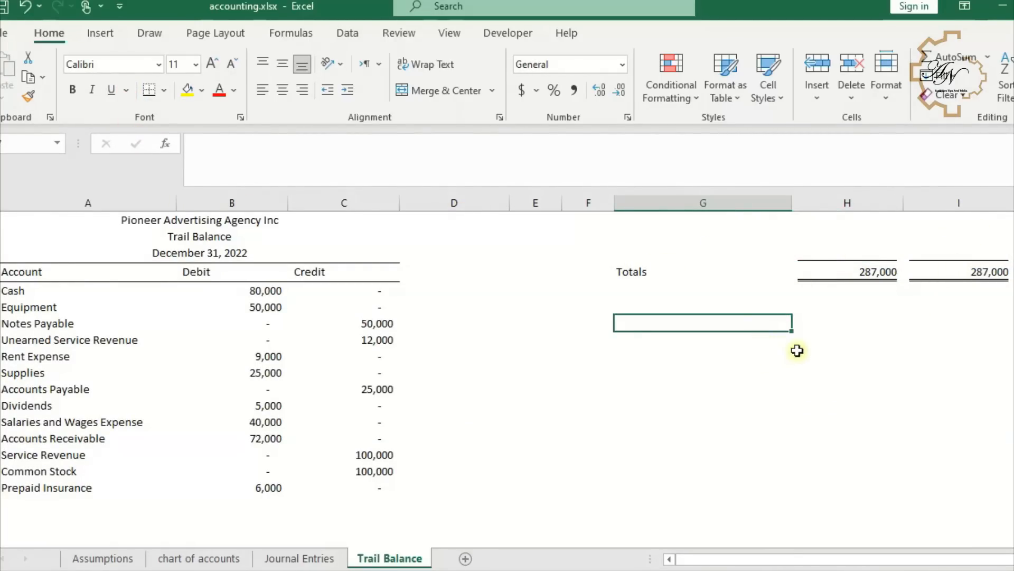
left_click(671, 350)
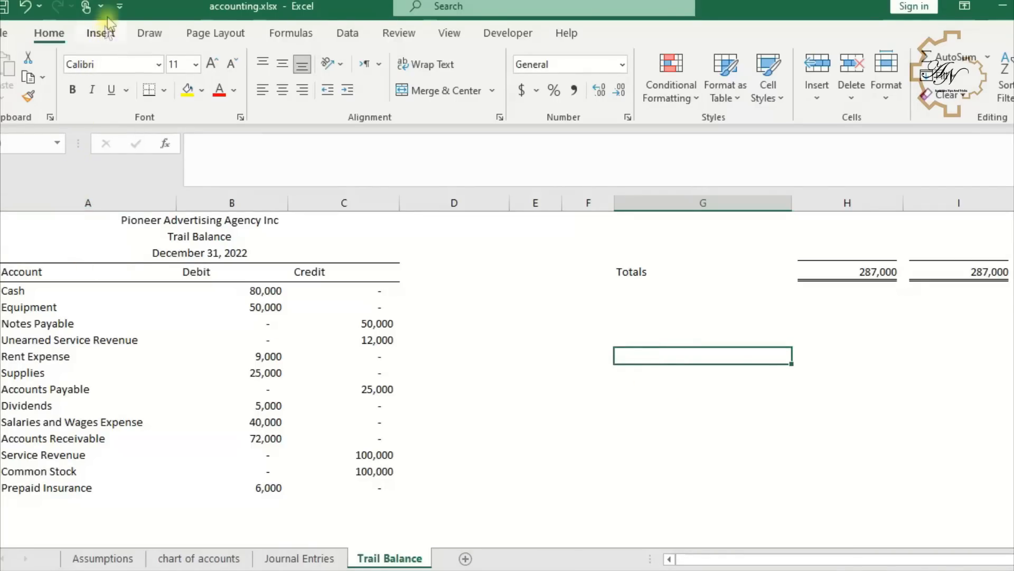
left_click(120, 5)
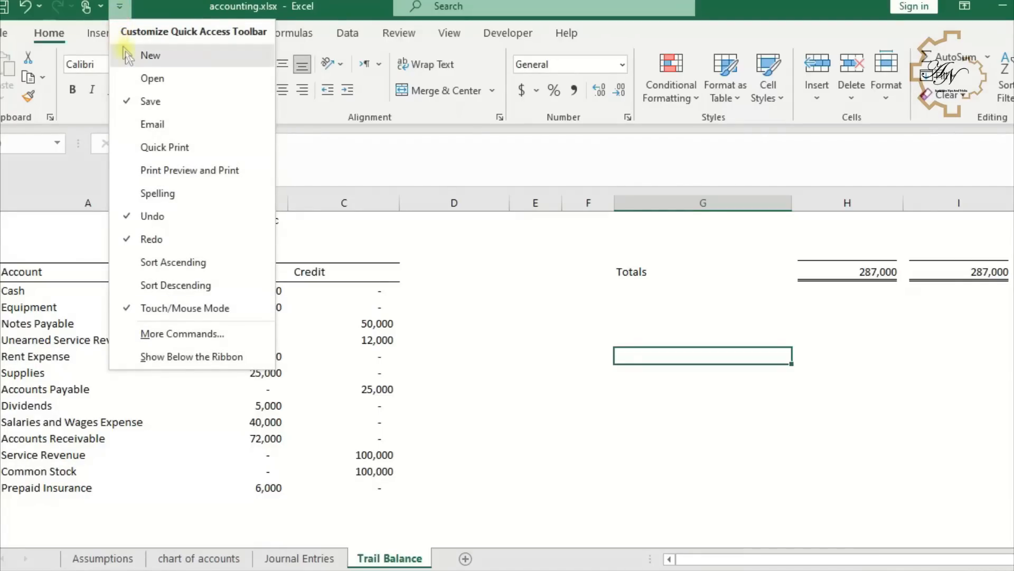
left_click(201, 332)
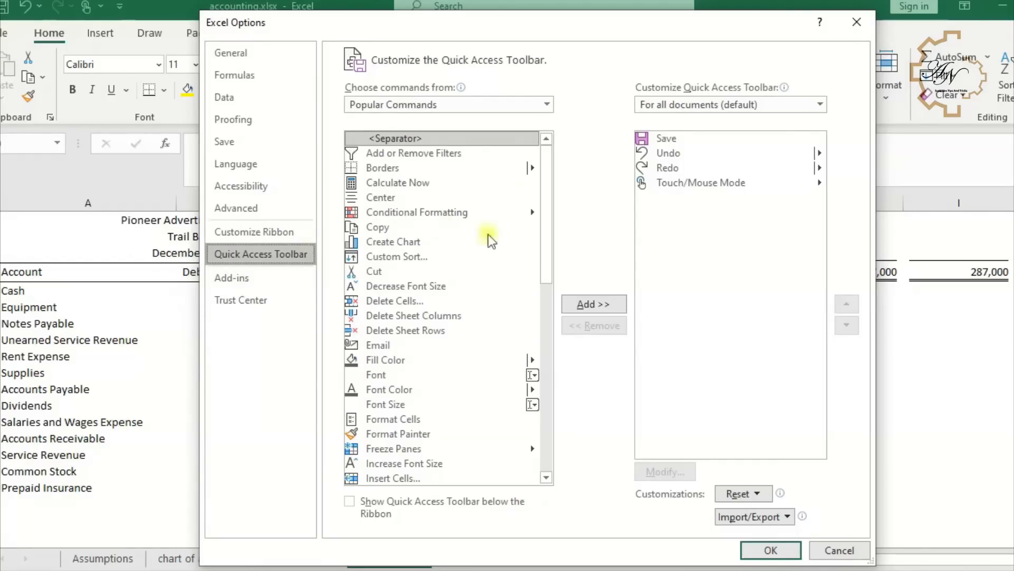
left_click(527, 104)
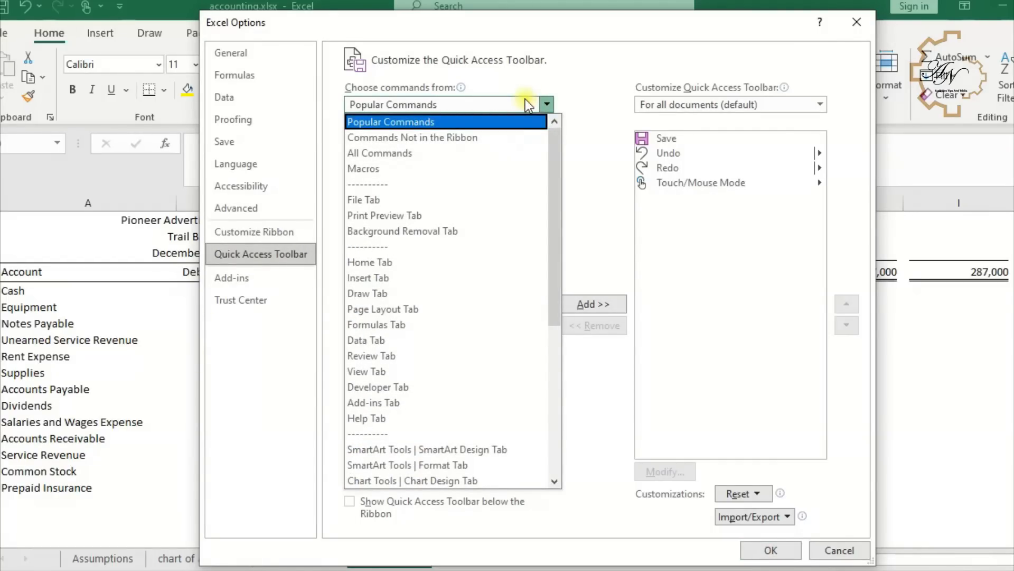
left_click(514, 139)
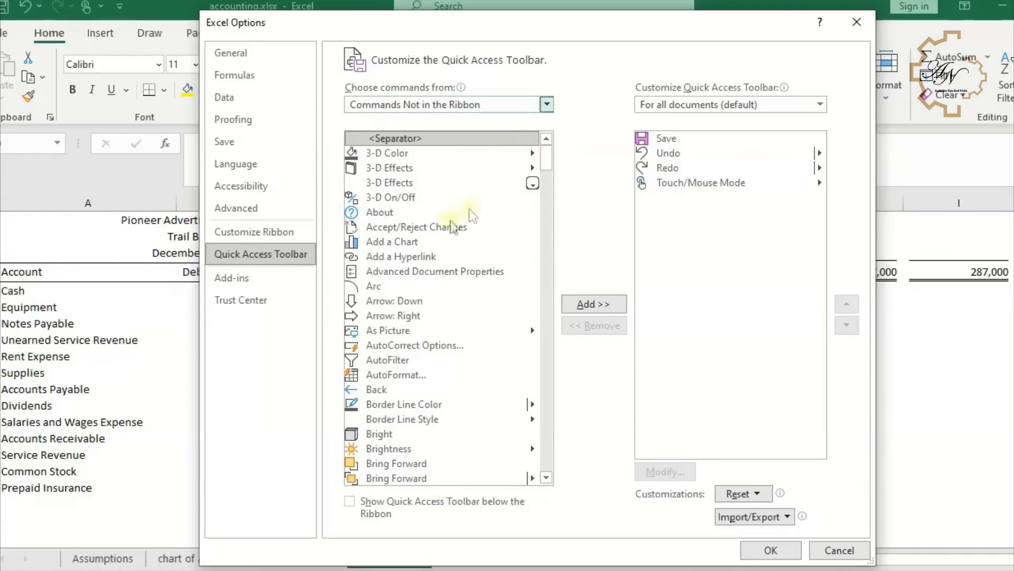
scroll(417, 296, "down", 4)
left_click(389, 389)
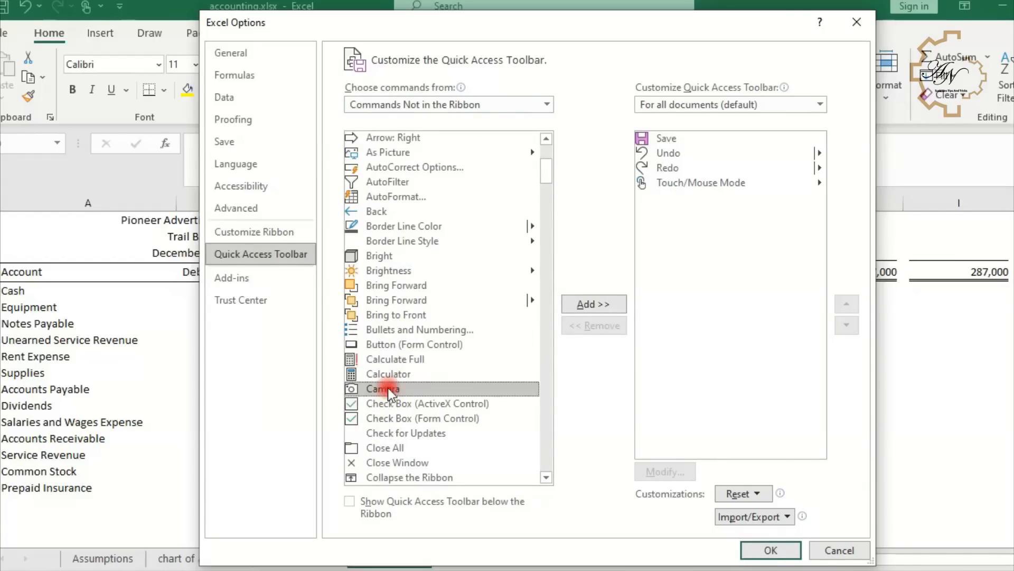
left_click(591, 307)
left_click(763, 550)
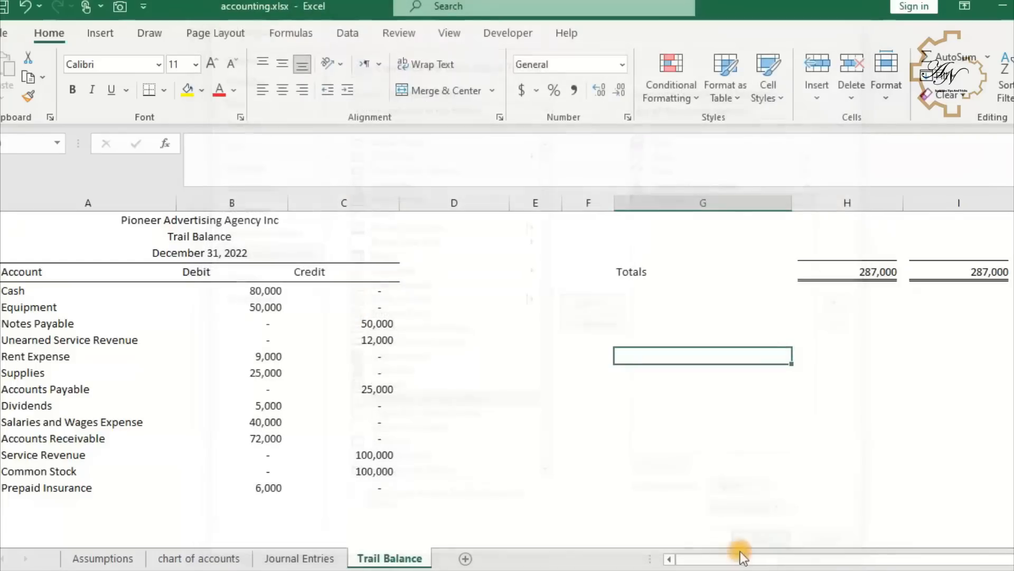
- Capture G3:I5 with the Camera tool and place the linked picture below the trial balance at row 18
left_click_drag(591, 249, 601, 273)
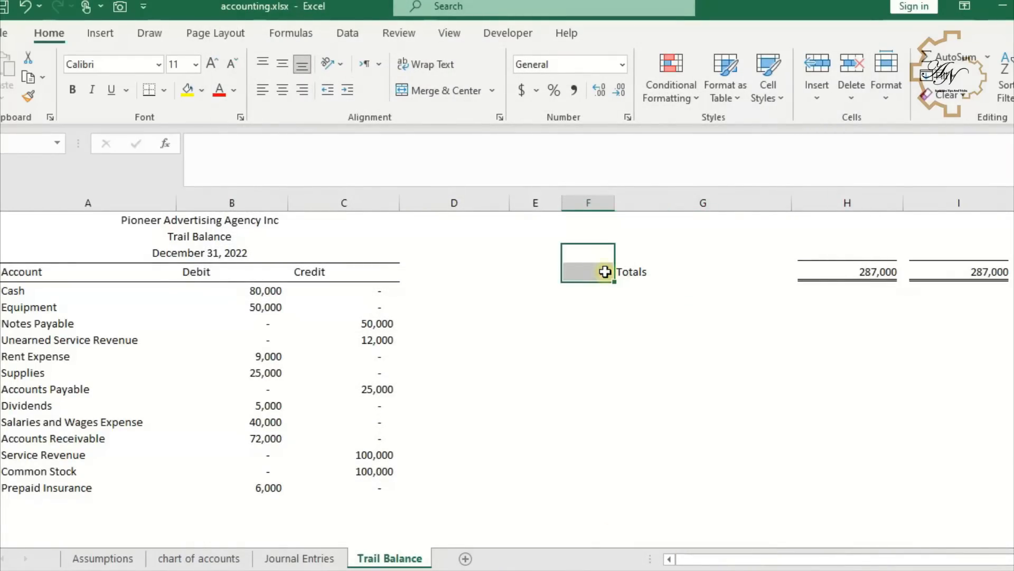
left_click(630, 269)
left_click_drag(632, 248, 987, 290)
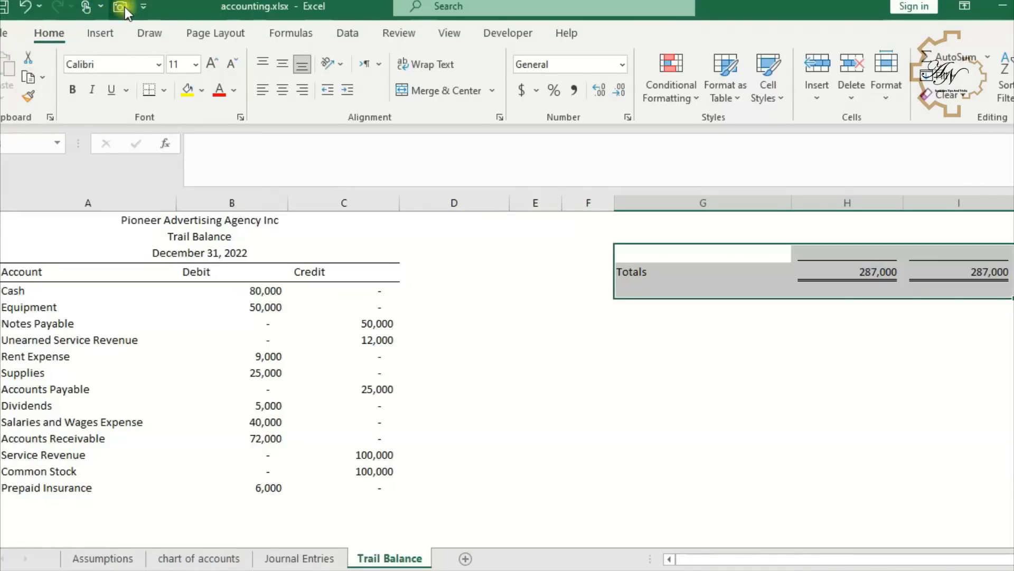
key("ctrl+c")
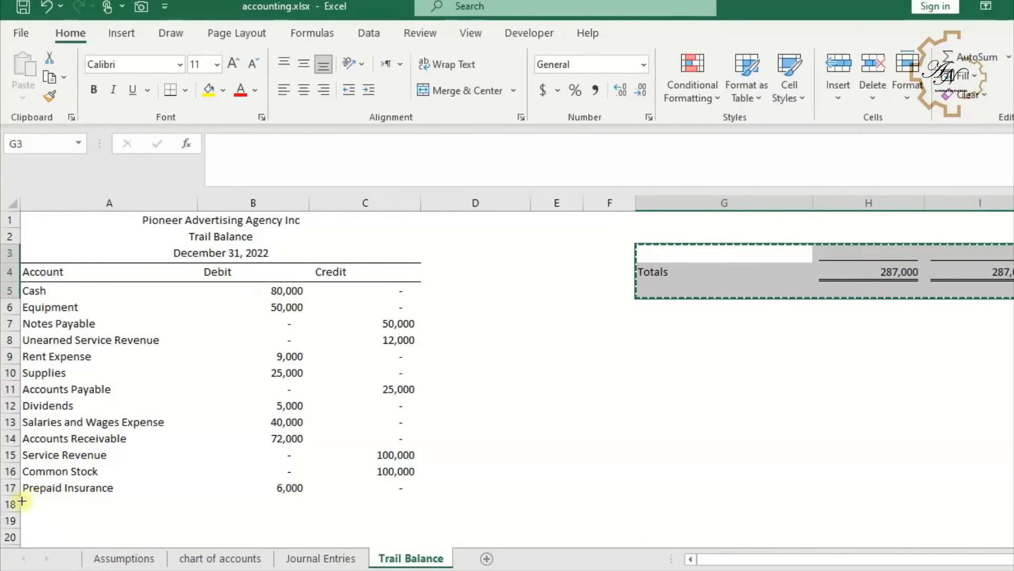
left_click(14, 503)
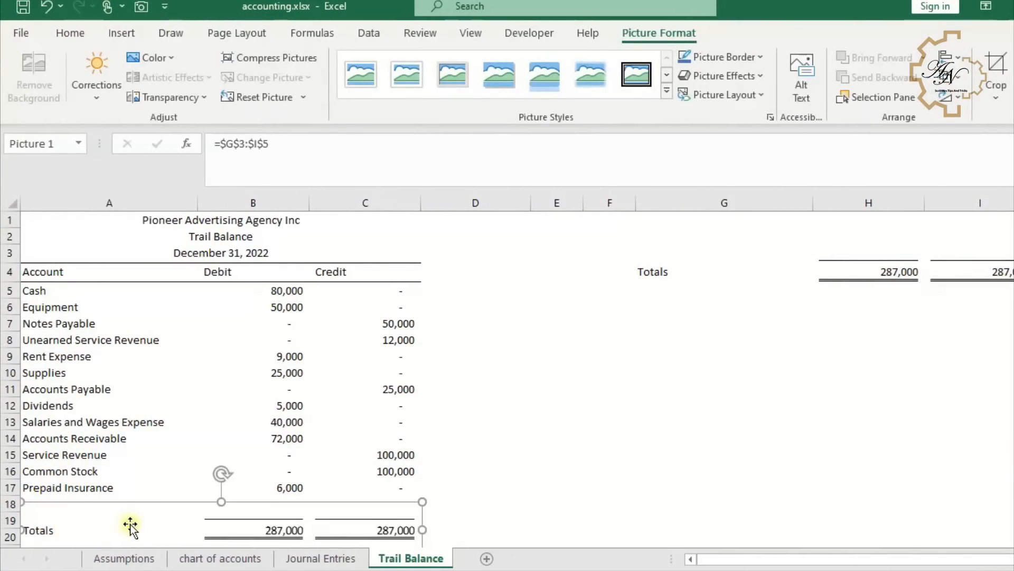
- Make the Totals row G4:I4 bold
scroll(101, 515, "down", 2)
scroll(113, 442, "up", 2)
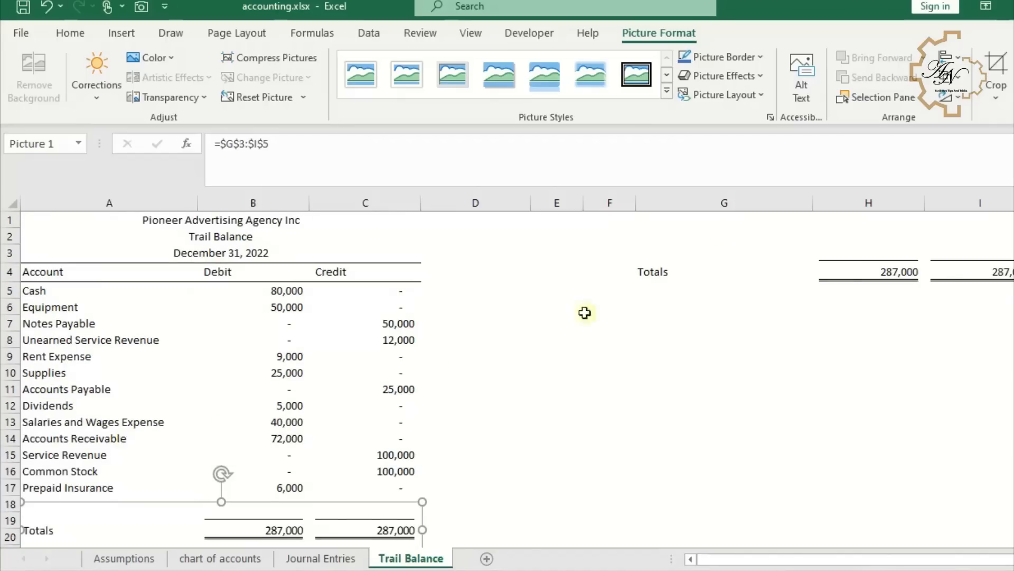
left_click_drag(683, 261, 961, 264)
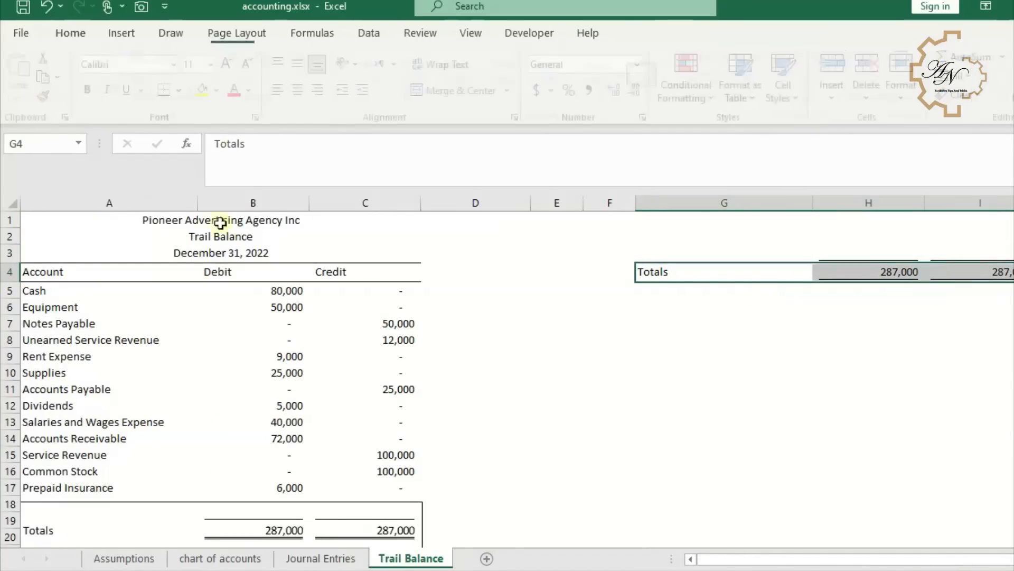
left_click(91, 88)
scroll(174, 363, "down", 1)
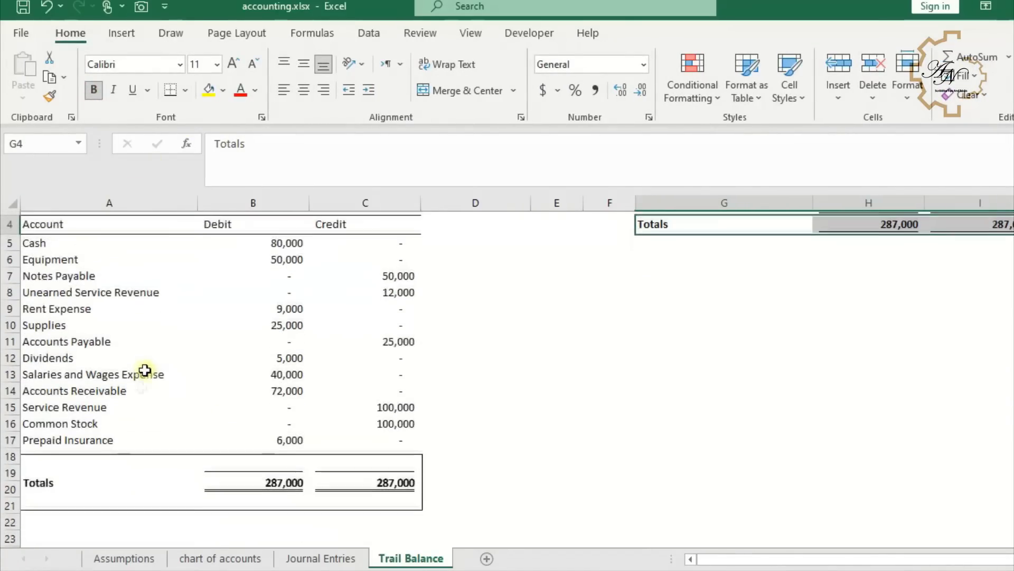
- Set the camera picture's border colour to white
left_click(159, 480)
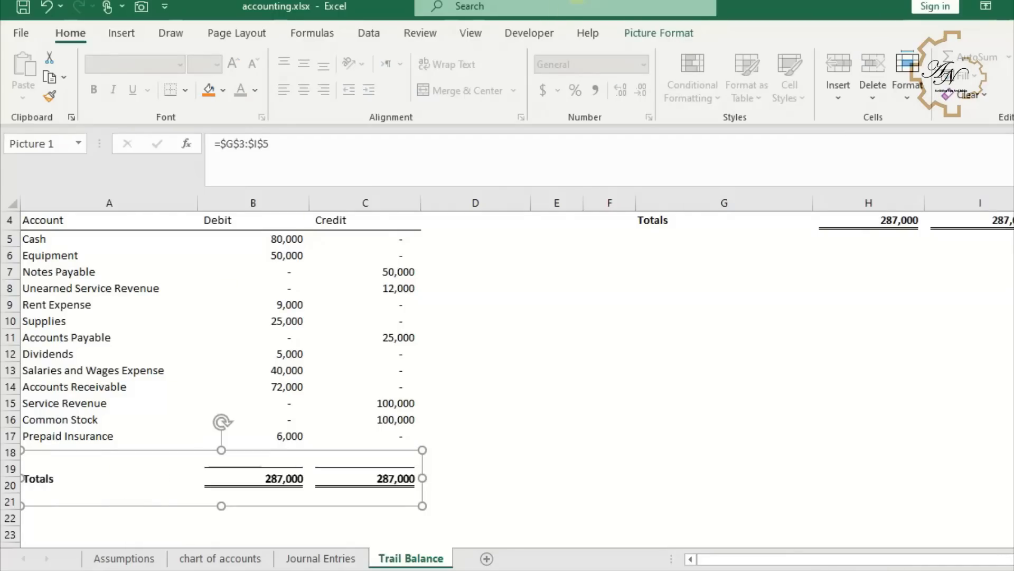
left_click(657, 33)
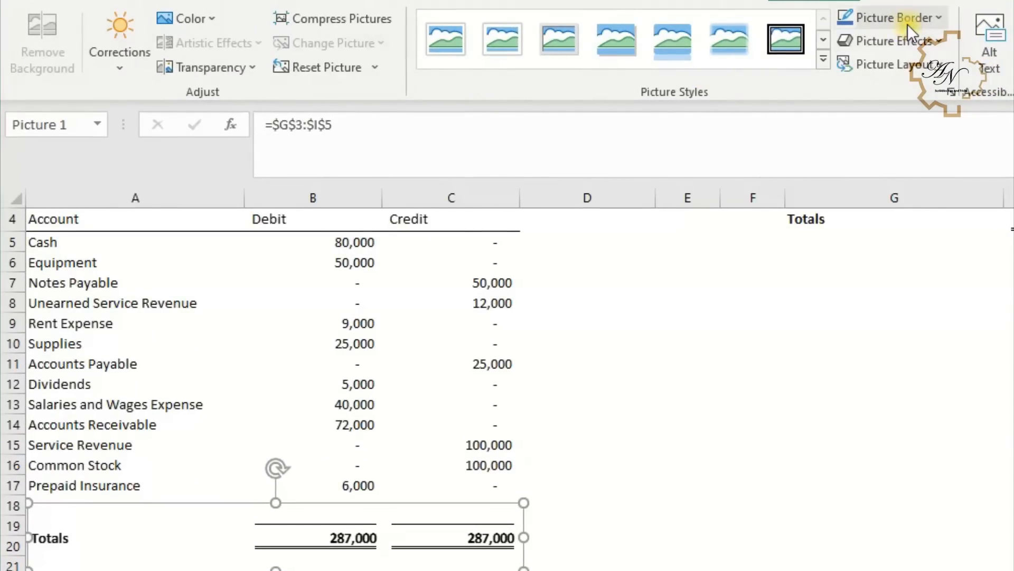
left_click(908, 24)
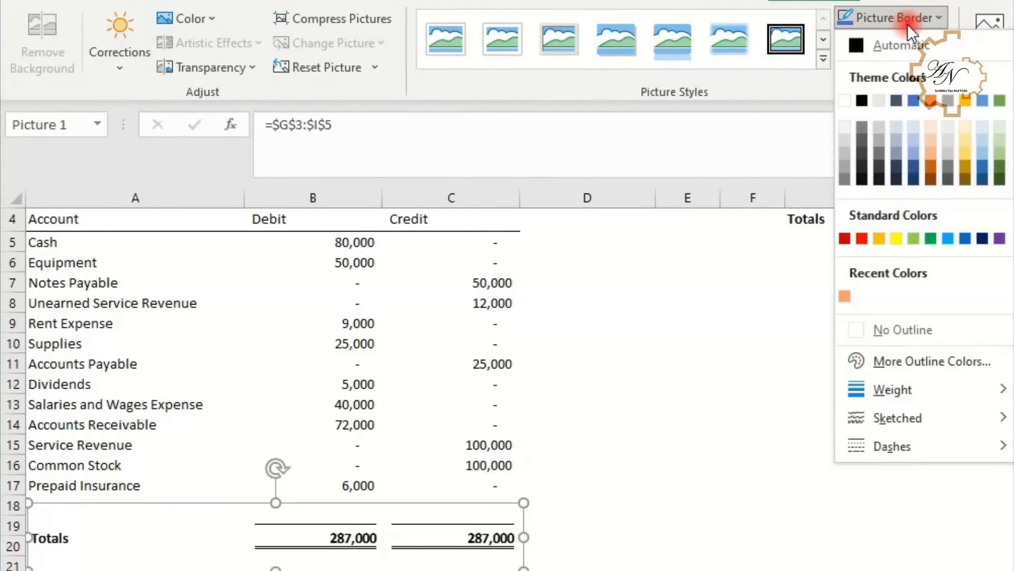
left_click(845, 102)
left_click(636, 316)
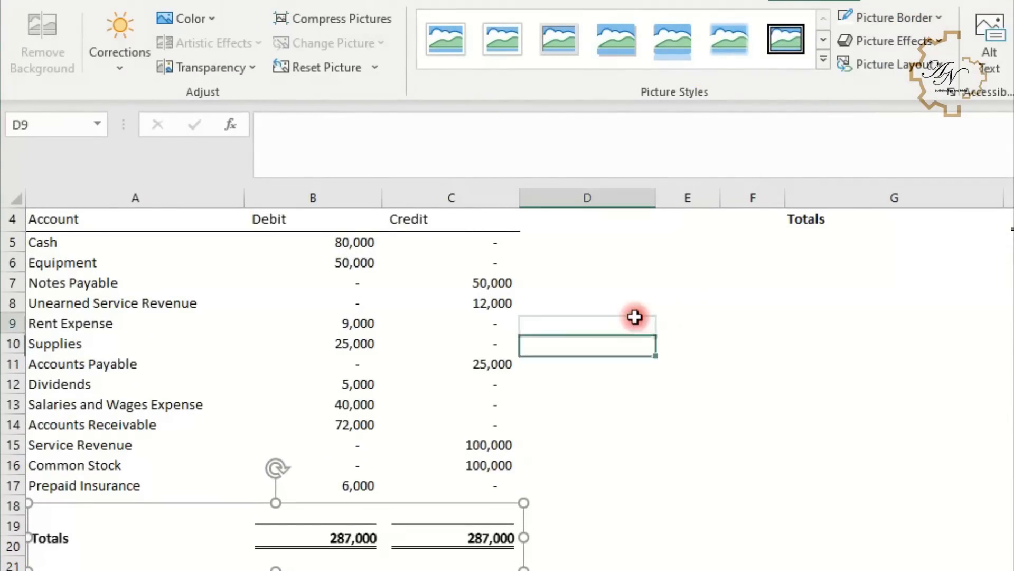
- Nudge the totals picture slightly so it sits aligned under the table
left_click(489, 544)
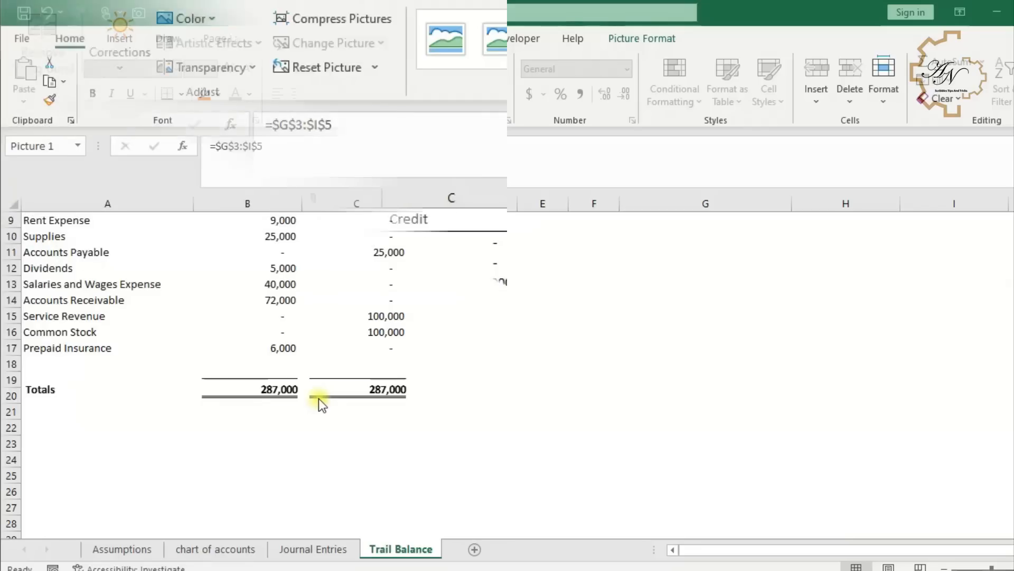
left_click(337, 406)
mouse_move(338, 393)
left_mouse_down()
mouse_move(334, 415)
mouse_move(335, 392)
mouse_move(335, 401)
left_mouse_up()
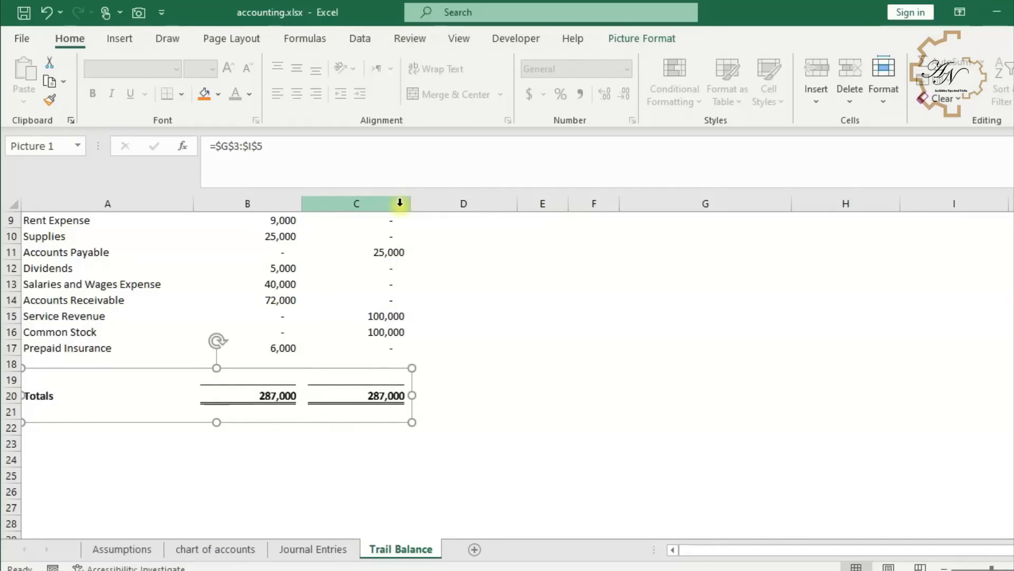
- Set the print area to columns A through C and open the print preview
left_click_drag(400, 203, 68, 207)
scroll(181, 244, "up", 3)
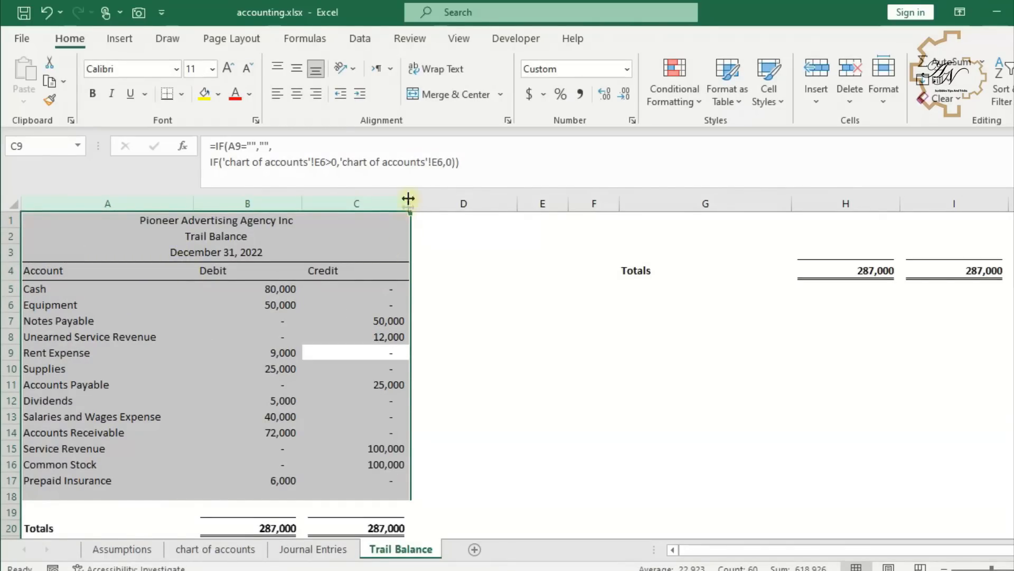
left_click(233, 43)
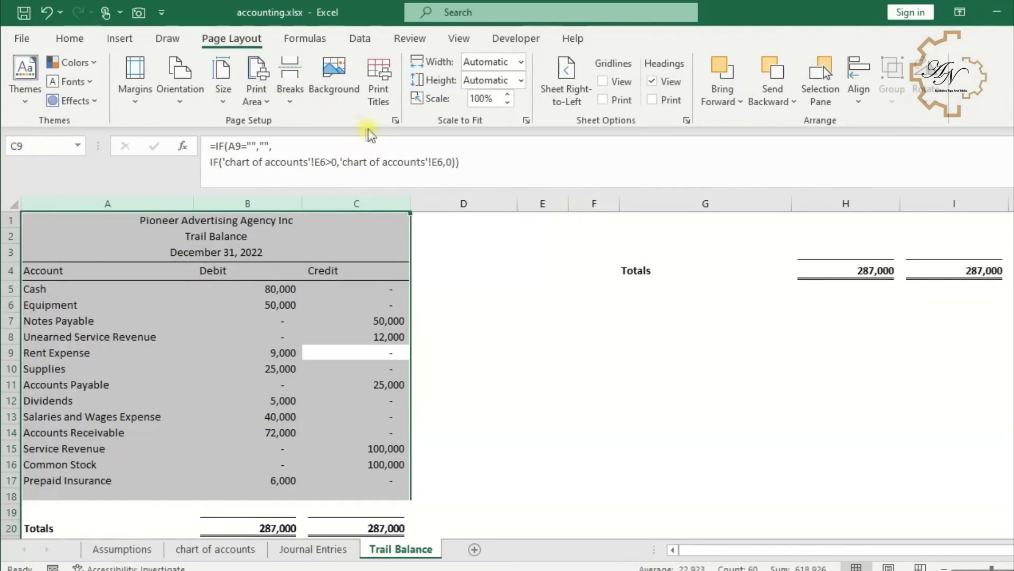
left_click(262, 103)
left_click(271, 123)
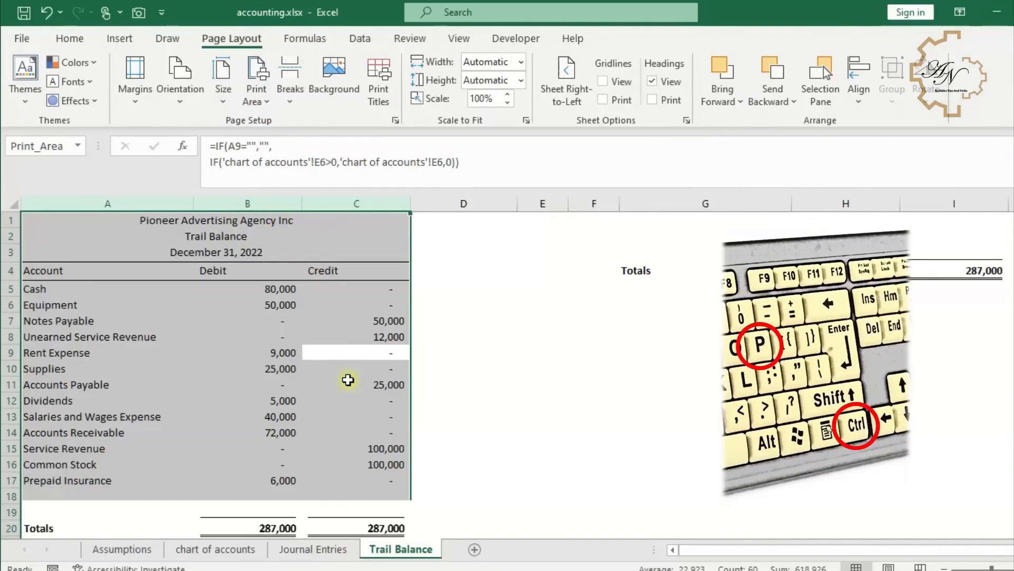
key("ctrl+p")
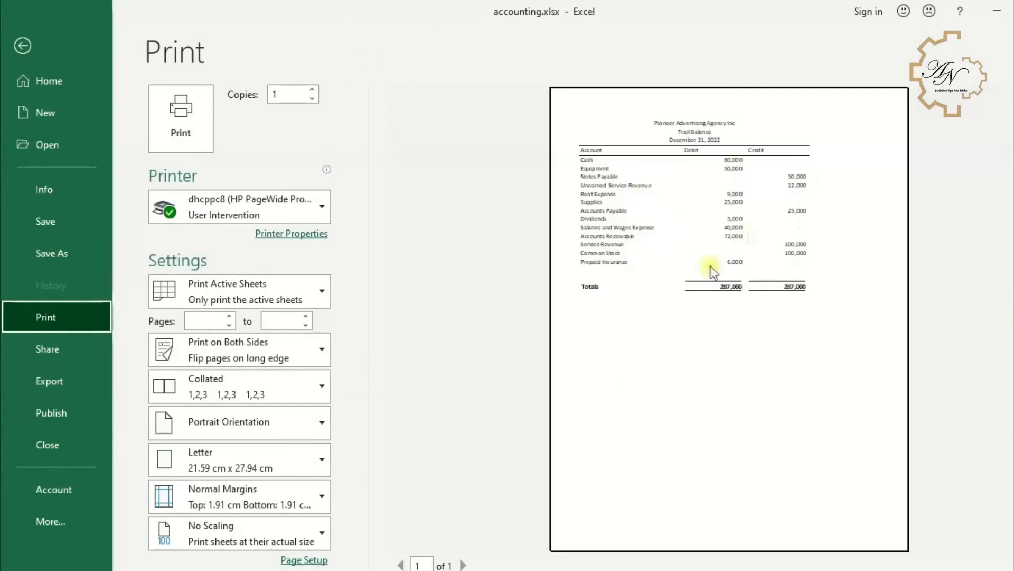
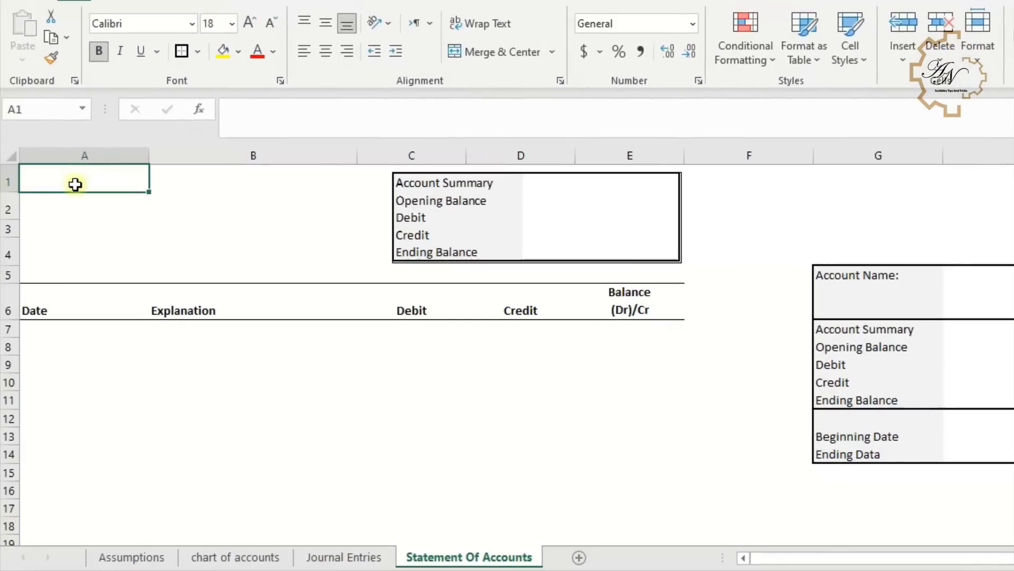
- Link cell A1 of the Statement Of Accounts sheet to the company name on the Assumptions sheet
type("=")
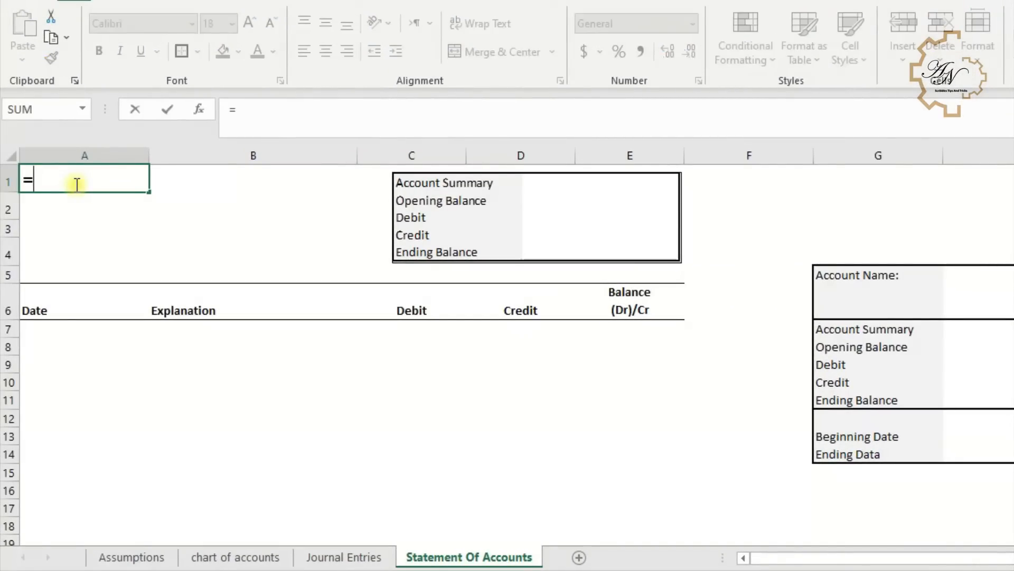
left_click(156, 559)
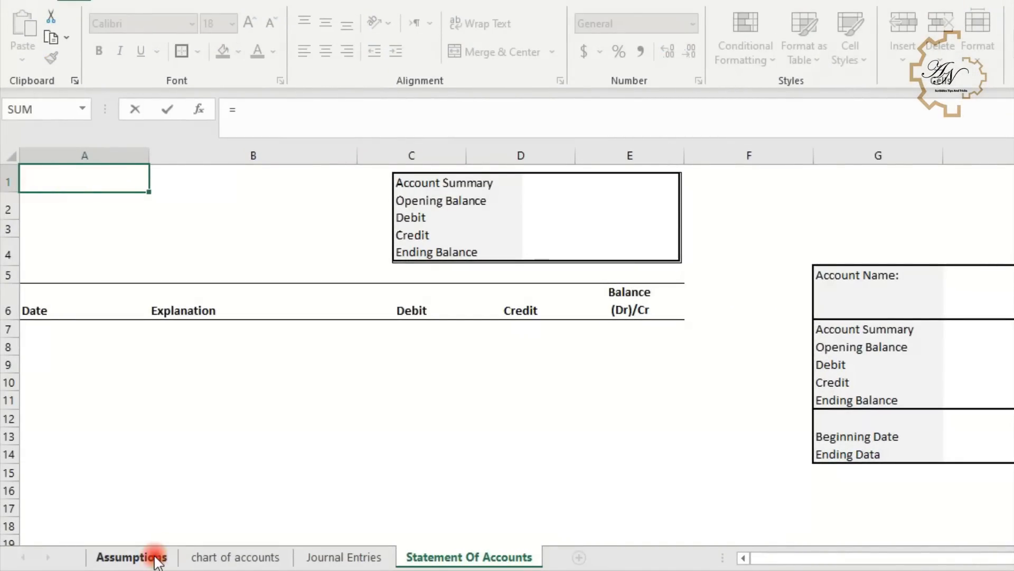
left_click(320, 180)
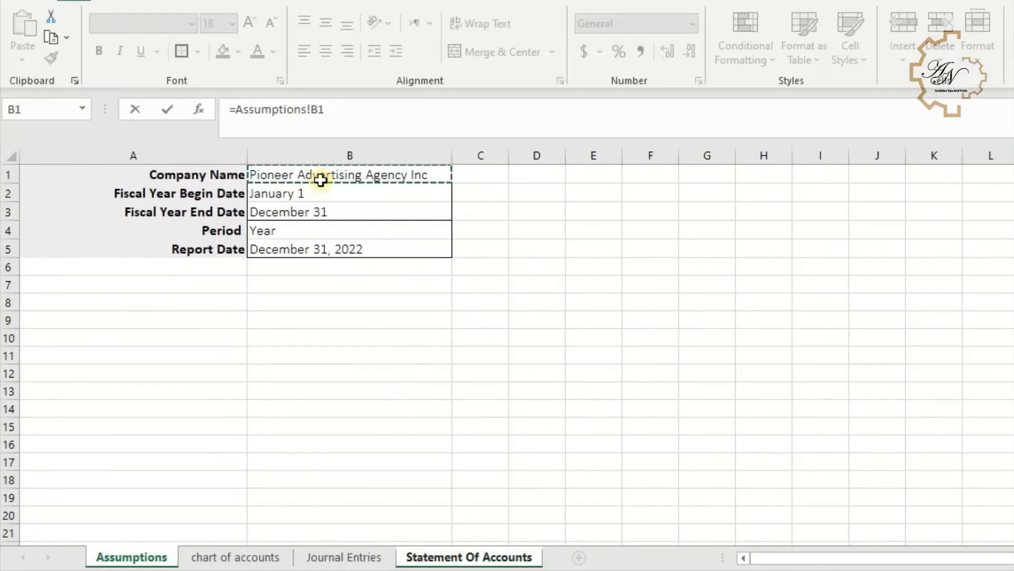
key("Return")
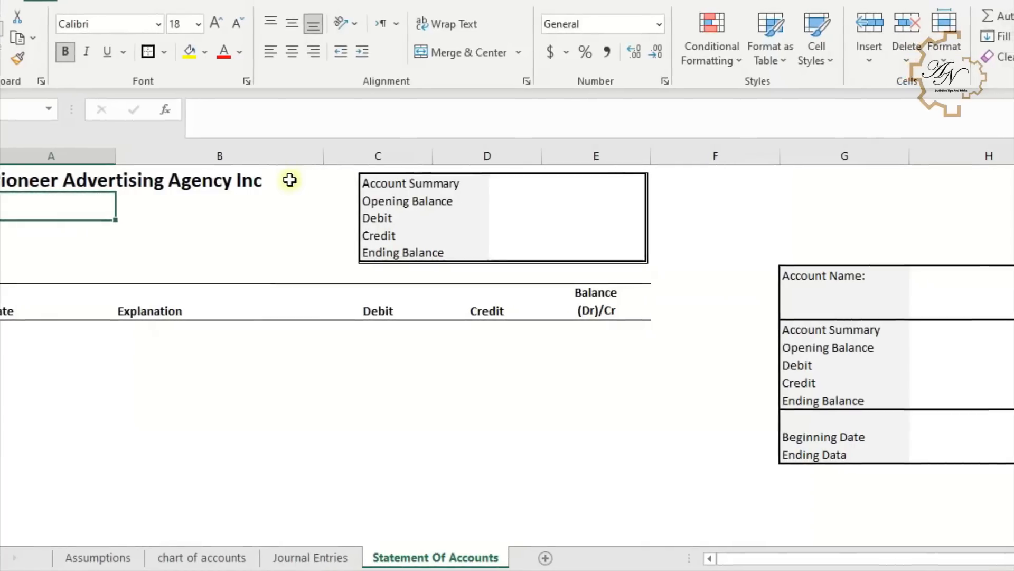
- Choose Equipment as the account name in the statement's account dropdown
left_click(997, 281)
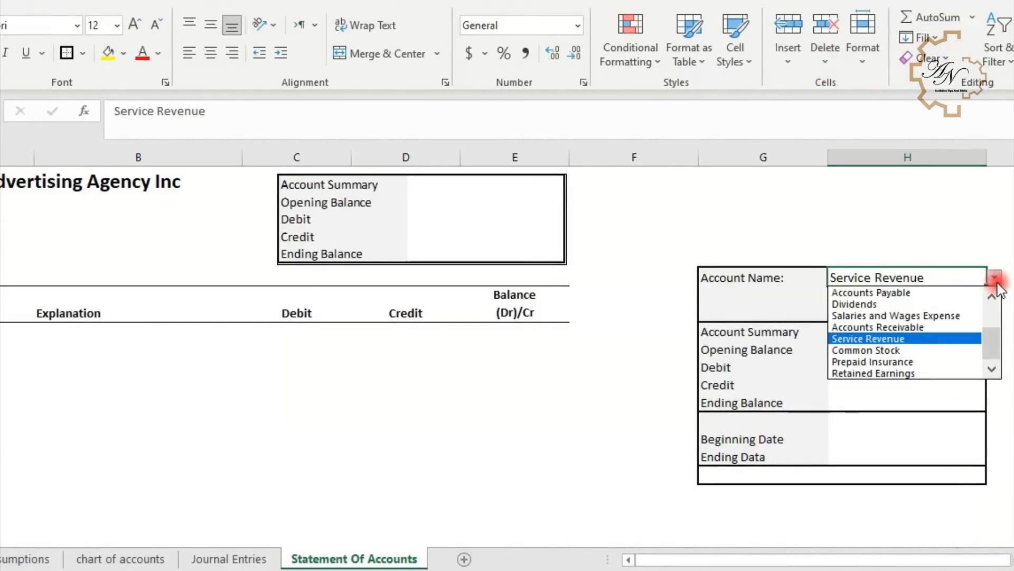
left_click(996, 330)
left_click(997, 283)
scroll(991, 307, "up", 2)
left_click(923, 312)
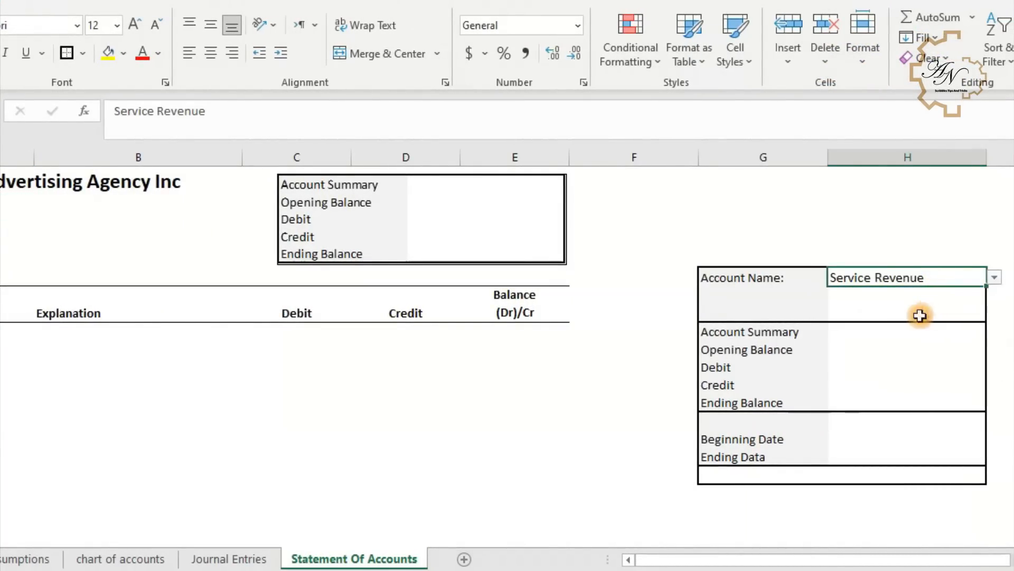
left_click(993, 280)
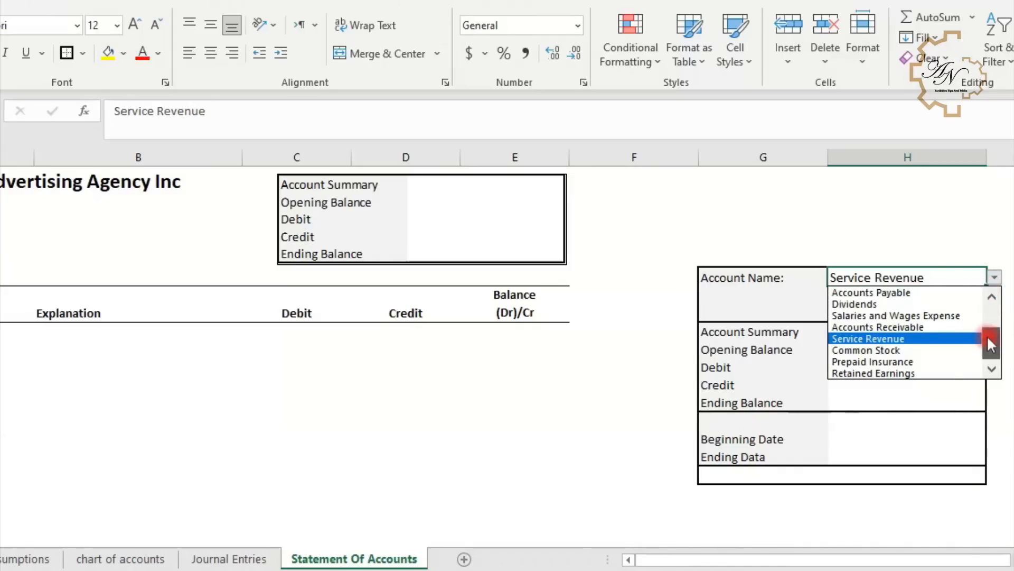
left_click_drag(989, 344, 989, 288)
left_click(915, 304)
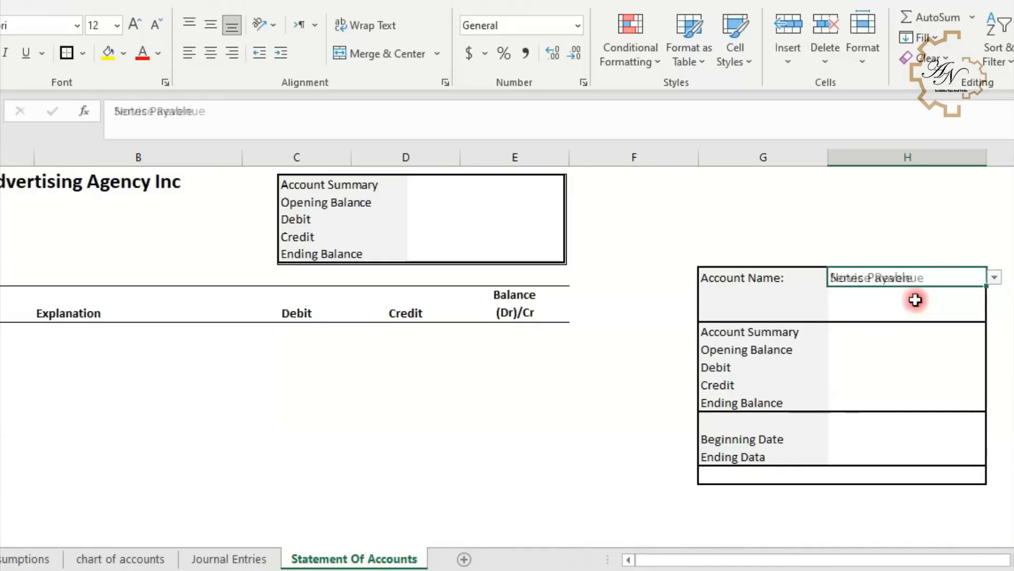
left_click(993, 277)
left_click(988, 299)
left_click(928, 295)
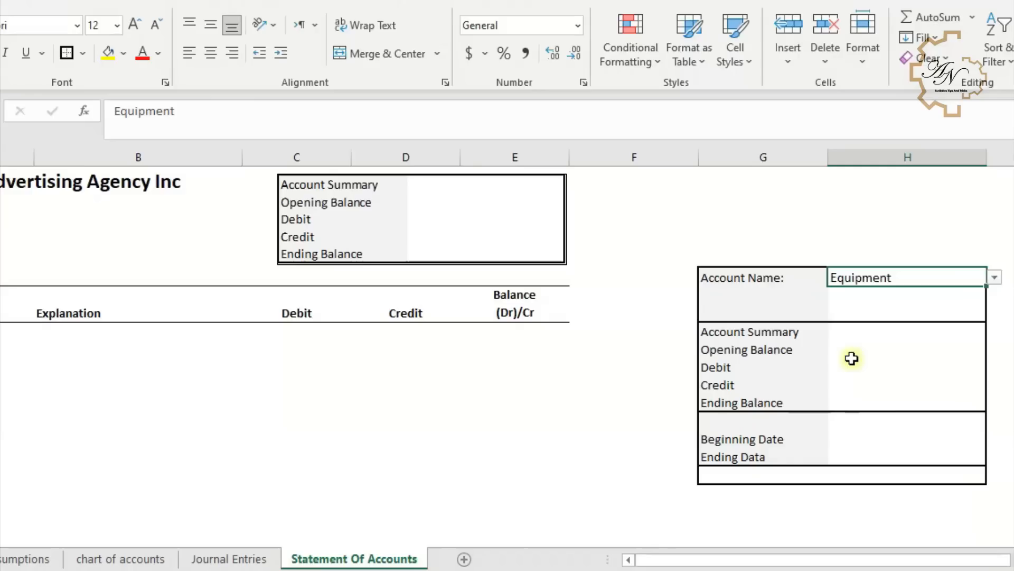
- Enter the beginning date 10-1 and the ending date 10-31 in the statement's date cells
left_click(880, 439)
type("10")
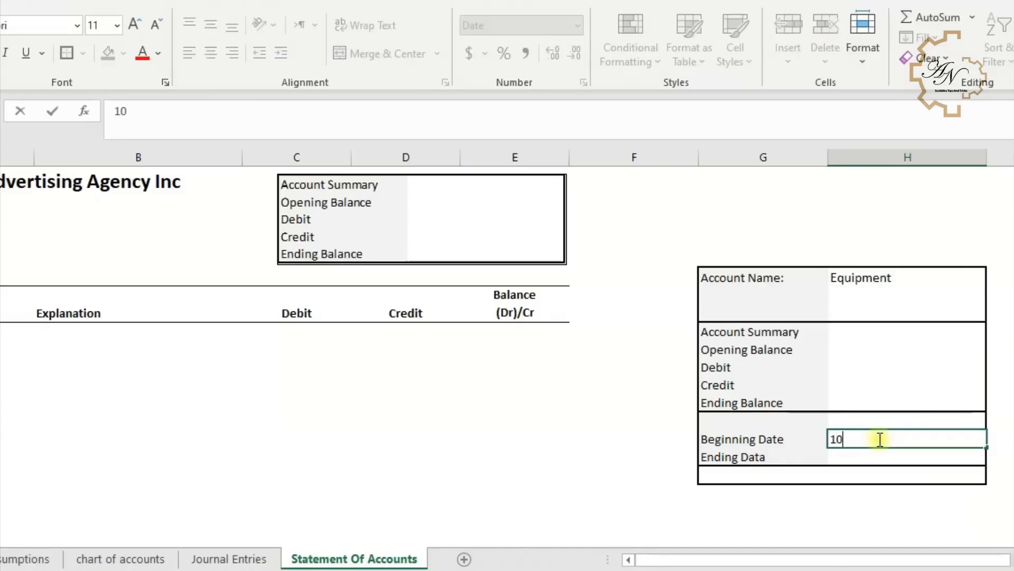
type("-1")
key("Return")
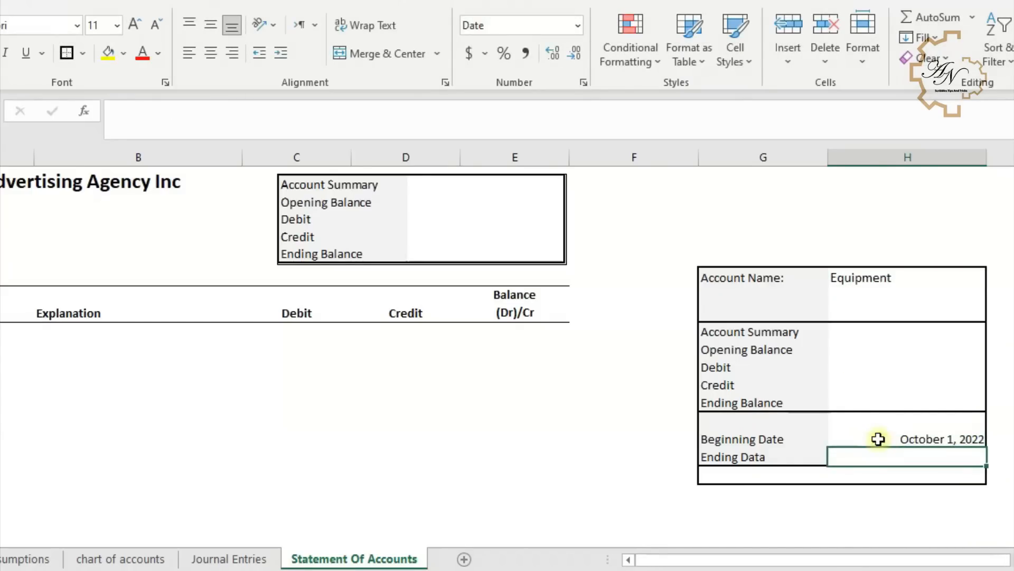
type("10-31")
key("Return")
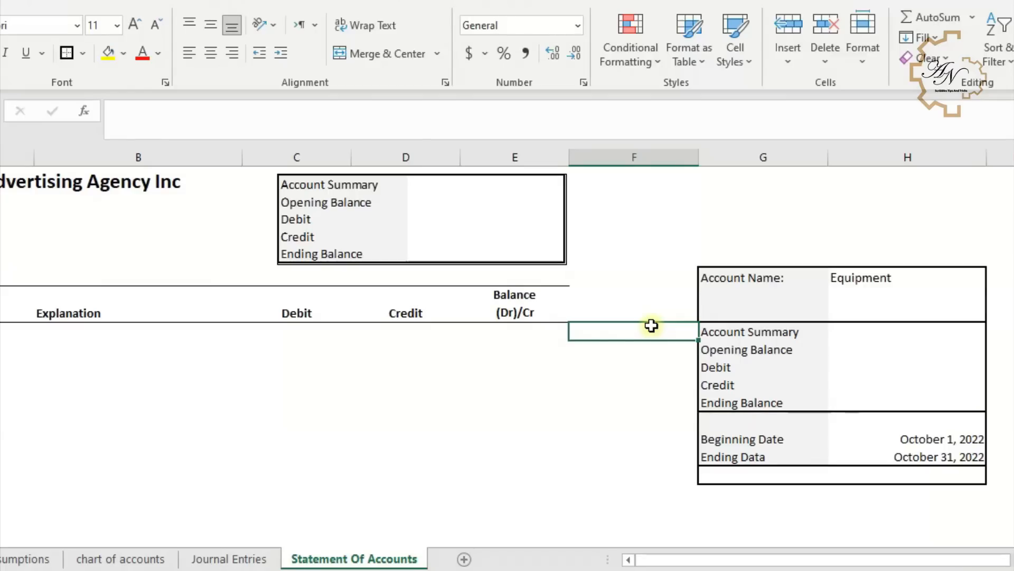
- Number the five account summary rows with =ROW(F1) in column F and fill it down beside the labels
type("=ro")
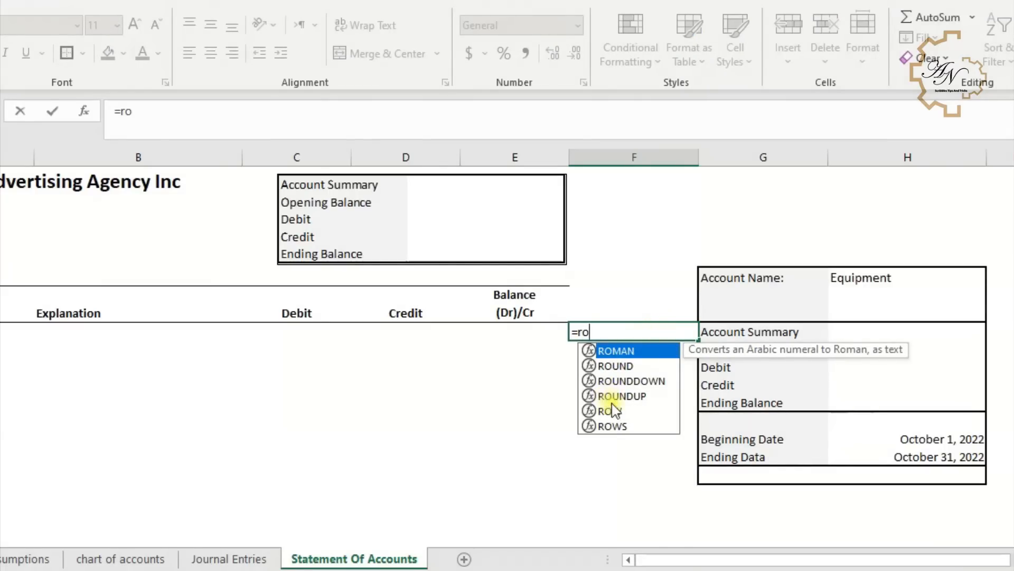
double_click(613, 411)
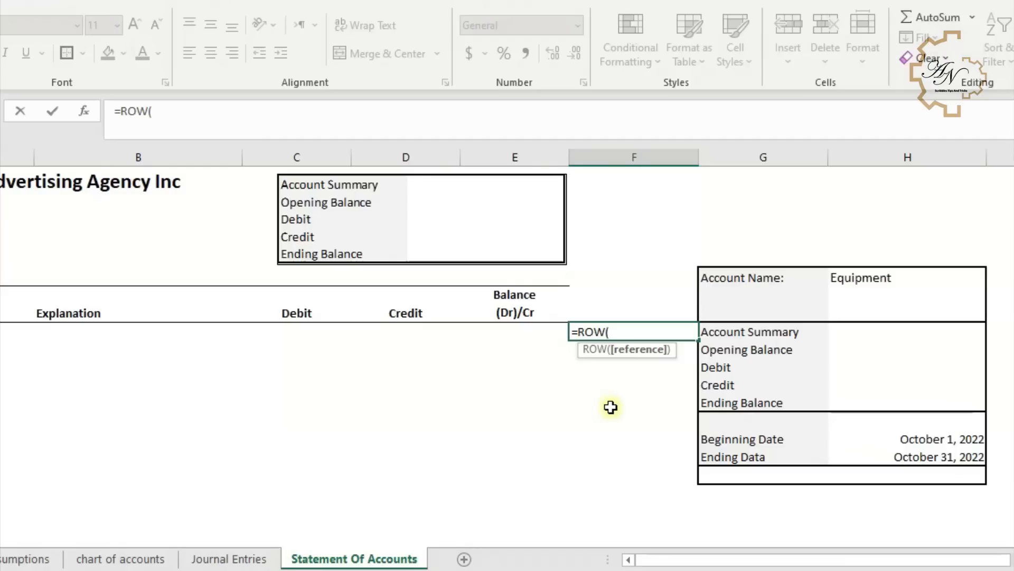
left_click(644, 170)
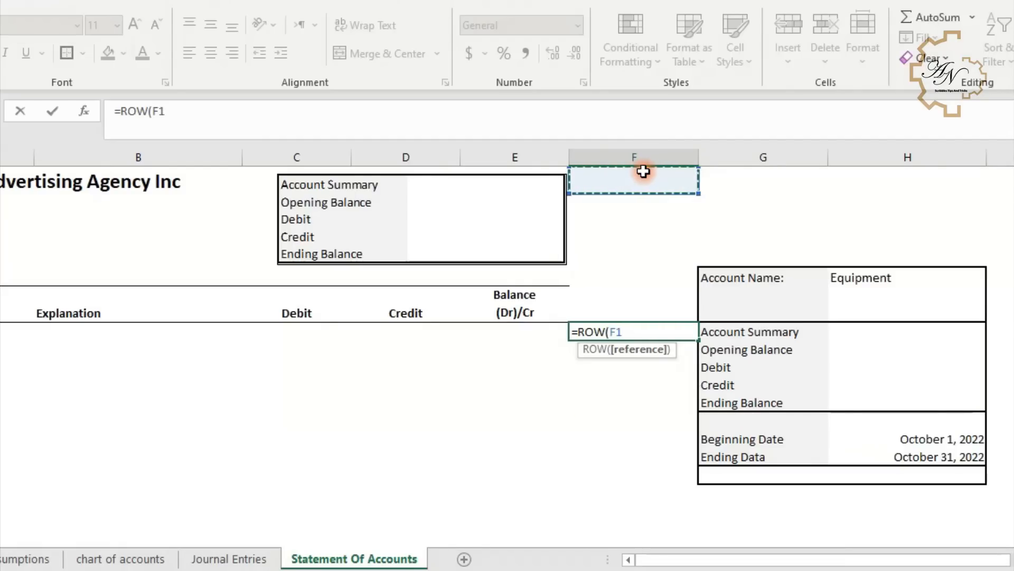
key("Return")
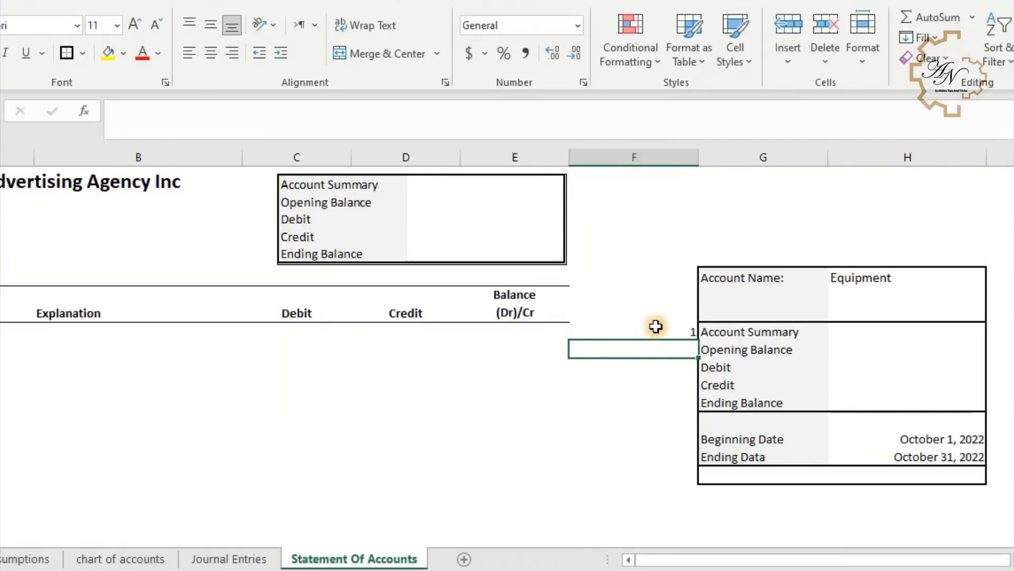
left_click(656, 327)
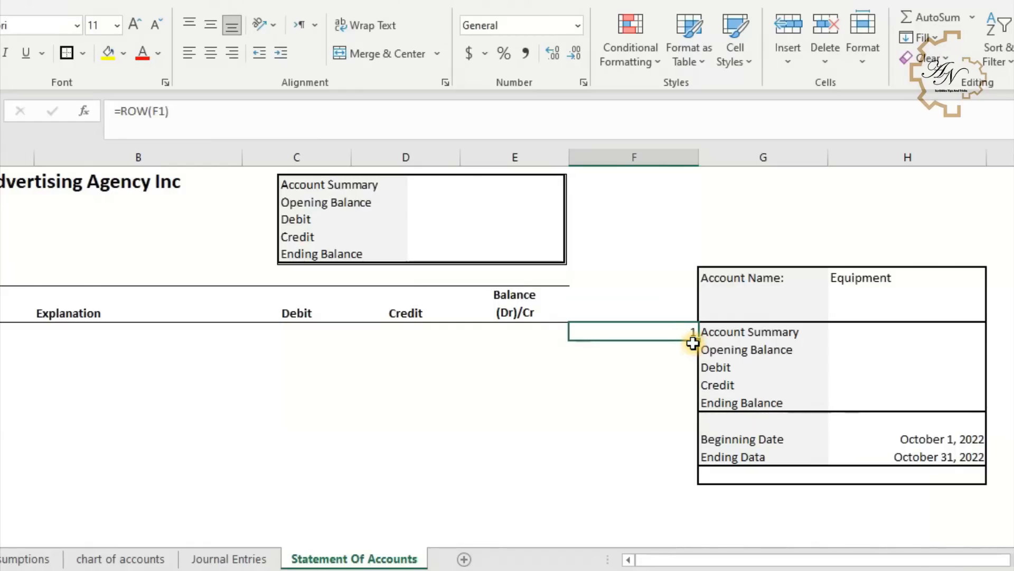
left_click_drag(696, 343, 689, 404)
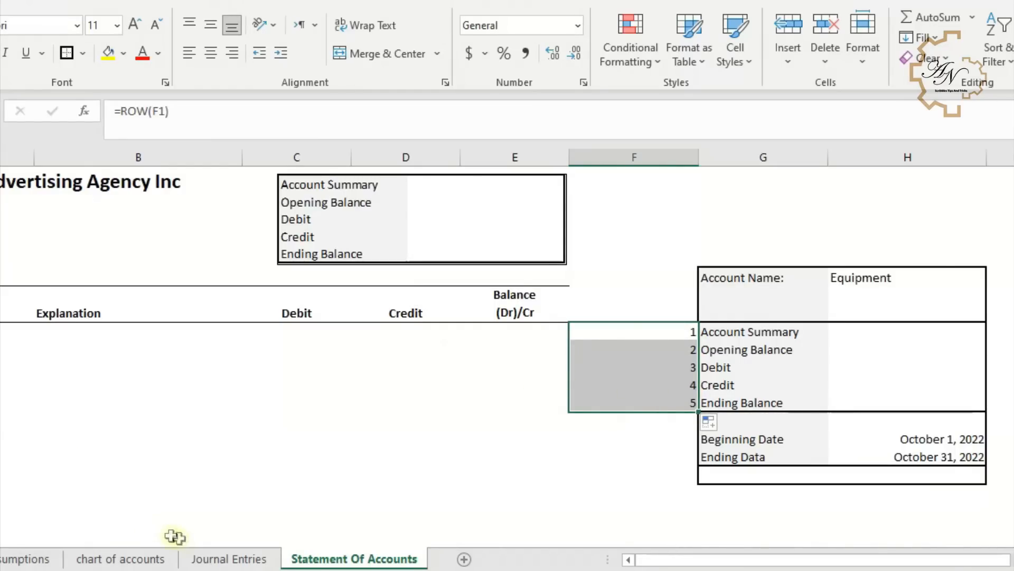
- On the Journal Entries sheet, link cell G1 to the selected account name on the Statement Of Accounts sheet
left_click(222, 559)
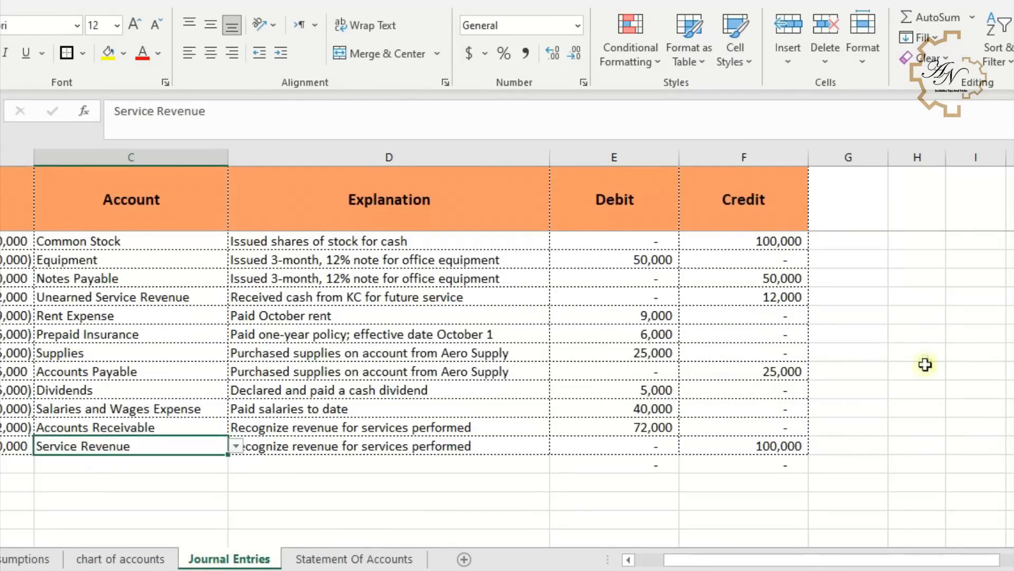
left_click(877, 209)
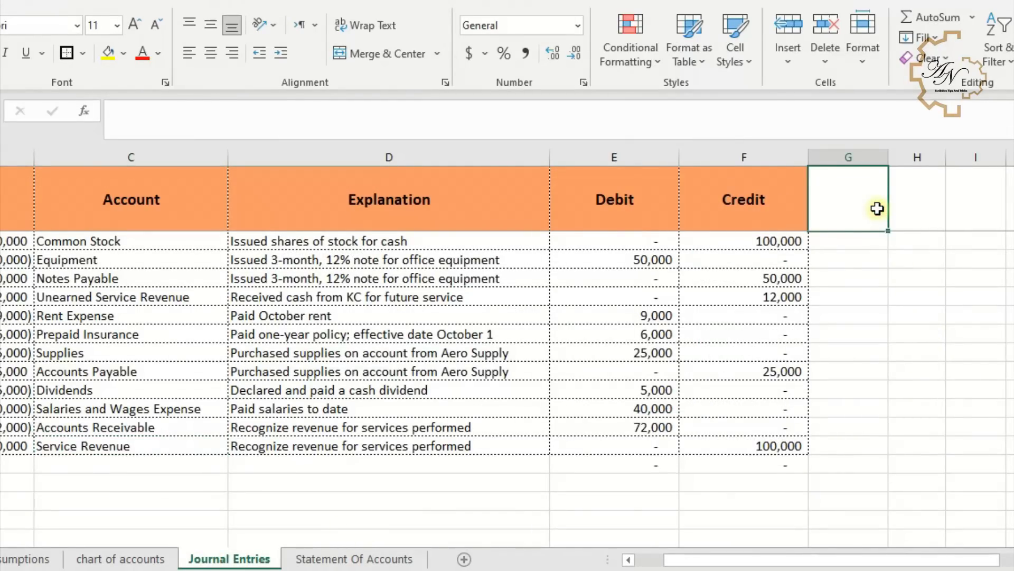
type("=")
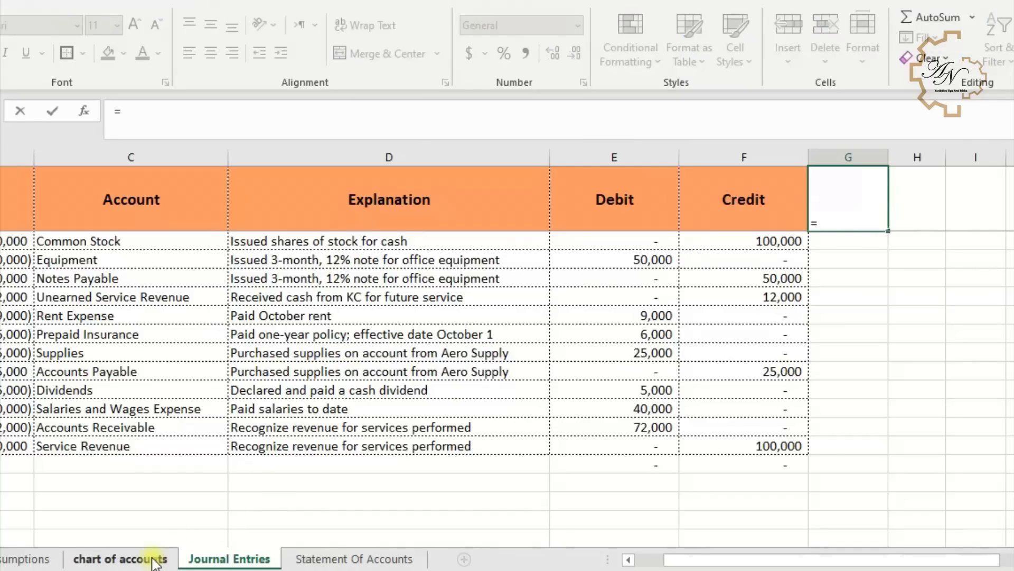
left_click(317, 559)
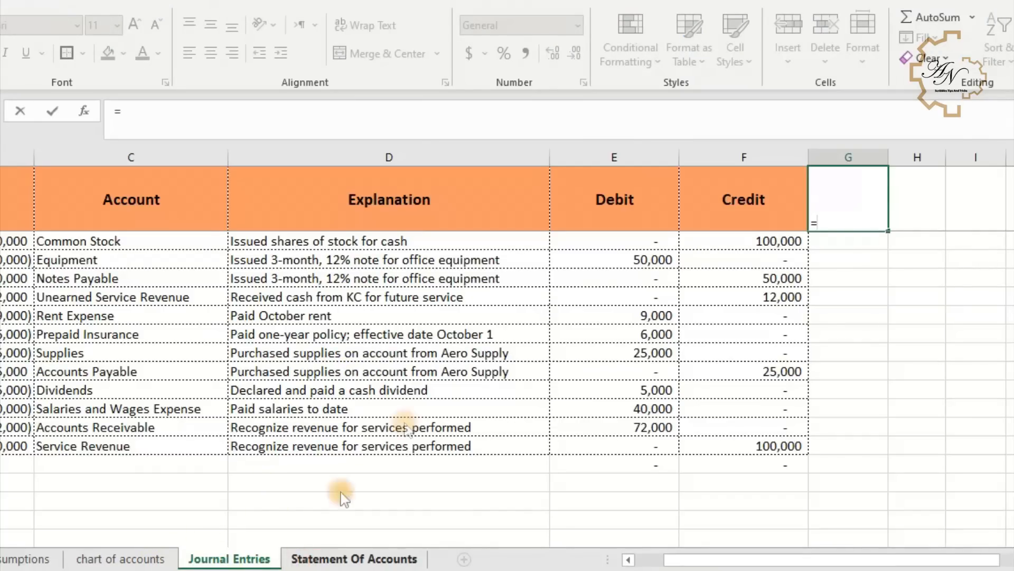
left_click(869, 278)
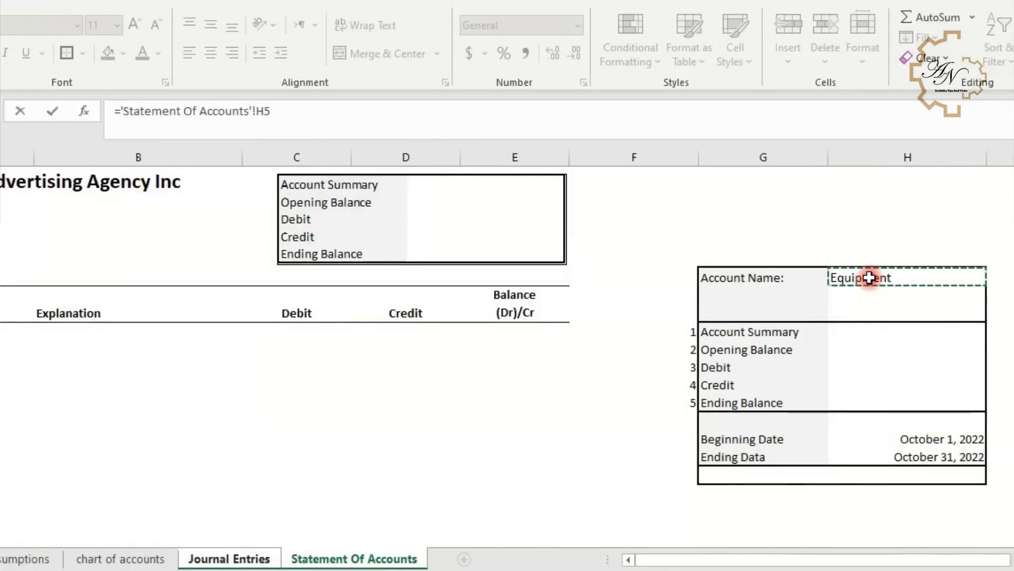
key("Return")
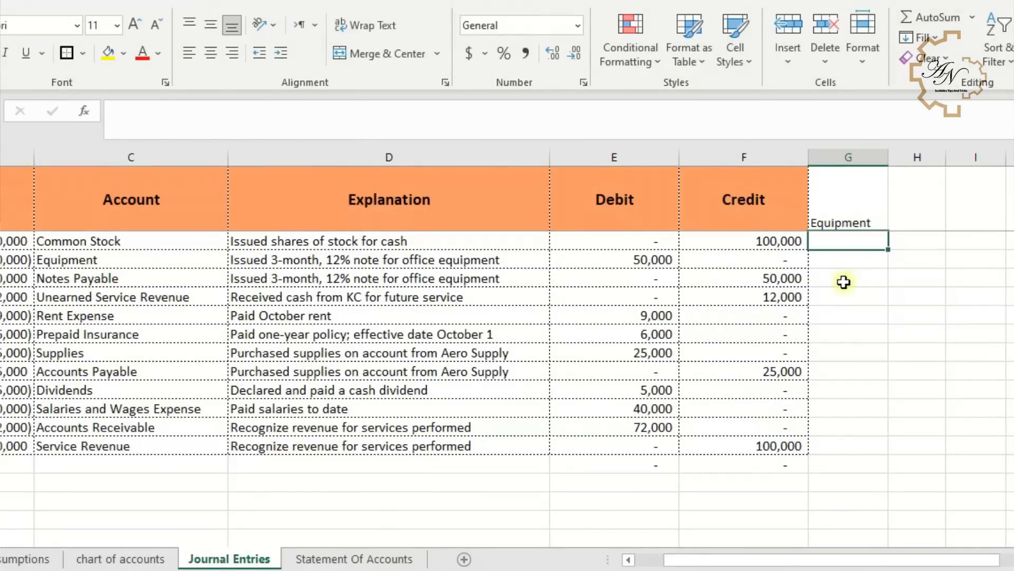
- Link cell H1 on Journal Entries to the statement's beginning date
left_click(904, 211)
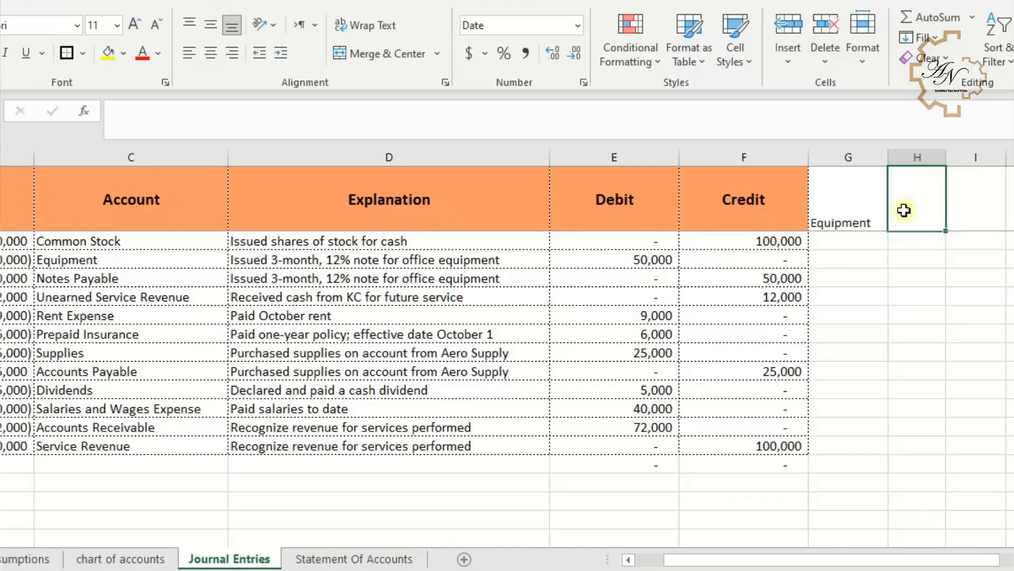
type("=")
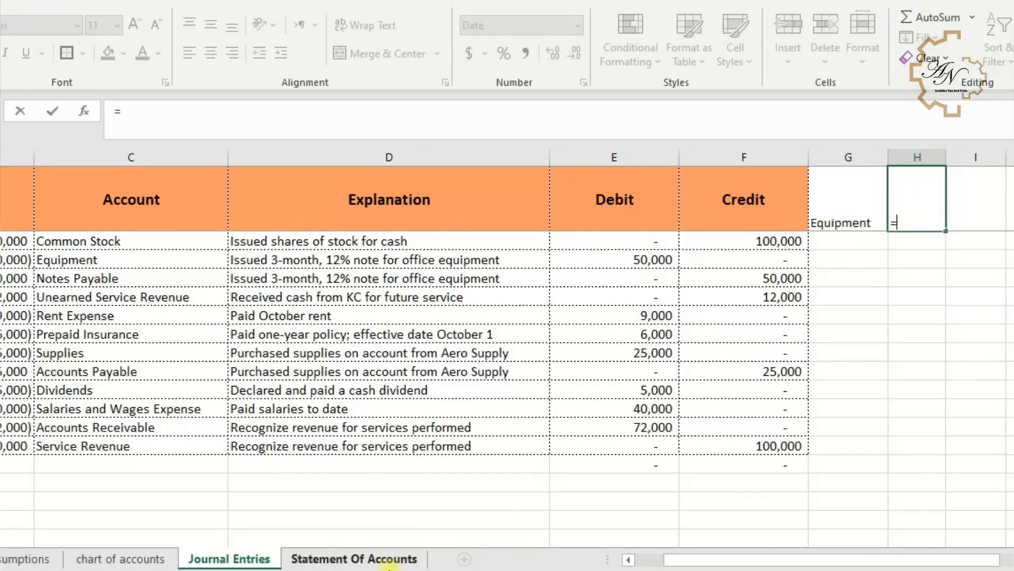
left_click(392, 564)
left_click(923, 438)
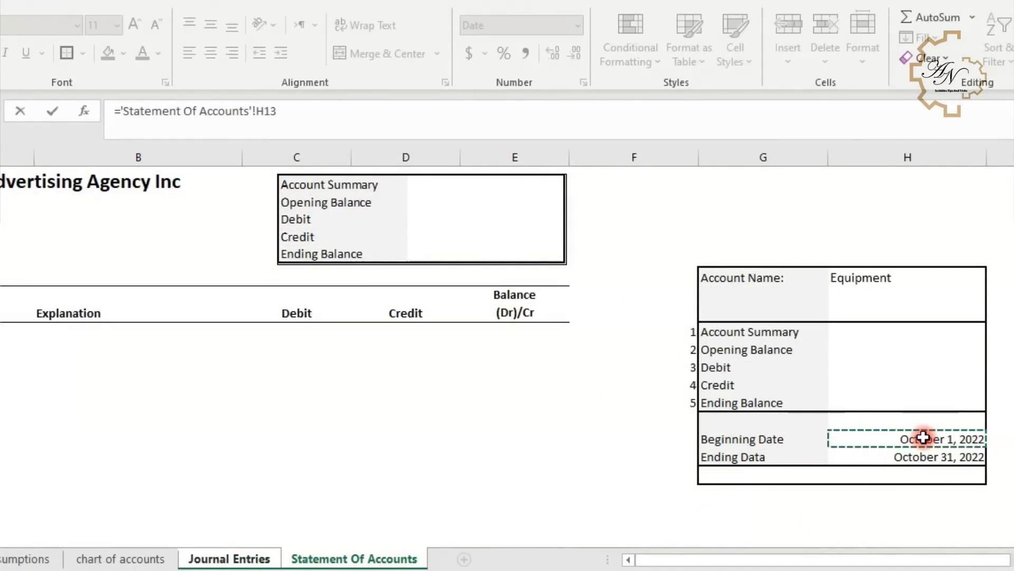
key("Return")
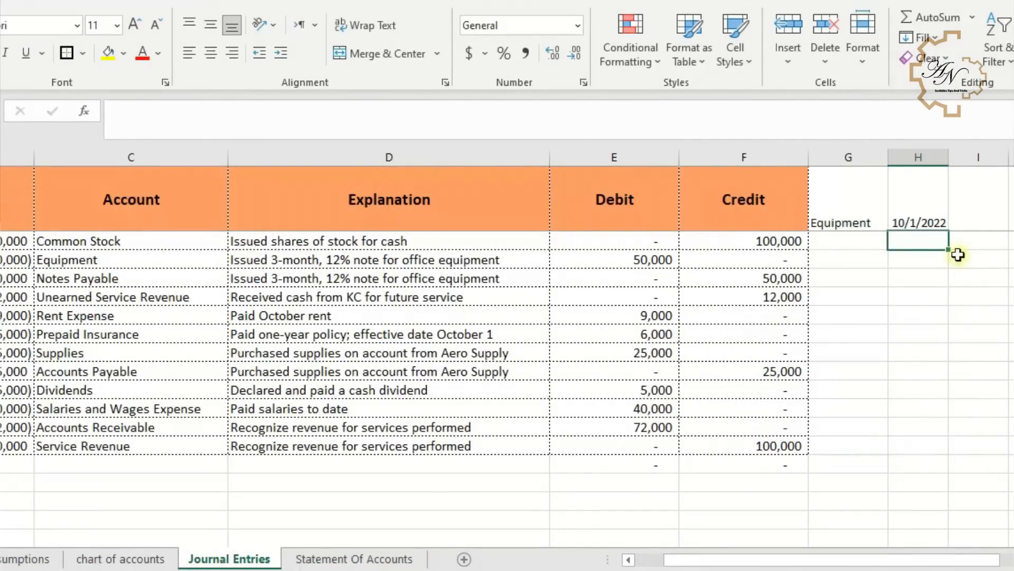
- Link cell I1 on Journal Entries to the statement's ending date
left_click(967, 222)
type("=")
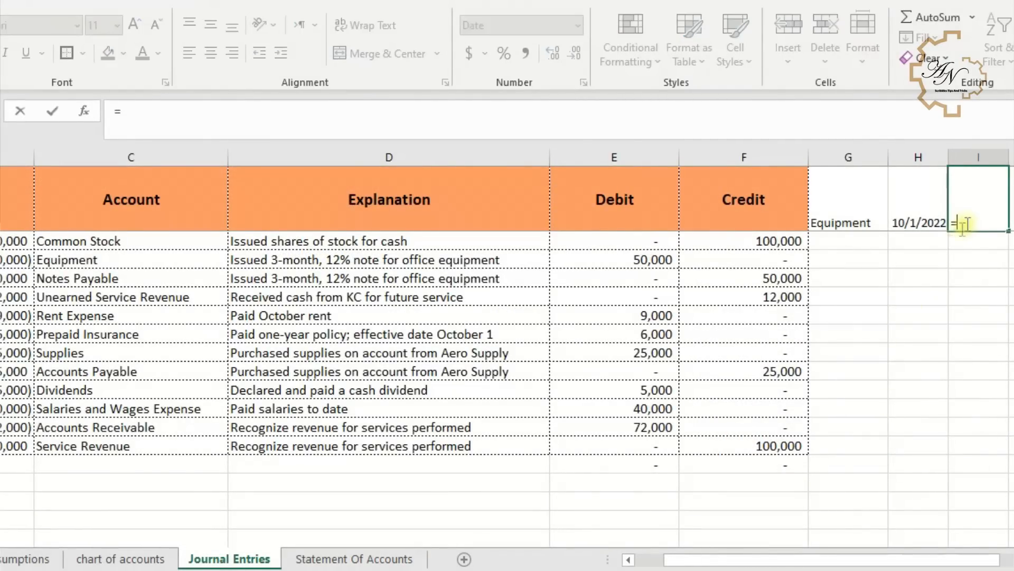
left_click(407, 559)
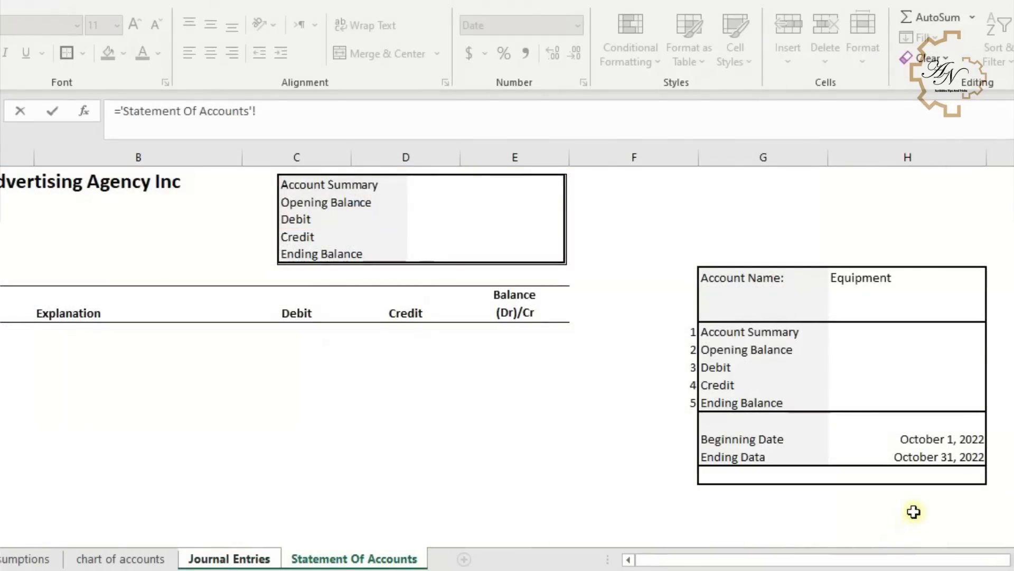
left_click(907, 458)
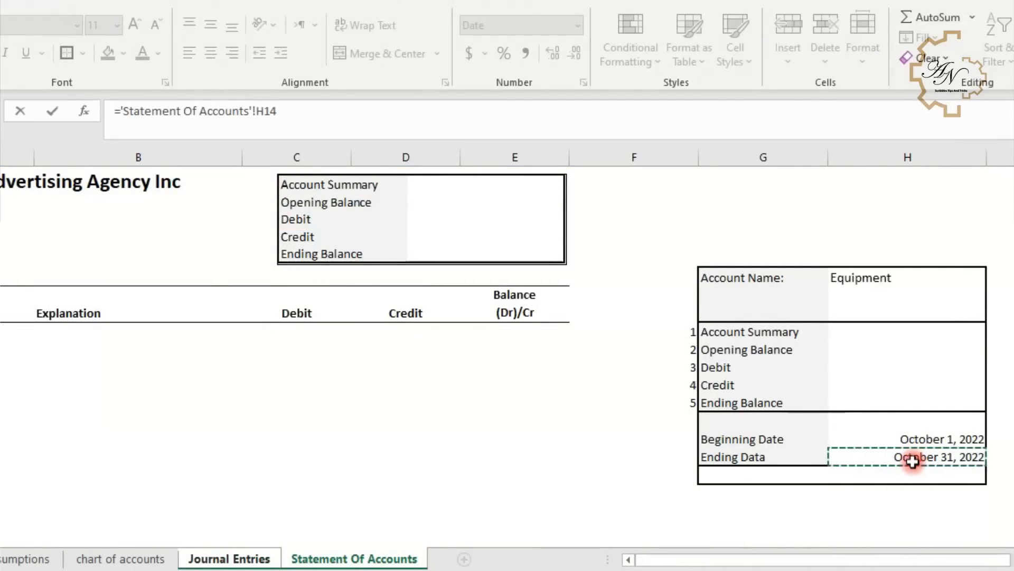
key("Return")
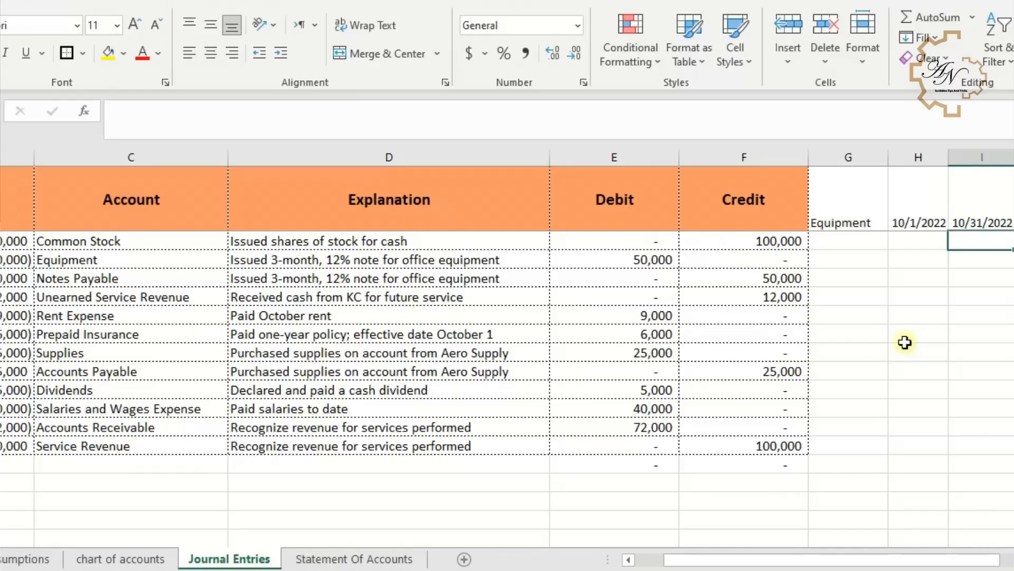
- Enter the criteria operators >= and <= beneath the beginning and ending date cells
left_click(930, 242)
type(">=")
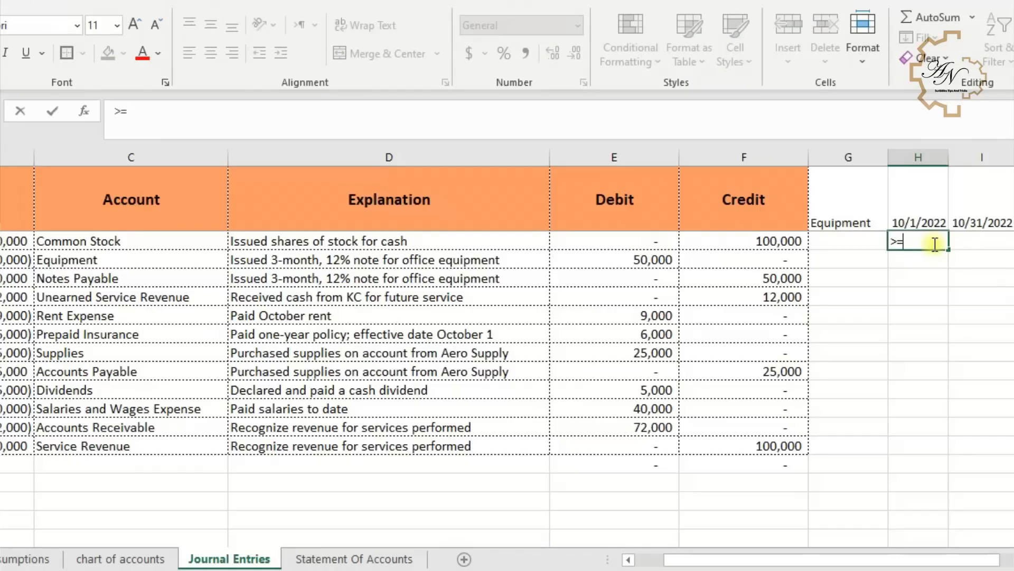
key("Tab")
type("<")
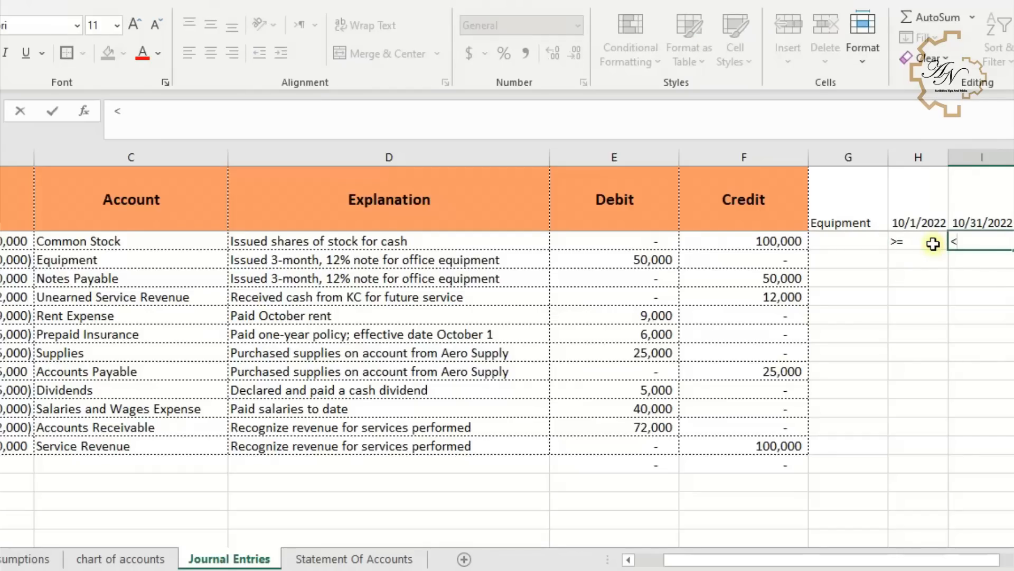
key("Return")
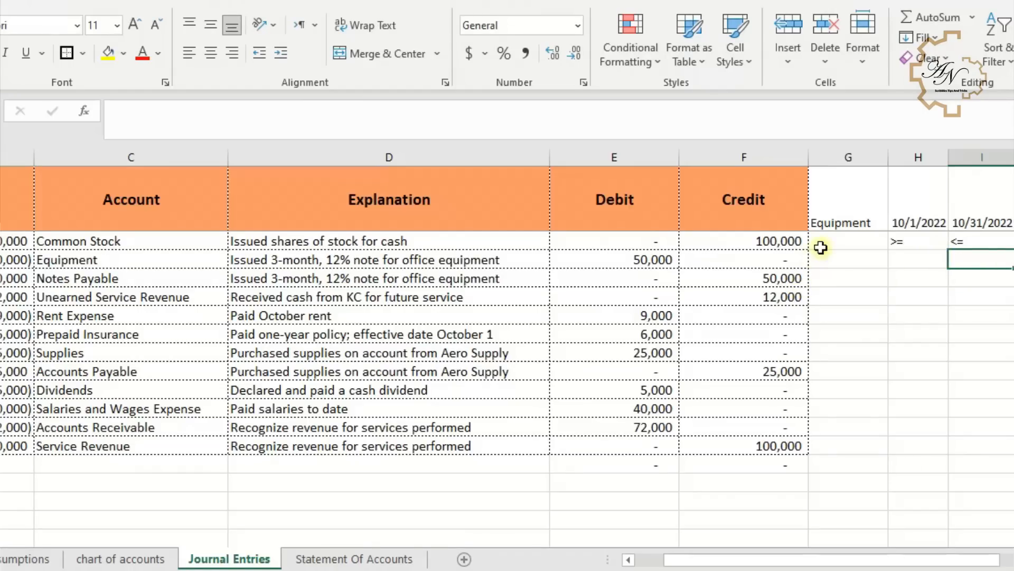
- In G2 of Journal Entries, start a COUNTIFS formula whose first criteria range is the expanding account range $C$2:C2
left_click(840, 242)
type("=")
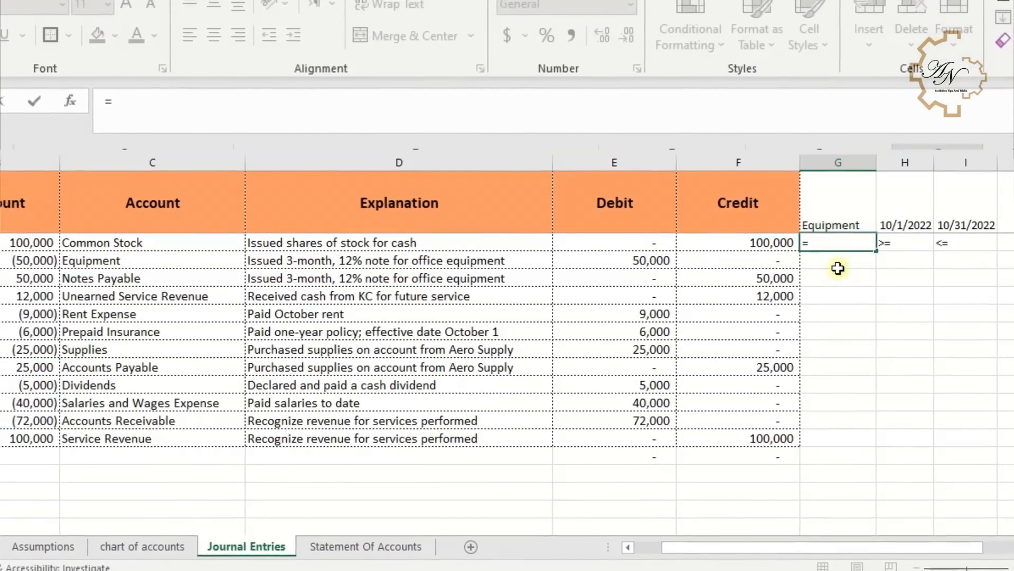
type("coun")
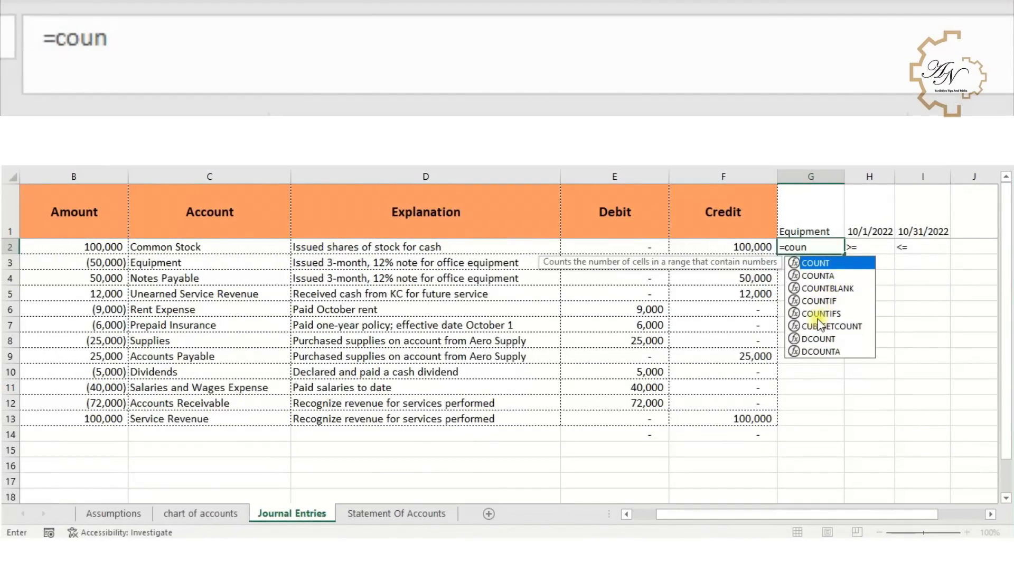
double_click(819, 315)
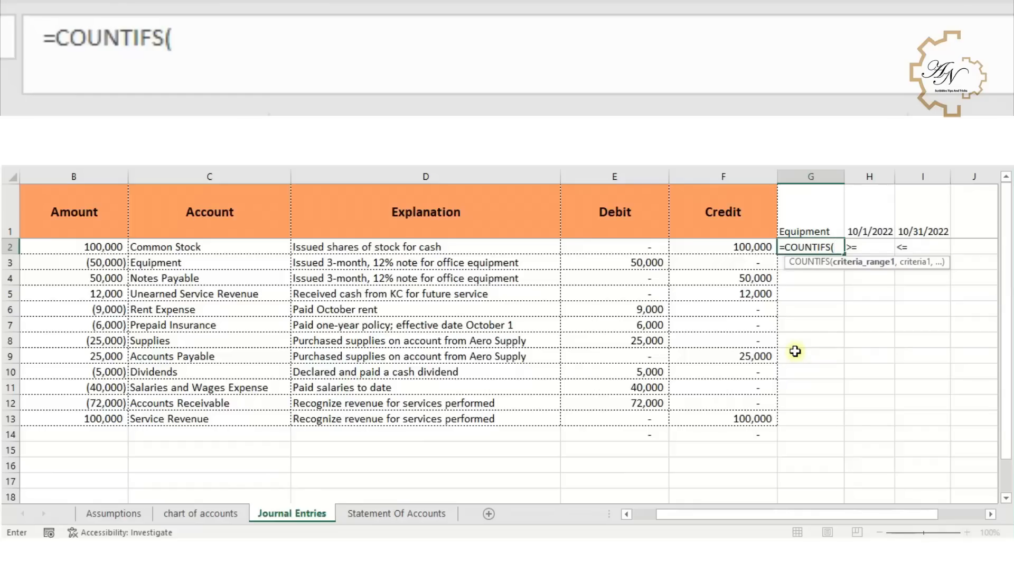
left_click(174, 245)
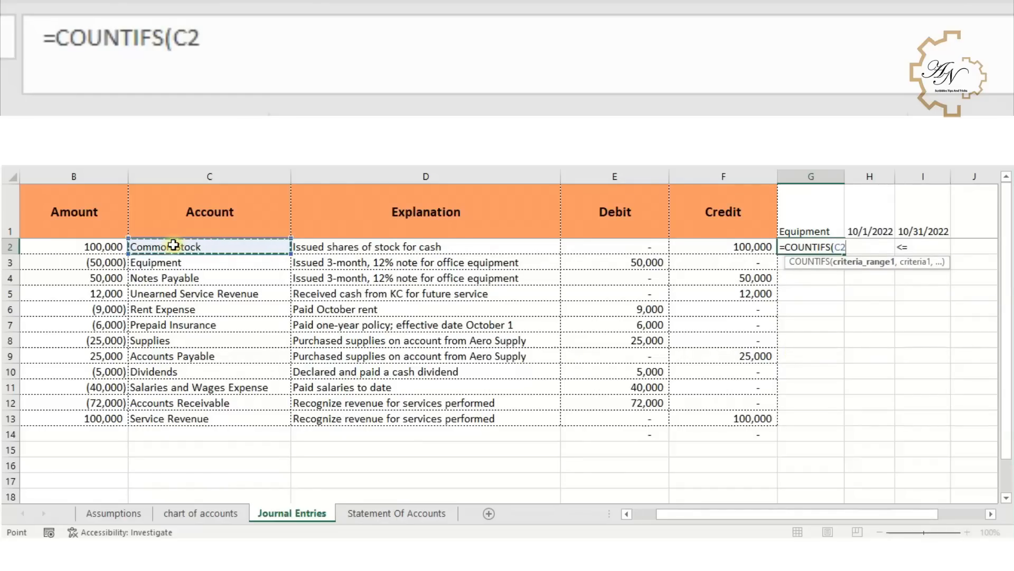
type(":C2")
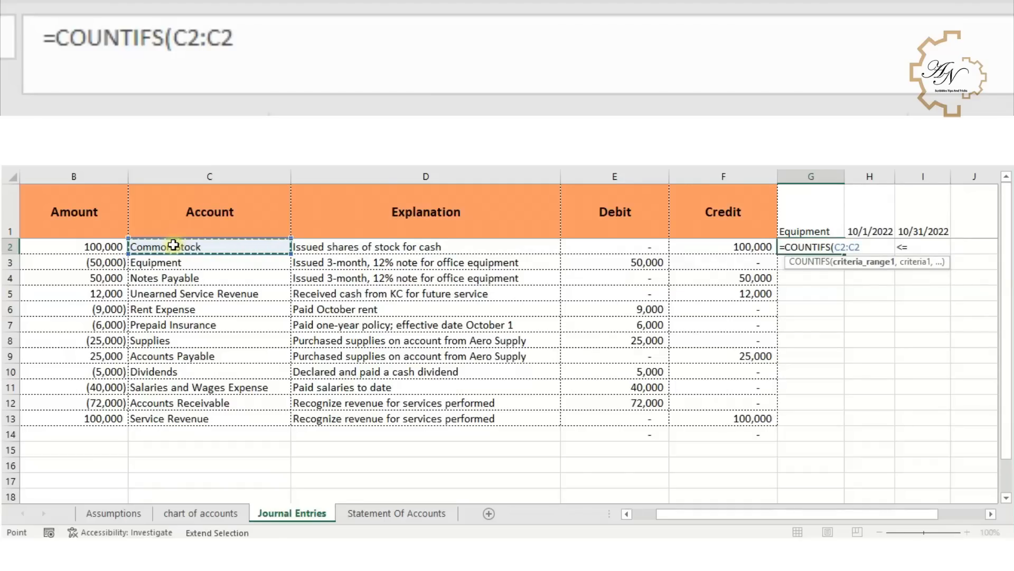
left_click(187, 40)
key("F4")
left_click(264, 38)
type(",")
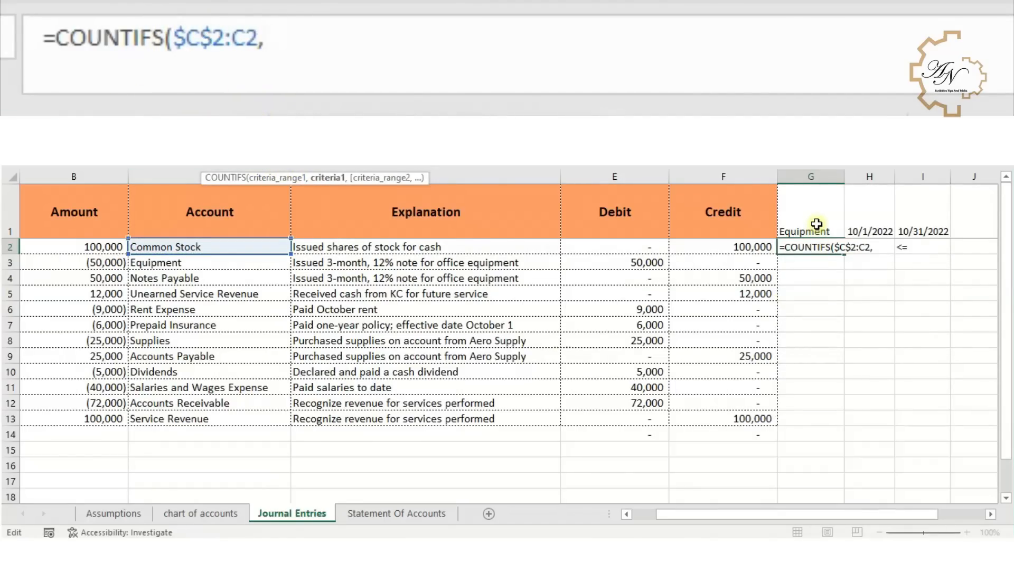
- Add $G$1 as the account criterion and the expanding date range $A$2:A2 as the second criteria range
left_click(817, 224)
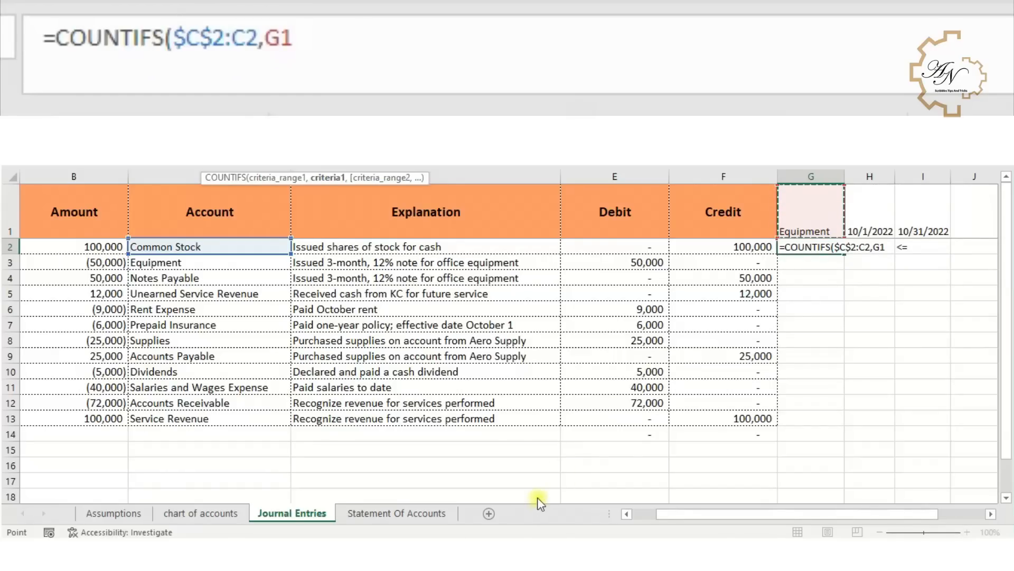
scroll(896, 217, "left", 2)
key("F4")
type(",")
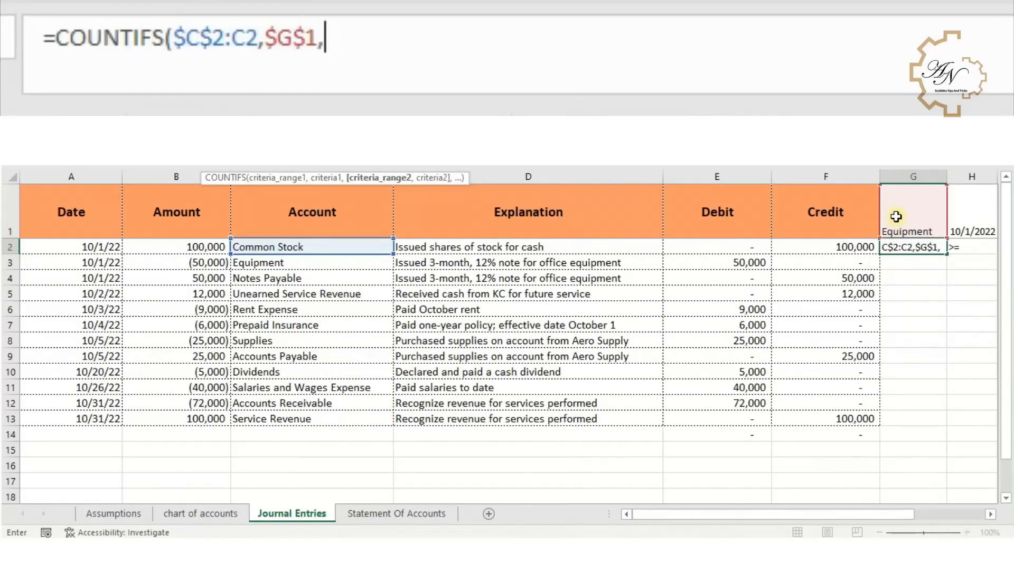
left_click(112, 245)
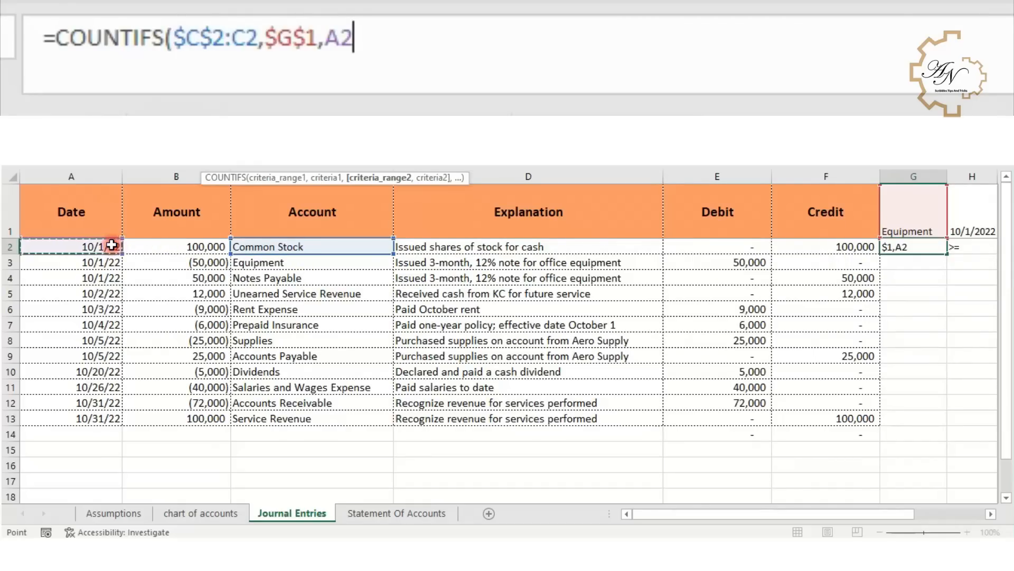
key("F8")
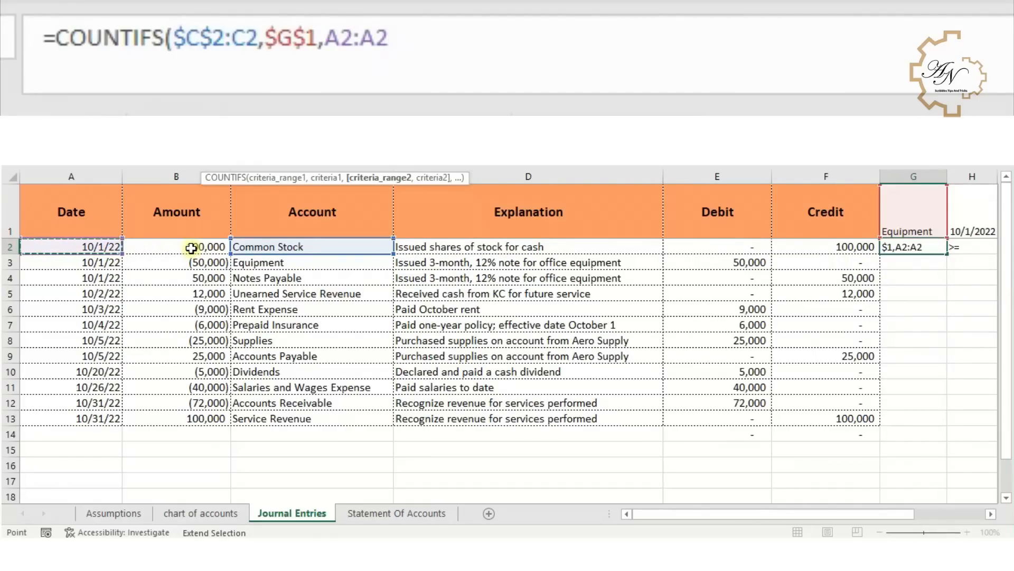
left_click(564, 43)
key("Left")
key("Left")
key("F4")
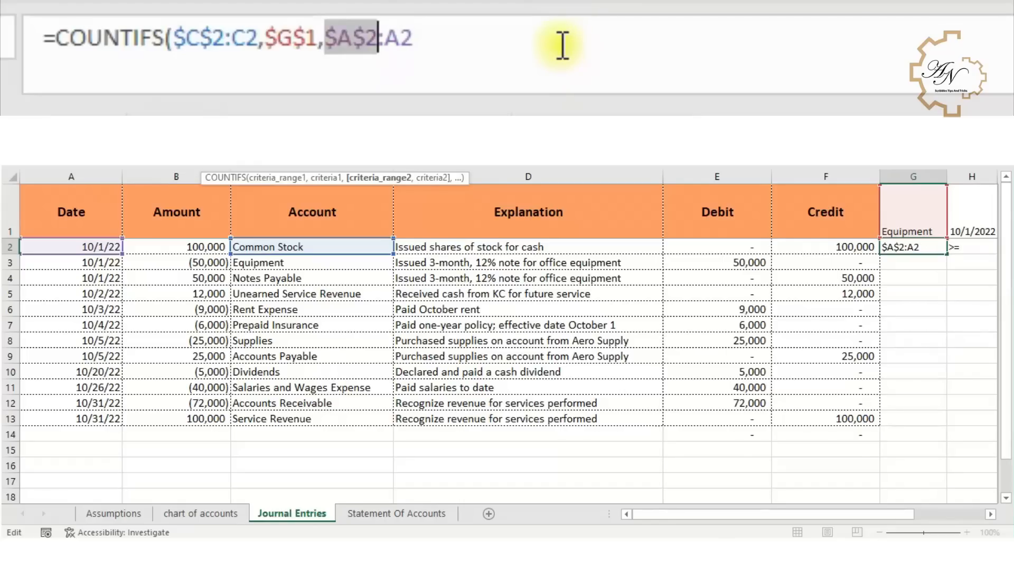
left_click_drag(415, 38, 324, 38)
left_click(437, 33)
type(",")
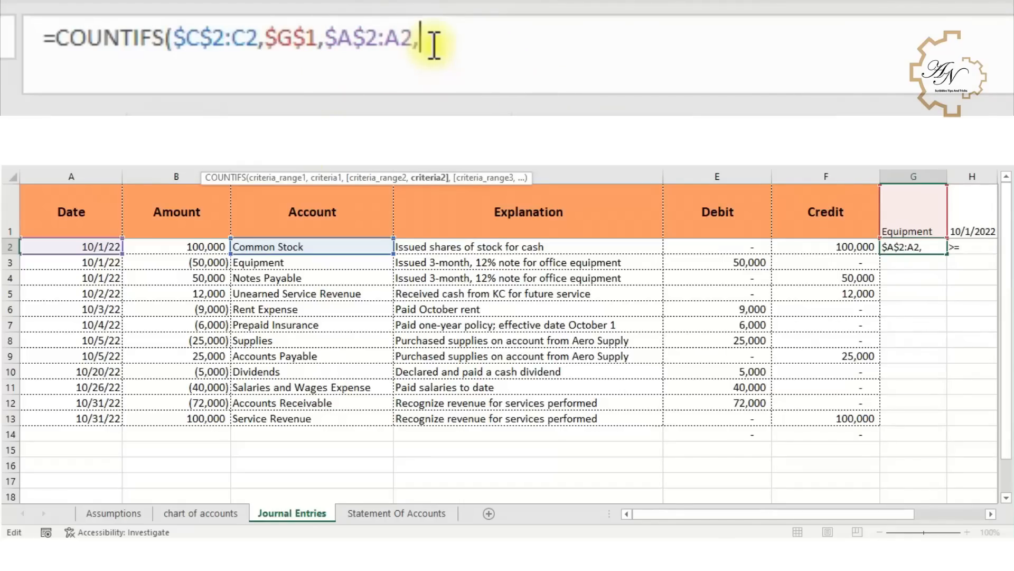
- Add the beginning-date criterion combining the operator and date as $H$2&$H$1
left_click(960, 245)
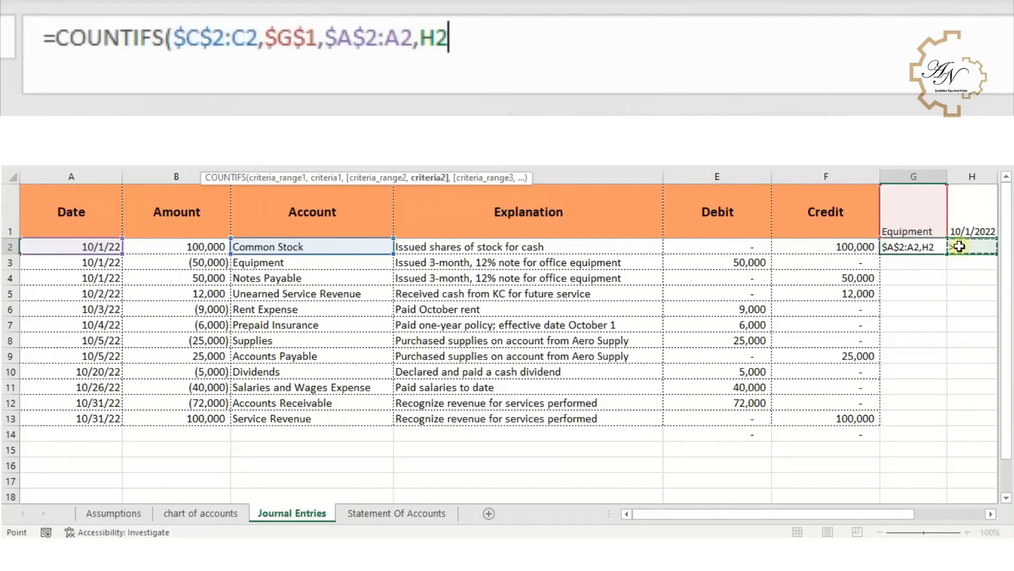
key("F4")
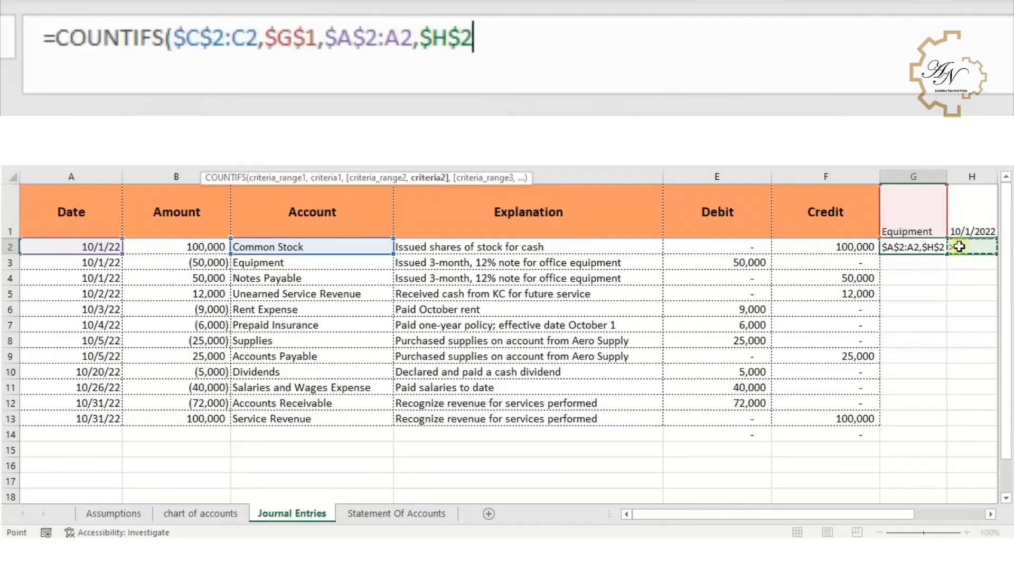
type("&")
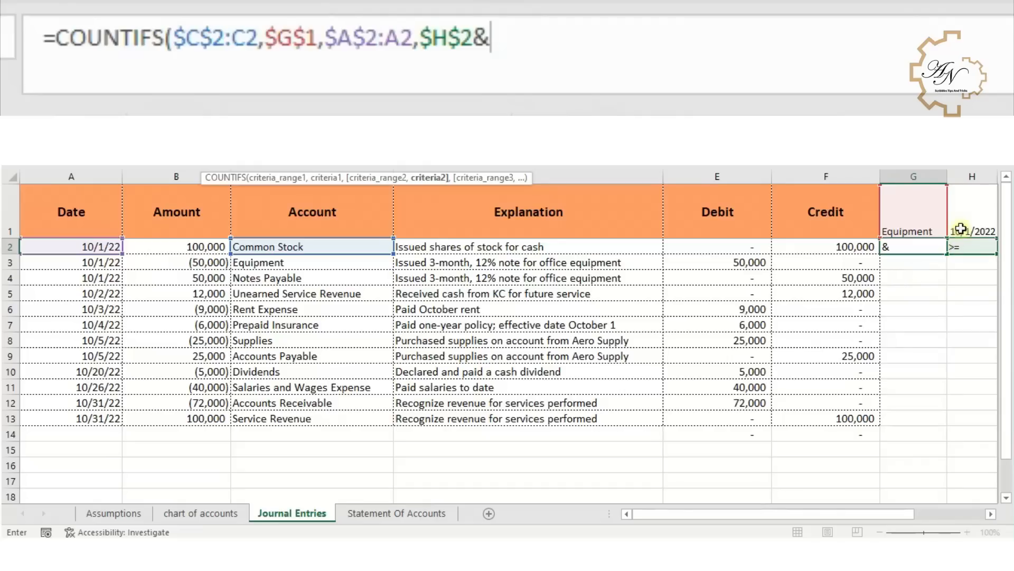
left_click(964, 217)
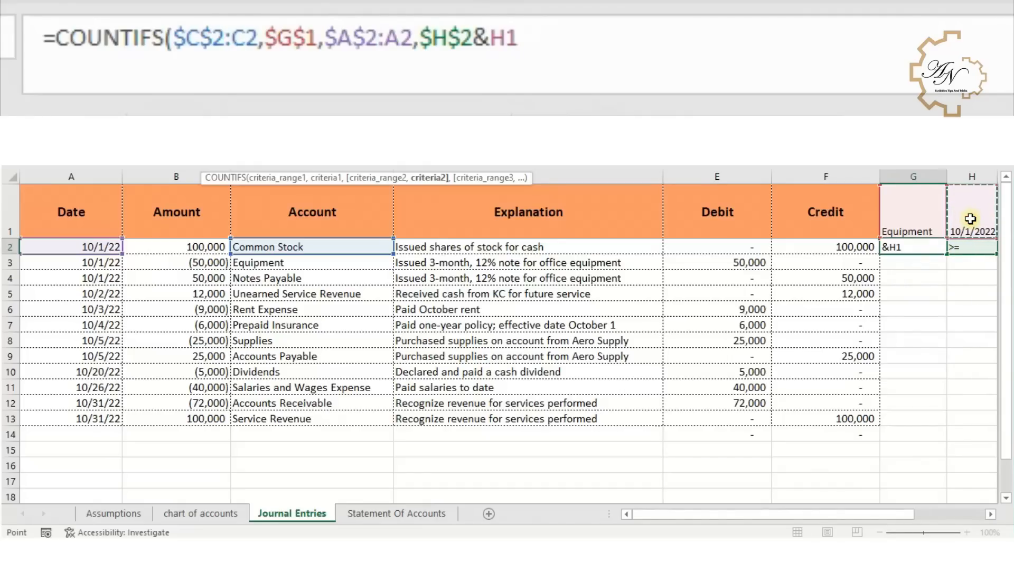
key("F4")
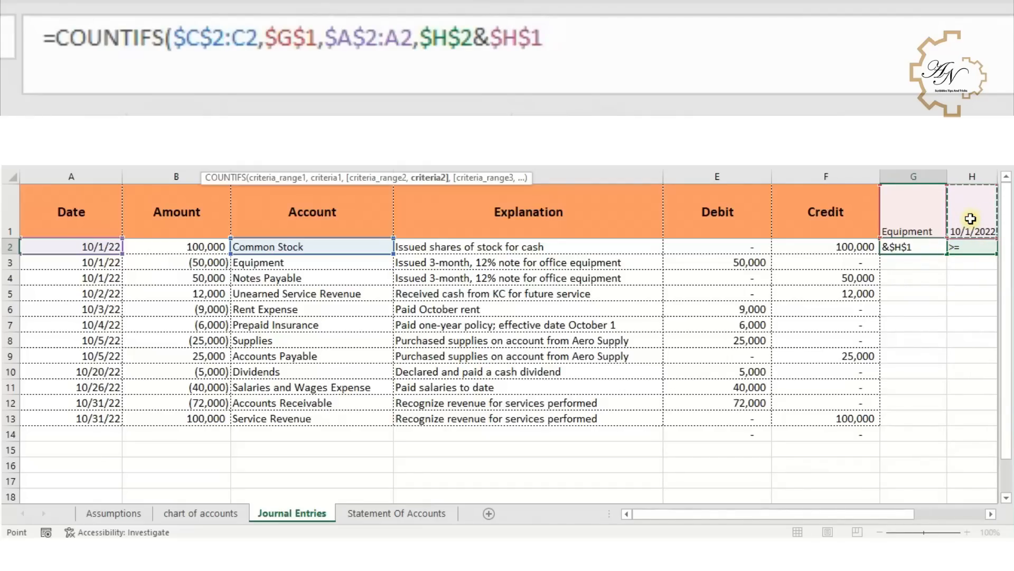
type(",")
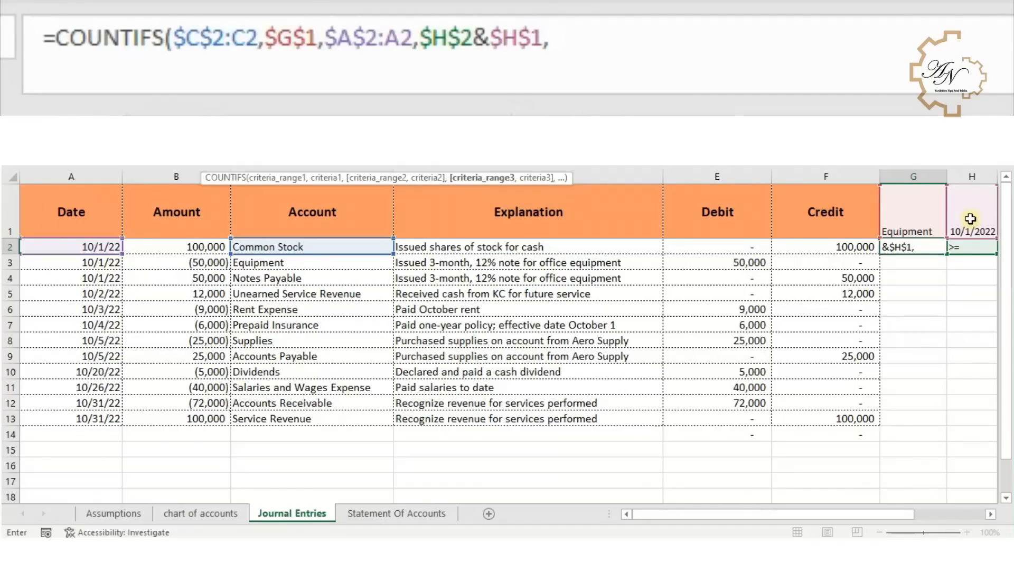
- Add the date range $A$2:A2 again with the ending-date criterion $I$2&$I$1 and enter the formula
key("ctrl+v")
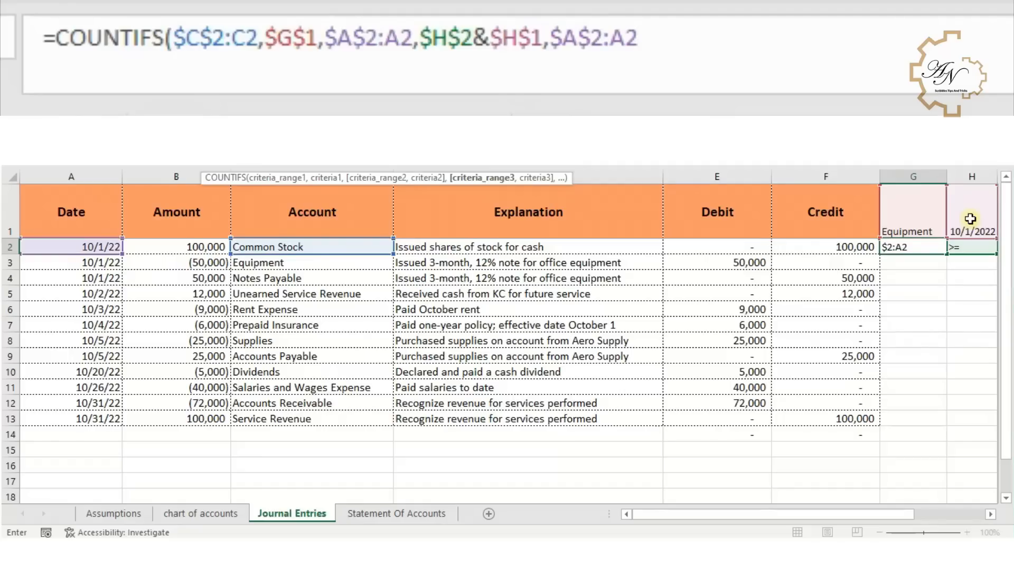
type(",")
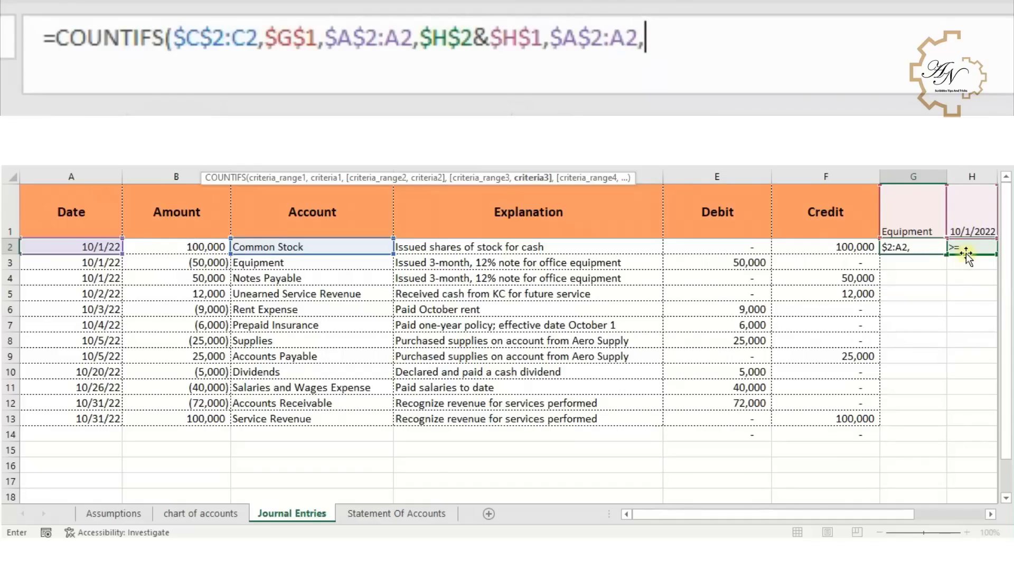
key("Right")
key("Right")
key("F4")
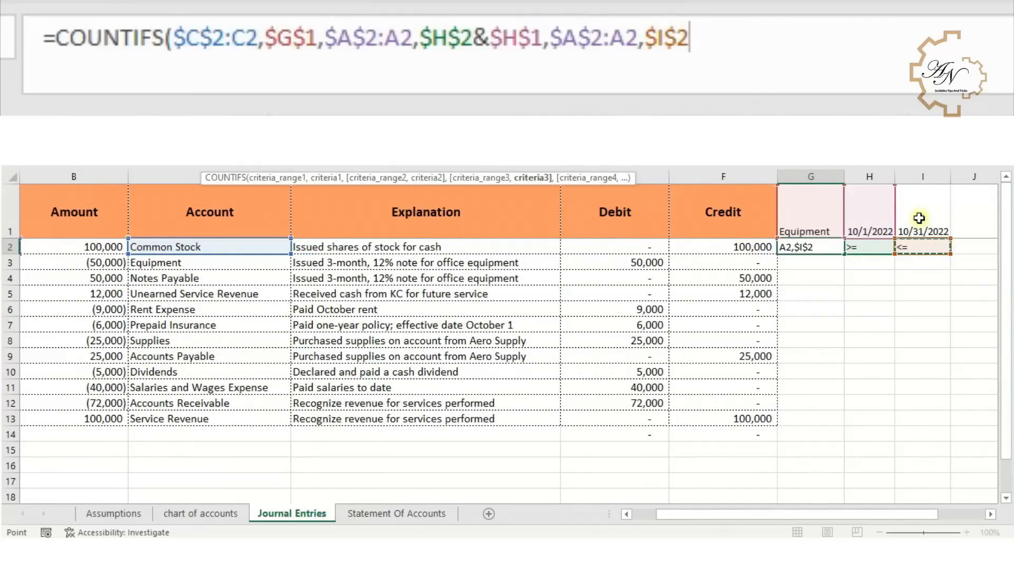
type("&")
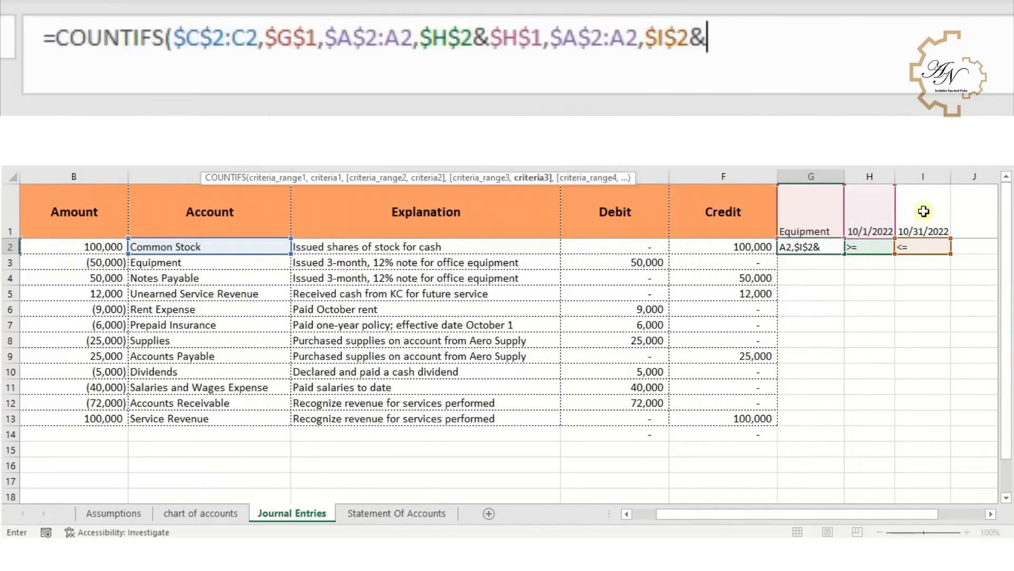
left_click(923, 212)
key("F4")
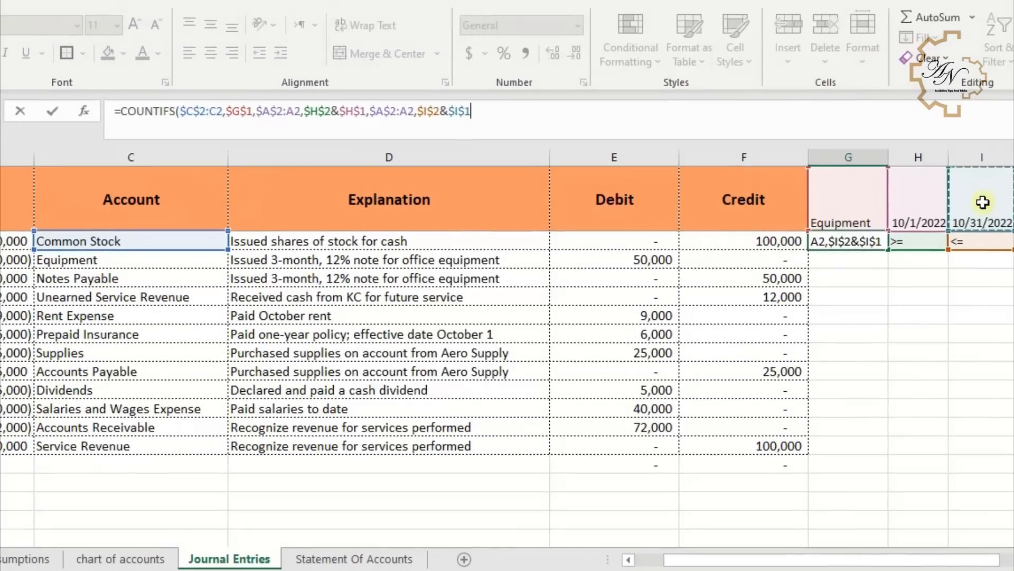
key("Return")
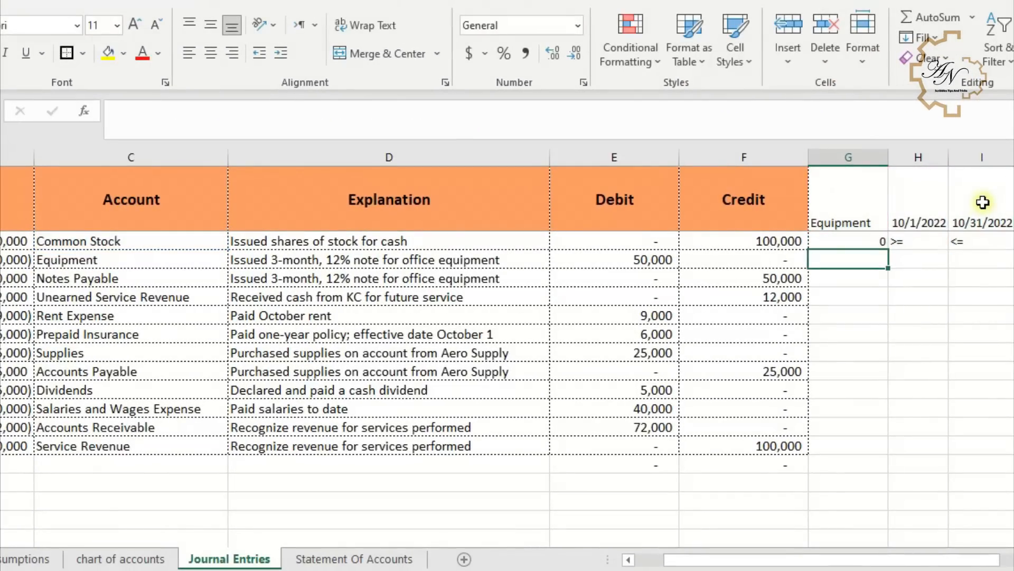
- Fill the COUNTIFS formula in G2 down column G for all journal entry rows
left_click(872, 243)
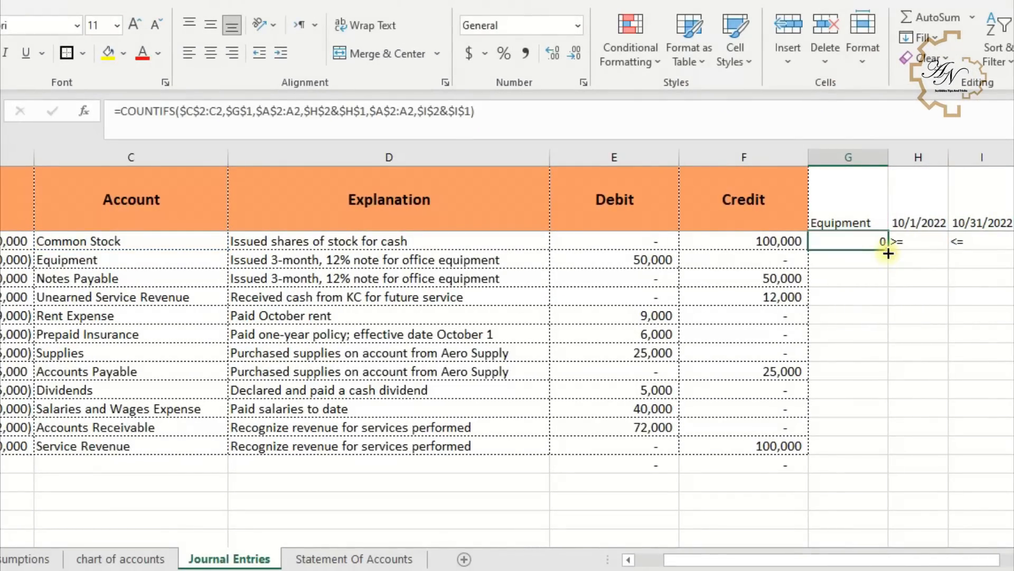
double_click(888, 254)
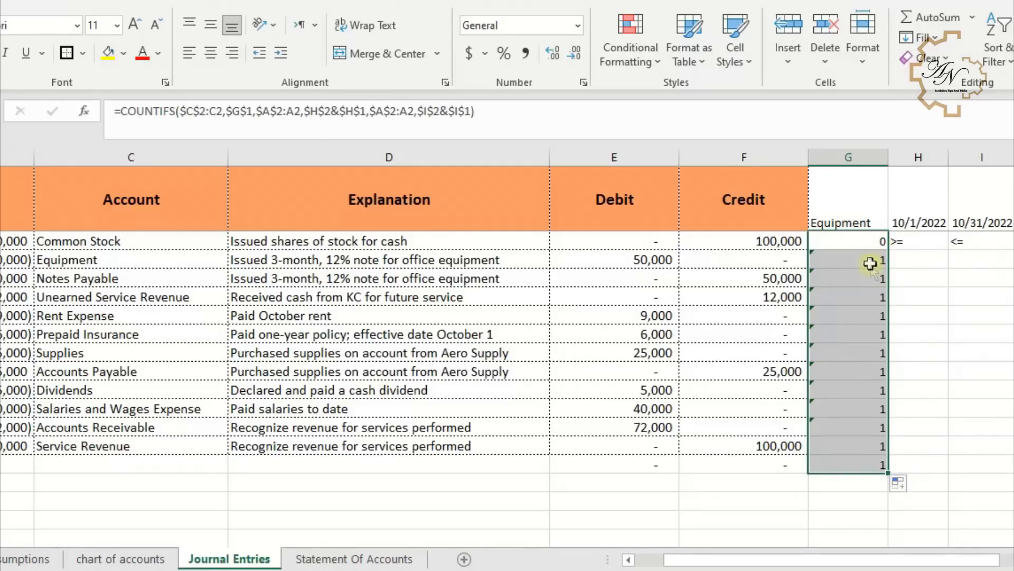
left_click(871, 261)
scroll(862, 280, "down", 1)
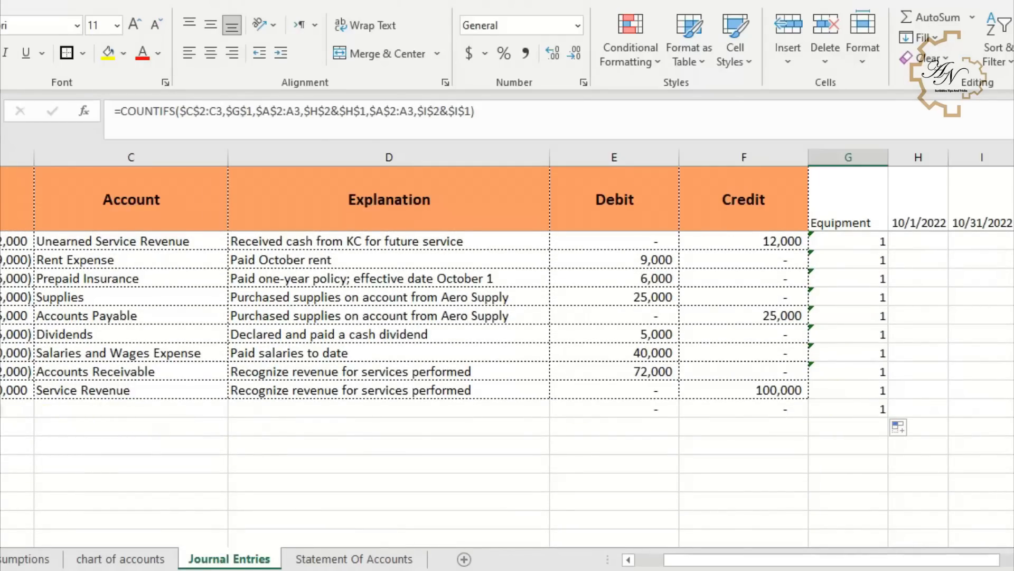
- Add a new journal entry dated 11-1 with amount -60000, account Equipment and explanation Purchased Equipment cash
left_click(6, 410)
key("Left")
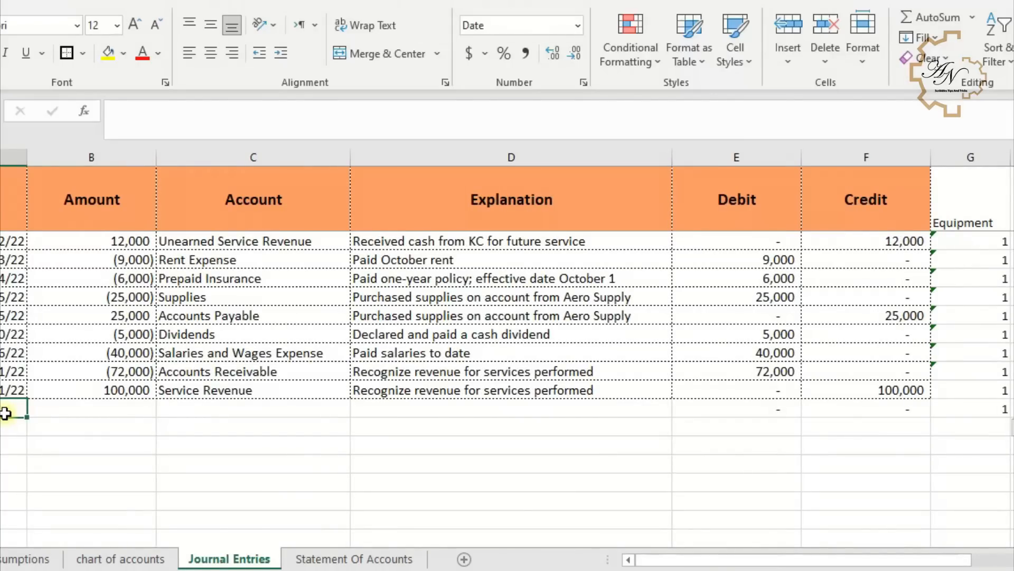
type("11-1")
key("Tab")
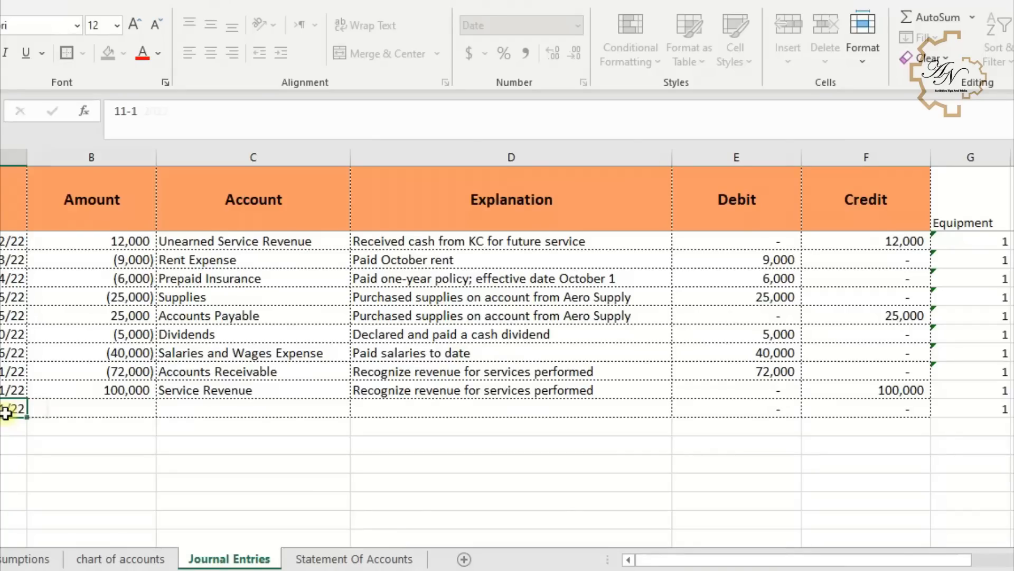
type("60")
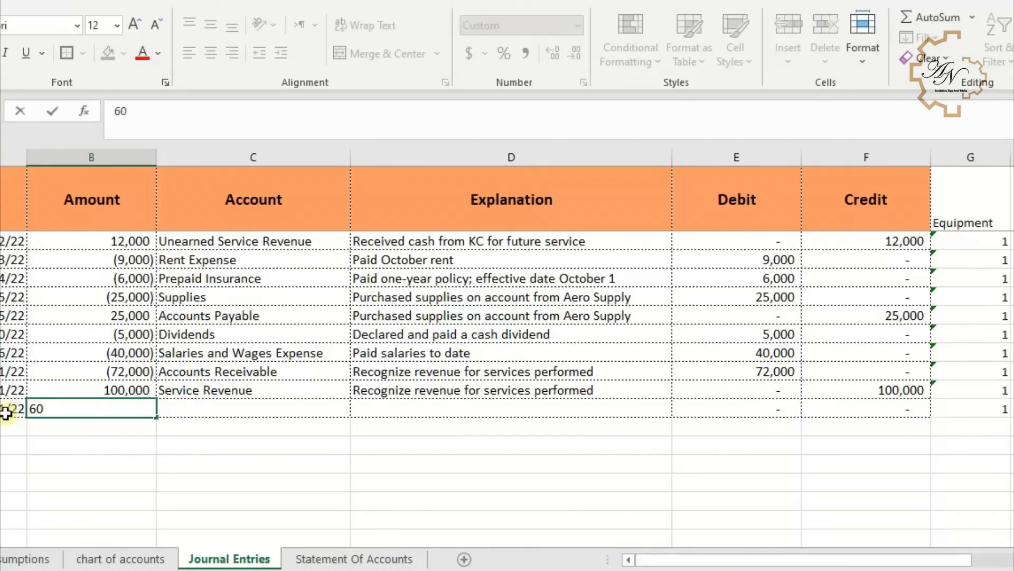
type("-60000")
key("Tab")
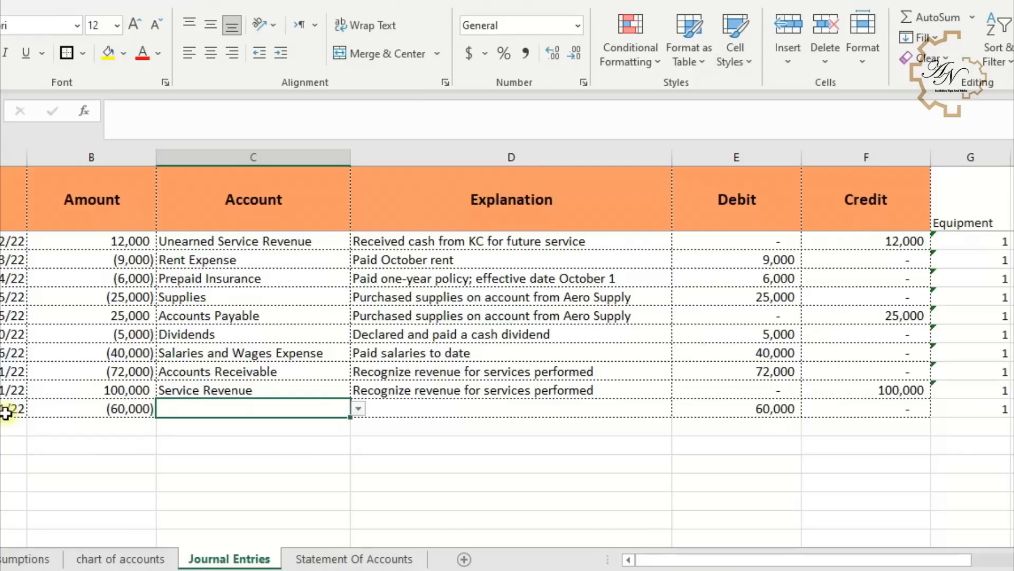
type("E")
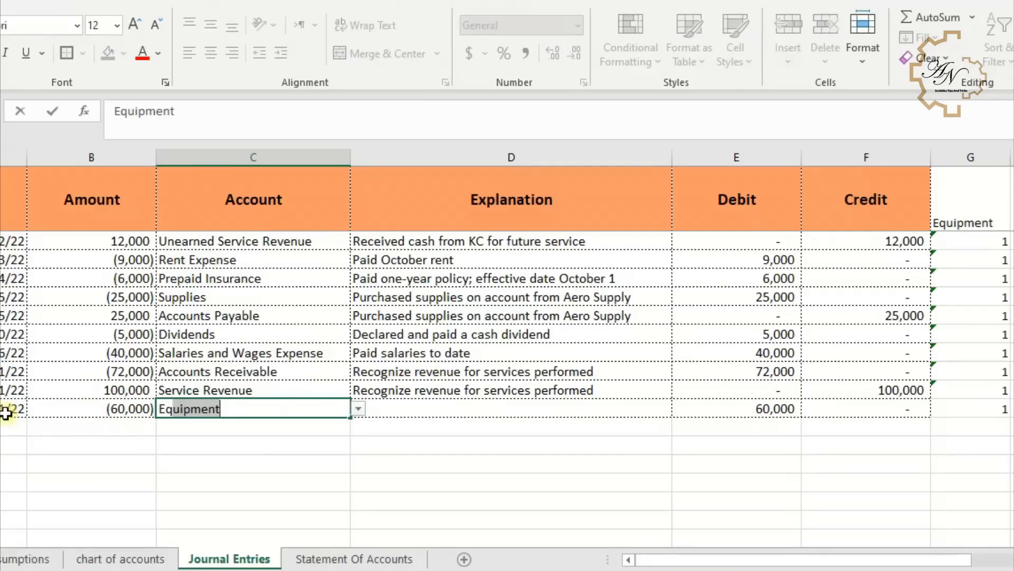
left_click(421, 412)
type("Purchased Equipment cash")
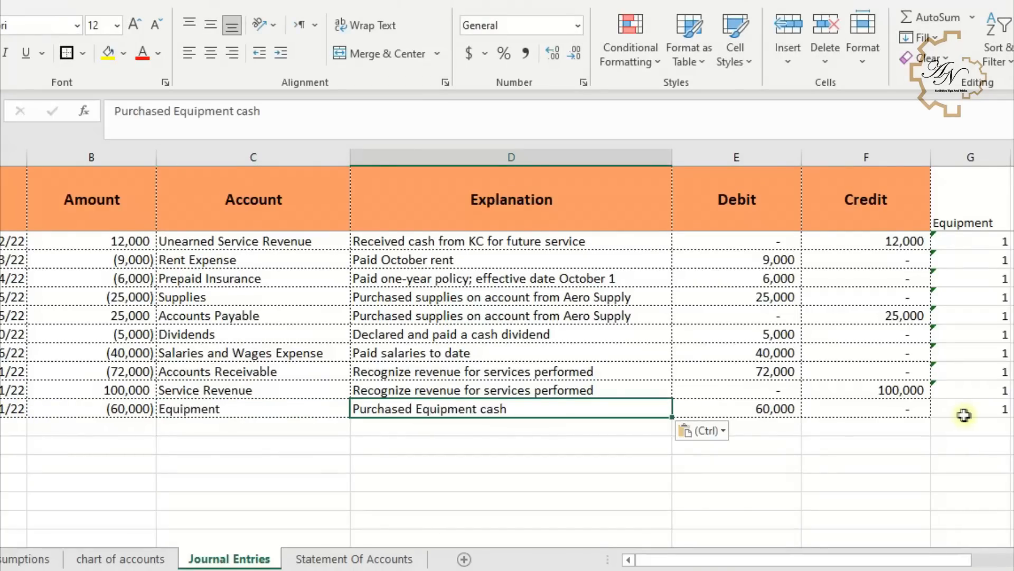
- Set the Statement Of Accounts ending date to 11-1
left_click(343, 559)
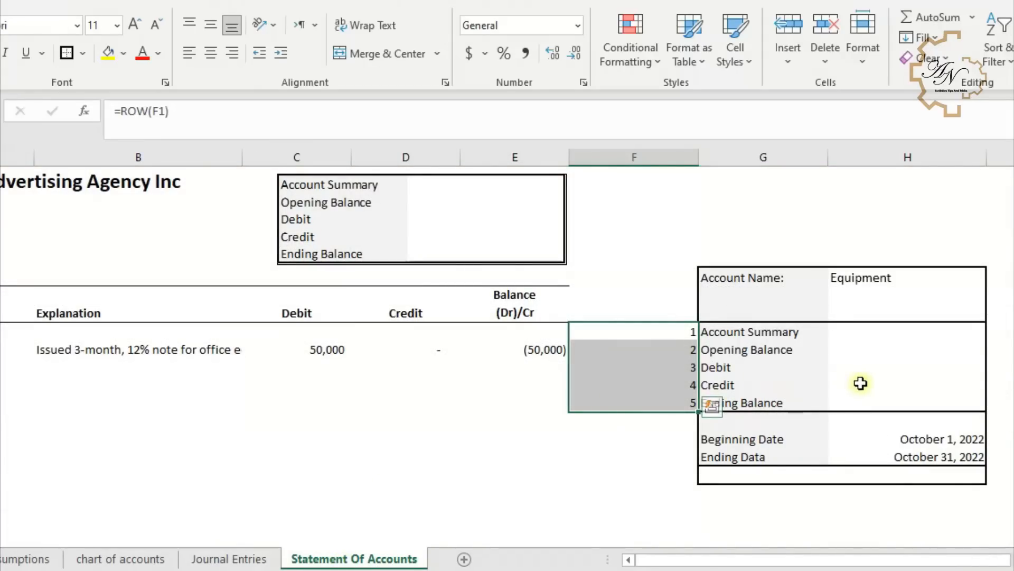
scroll(861, 383, "down", 1)
left_click(897, 382)
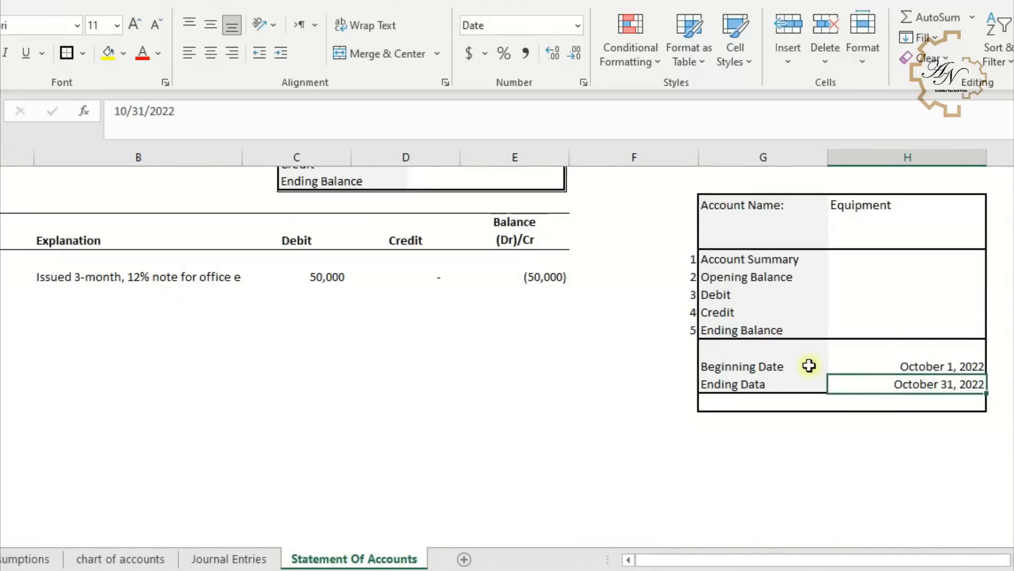
type("11-1")
key("Return")
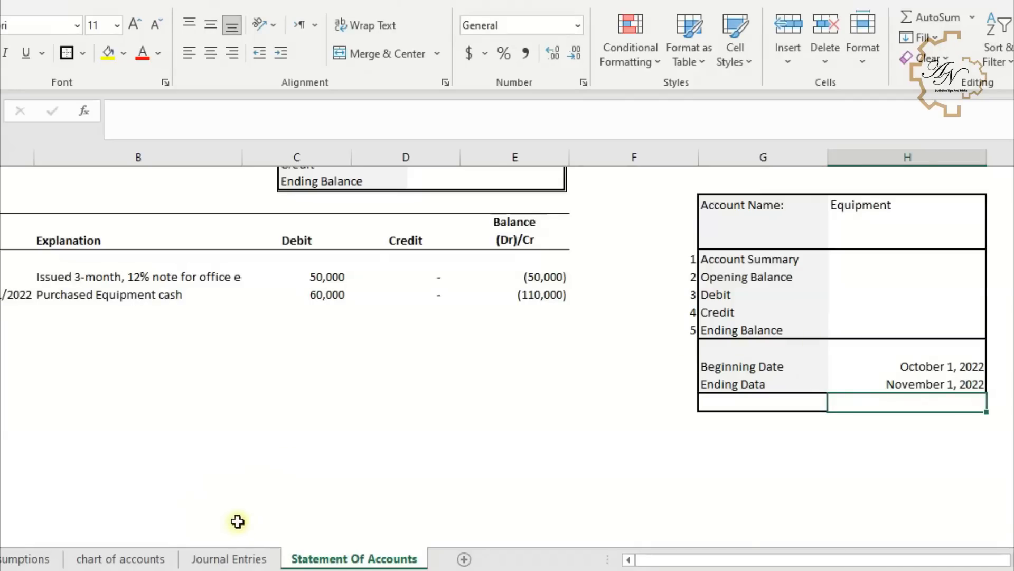
- Check the updated count for the new Equipment entry, then clear the helper numbers 1 to 5 in column F of the Statement Of Accounts
left_click(241, 559)
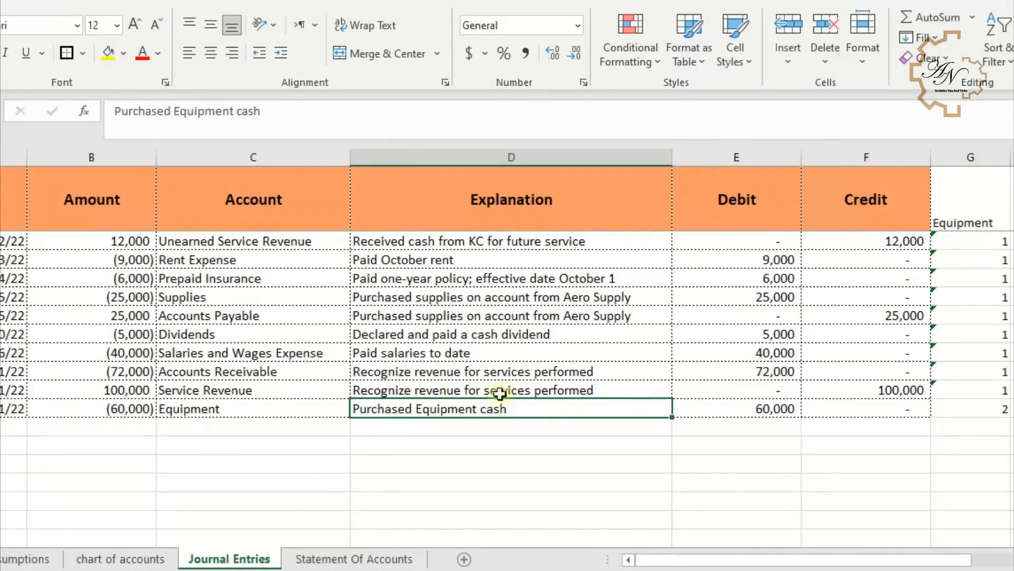
left_click(978, 407)
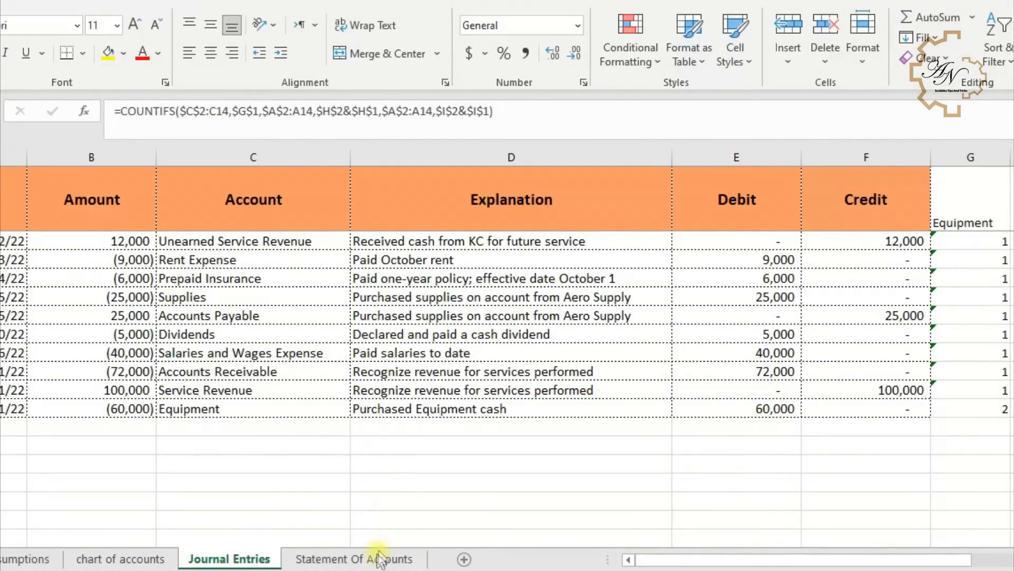
left_click(379, 560)
left_click_drag(642, 330, 651, 398)
key("Delete")
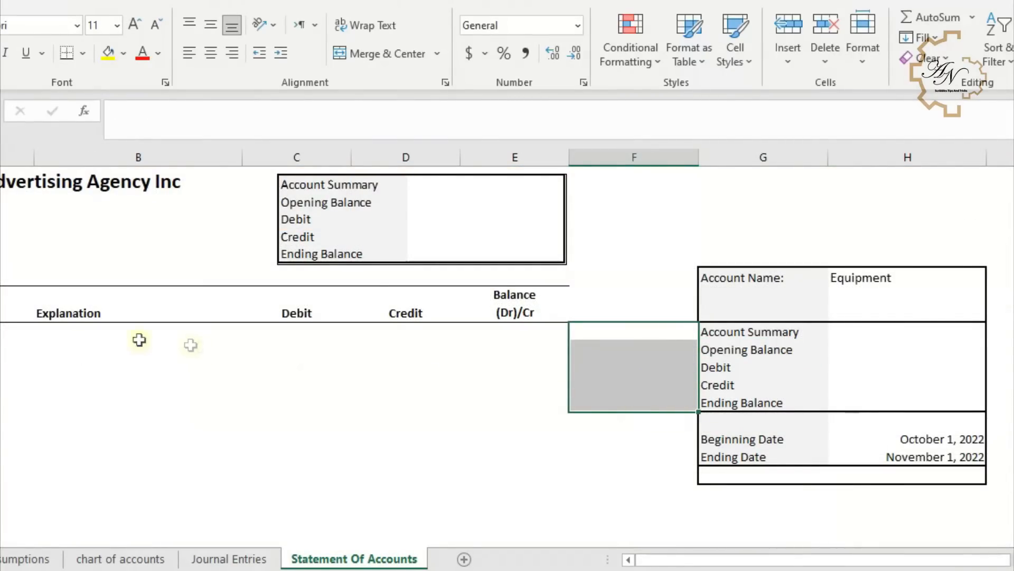
- In A8, enter =MATCH(A$6,'Journal Entries'!$A$1:$F$1,0) to find the Date heading's column position
left_click(11, 331)
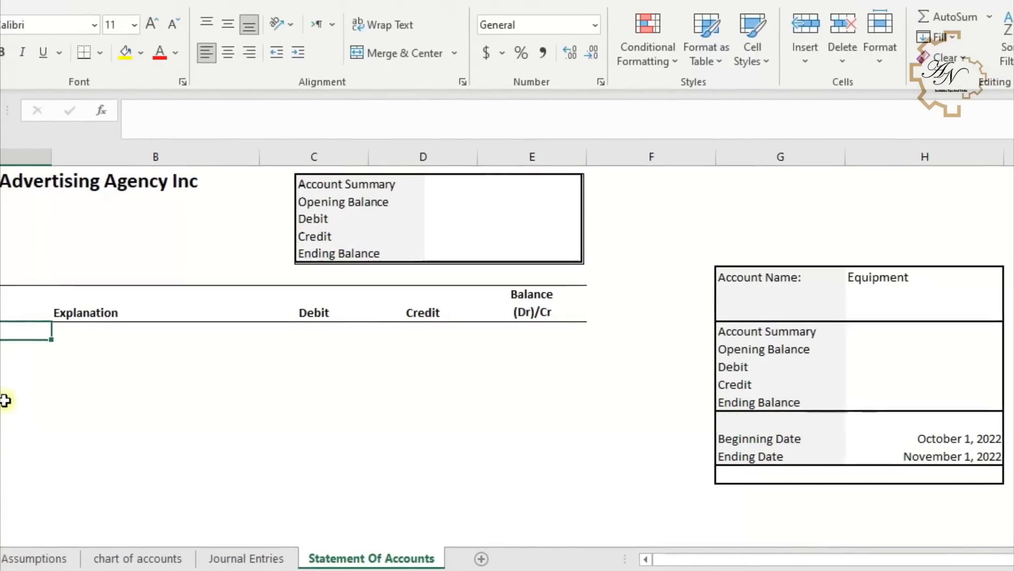
key("Down")
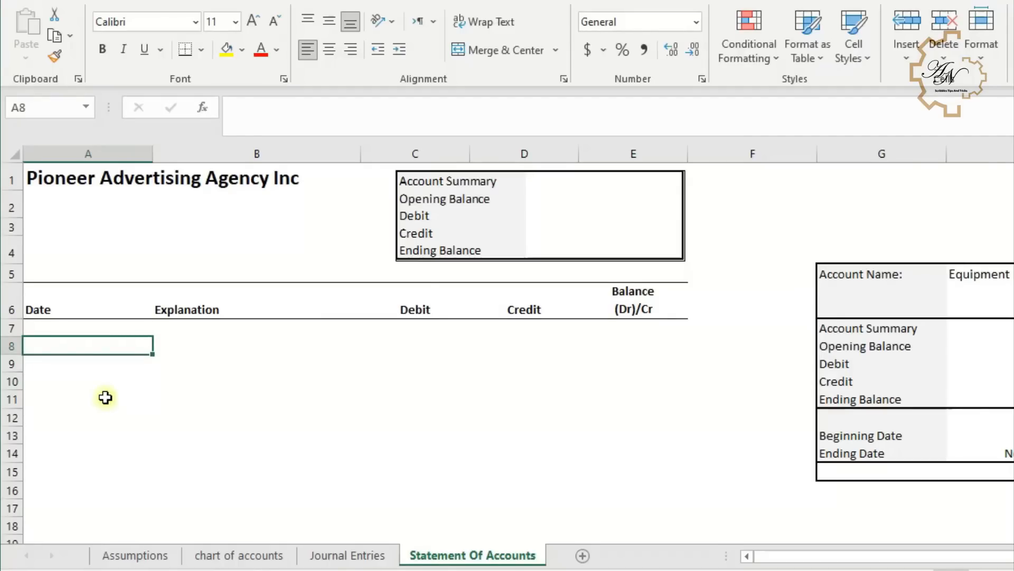
type("=")
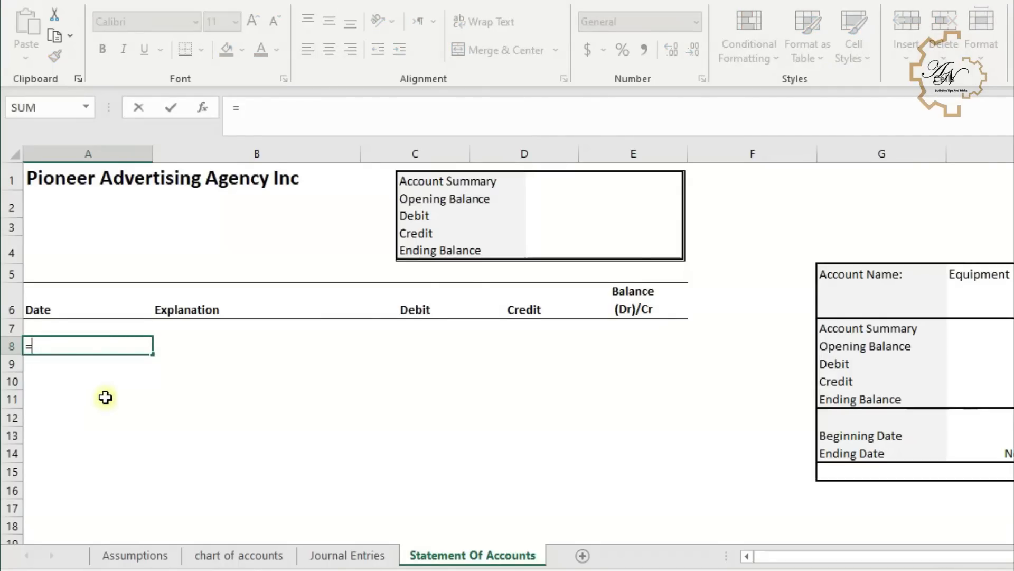
type("m")
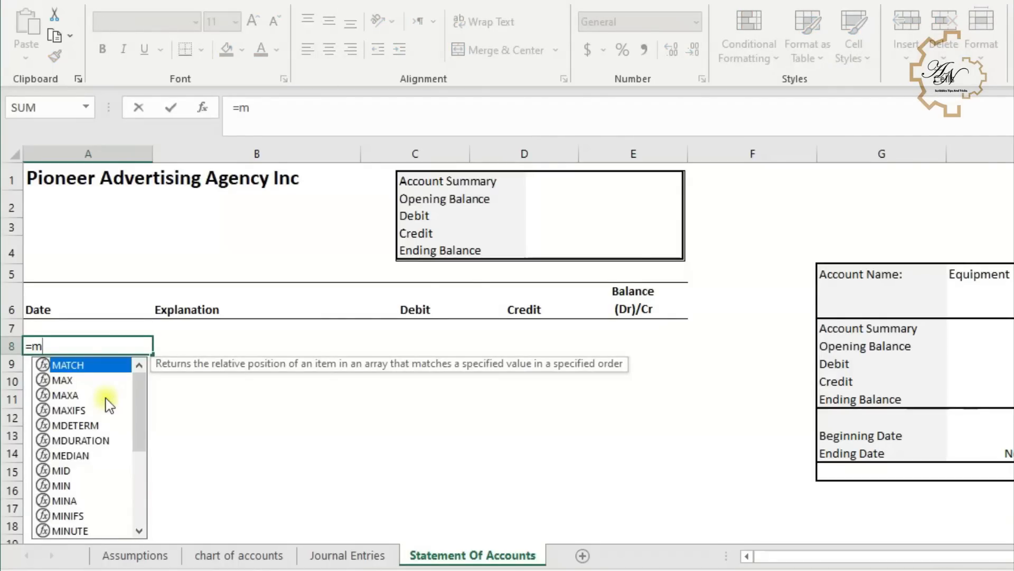
double_click(88, 370)
left_click(98, 303)
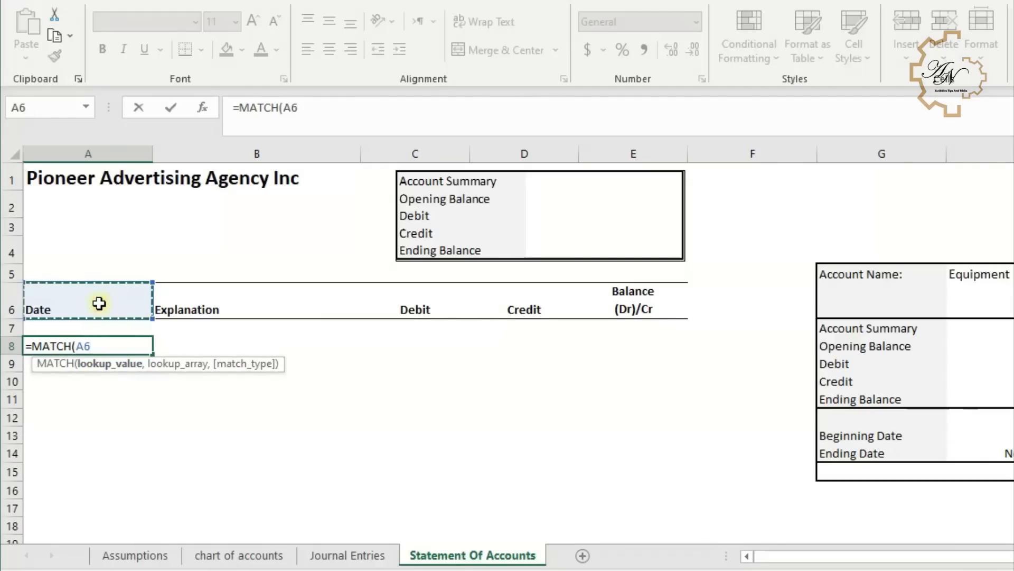
key("F4")
key("F4")
type(",")
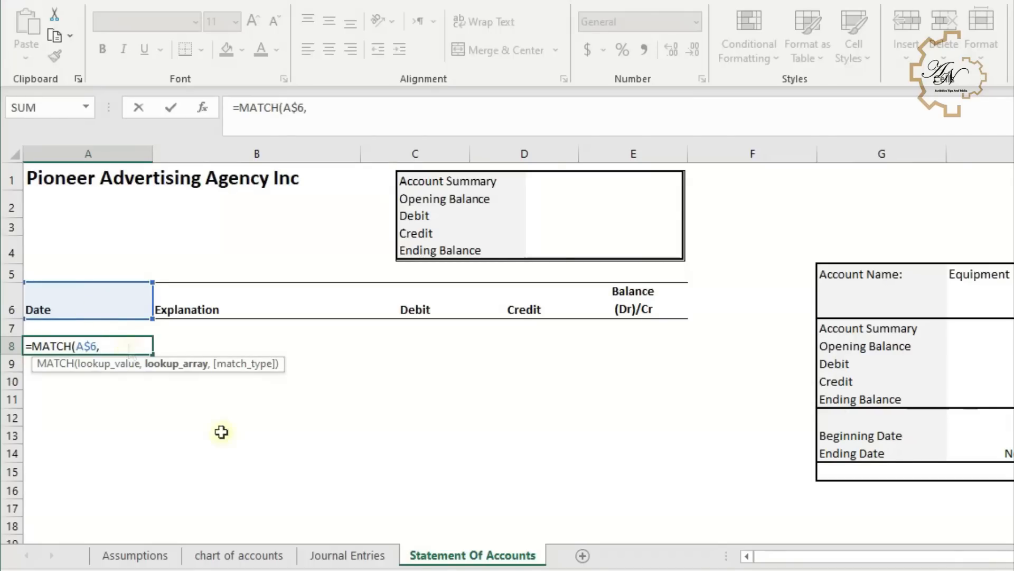
left_click(357, 556)
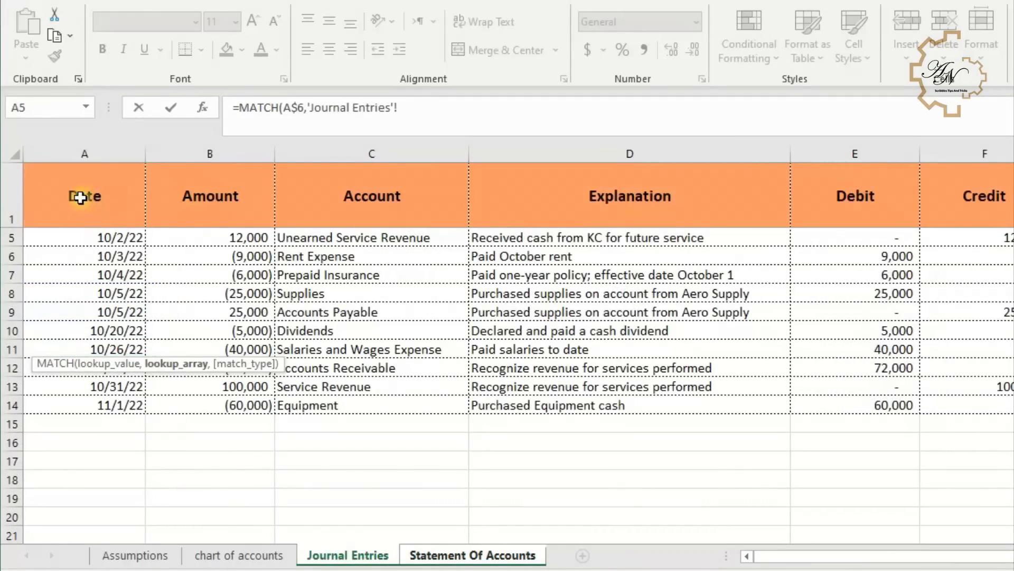
left_click_drag(79, 197, 948, 212)
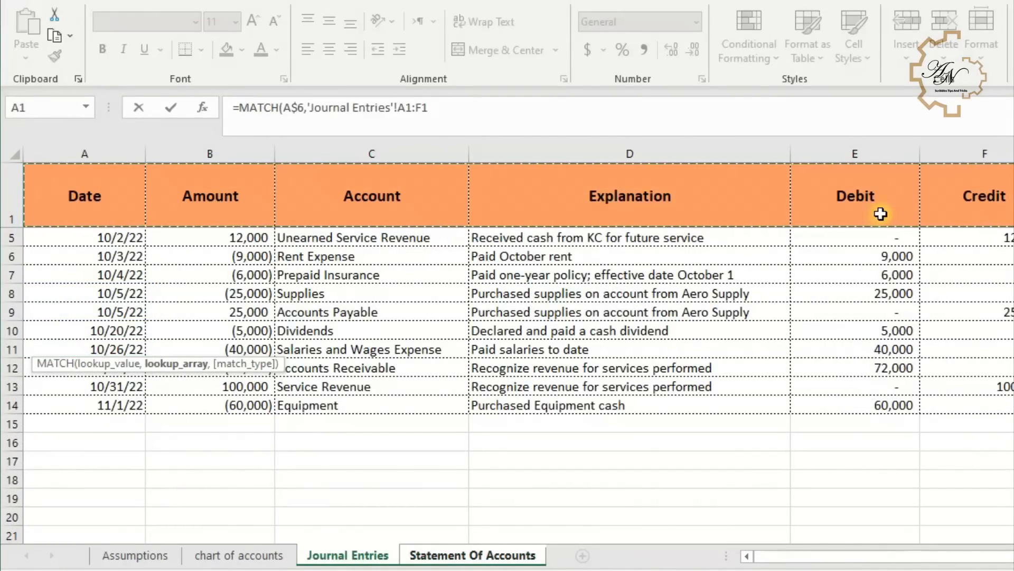
key("F4")
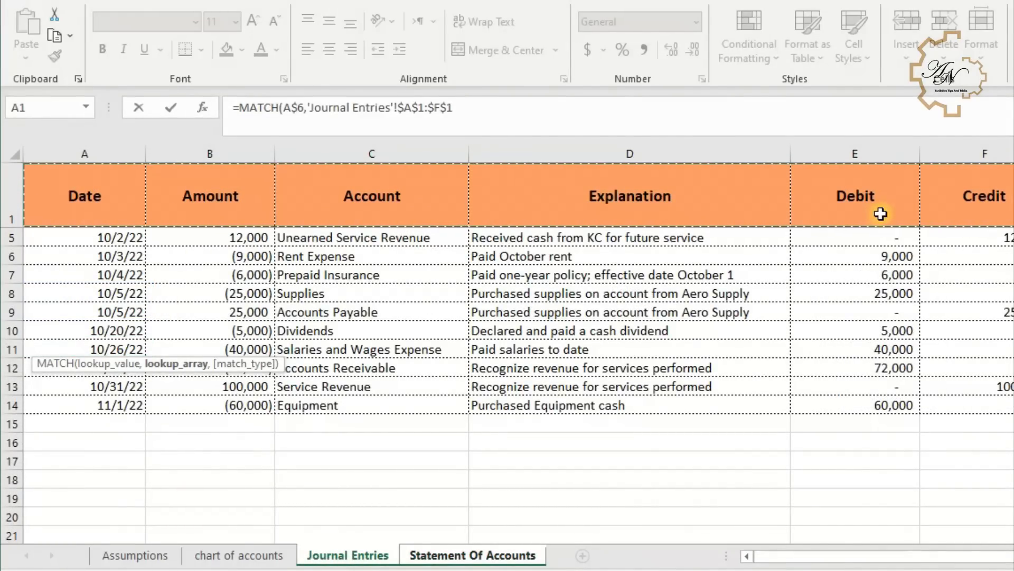
type(",")
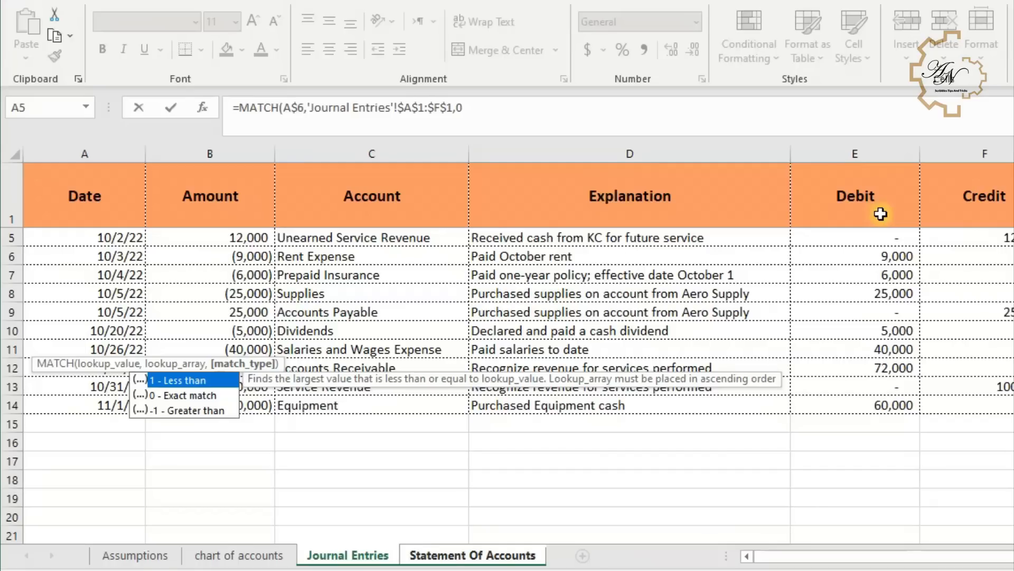
type("0")
key("Return")
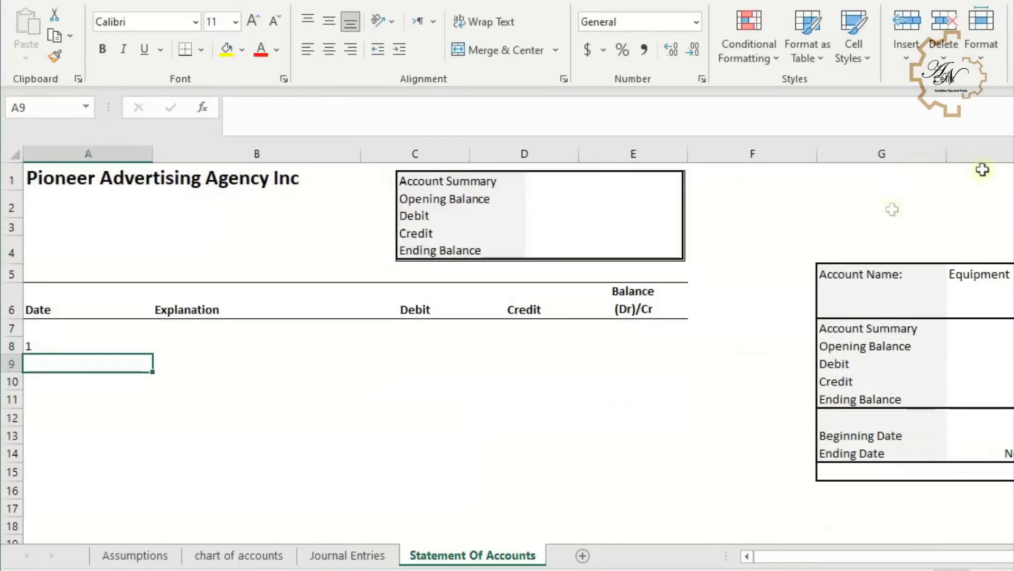
- Fill the A8 MATCH formula across into B8
left_click(120, 347)
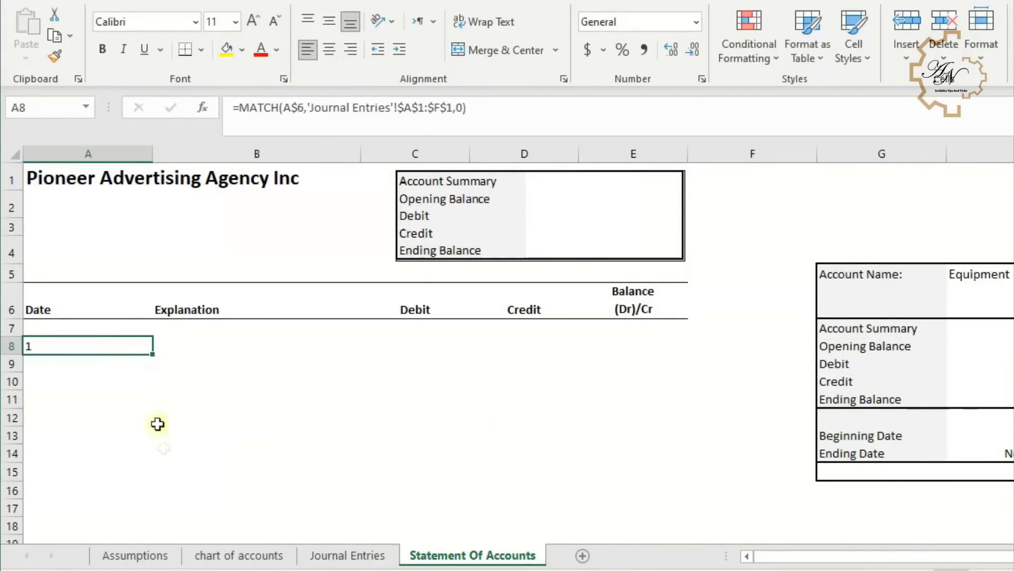
left_click_drag(152, 353, 278, 359)
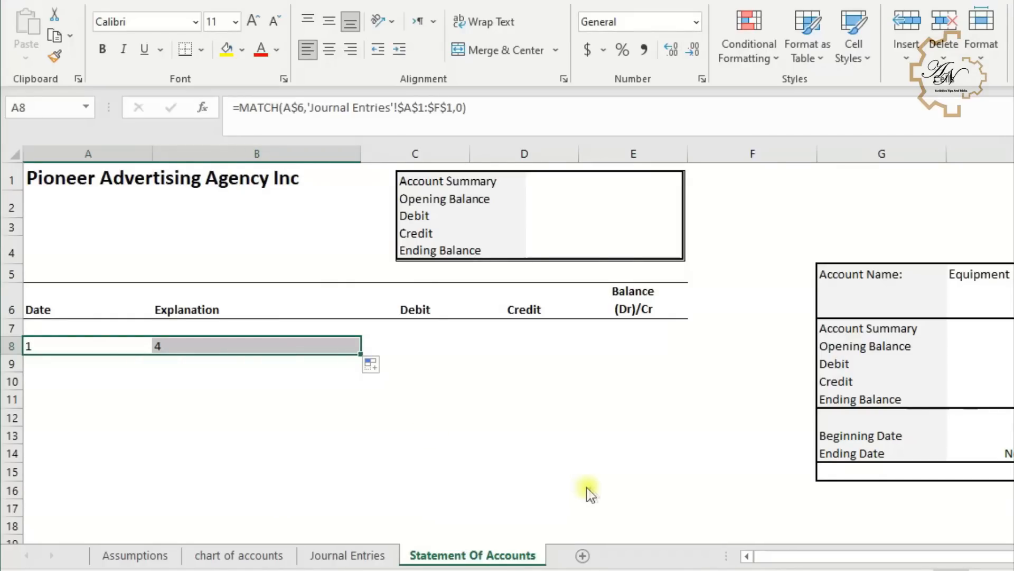
left_click(609, 468)
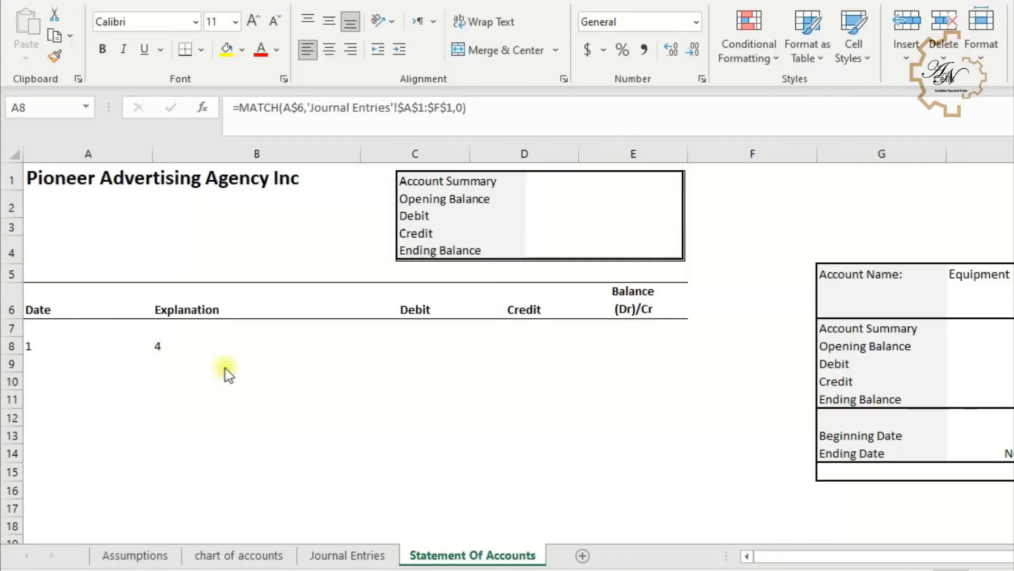
- Open the Clipboard pane and clear the copied formula from B8
left_click(77, 80)
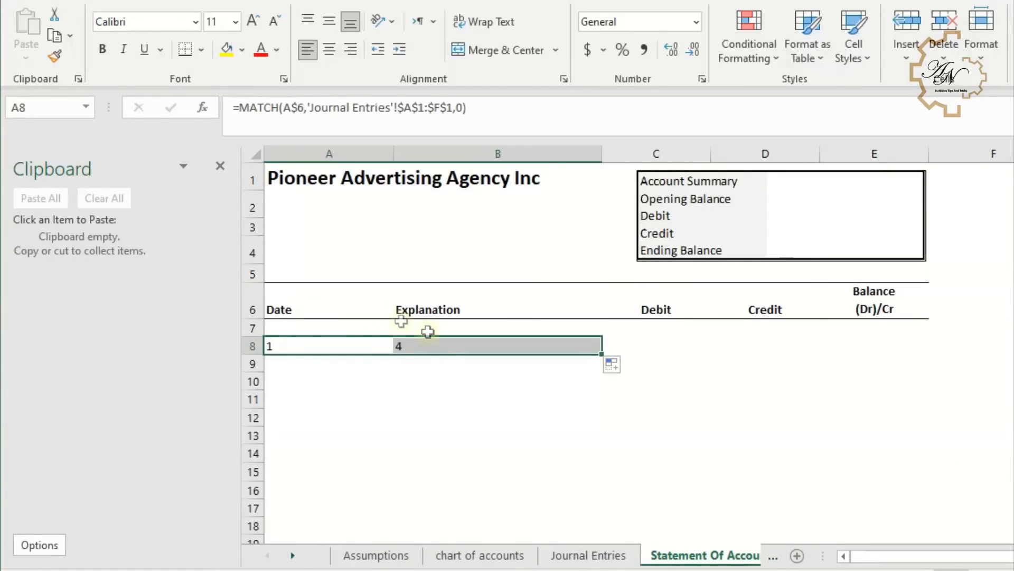
left_click(436, 348)
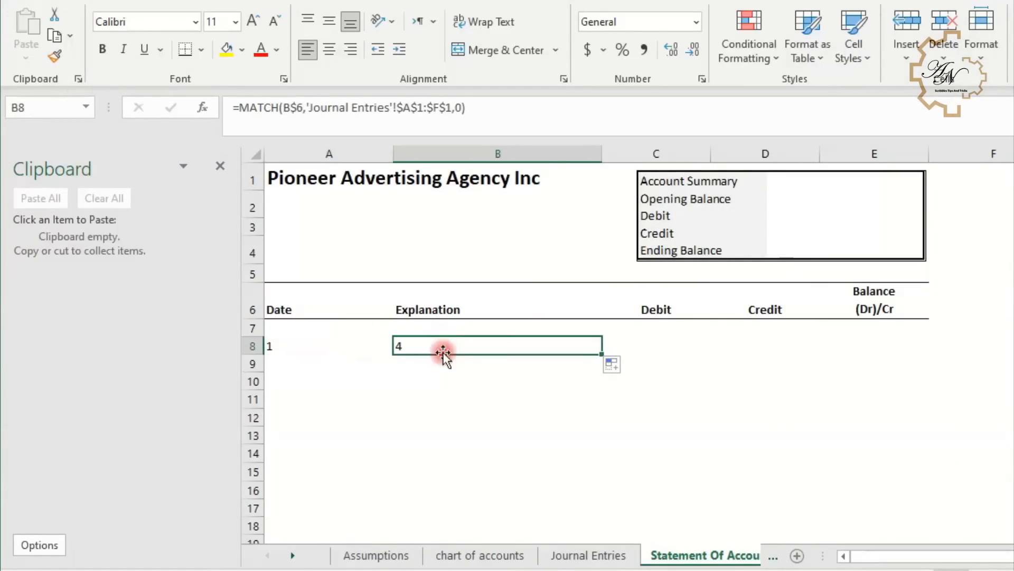
key("Delete")
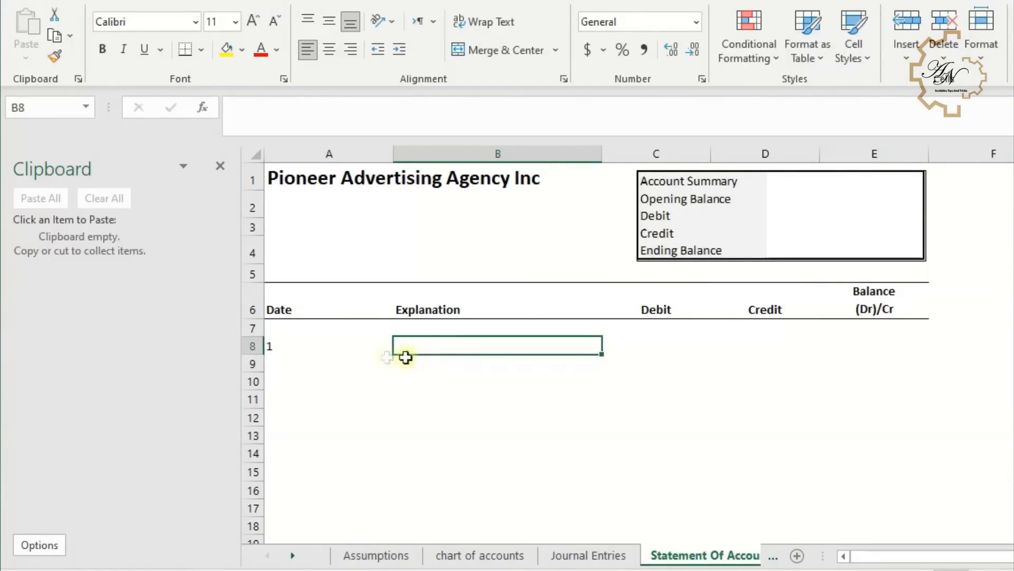
- Copy the MATCH formula text of A8 and delete it, keeping only the equals sign
left_click(366, 350)
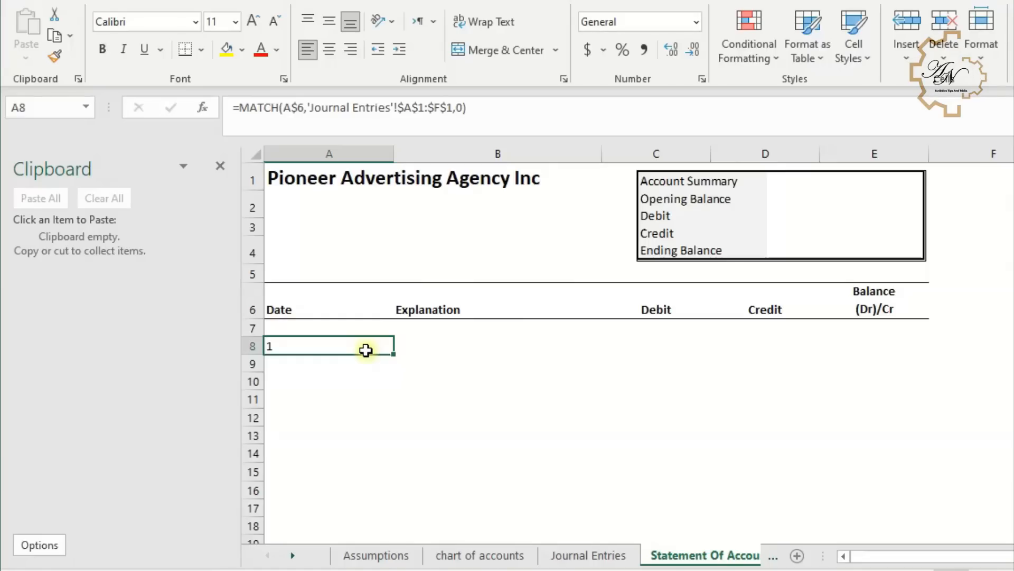
left_click(480, 110)
left_click_drag(480, 111, 244, 133)
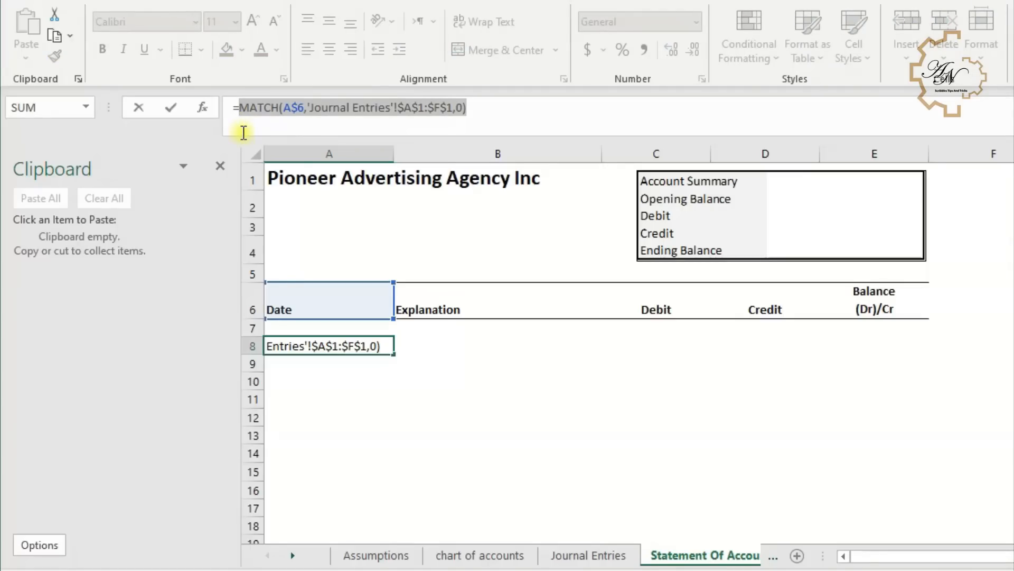
key("ctrl+c")
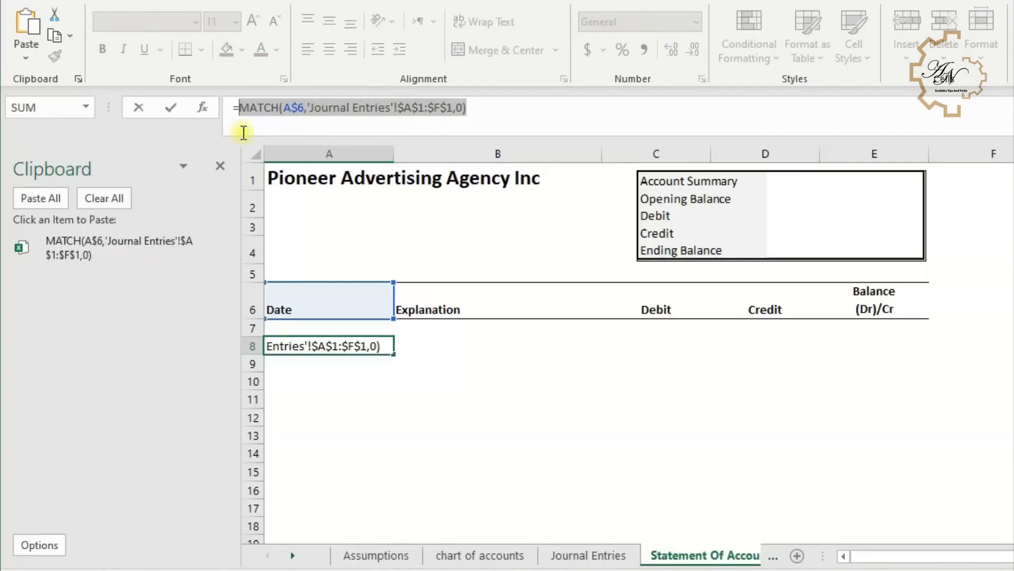
key("BackSpace")
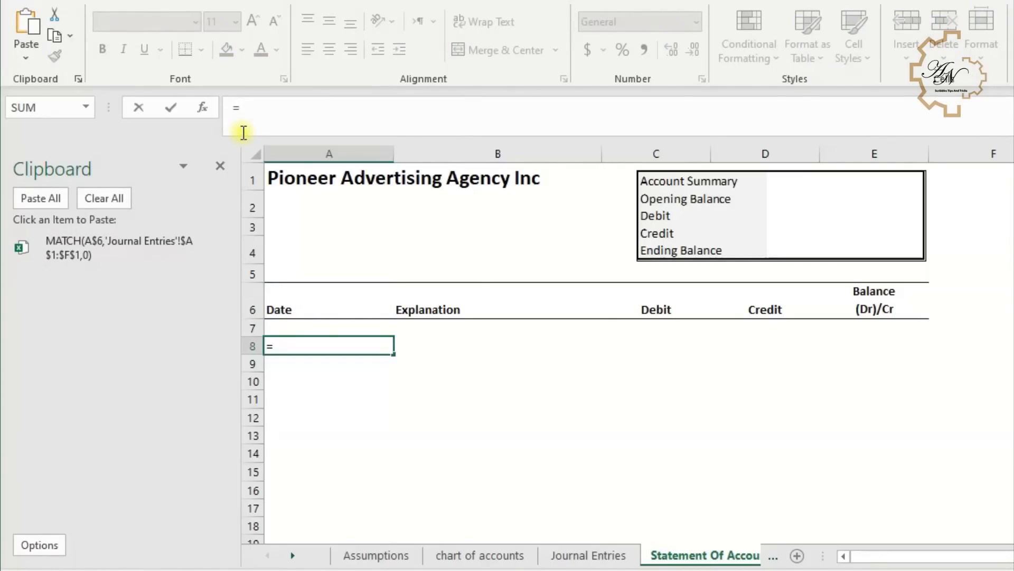
- Begin a new MATCH formula in A8 using ROW(a1) as the lookup value
type("ma")
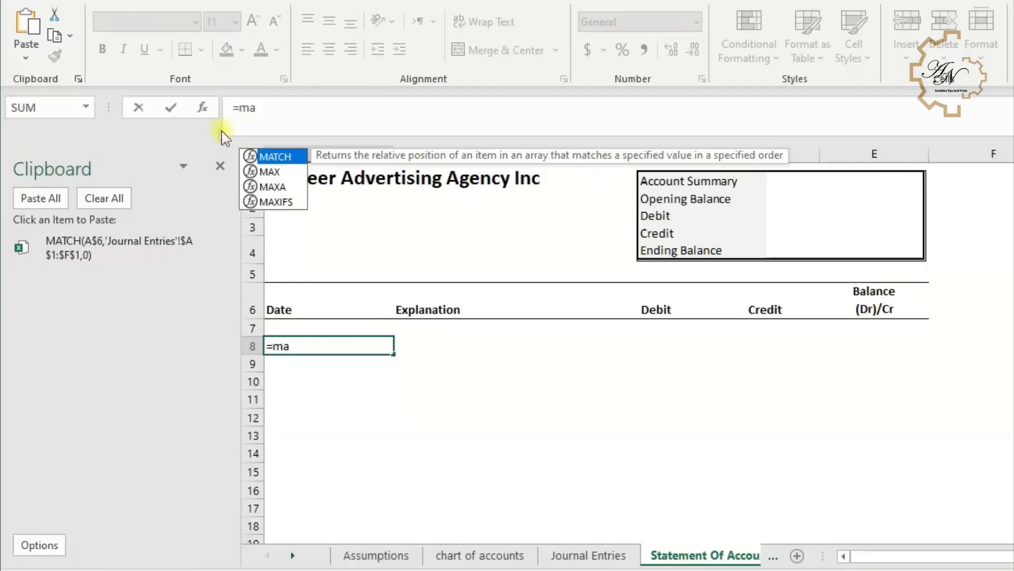
double_click(282, 159)
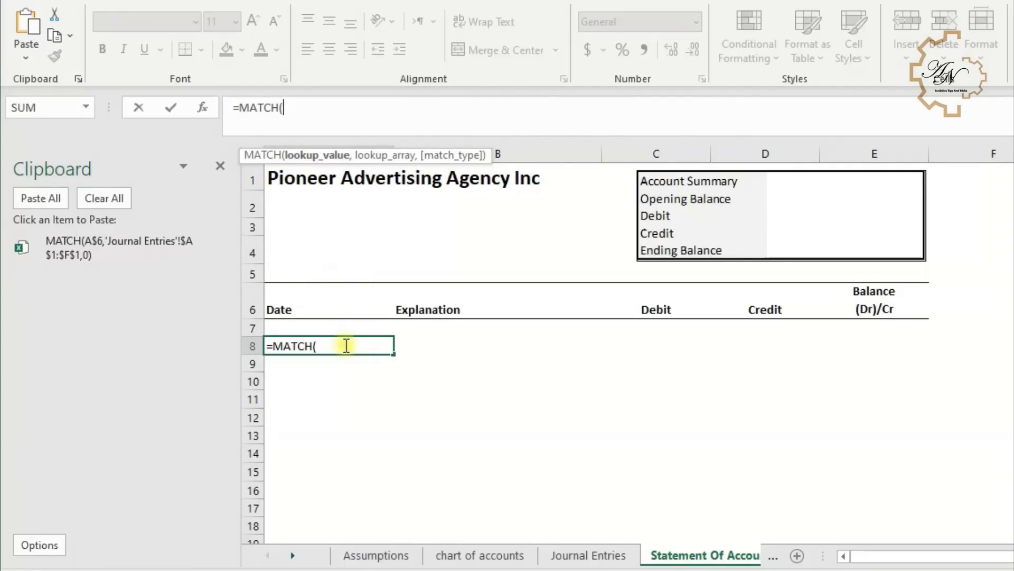
type("ro")
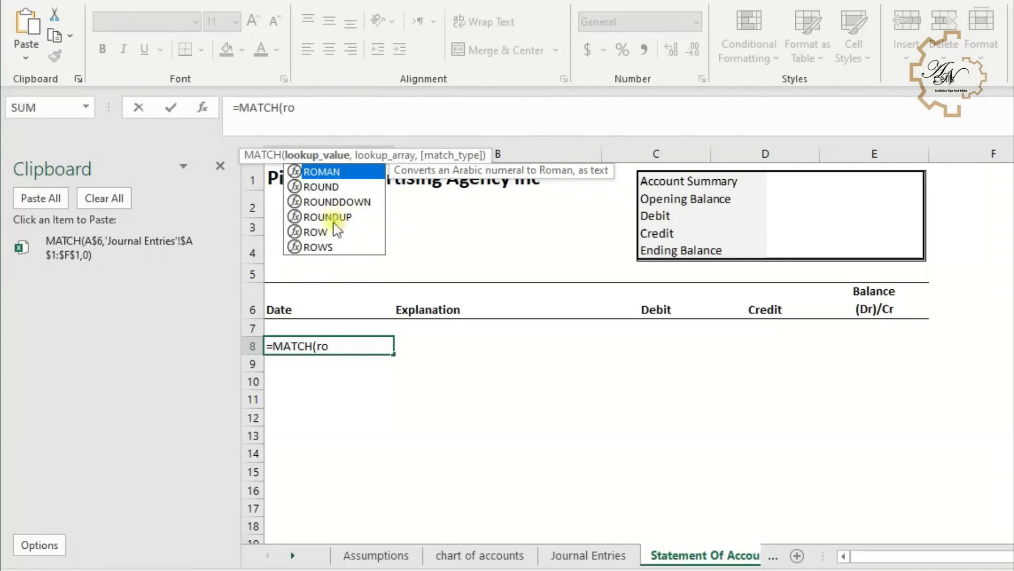
double_click(325, 230)
type("a")
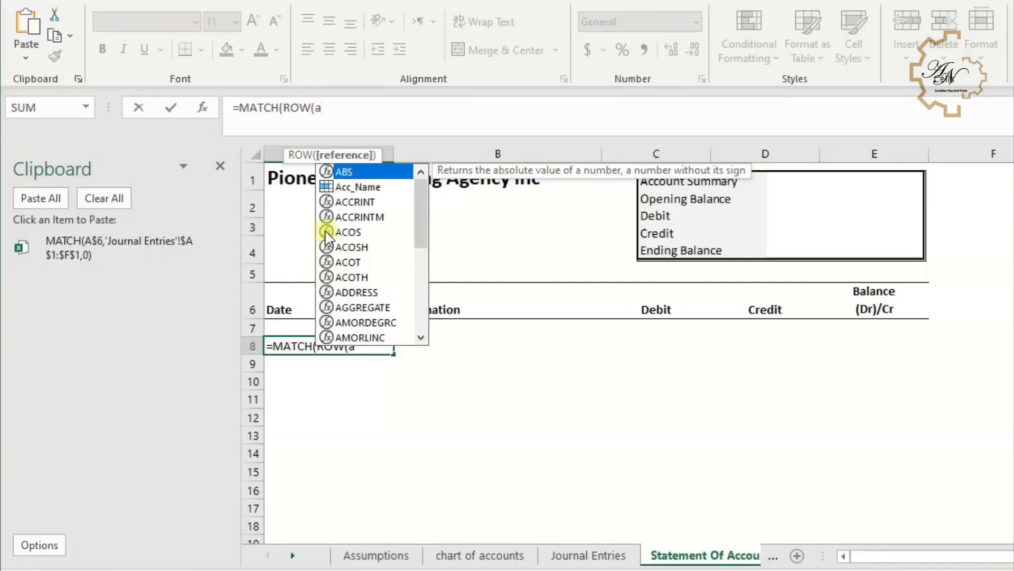
type("1),")
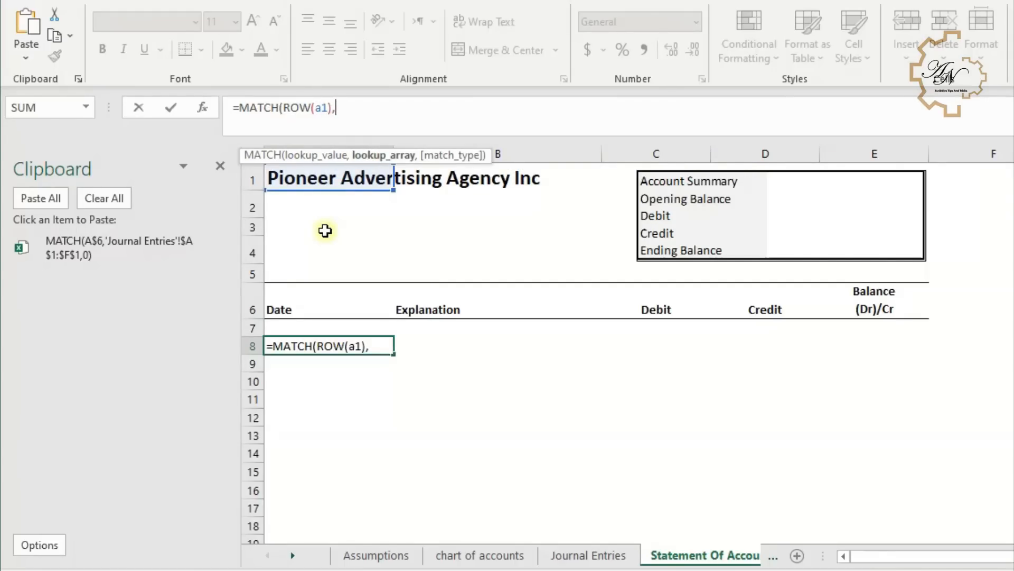
- Complete A8's MATCH formula with the Journal Entries column G as an absolute lookup array and match type 0
left_click(588, 555)
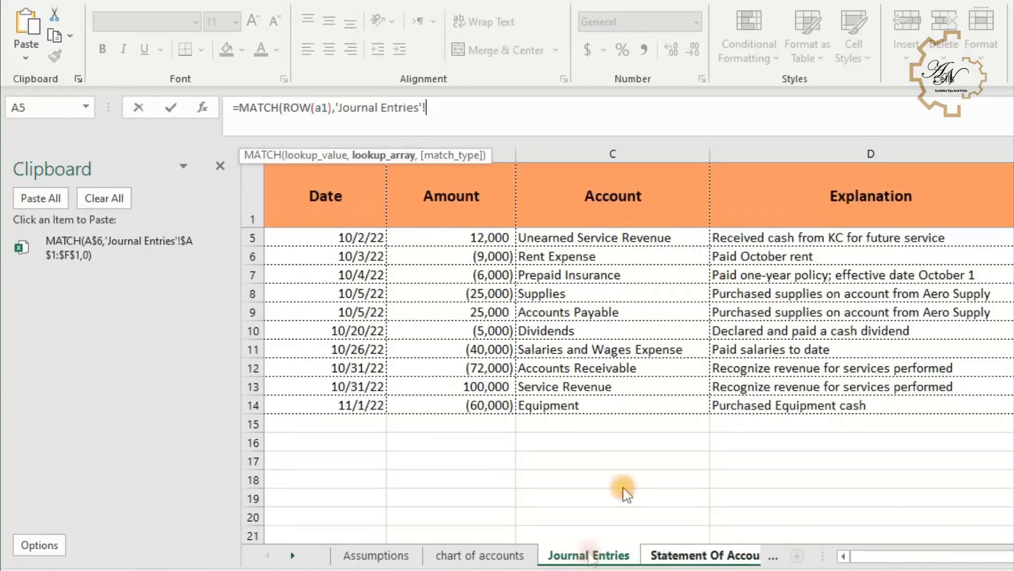
left_click(1007, 150)
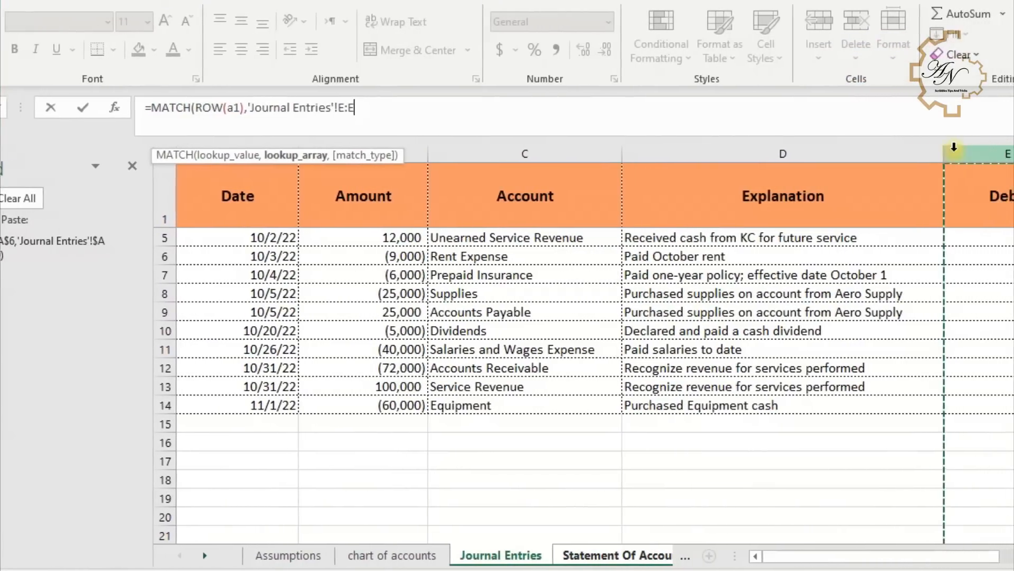
key("Right")
key("Right")
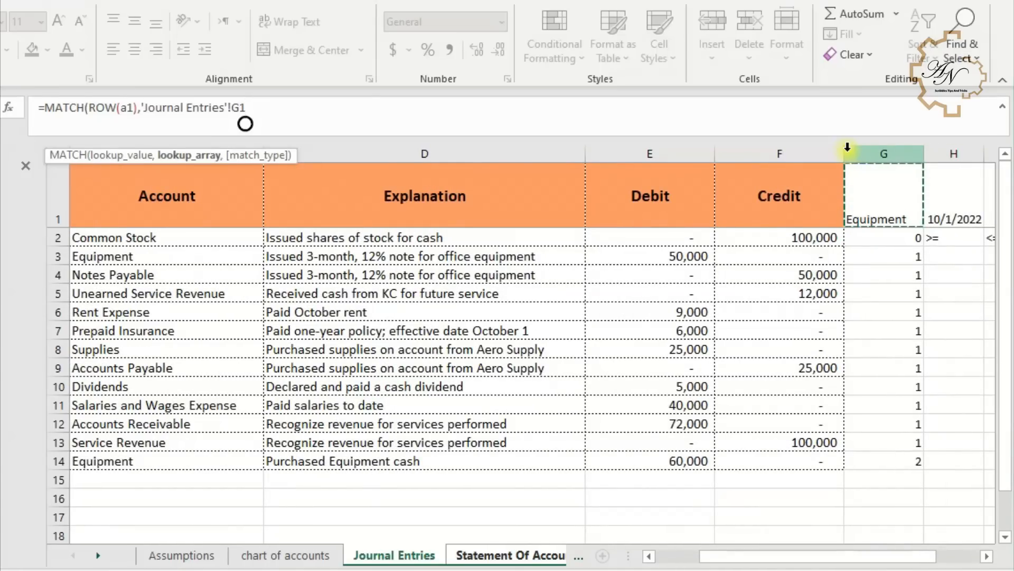
left_click(883, 155)
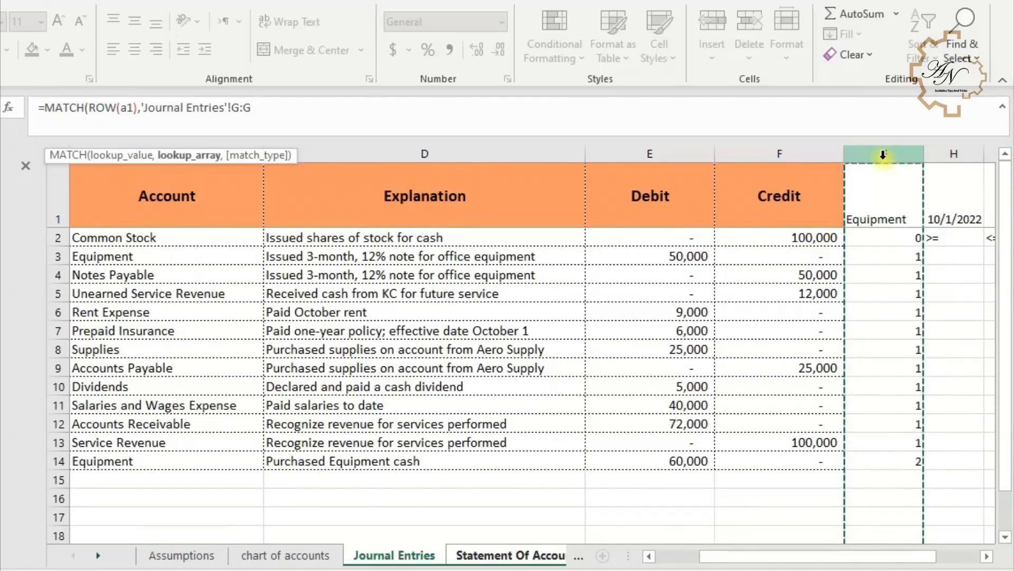
left_click(619, 157)
key("F4")
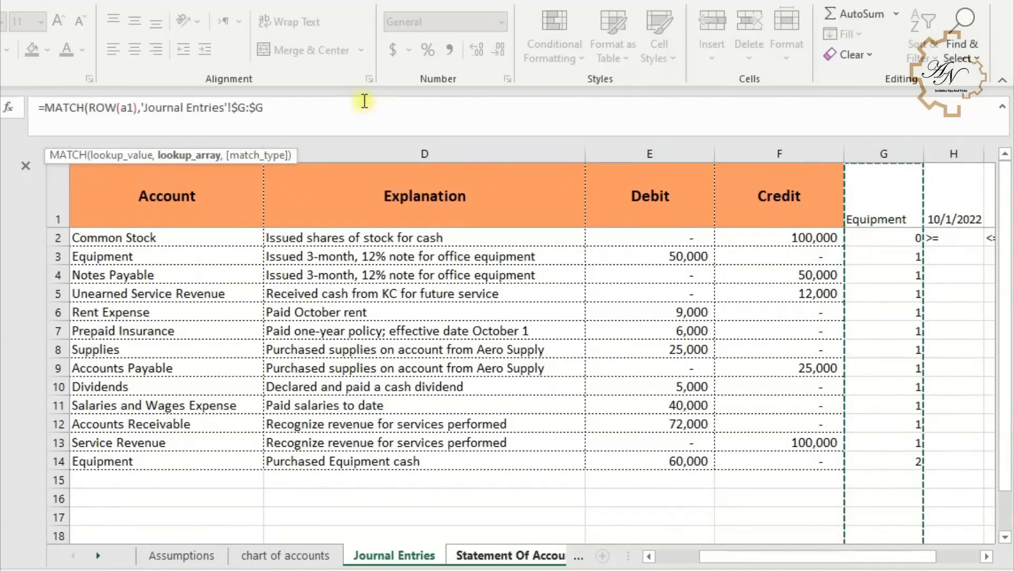
type(",0")
key("Return")
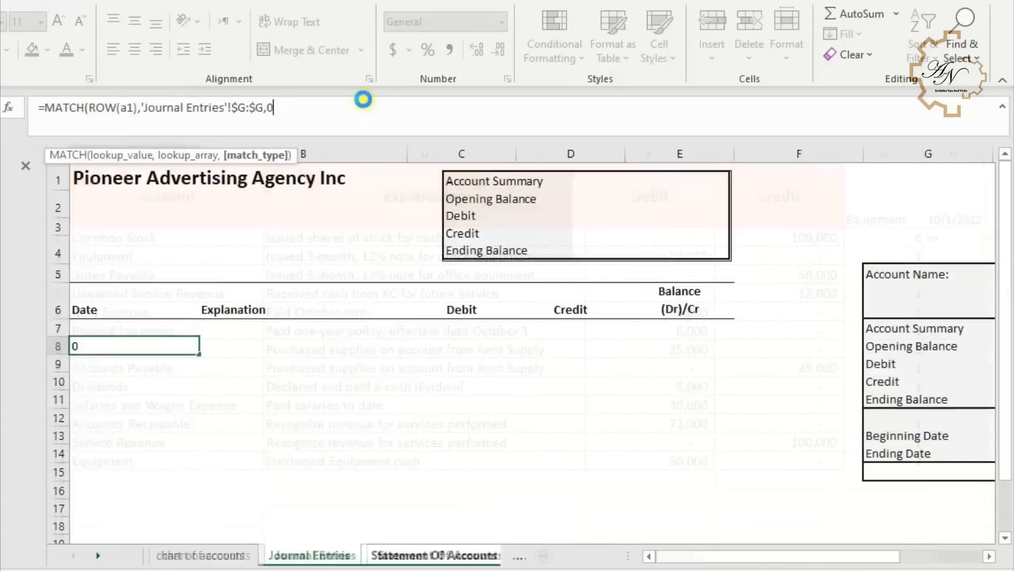
key("Return")
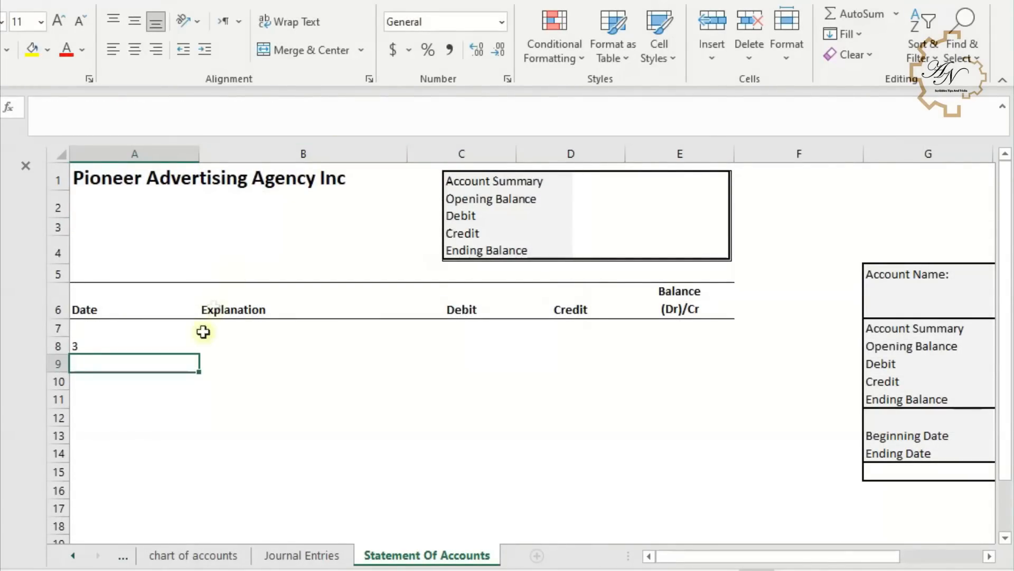
- Copy the finished MATCH formula text from A8 and erase it, leaving only the equals sign
left_click(187, 347)
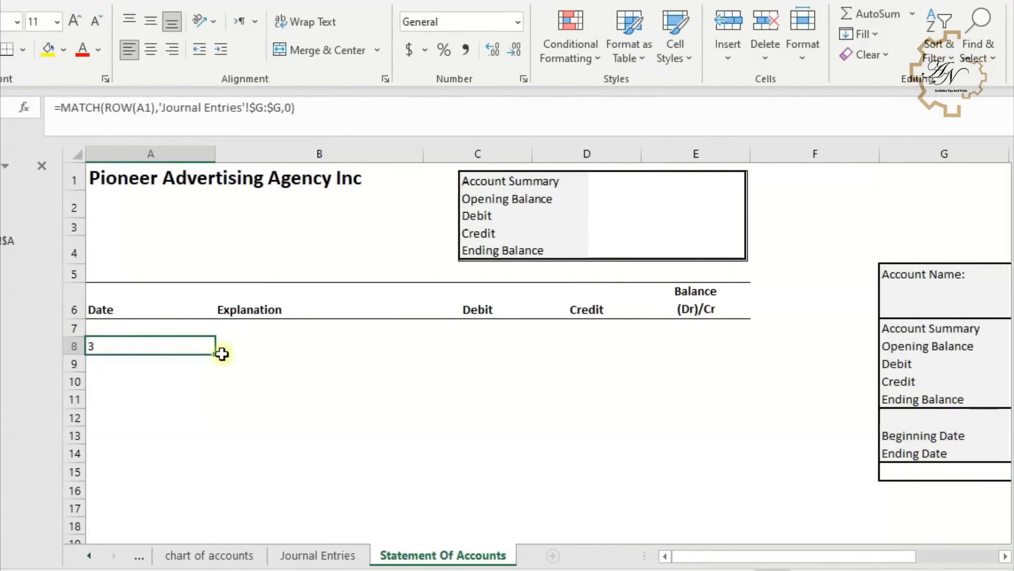
left_click(317, 109)
left_click_drag(317, 109, 63, 104)
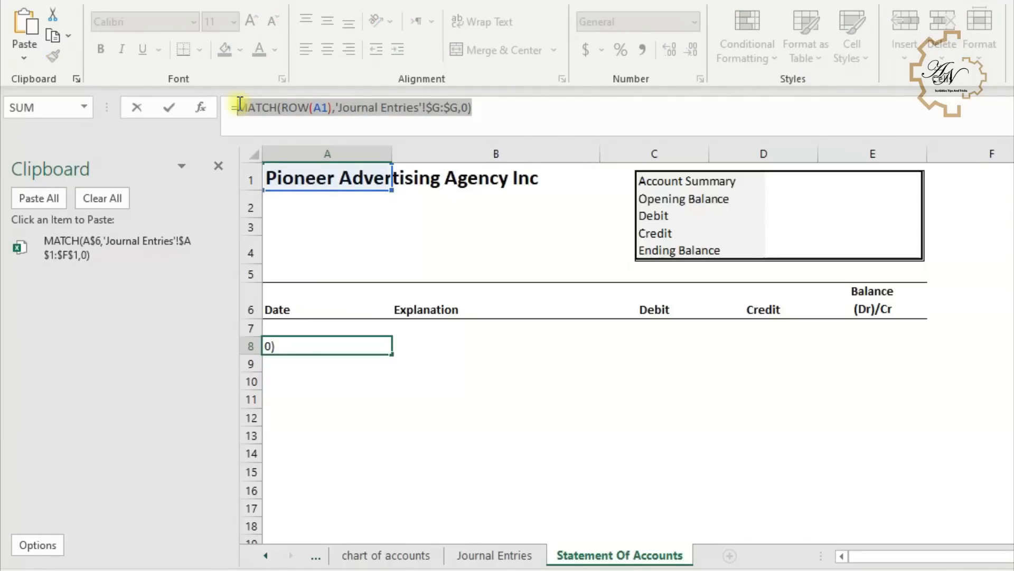
key("ctrl+c")
key("BackSpace")
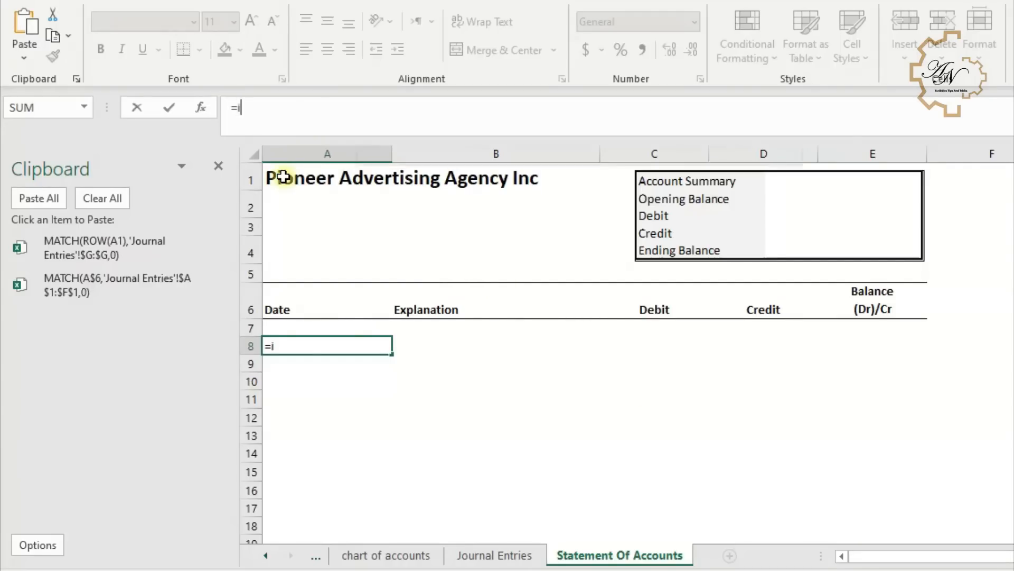
- Enter an INDEX formula in A8 over 'Journal Entries'!$A:$F, pasting both MATCH formulas as row and column arguments
type("in")
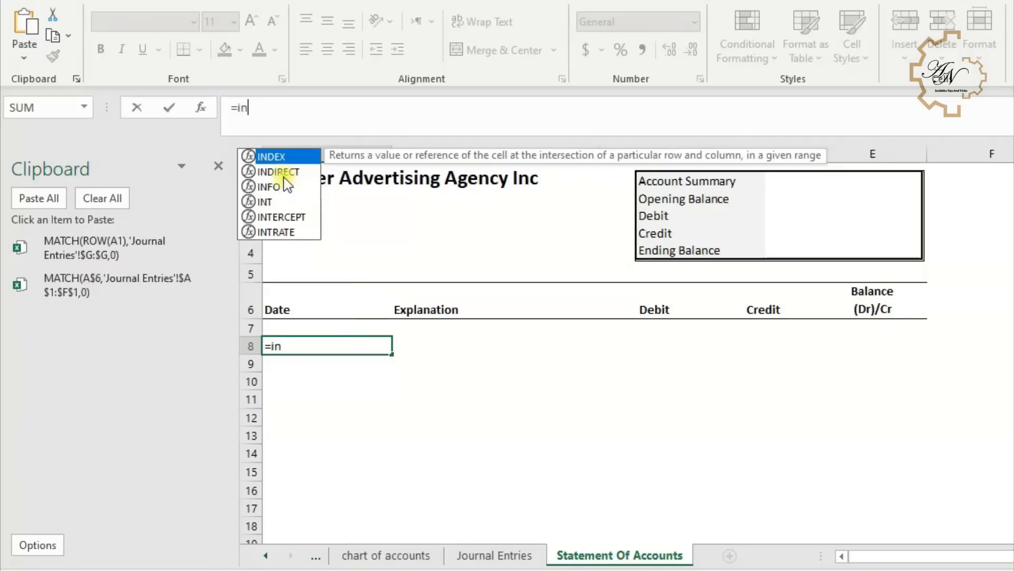
double_click(265, 156)
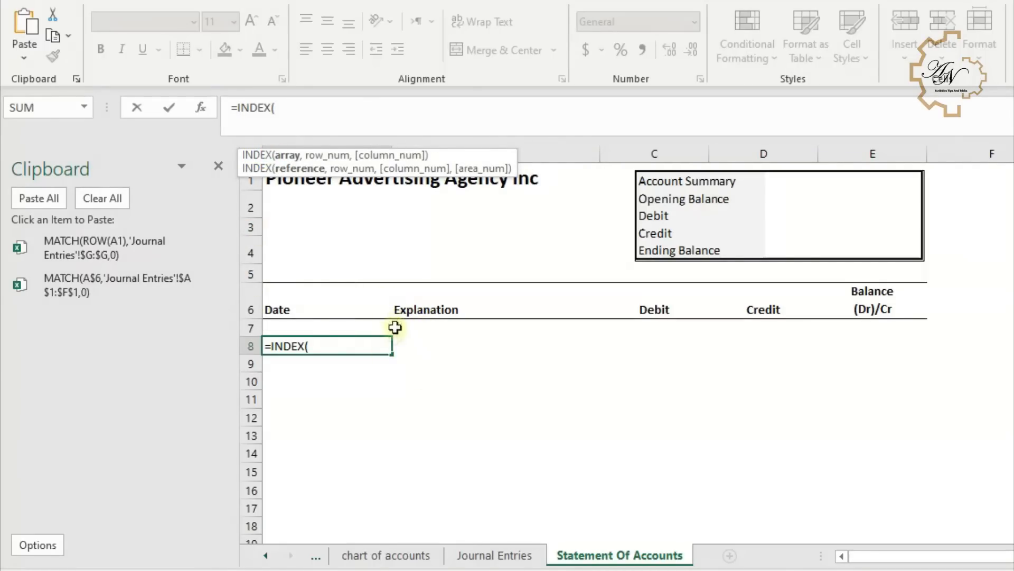
left_click(489, 556)
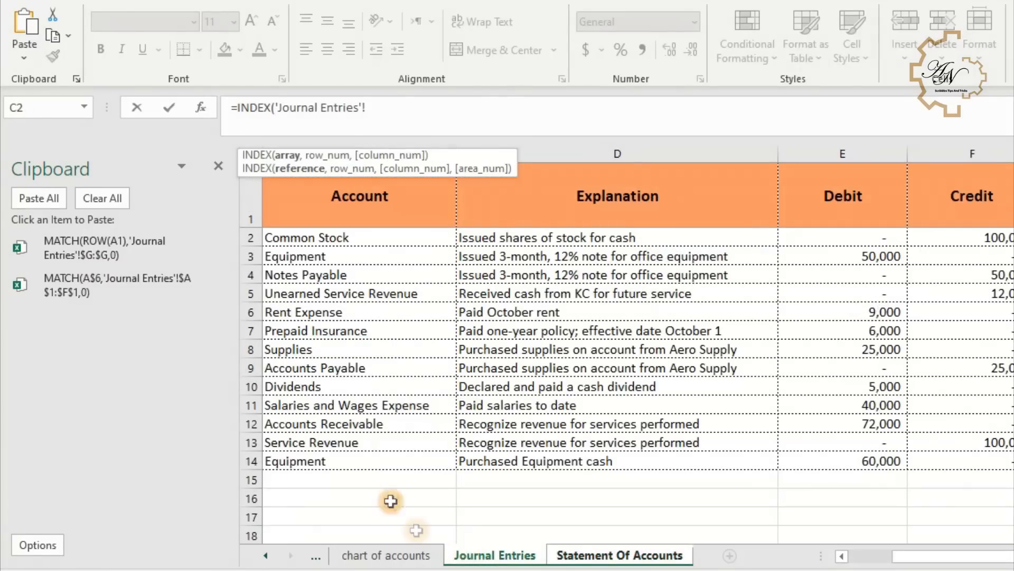
left_click_drag(989, 156, 198, 154)
key("F4")
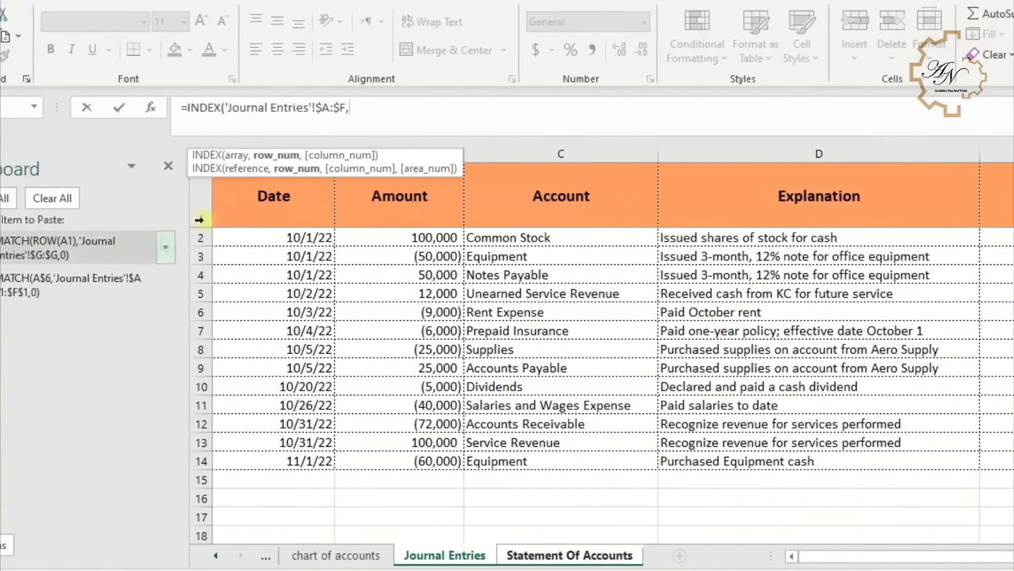
left_click(101, 258)
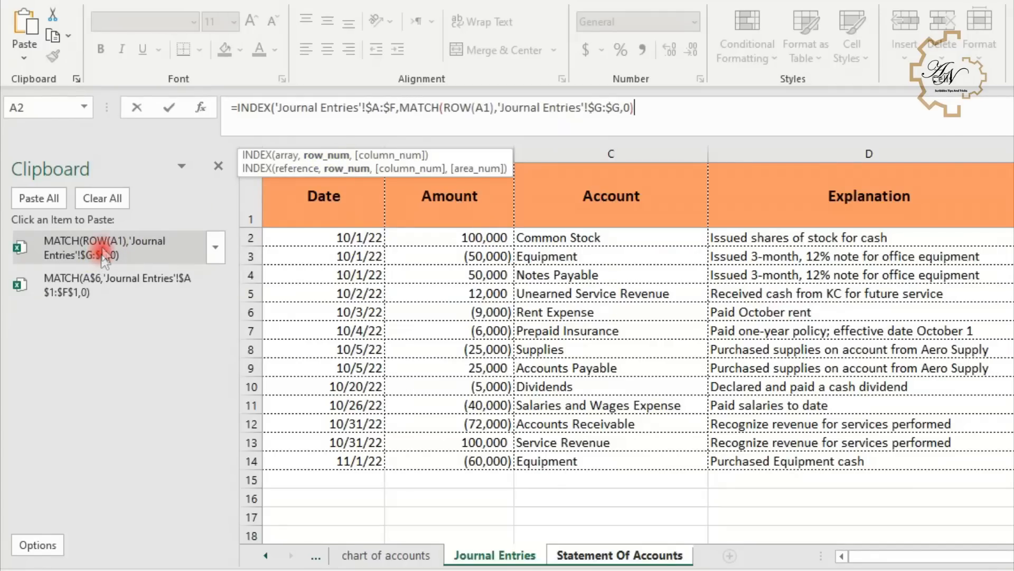
type(",")
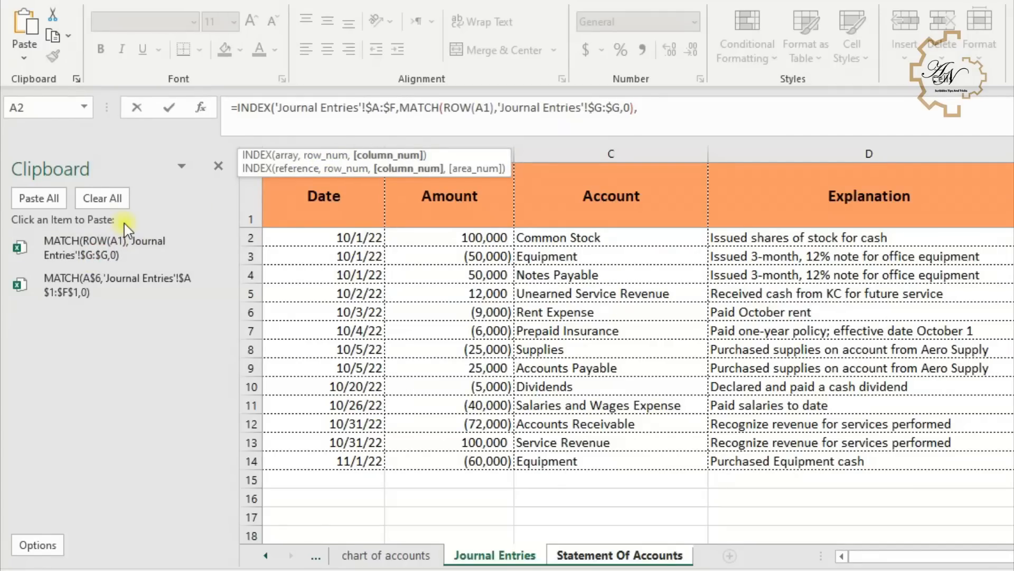
left_click(152, 294)
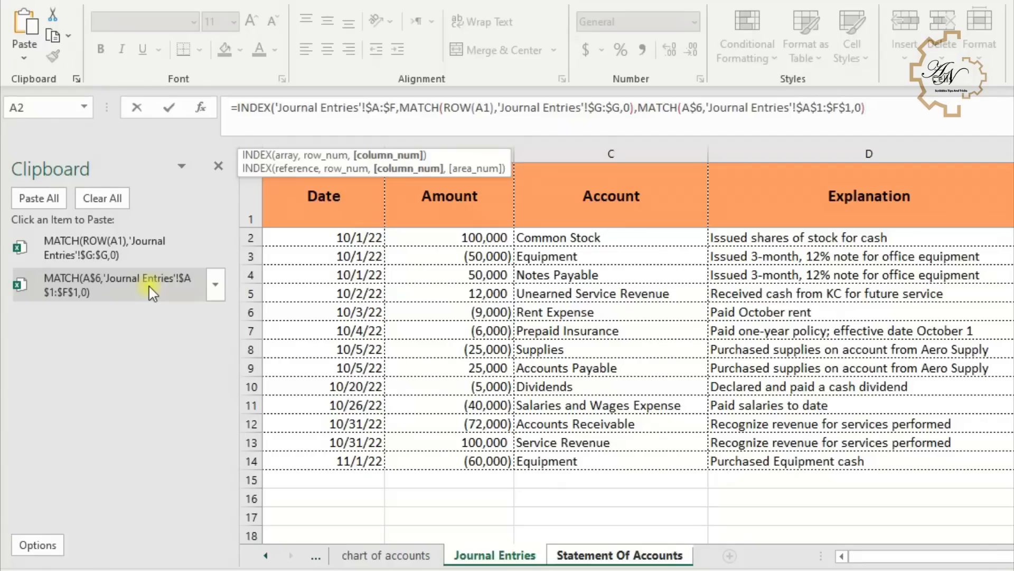
key("Return")
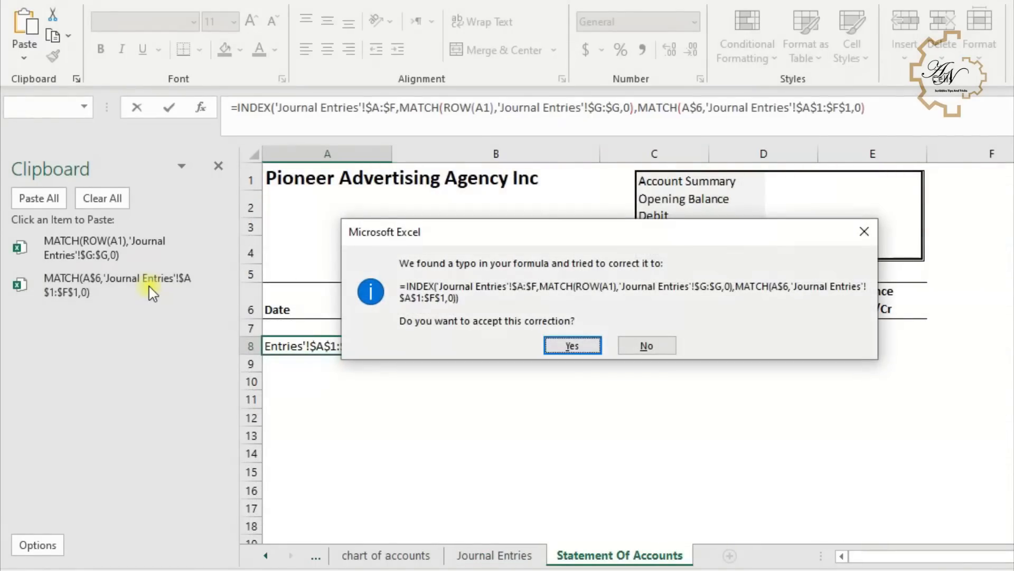
left_click(555, 339)
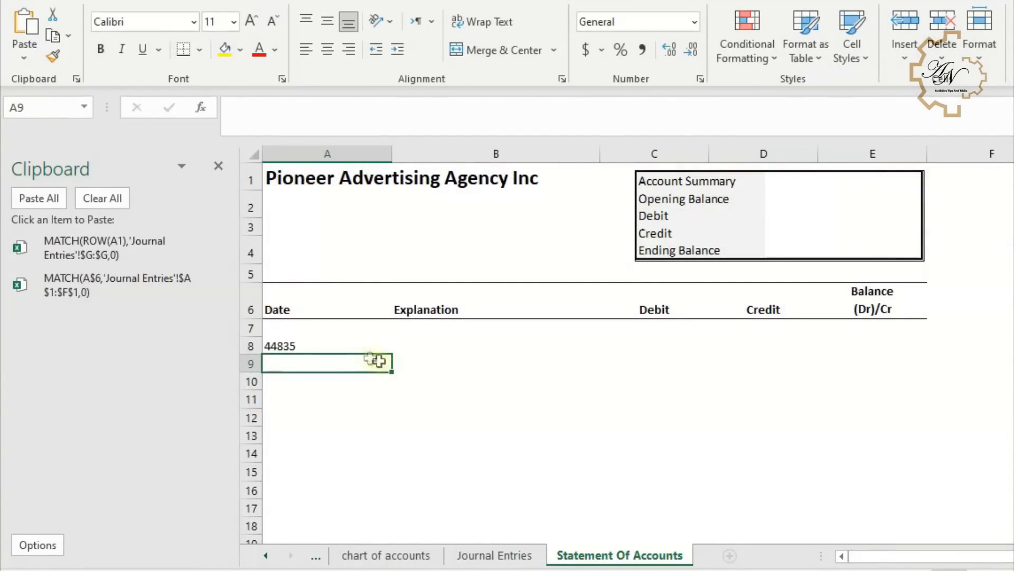
- Fill the INDEX formula from A8 across to D8 and down to row 13
left_click(362, 350)
left_click_drag(395, 356, 776, 353)
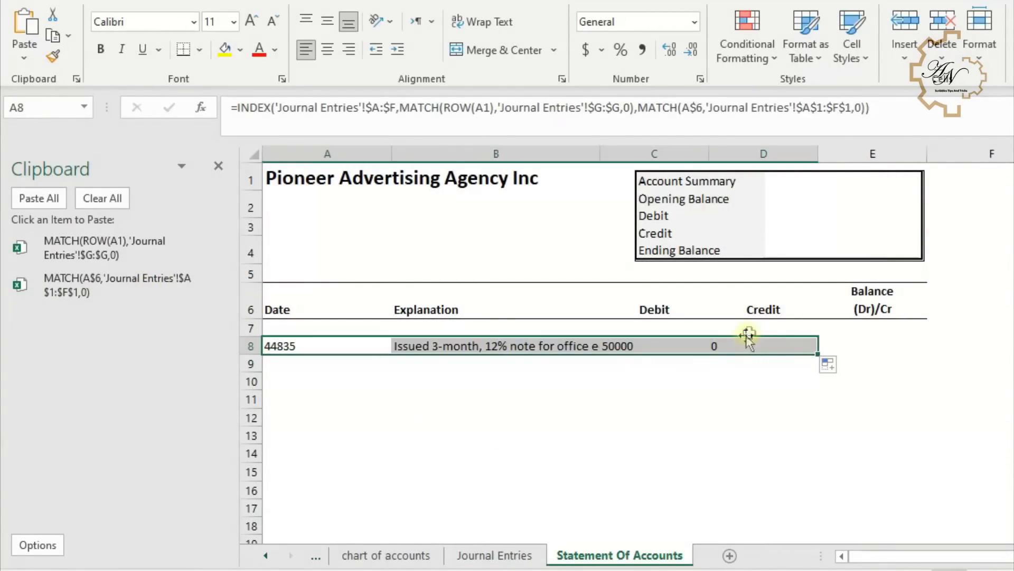
left_click(298, 347)
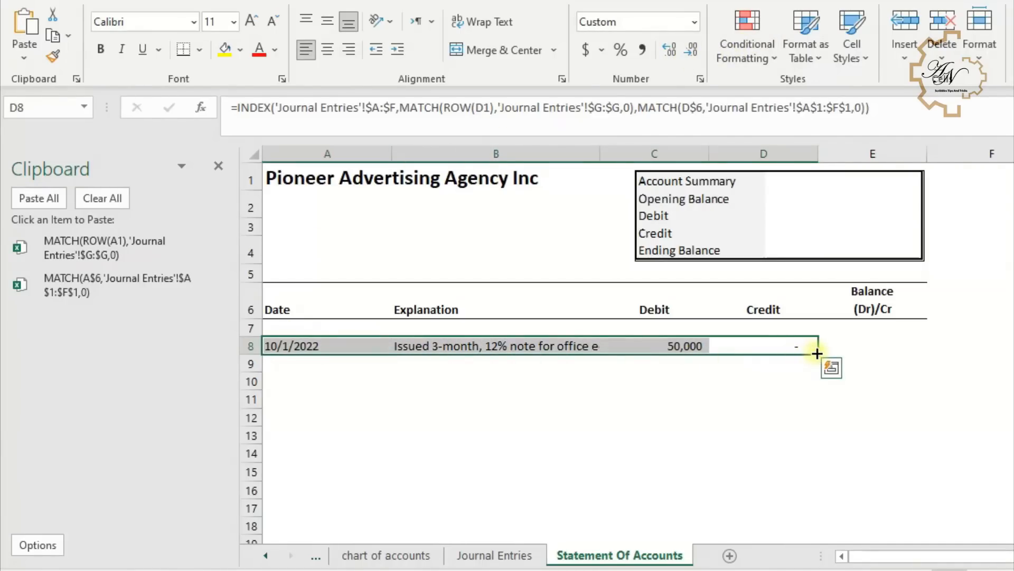
left_click_drag(817, 353, 813, 444)
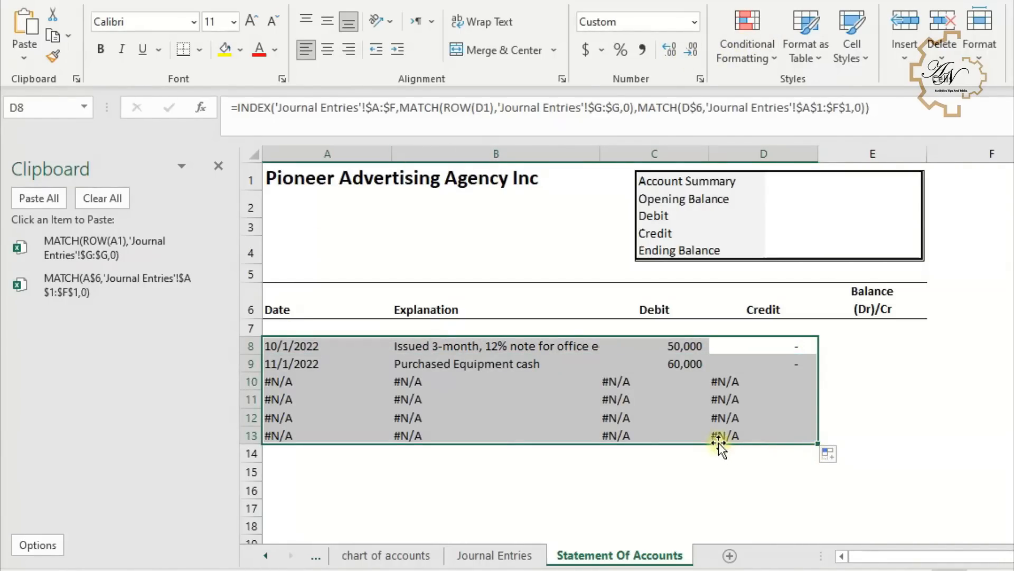
- Wrap A8's INDEX formula in IFERROR so errors return an empty string, accepting the suggested correction
left_click(285, 346)
key("F2")
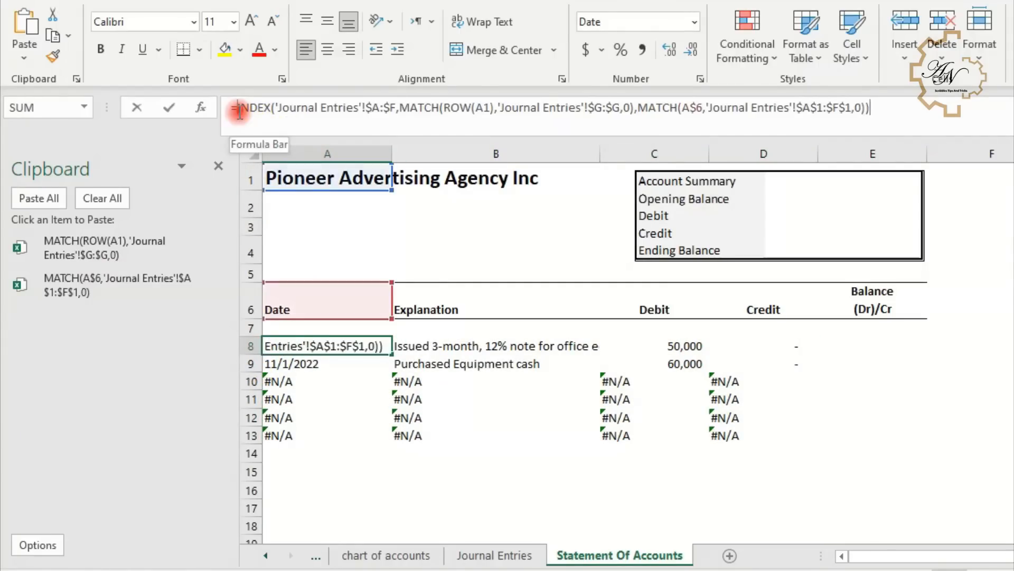
left_click(239, 108)
type("if")
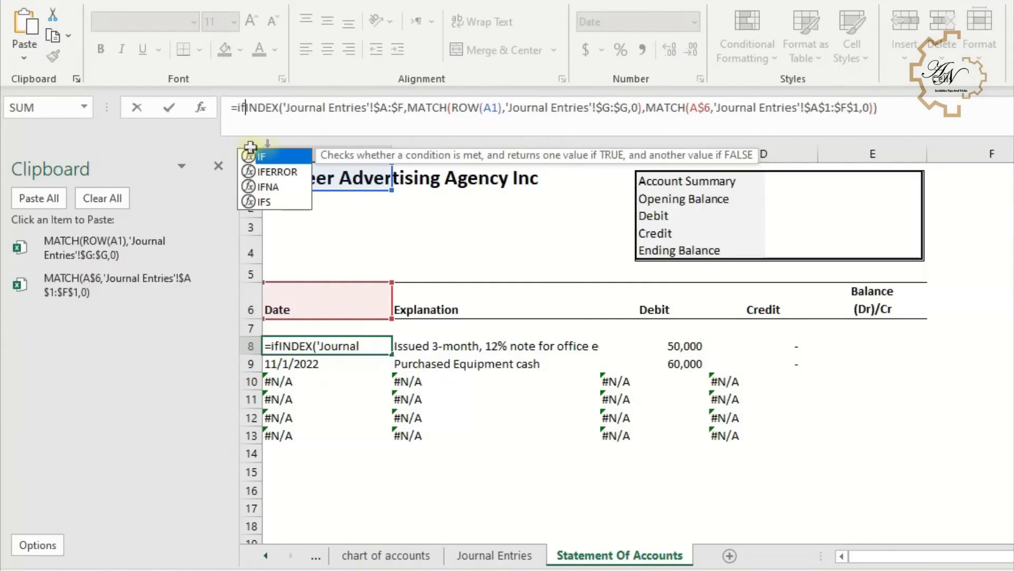
double_click(288, 172)
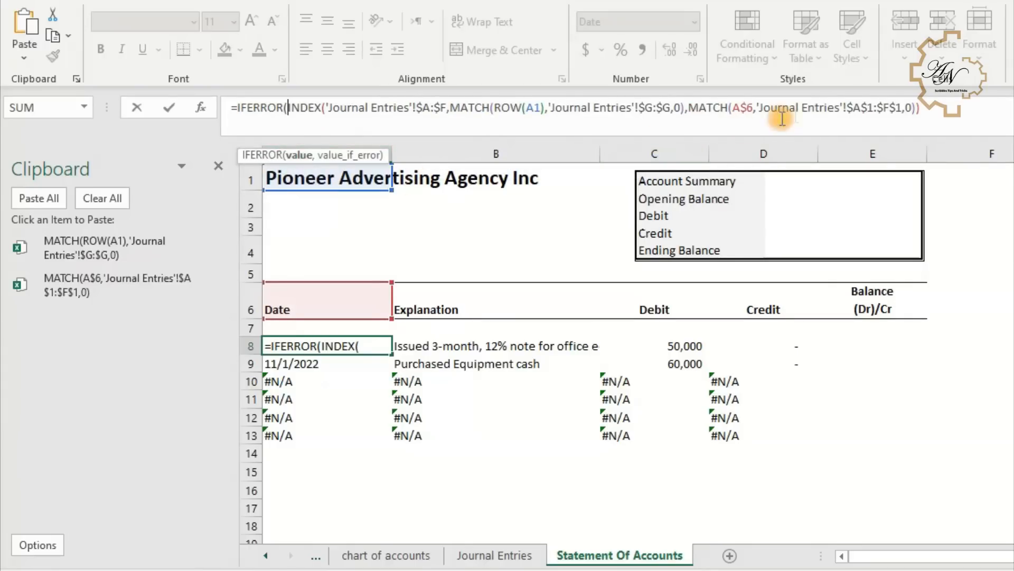
left_click(925, 106)
type(",\"\"")
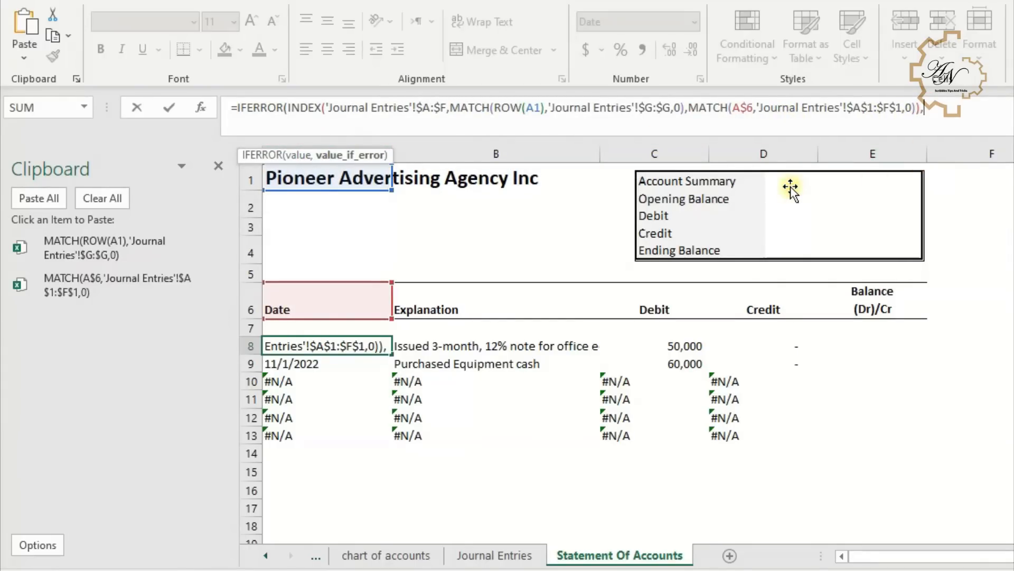
key("Return")
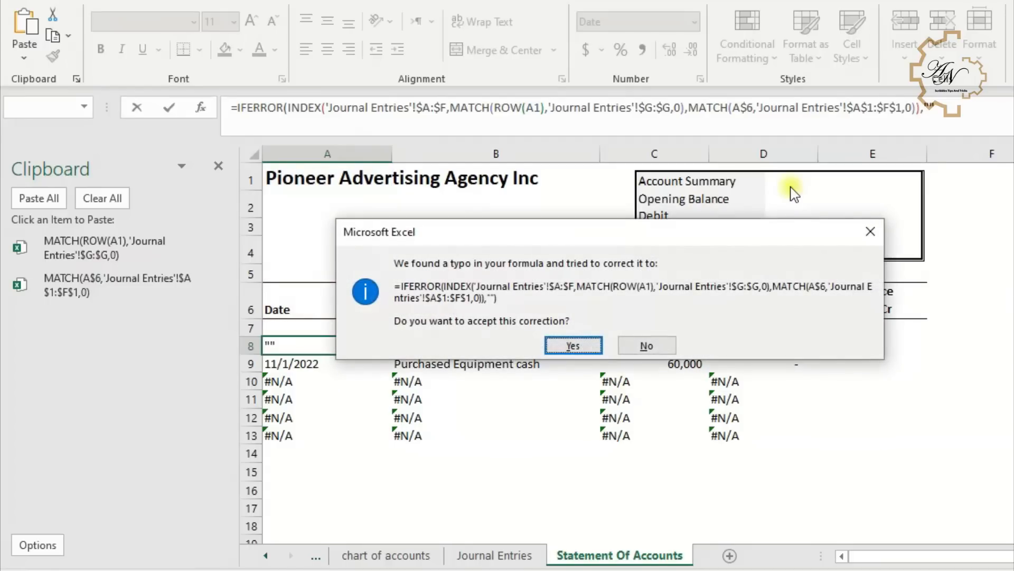
key("Return")
- Fill the IFERROR formula from A8 across to D8 and down to row 13
left_click(366, 344)
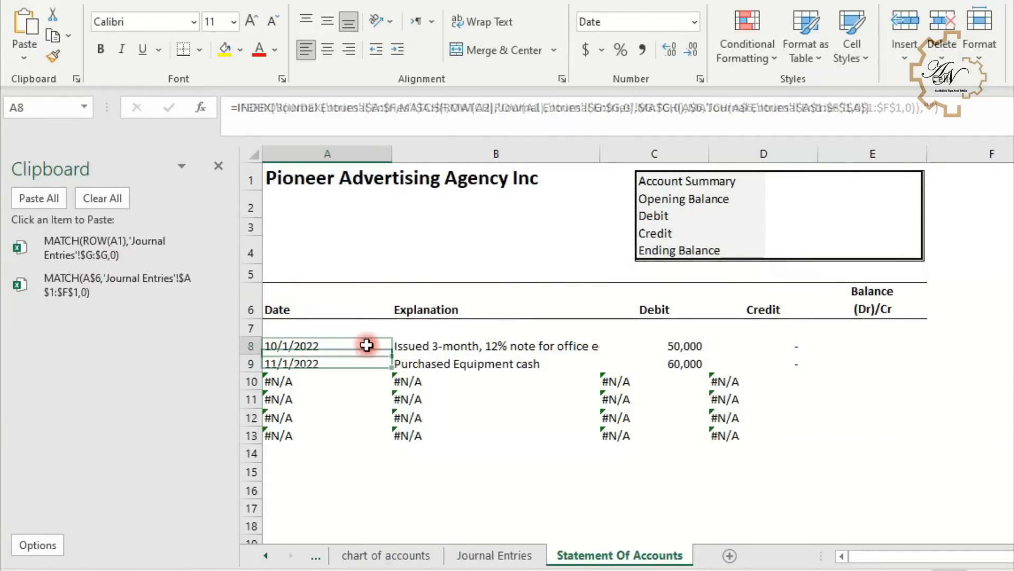
left_click_drag(704, 332, 798, 336)
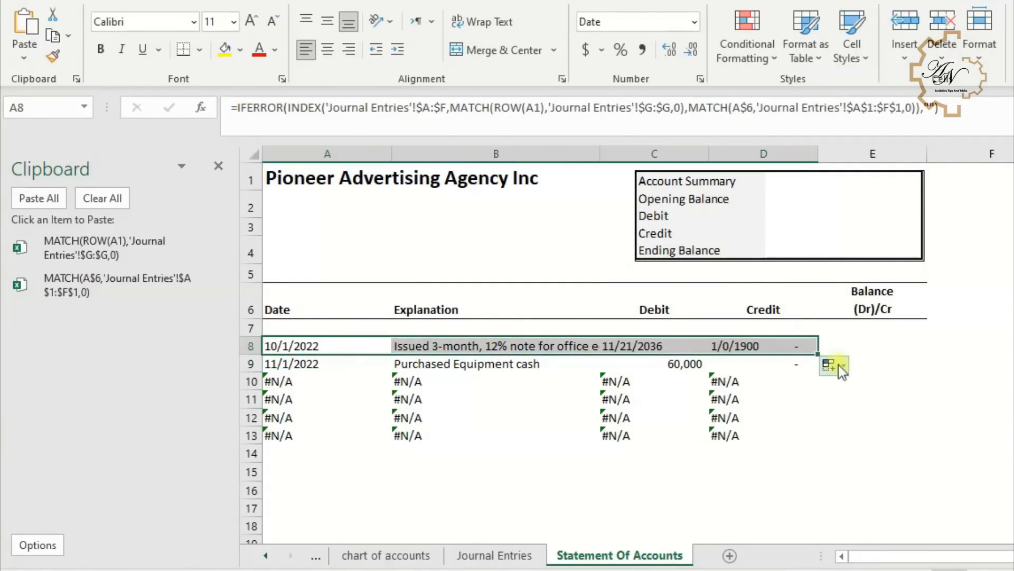
left_click(837, 365)
left_click(811, 427)
left_click_drag(817, 353, 810, 444)
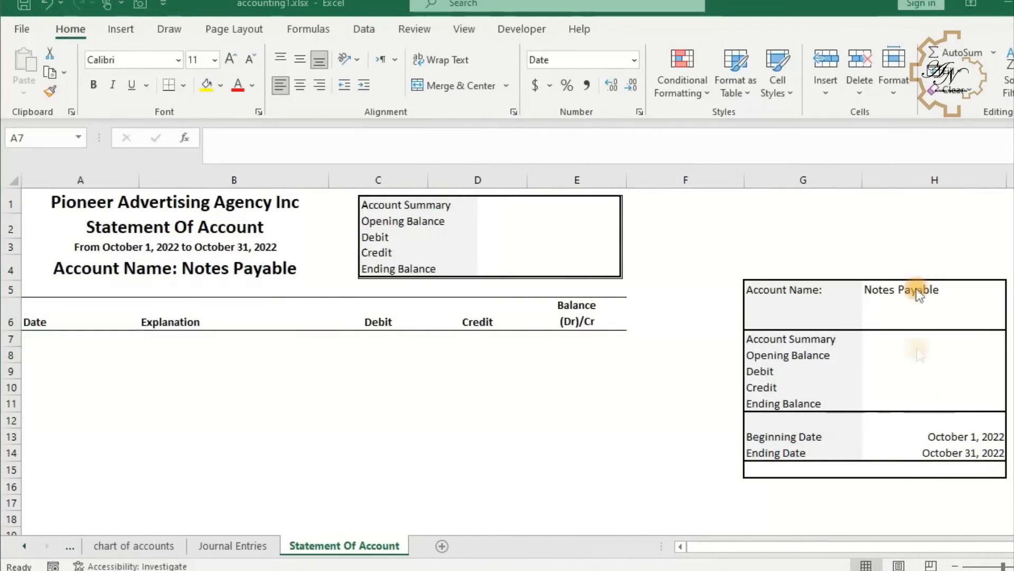
- Set A7 to reference the Beginning Date value October 1, 2022
left_click(66, 334)
type("=")
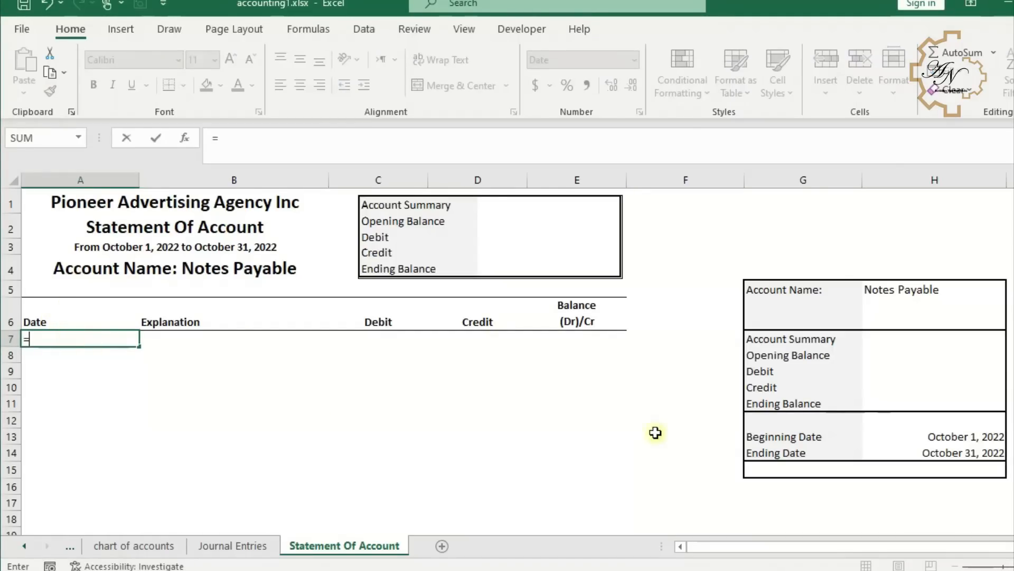
left_click(939, 437)
key("Return")
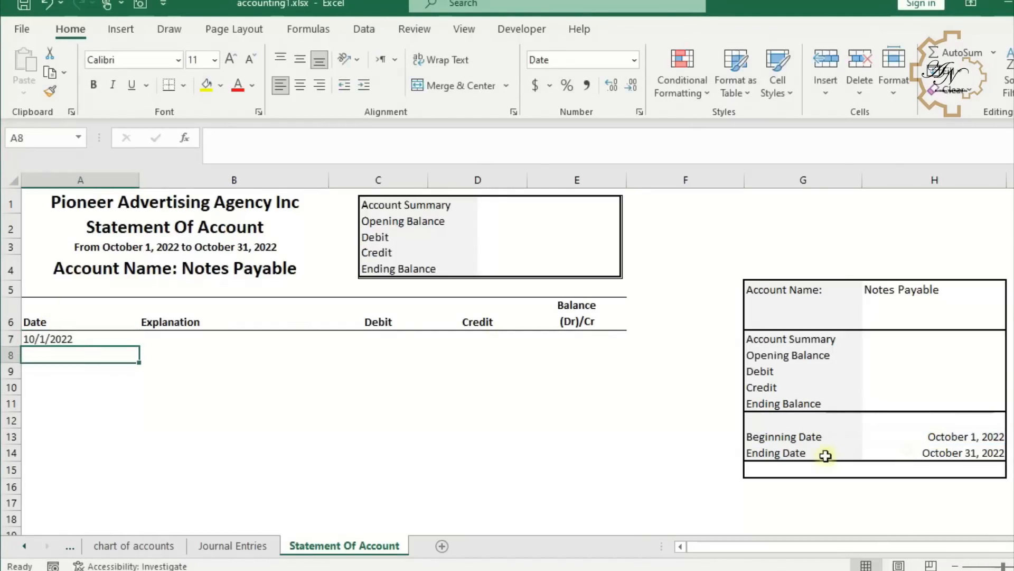
- Set B7 to reference the Opening Balance label in G8
left_click(215, 340)
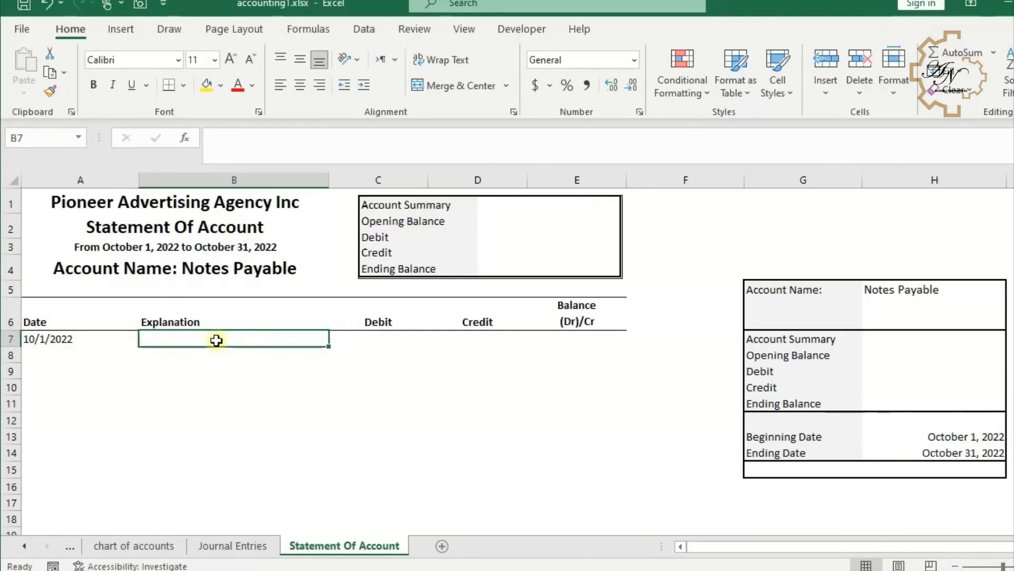
type("=")
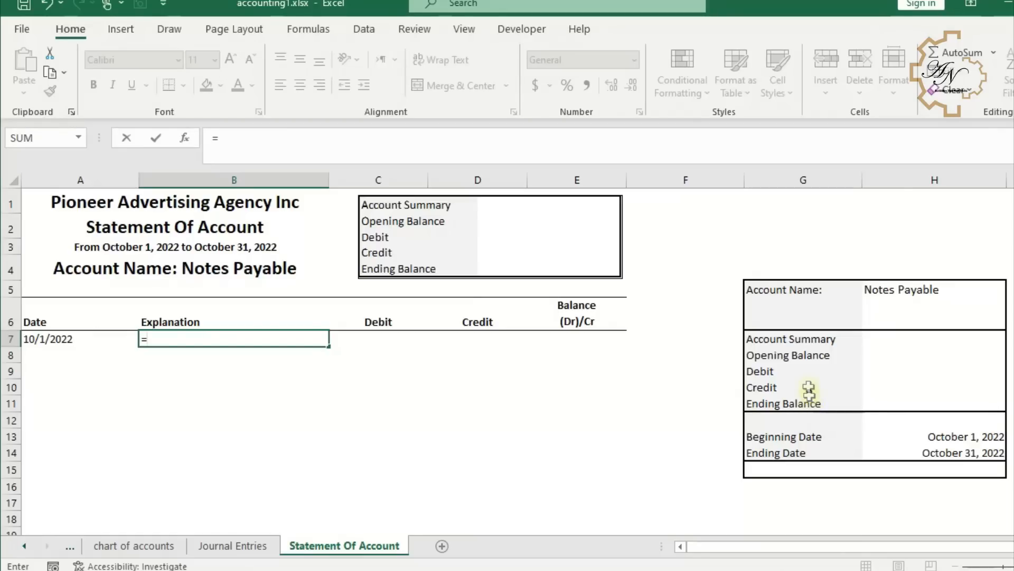
left_click(809, 357)
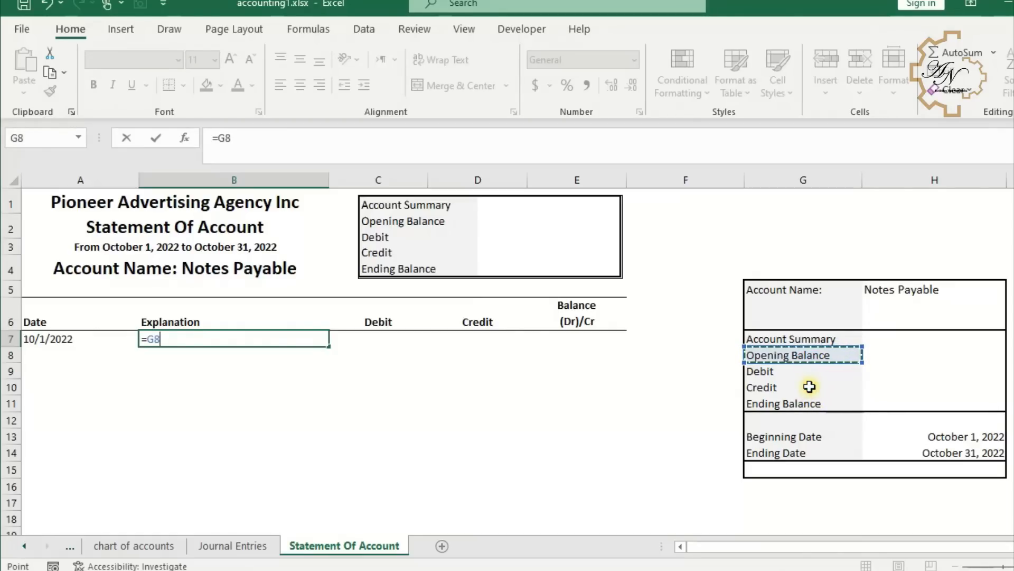
key("Return")
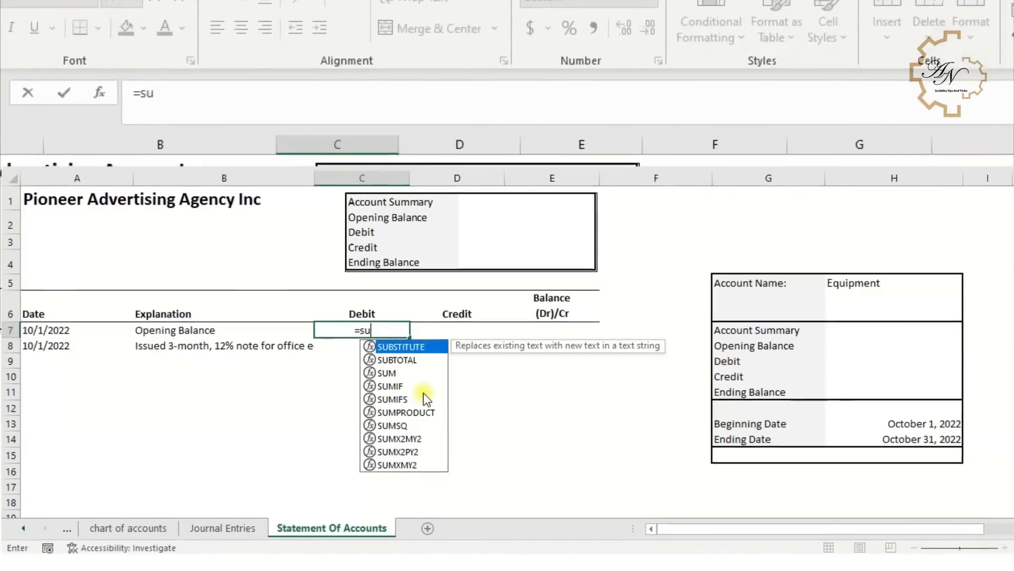
- Start a SUMIFS in C7 summing the Journal Entries Amount column, with the Account column as the first criteria range
double_click(413, 394)
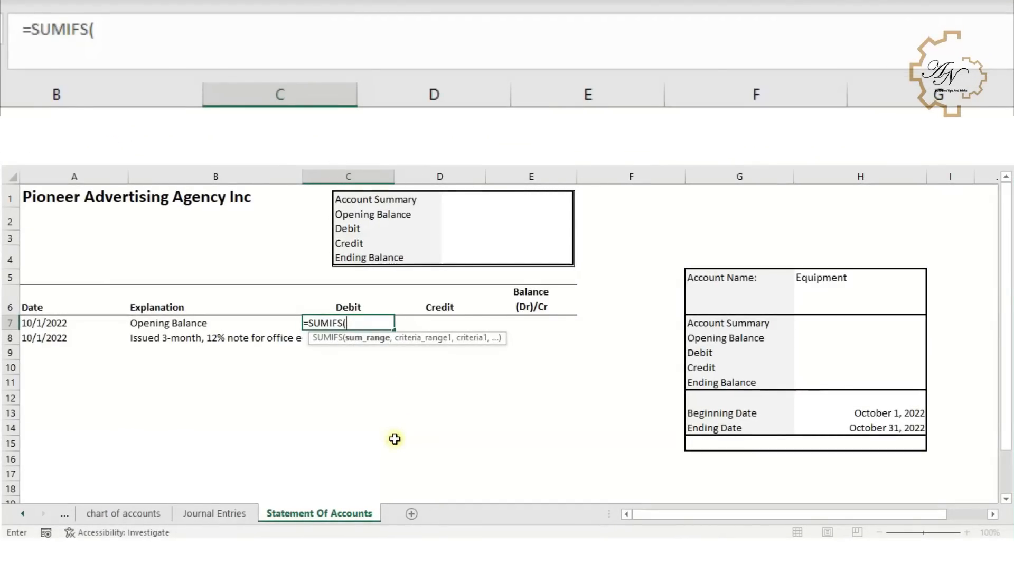
left_click(241, 513)
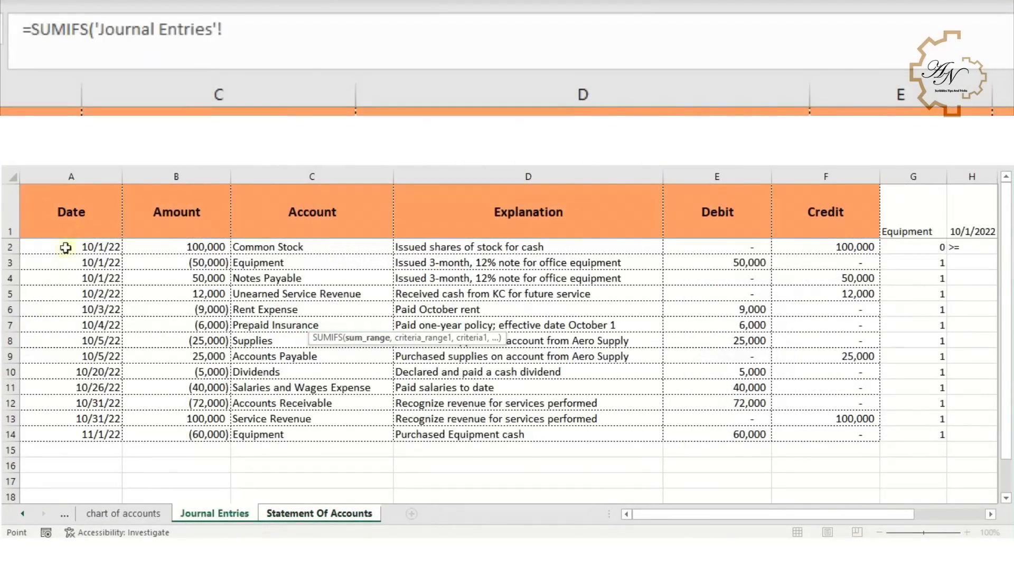
left_click(206, 176)
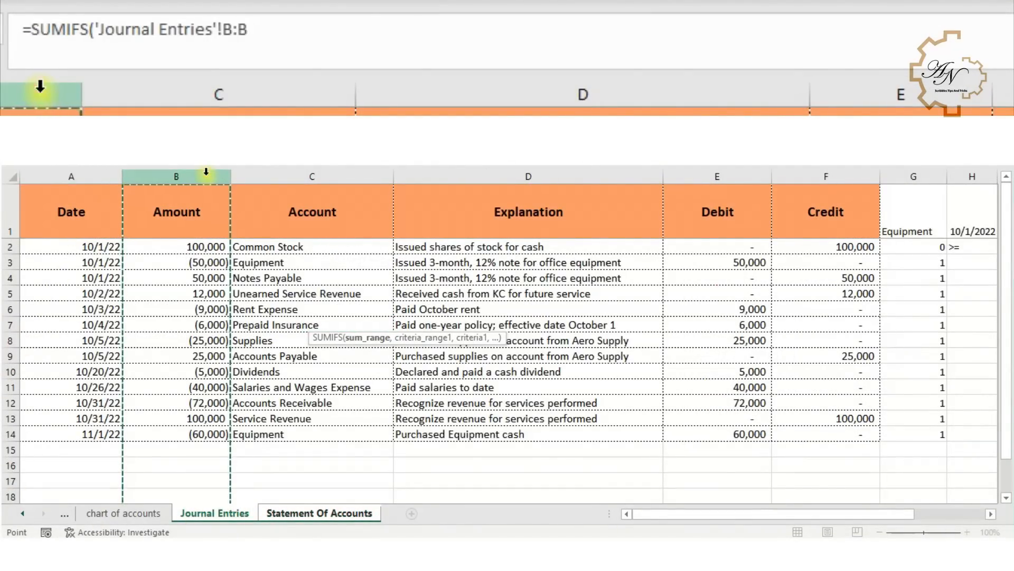
key("F4")
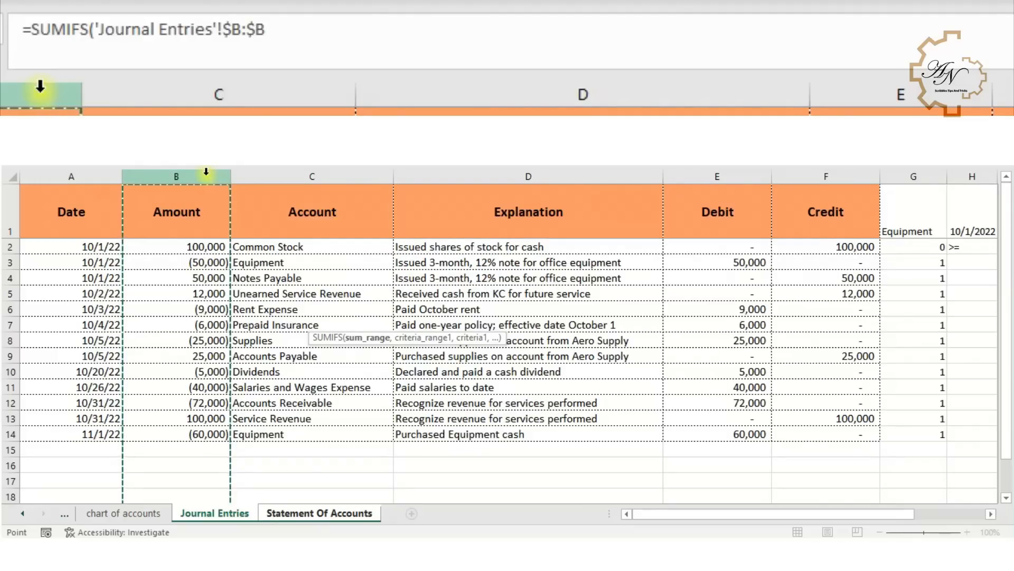
type(",")
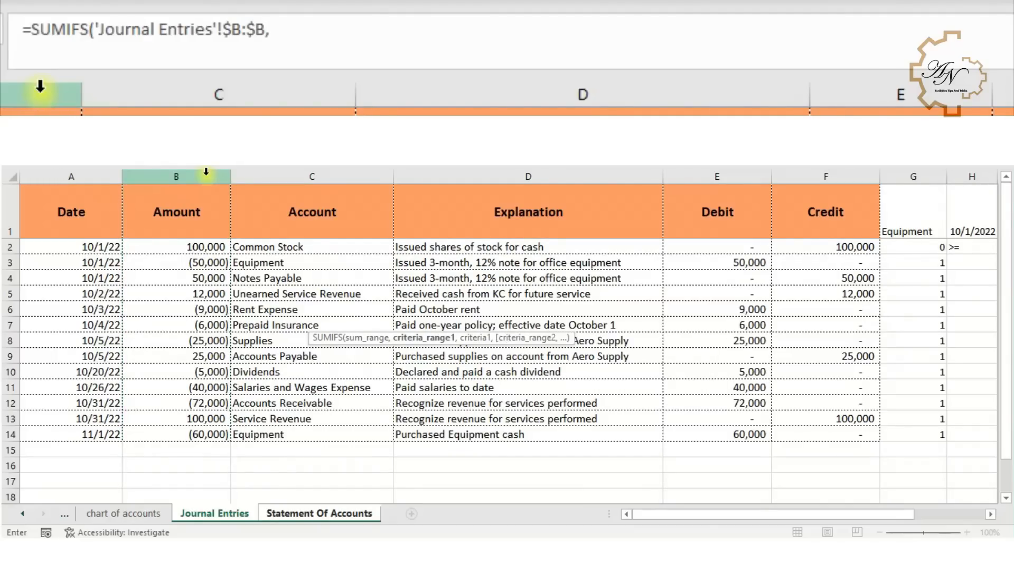
left_click(312, 174)
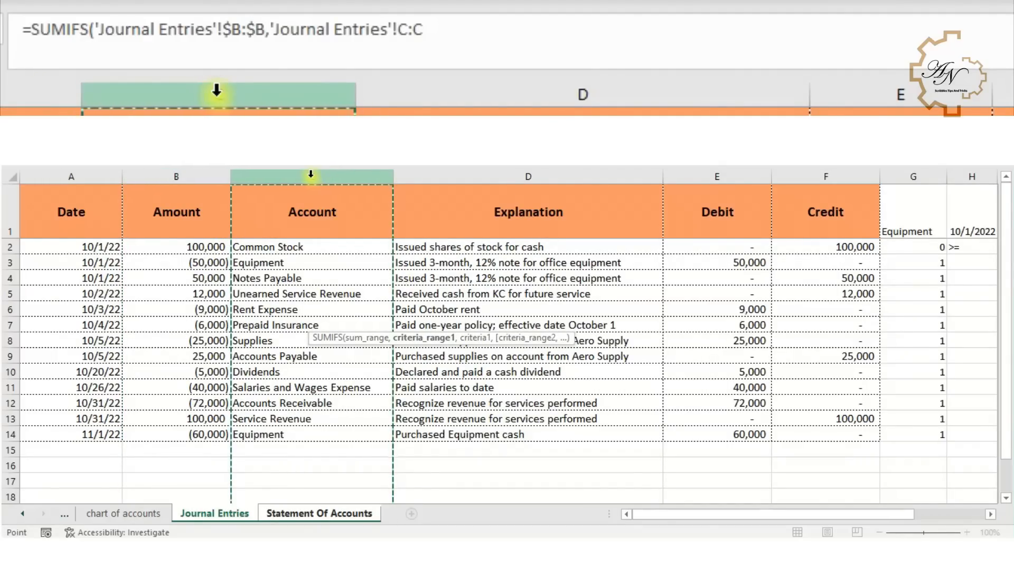
key("F4")
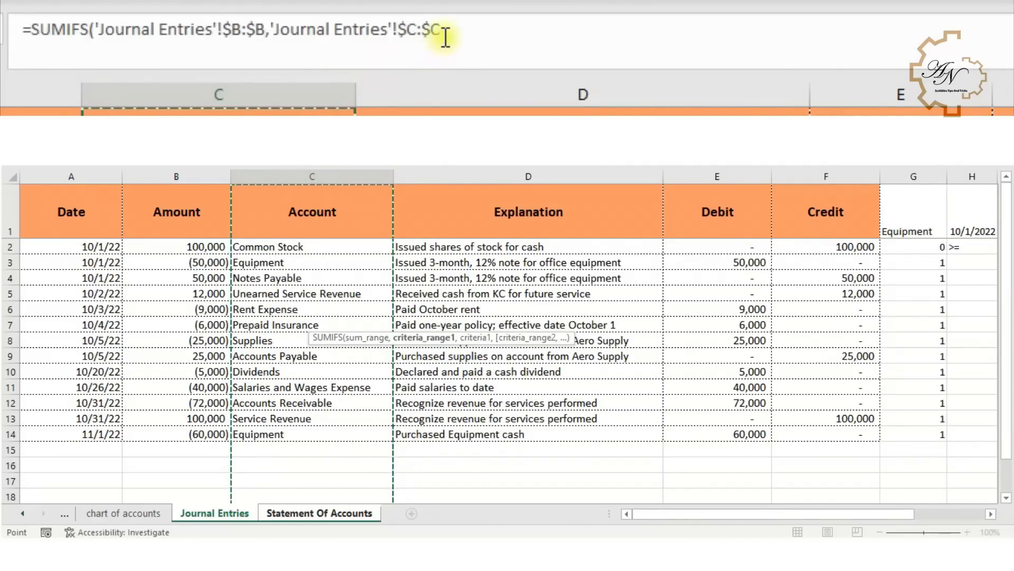
left_click(446, 37)
type(",")
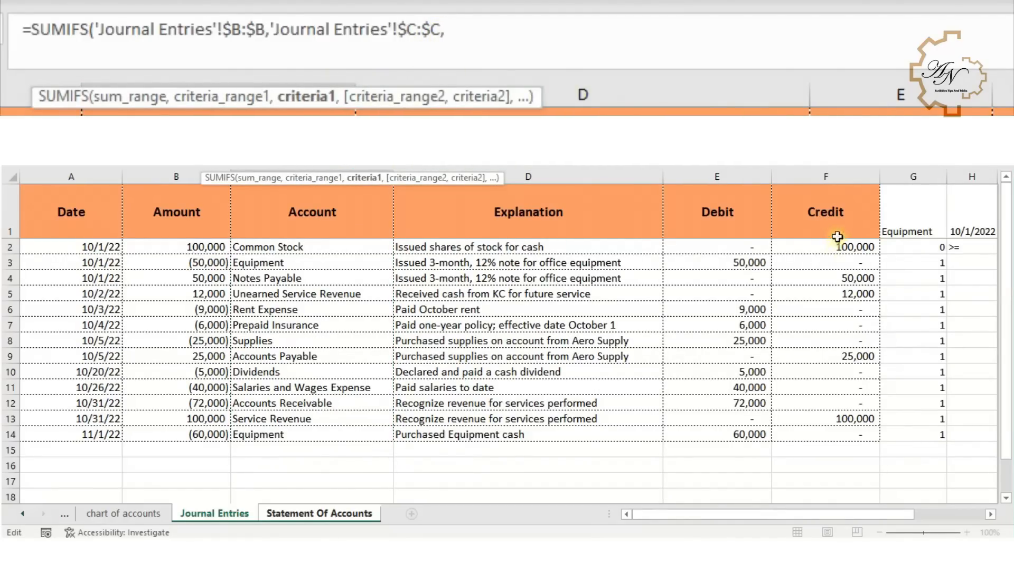
- Complete C7's SUMIFS with criteria $G$1 and Journal Entries dates in column A before $H$1
left_click(903, 224)
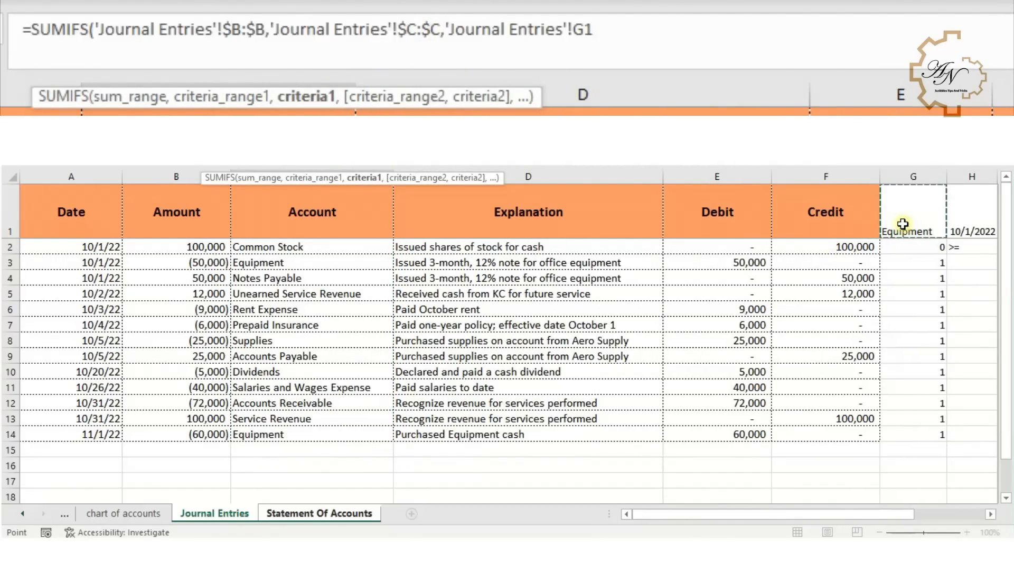
key("F4")
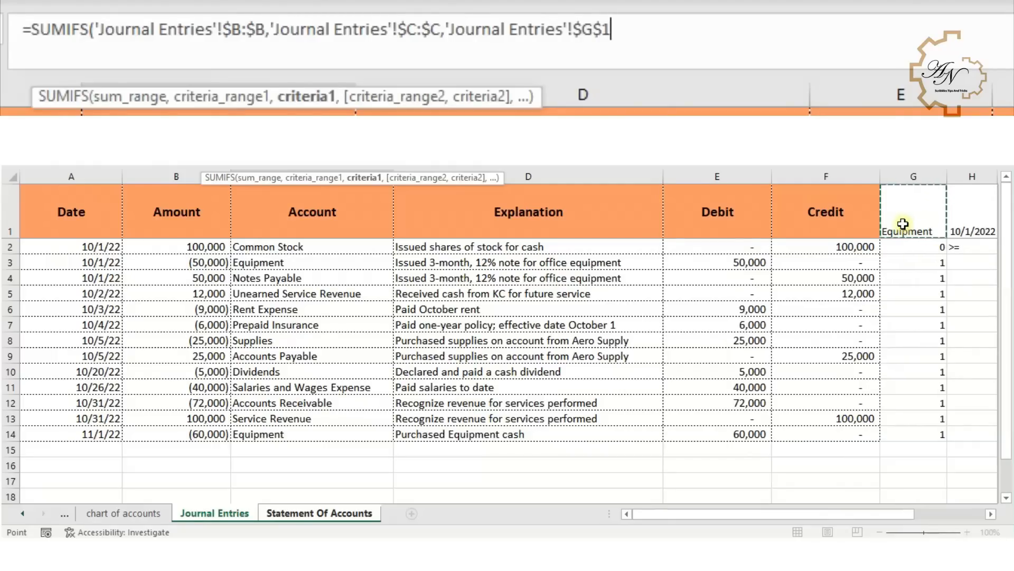
type(",")
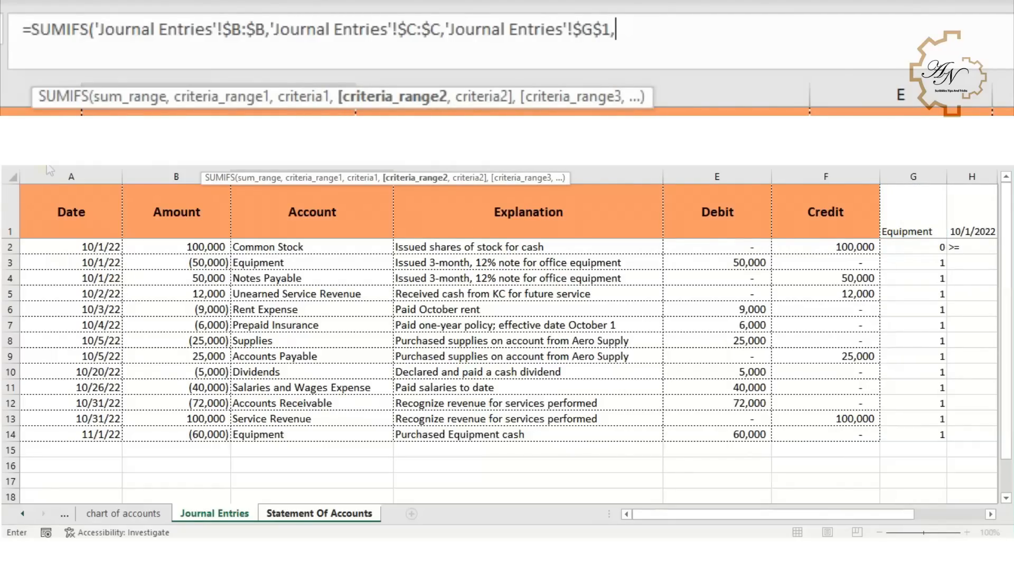
left_click(82, 176)
key("F4")
type(",\"<\"&")
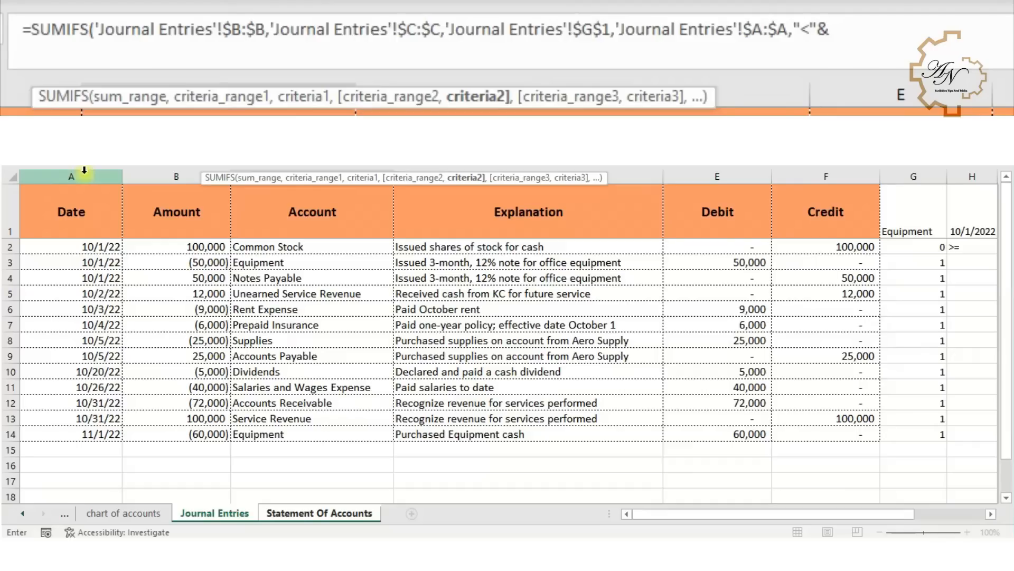
left_click(957, 206)
key("F4")
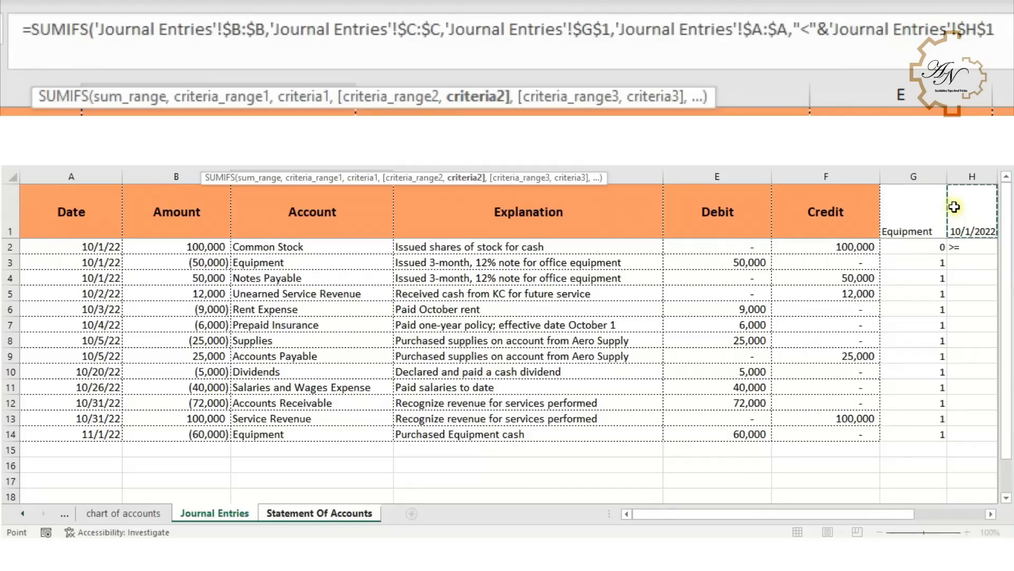
key("Return")
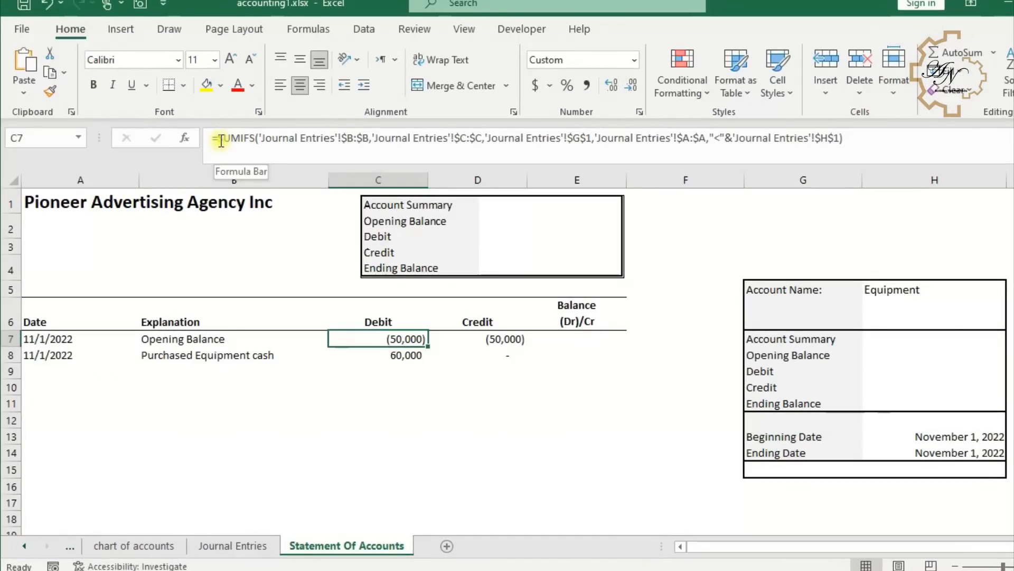
- Wrap C7's SUMIFS formula in MIN with 0, accepting the suggested correction
left_click_drag(221, 141, 959, 139)
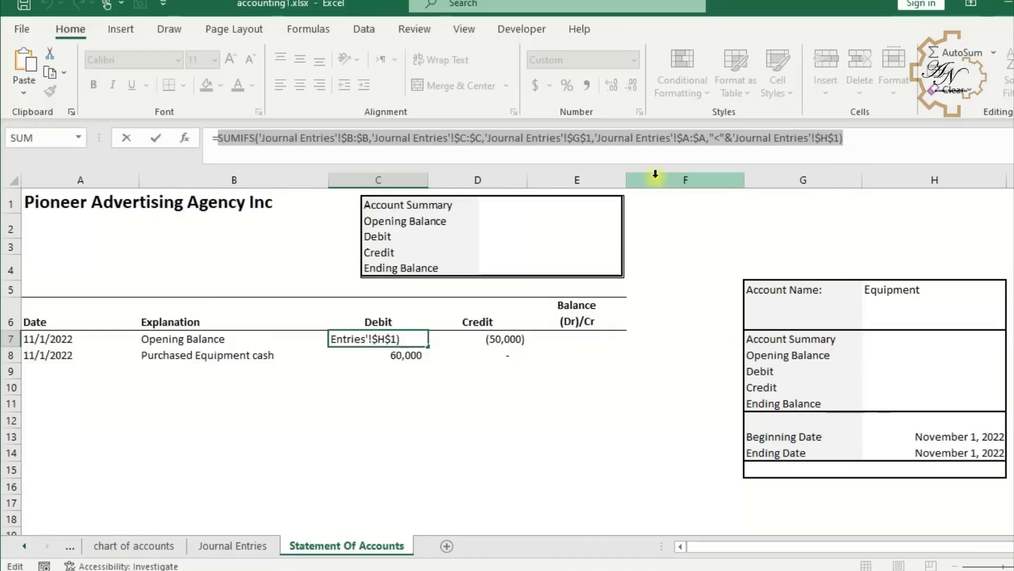
left_click(70, 113)
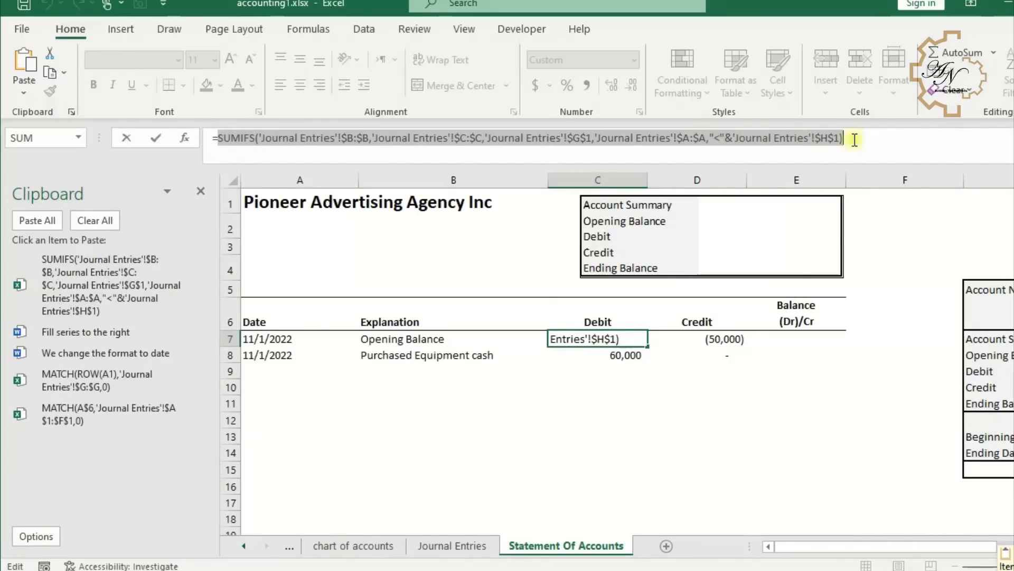
key("Delete")
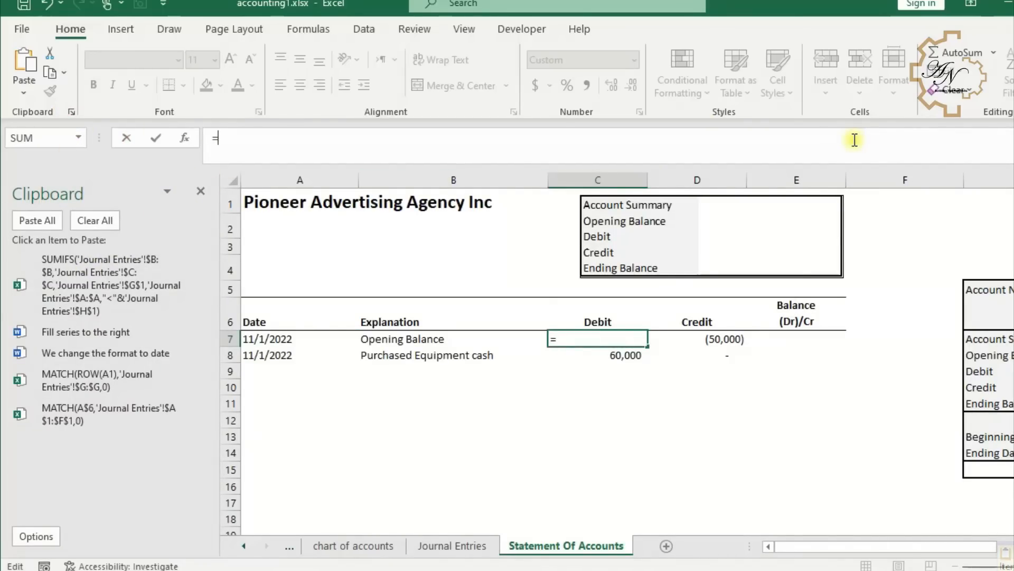
type("min")
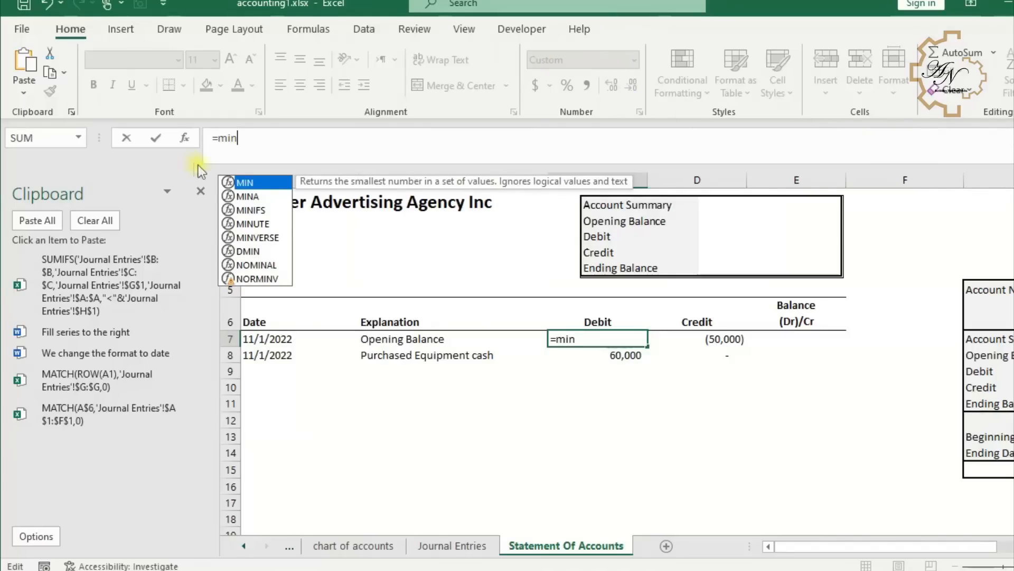
double_click(244, 182)
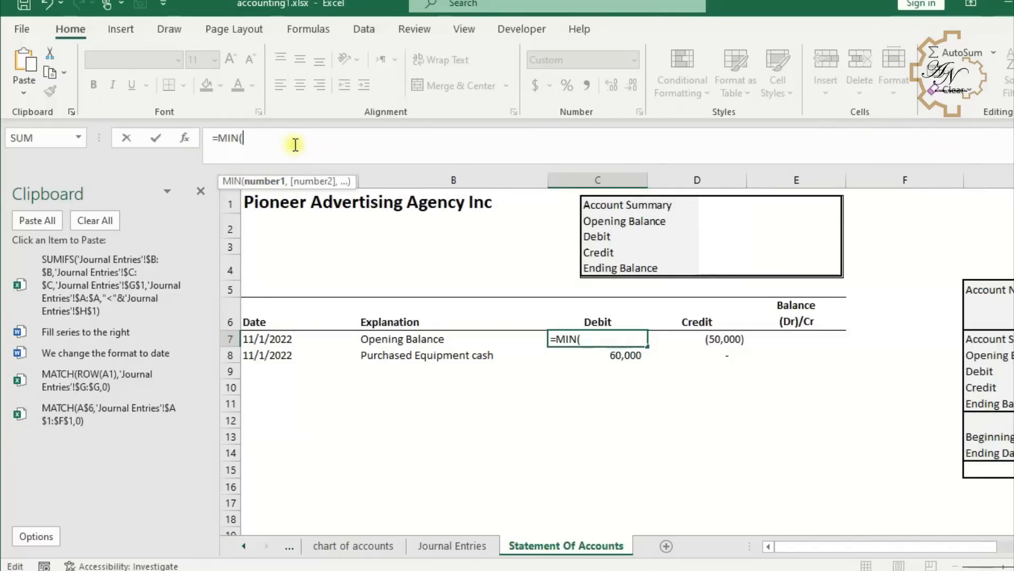
type("SUMIFS('Journal Entries'!$B:$B,'Journal Entries'!$C:$C,'Journal Entries'!$G$1,'Journal Entries'!$A:$A,\"<\"&'Journal Entries'!$H$1)")
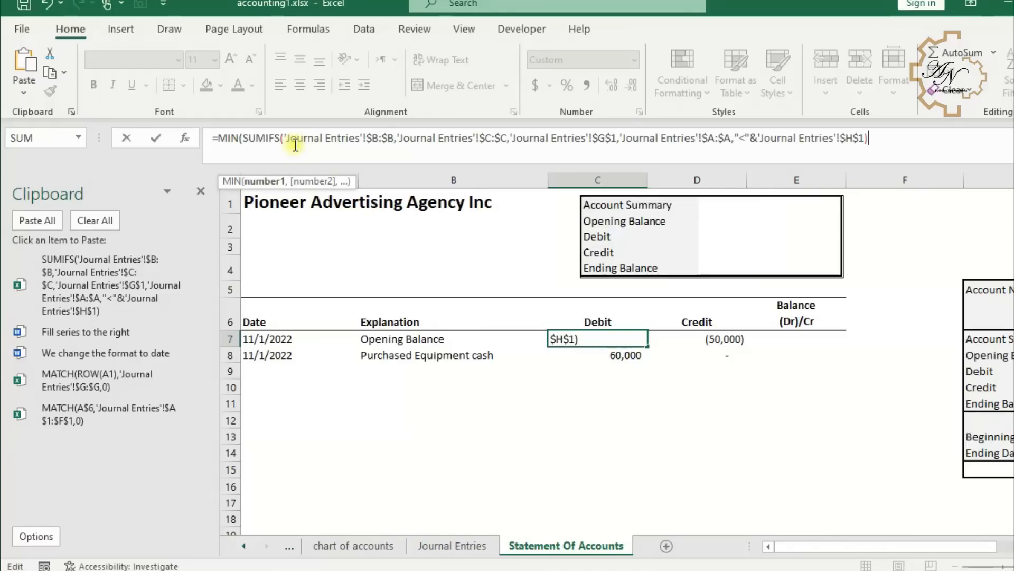
type(",0")
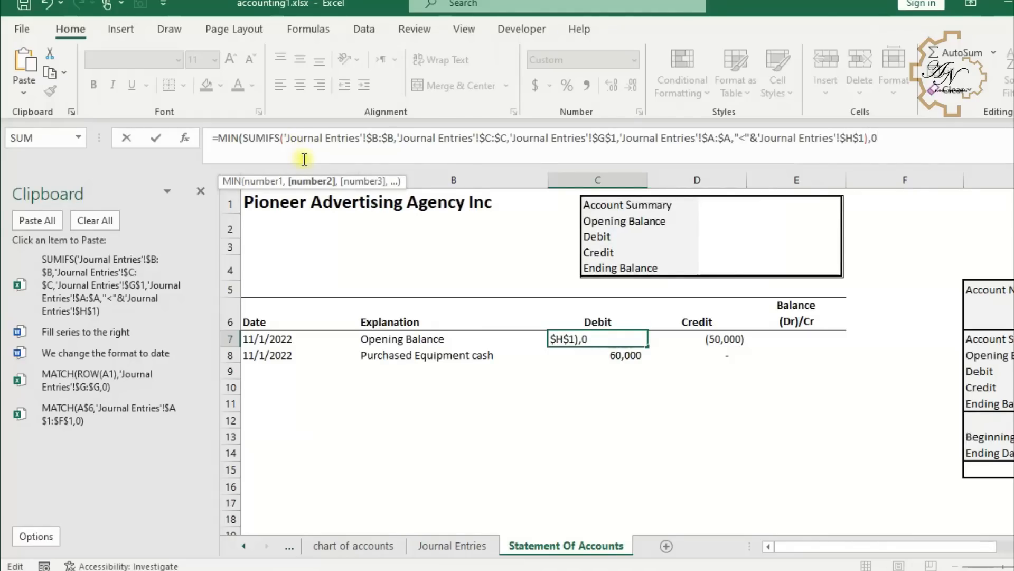
key("Return")
left_click(578, 353)
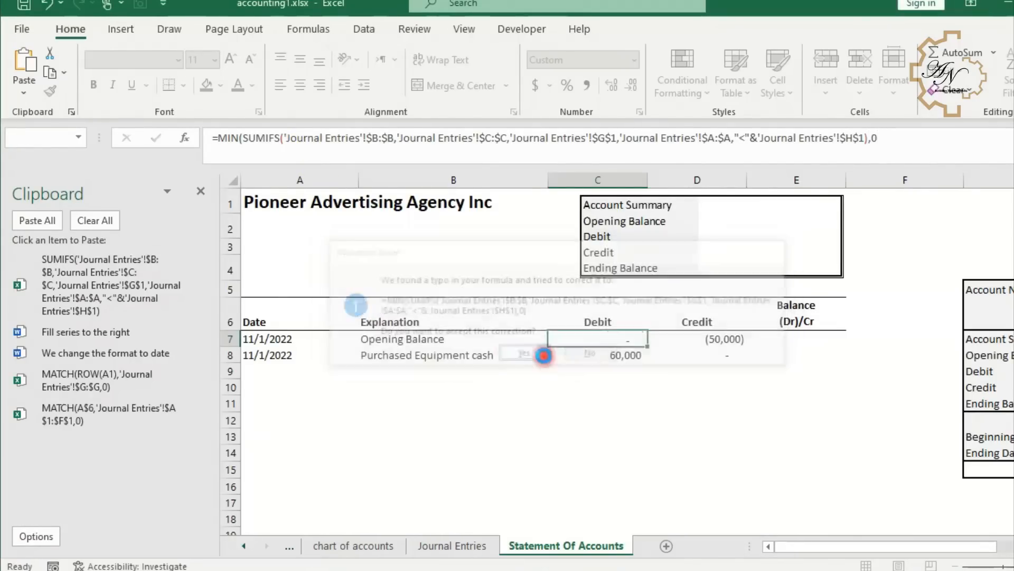
- Negate C7's MIN formula by adding a leading minus sign
left_click(606, 339)
left_click(219, 153)
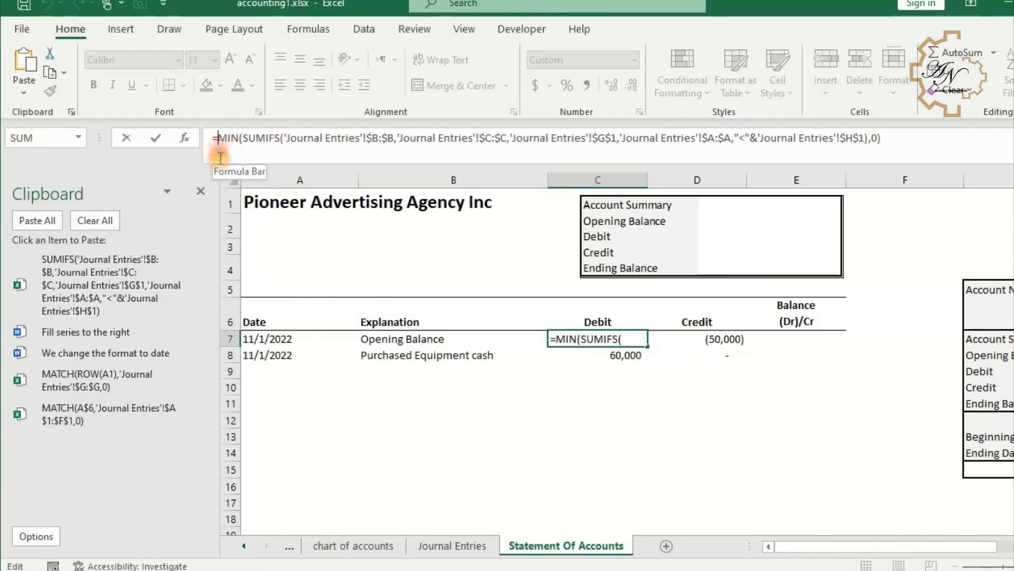
type("-")
key("Return")
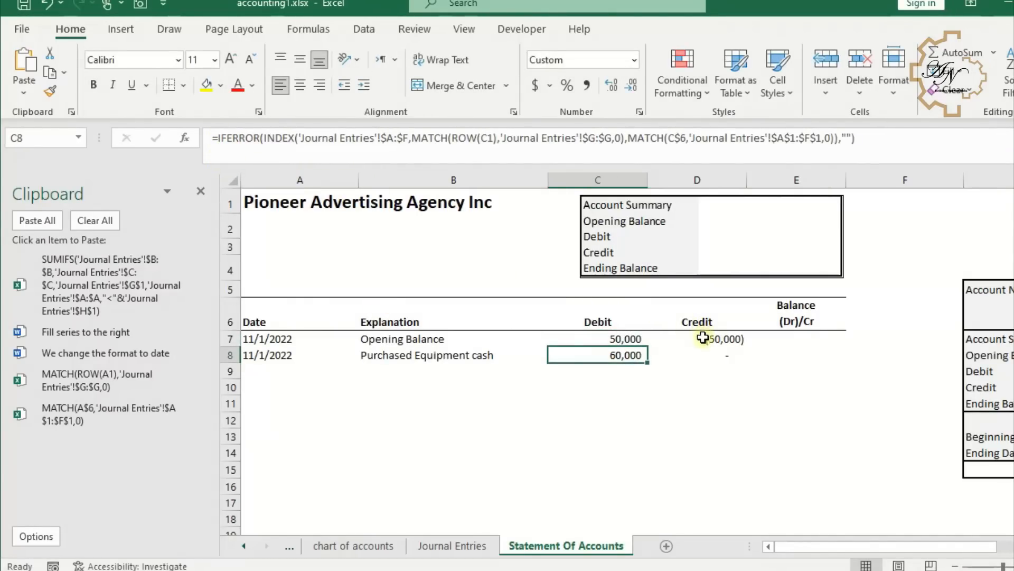
- Enter in D7 a MAX of the copied SUMIFS formula and 0, accepting the suggested correction
left_click(703, 338)
left_click_drag(218, 139, 860, 140)
key("ctrl+c")
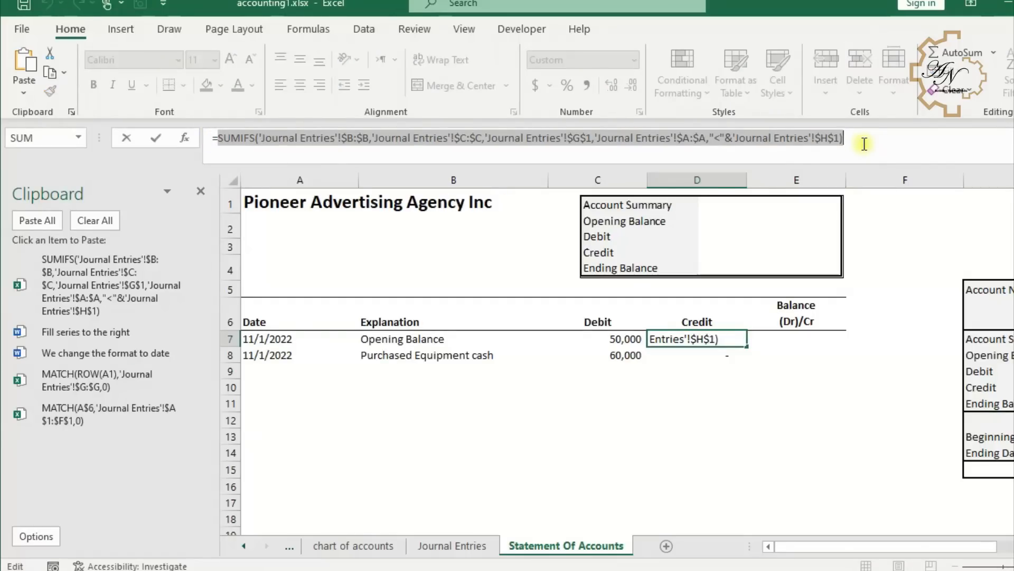
key("BackSpace")
type("max")
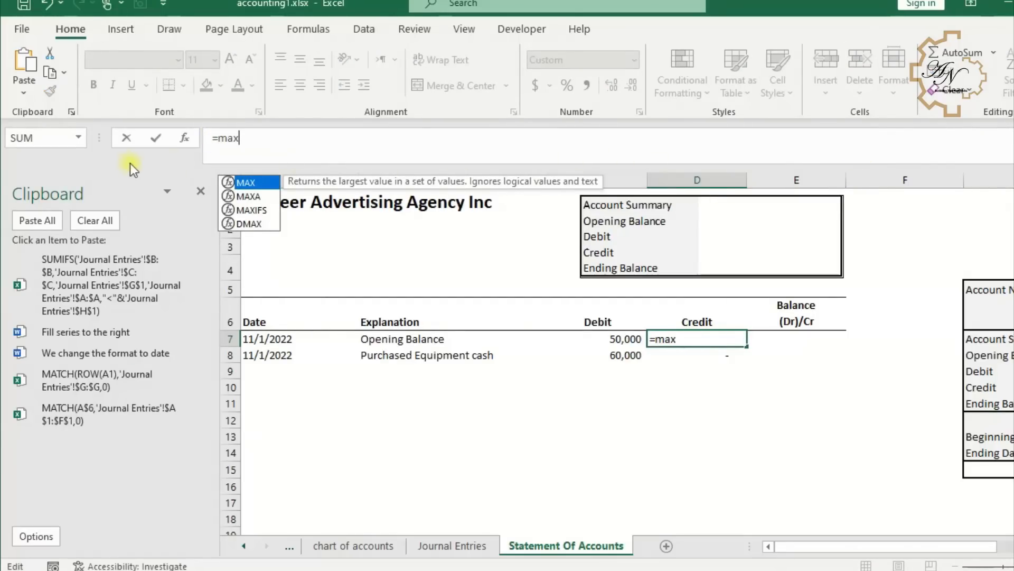
key("Tab")
left_click(138, 267)
type(",0")
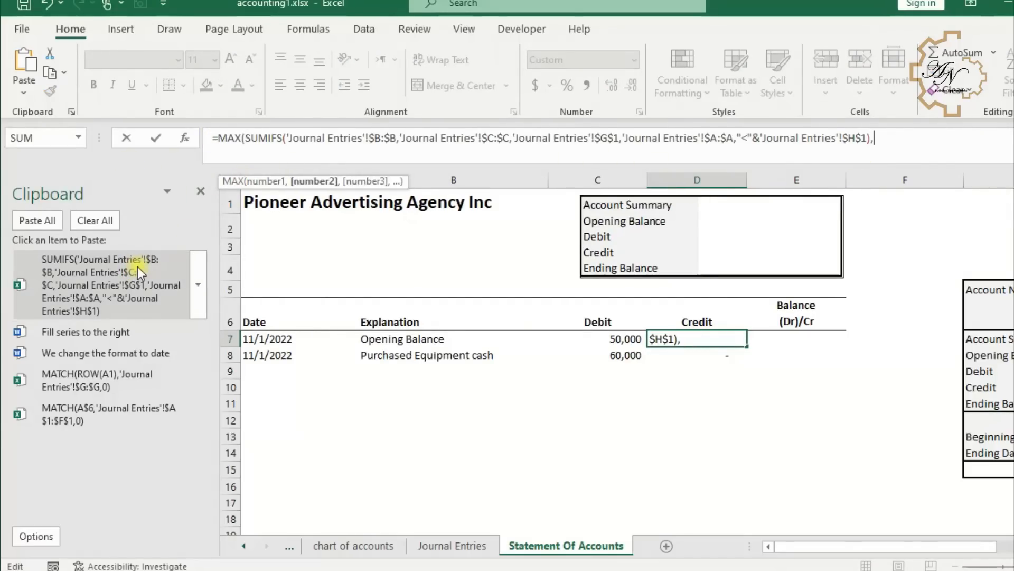
key("Return")
key("Return")
- Set E7's balance formula to =-C7+D7
left_click(754, 340)
type("=-")
left_click(613, 340)
type("+")
left_click(670, 343)
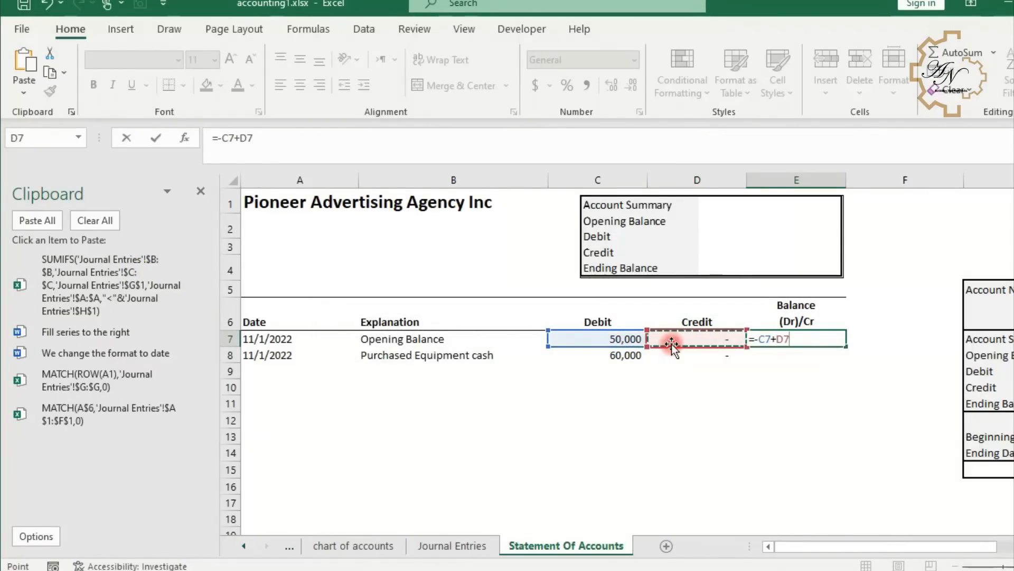
key("Return")
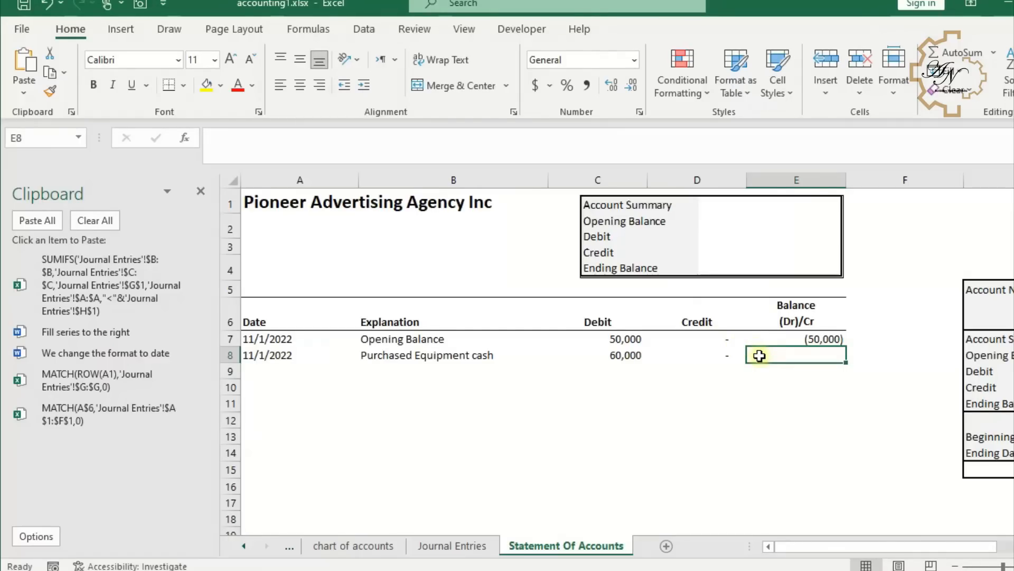
- Enter the running balance formula =E7-C8+D8 in E8 and copy it down to E11
type("=")
left_click(787, 340)
type("-")
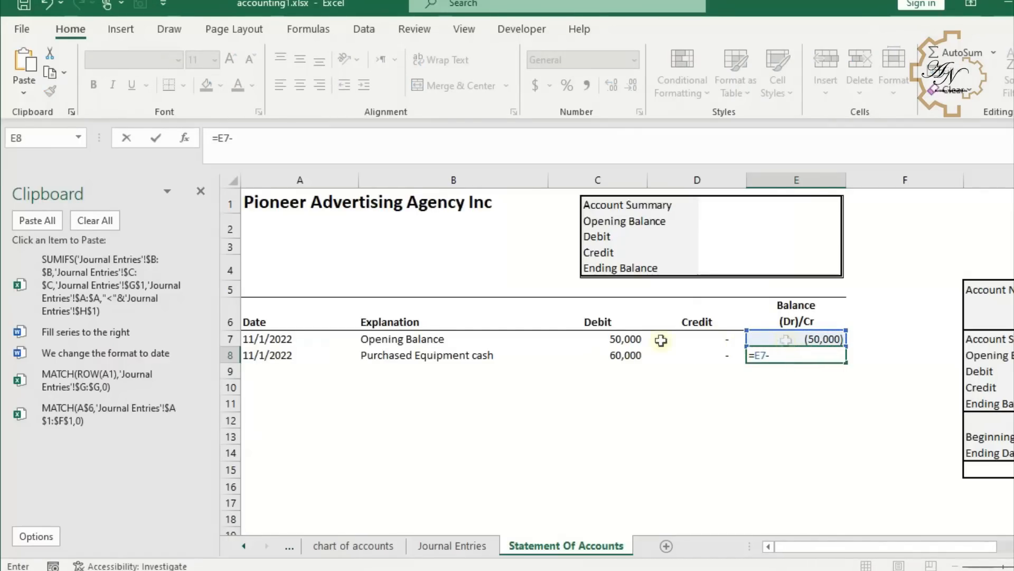
left_click(601, 355)
type("+")
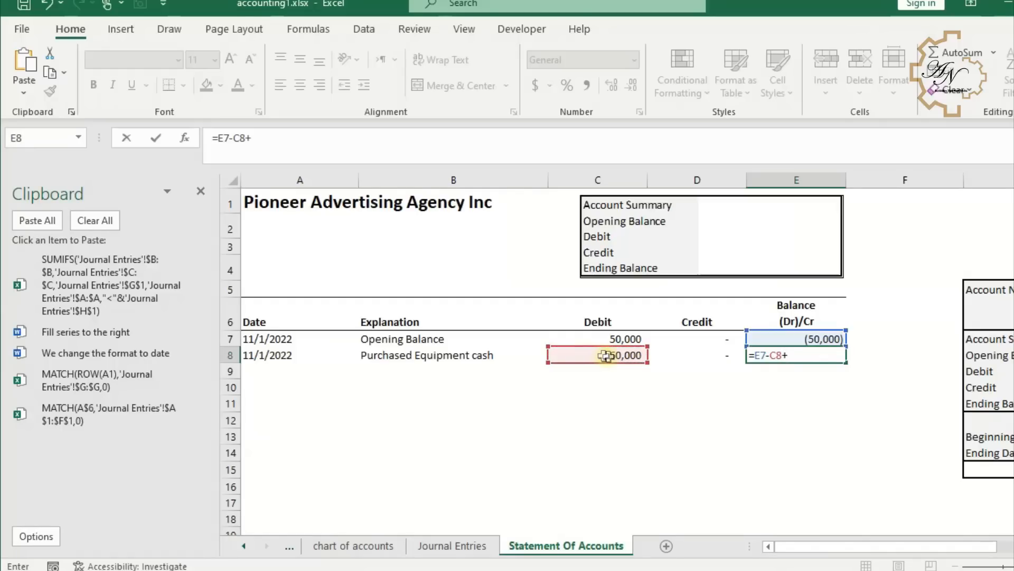
left_click(689, 354)
key("Return")
left_click(788, 354)
left_click_drag(846, 363, 844, 410)
left_click(797, 342)
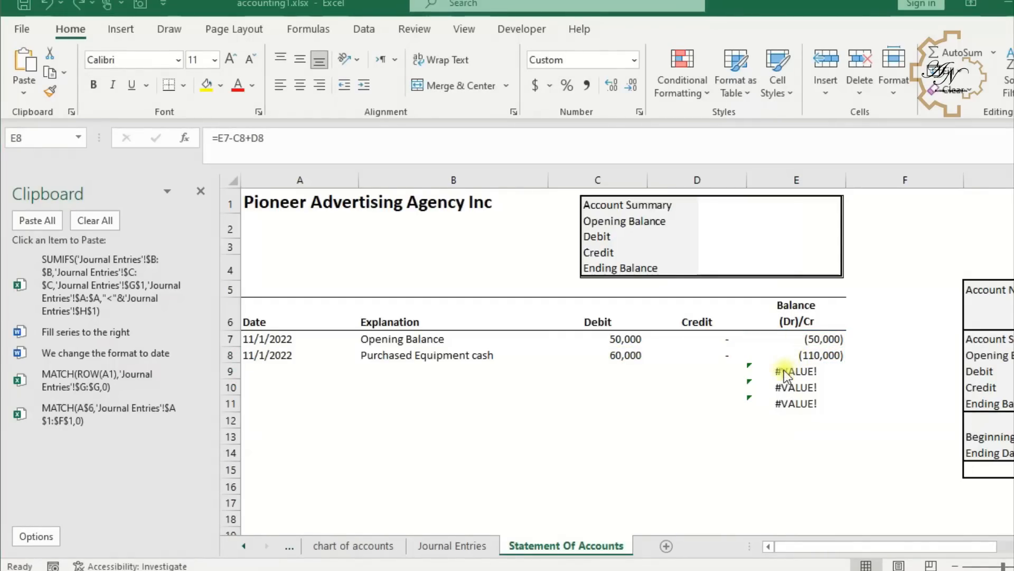
left_click(761, 355)
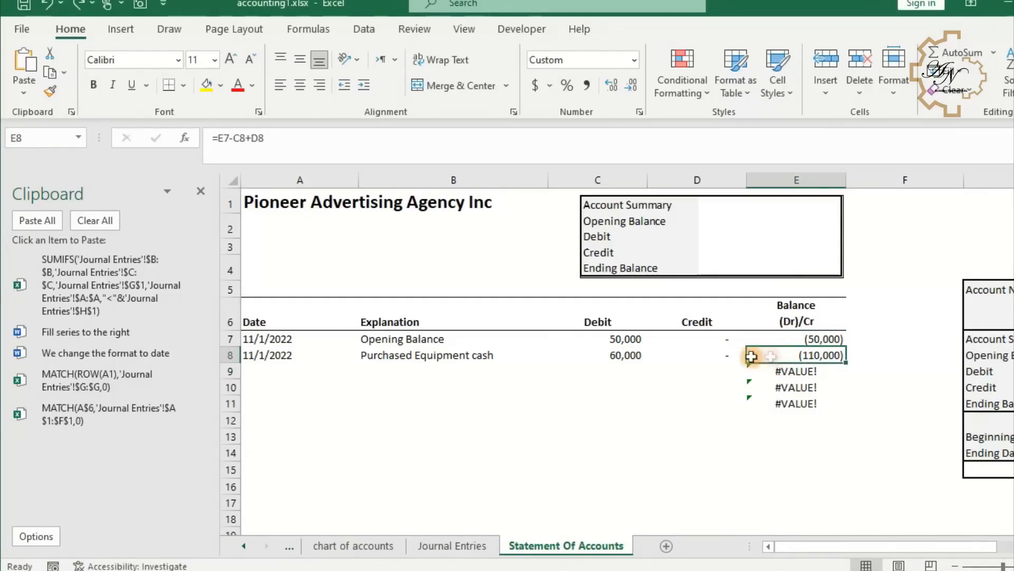
- Wrap E8's balance formula in IFERROR returning an empty string, then fill it down to E11
left_click(216, 141)
type("if")
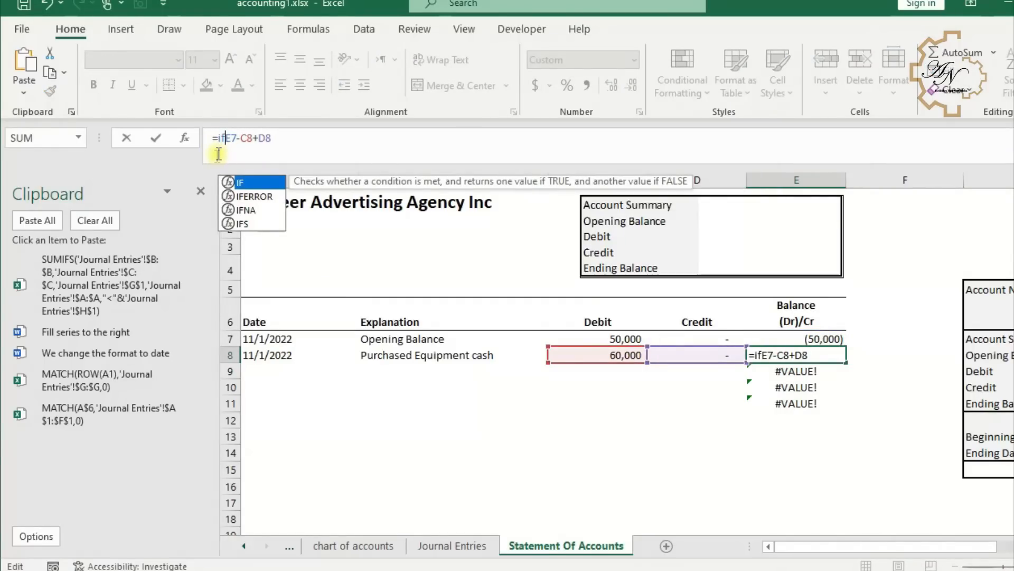
double_click(249, 196)
left_click(317, 137)
type(",")
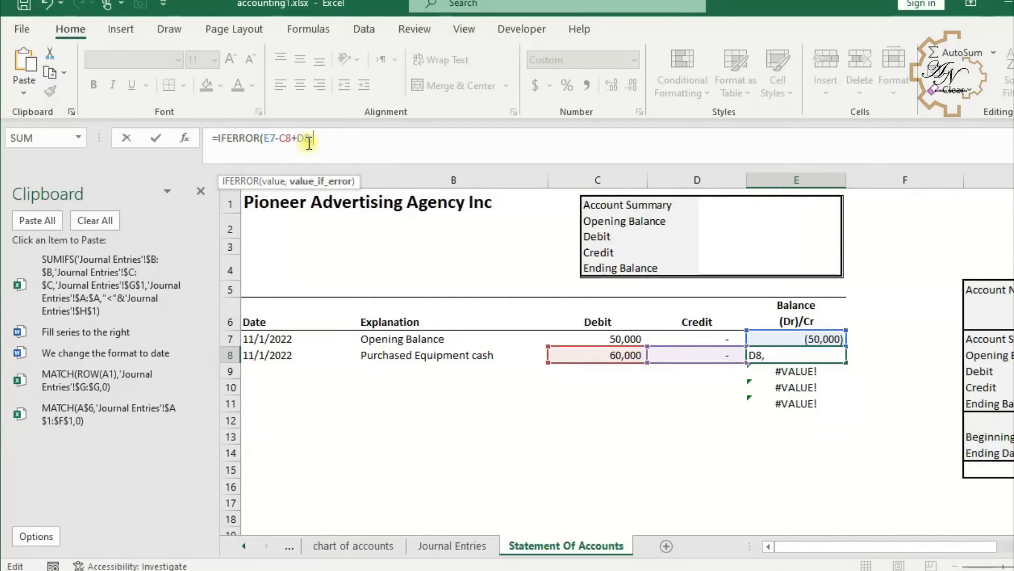
type("\"\")")
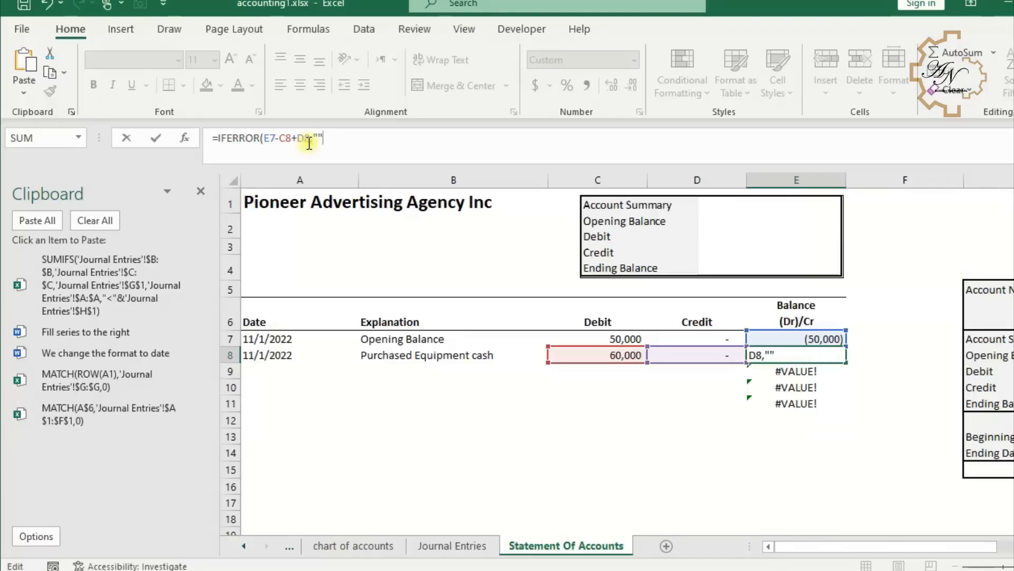
key("Return")
left_click(832, 355)
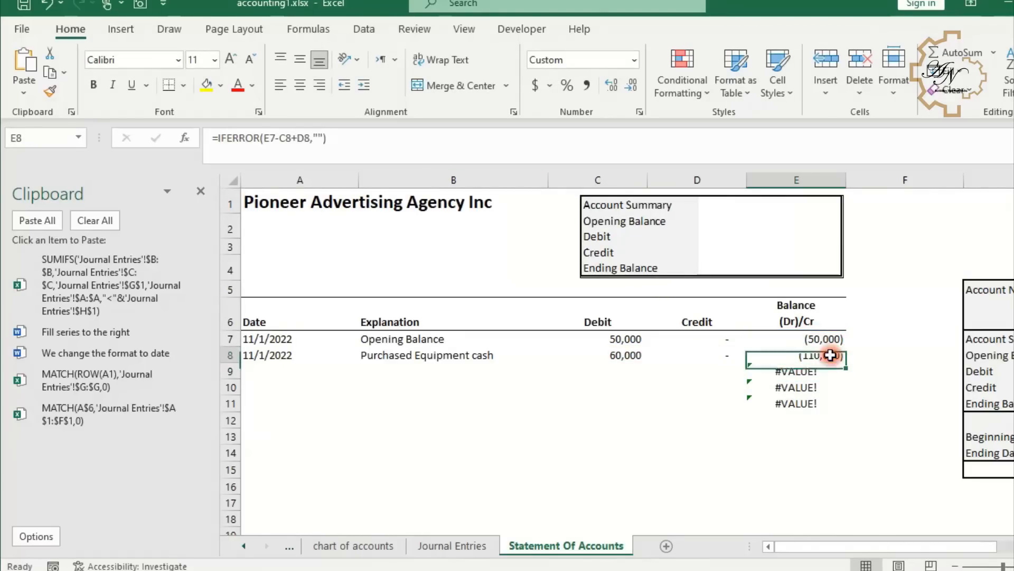
double_click(846, 363)
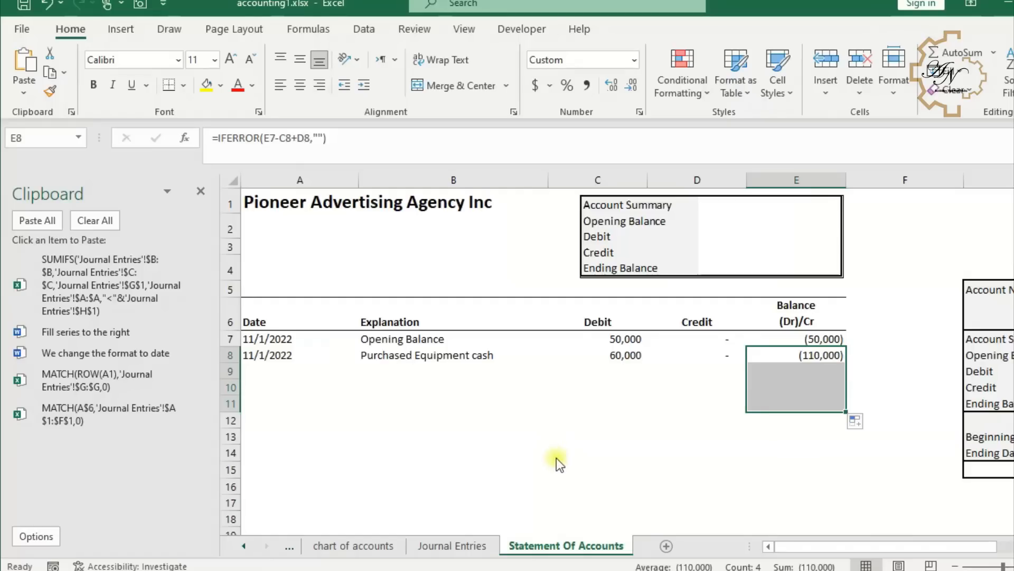
- Rename the sheet tab to Statement Of Account and copy the sheet name
left_click(597, 502)
double_click(607, 544)
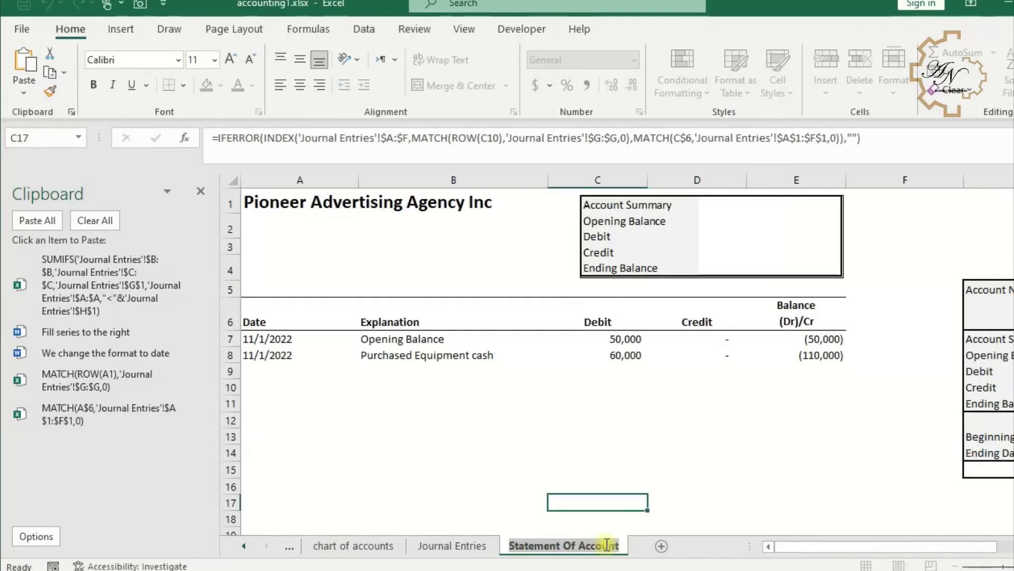
key("ctrl+c")
key("Return")
- Paste the copied Statement Of Account name as a subtitle in A2
left_click(307, 227)
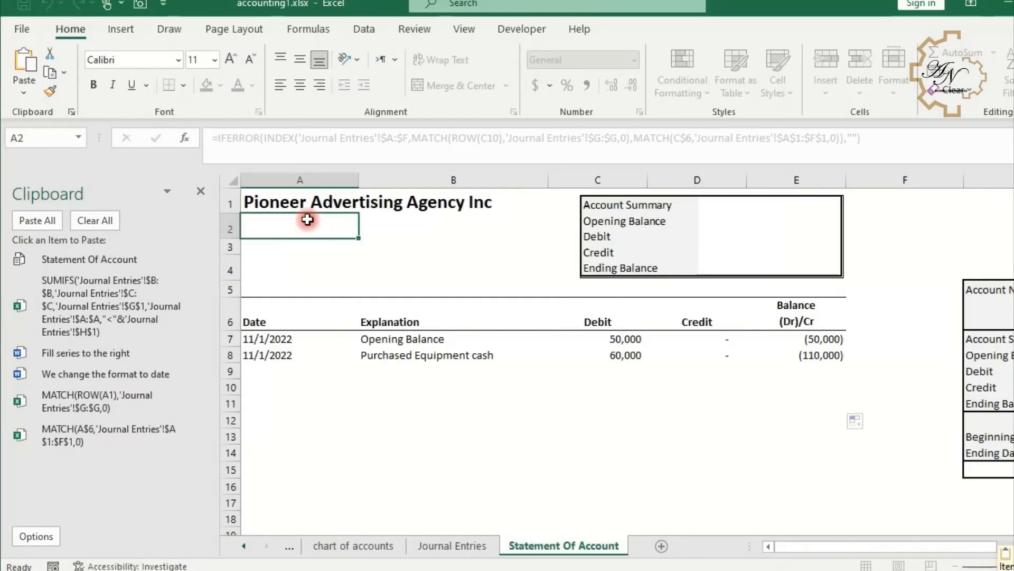
key("ctrl+v")
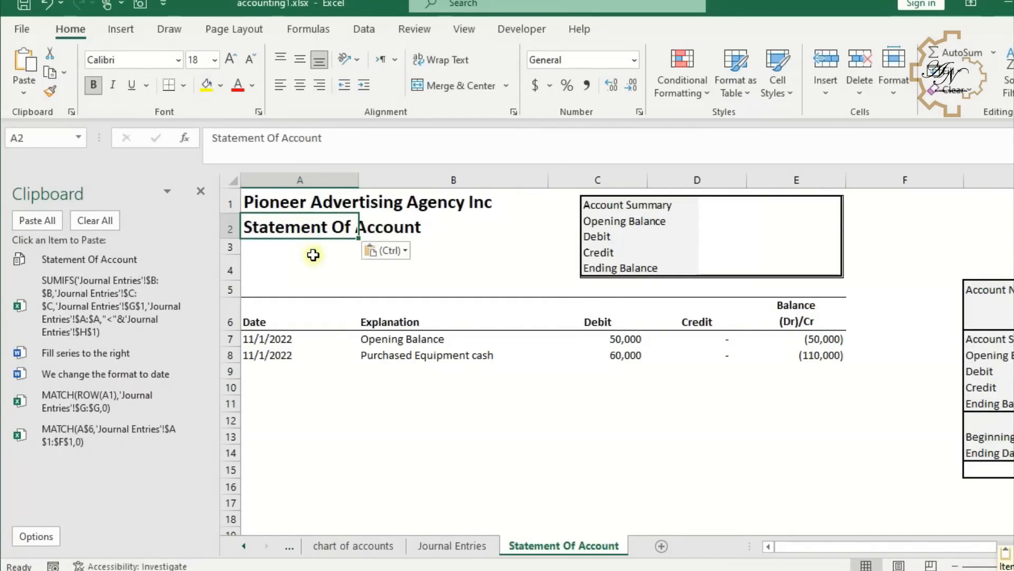
left_click(313, 257)
left_click(313, 248)
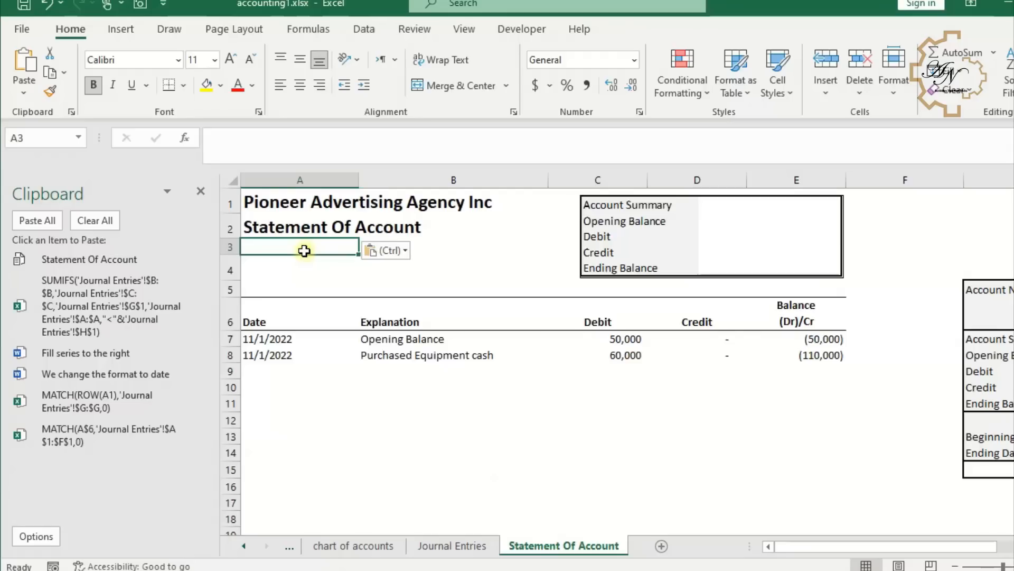
- Enter in A3 a formula joining "From " with the beginning date H13 formatted as "mmmm d, yyyy"
type("=")
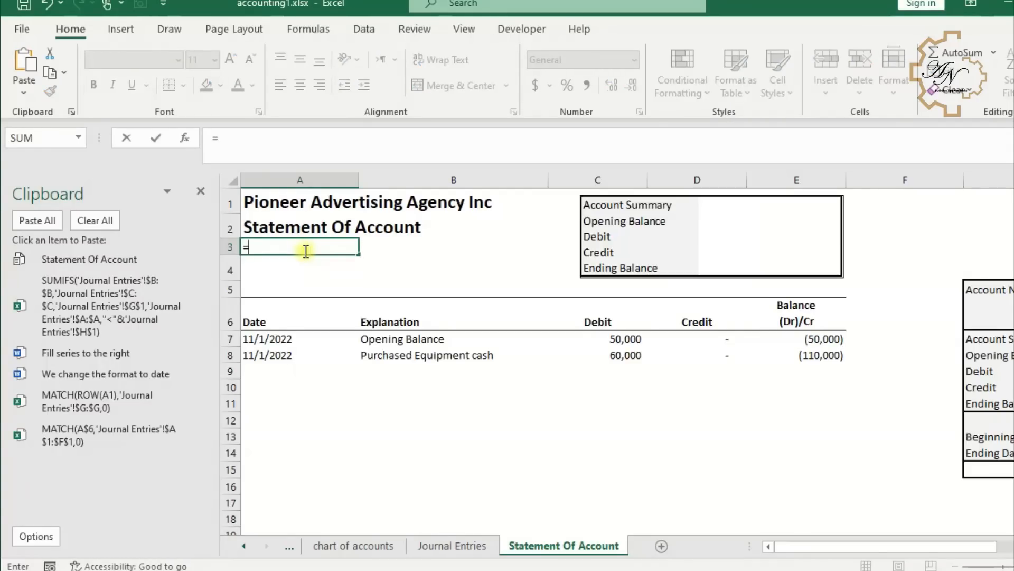
type("\"From")
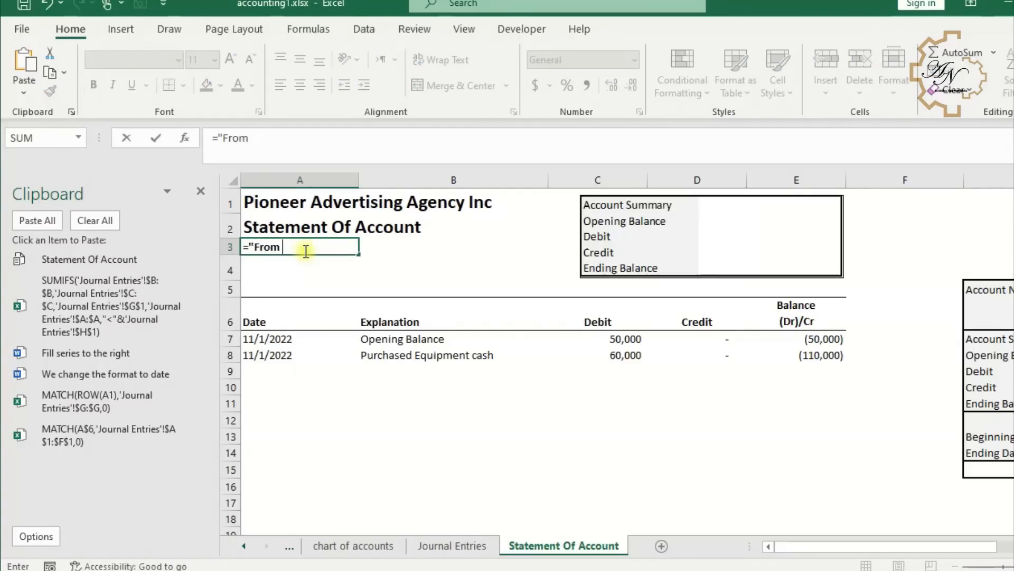
type(" \"&")
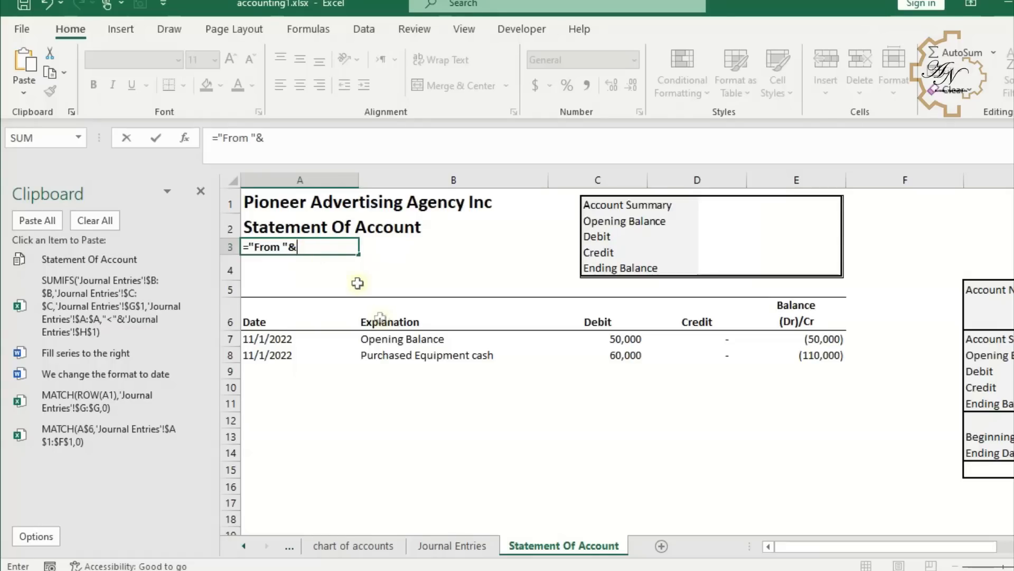
left_click(988, 435)
left_click(909, 437)
left_click(265, 139)
type("teH13")
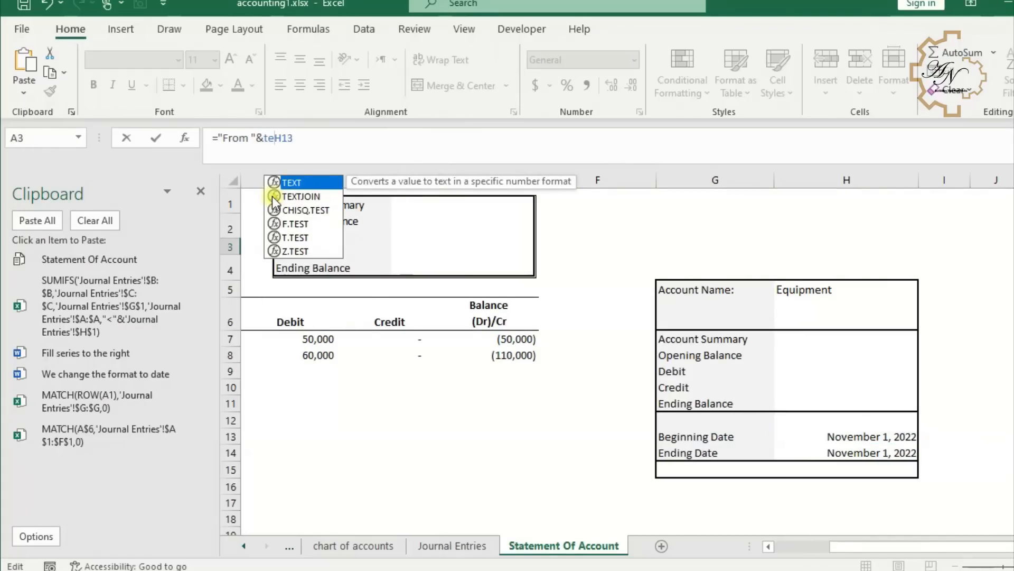
key("Tab")
left_click(334, 145)
type(",")
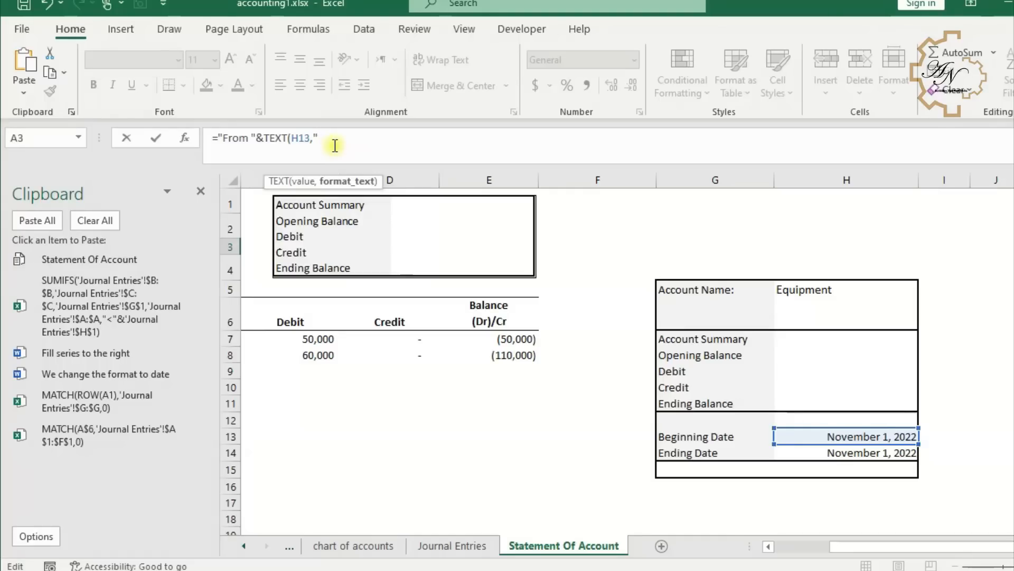
type("mmmm d, yyyy\")")
key("Return")
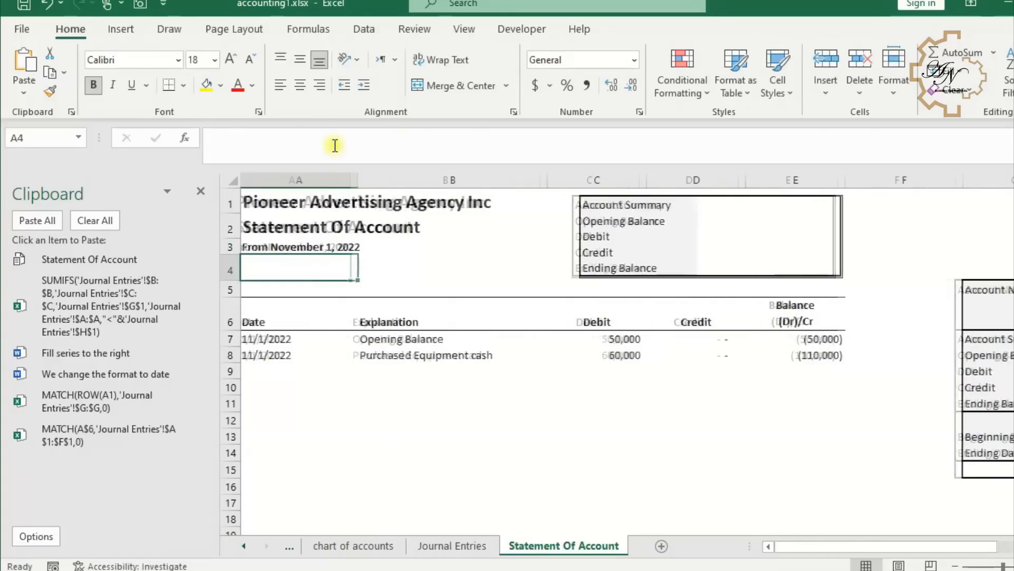
- Extend A3's formula to append " to " and the ending date H14 formatted as "mmmm d, yyyy"
left_click(310, 247)
left_click(453, 142)
type("&TEXT(H13,\"mmmm d, yyyy\")&")
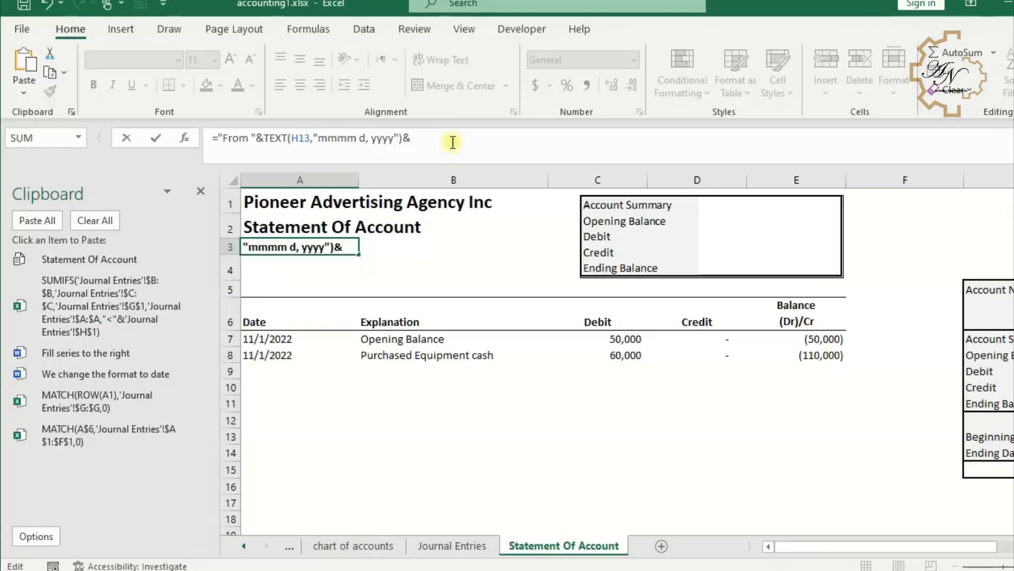
type("\" to")
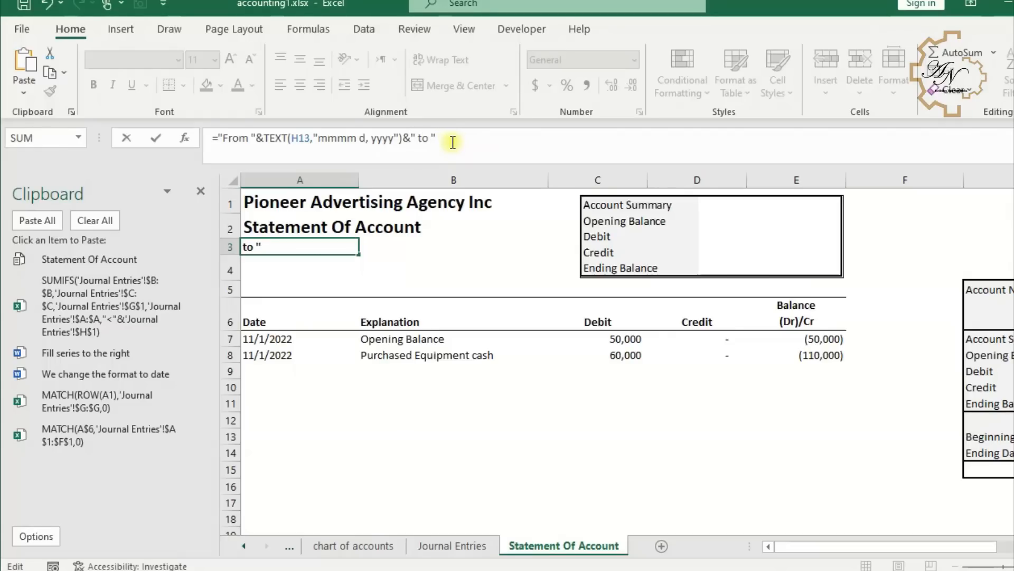
type(" \"&TEXT(")
left_click(988, 436)
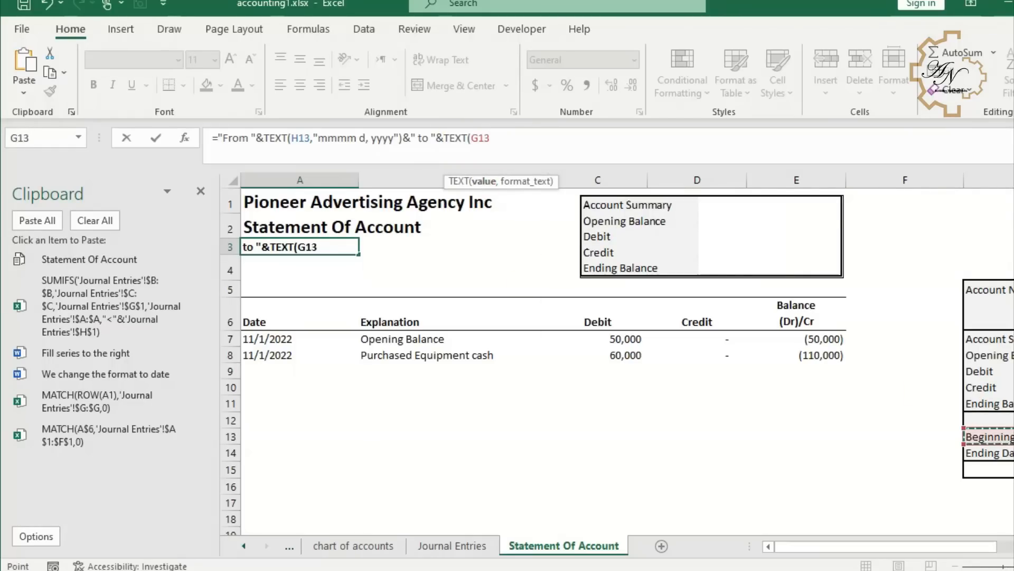
key("Right")
key("Down")
type(",\"mmmm d, yyyy\")")
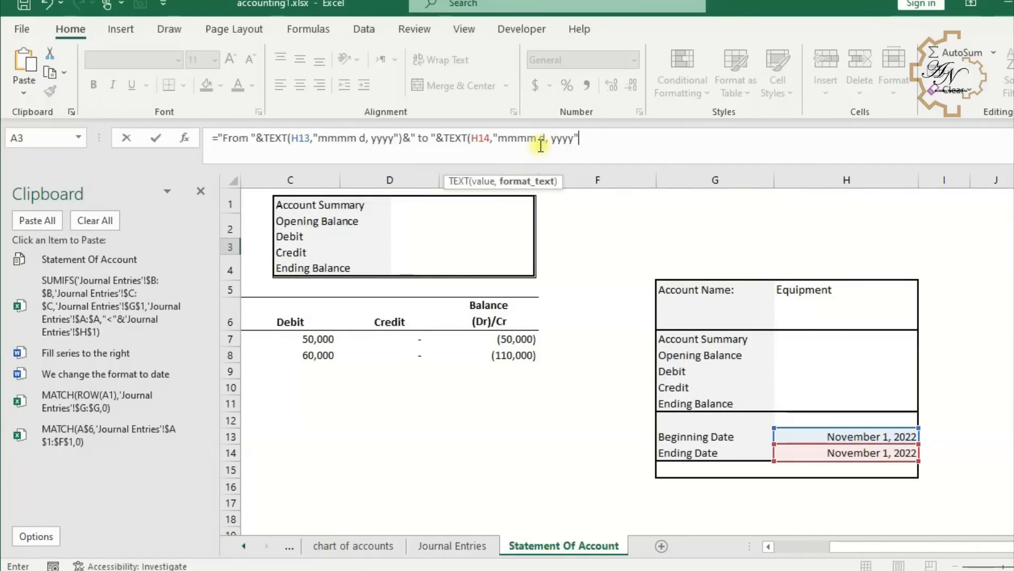
key("Return")
key("Up")
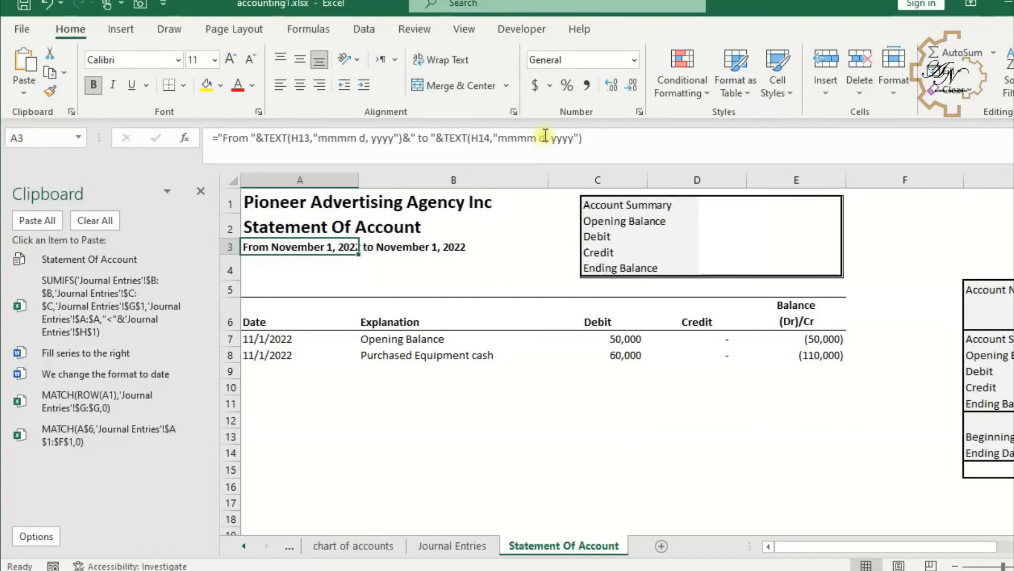
- Enter in A4 the formula =G5&" "&H5 to show the account name heading
left_click(306, 264)
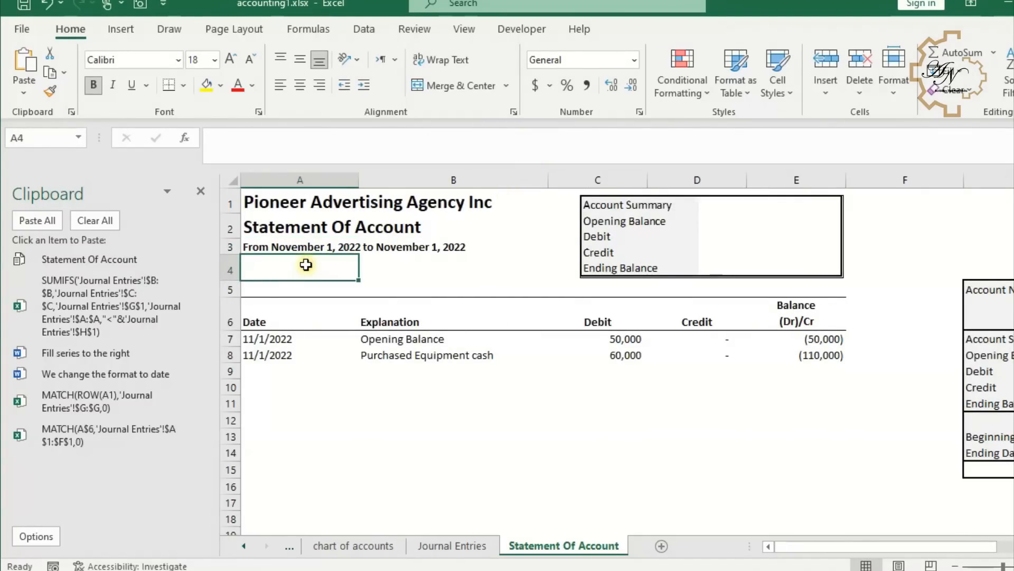
type("=")
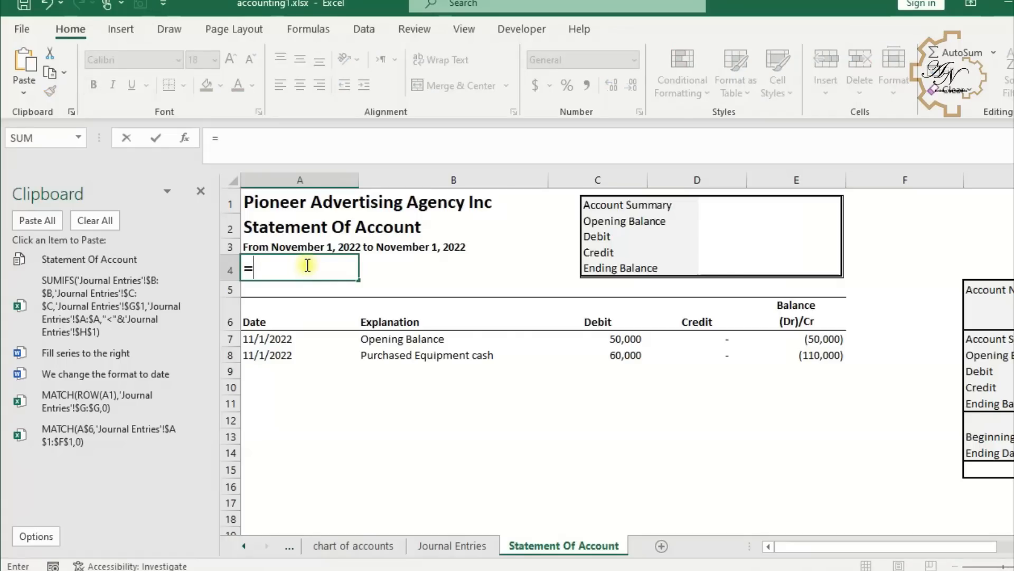
left_click(961, 290)
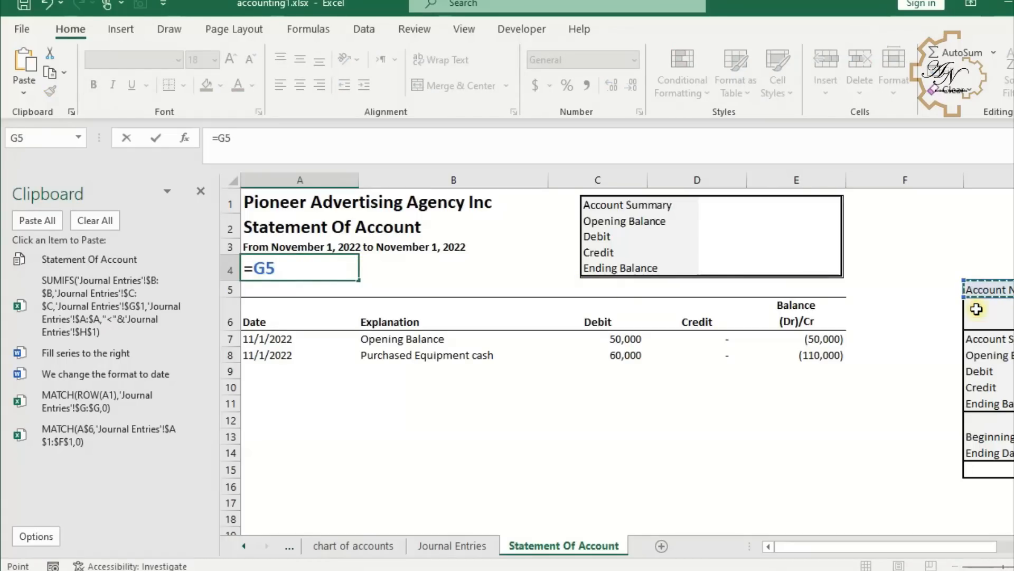
type("&\" \"")
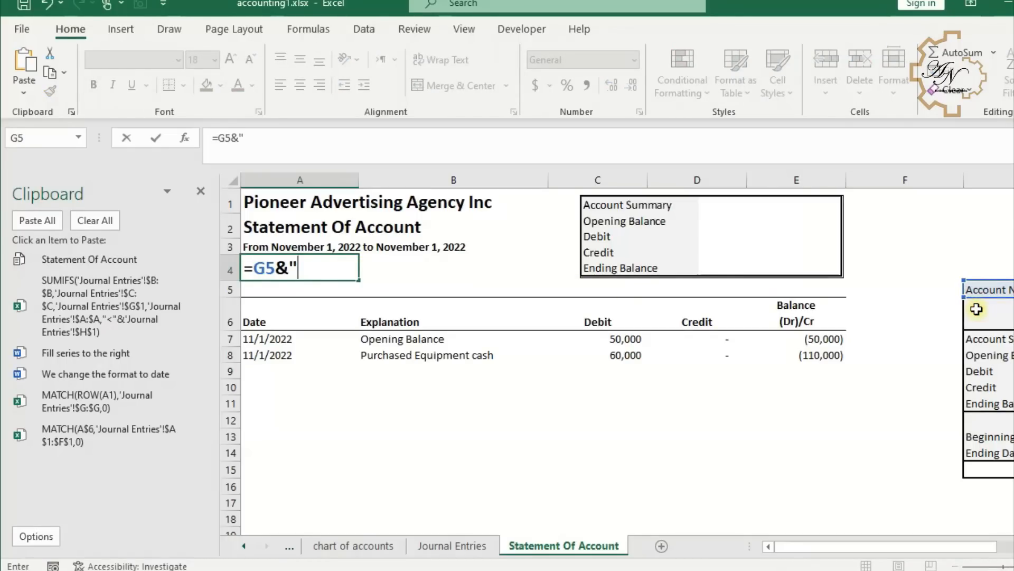
type("&")
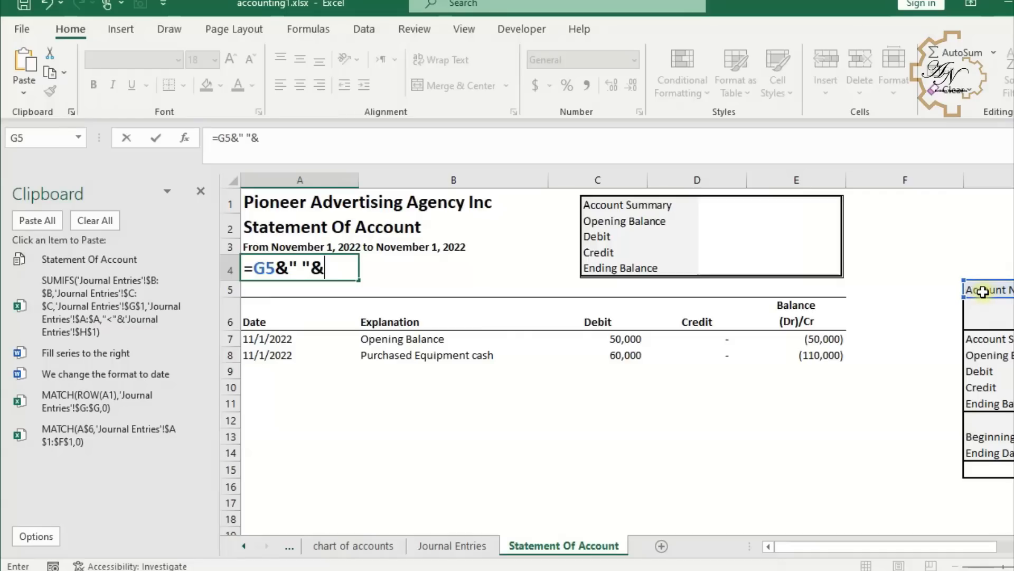
left_click(983, 291)
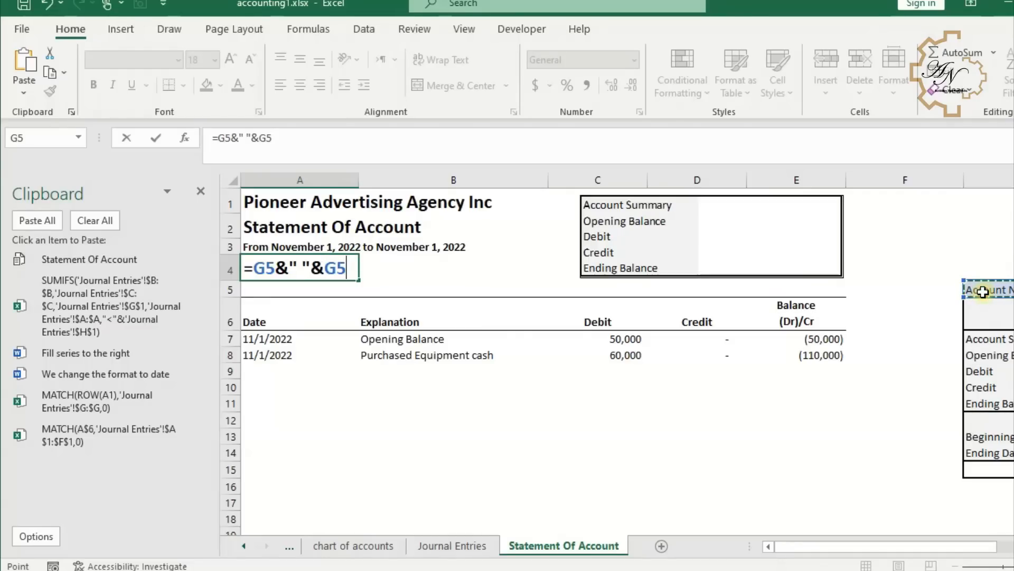
key("Right")
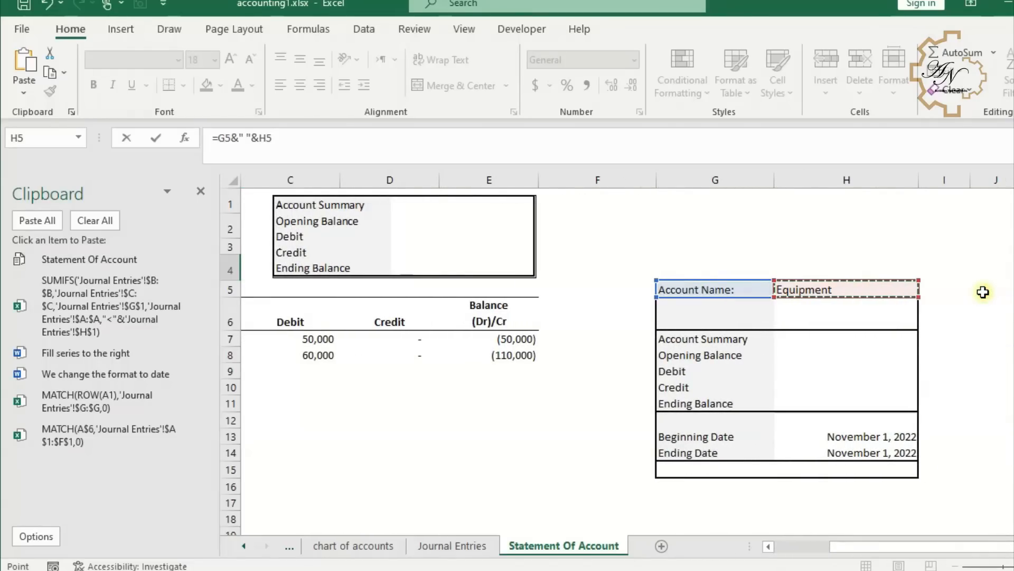
key("Return")
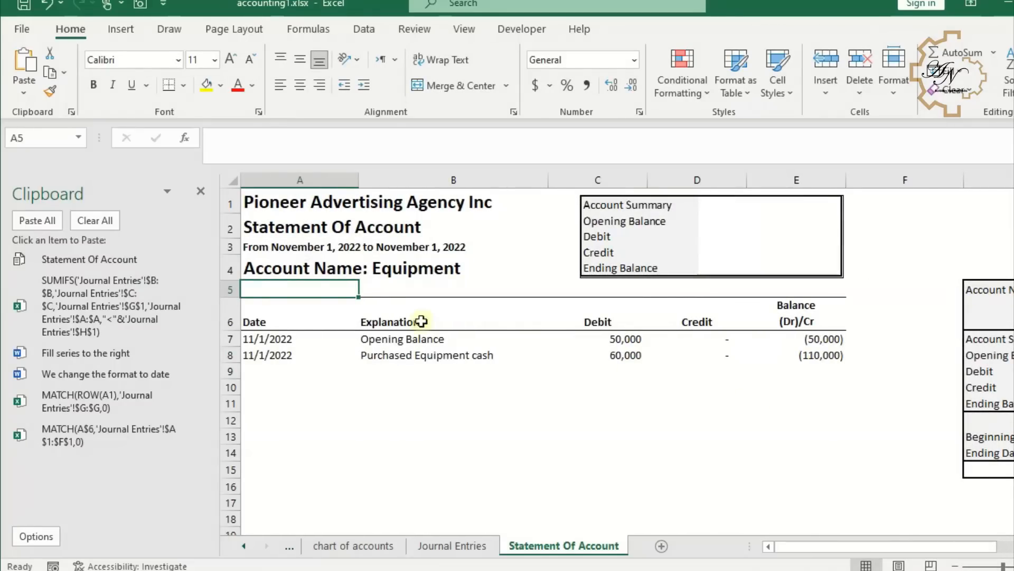
left_click(300, 276)
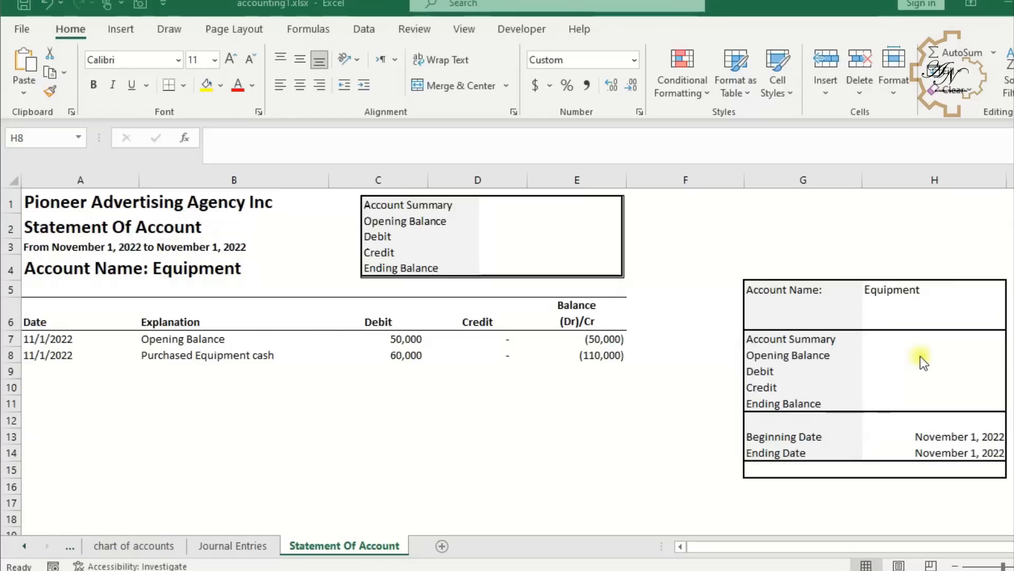
- Link the summary's Opening Balance in H8 to the first running balance in E7
left_click(920, 356)
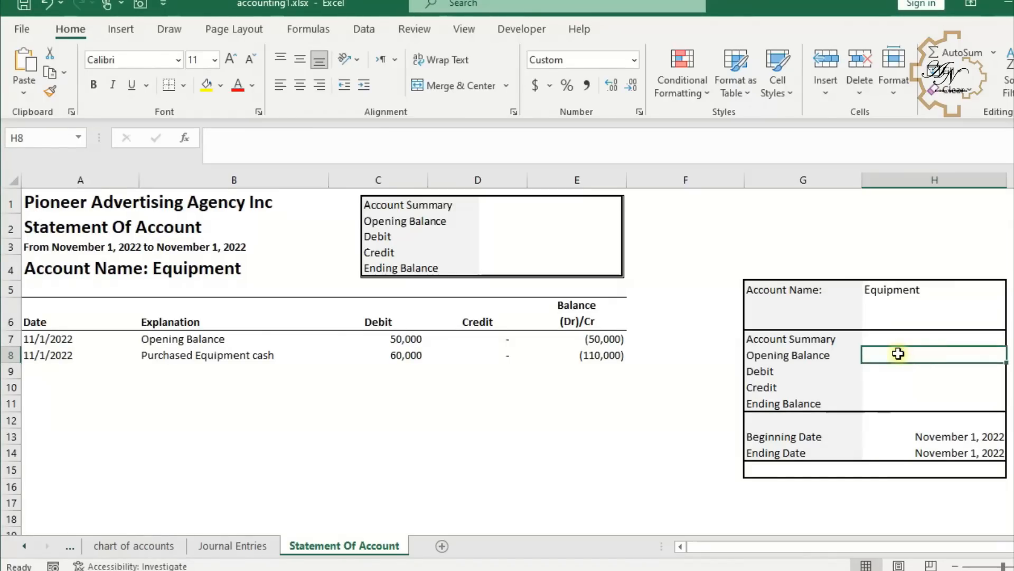
type("=")
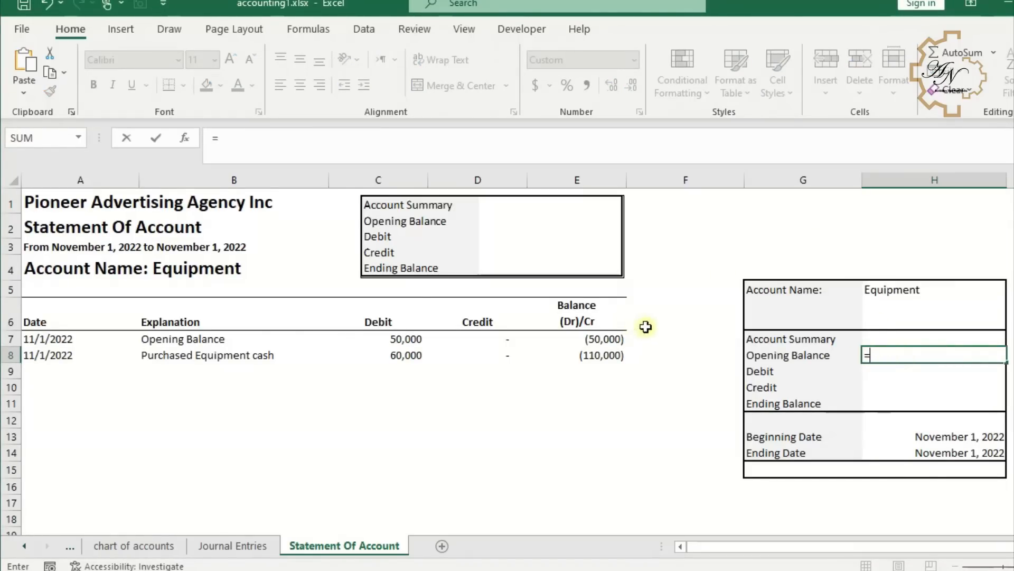
left_click(605, 338)
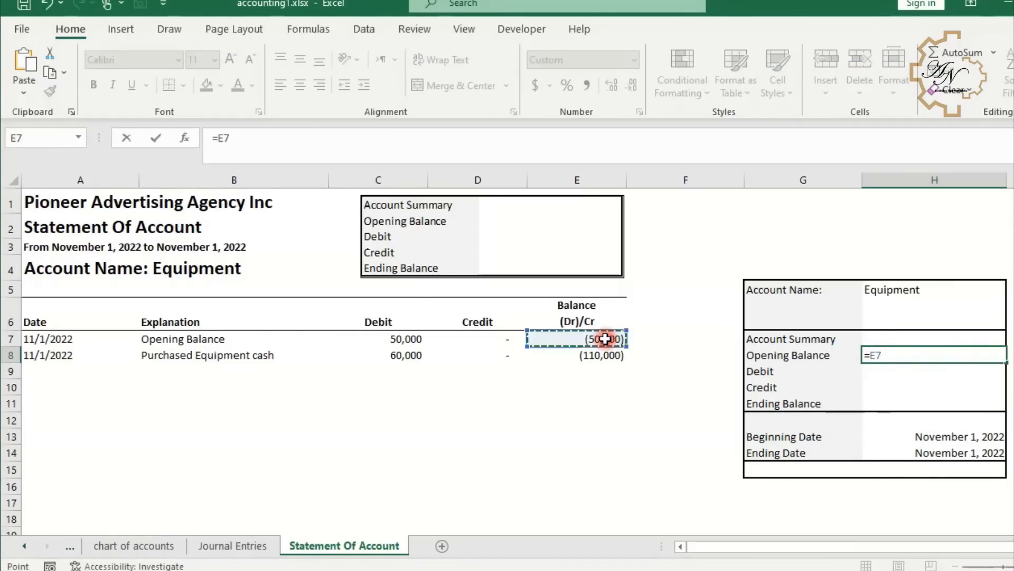
key("Return")
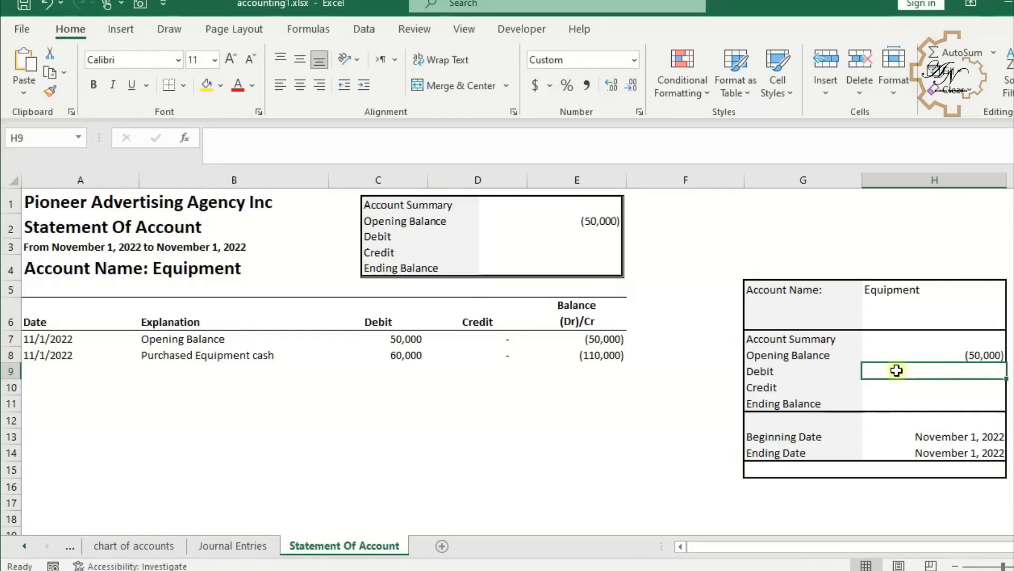
- Enter in H9 the debit total formula =SUM(C:C)-C7, excluding the opening row
type("=su")
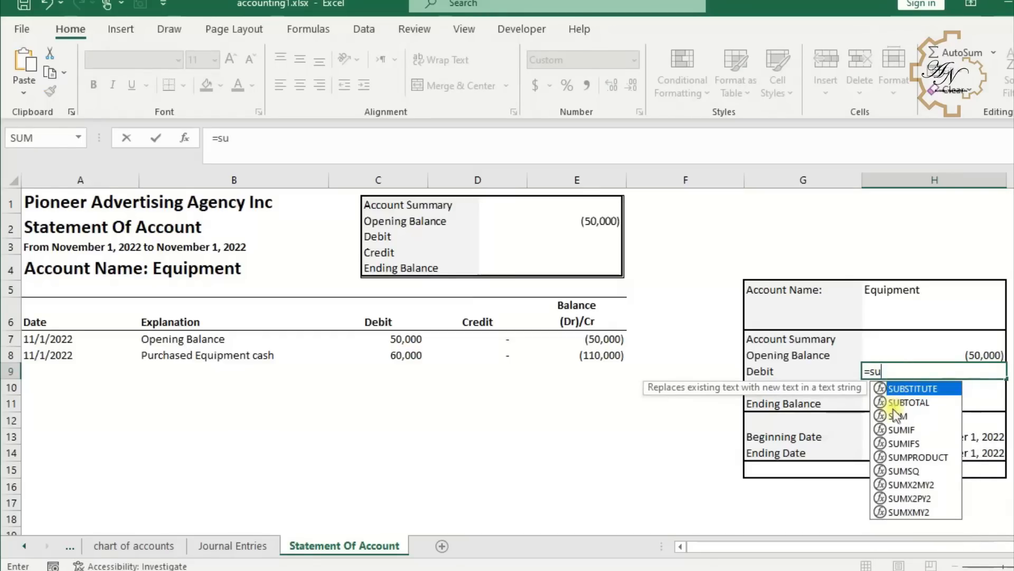
double_click(898, 416)
left_click(404, 177)
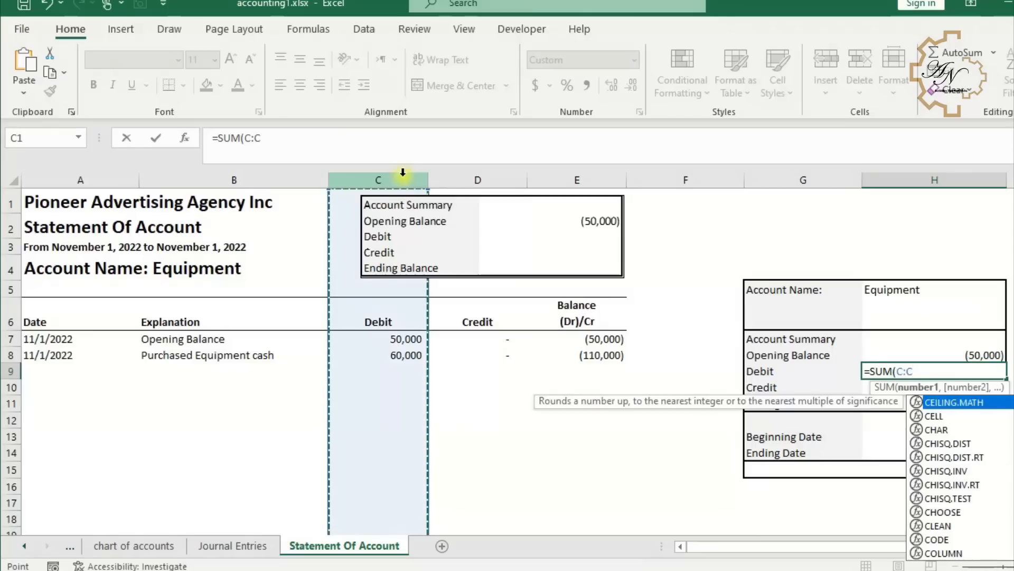
type(")-")
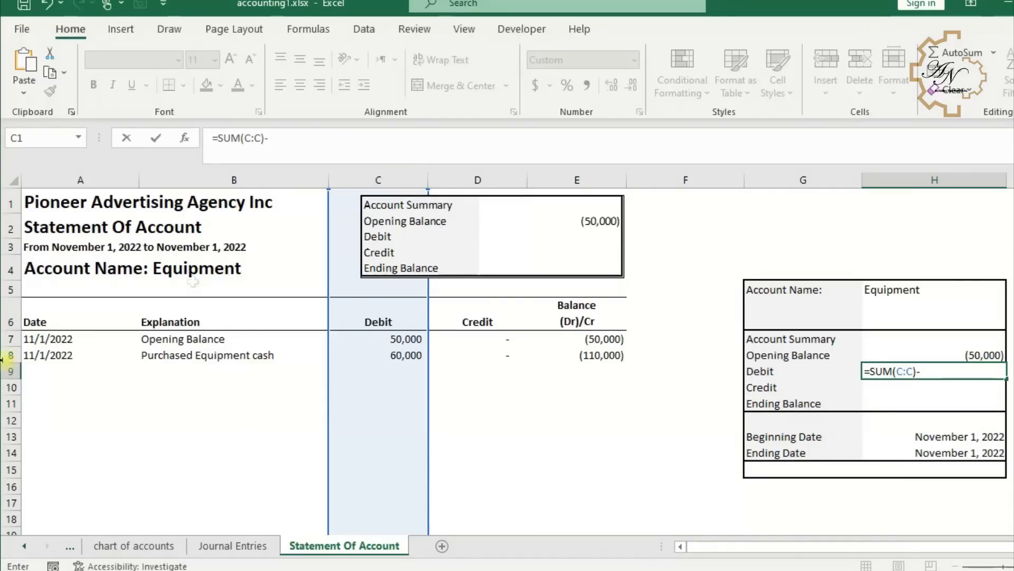
left_click(411, 339)
key("Return")
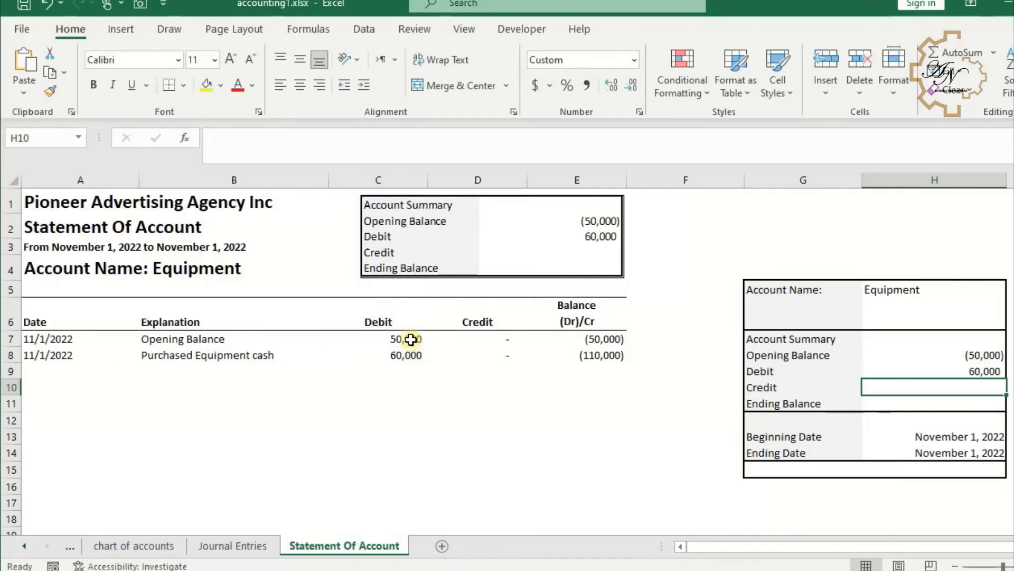
- Negate the Debit formula in H9 by wrapping it as =-(SUM(C:C)-C7)
left_click(965, 372)
left_click(217, 140)
type("-(")
left_click(333, 147)
type(")")
key("Return")
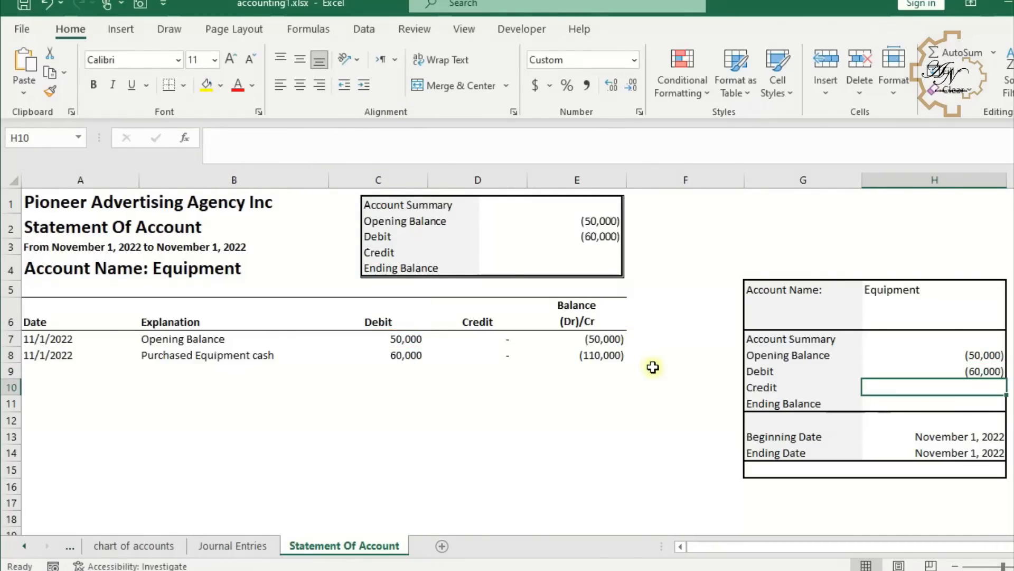
- Enter in H10 the credit total formula =SUM(D:D)-D7
type("=")
left_click(489, 177)
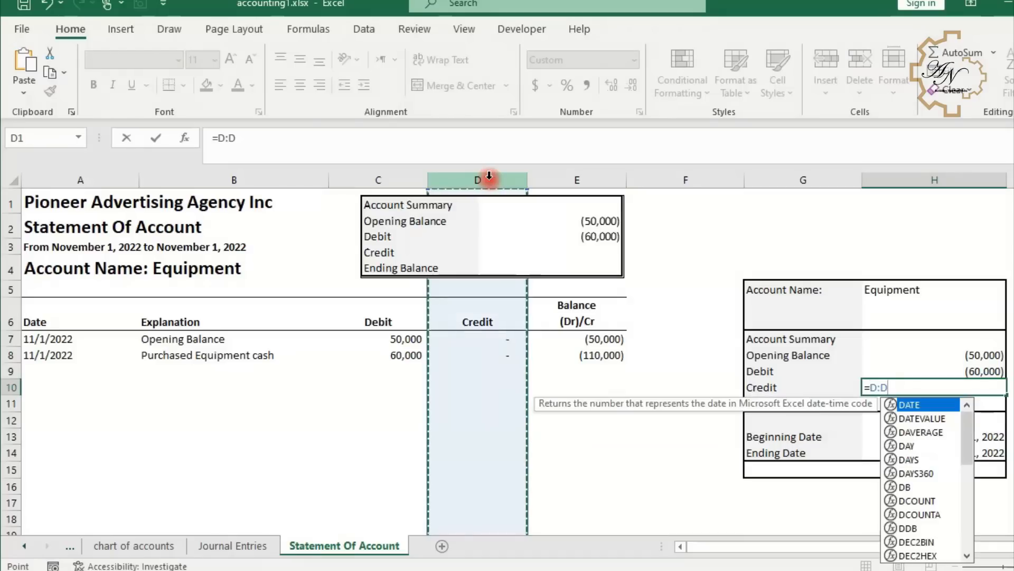
left_click(869, 388)
type("sum")
key("Tab")
left_click(945, 387)
type(")-")
left_click(511, 340)
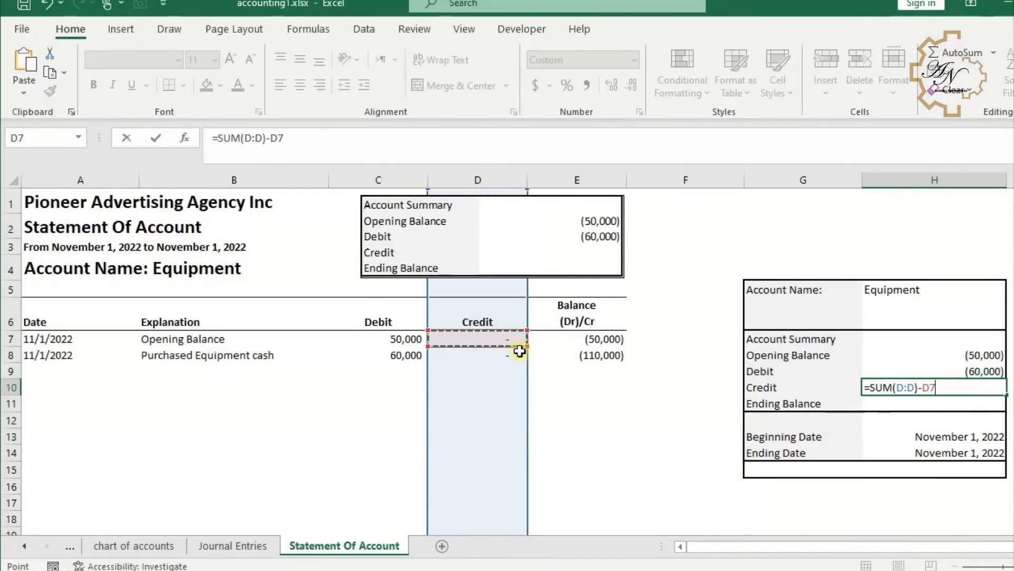
key("Return")
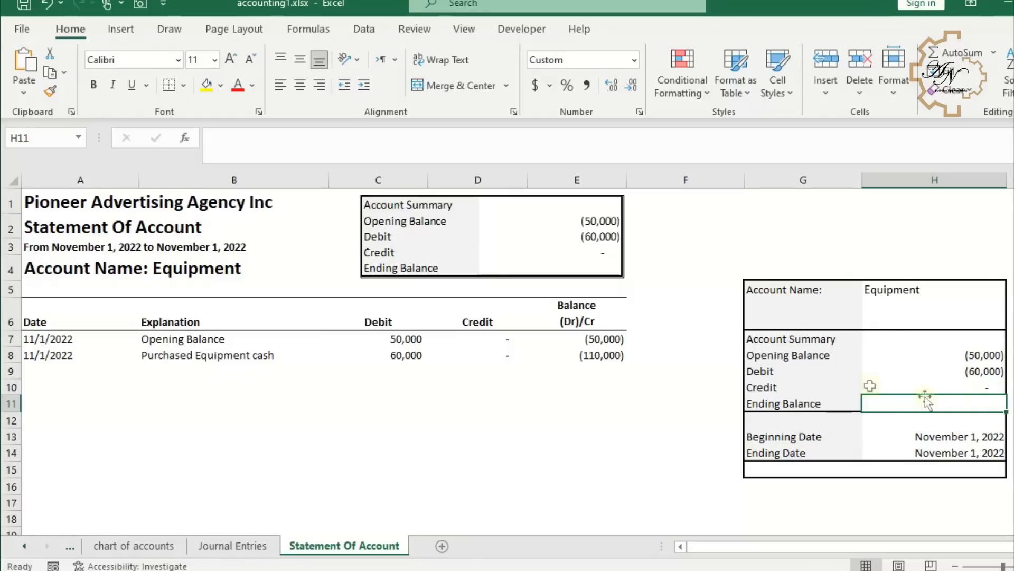
- AutoSum H8:H10 into the Ending Balance cell H11
left_click(959, 53)
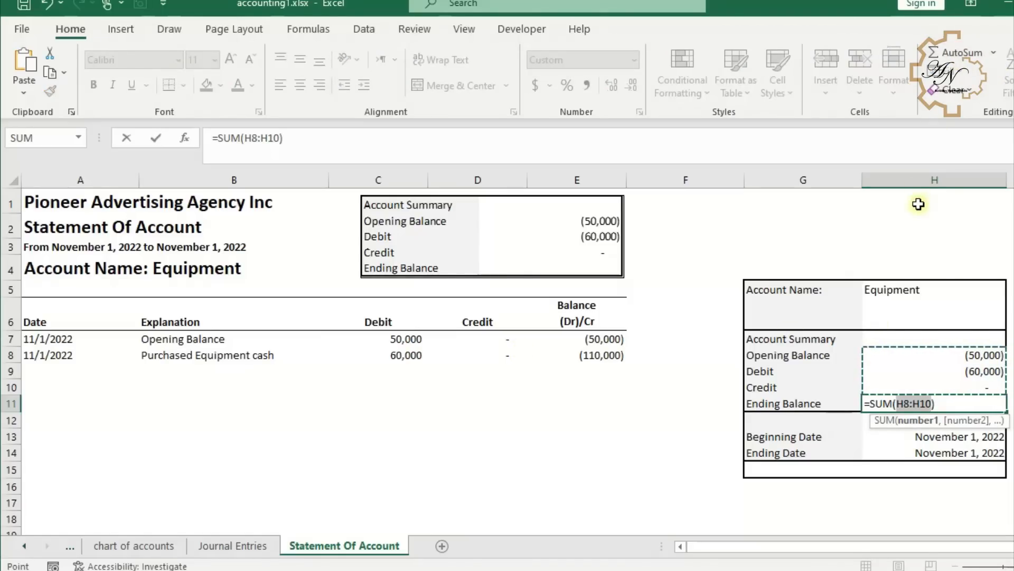
key("Return")
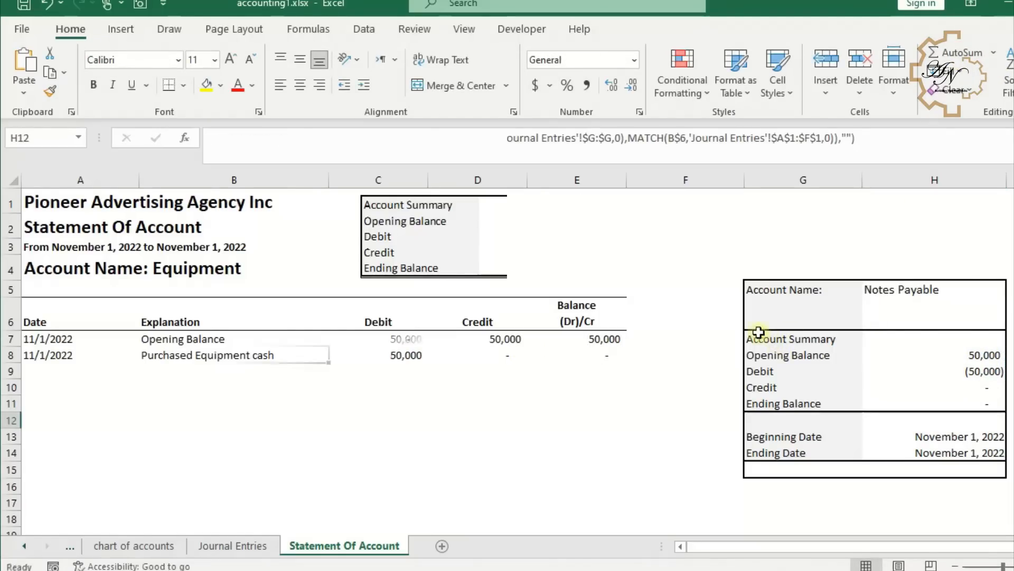
- Capture the account summary G7:H11 with the Camera tool and place the linked picture beside the title over columns C to E
left_click_drag(761, 339, 951, 405)
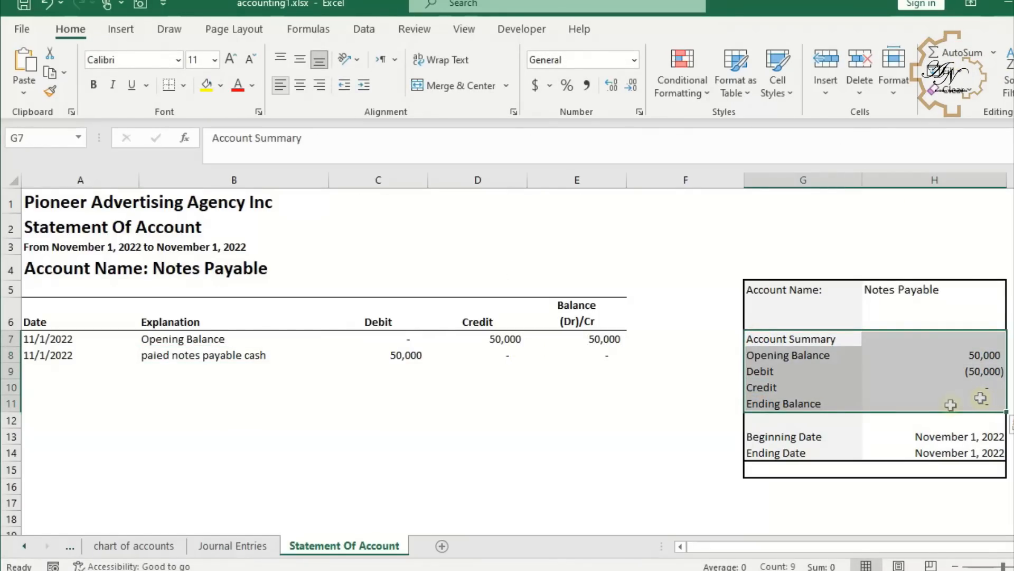
left_click(140, 5)
left_click(385, 201)
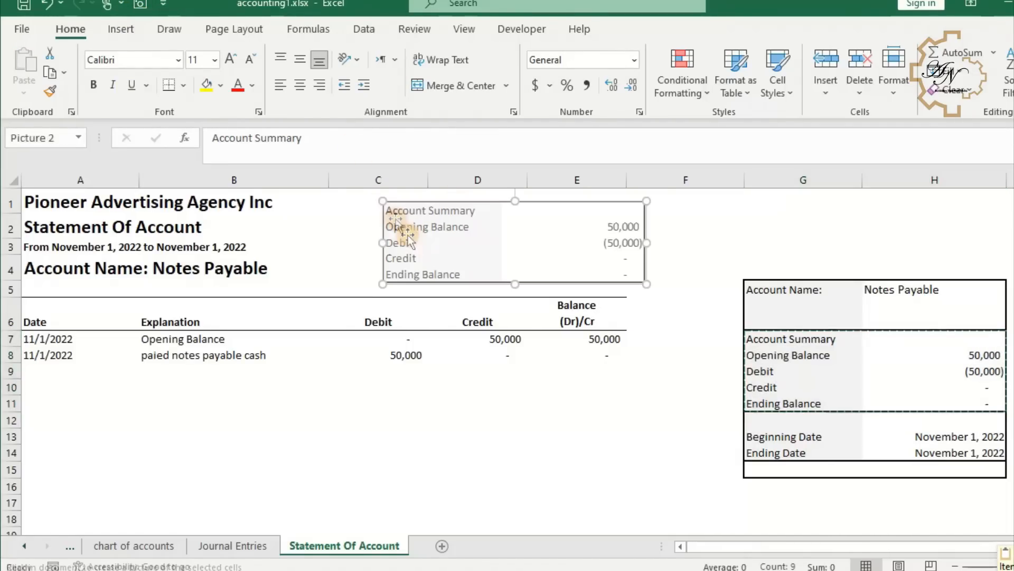
left_click_drag(498, 242, 476, 238)
- Center the four title rows across the statement's width using Center Across Selection alignment
left_click_drag(27, 202, 317, 270)
left_click(634, 60)
left_click(634, 60)
left_click(513, 111)
left_click(97, 273)
left_click(95, 347)
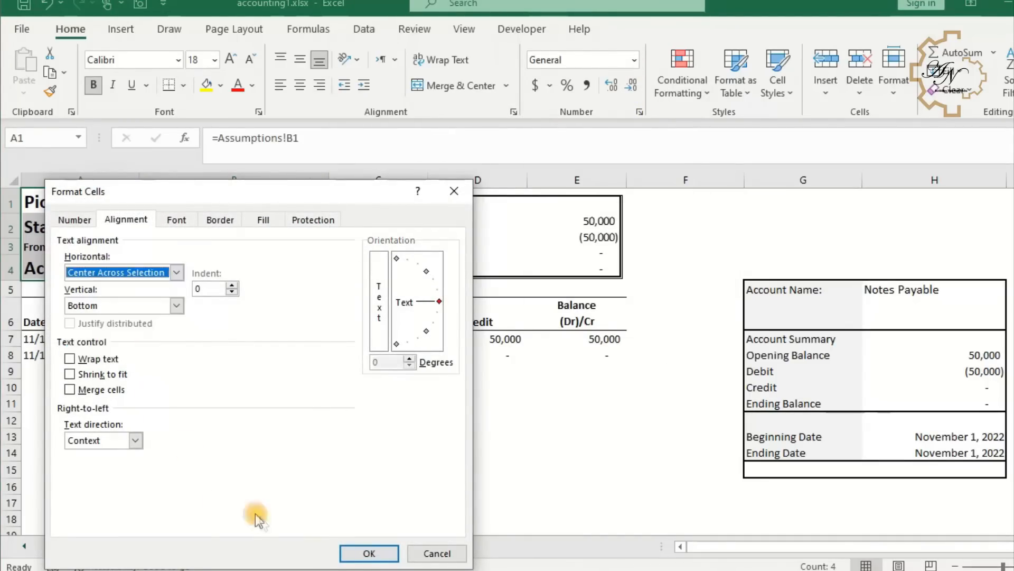
key("Return")
- Set columns A through E as the print area
left_click_drag(582, 170, 80, 180)
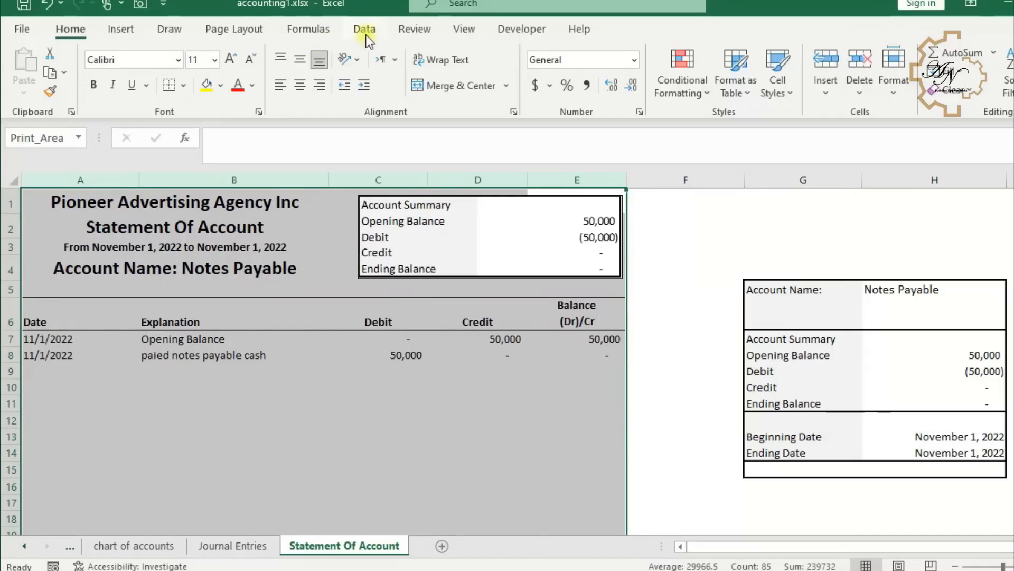
left_click(234, 29)
left_click(259, 86)
left_click(262, 109)
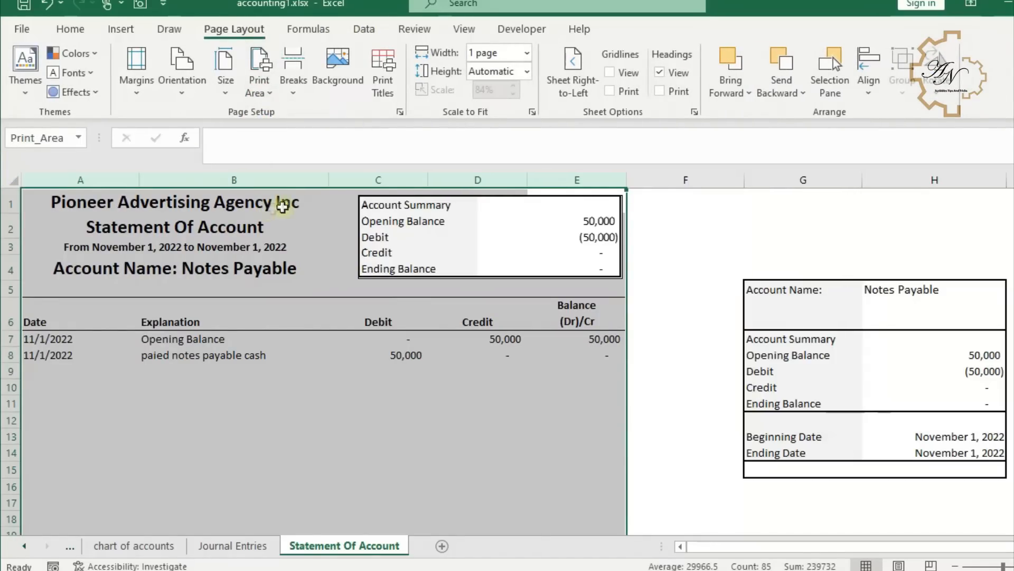
- Open the print preview of the statement and return to the worksheet
key("ctrl+p")
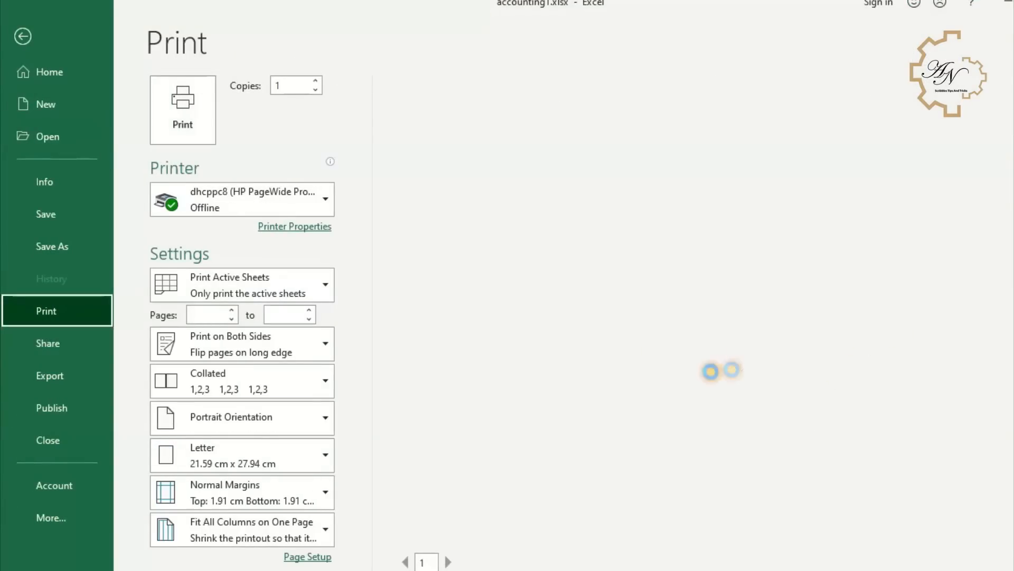
left_click(21, 36)
left_click(356, 323)
scroll(355, 339, "down", 1)
scroll(675, 309, "up", 1)
scroll(675, 309, "down", 1)
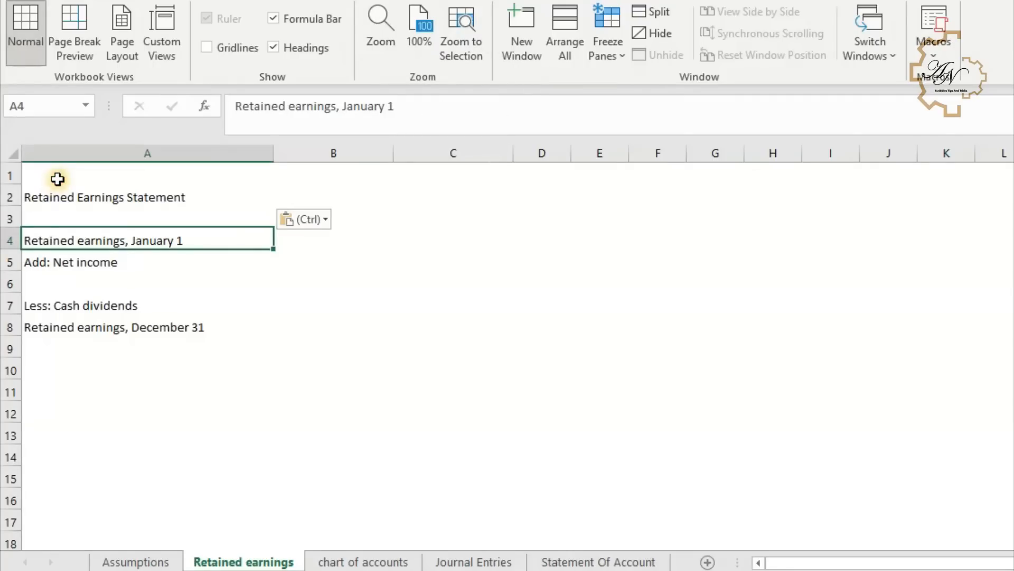
- Link A1 of the Retained earnings sheet to the company name in Assumptions B1
left_click(56, 180)
type("=")
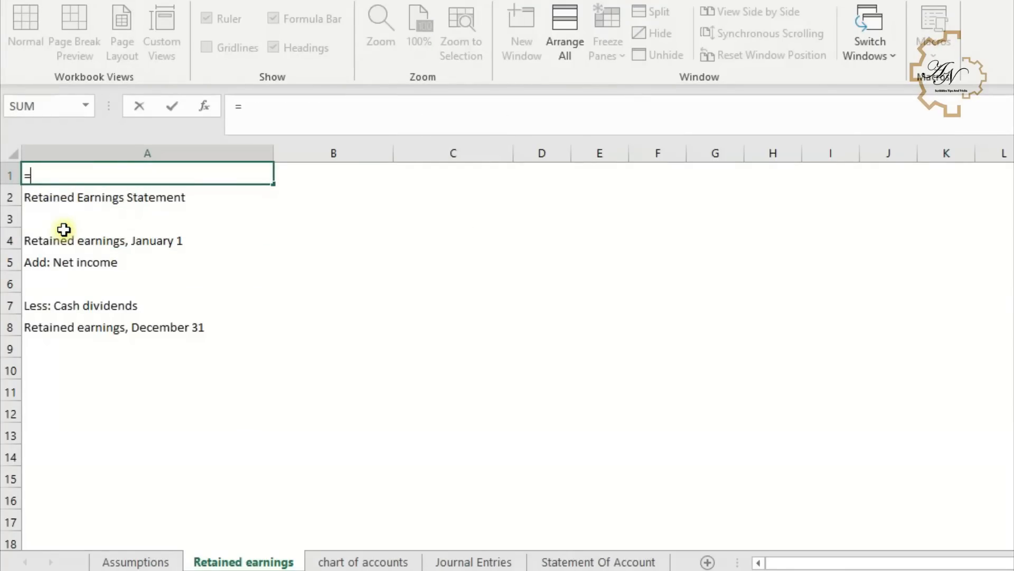
left_click(121, 561)
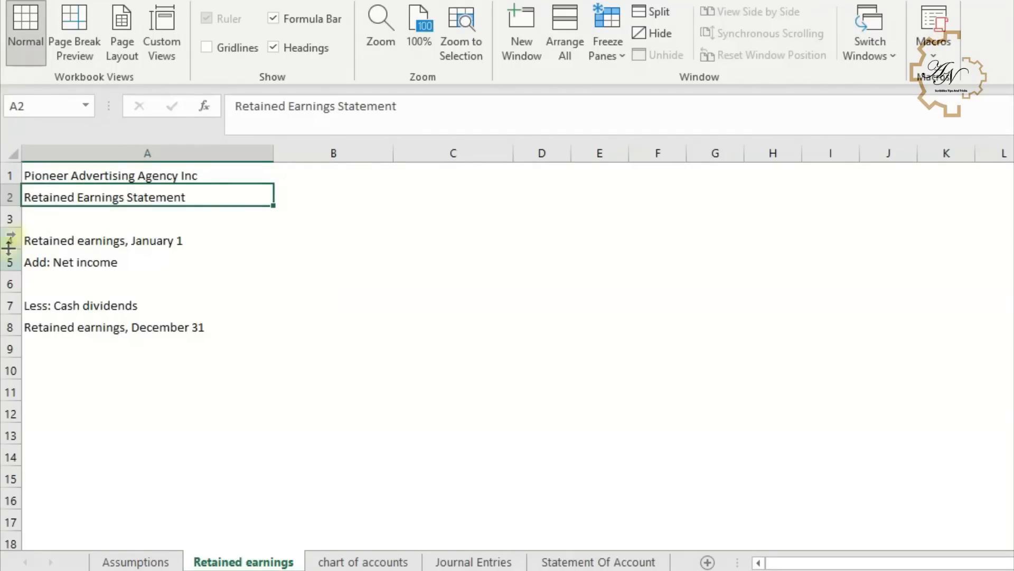
left_click(86, 215)
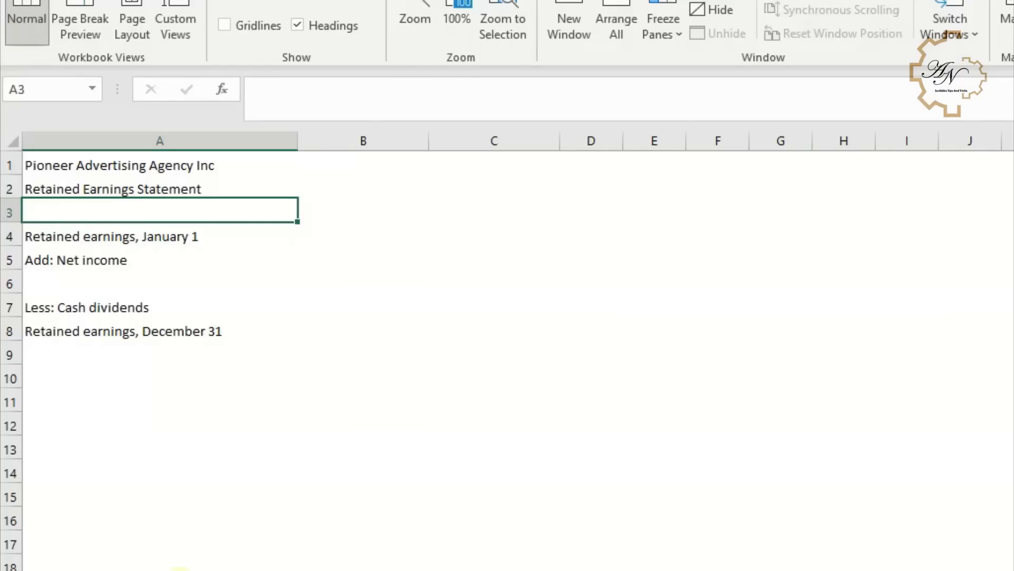
- On Assumptions, enter in F5 a formula joining "For The ", the period B4, " Ended " and the report date B5
left_click(163, 557)
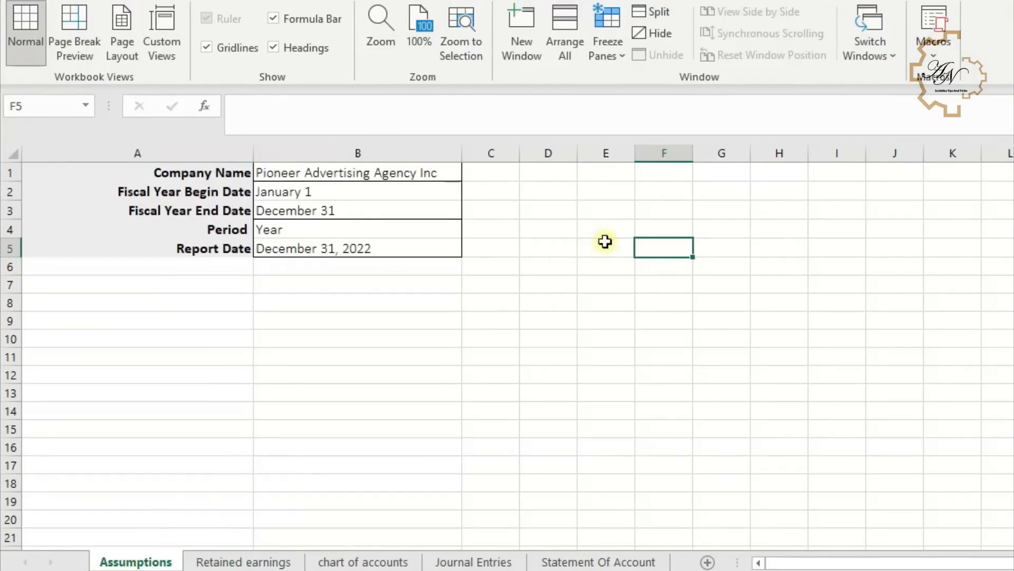
type("=\"For")
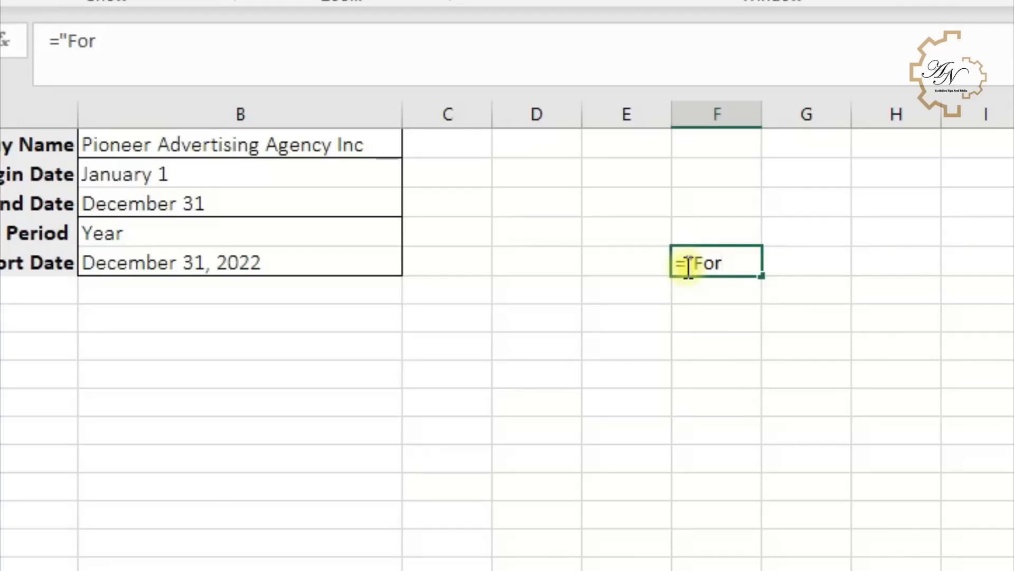
type(" The ")
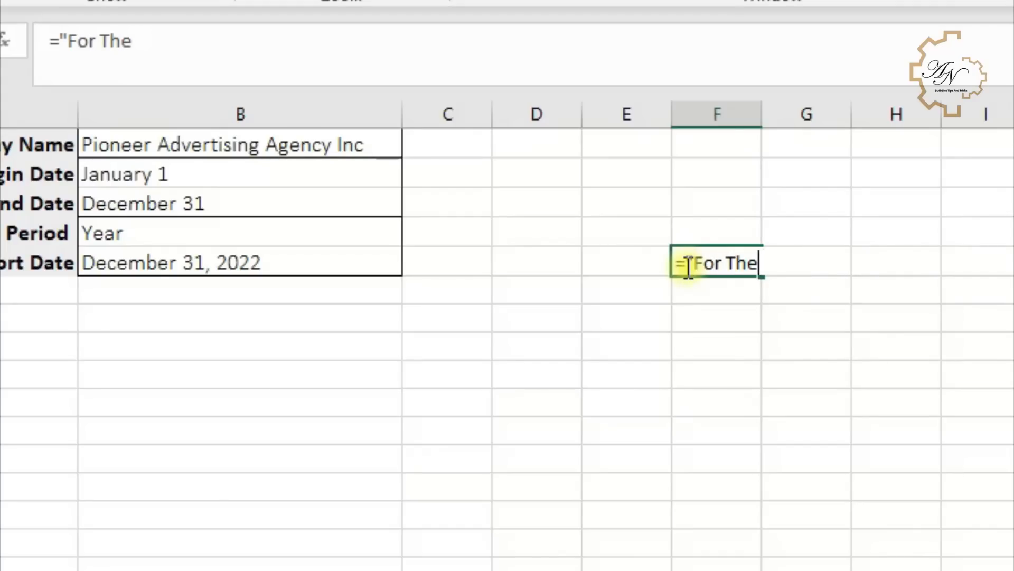
type("\"&")
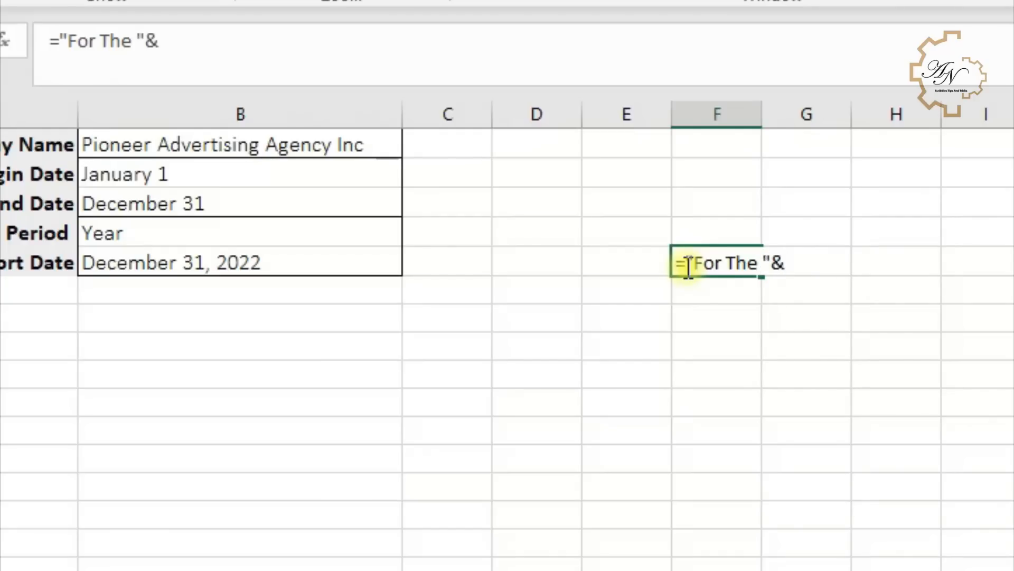
left_click(365, 237)
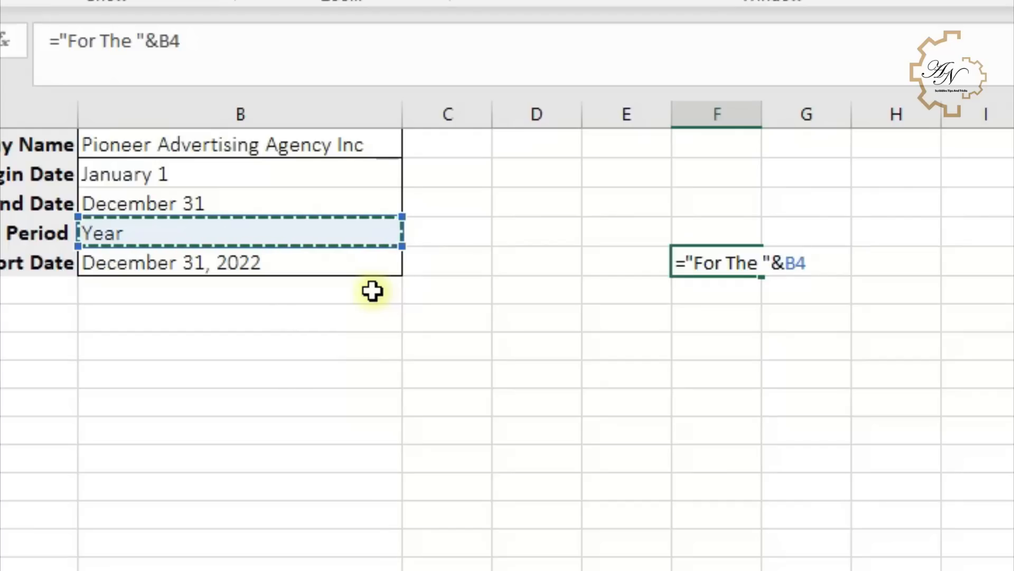
type("&\" E")
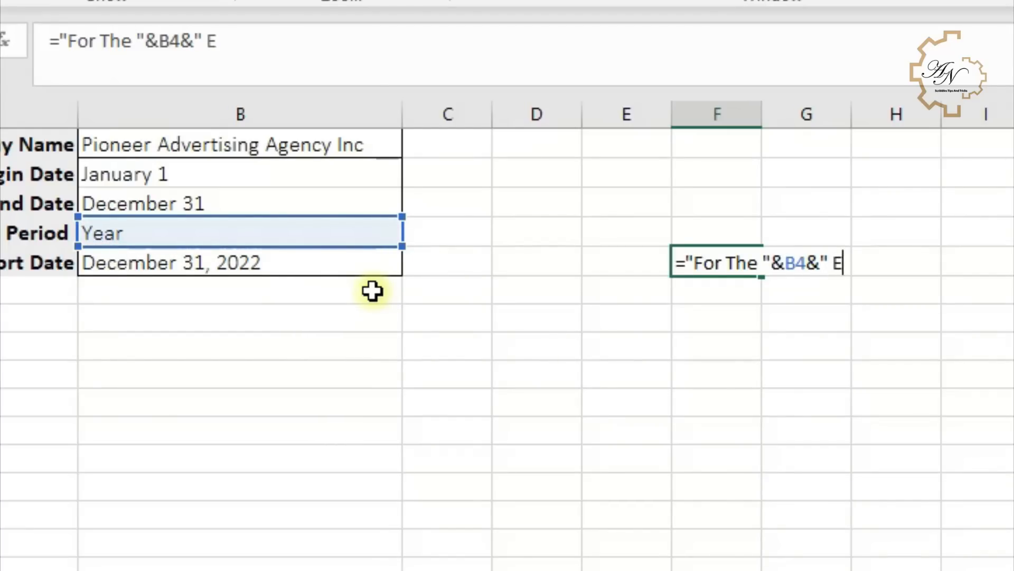
type("nded \"")
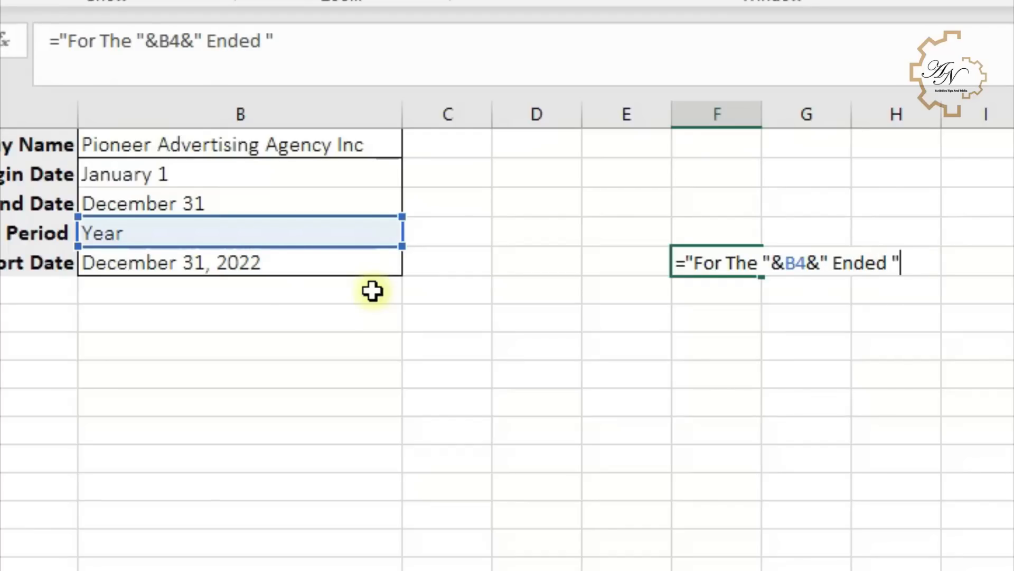
type("&")
left_click(355, 259)
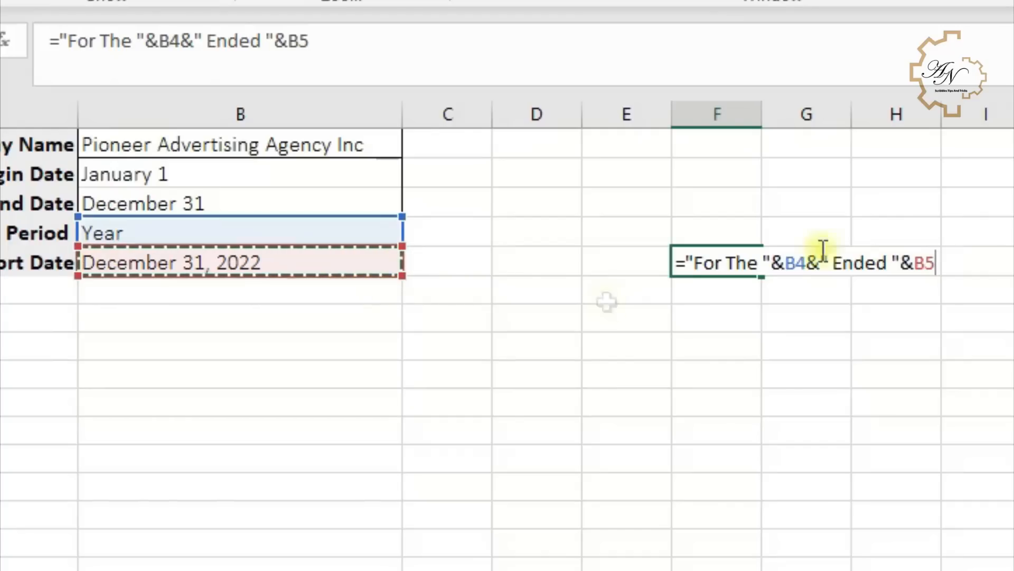
- Wrap the report date reference in F5's formula with TEXT using the format "mmmm d, yyyy"
left_click(290, 56)
type("te")
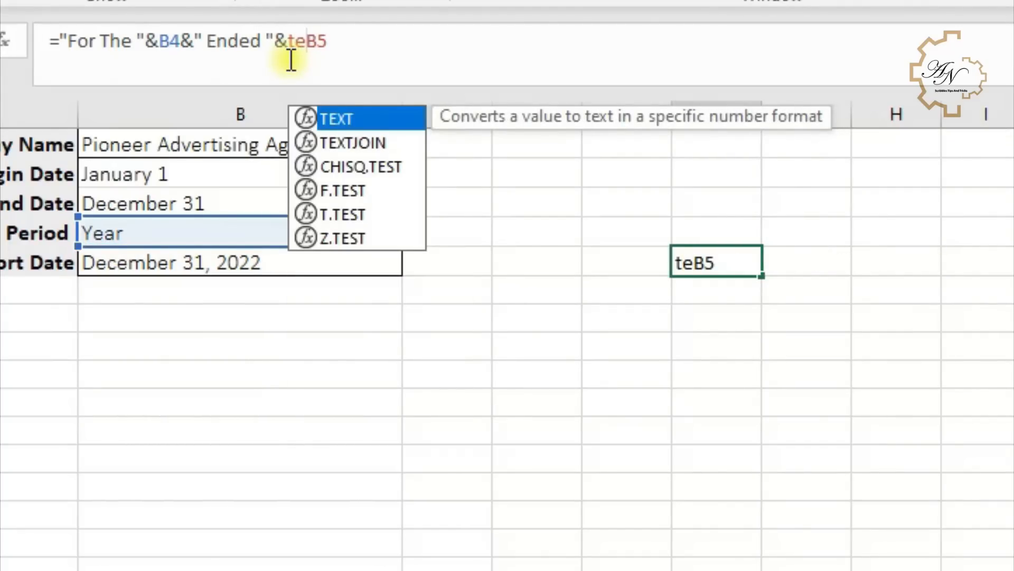
double_click(353, 121)
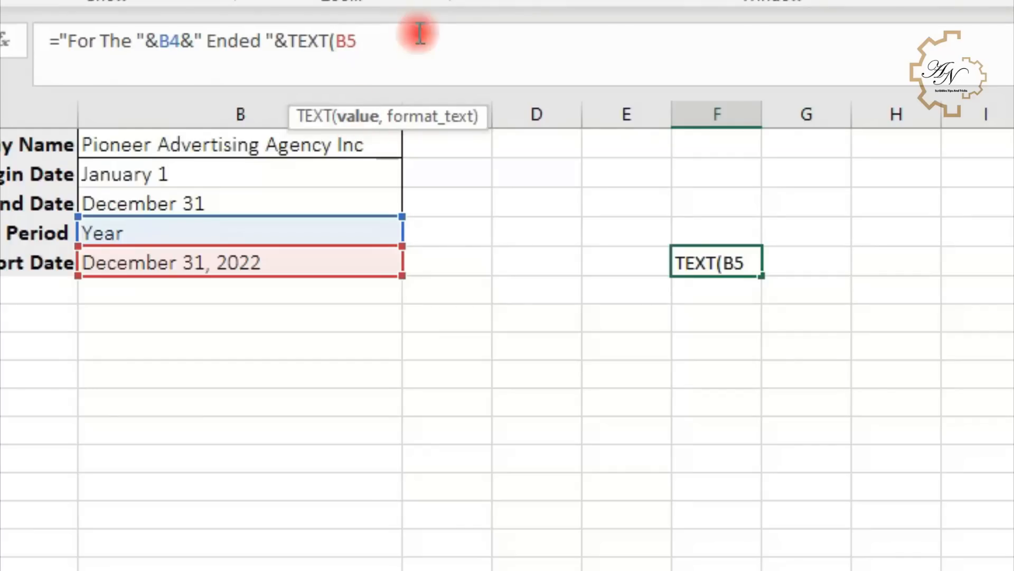
type(",")
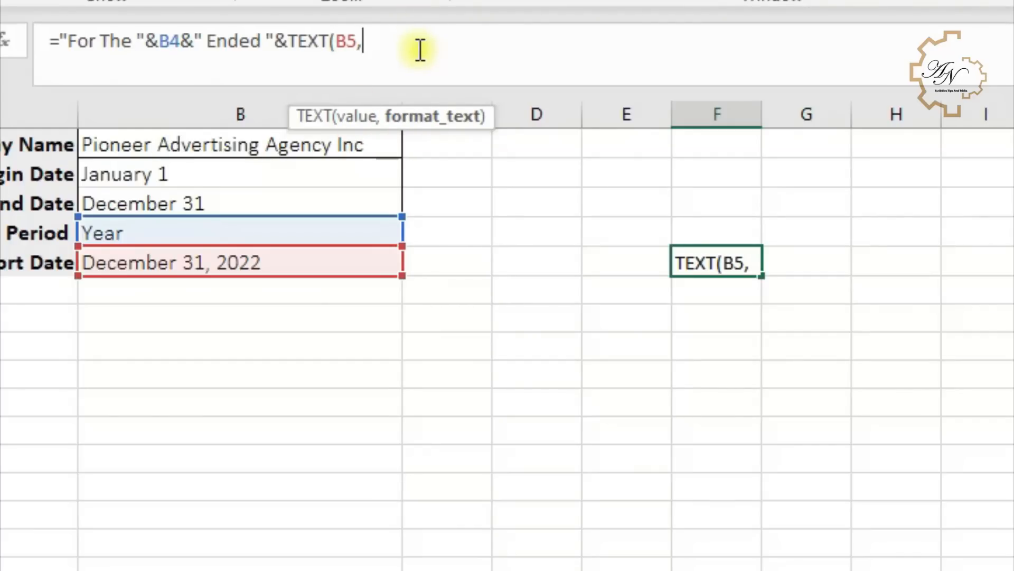
type("\"mmmm")
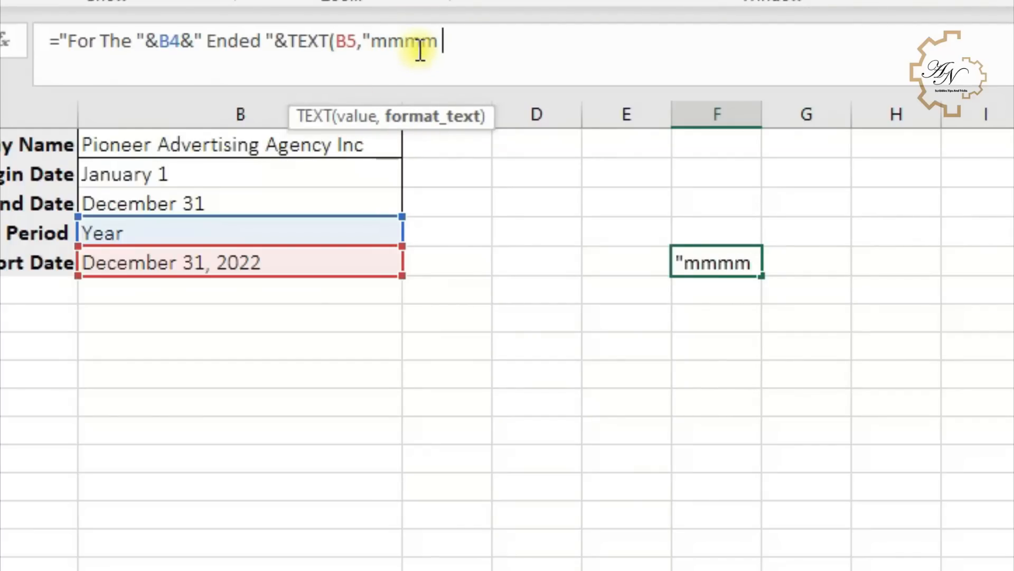
type(" d,")
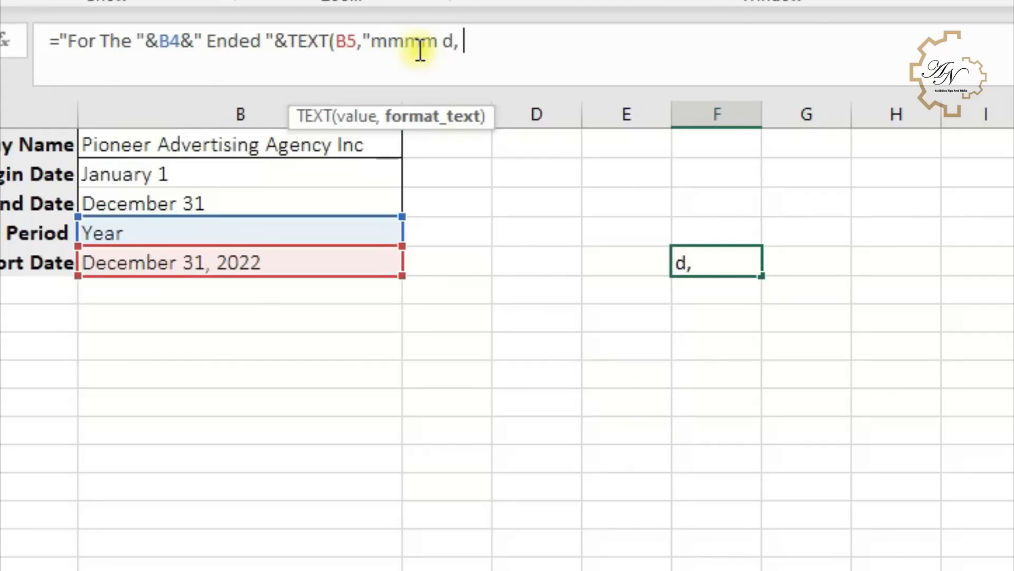
type(" yyyy")
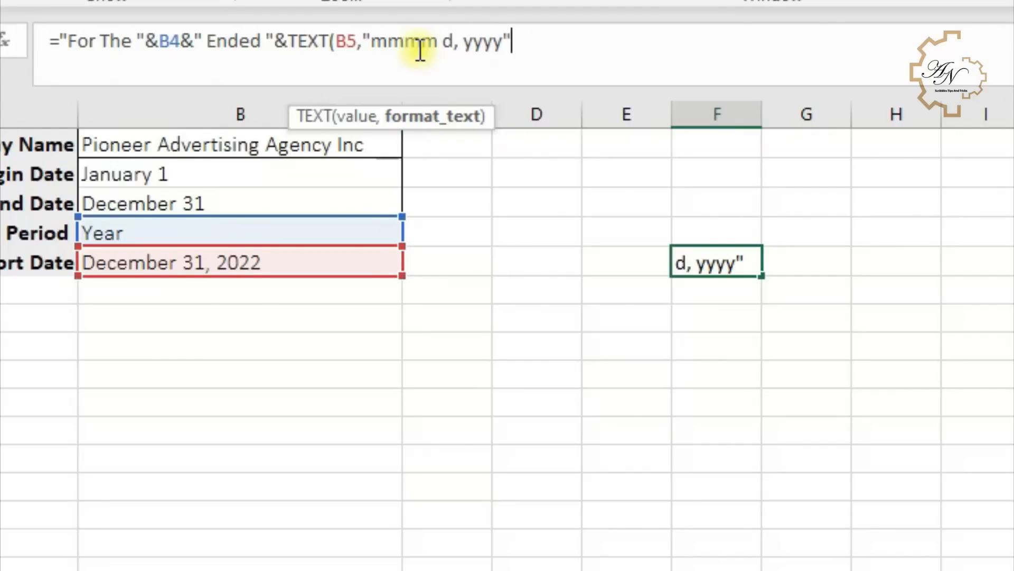
type("\"")
key("Return")
key("Return")
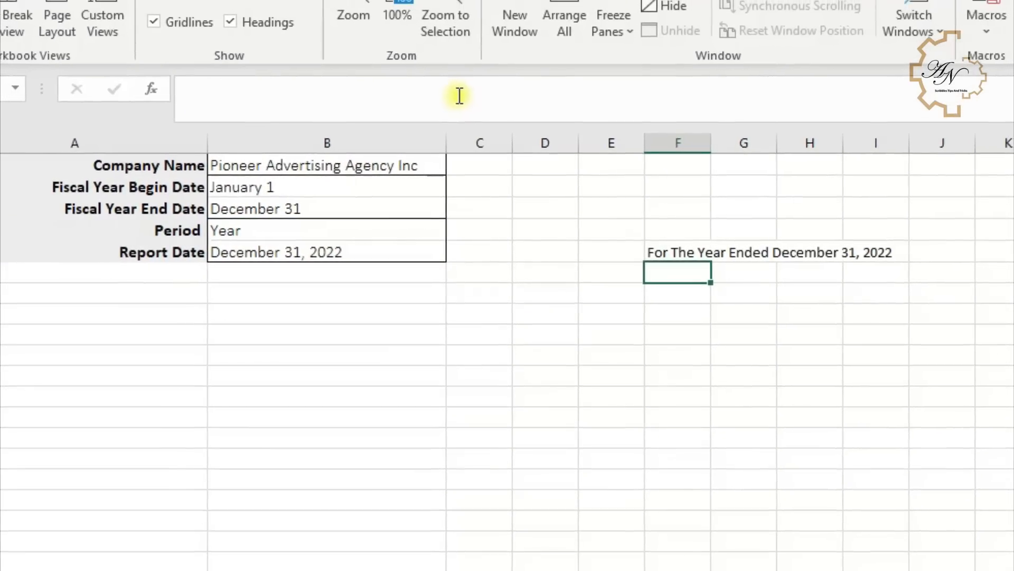
- Move the period heading from Assumptions F5 into A3 of the Retained earnings sheet and select the heading rows
left_click(681, 253)
key("ctrl+x")
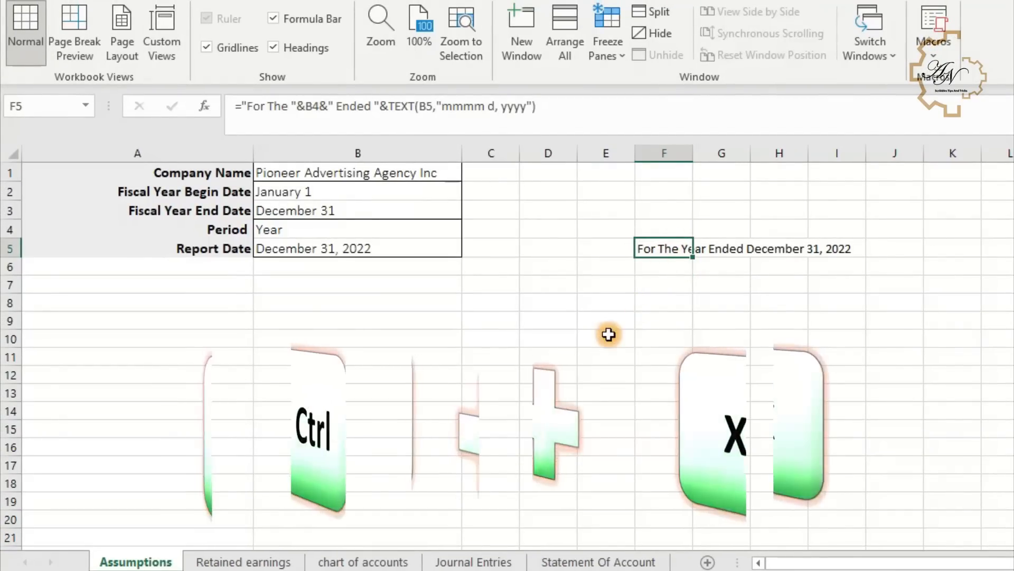
key("ctrl+x")
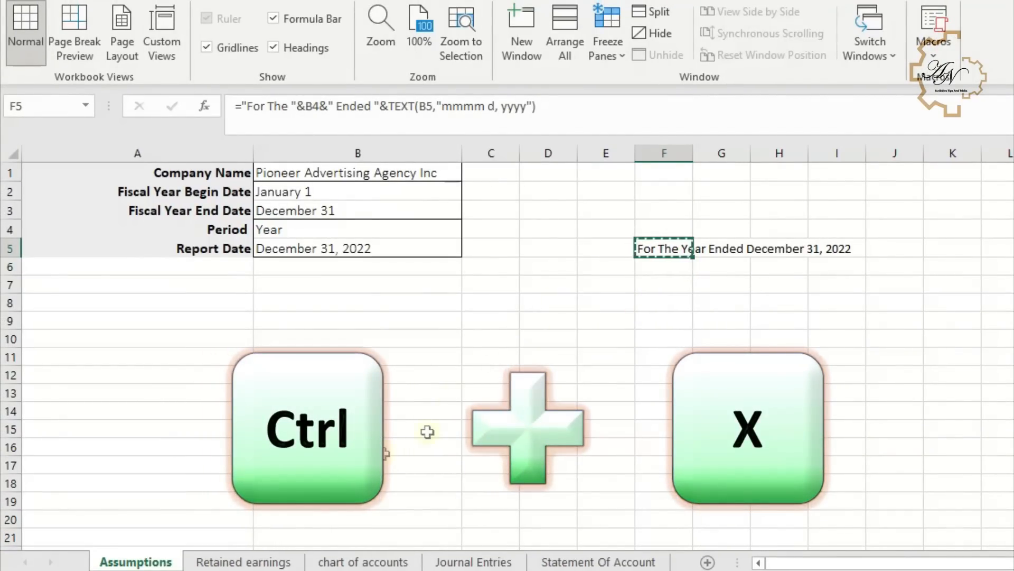
left_click(278, 564)
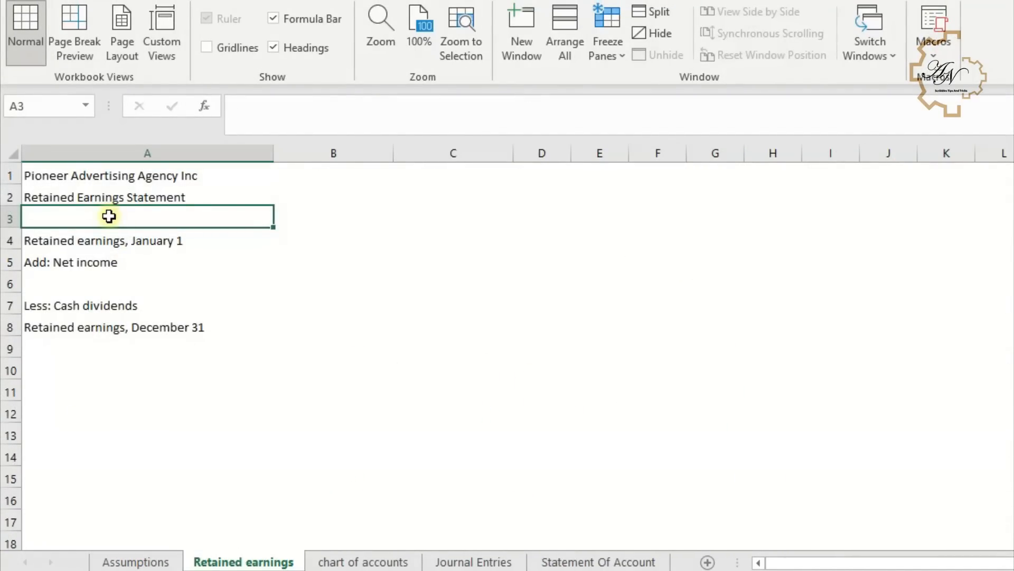
key("ctrl+v")
left_click_drag(61, 218, 444, 170)
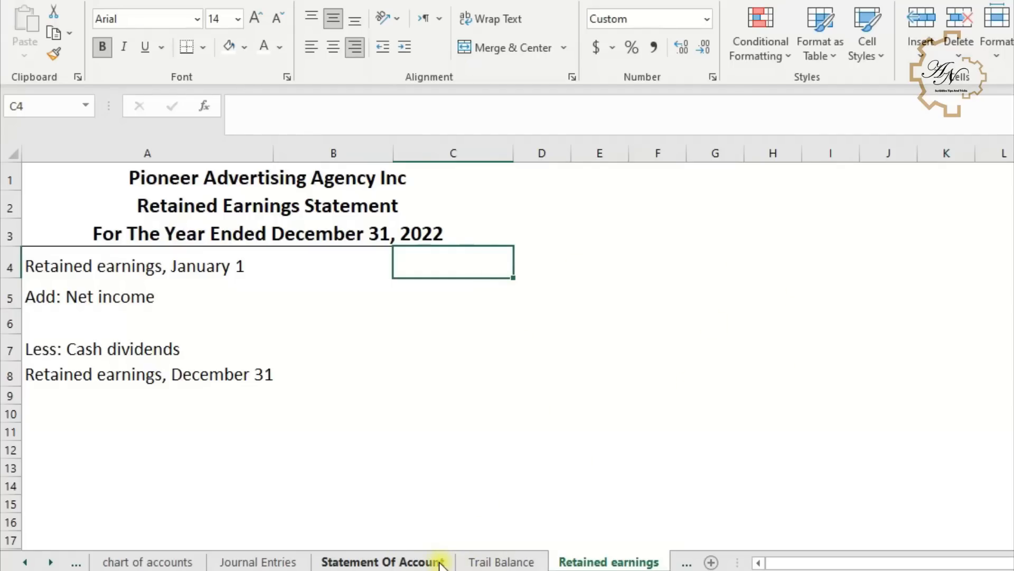
- On chart of accounts, enter in G6 =VLOOKUP("Retained Earnings",A:E,5,FALSE) to fetch the retained earnings balance
left_click(164, 563)
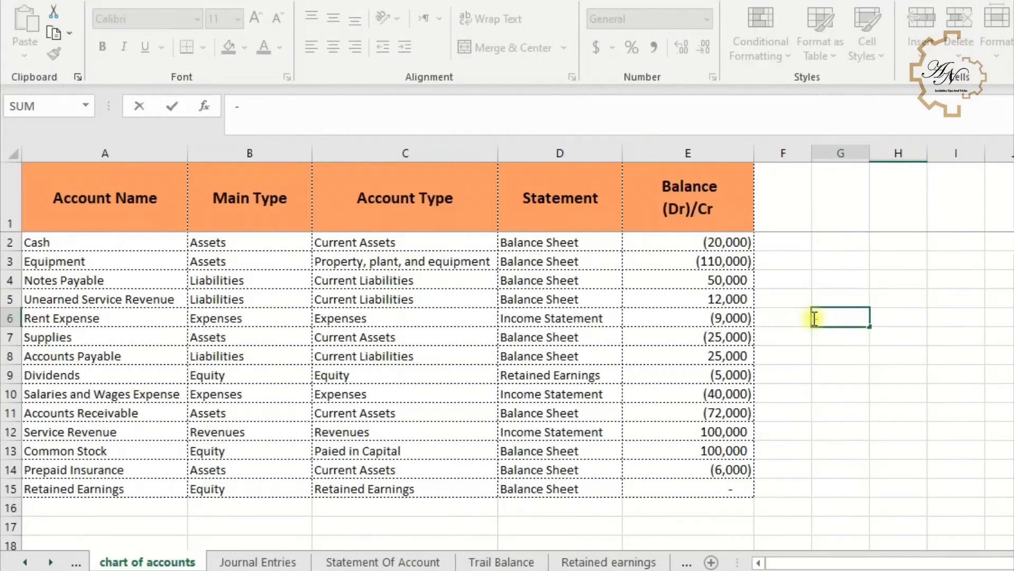
key("BackSpace")
type("=v")
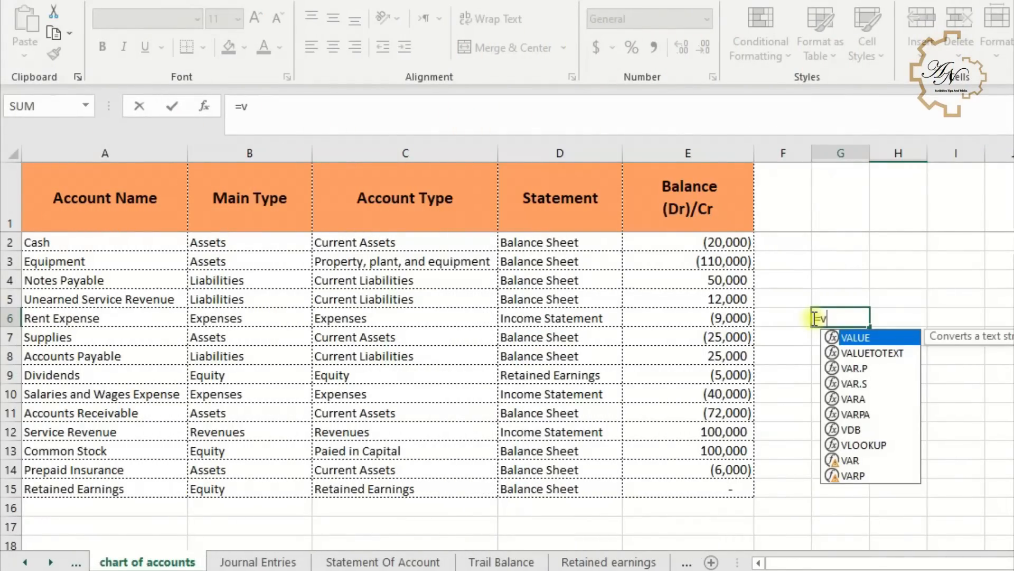
double_click(864, 445)
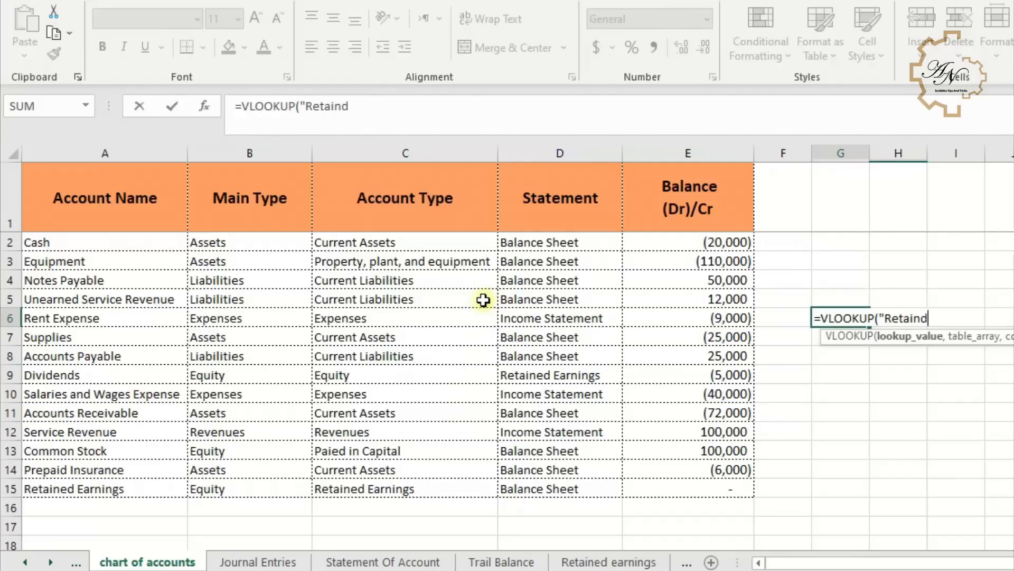
type("\"Retained Earnings\",")
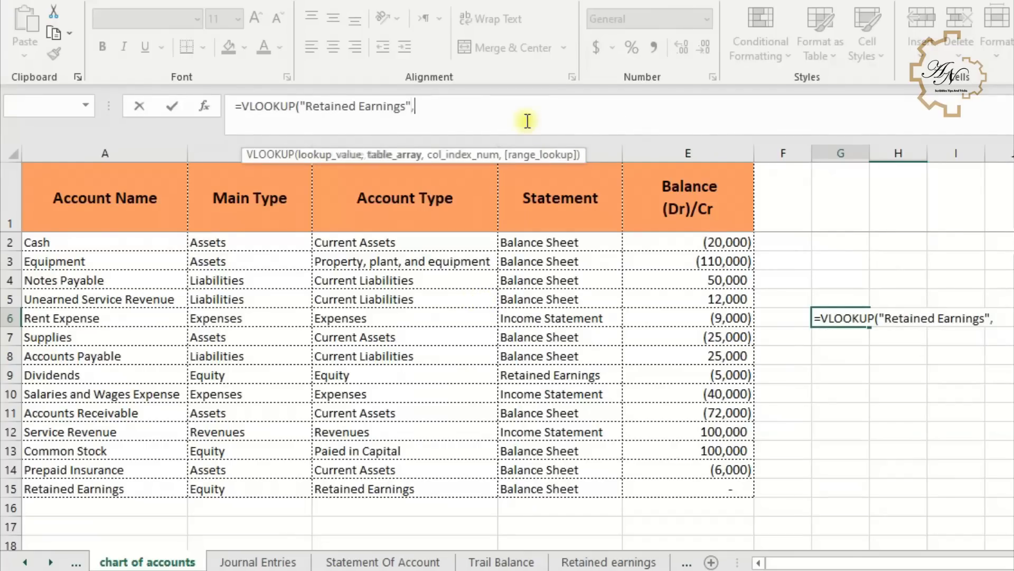
left_click(693, 149)
left_click_drag(693, 149, 12, 149)
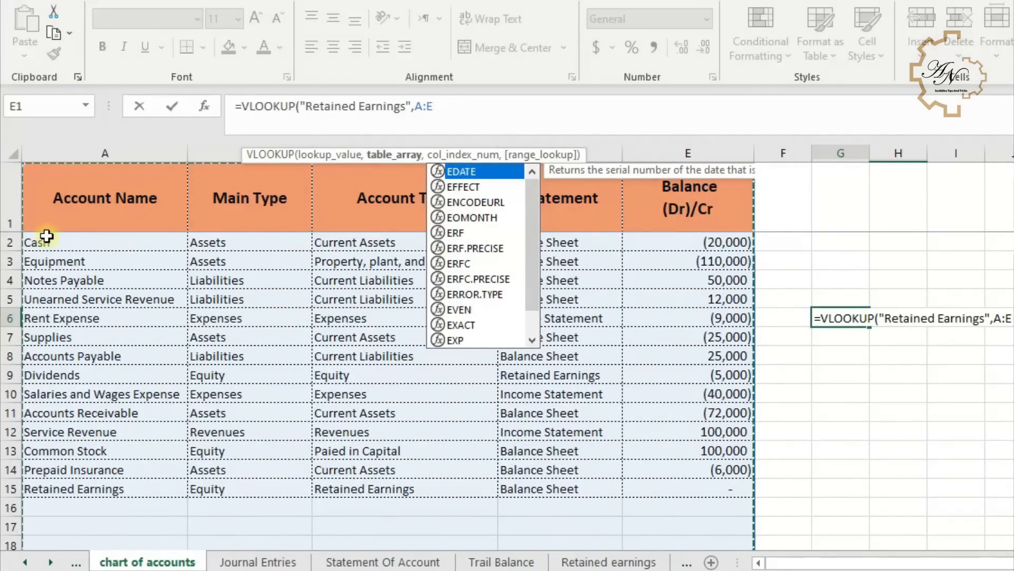
type(",")
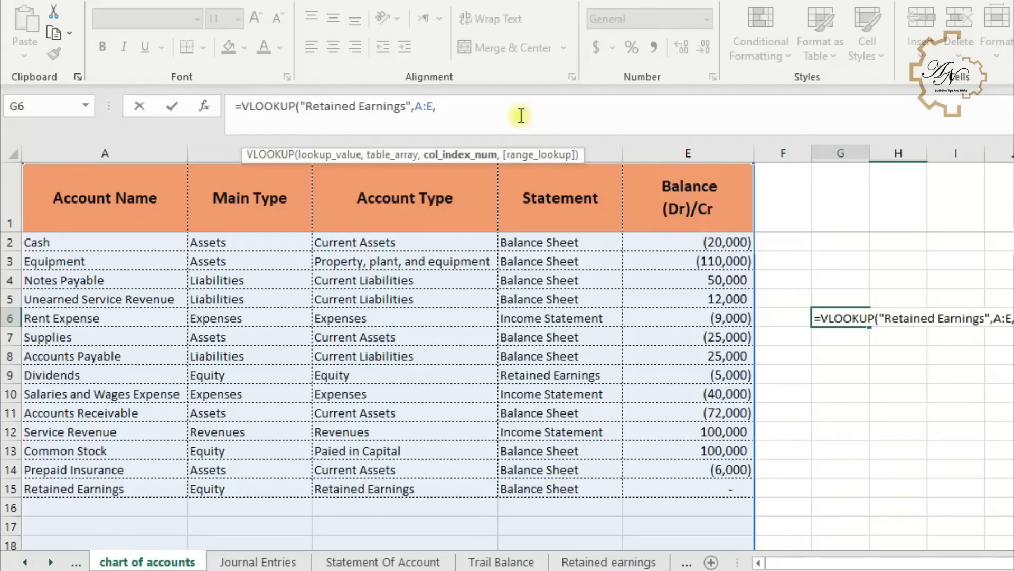
type(",")
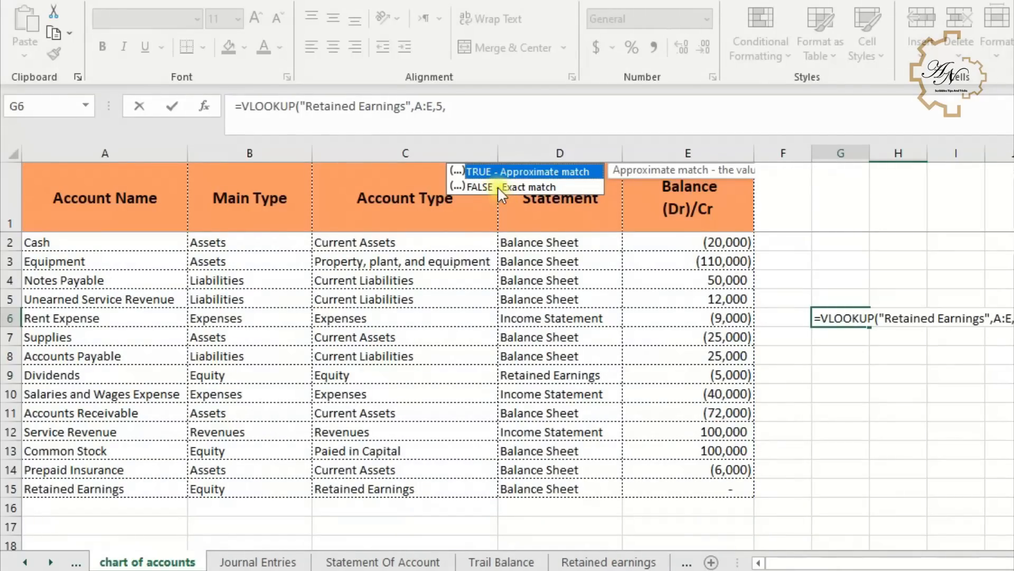
double_click(498, 187)
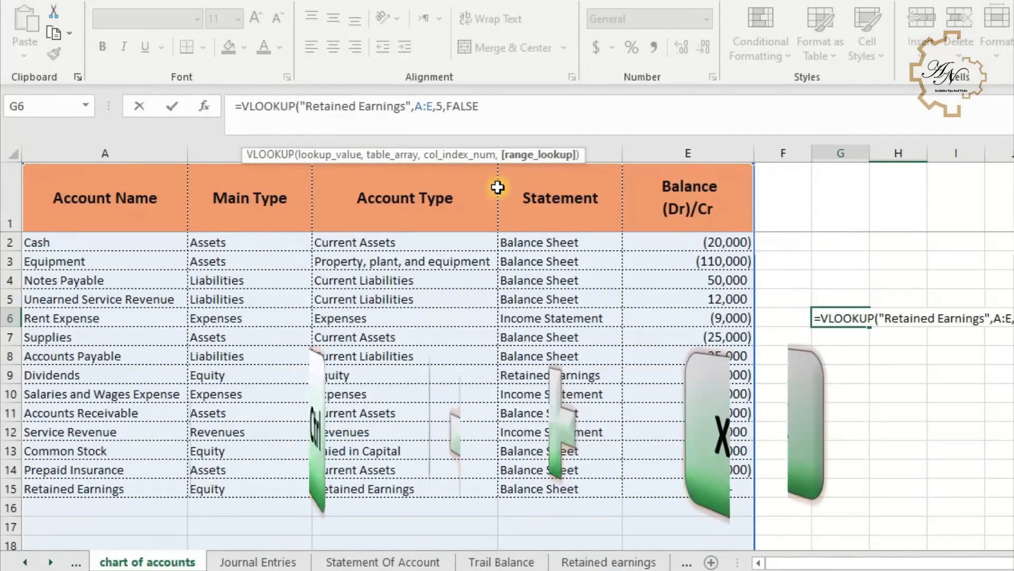
key("ctrl+Return")
- Move the lookup formula into C4 of the Retained earnings sheet and apply comma style to it
key("ctrl+x")
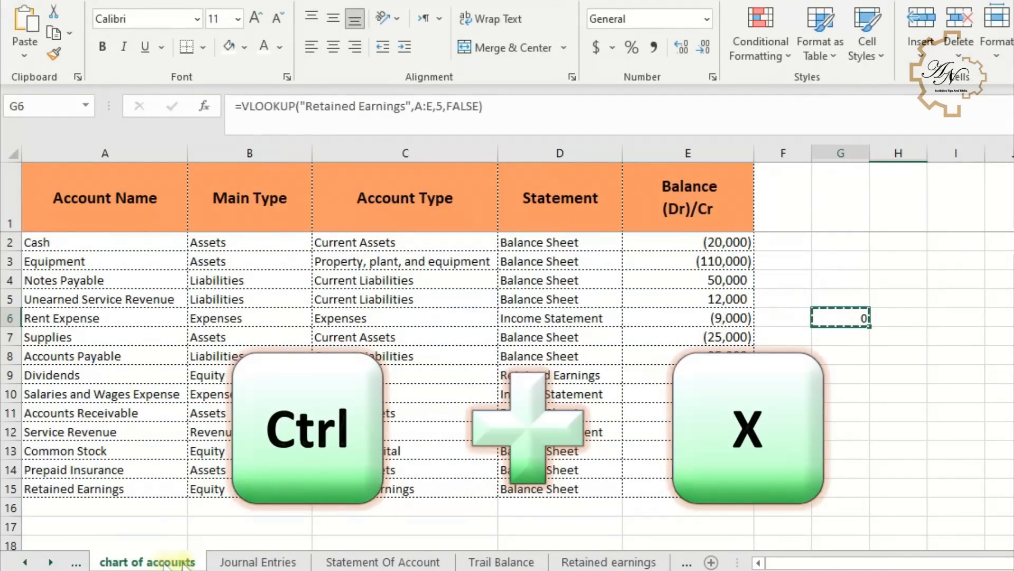
left_click(572, 563)
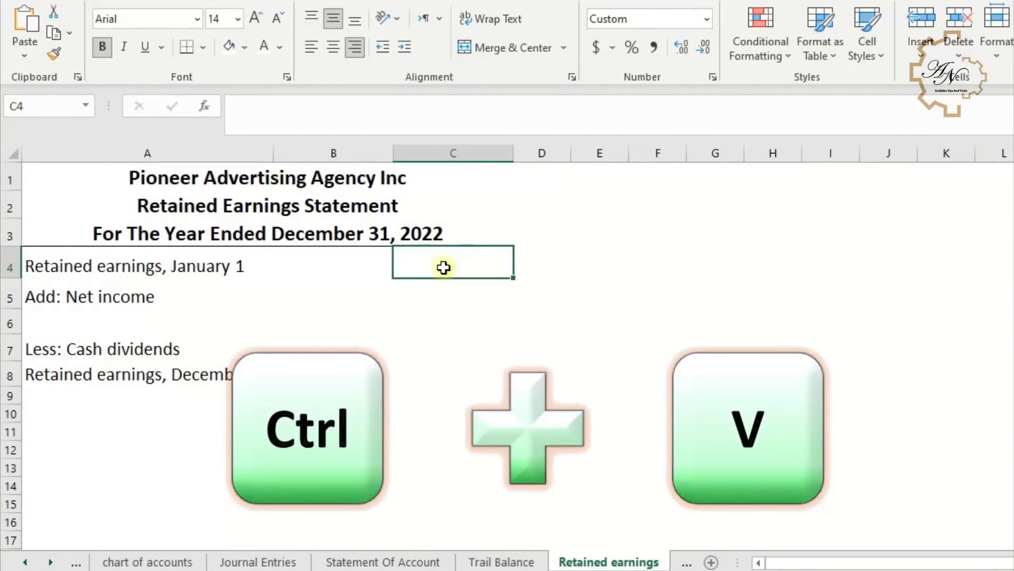
key("ctrl+v")
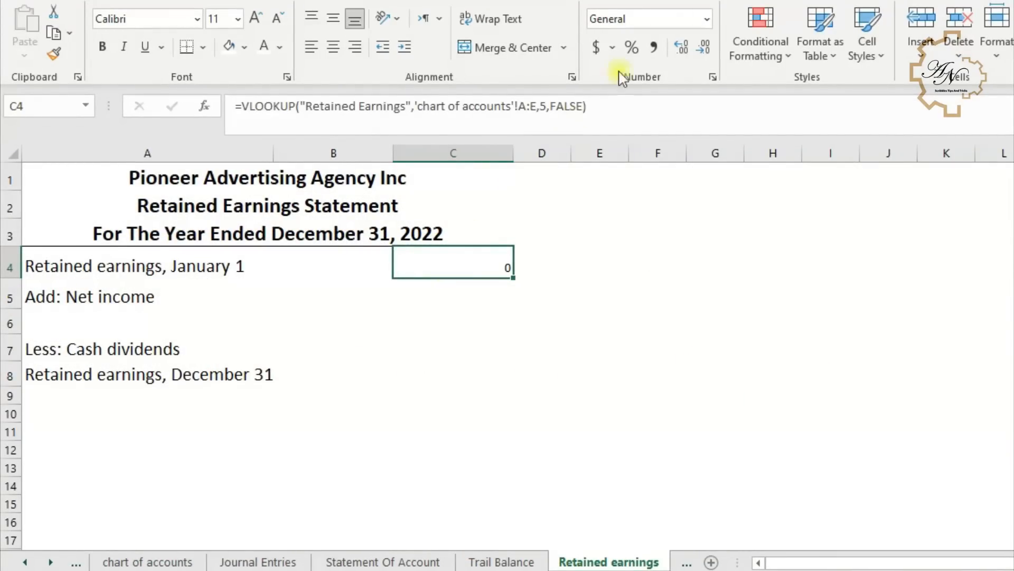
left_click(654, 50)
key("Return")
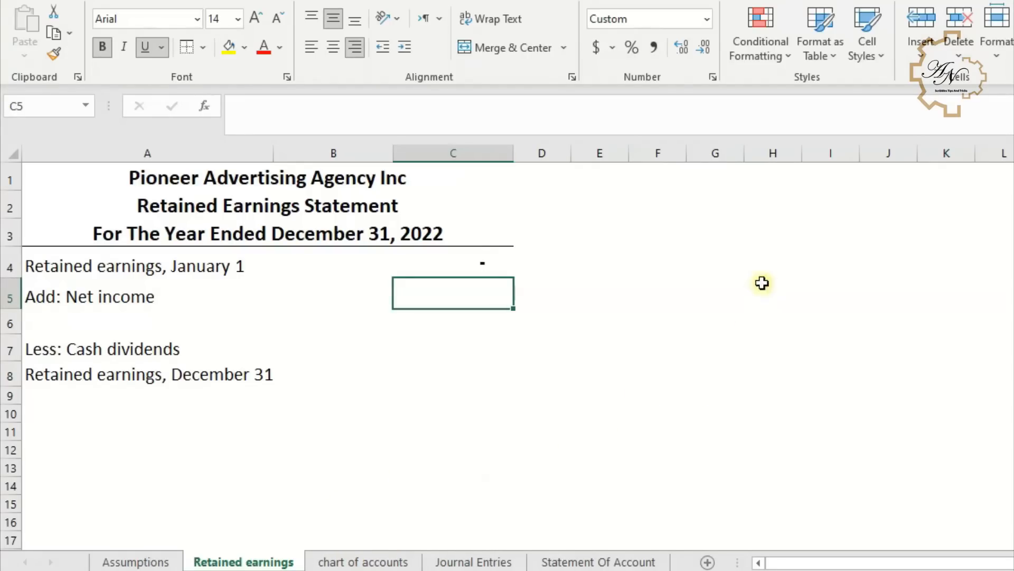
- On chart of accounts, enter in H5 =SUMIF(D:D,"Income Statement",E:E) to total net income
left_click(415, 560)
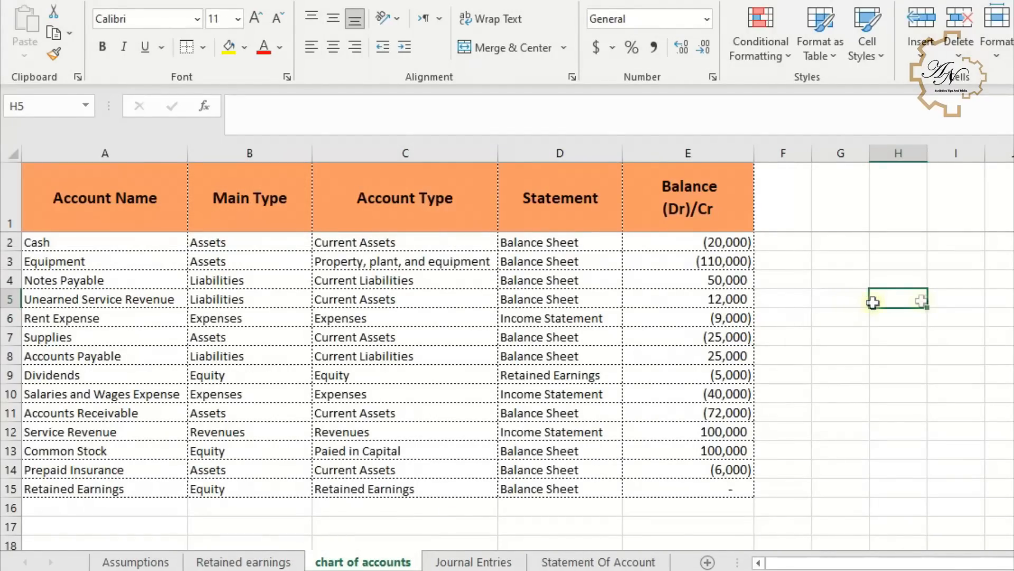
type("=")
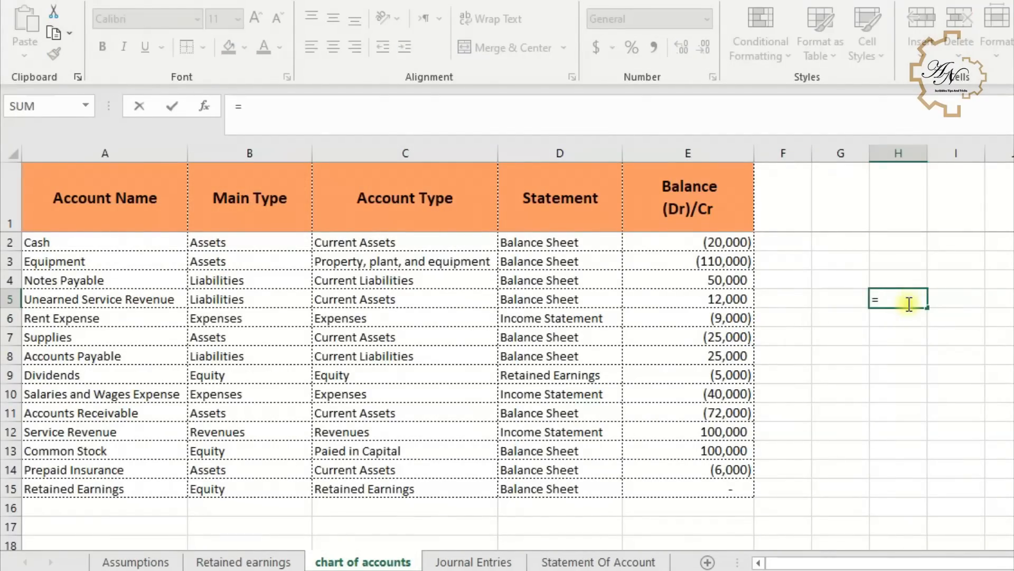
left_click(435, 110)
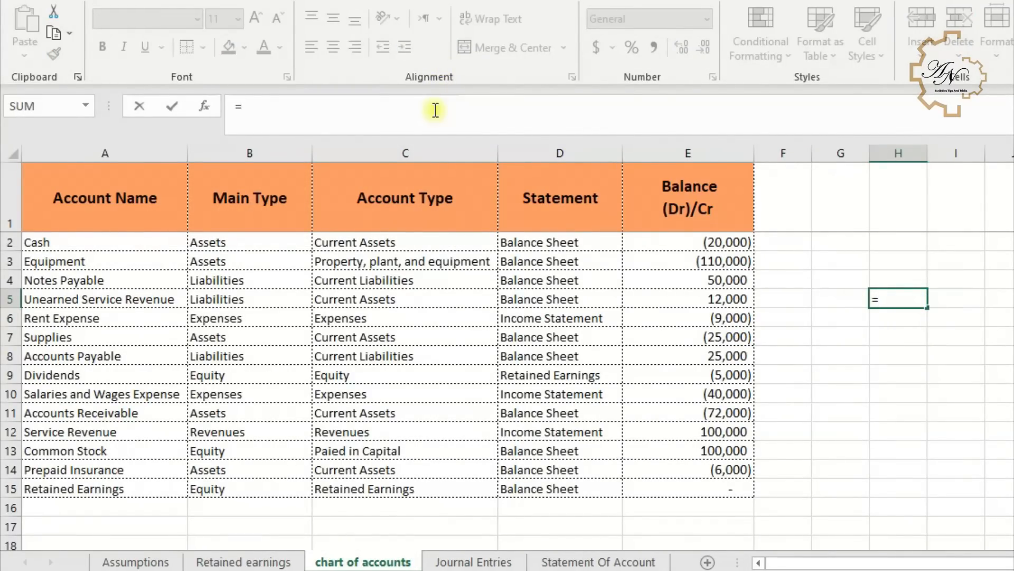
type("sum")
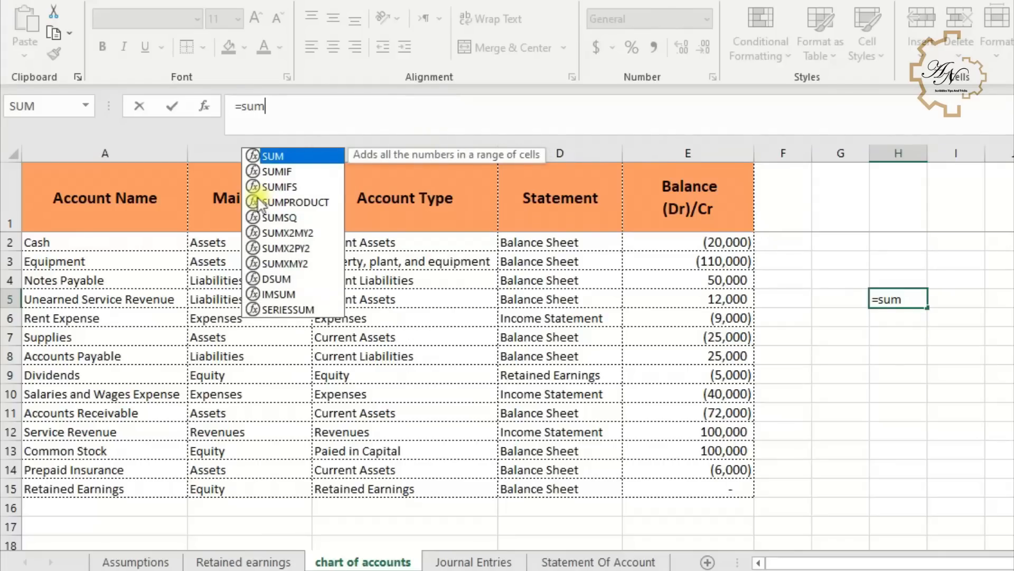
double_click(283, 170)
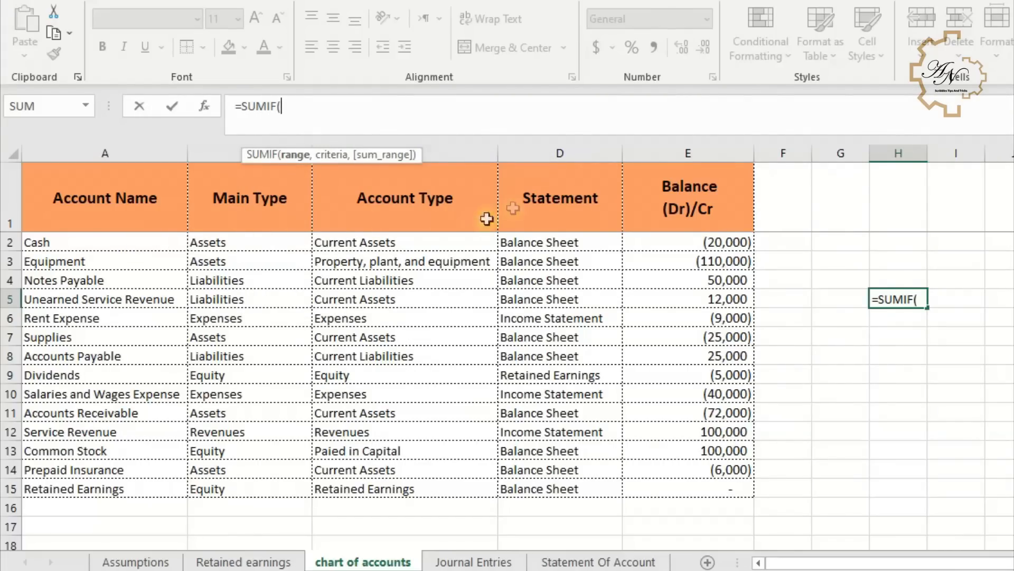
left_click(571, 150)
type(",")
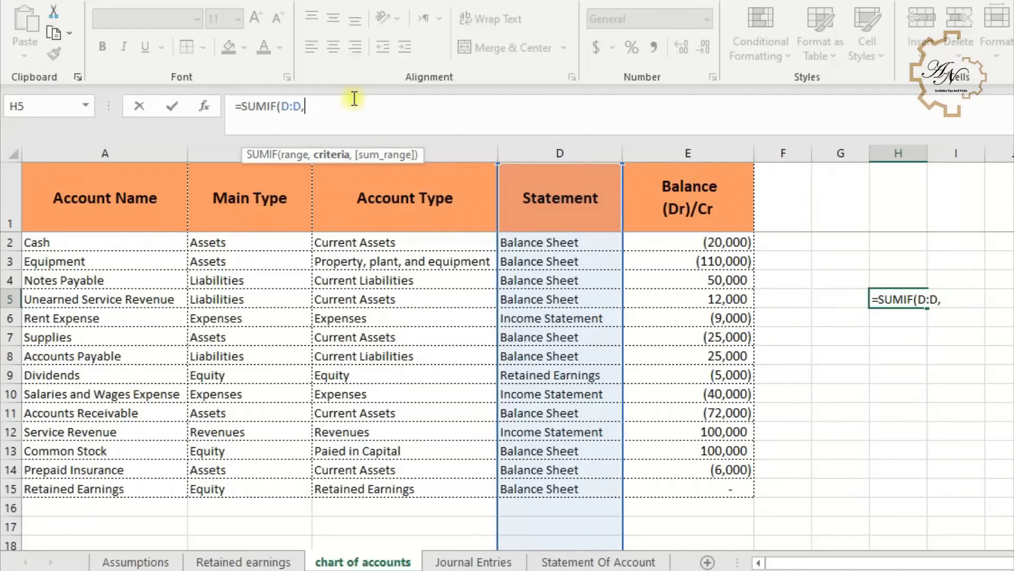
type("\"Income Statement\",")
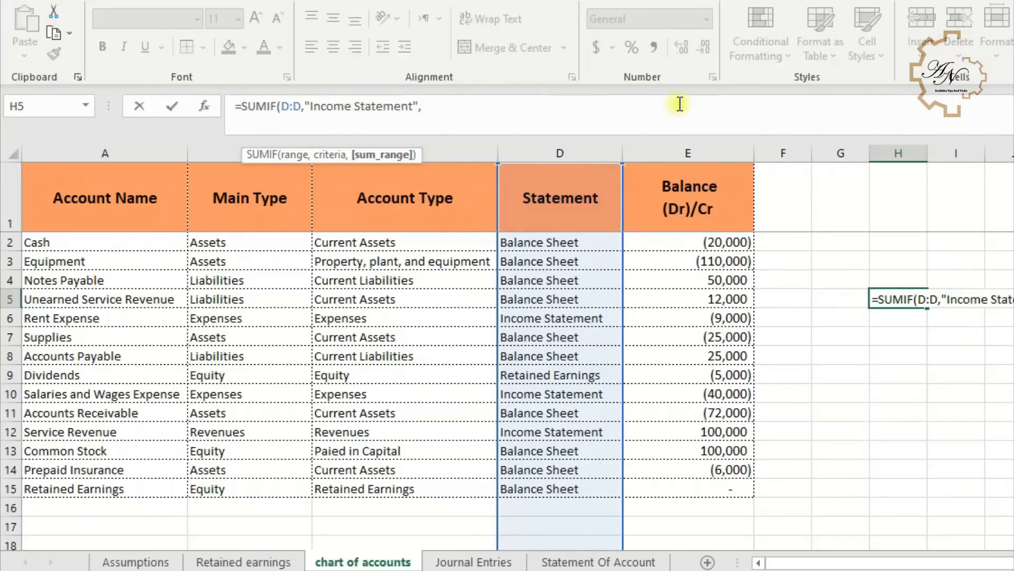
left_click(667, 154)
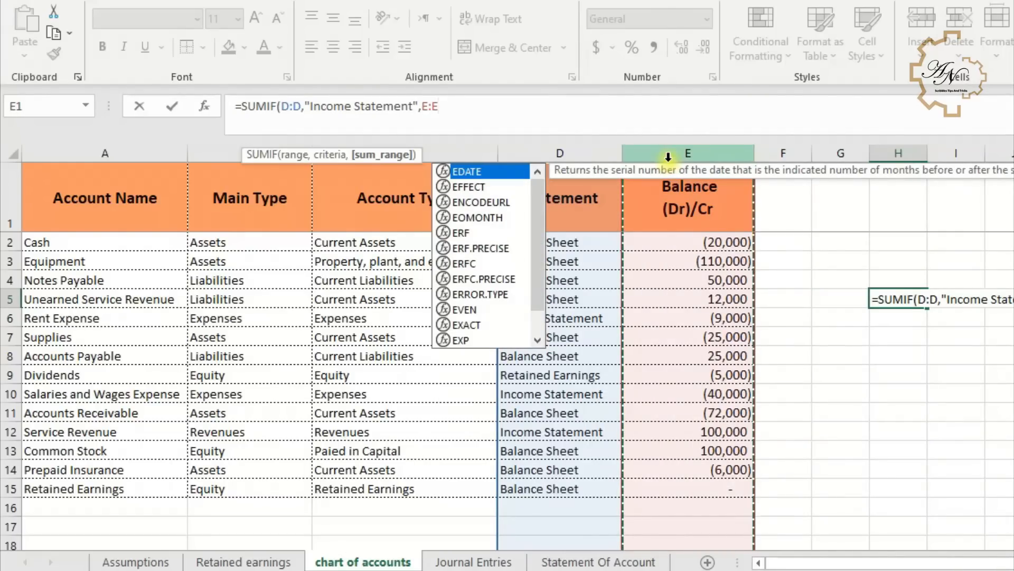
key("Return")
left_click(881, 298)
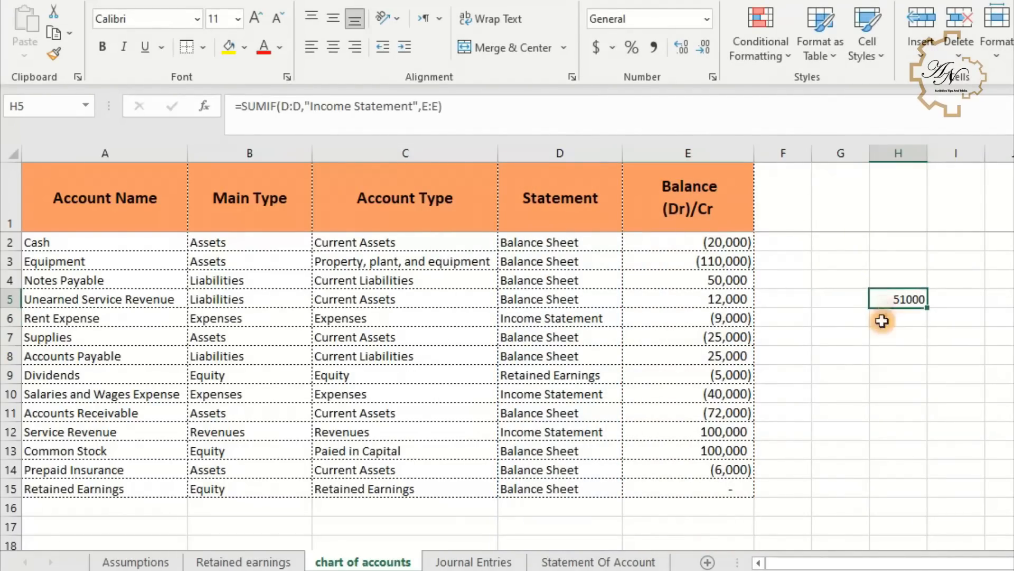
- Move the net income formula into C5 of Retained earnings and copy C4's formatting onto it
key("ctrl+x")
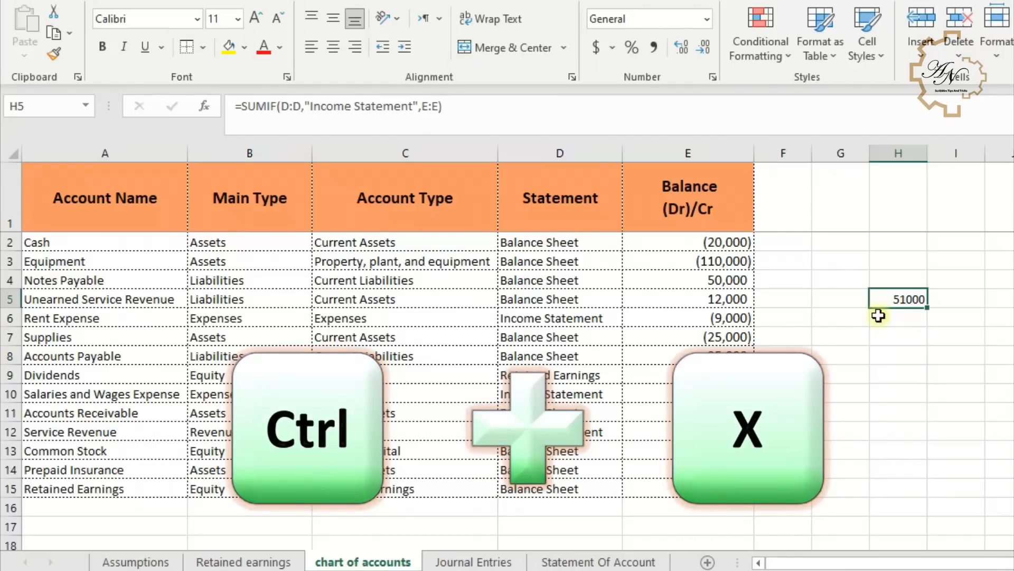
left_click(236, 562)
key("ctrl+v")
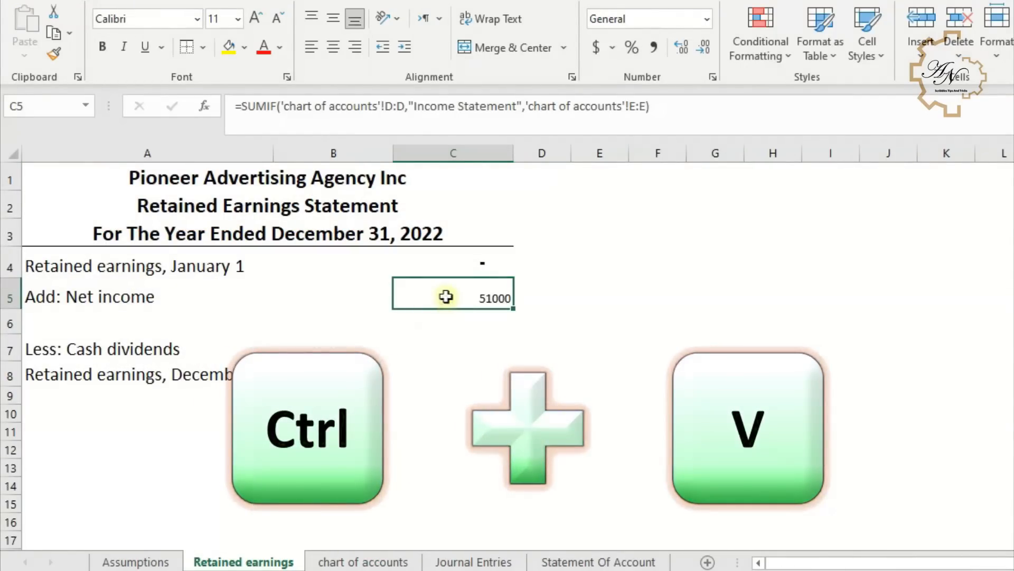
left_click(459, 264)
left_click(53, 53)
left_click(493, 296)
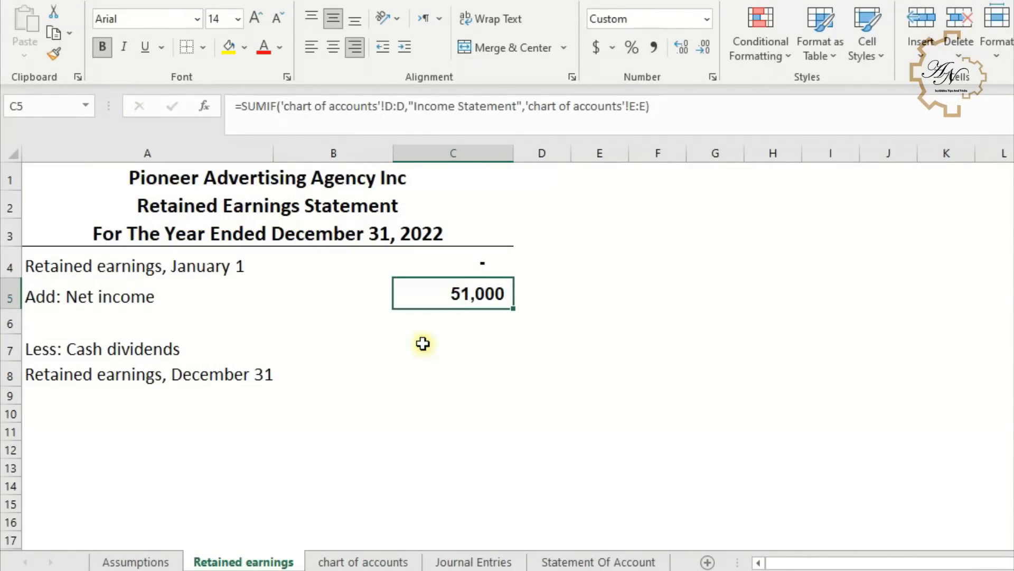
- On chart of accounts, enter in H5 =VLOOKUP("Dividends",$A:$E,5,FALSE) to fetch the dividends balance
left_click(420, 339)
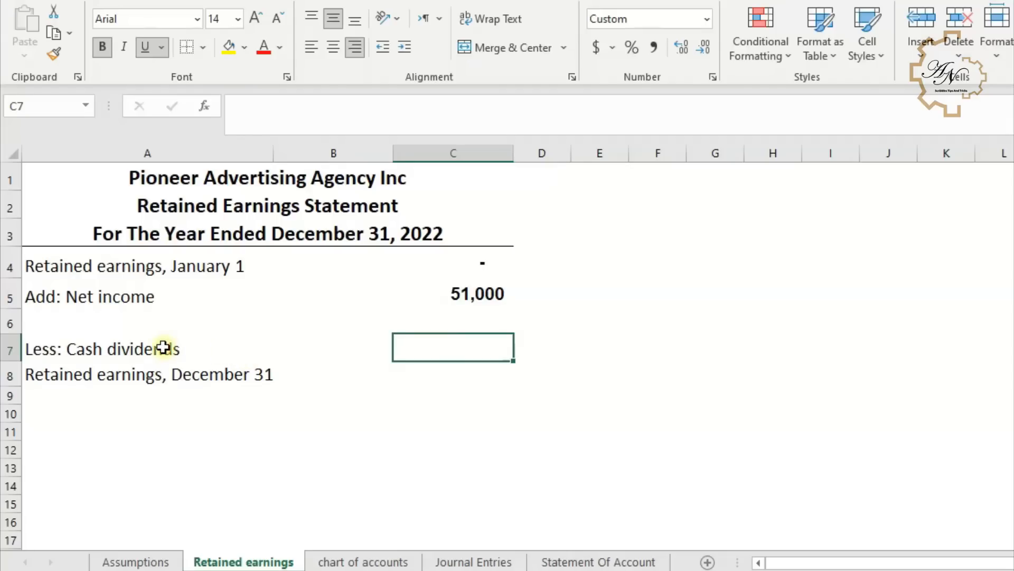
left_click(349, 562)
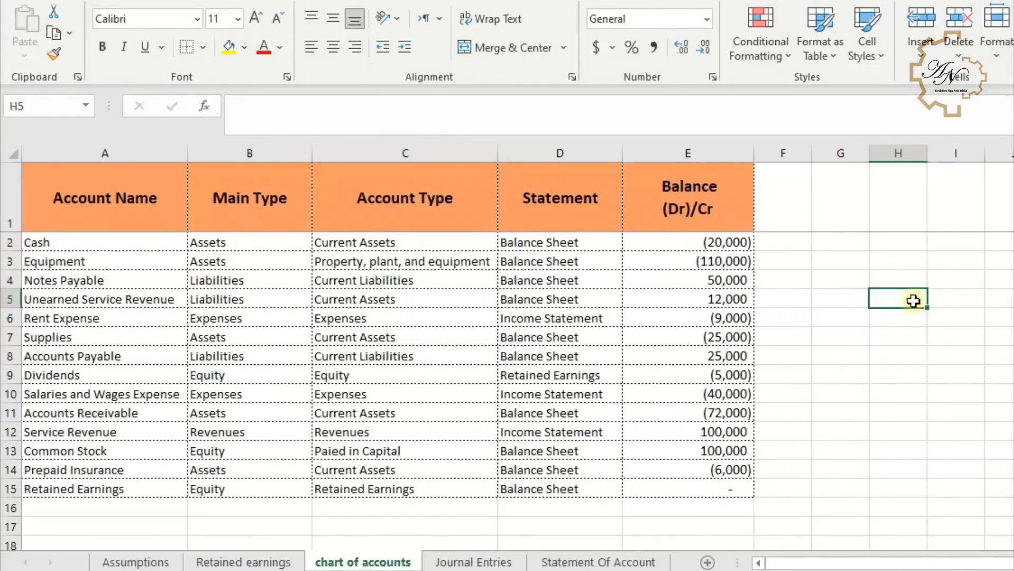
type("=v")
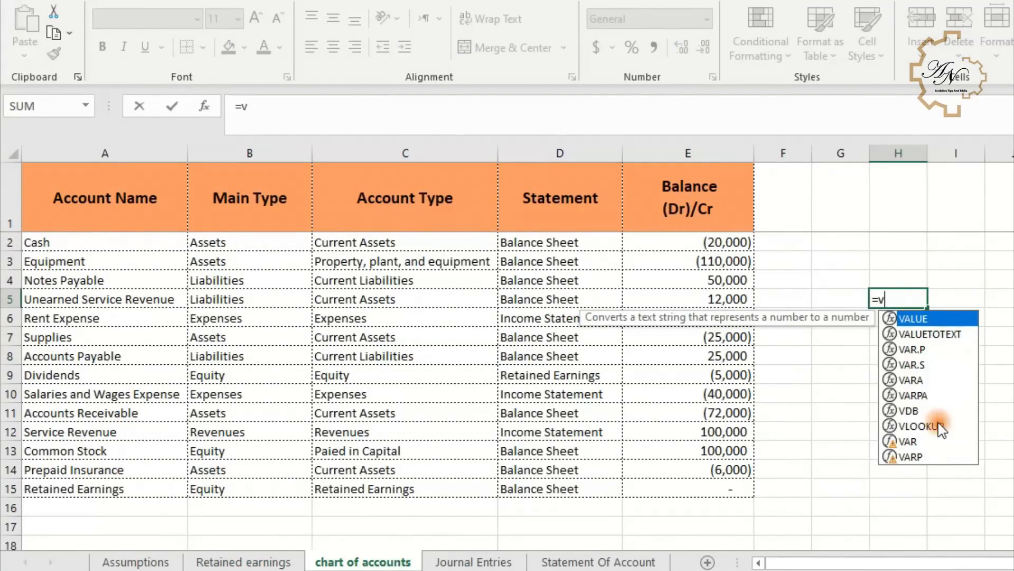
double_click(909, 425)
type("\"Dividends\"")
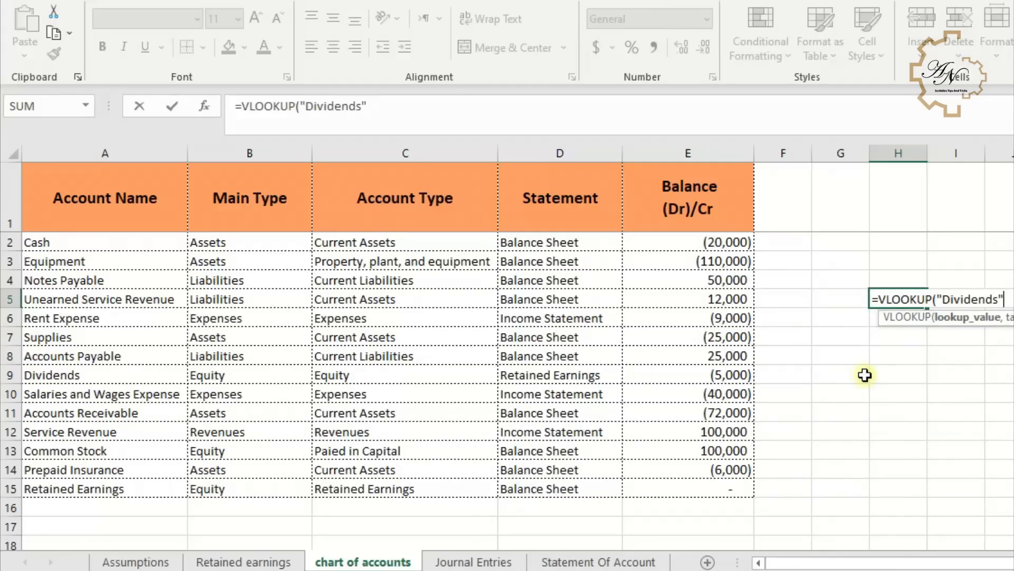
type(",")
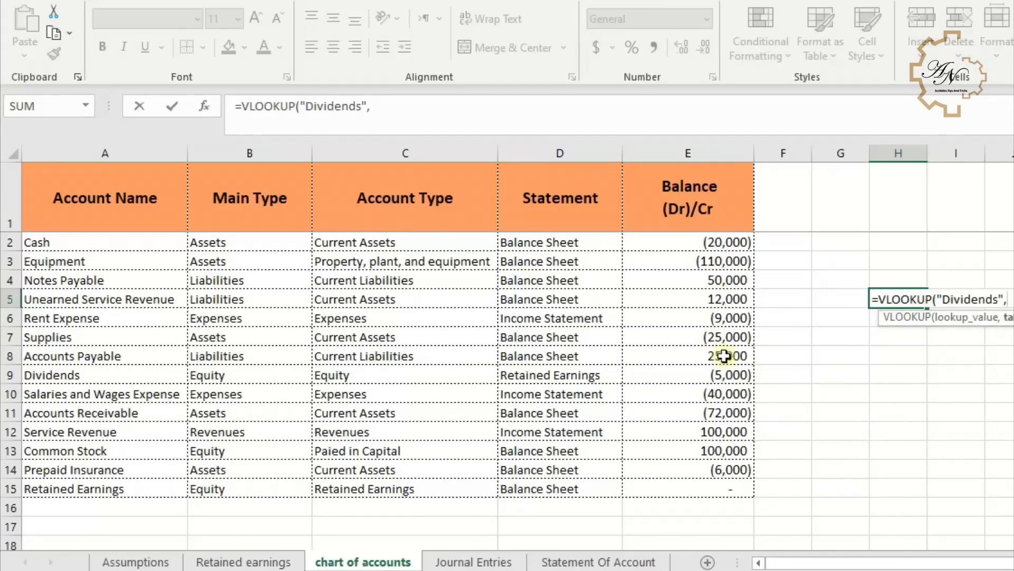
left_click_drag(716, 151, 37, 142)
key("F4")
type(",")
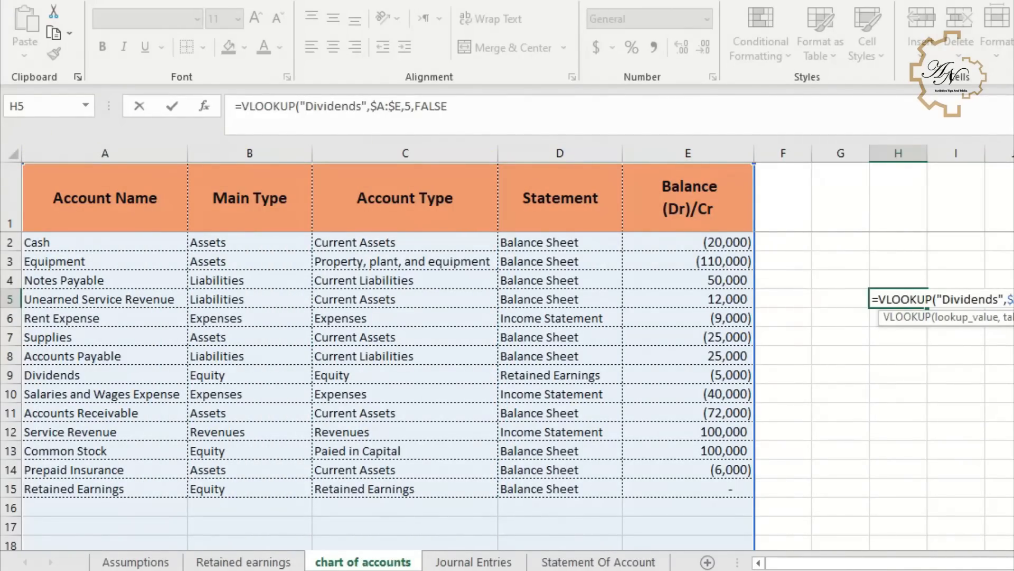
type("5,FALSE")
key("Return")
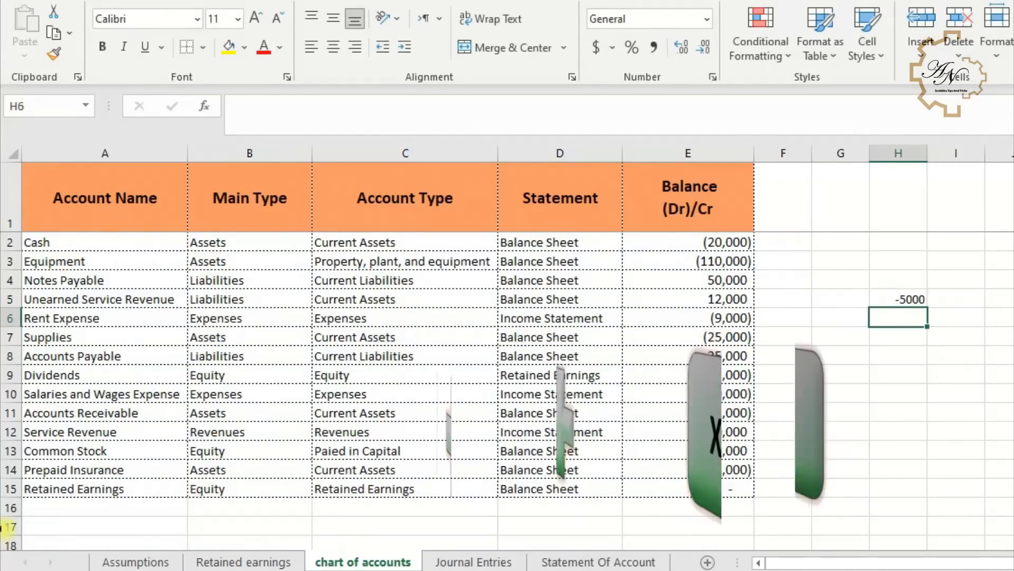
- Move the dividends formula into C7 of Retained earnings and copy C5's formatting onto it
key("Up")
key("ctrl+x")
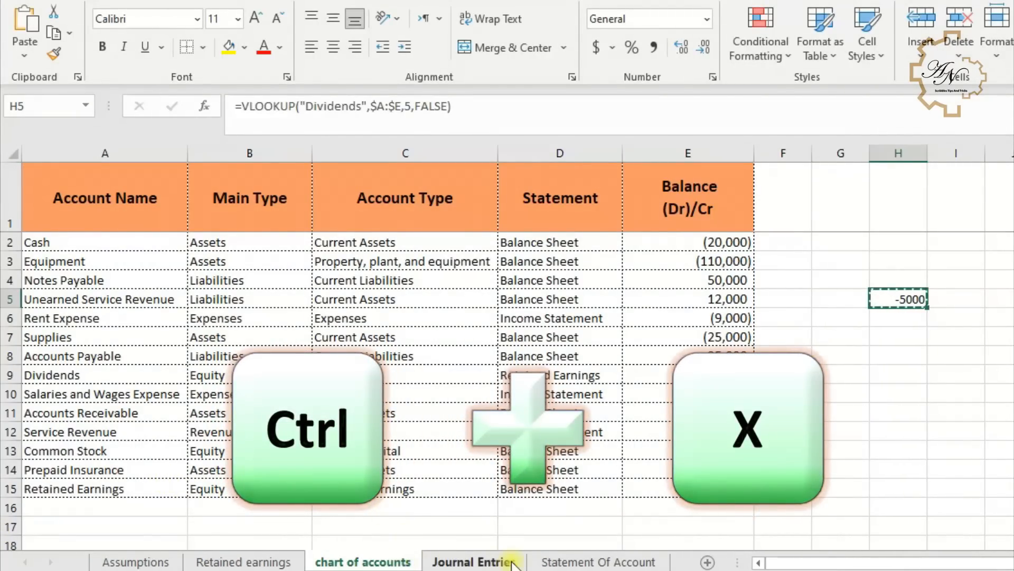
left_click(267, 561)
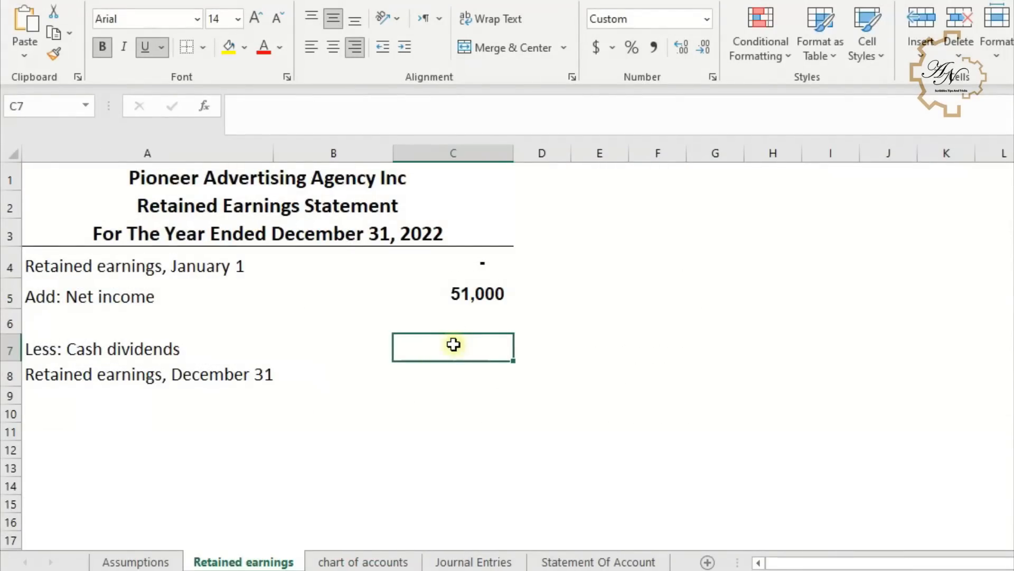
key("ctrl+v")
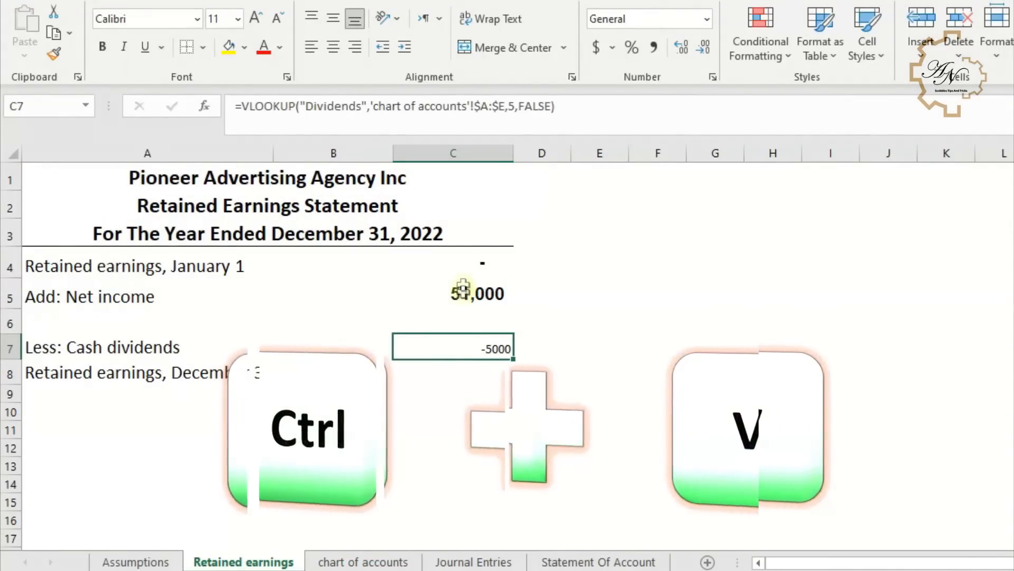
left_click(465, 290)
left_click(53, 53)
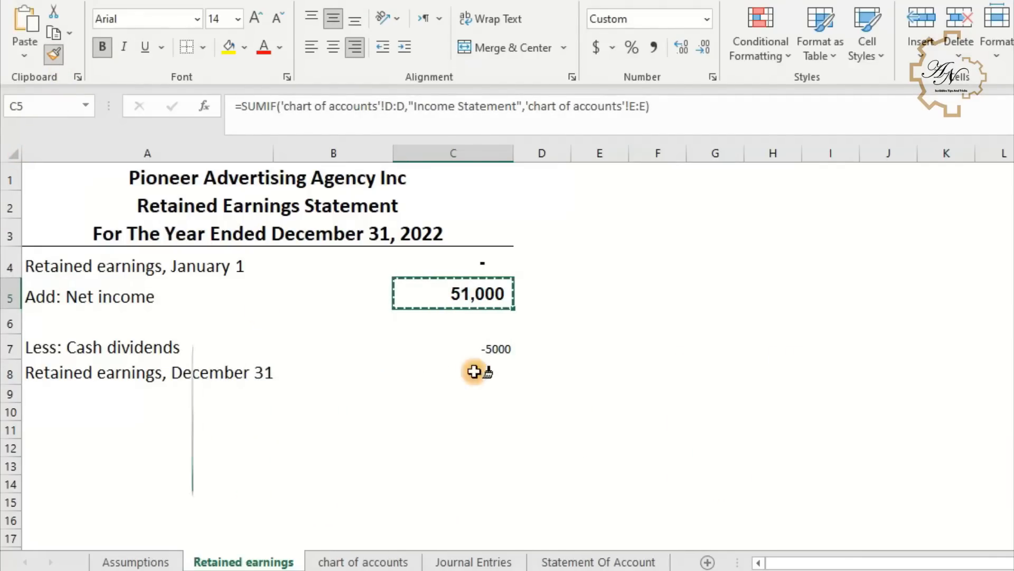
left_click(475, 345)
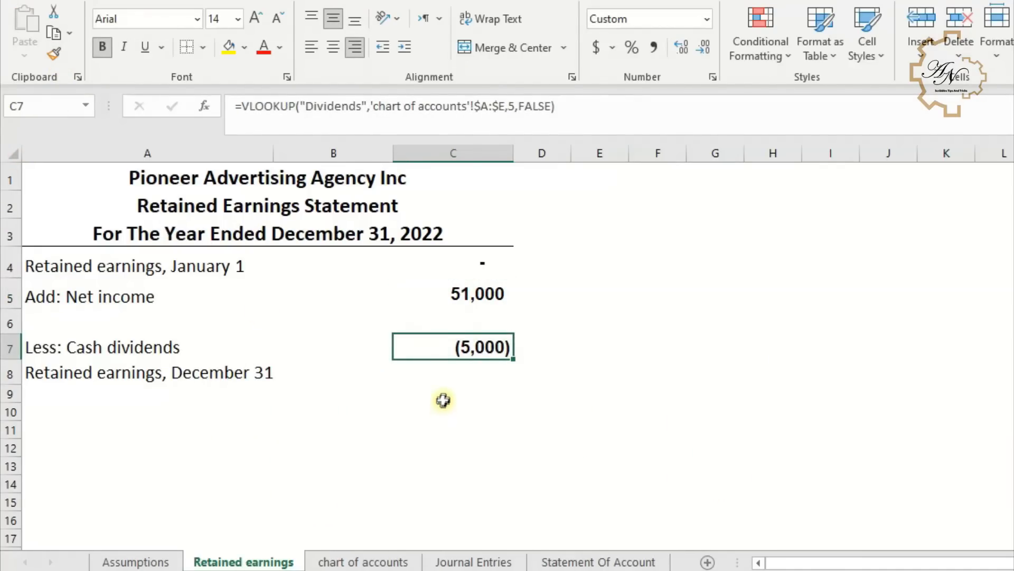
- Total C4:C7 with AutoSum in C8 to compute December 31 retained earnings
left_click(453, 373)
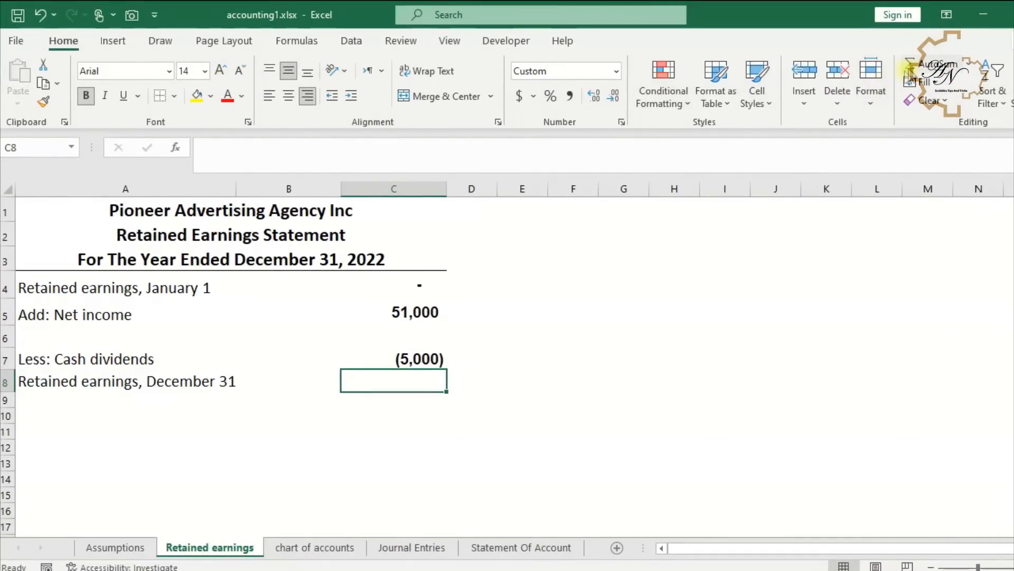
left_click(911, 65)
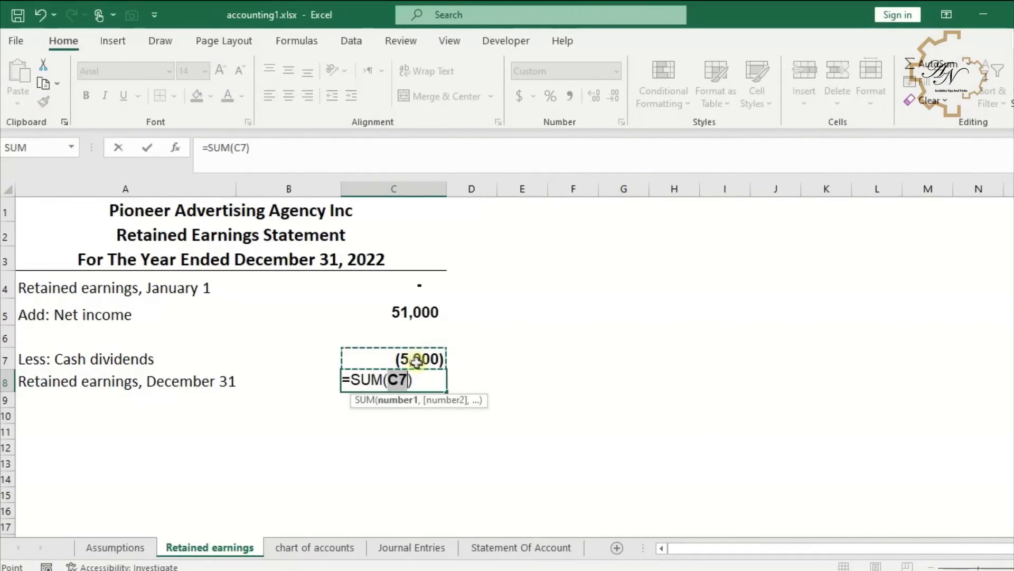
left_click_drag(386, 284, 394, 356)
key("Return")
- Underline the cash dividends amount in C7 and give the January 1 balance in C4 accounting format without decimals
left_click(390, 360)
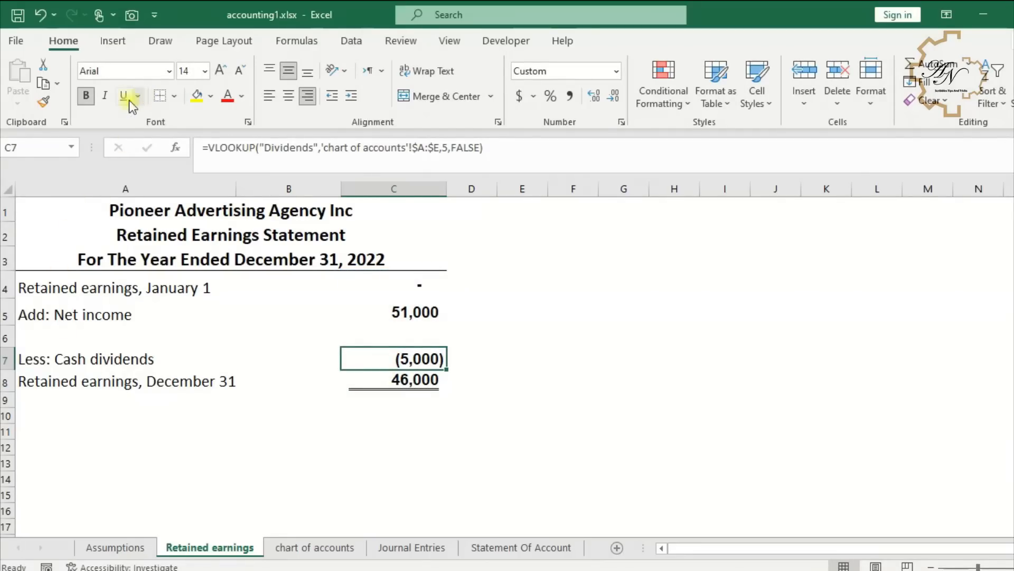
left_click(123, 95)
left_click(412, 285)
left_click(519, 96)
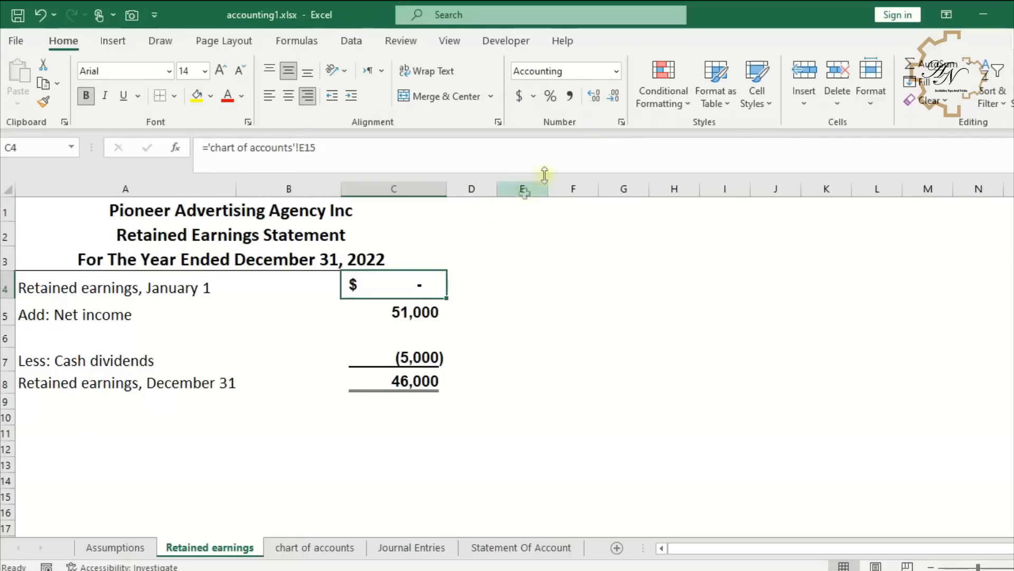
left_click(612, 96)
- Apply accounting format without decimals to the December 31 retained earnings total in C8
left_click(377, 385)
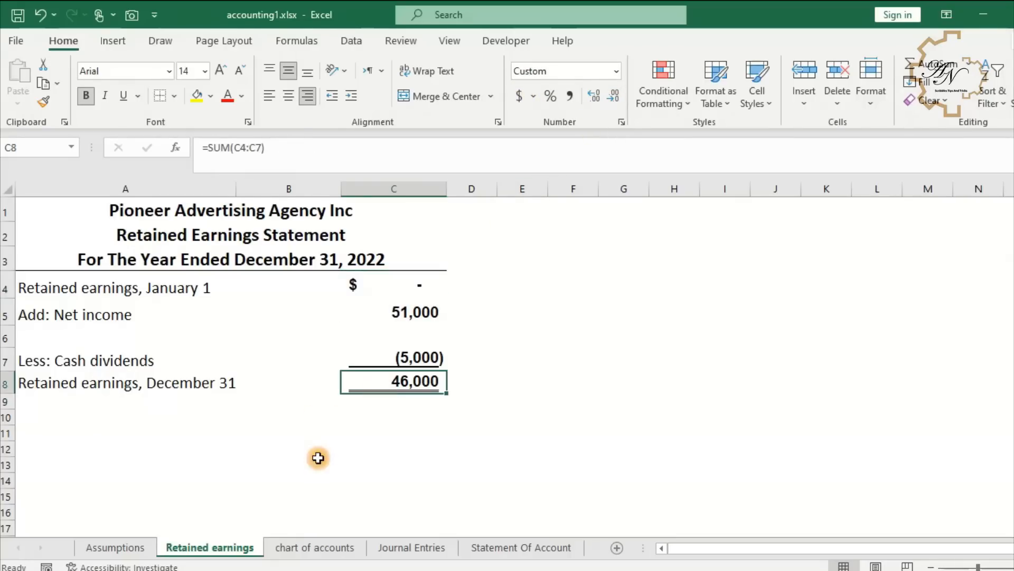
left_click(520, 96)
double_click(612, 96)
left_click(334, 314)
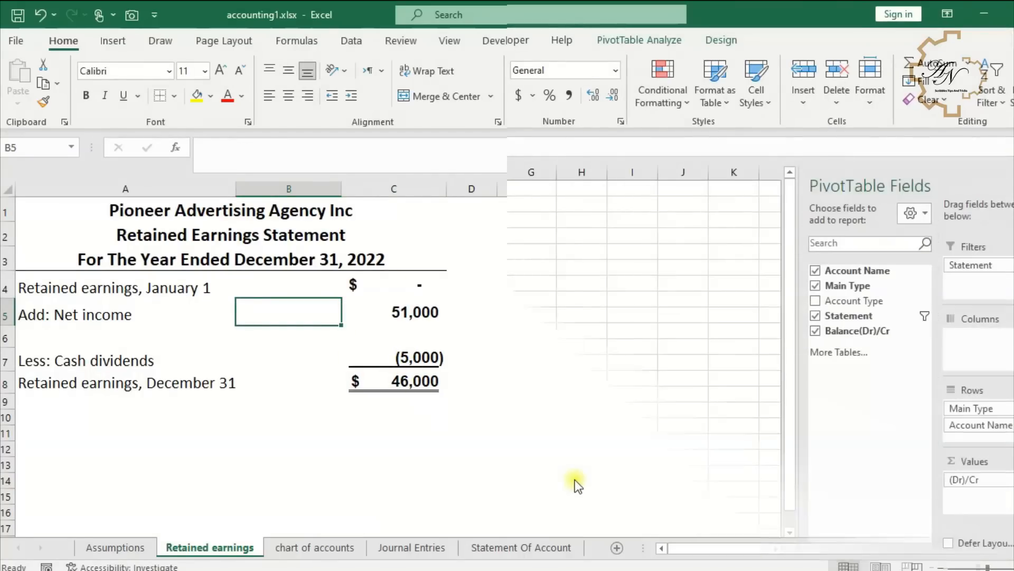
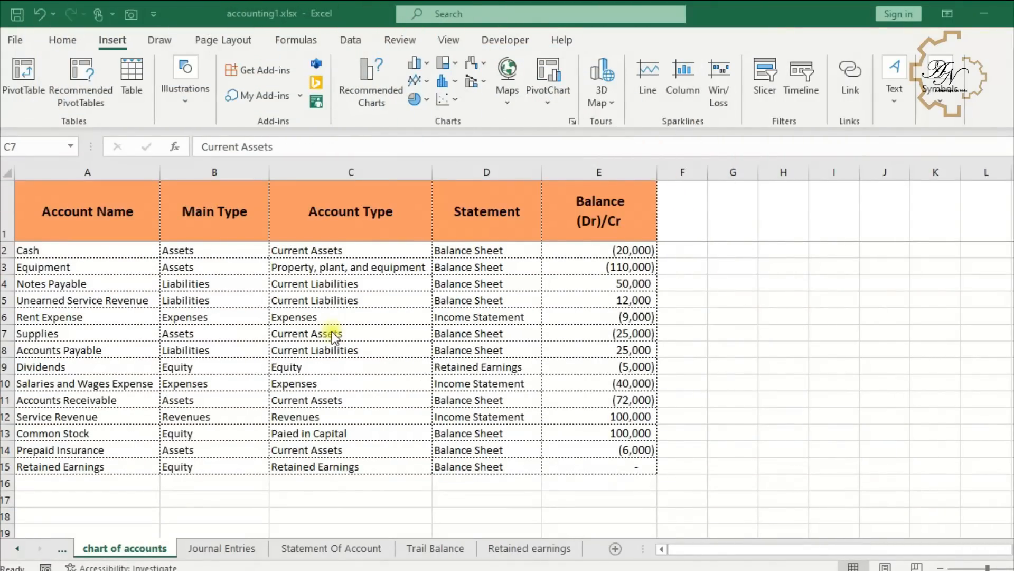
- Insert a PivotTable from the chart of accounts data on a new worksheet
left_click(332, 333)
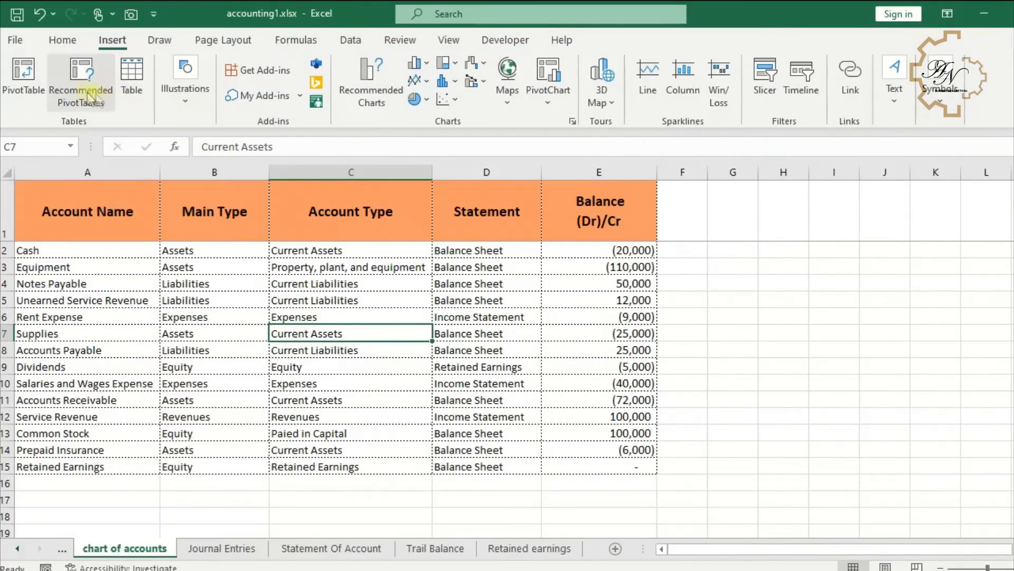
left_click(24, 74)
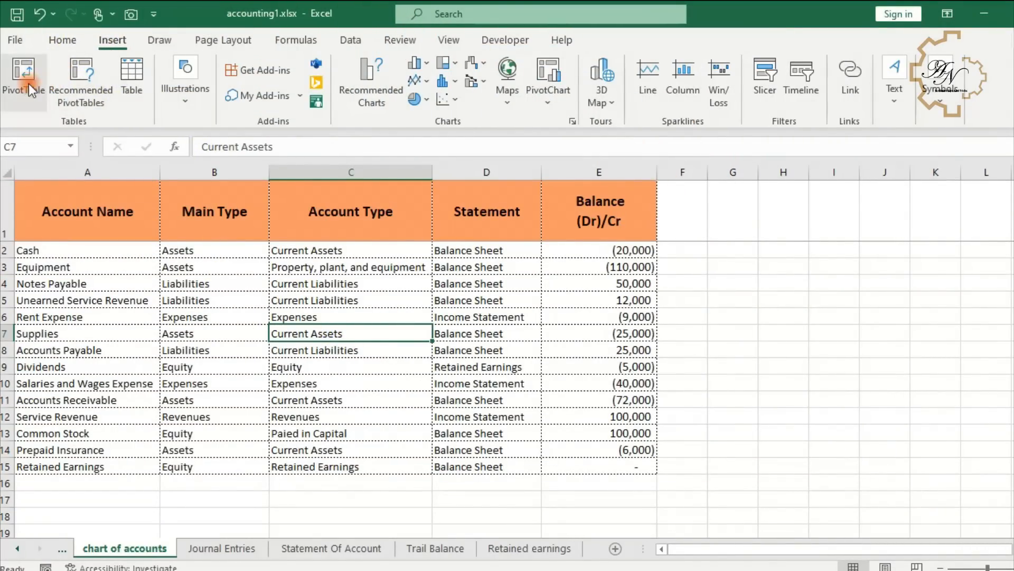
left_click(205, 550)
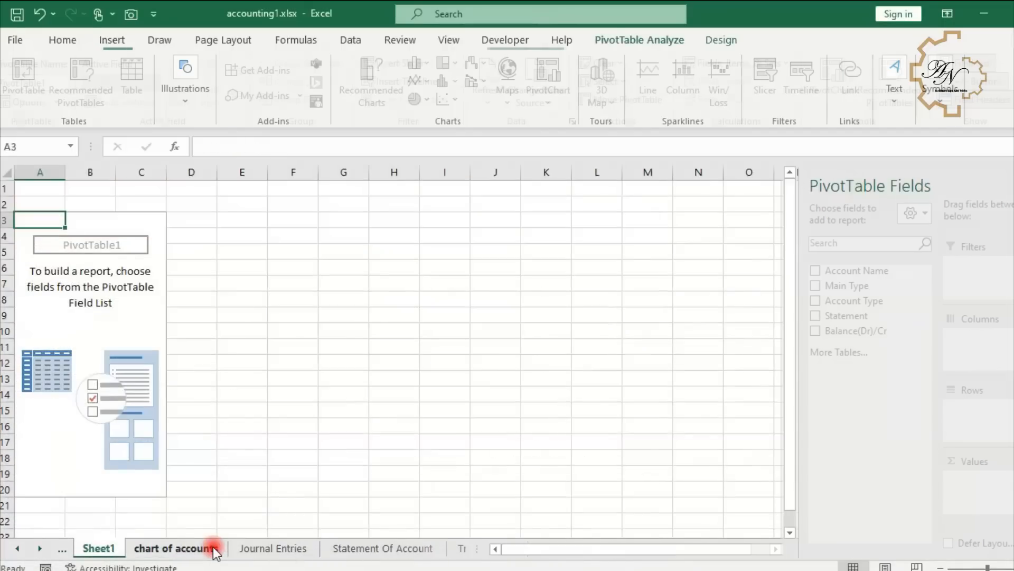
- Rename the new pivot sheet as Income Statement
double_click(100, 548)
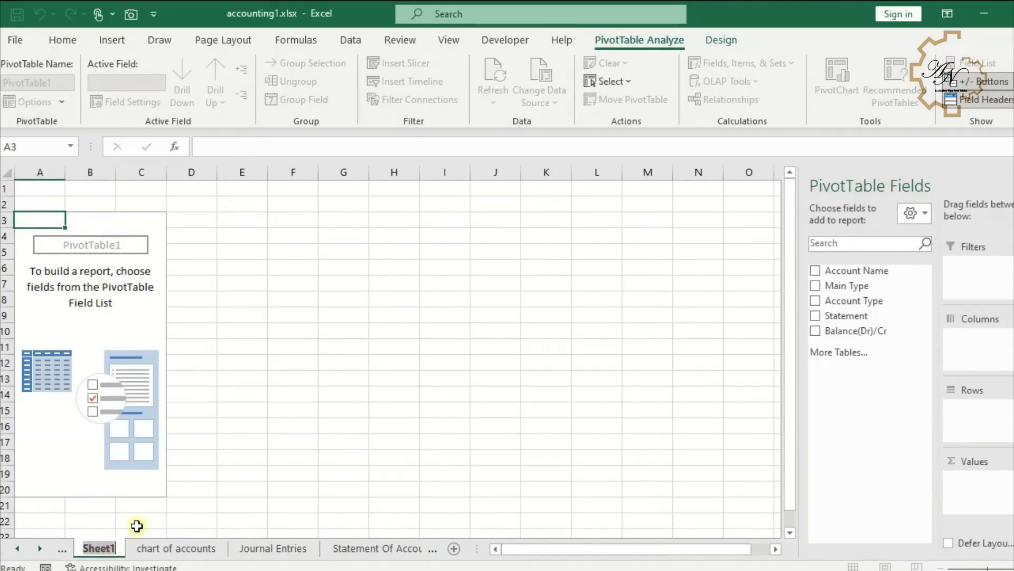
type("Income Statement")
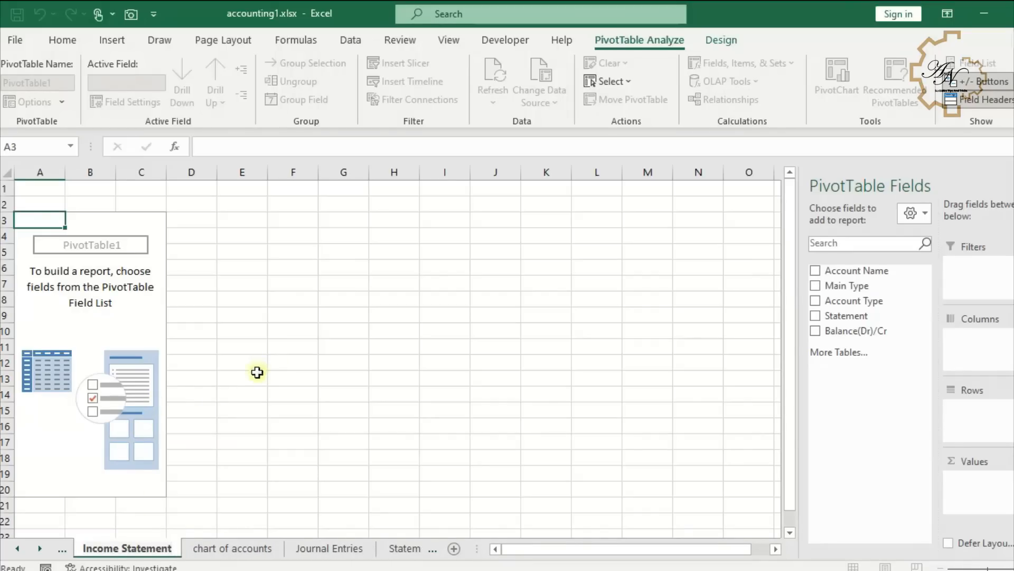
left_click(274, 390)
left_click(122, 328)
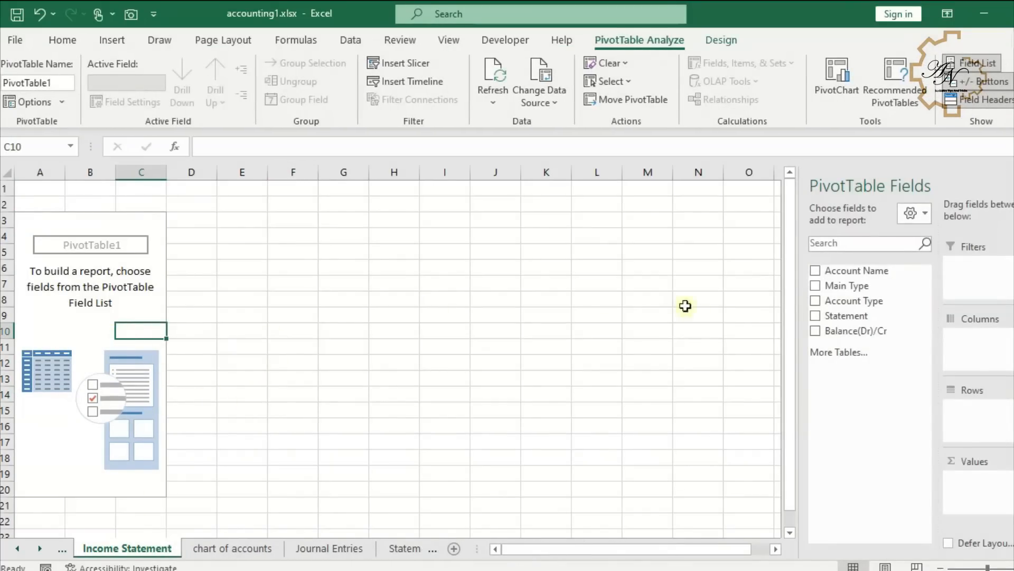
- Build the pivot with Main Type and Account Name as rows, Statement as filter, and Balance(Dr)/Cr summed as values
left_click(817, 286)
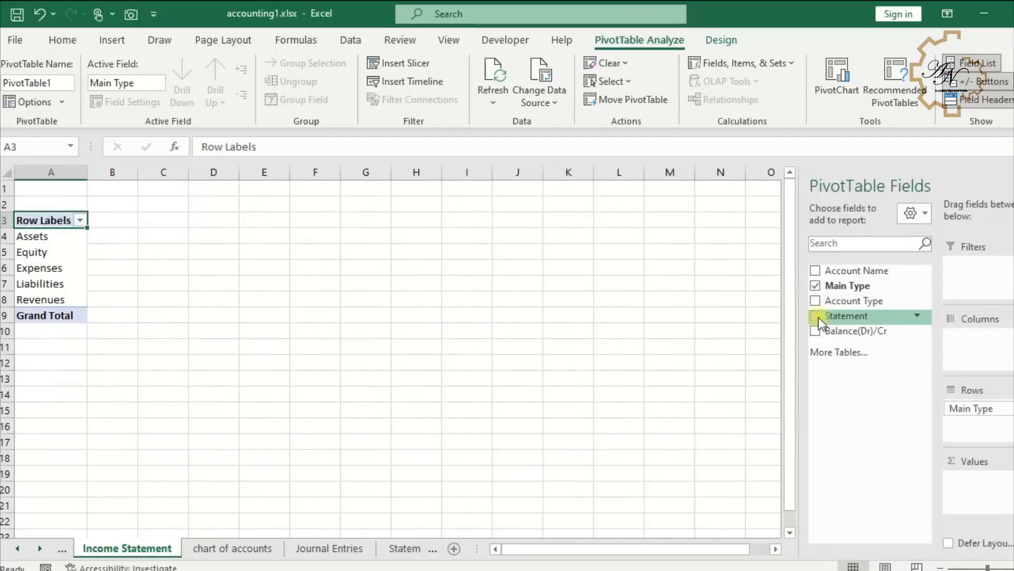
left_click(819, 274)
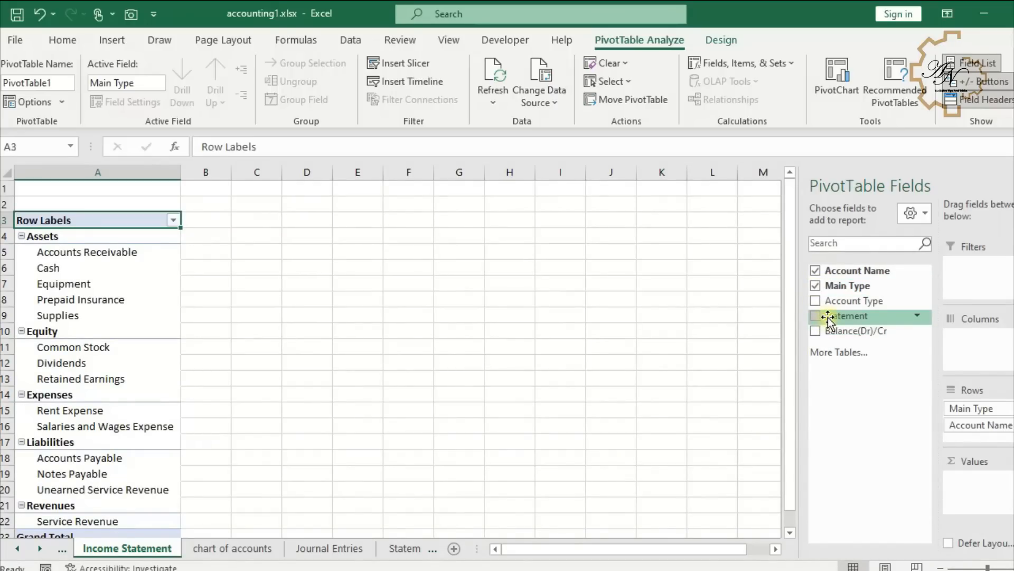
left_click_drag(833, 317, 974, 266)
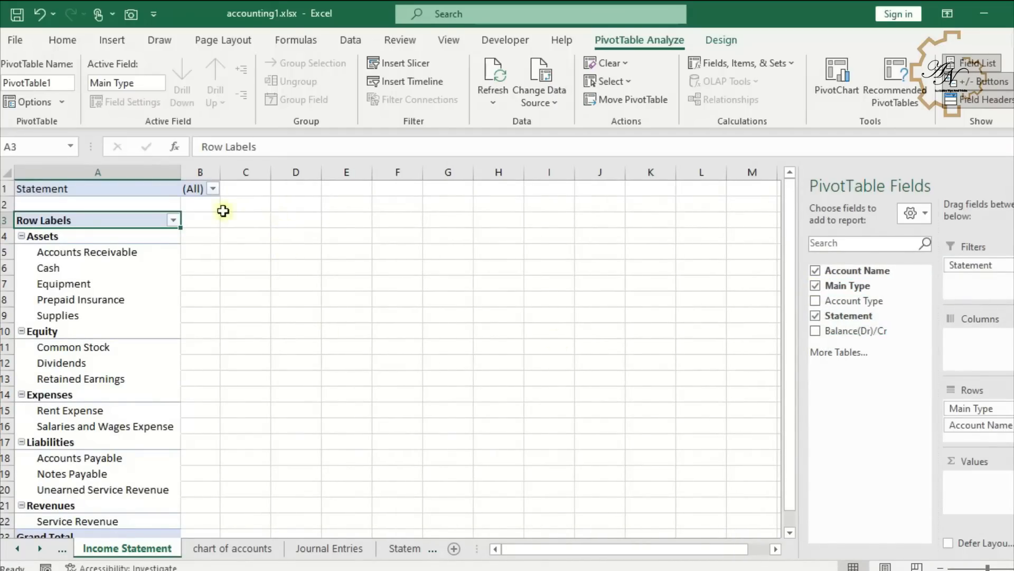
left_click_drag(819, 334, 982, 500)
- Filter the pivot table's Statement field to show only Income Statement
left_click(294, 190)
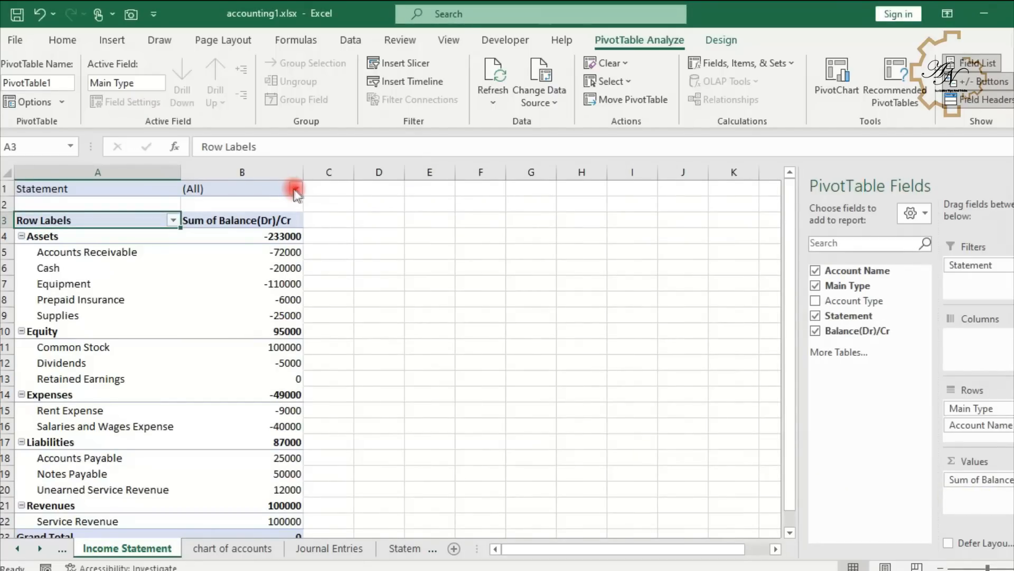
left_click(158, 253)
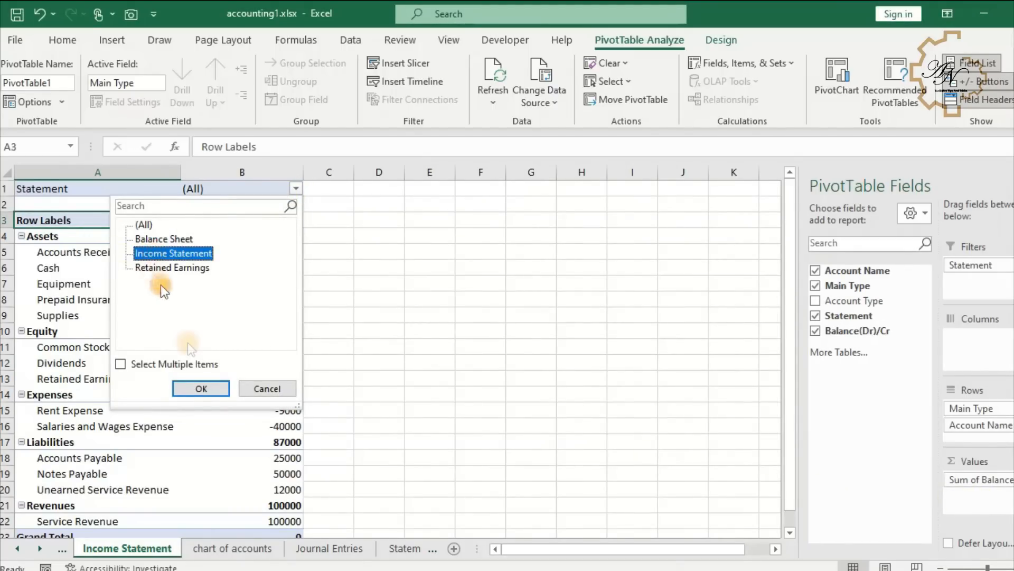
left_click(211, 388)
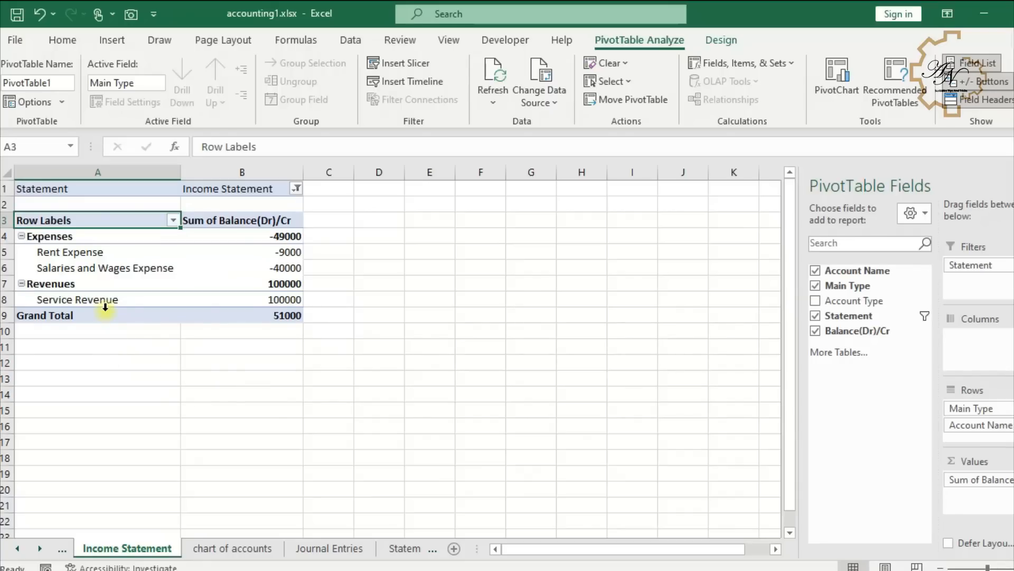
- Move the Revenues group above the Expenses group in the pivot table
left_click(91, 286)
left_click_drag(90, 287, 90, 236)
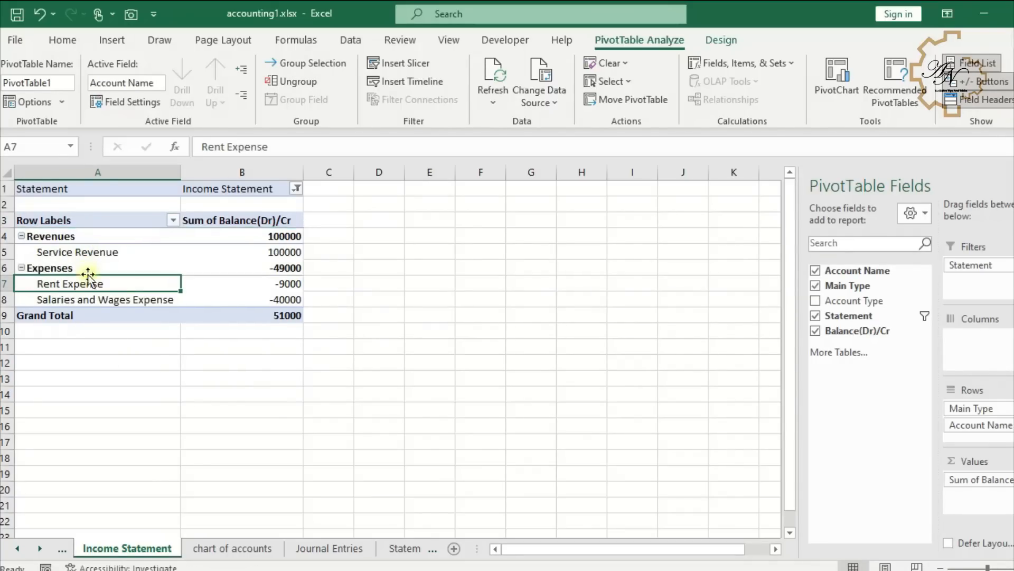
- Format column B with comma style and no decimal places
left_click(253, 170)
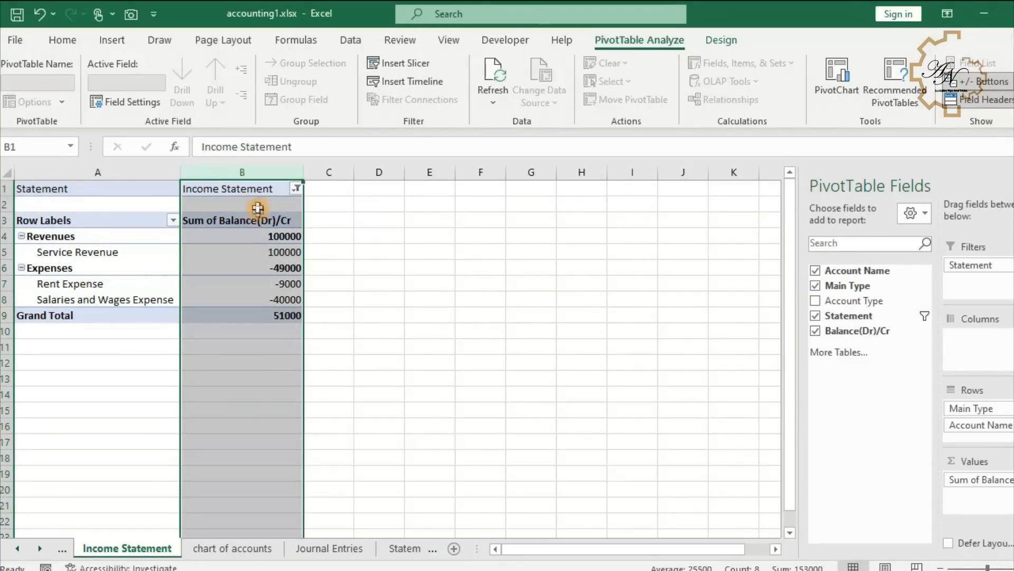
left_click(63, 40)
left_click(569, 96)
left_click(613, 101)
left_click(613, 100)
- Remove 'Sum of Balance' from the values header in B3, leaving (Dr)/Cr
left_click(248, 220)
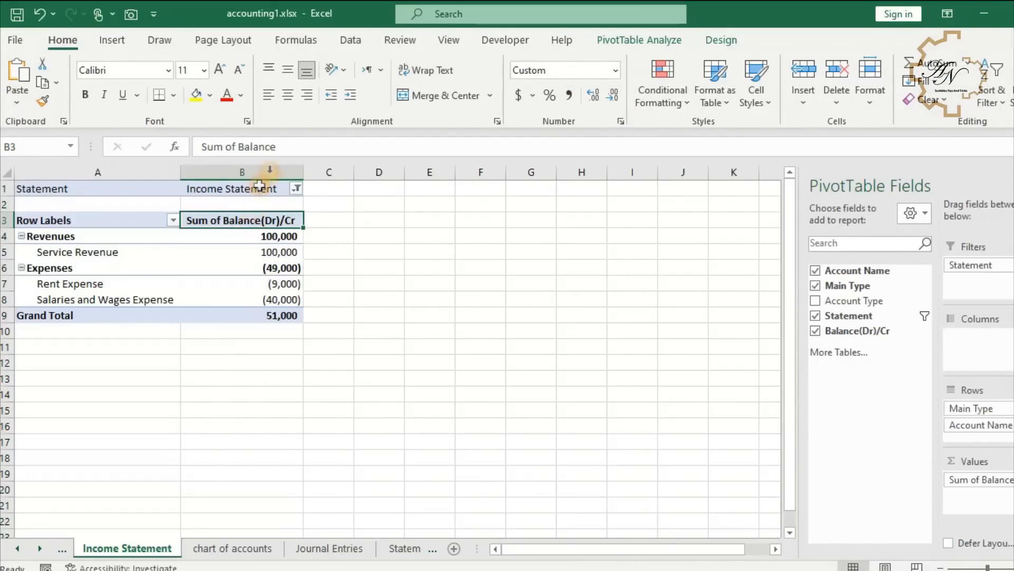
left_click_drag(287, 146, 93, 138)
key("Delete")
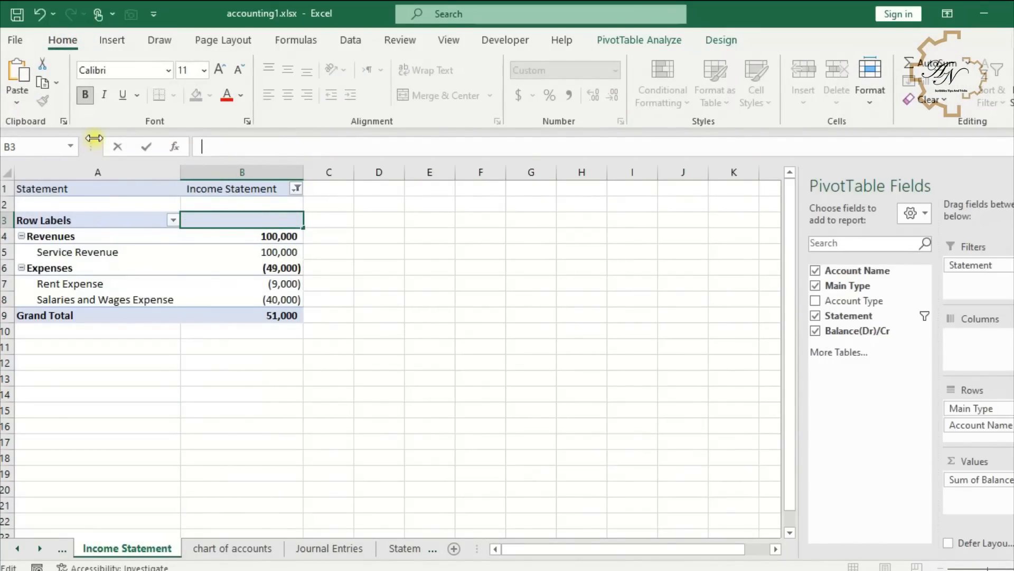
- Clear the Row Labels header in A3 and rename the Grand Total row as Net Income
left_click(120, 227)
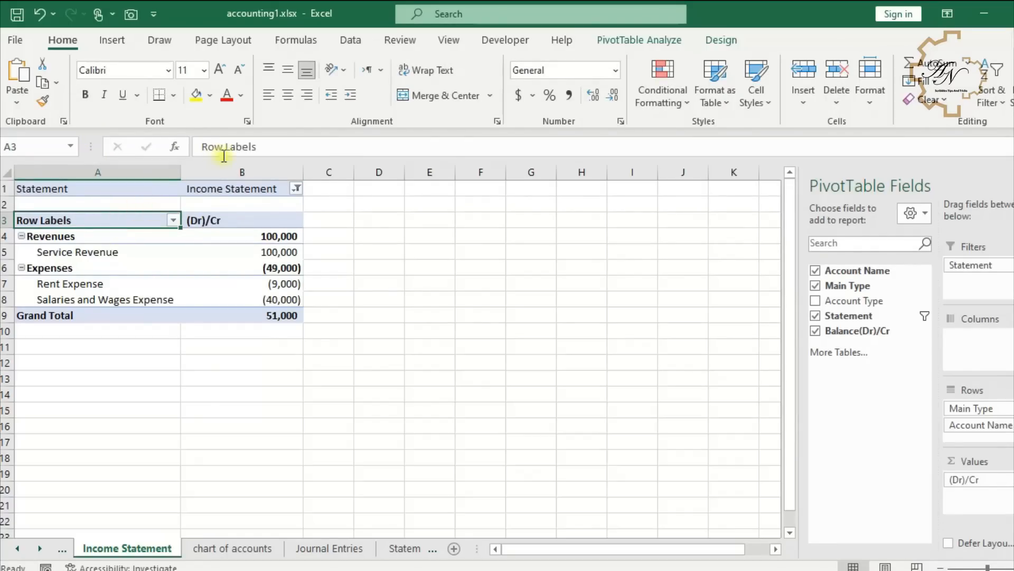
left_click_drag(274, 148, 48, 148)
key("Delete")
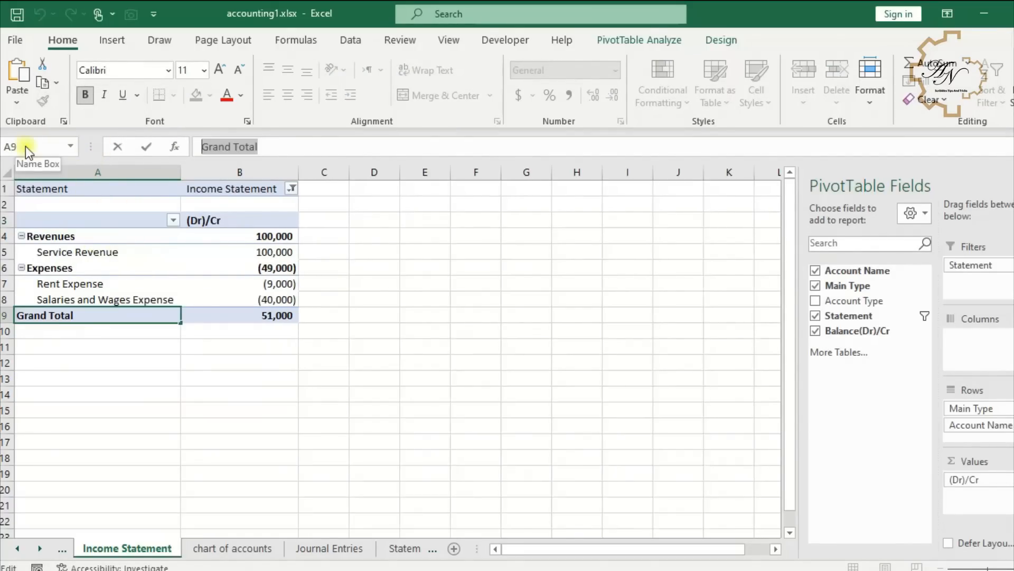
type("Net Income")
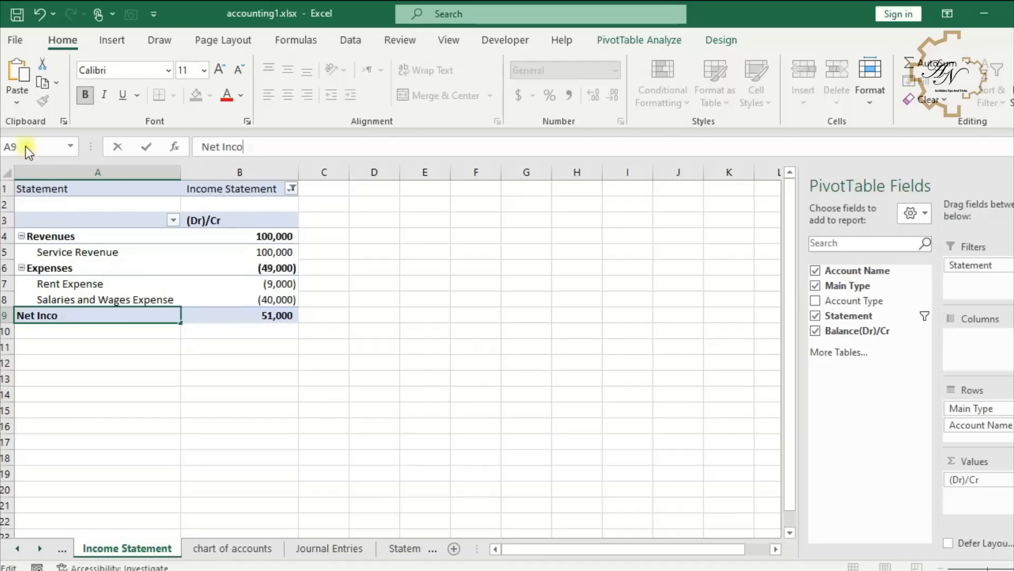
- Apply a double underline to the net income amount in B9
left_click(252, 318)
left_click(138, 96)
left_click(143, 142)
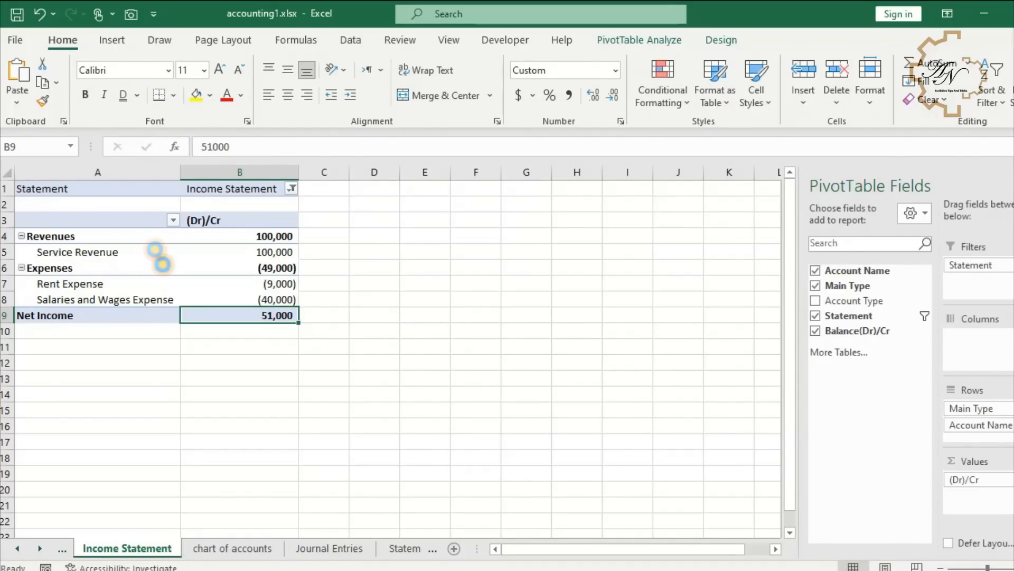
key("ctrl+z")
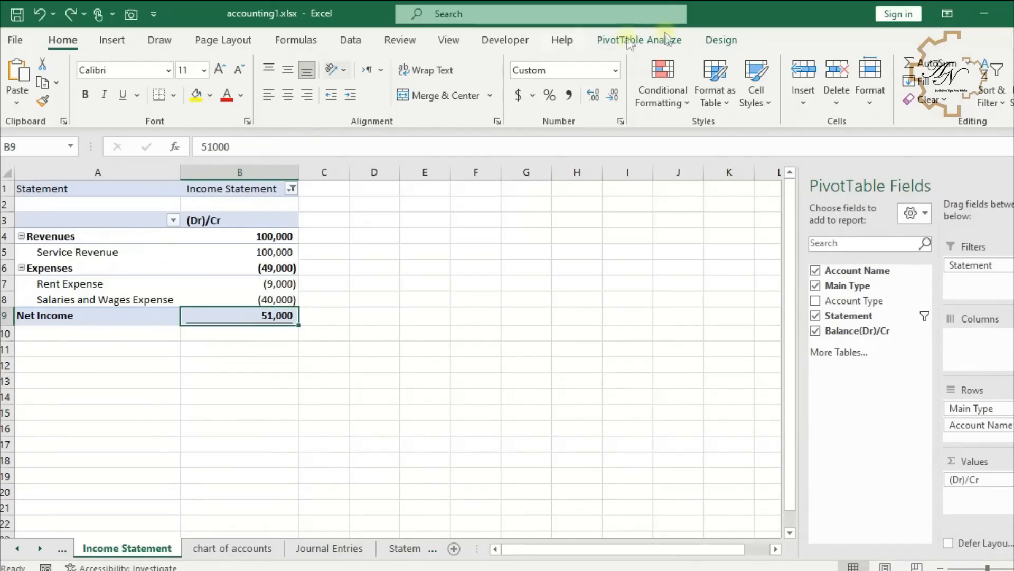
- Show all pivot subtotals at the bottom of each group
left_click(720, 40)
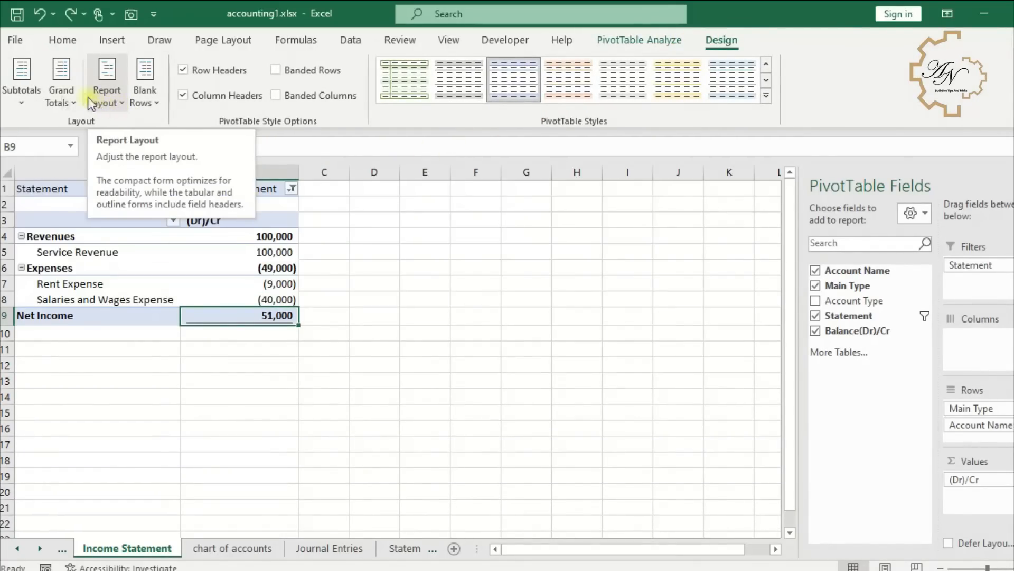
left_click(37, 94)
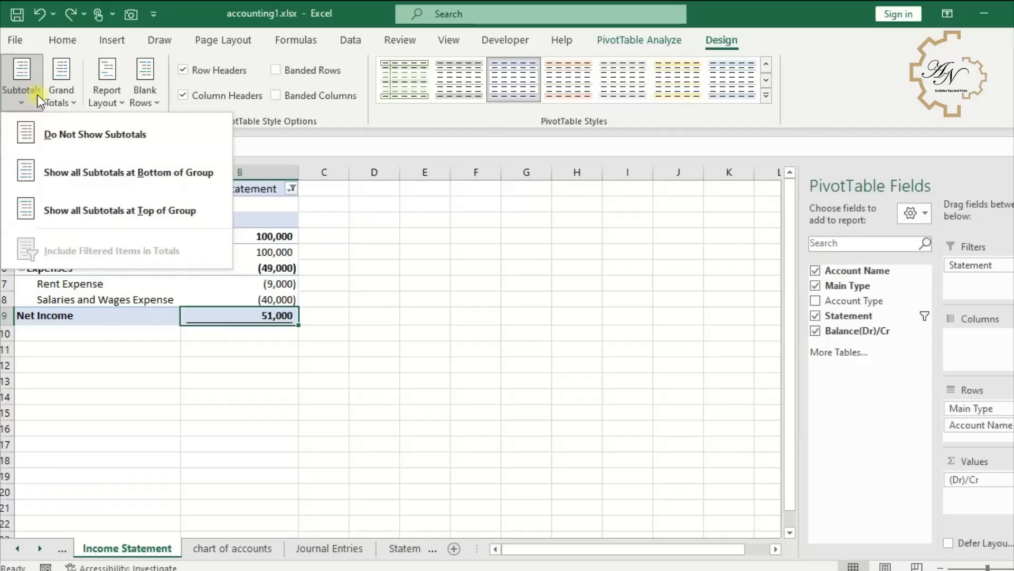
left_click(61, 165)
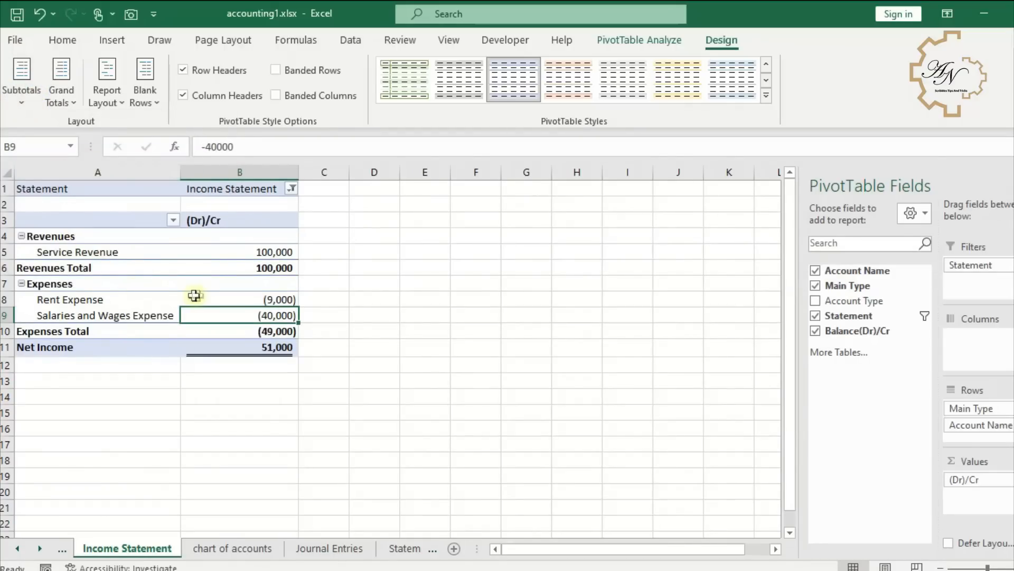
- Rename the subtotal labels as Total Revenues and Total Expenses
left_click(108, 268)
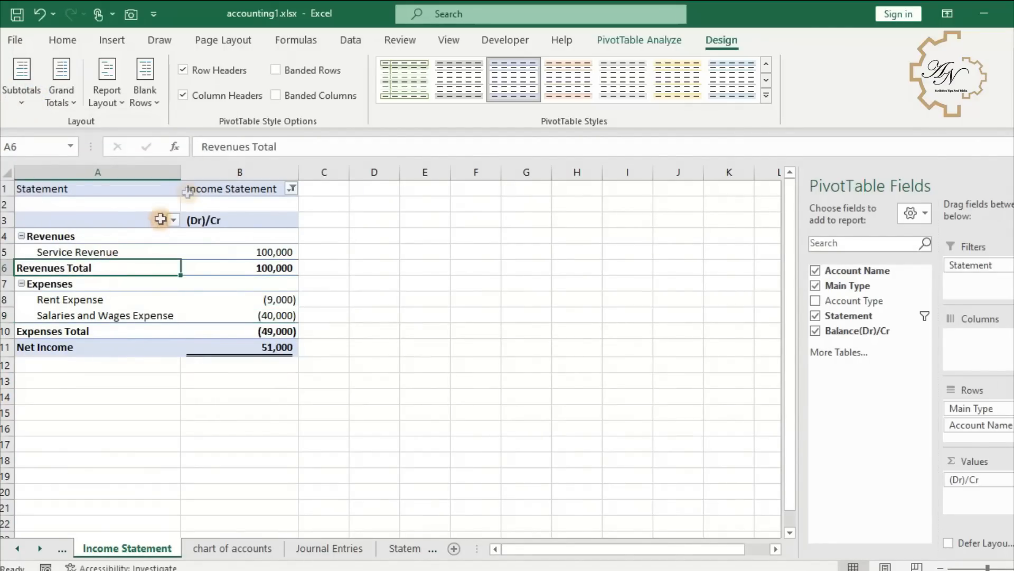
double_click(265, 146)
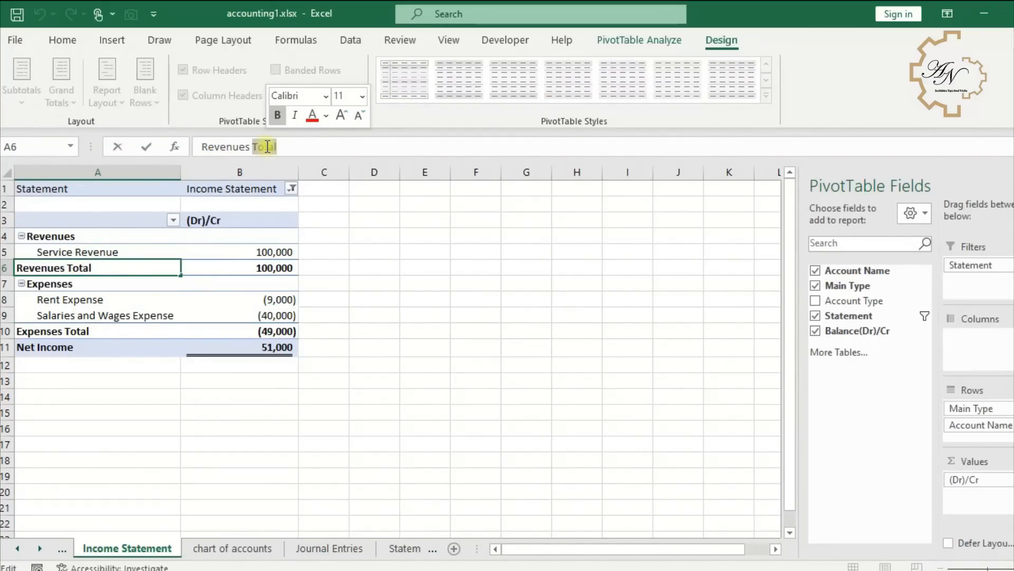
key("BackSpace")
left_click(202, 147)
type("Total")
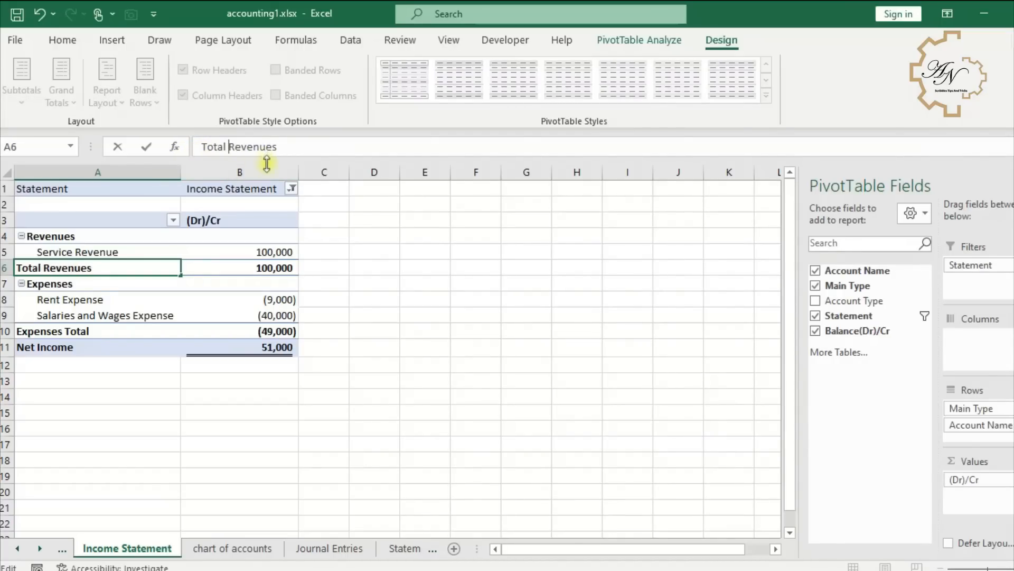
left_click(240, 273)
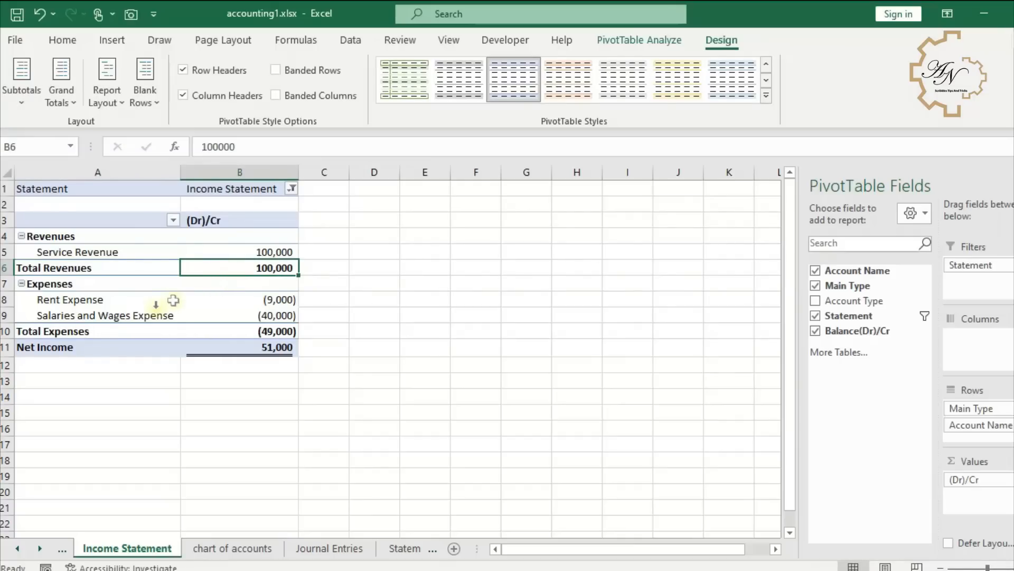
left_click(126, 337)
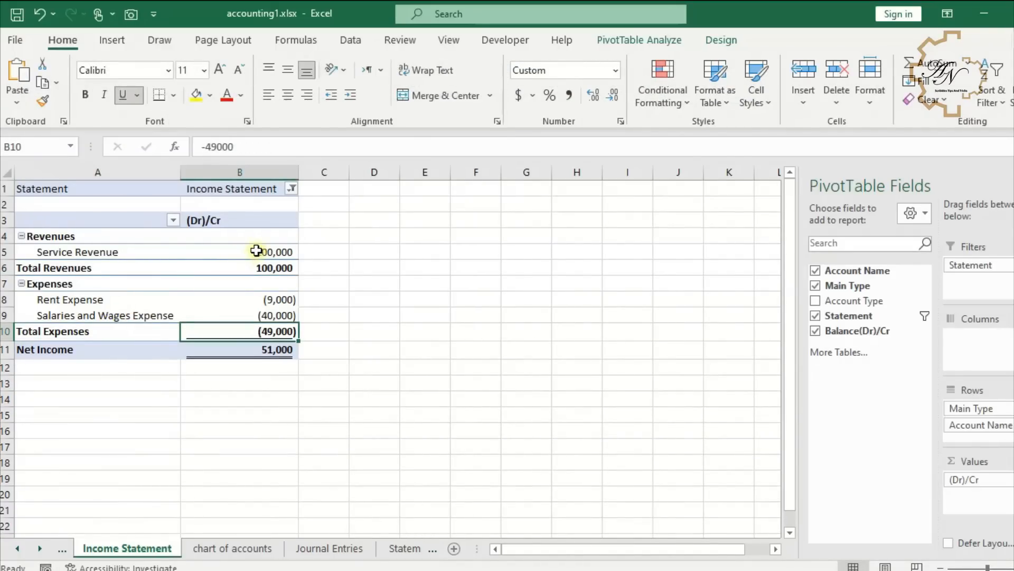
- Underline the service revenue amount in B5
left_click(256, 251)
left_click(122, 96)
left_click(144, 252)
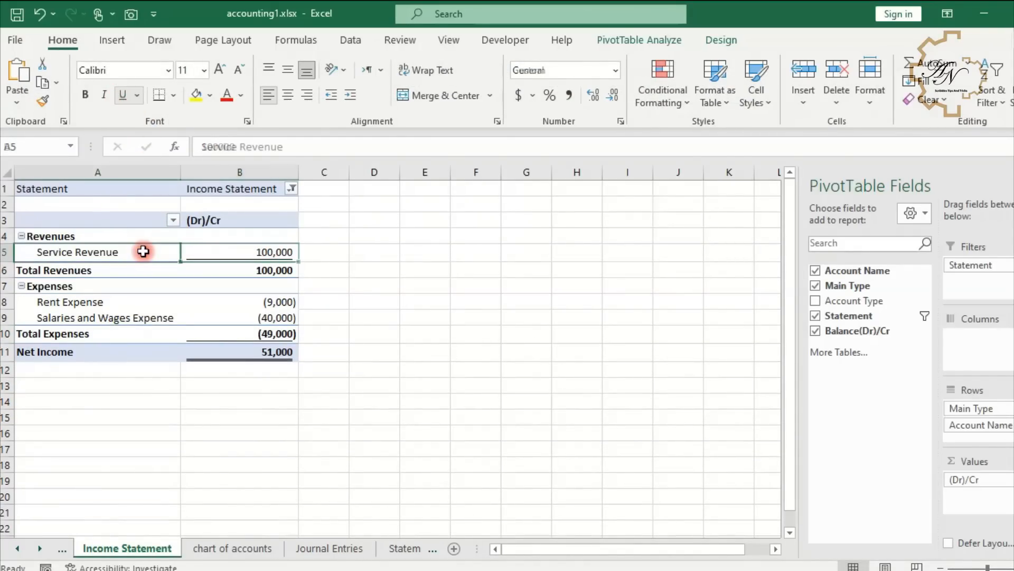
- Enlarge the sheet's font size to 16
left_click(18, 188)
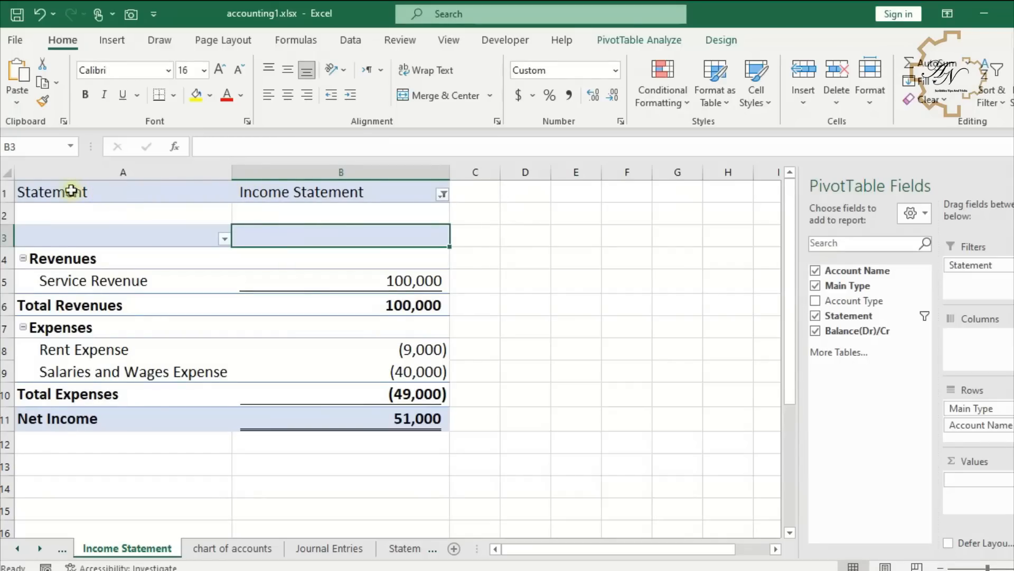
left_click(16, 190)
- Insert three blank rows above the pivot table at the top of the sheet
left_click(3, 191)
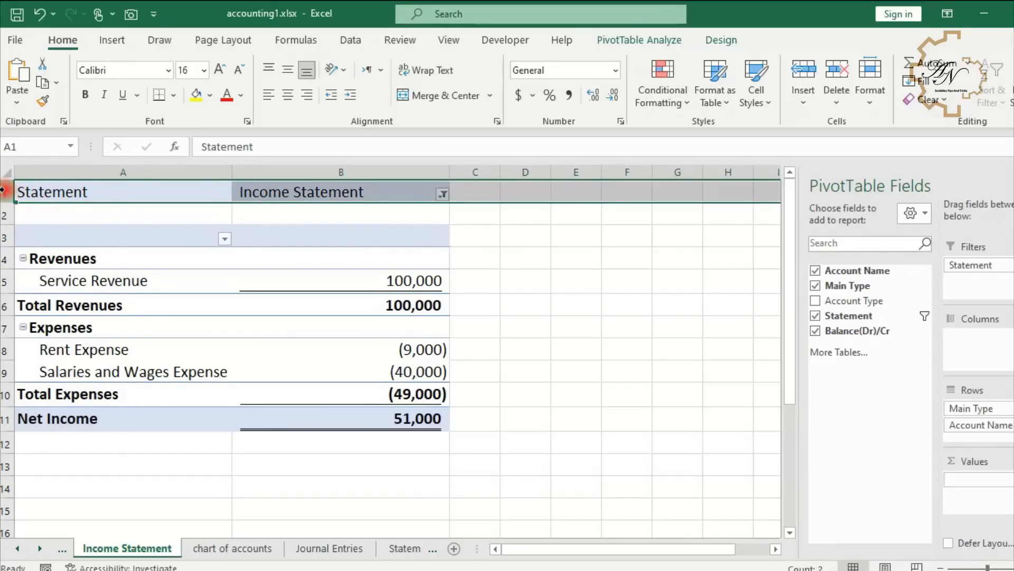
right_click(3, 191)
left_click(48, 320)
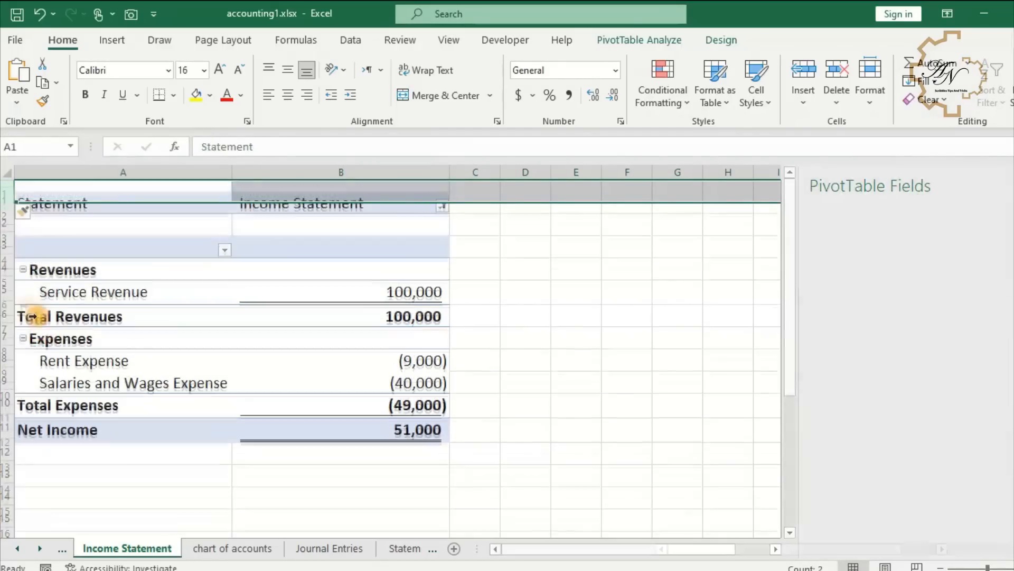
right_click(2, 188)
left_click(45, 320)
right_click(3, 192)
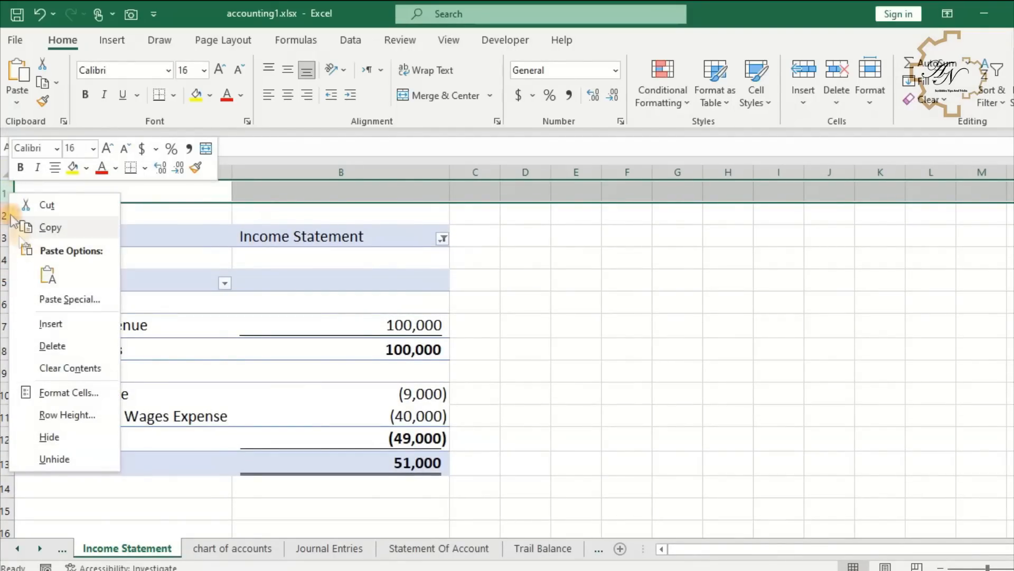
left_click(42, 321)
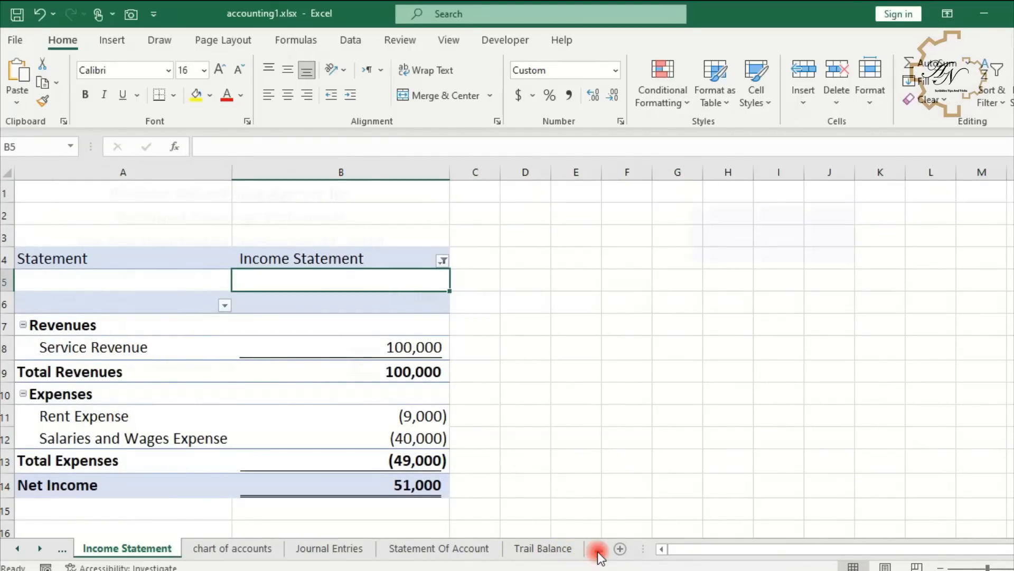
- Copy the three heading rows from the Retained Earnings Statement to the top of the Income Statement sheet
left_click(598, 550)
left_click_drag(54, 189, 300, 243)
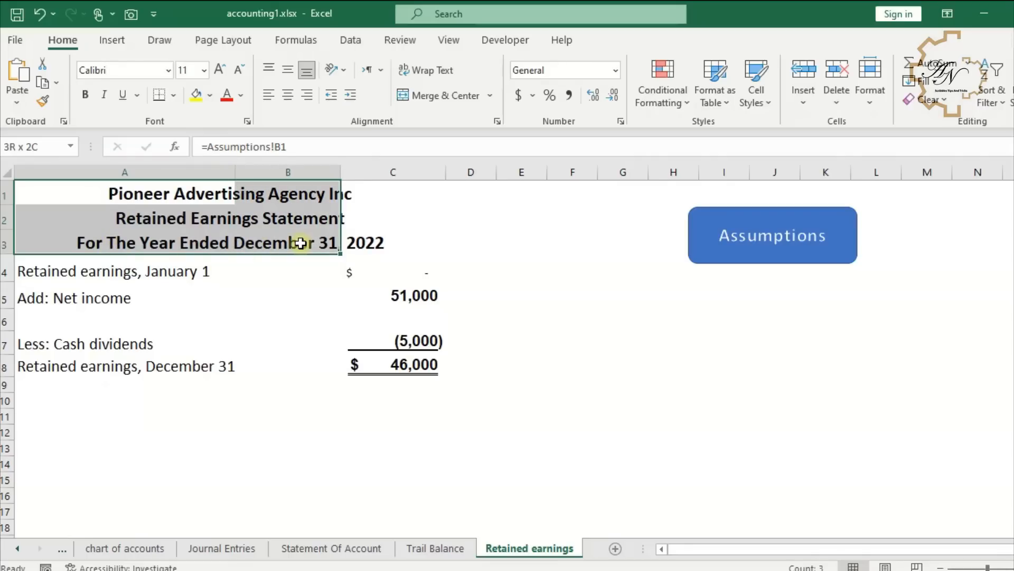
key("ctrl+c")
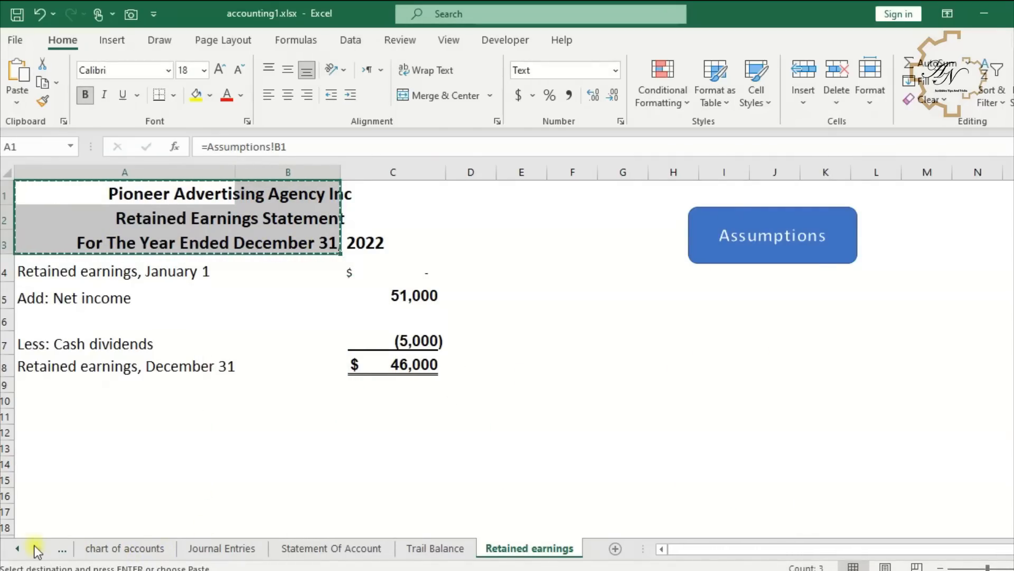
left_click(17, 549)
left_click(84, 548)
left_click(69, 189)
key("ctrl+v")
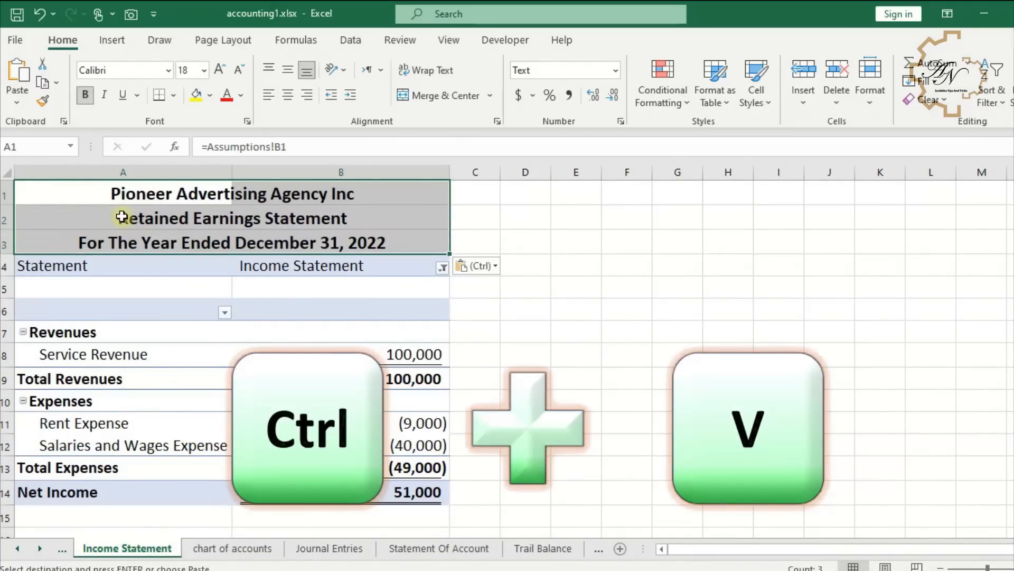
- Change the second heading to read Income Statement
left_click(121, 217)
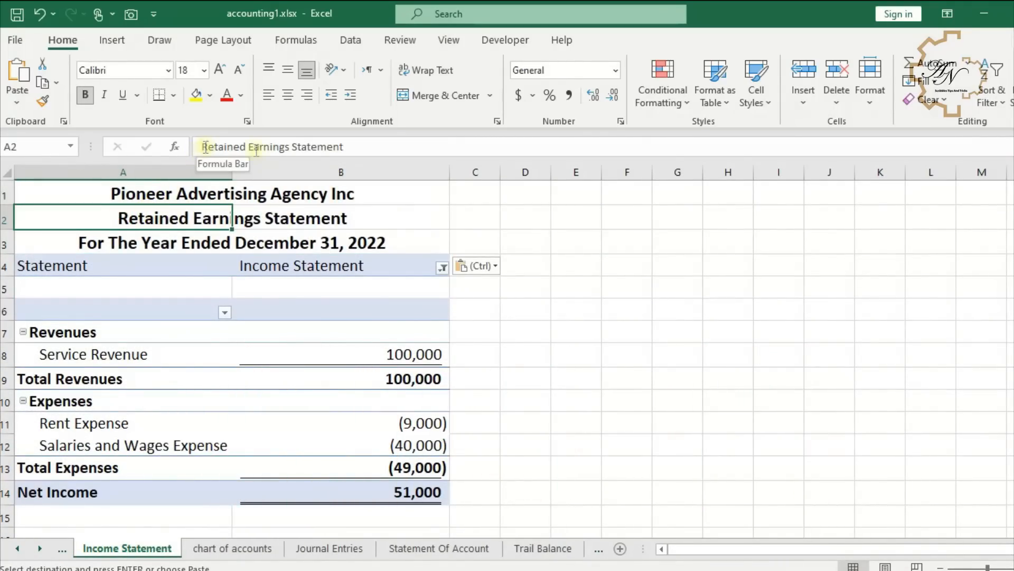
left_click_drag(288, 147, 176, 148)
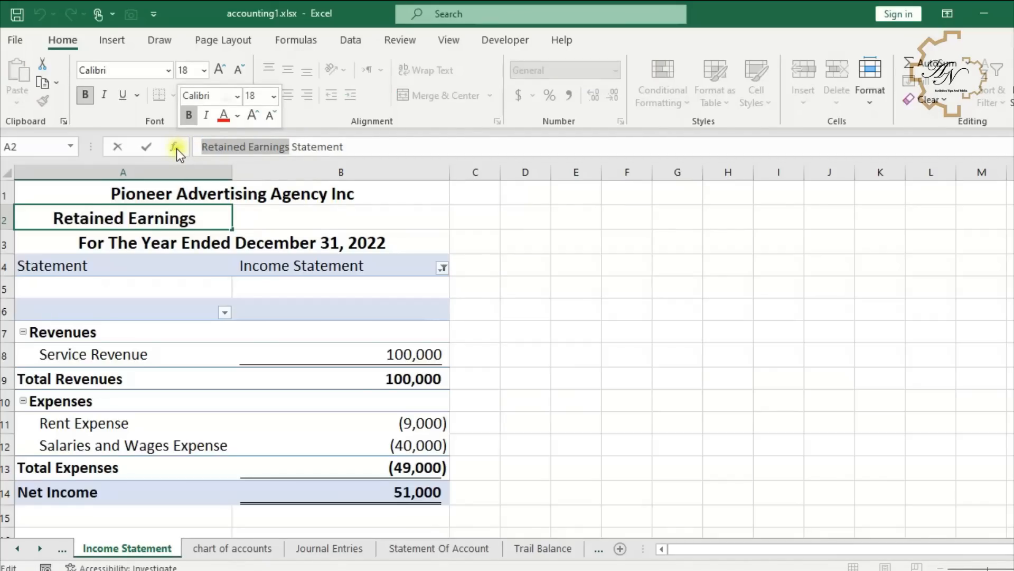
type("Income")
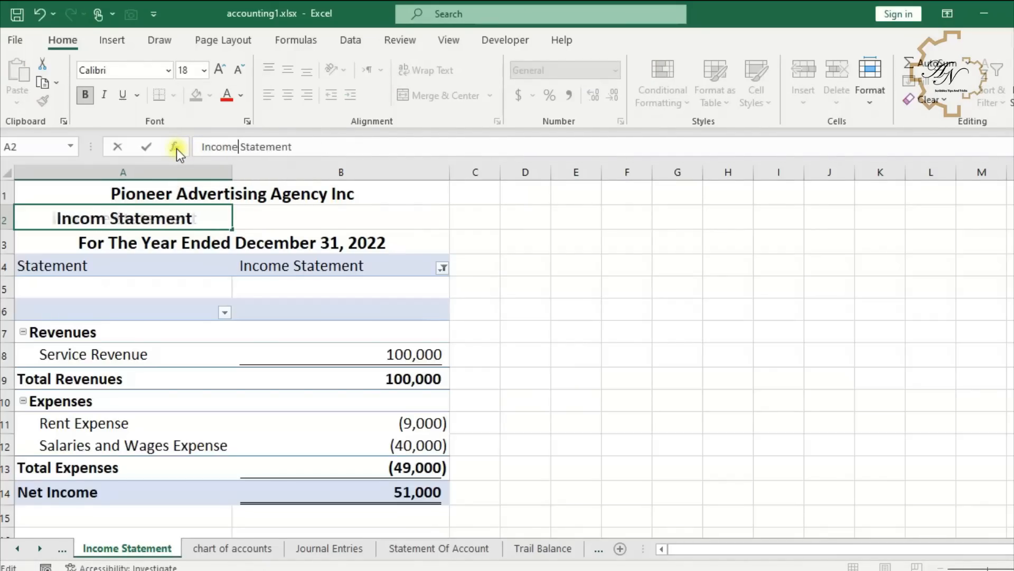
key("Return")
- Hide the pivot table's filter row 4
right_click(5, 266)
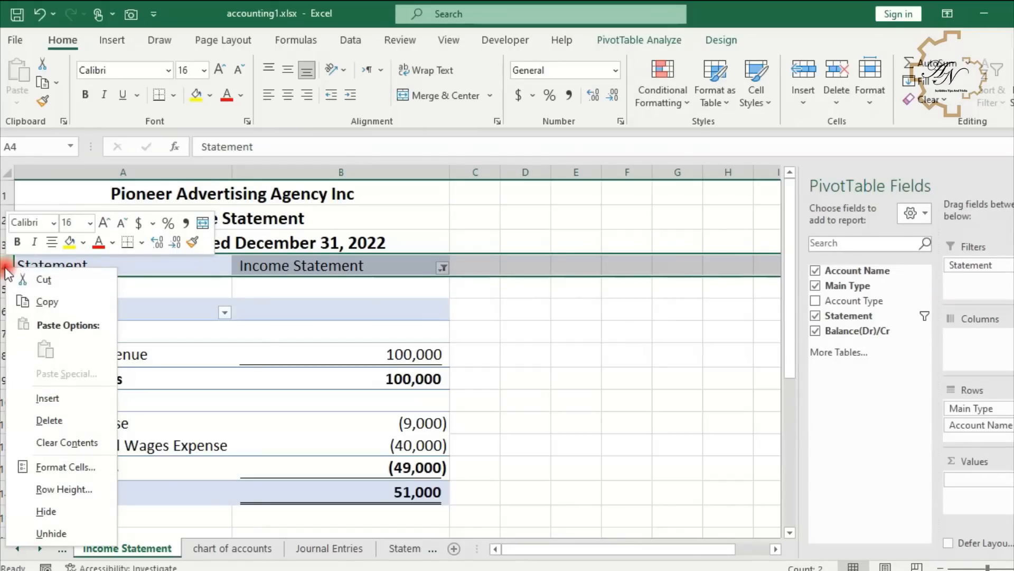
left_click(54, 508)
- Format the Net Income amount in Accounting style with no decimal places
left_click(370, 470)
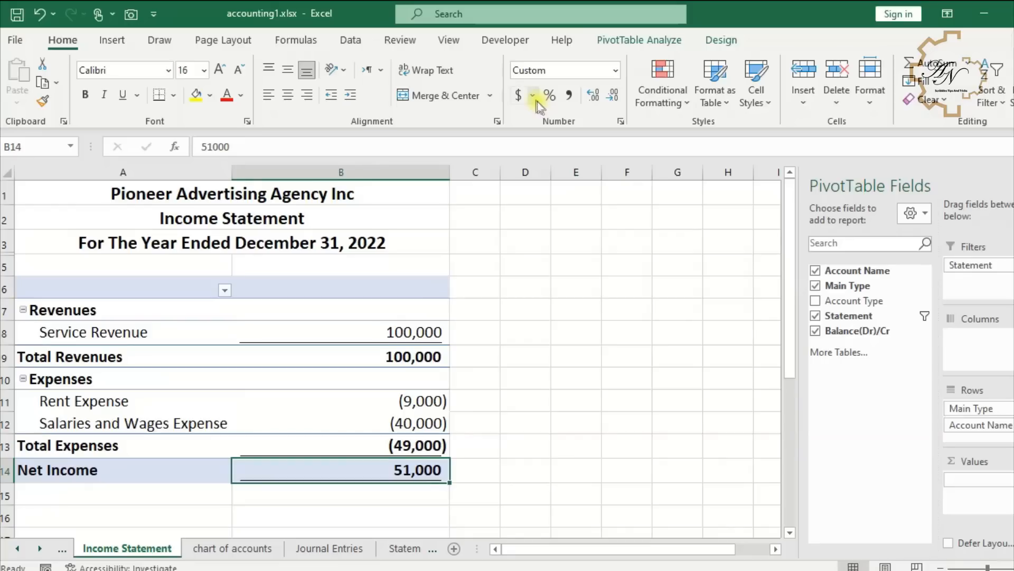
left_click(532, 96)
left_click(528, 116)
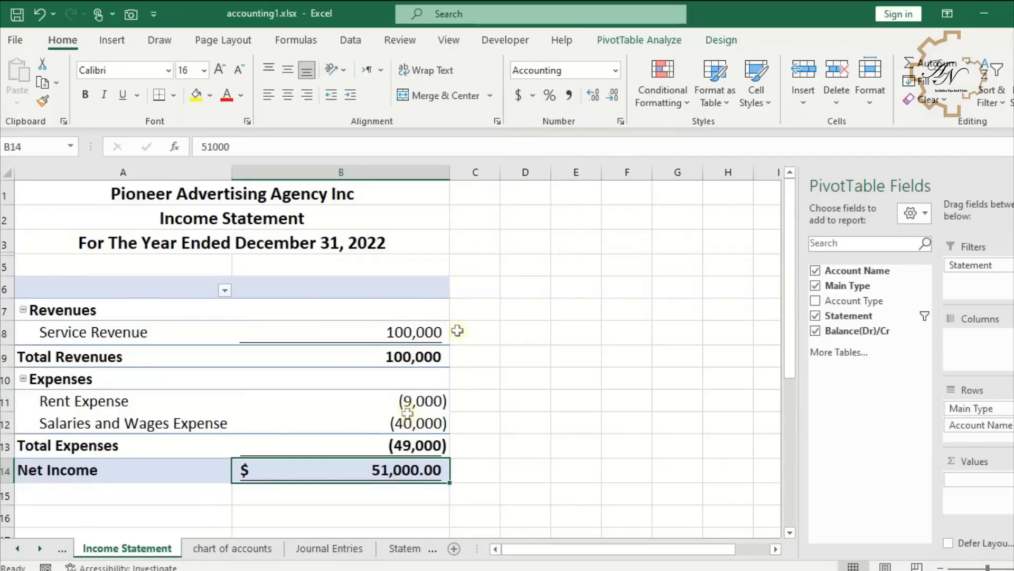
left_click(613, 97)
left_click(612, 96)
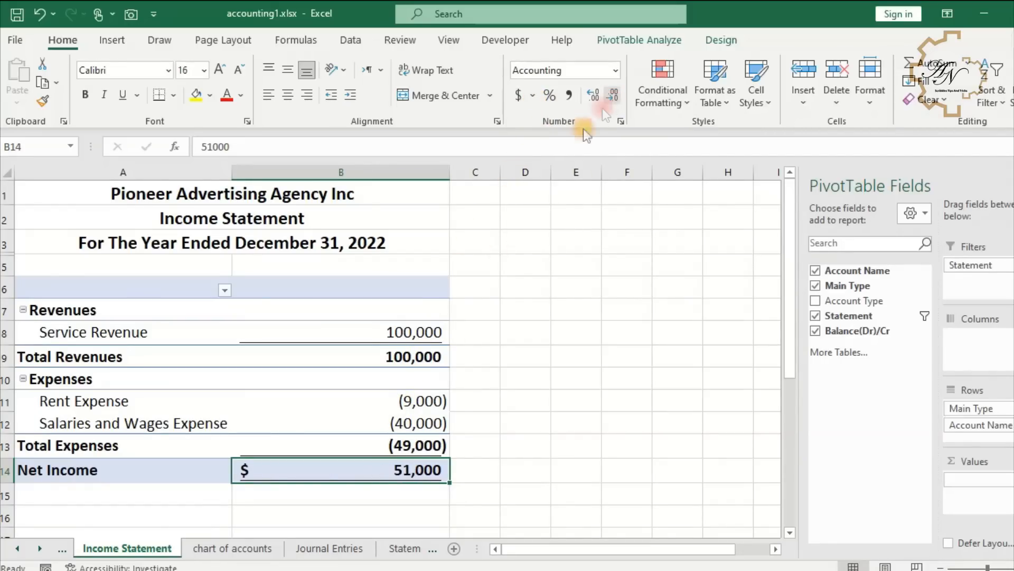
left_click(427, 333)
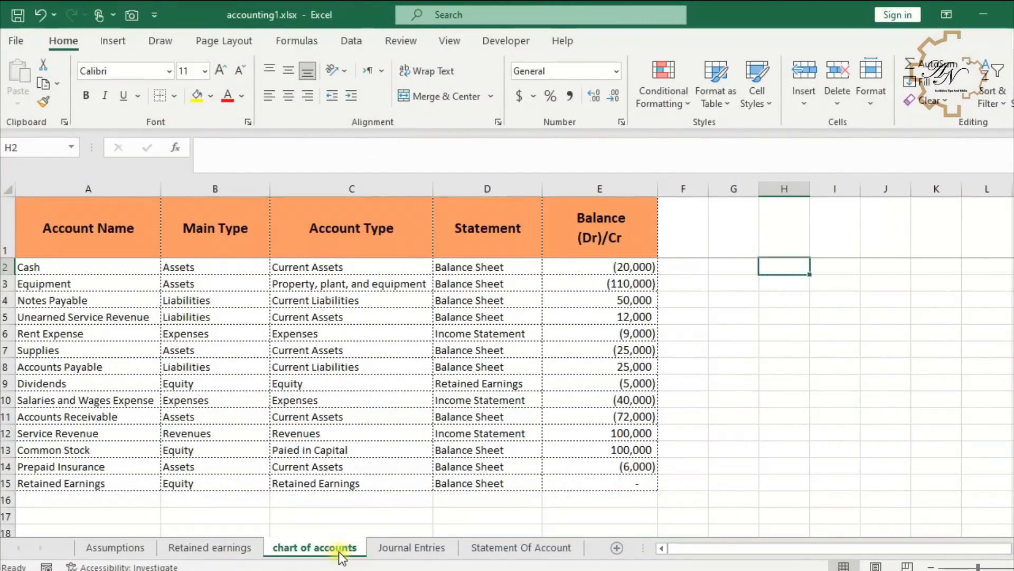
- Duplicate the chart of accounts sheet and rename the copy as help
right_click(338, 550)
left_click(391, 403)
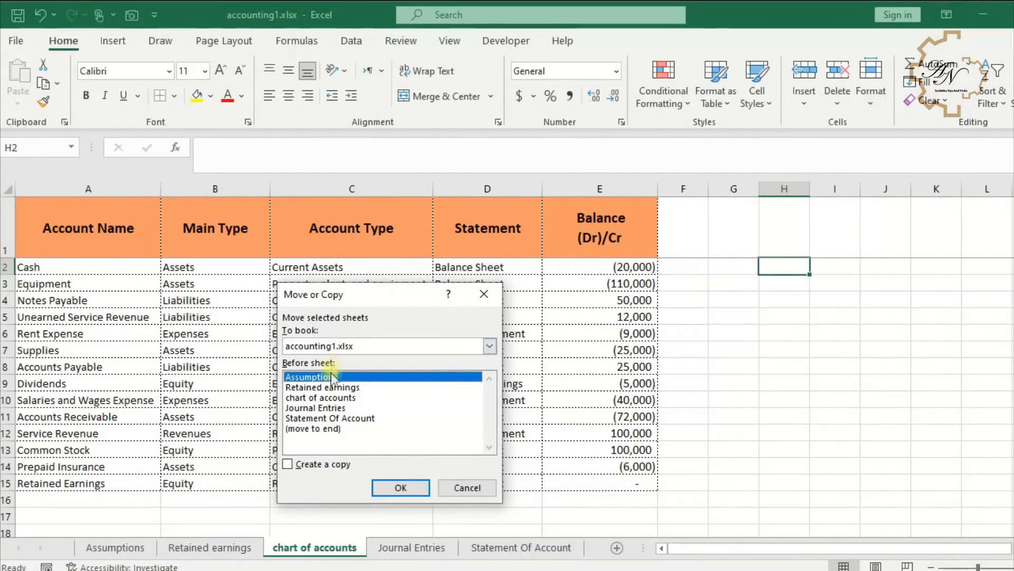
left_click(319, 465)
left_click(399, 487)
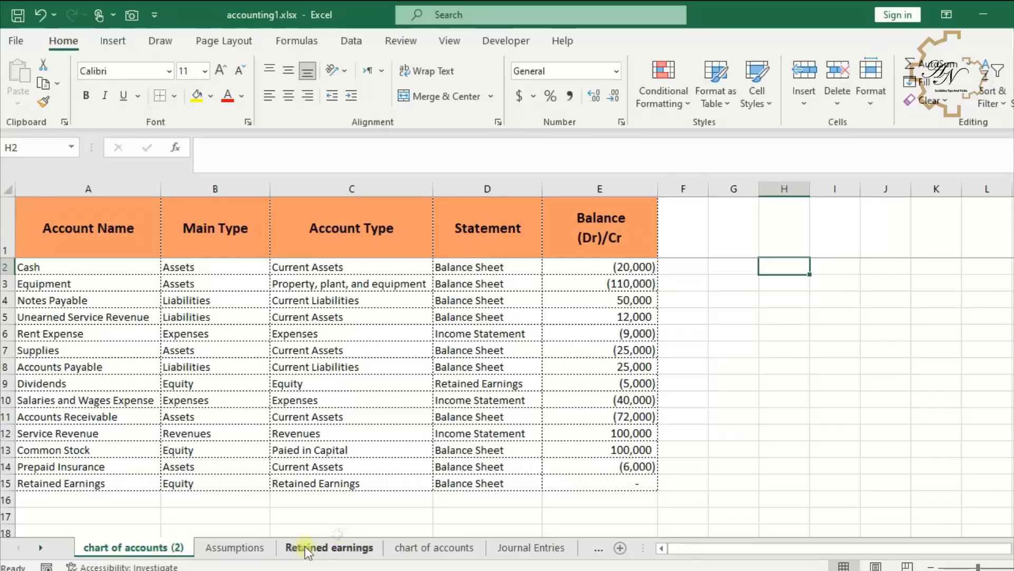
left_click_drag(387, 555, 374, 556)
left_click(394, 550, "ctrl")
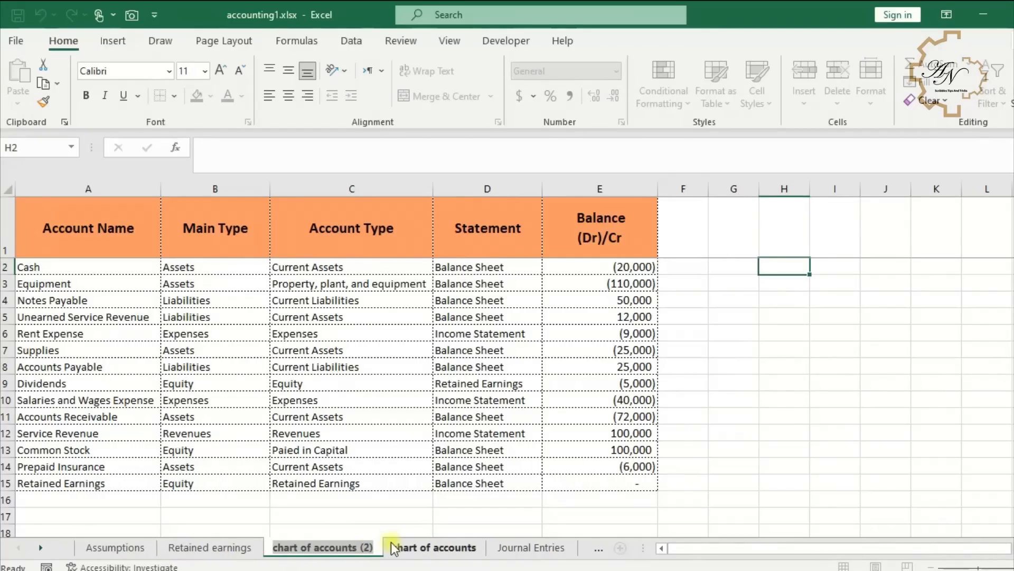
type("he")
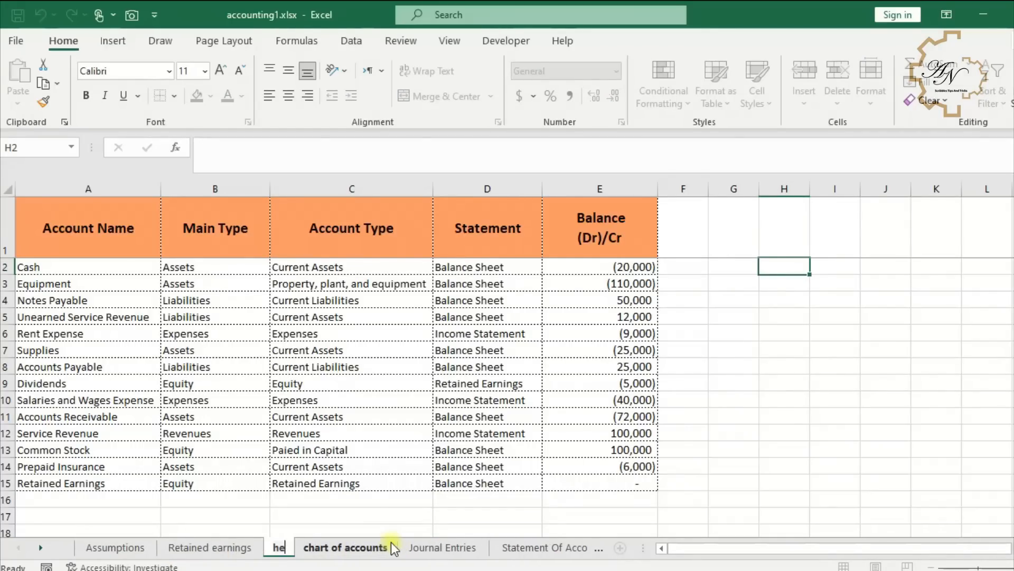
type("lp")
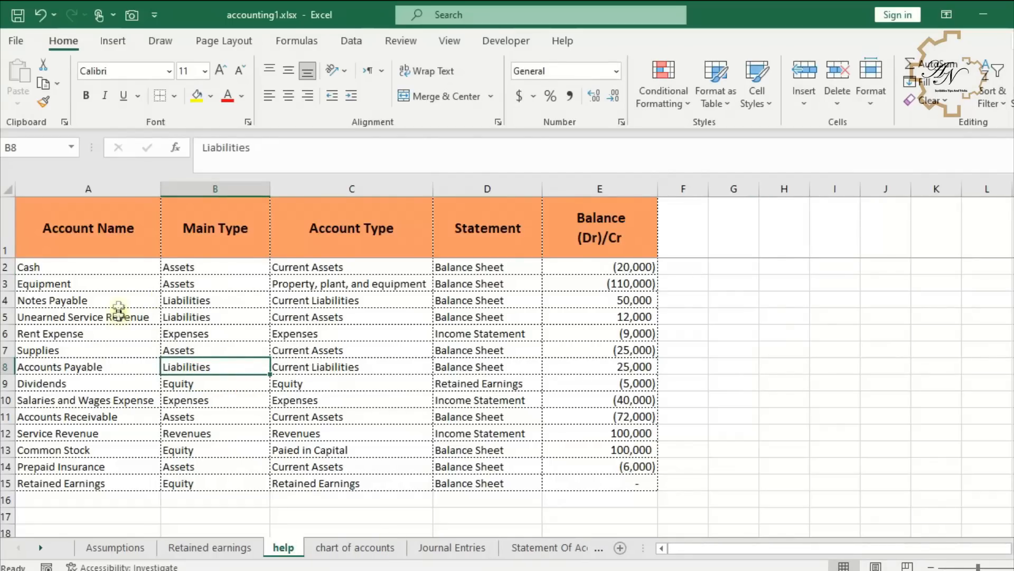
- In help A2, enter =IF('chart of accounts'!$D2="Balance Sheet",'chart of accounts'!A2,"") to keep only balance-sheet accounts
left_click(118, 270)
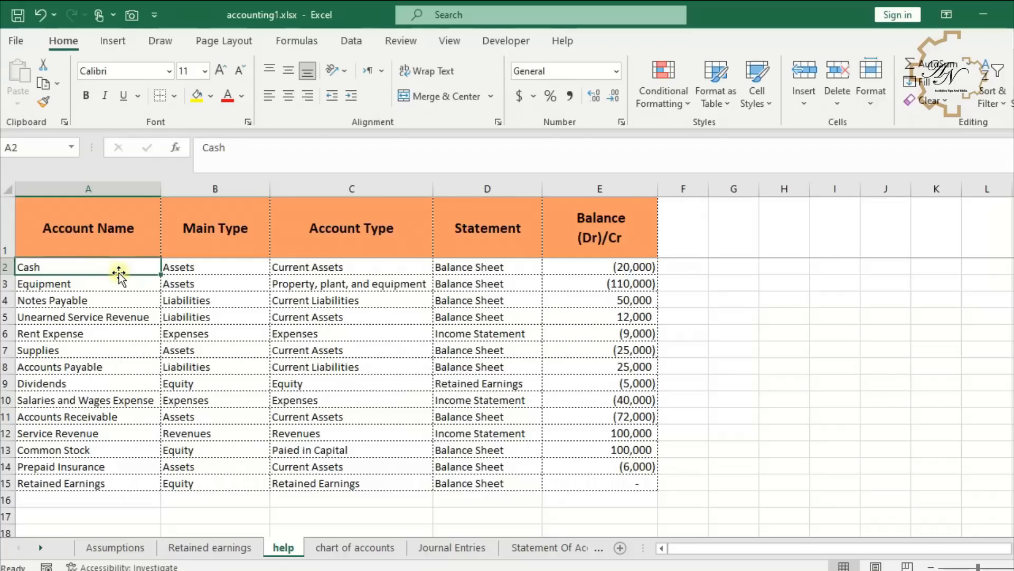
type("=if")
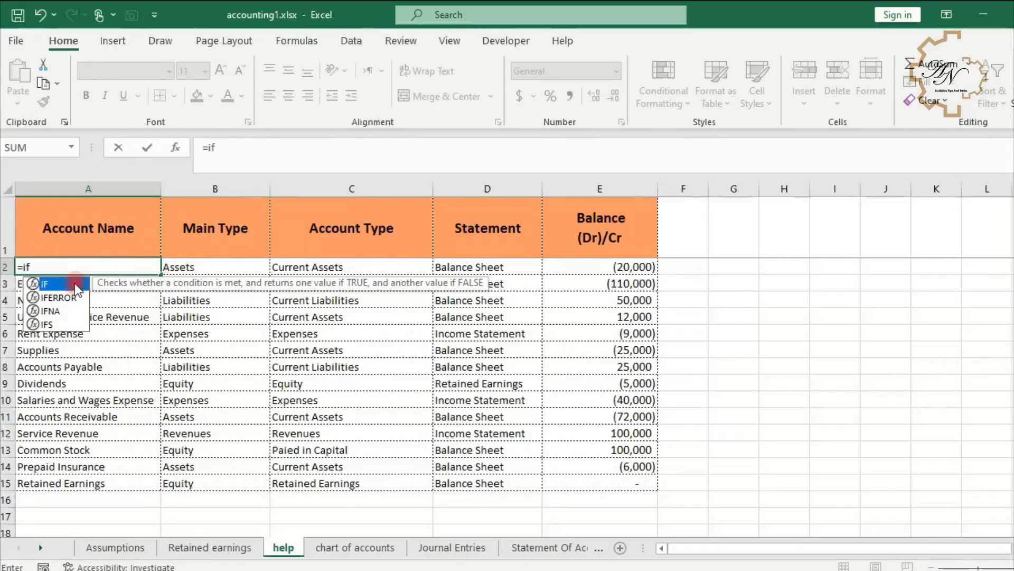
double_click(77, 290)
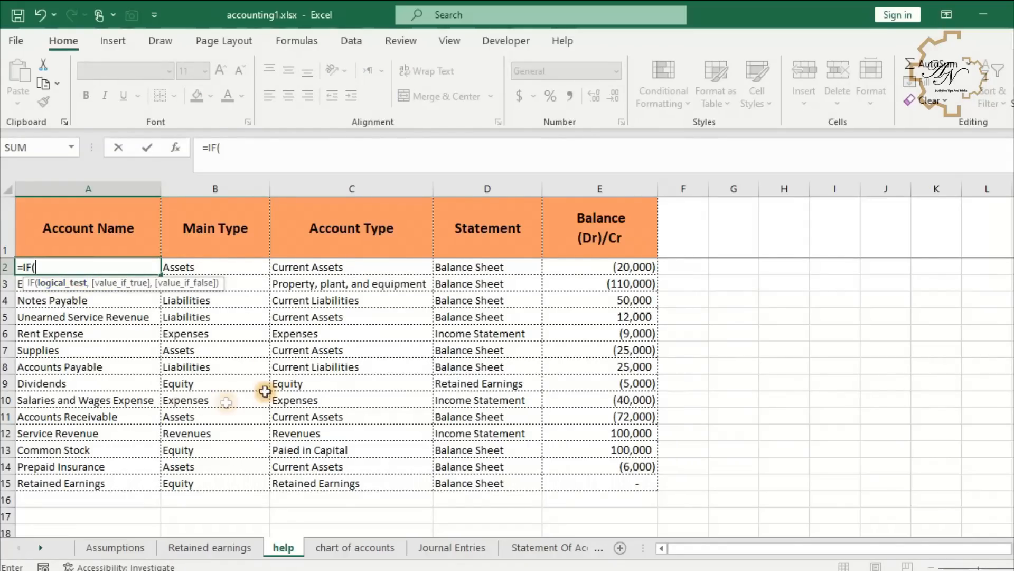
left_click(344, 549)
left_click(483, 273)
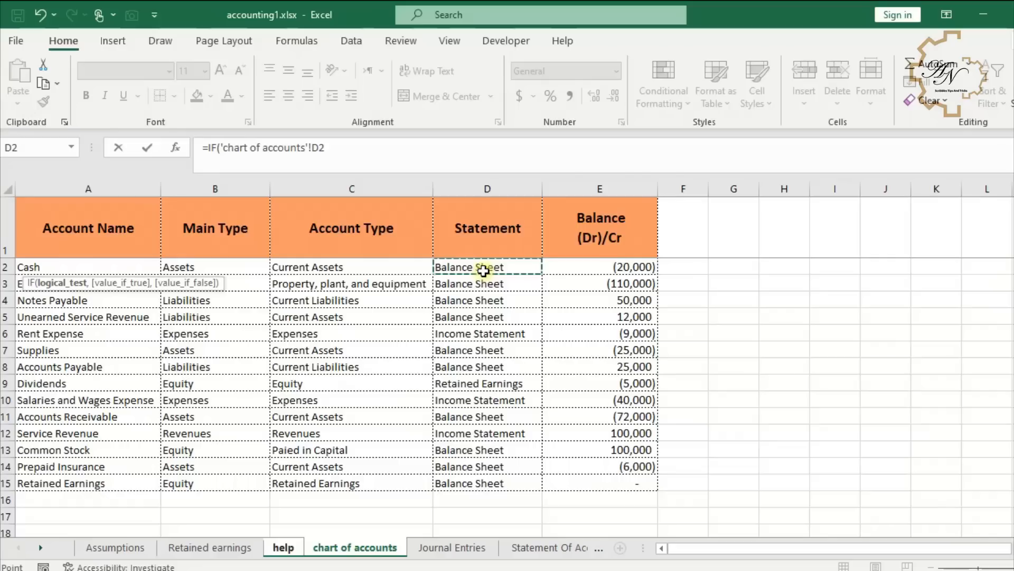
key("F4")
key("F4")
key("F4")
type("=")
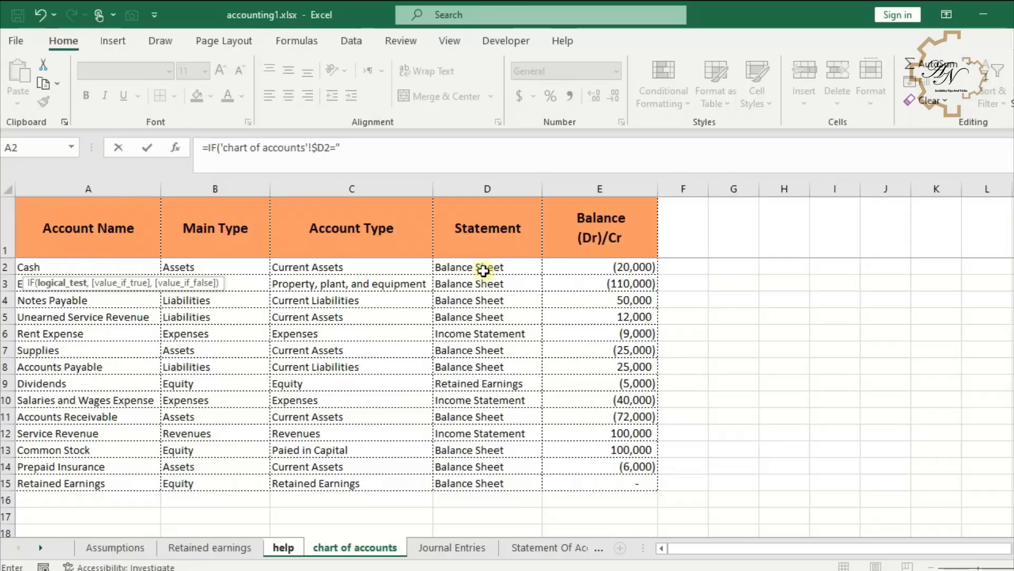
type("\"Balance Sheet\",")
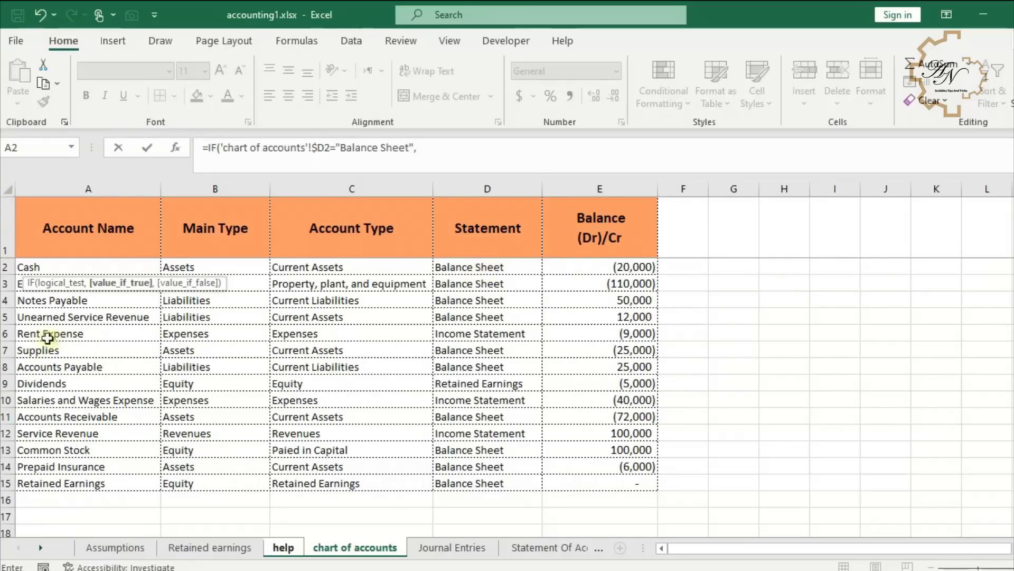
left_click(63, 268)
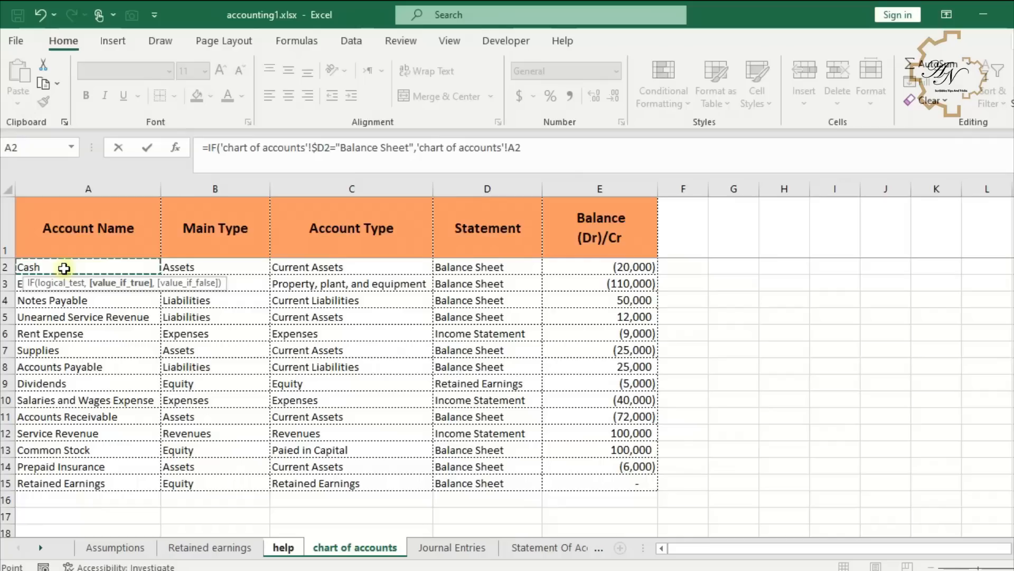
type(",")
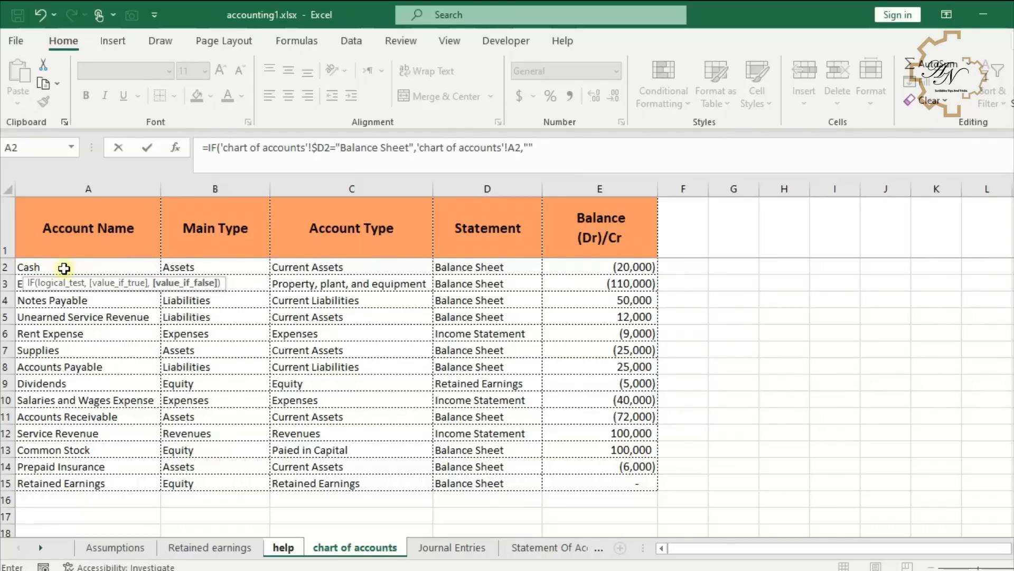
key("Return")
- Fill the formula down column A and across to column E without copying formatting
left_click(64, 269)
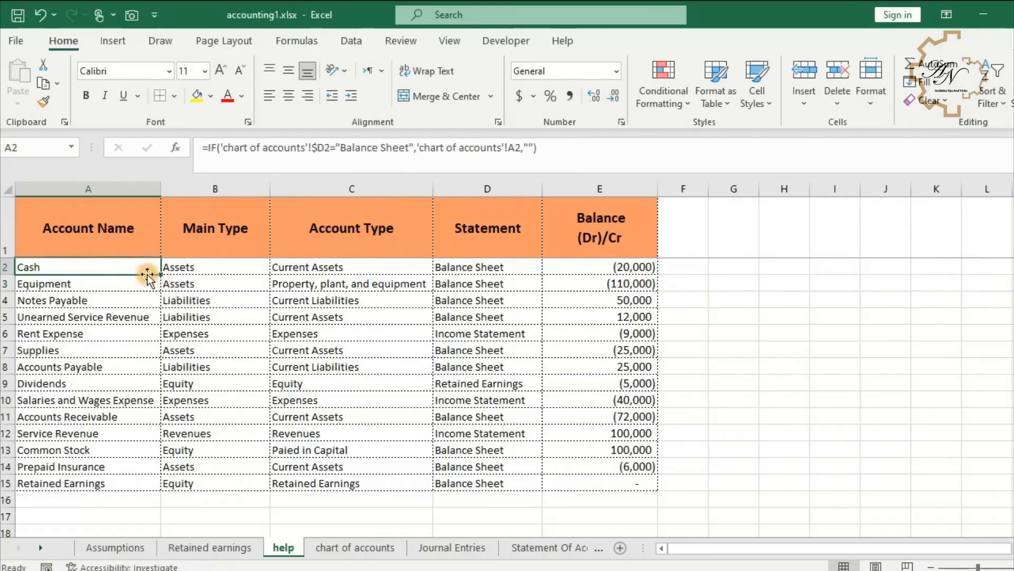
double_click(161, 274)
left_click_drag(161, 491, 159, 519)
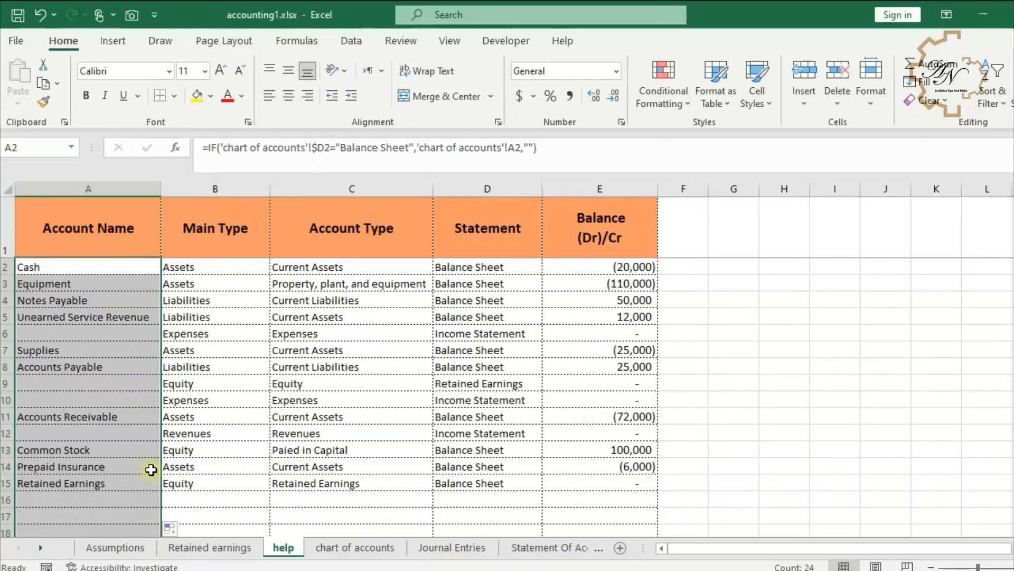
scroll(149, 402, "down", 6)
left_click_drag(161, 360, 655, 354)
left_click(666, 363)
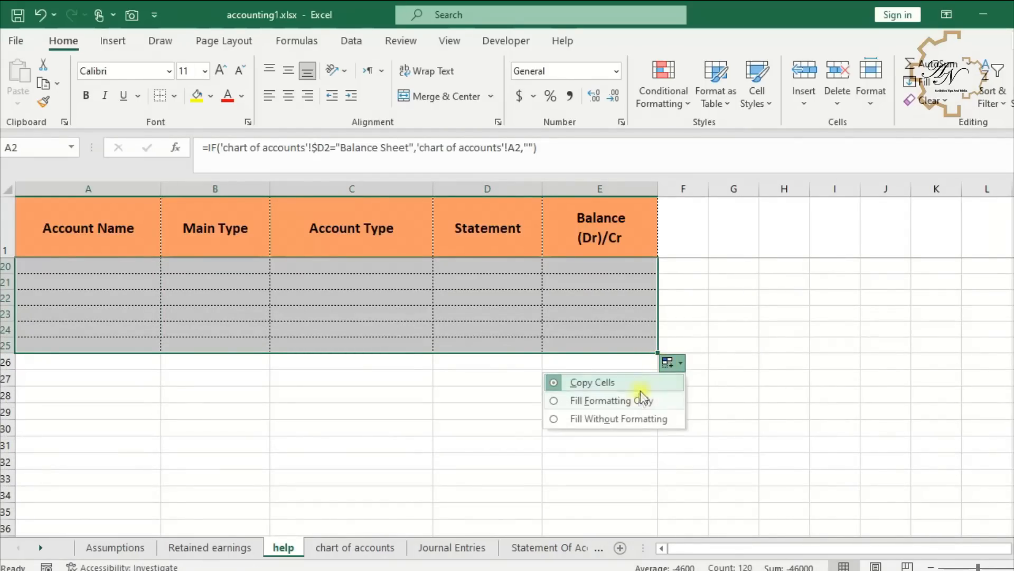
left_click(636, 419)
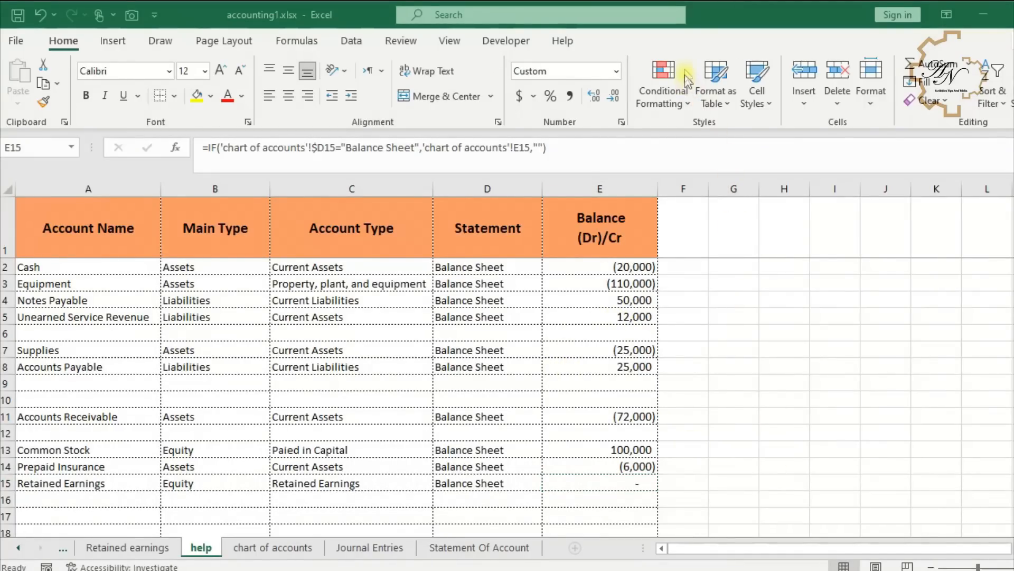
- Review the Retained Earnings Statement and the filtered help sheet
left_click(87, 483)
left_click(148, 550)
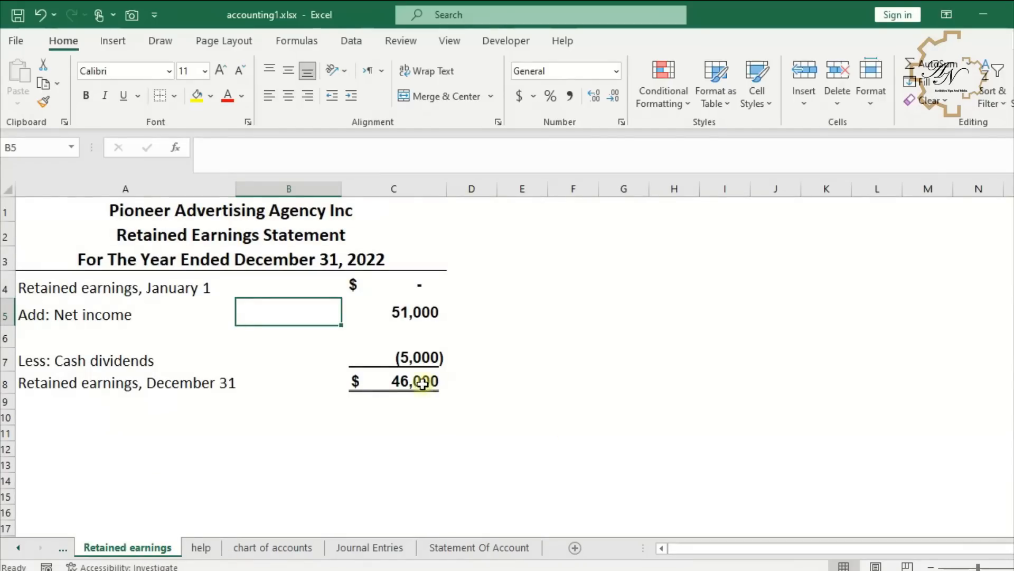
left_click(439, 383)
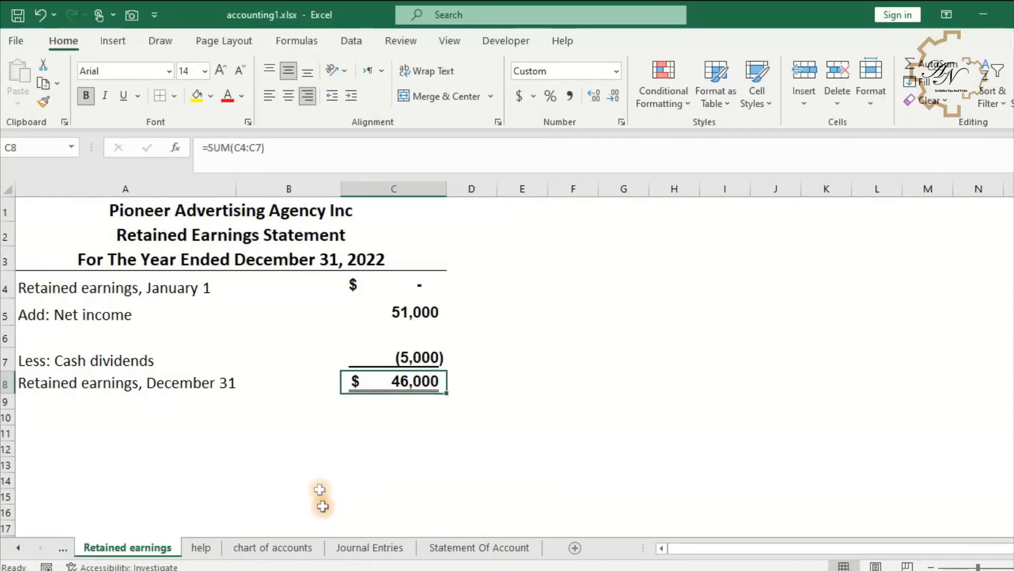
left_click(272, 550)
left_click(202, 548)
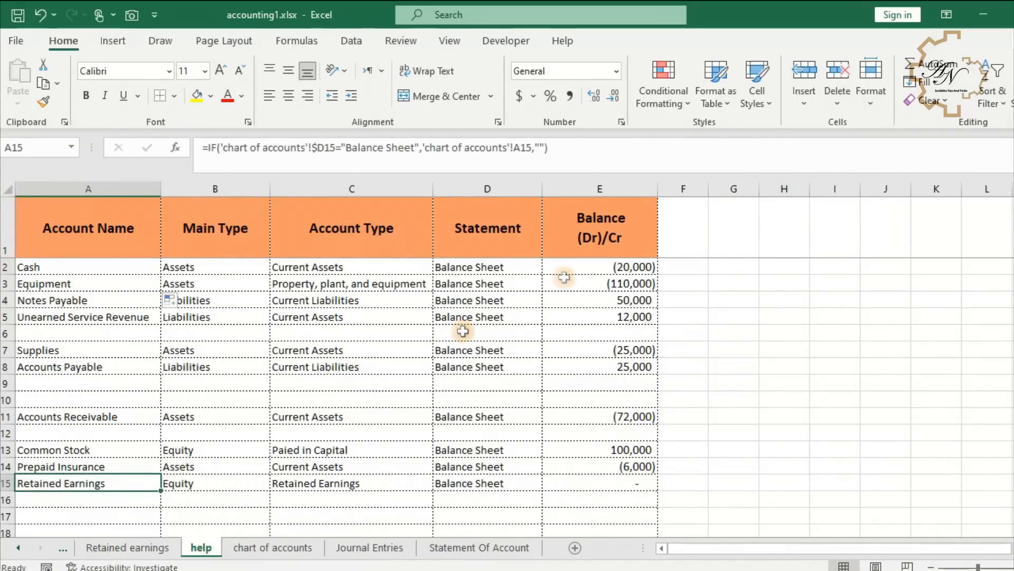
- In help E2, wrap the formula in =IF('chart of accounts'!A2="Retained Earnings",'Retained earnings'!$C$8, …) to pull the year-end retained earnings
left_click(608, 265)
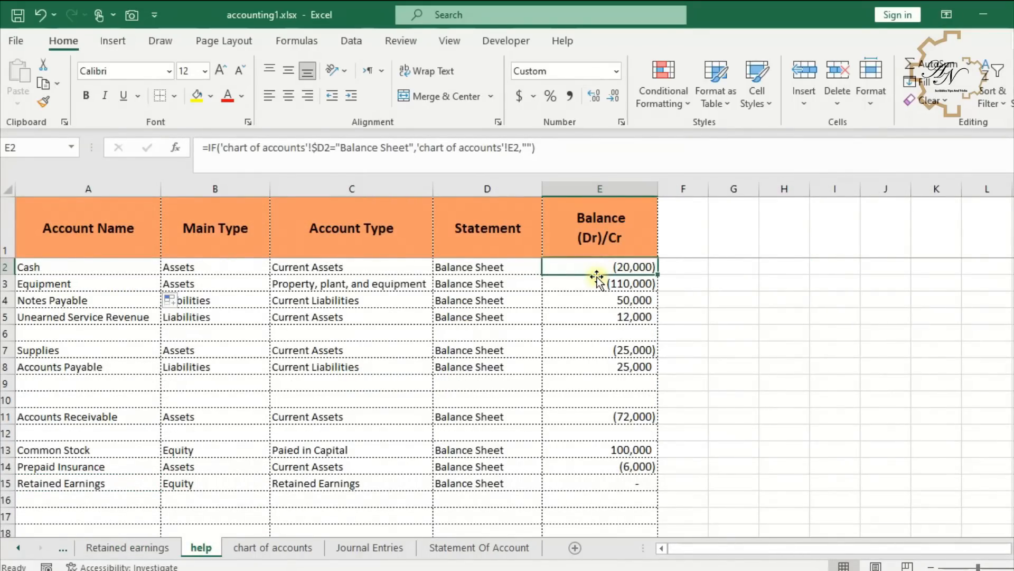
left_click(205, 148)
key("alt+Return")
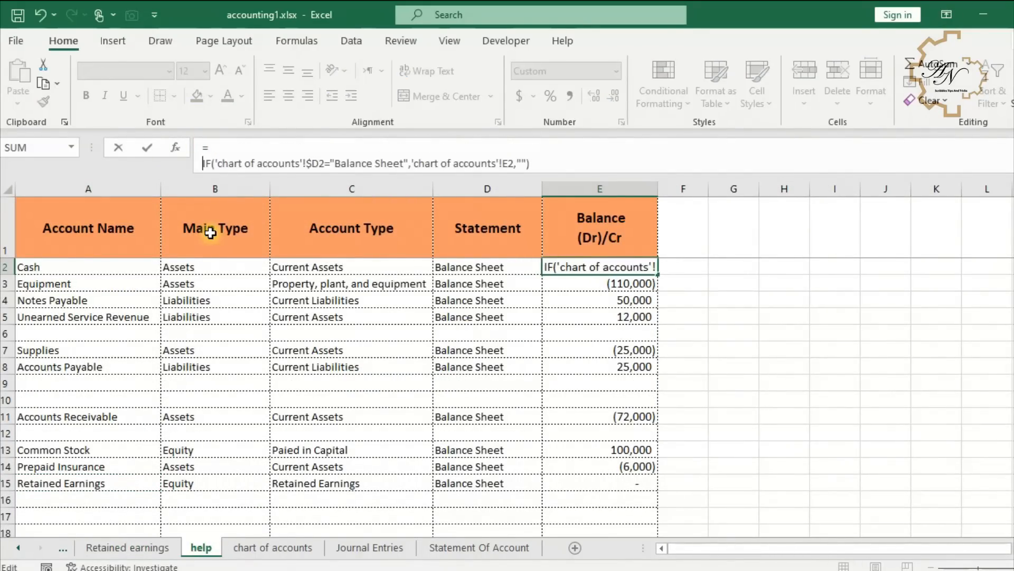
left_click(262, 151)
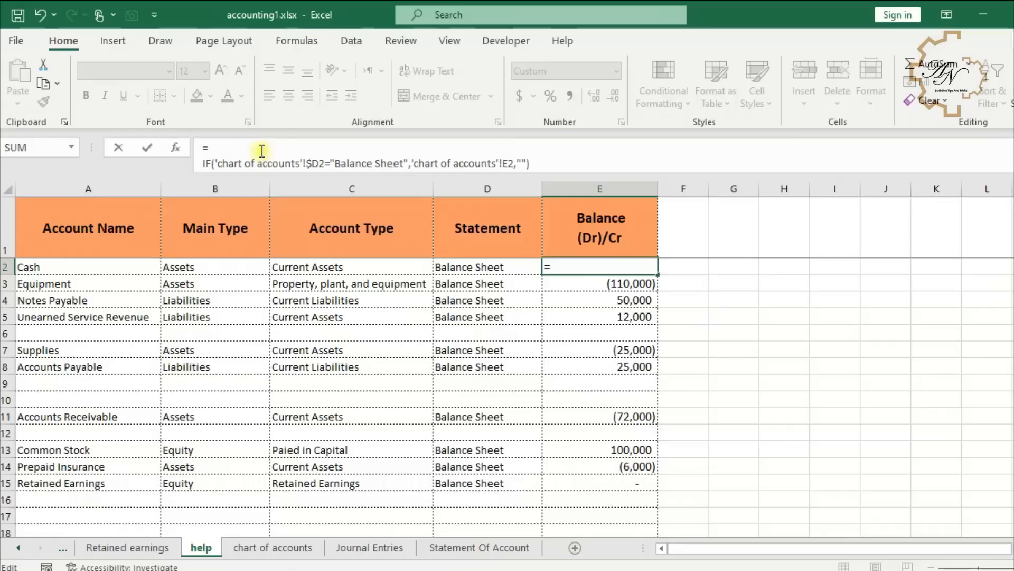
type("if")
double_click(262, 193)
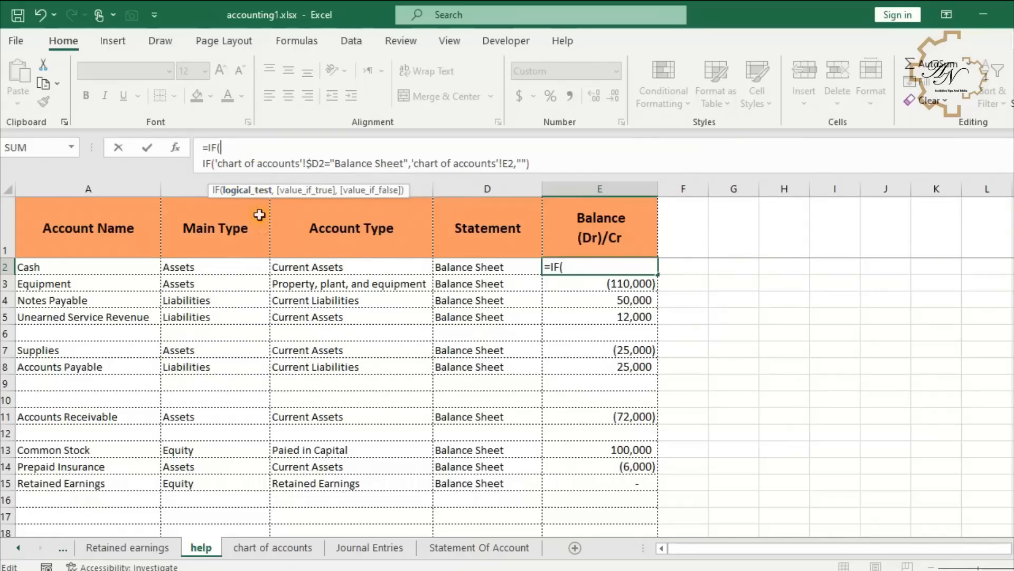
left_click(273, 547)
left_click(108, 274)
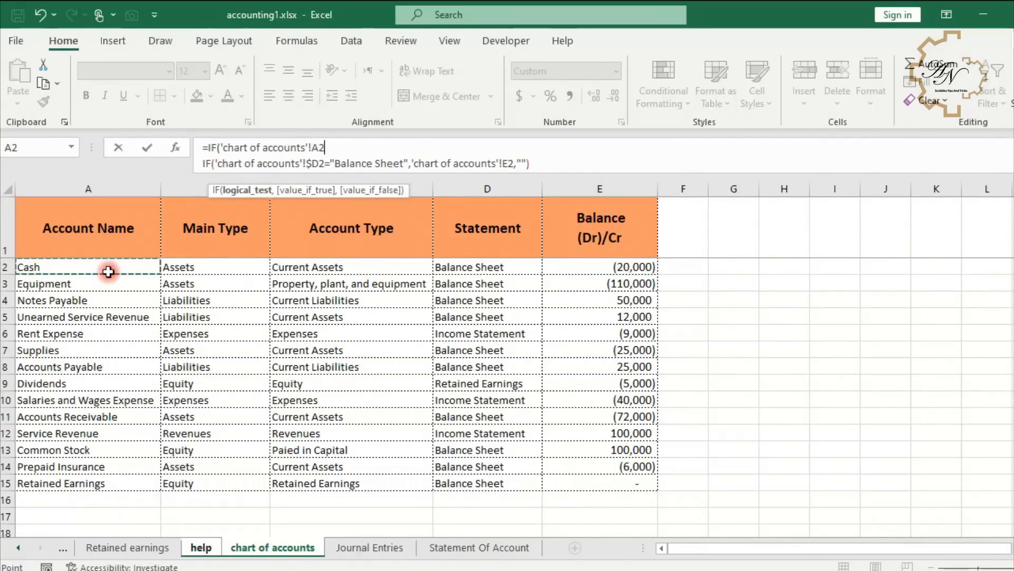
type("=\"Retained Earnings")
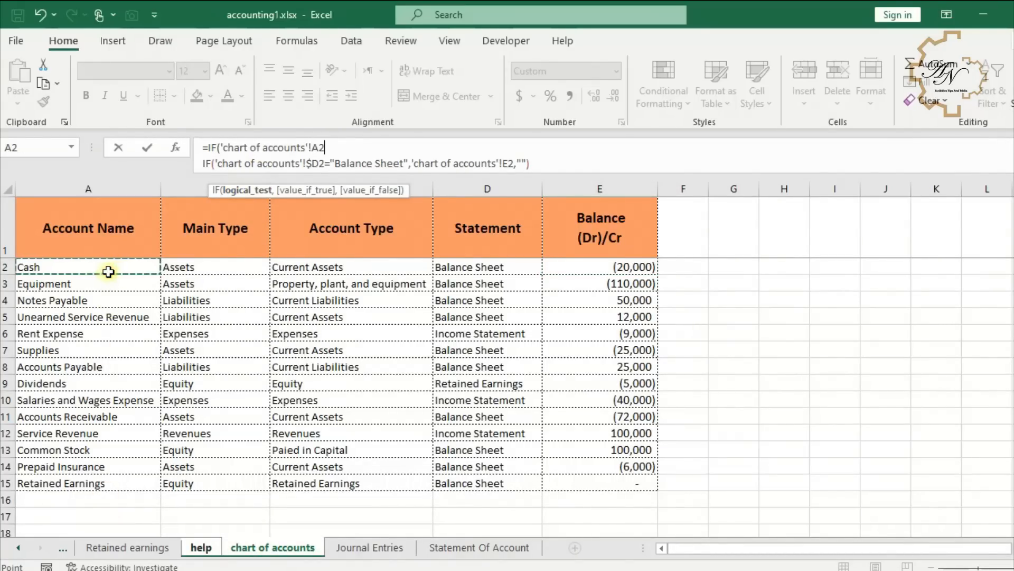
type("\",")
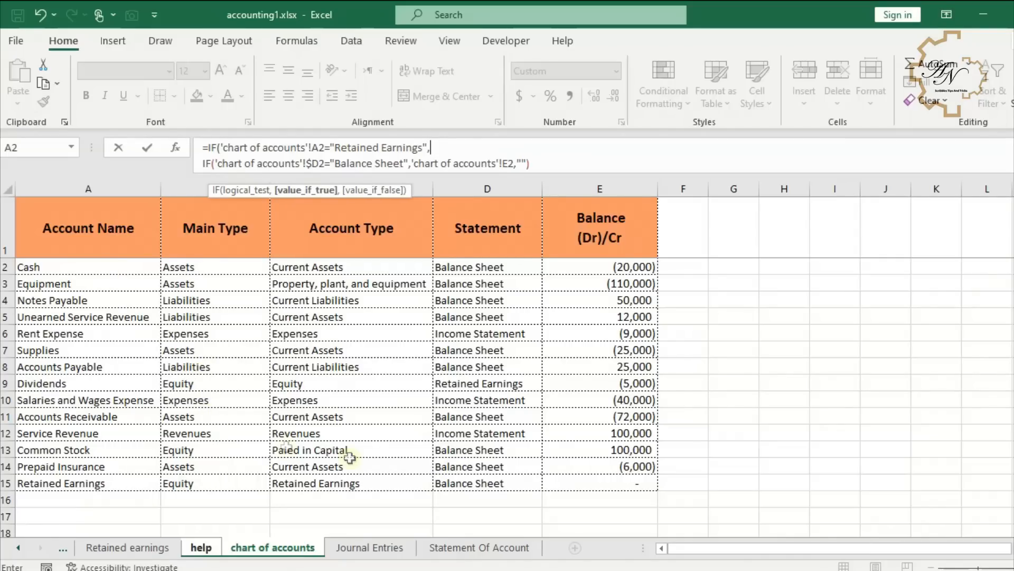
left_click(168, 549)
left_click(374, 382)
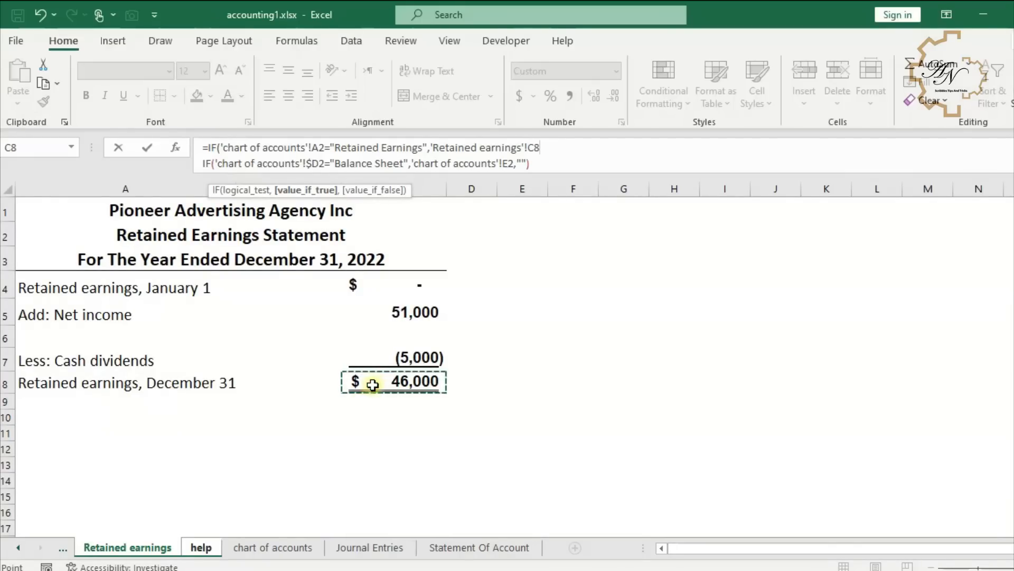
key("F4")
type(",")
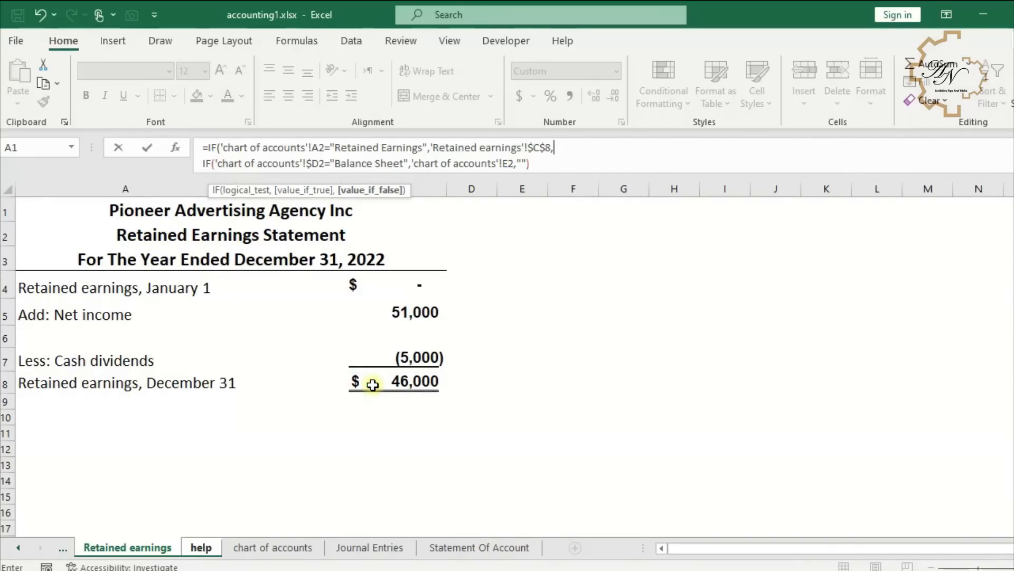
key("Return")
- Fill the updated E2 formula down the Balance column of the help sheet
left_click(520, 370)
left_click(595, 266)
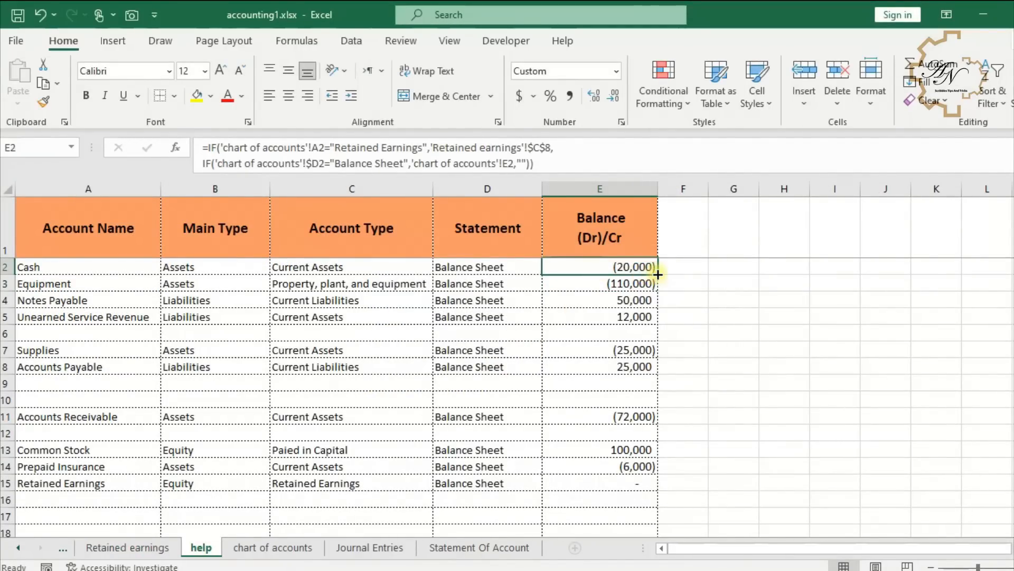
double_click(658, 275)
left_click(598, 479)
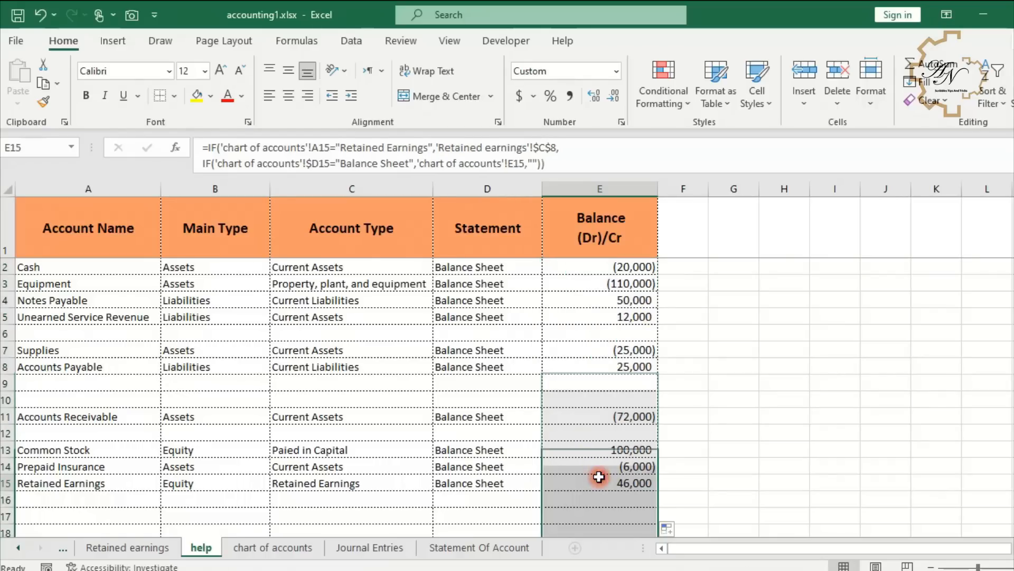
- Rewrite help E2 as =IF(B2="Assets",-(existing formula),(existing formula)) so asset balances change sign, accepting the suggested correction
left_click(165, 548)
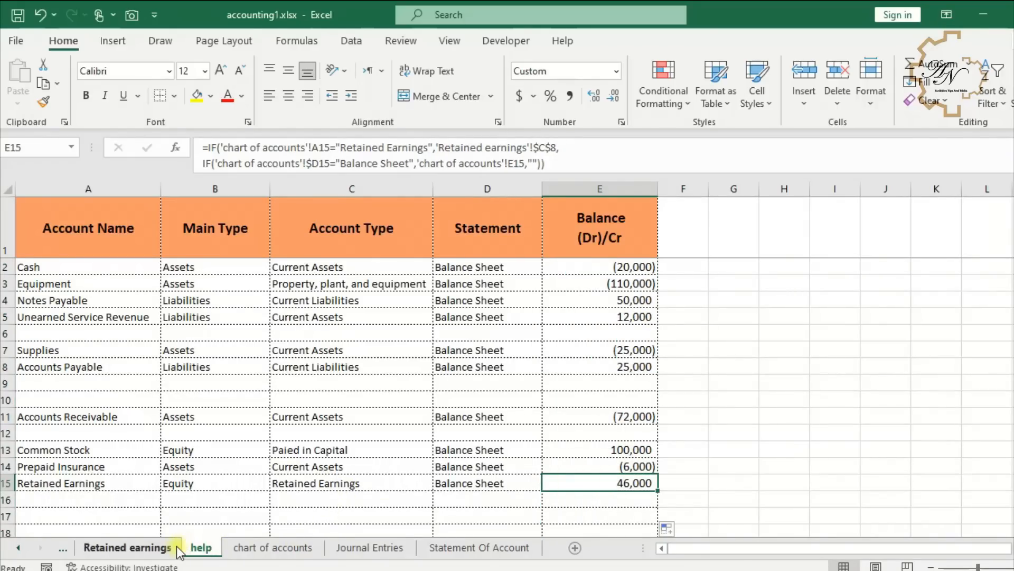
left_click(201, 548)
left_click(455, 449)
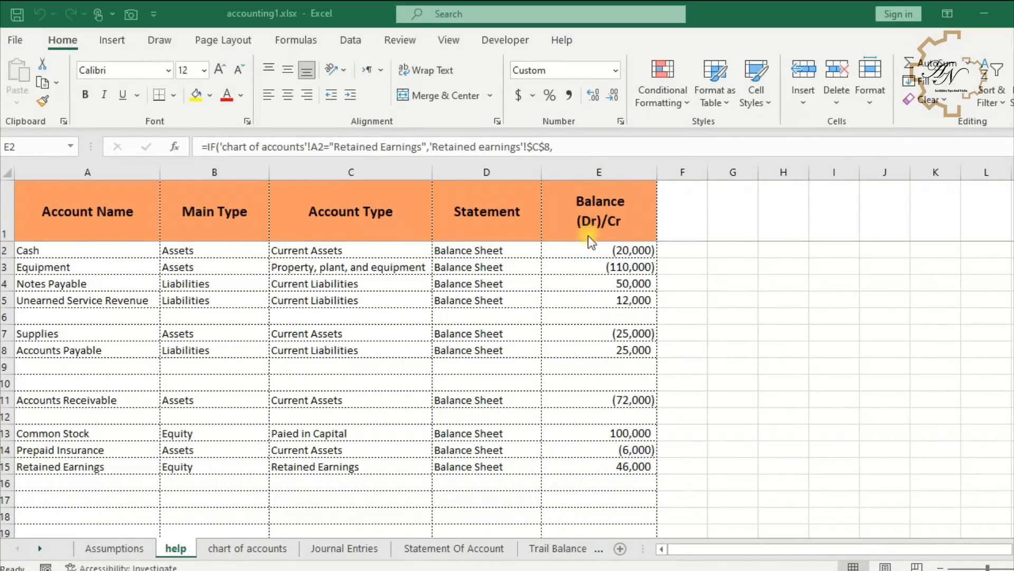
left_click(589, 249)
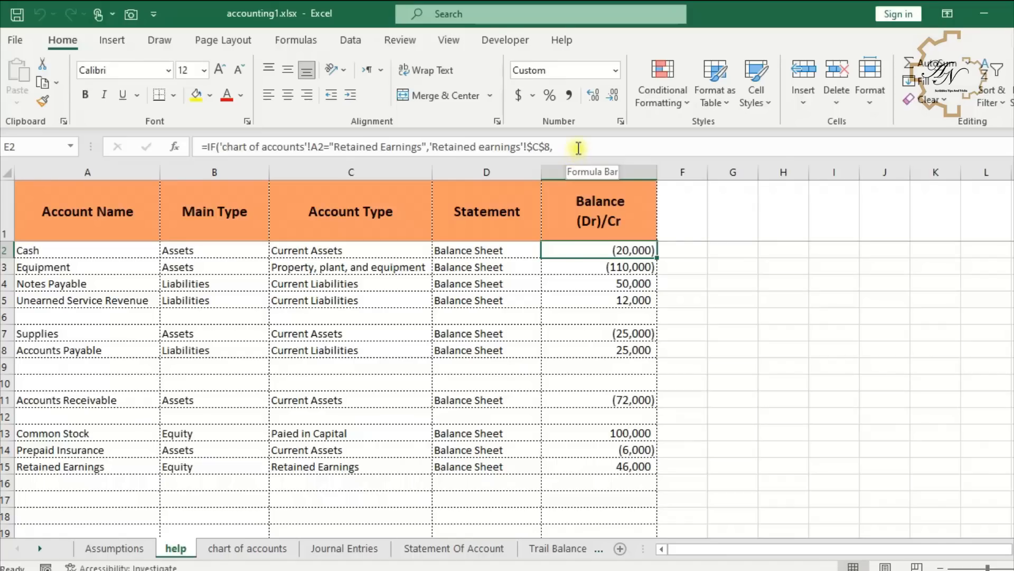
left_click_drag(592, 159, 534, 225)
left_click(208, 147)
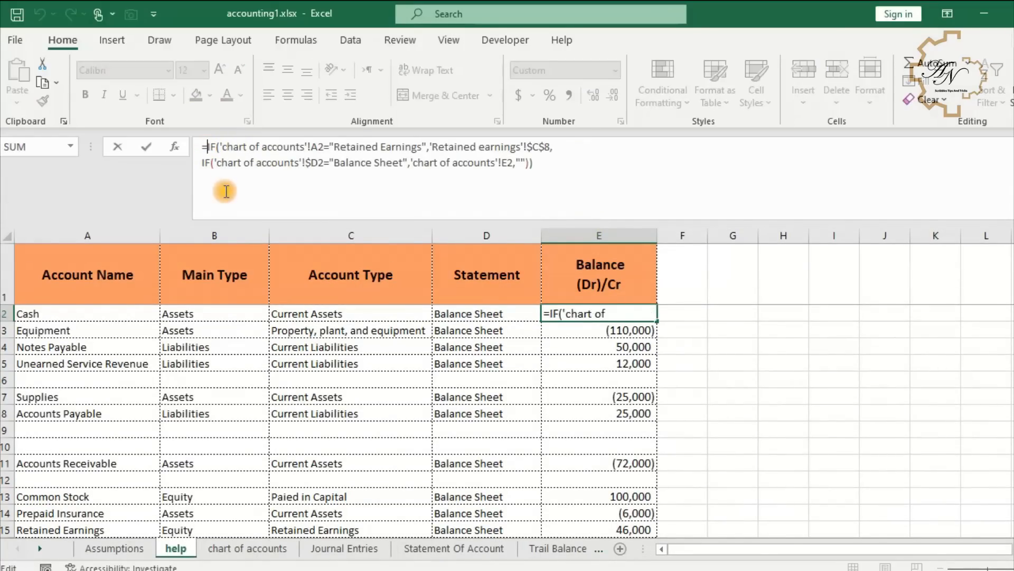
key("alt+Return")
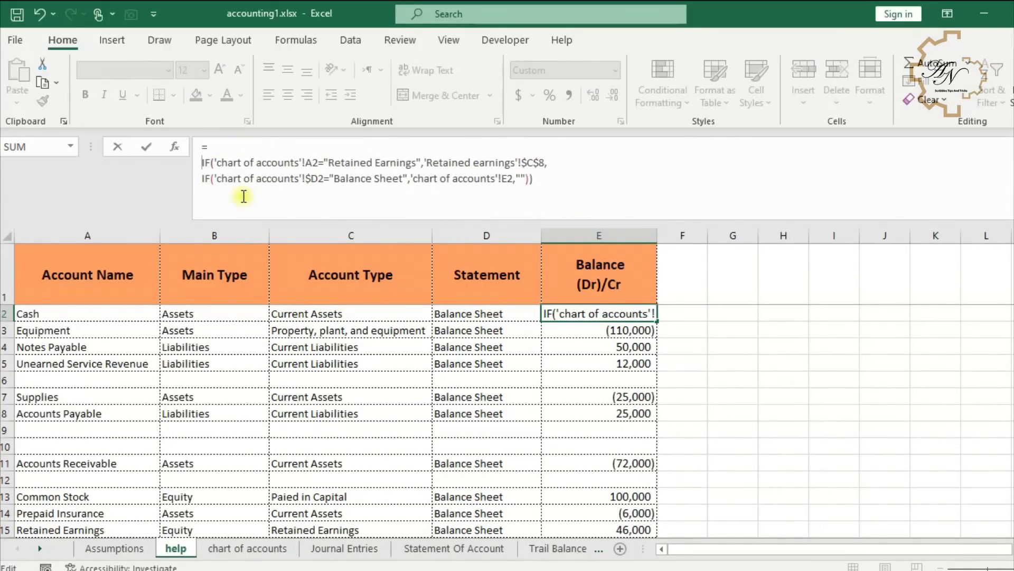
left_click(263, 148)
type("if")
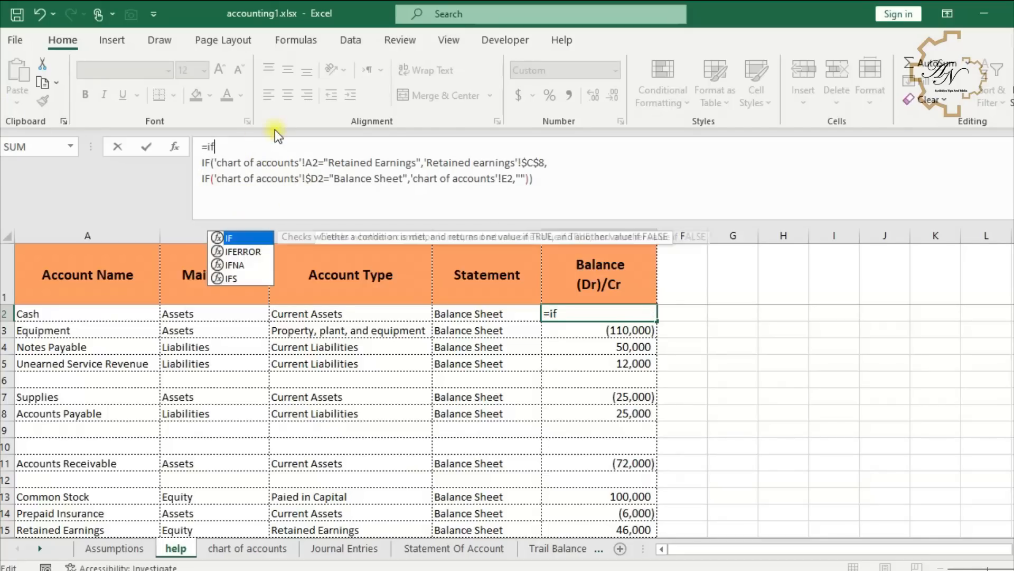
type("(")
left_click(198, 314)
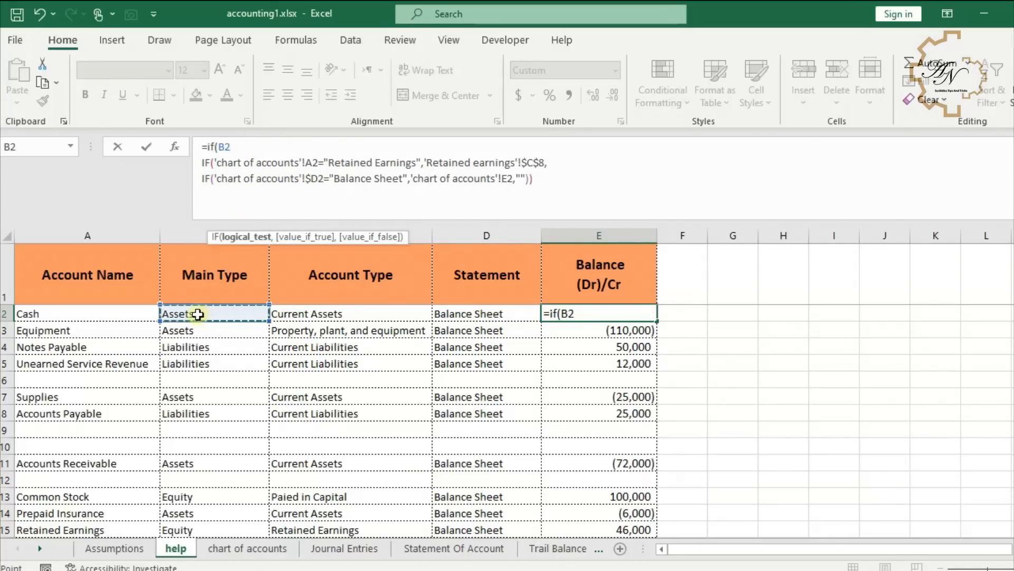
type("=\"Assets\",")
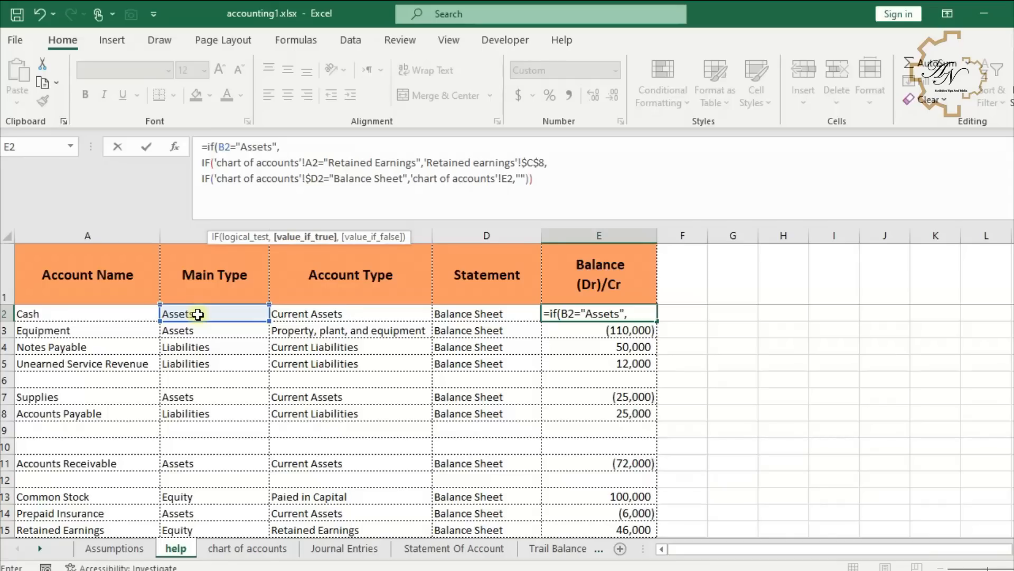
left_click_drag(202, 162, 534, 178)
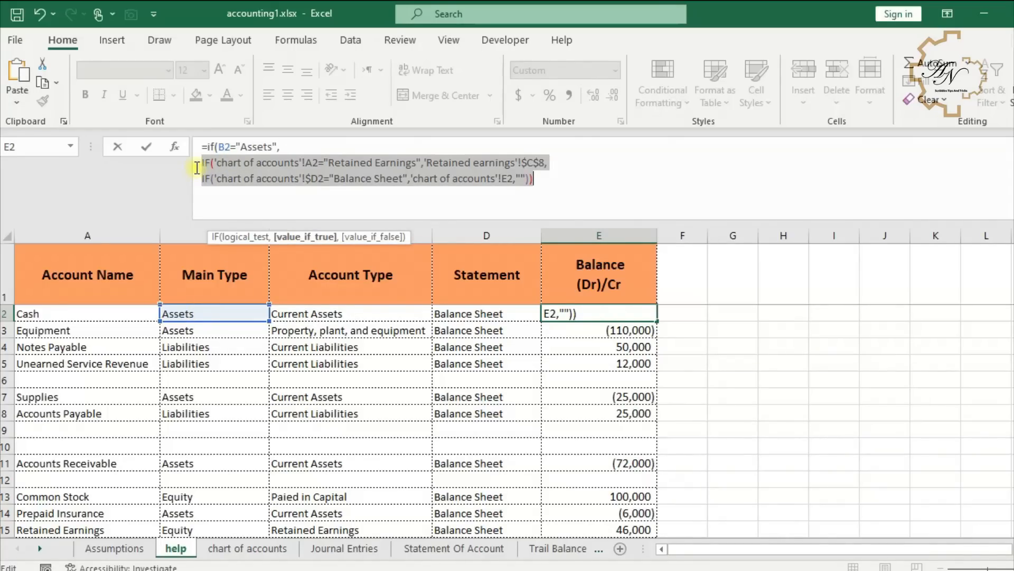
key("ctrl+x")
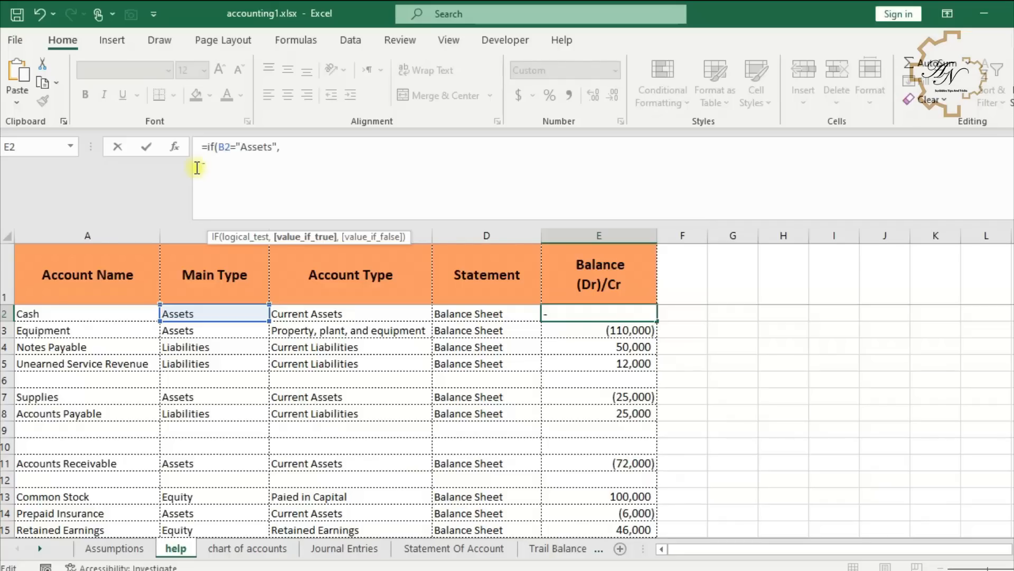
key("ctrl+v")
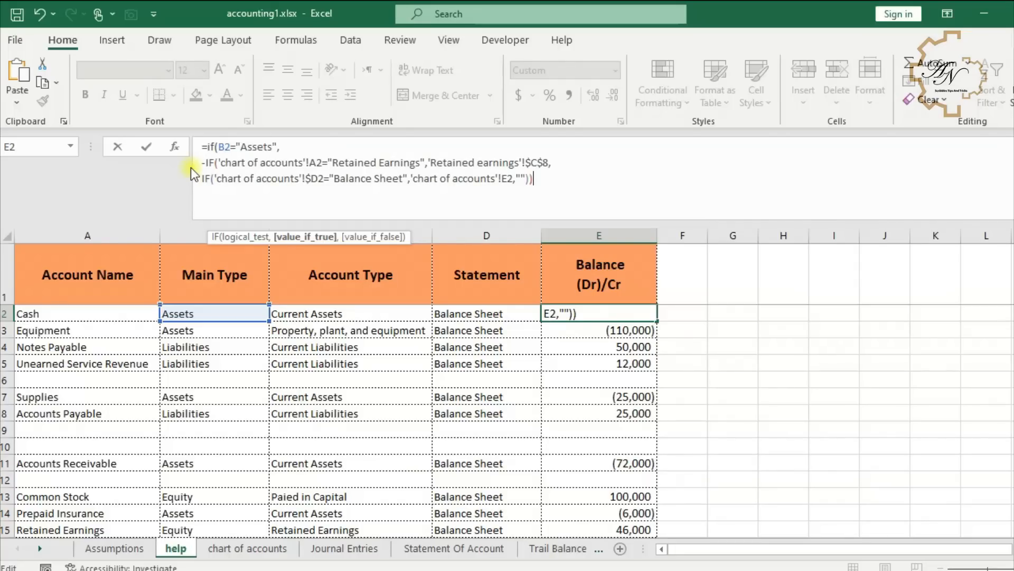
type(",")
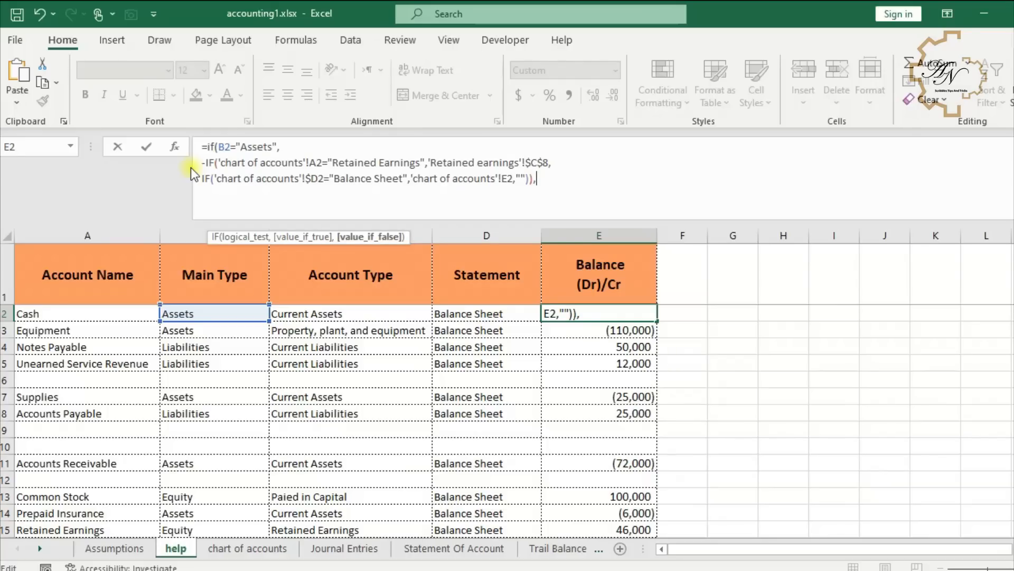
key("ctrl+v")
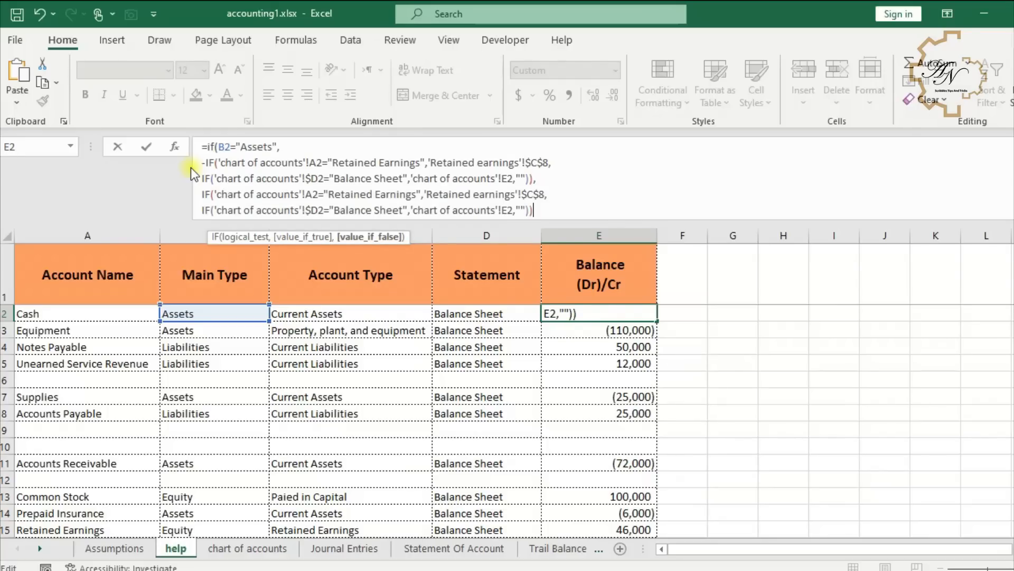
key("Return")
key("Return")
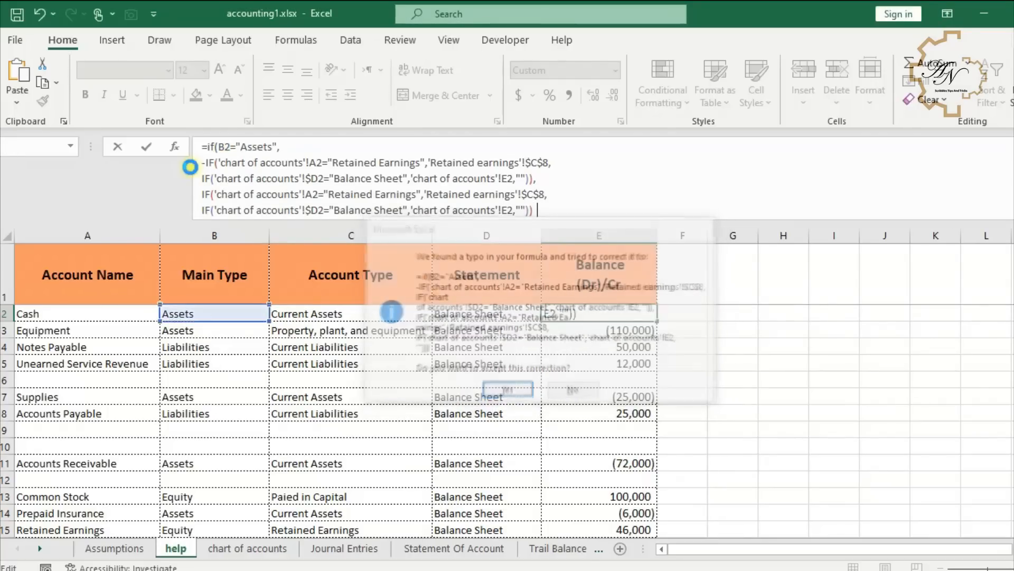
- Fill the new E2 formula down the Balance column
left_click(626, 313)
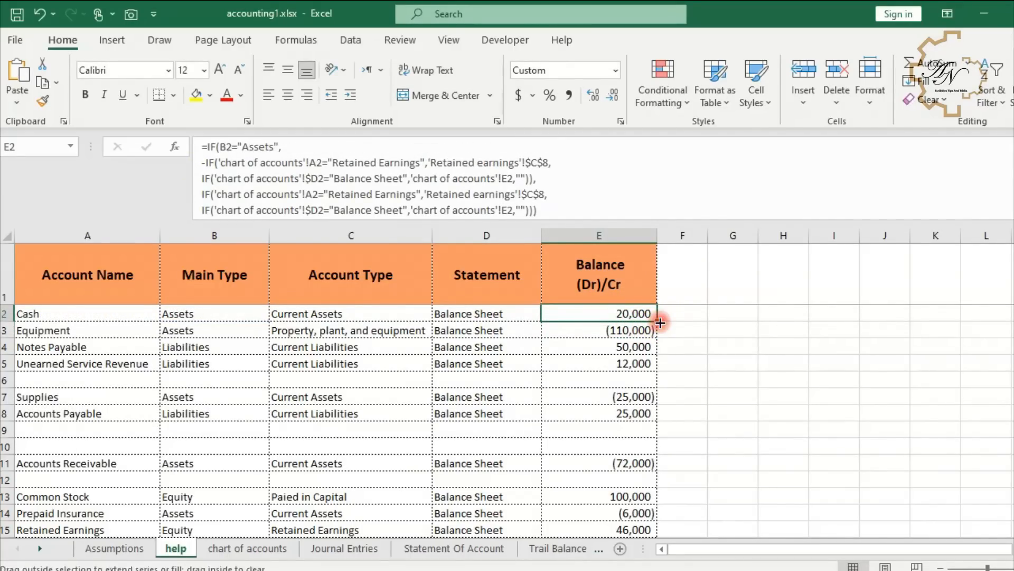
double_click(657, 321)
scroll(606, 358, "down", 4)
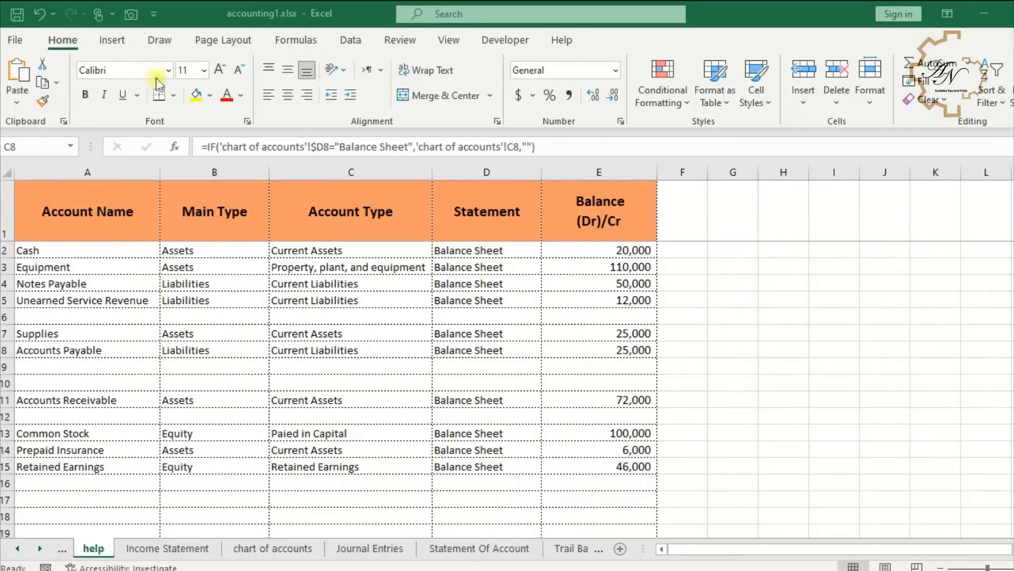
- Insert a PivotTable from the help range A1:E100 on a new worksheet
left_click(117, 45)
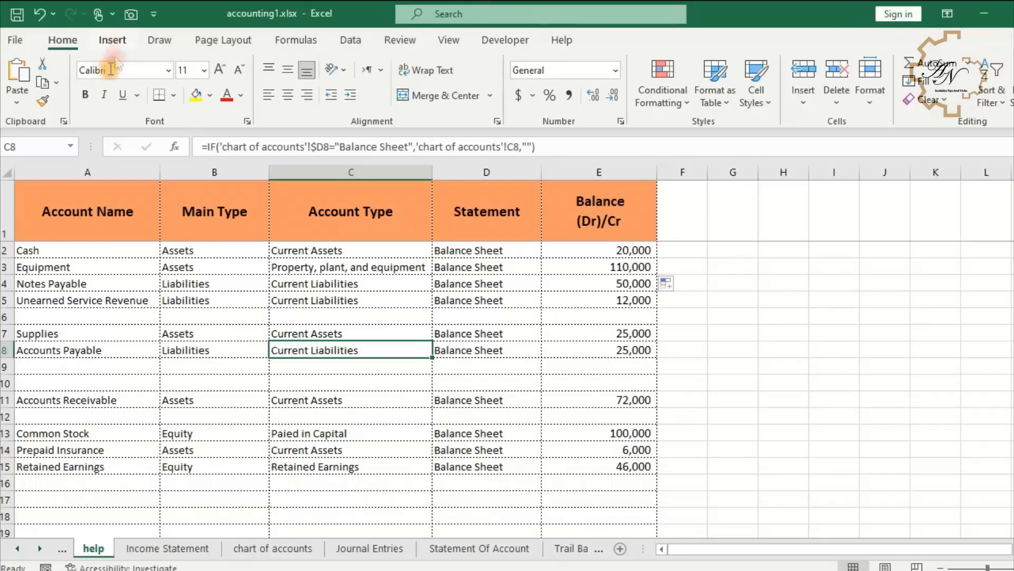
left_click(111, 40)
left_click(31, 86)
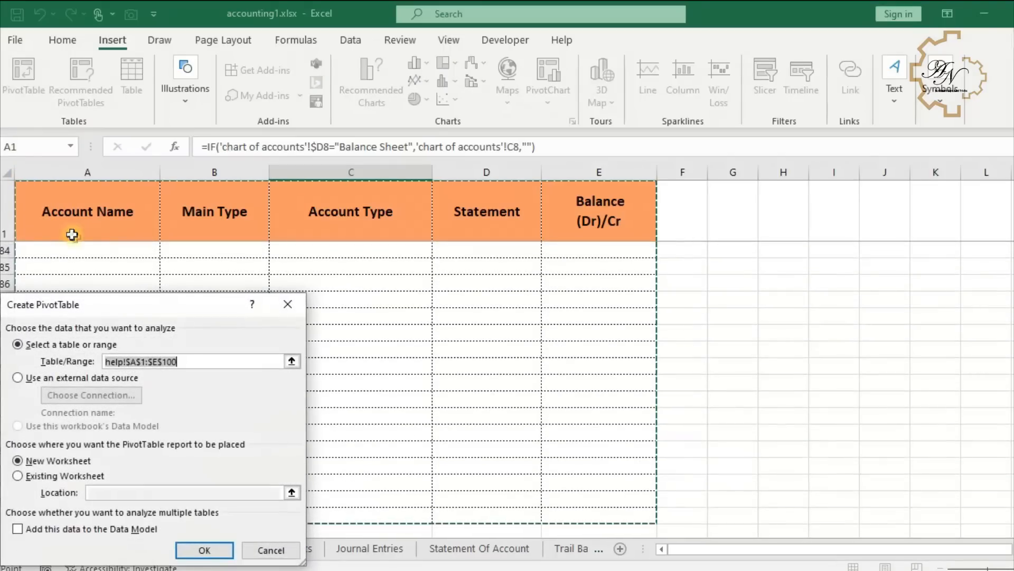
left_click(216, 550)
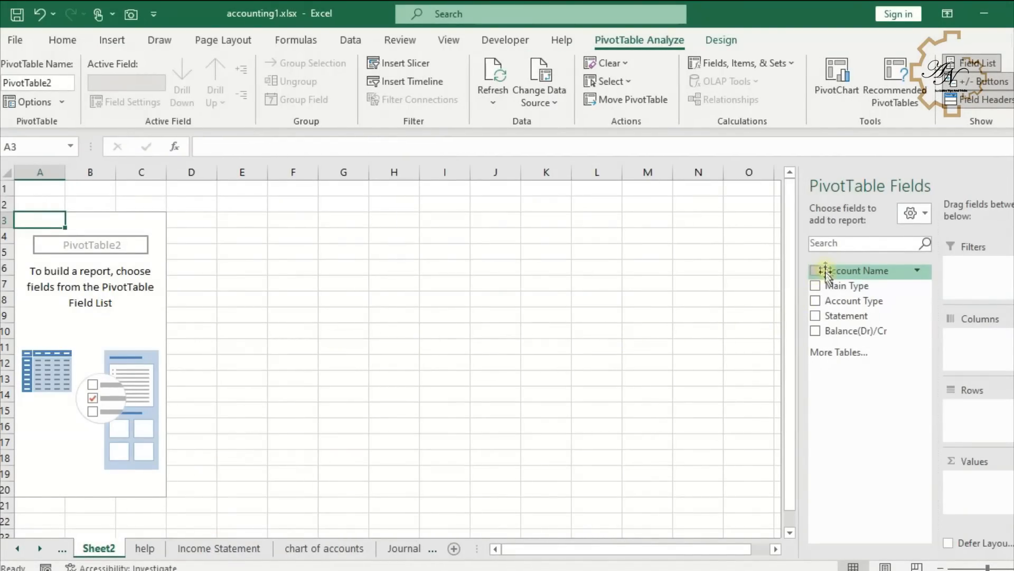
- Add Main Type, Account Type and Account Name as pivot rows and Balance(Dr)/Cr as the value field
left_click(816, 286)
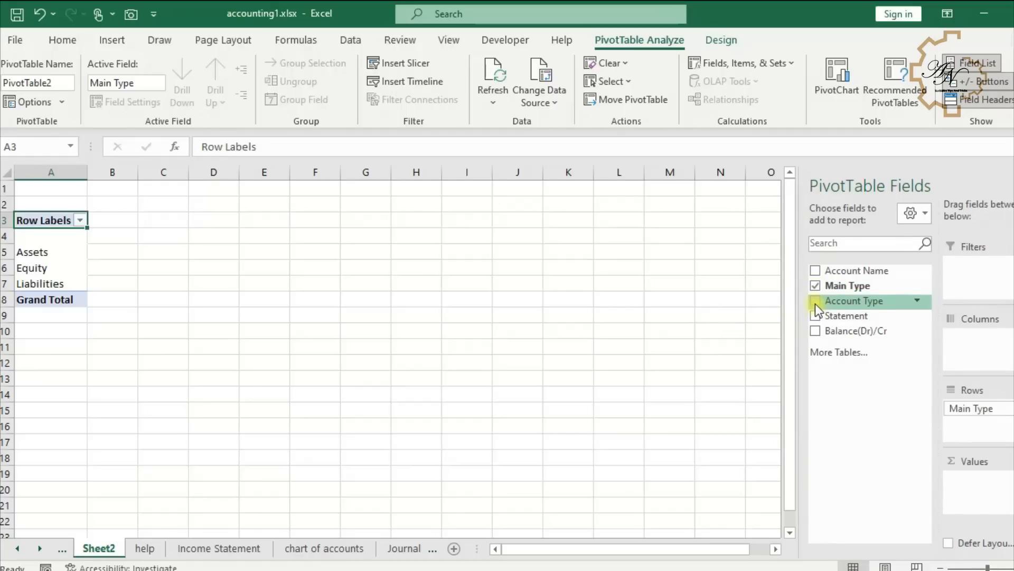
left_click(816, 301)
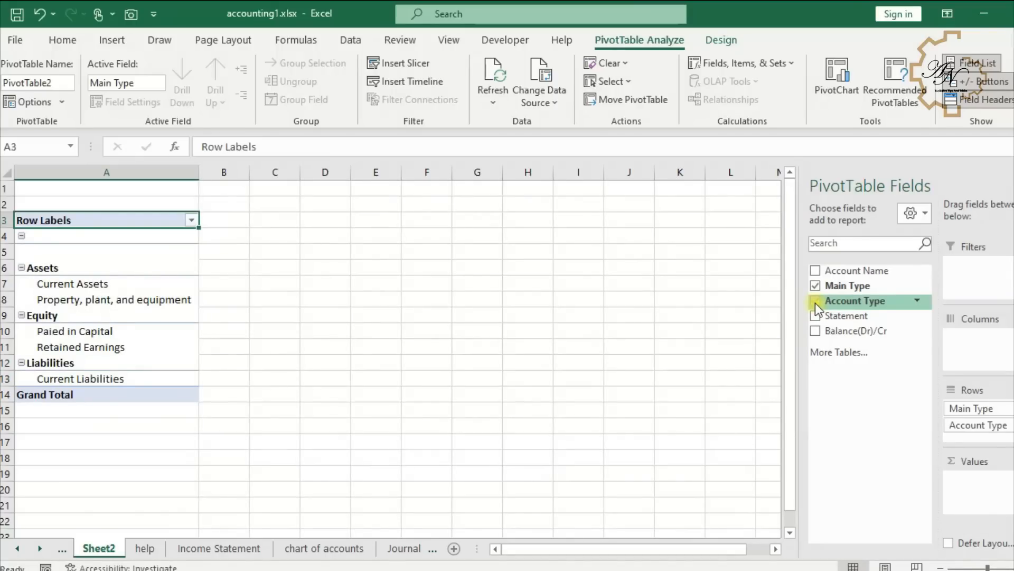
left_click(815, 271)
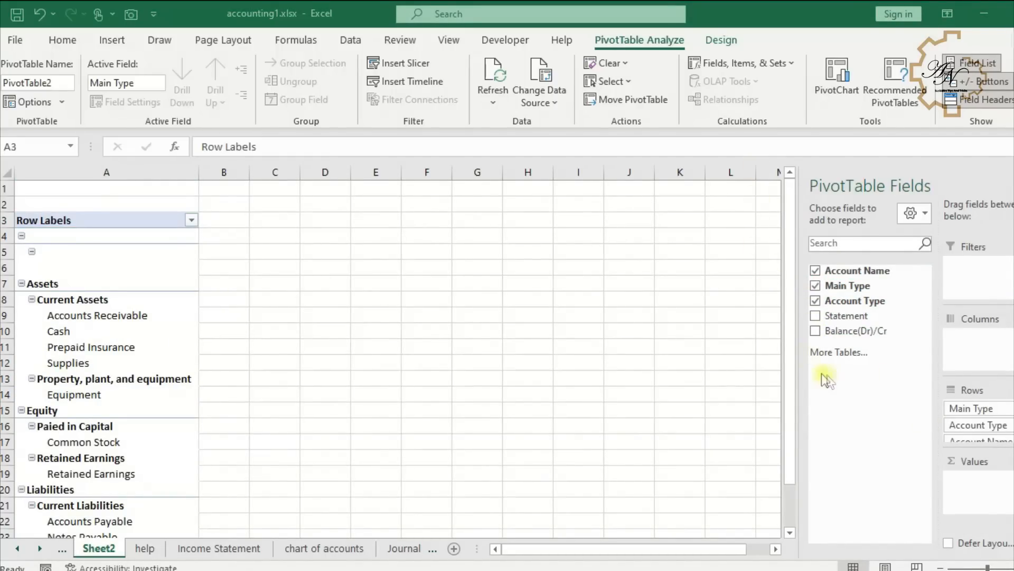
left_click_drag(844, 338, 991, 497)
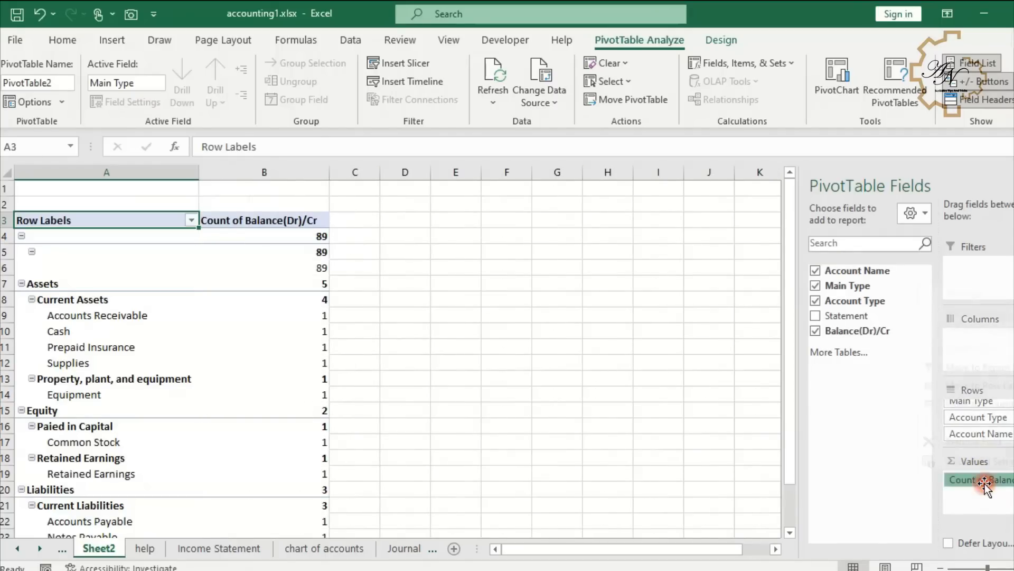
- Change the balance value field to summarize by Sum
left_click(982, 481)
left_click(978, 462)
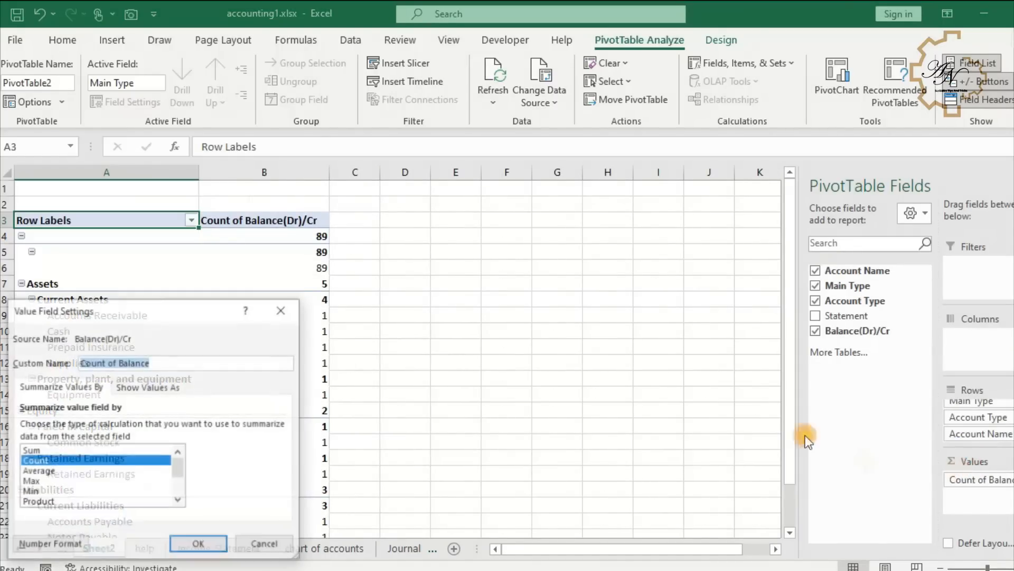
left_click(47, 450)
left_click(181, 542)
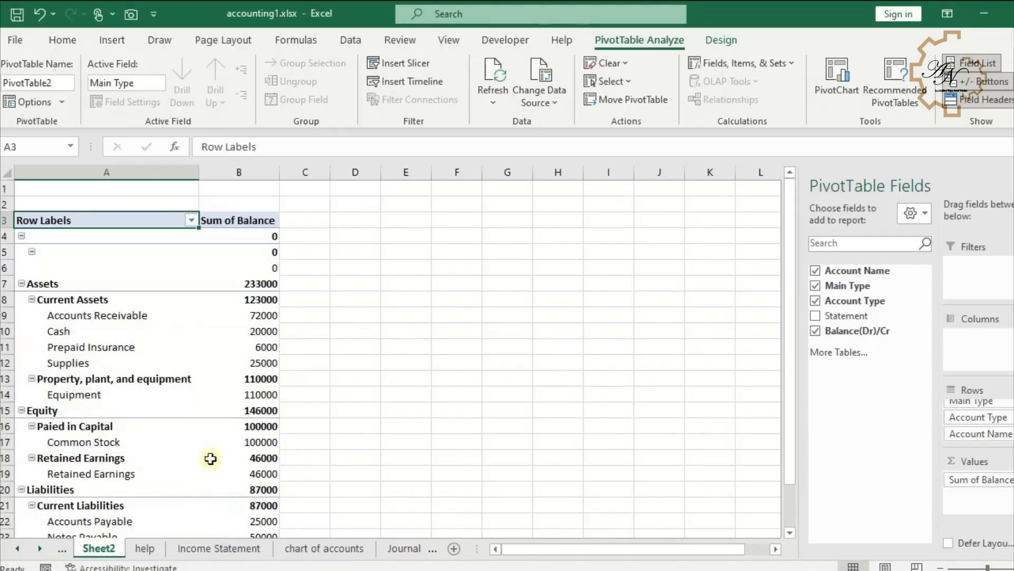
- Collapse the blank top item in the balance sheet pivot table
left_click(24, 234)
left_click(92, 218)
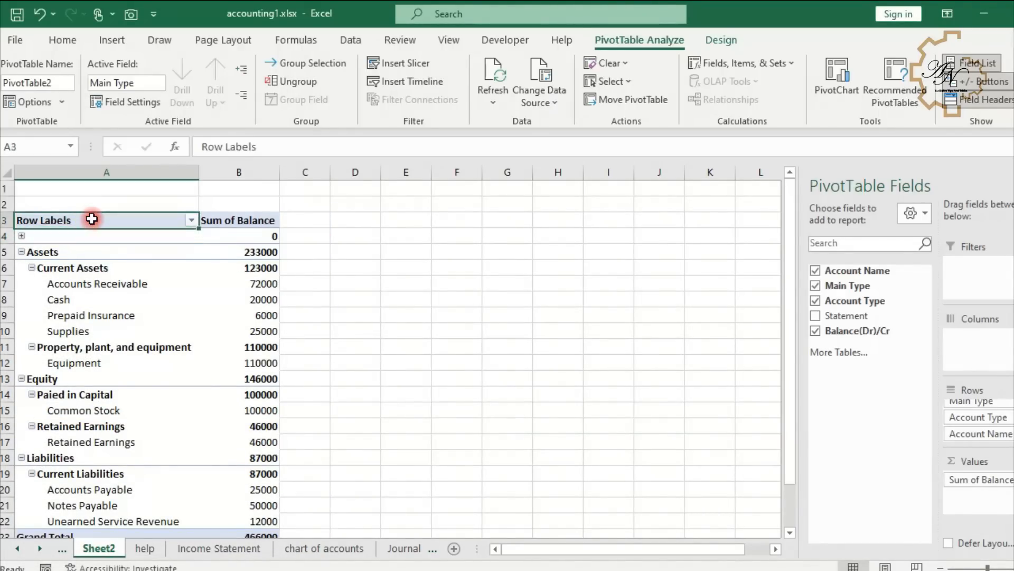
- Move the Liabilities group above the Equity group in the pivot rows
left_click_drag(322, 147, 1, 134)
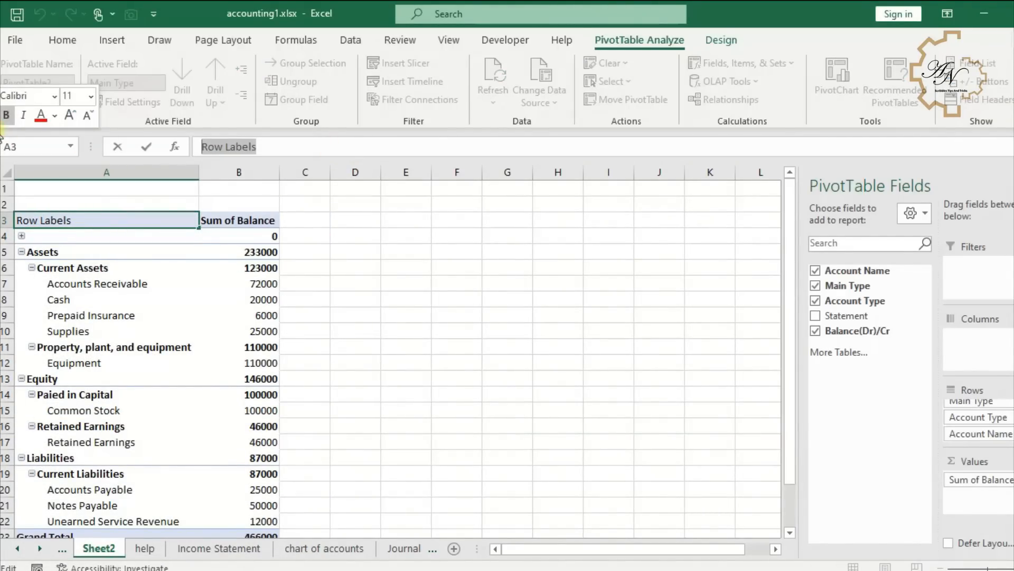
key("Escape")
scroll(80, 372, "down", 2)
left_click(81, 374)
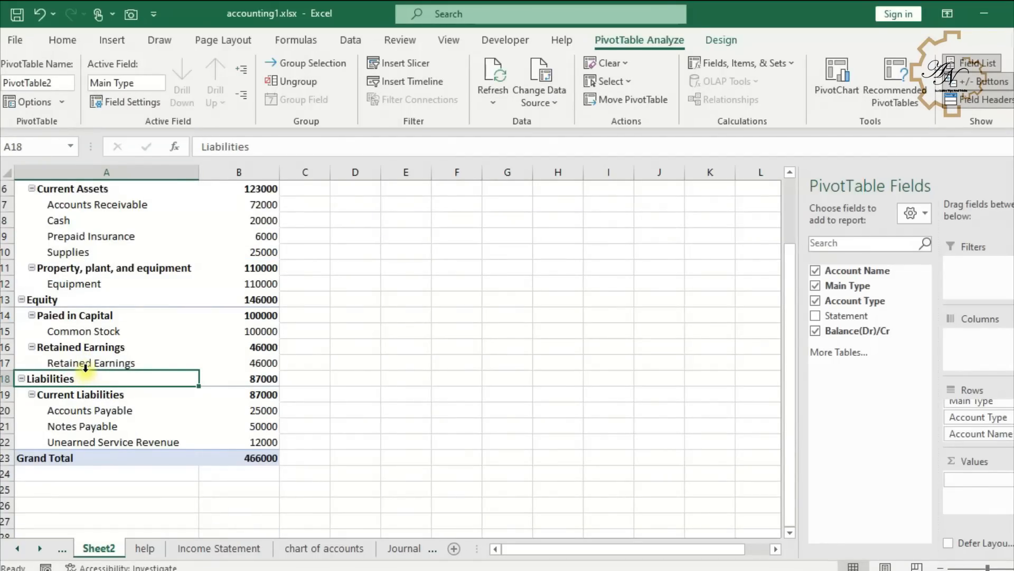
left_click_drag(85, 372, 91, 330)
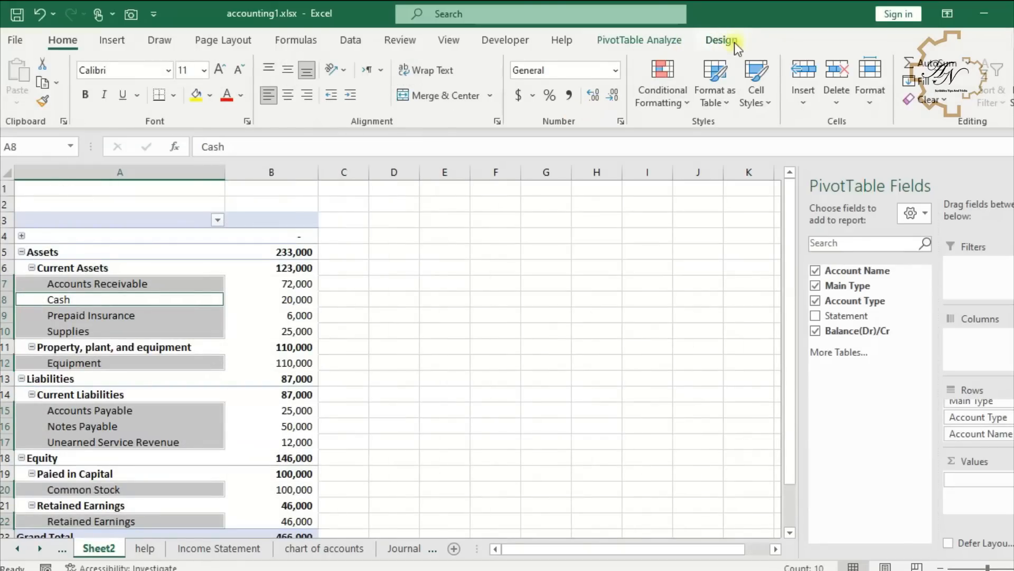
- Show all subtotals at the bottom of each group in the pivot table
left_click(720, 40)
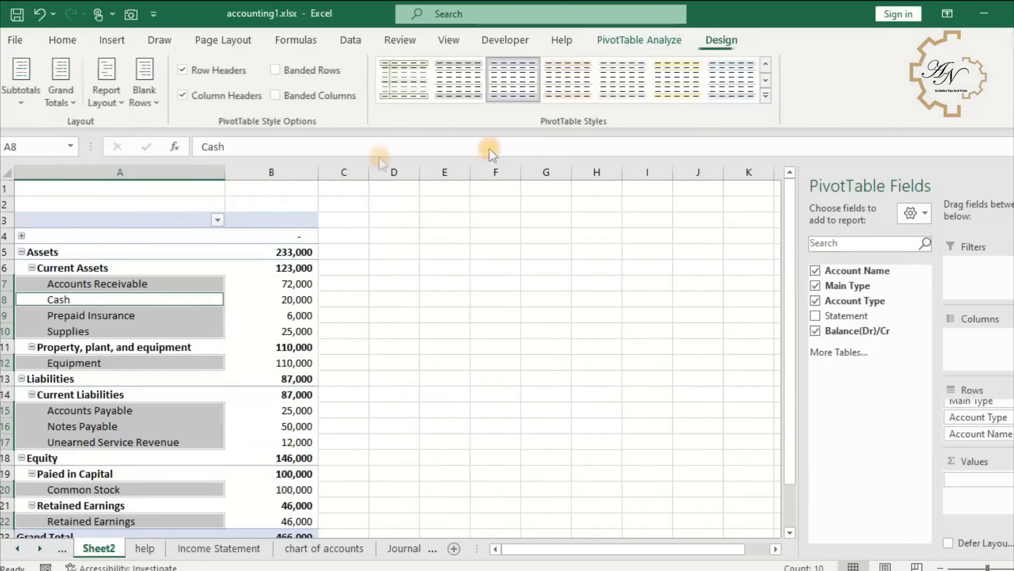
left_click(36, 102)
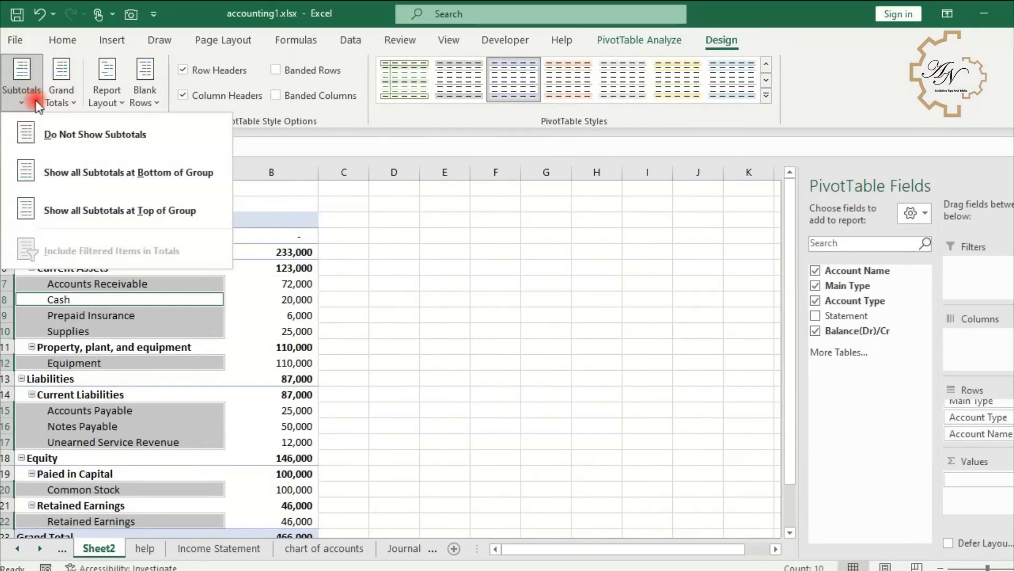
left_click(69, 179)
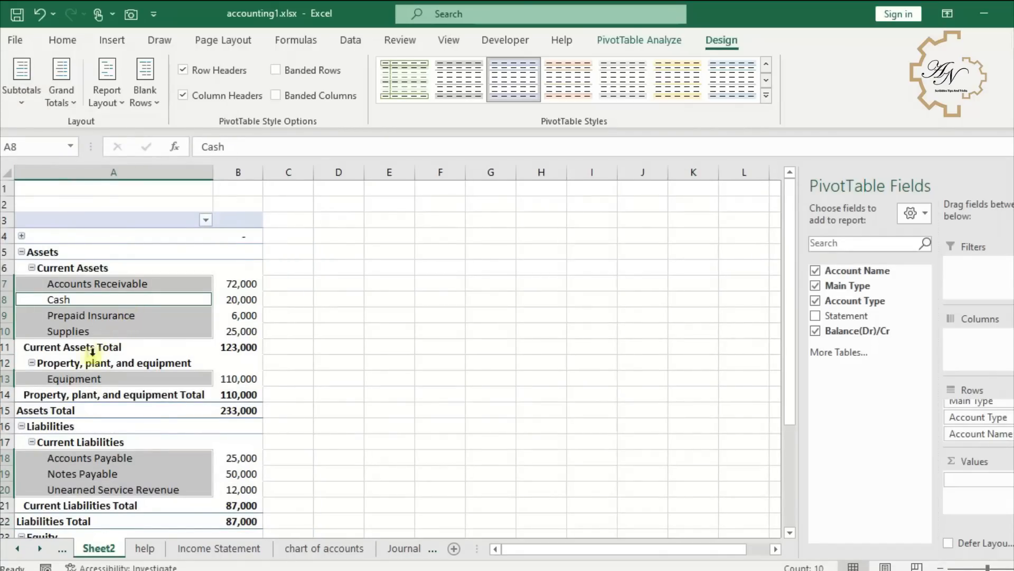
- Rename the Current Assets subtotal label to Total Current Assets
left_click(80, 352)
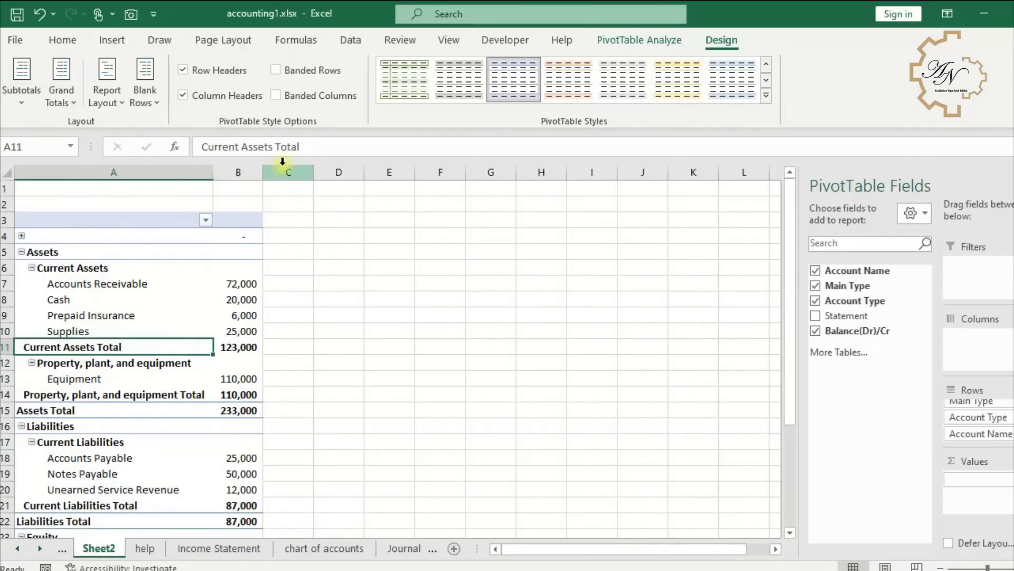
triple_click(288, 146)
left_click(288, 146)
key("BackSpace")
key("BackSpace")
key("BackSpace")
key("BackSpace")
key("BackSpace")
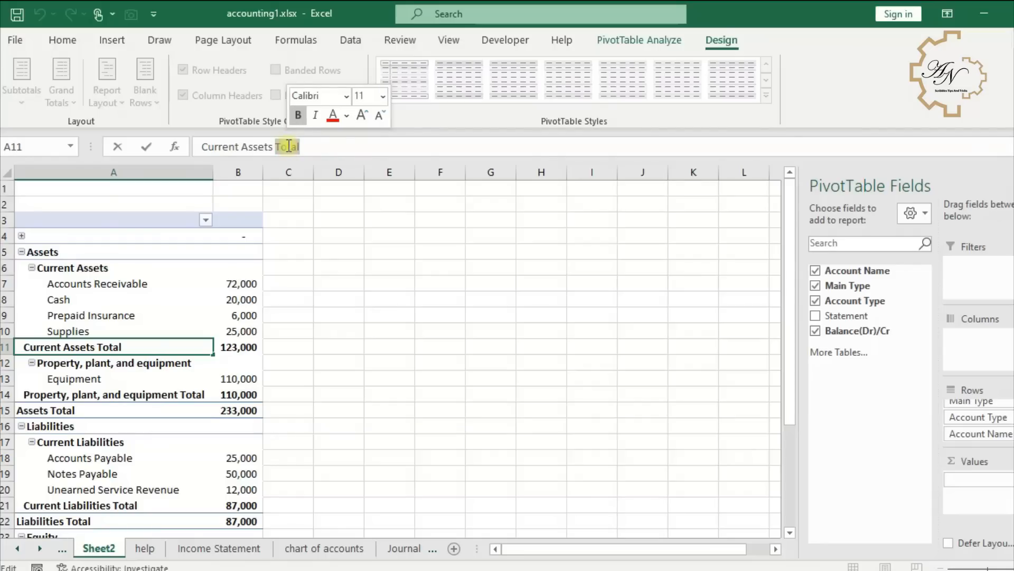
left_click(205, 147)
type("Total")
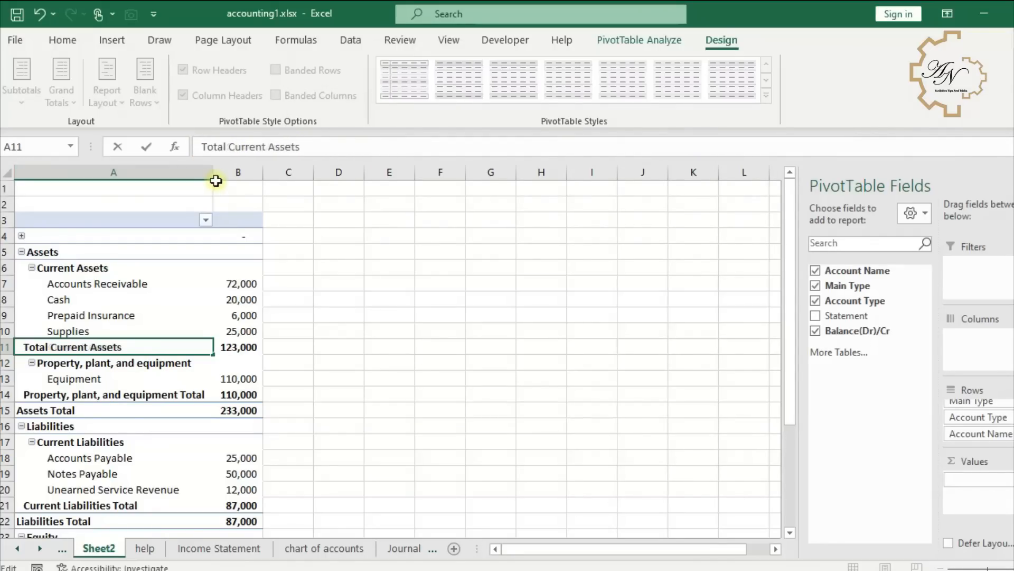
key("Return")
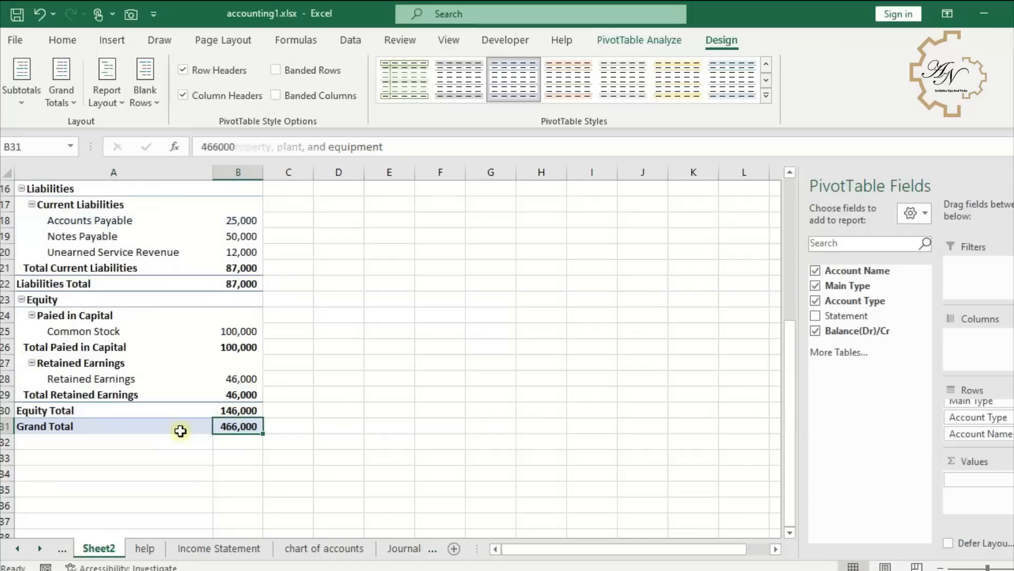
- Turn off grand totals for both rows and columns in the pivot table
left_click(180, 431)
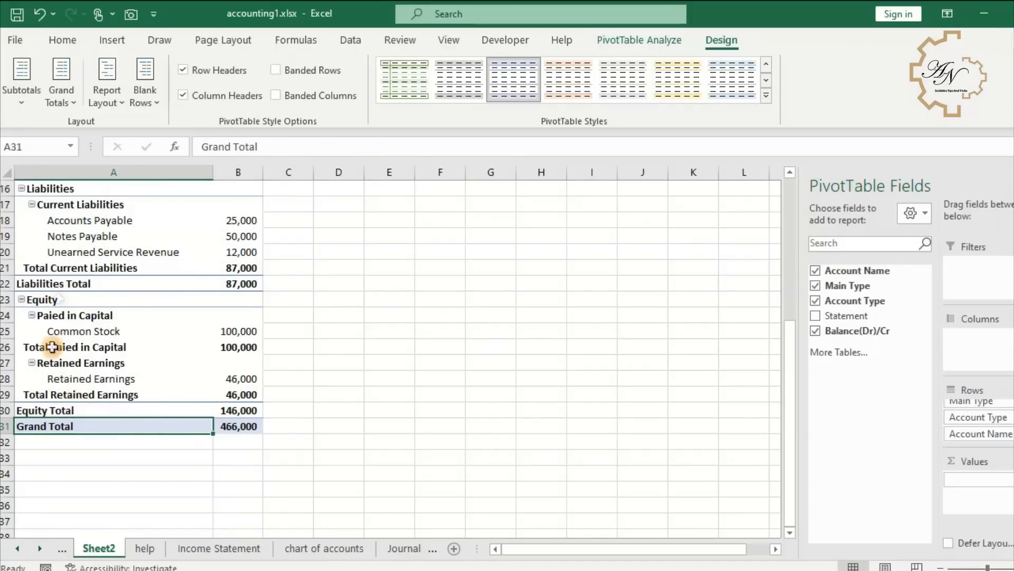
left_click(64, 103)
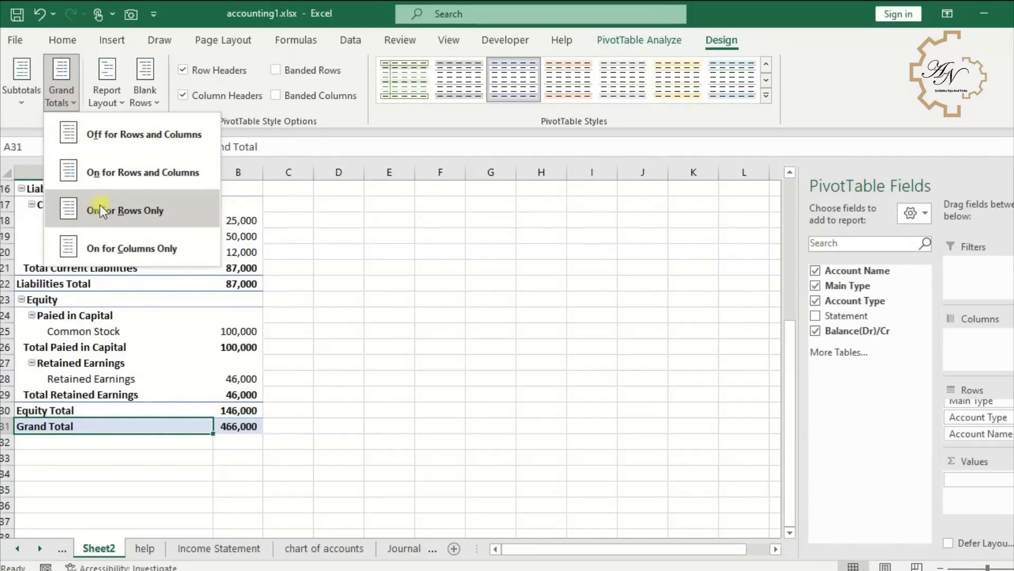
left_click(119, 139)
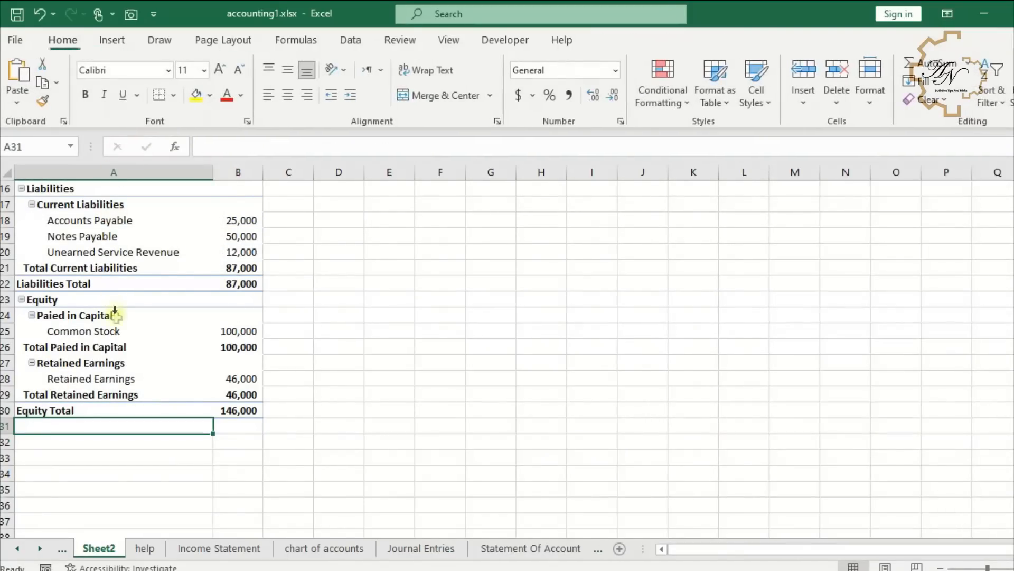
- Insert a calculated Main Type item named Total Liabilities and Equity with the formula =Liabilities+ Equity
scroll(153, 303, "up", 1)
left_click(150, 309)
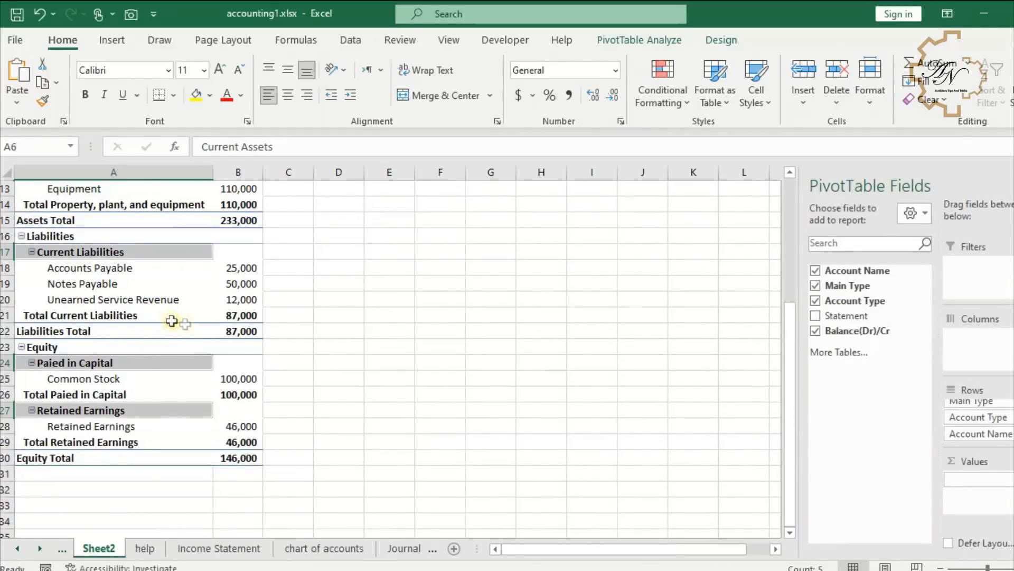
left_click(161, 301)
left_click(65, 238)
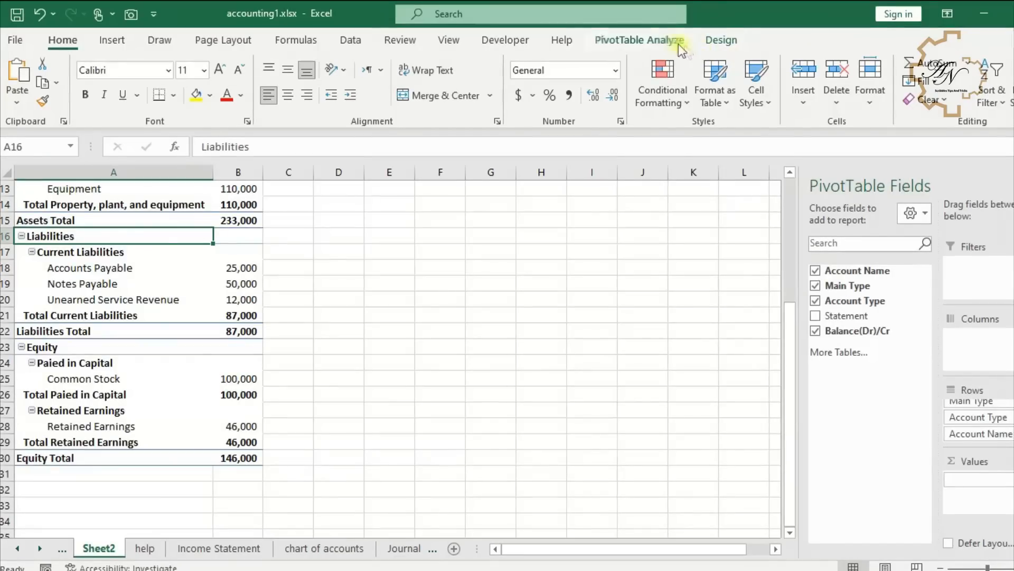
left_click(677, 42)
left_click(724, 68)
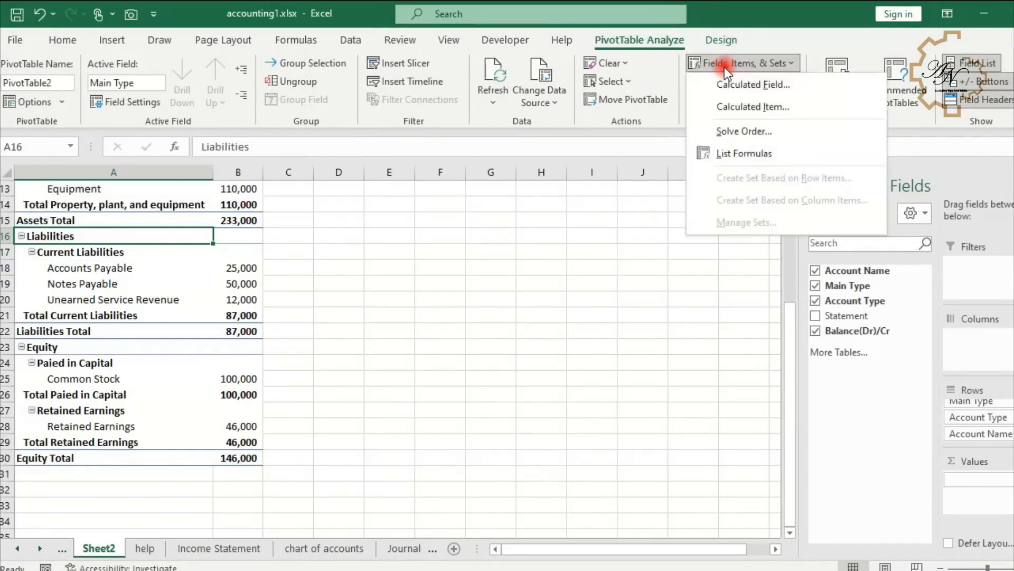
left_click(742, 105)
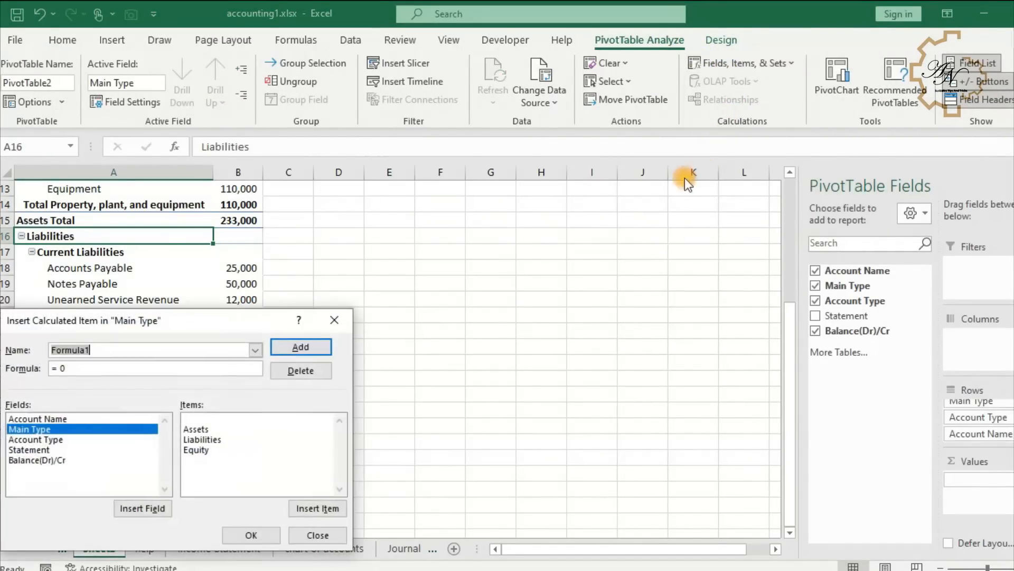
left_click_drag(219, 328, 587, 347)
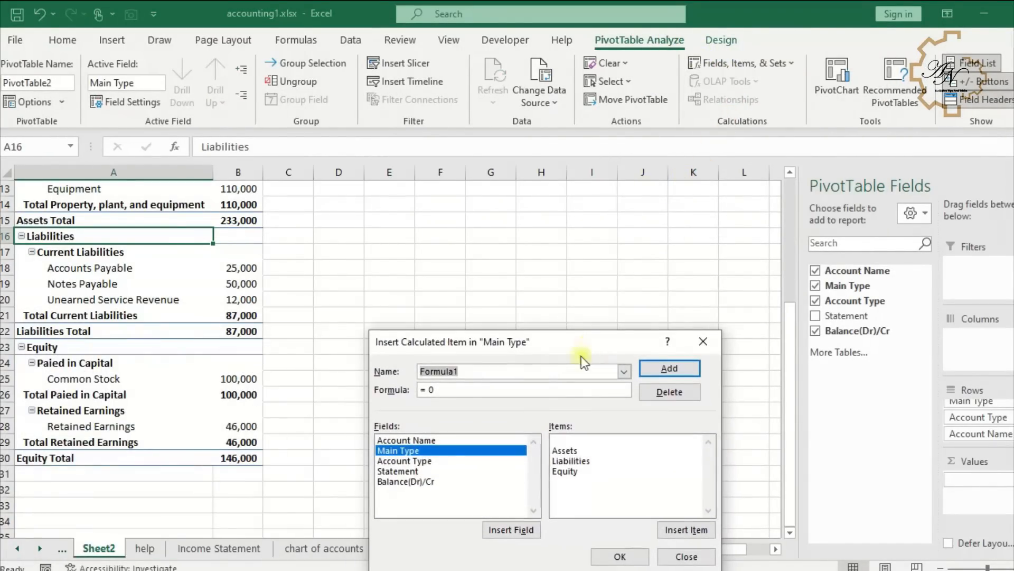
key("BackSpace")
left_click(484, 369)
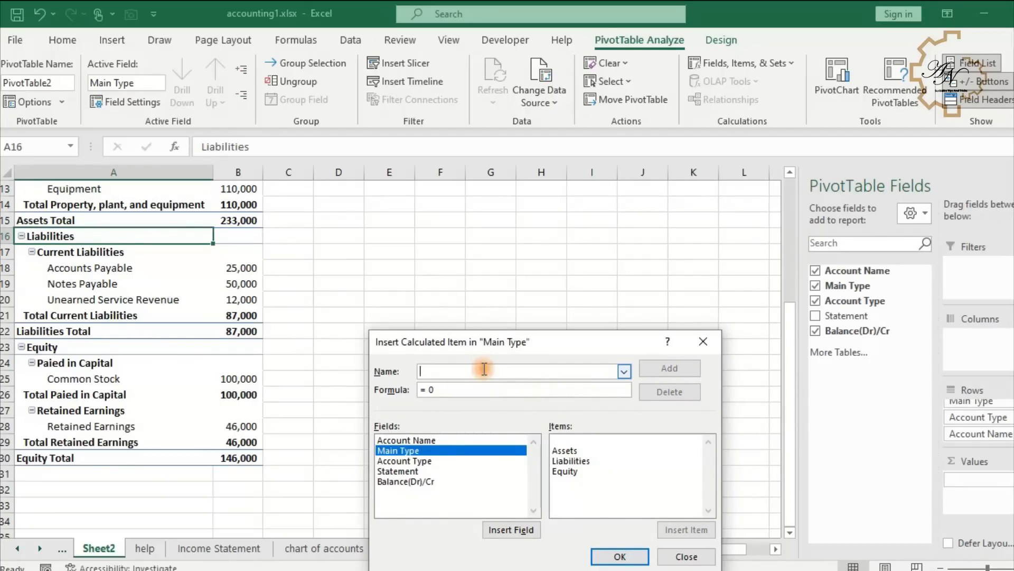
type("Total Liabilities and Equity")
left_click_drag(524, 358, 521, 242)
double_click(564, 347)
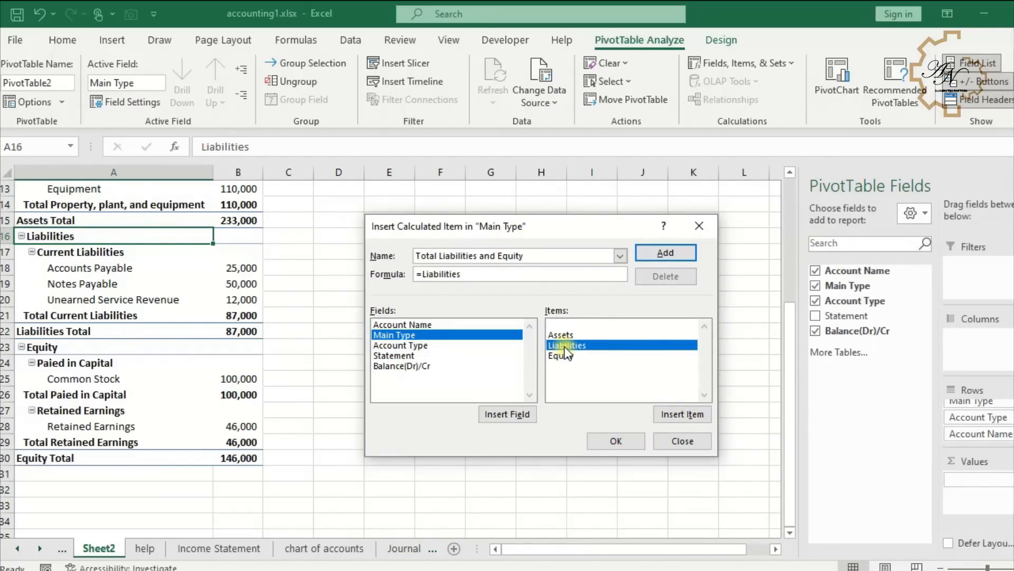
type("+")
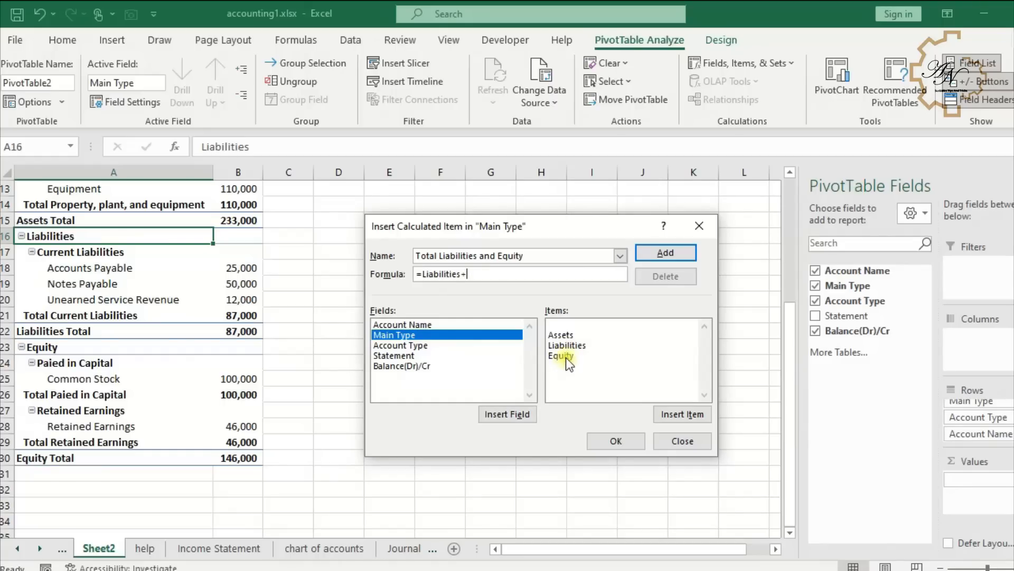
double_click(566, 357)
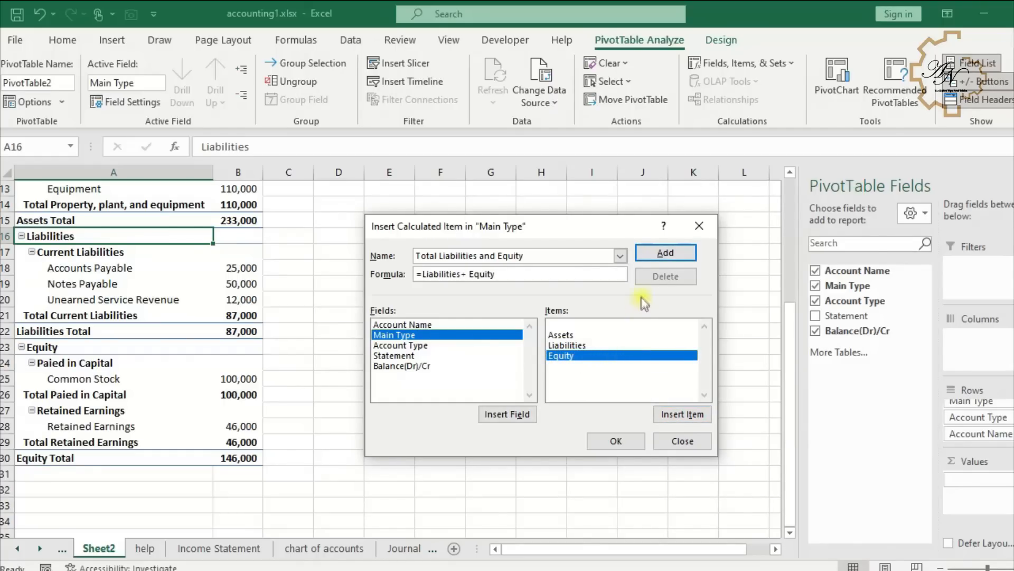
left_click(659, 255)
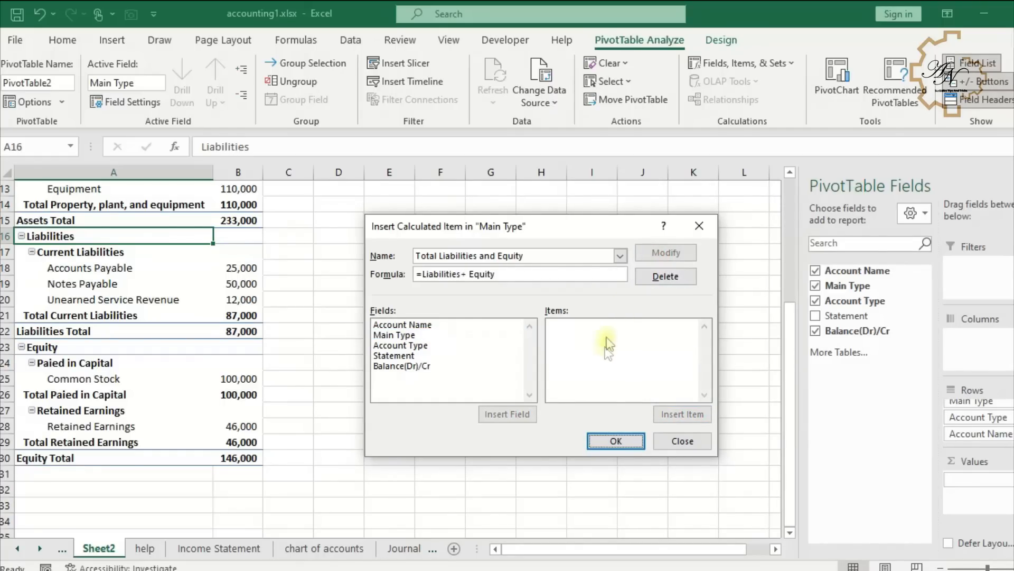
left_click(623, 439)
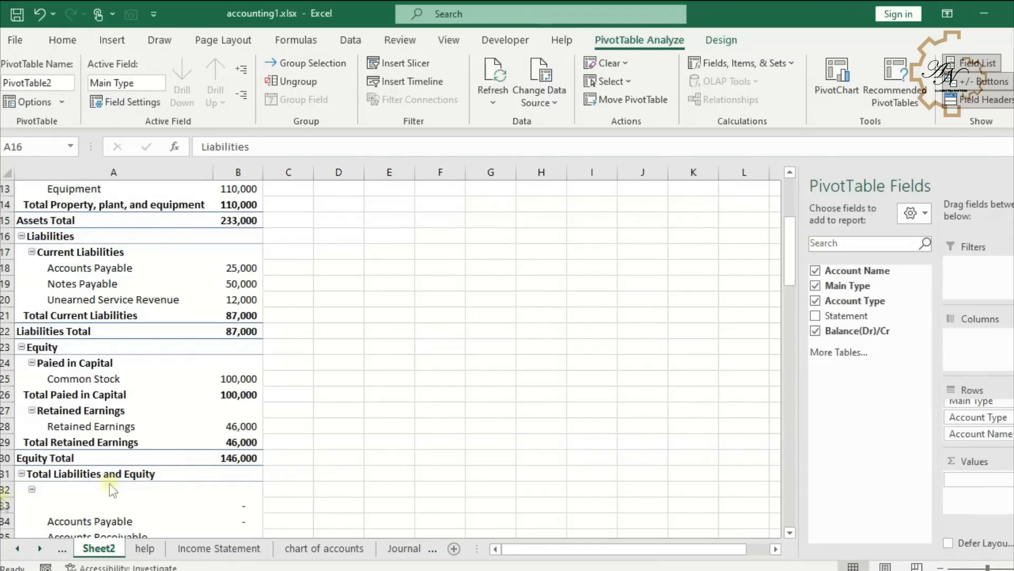
- Collapse the Total Liabilities and Equity item to show only its total
left_click(21, 474)
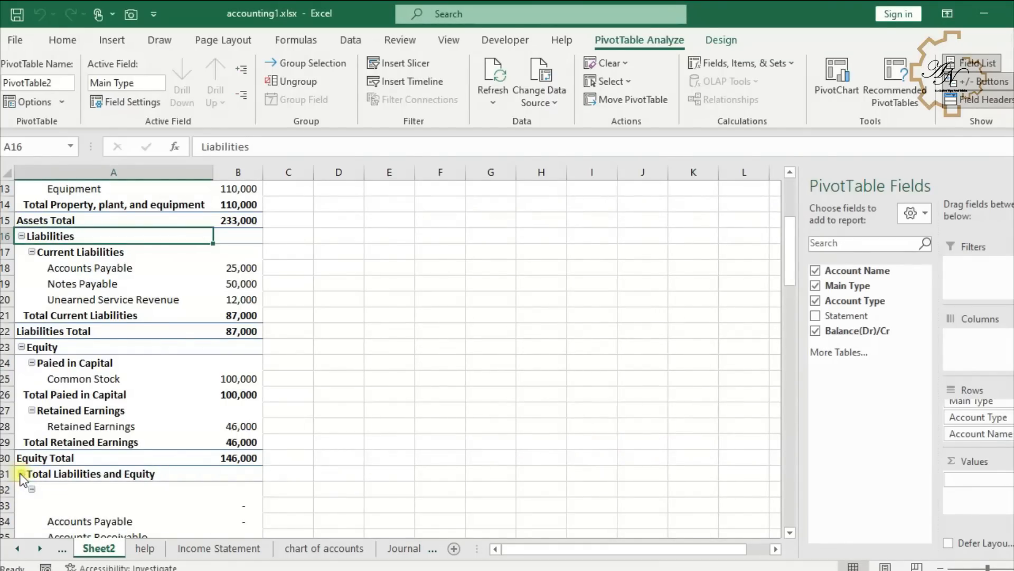
left_click(225, 474)
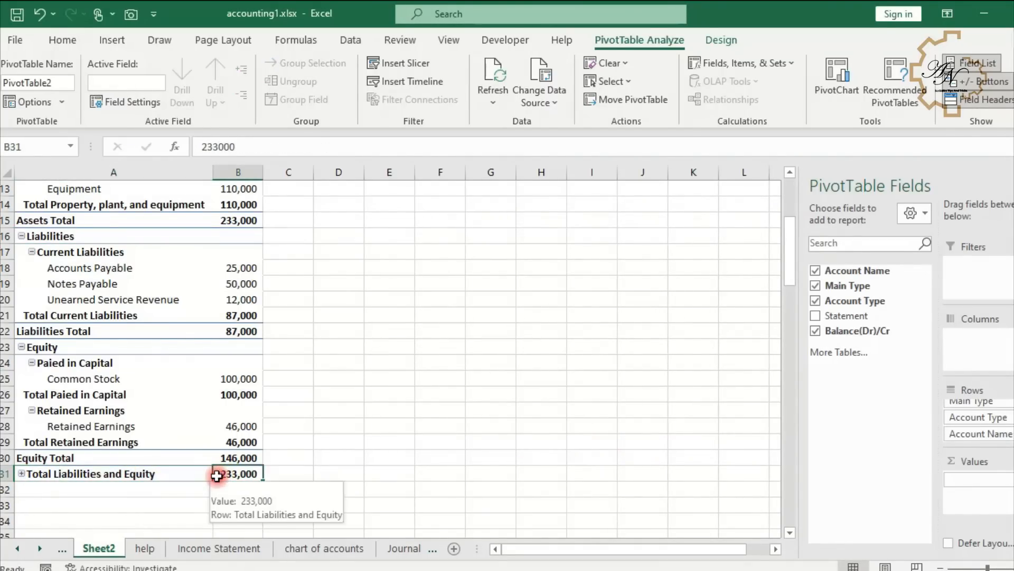
- Insert a new blank row at row 2 above the pivot table
scroll(191, 388, "up", 4)
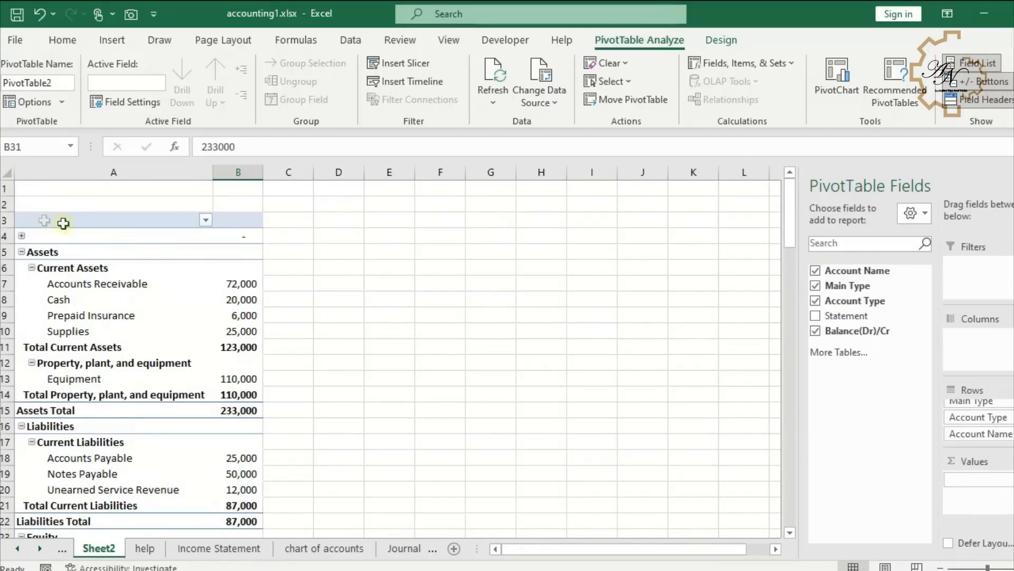
left_click(4, 204)
right_click(5, 204)
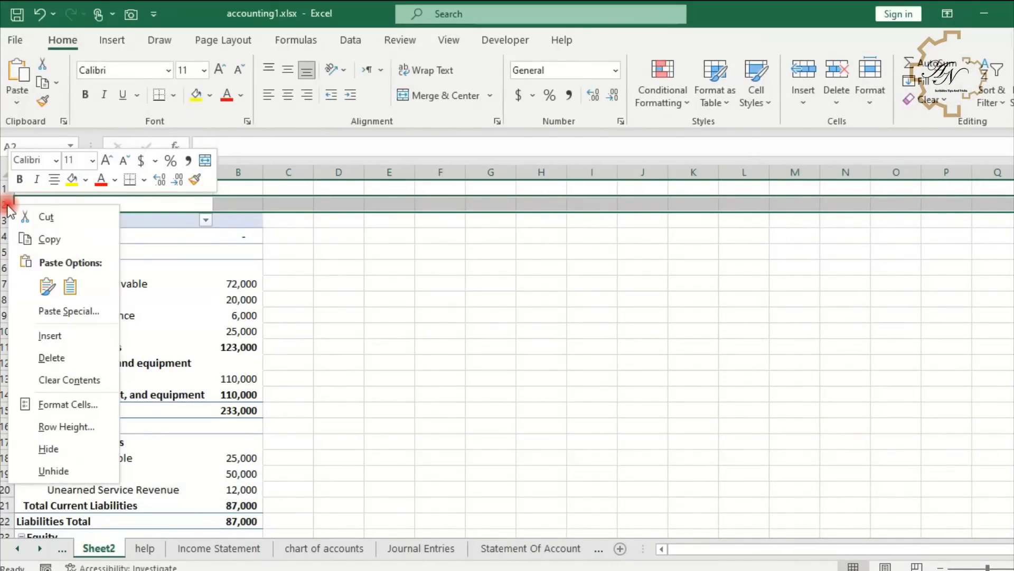
left_click(58, 335)
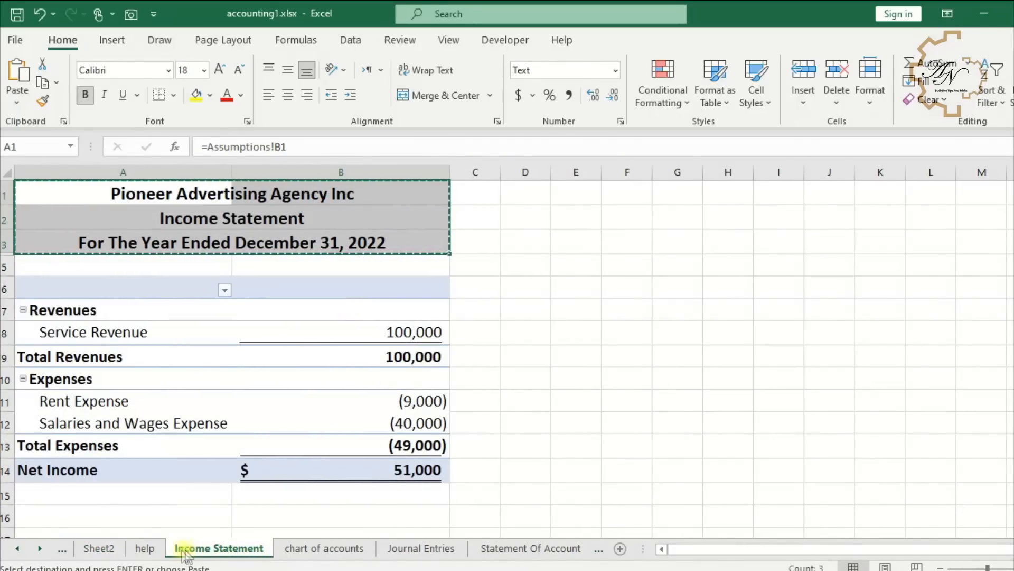
- Paste the copied Income Statement title block into A1 of Sheet2 and retitle its second line Balance Sheet
left_click(101, 549)
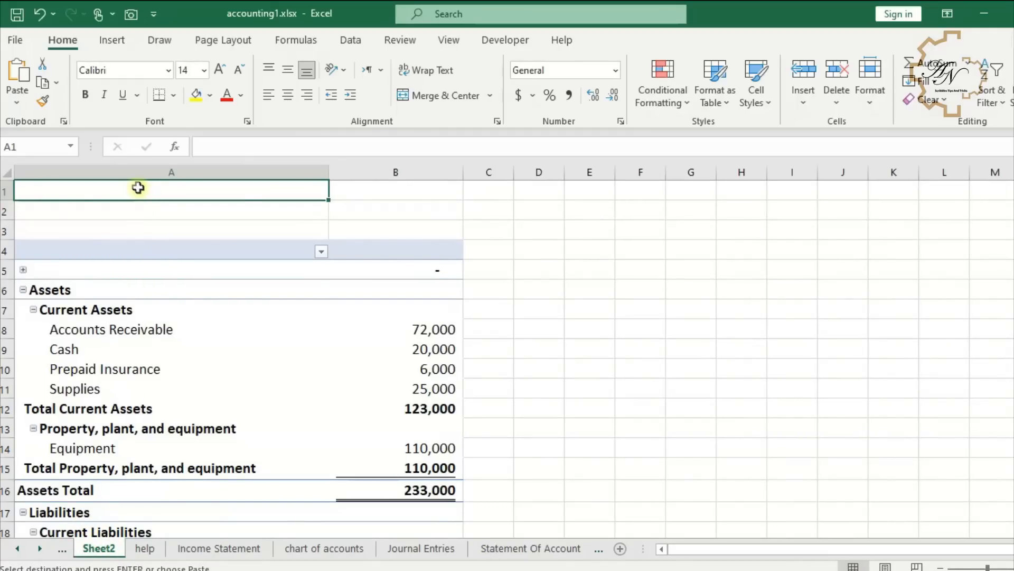
type("Pioneer Advertising Agency Inc Income Statement For The Year Ended December 31, 2022")
left_click(214, 219)
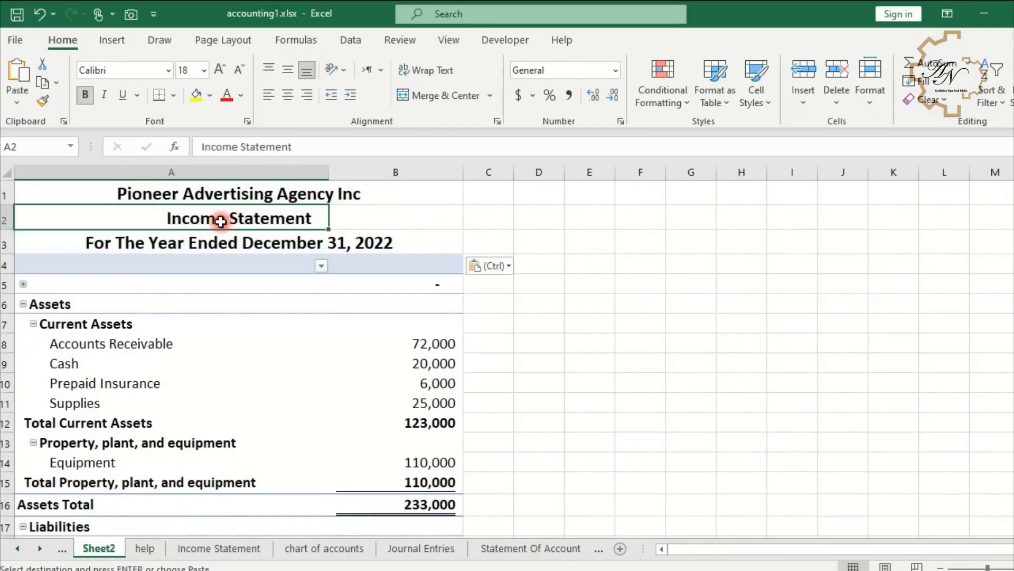
type("Balance Sheet")
key("Return")
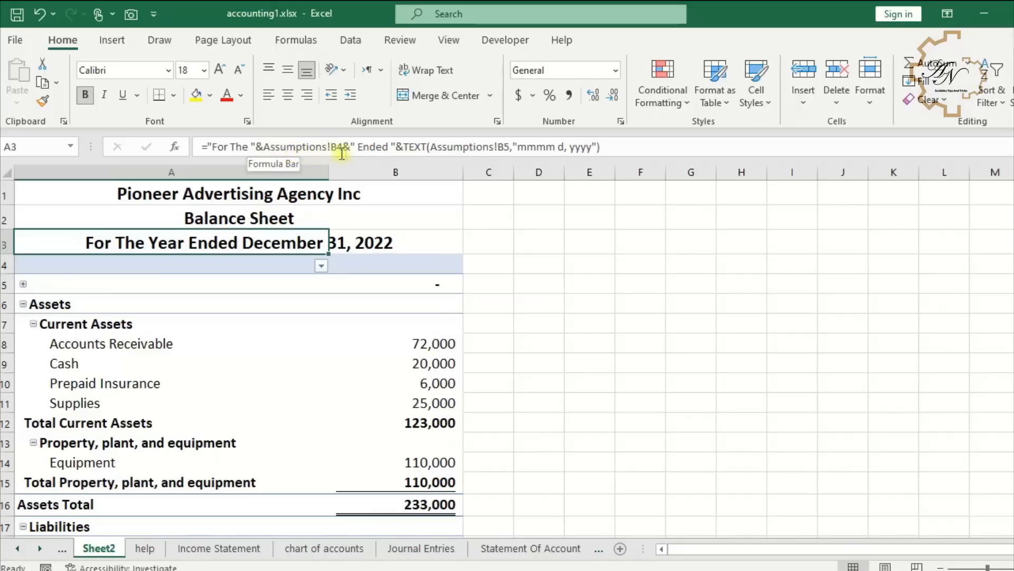
- Edit the A3 date formula to drop the "For The … Ended" prefix, leaving =TEXT(Assumptions!B5,"mmmm d, yyyy")
left_click_drag(406, 148, 207, 147)
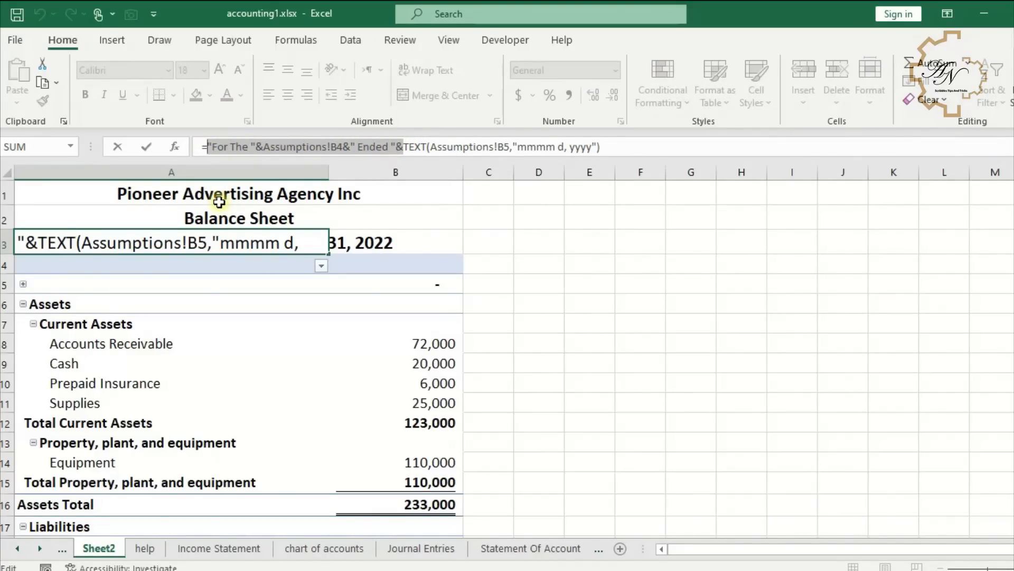
key("BackSpace")
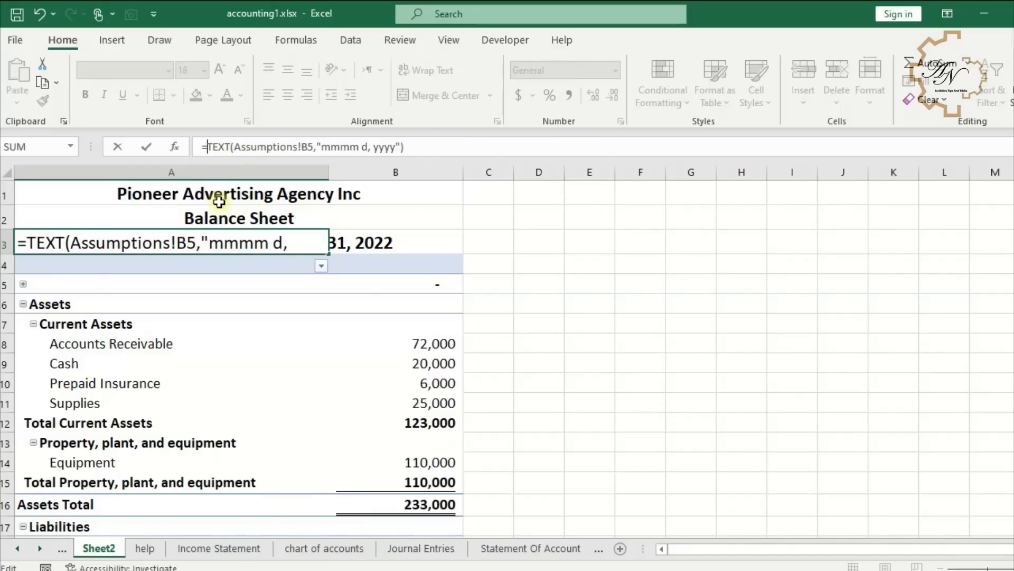
key("Return")
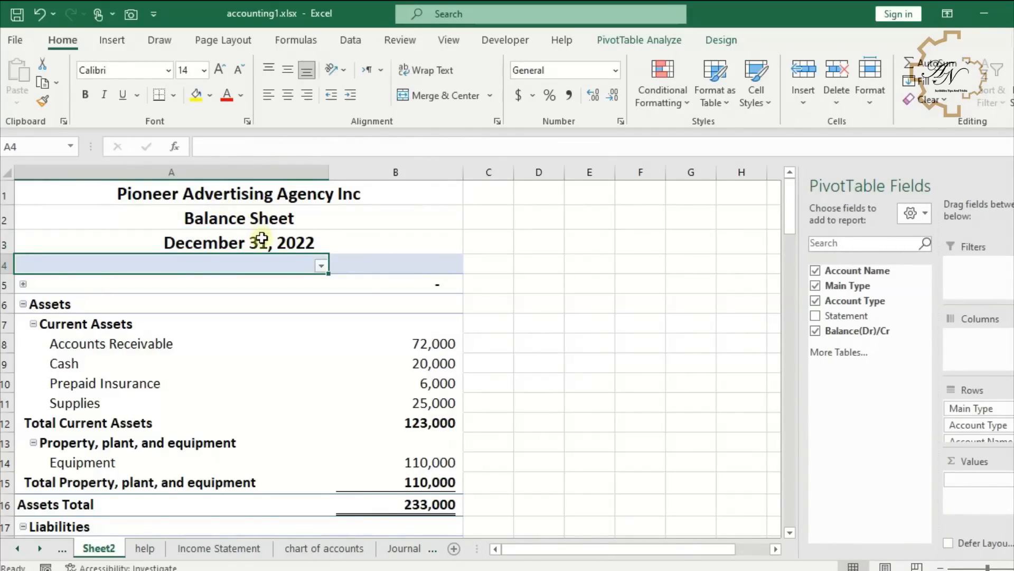
- Hide row 4 between the title block and the Balance Sheet pivot table
left_click(262, 239)
left_click(261, 265)
left_click(5, 265)
right_click(5, 266)
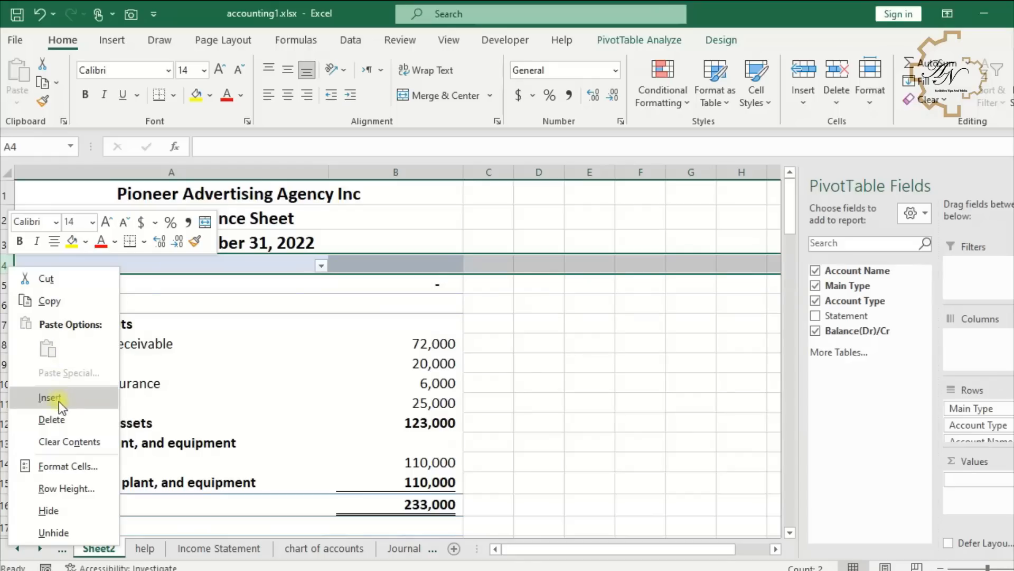
left_click(68, 508)
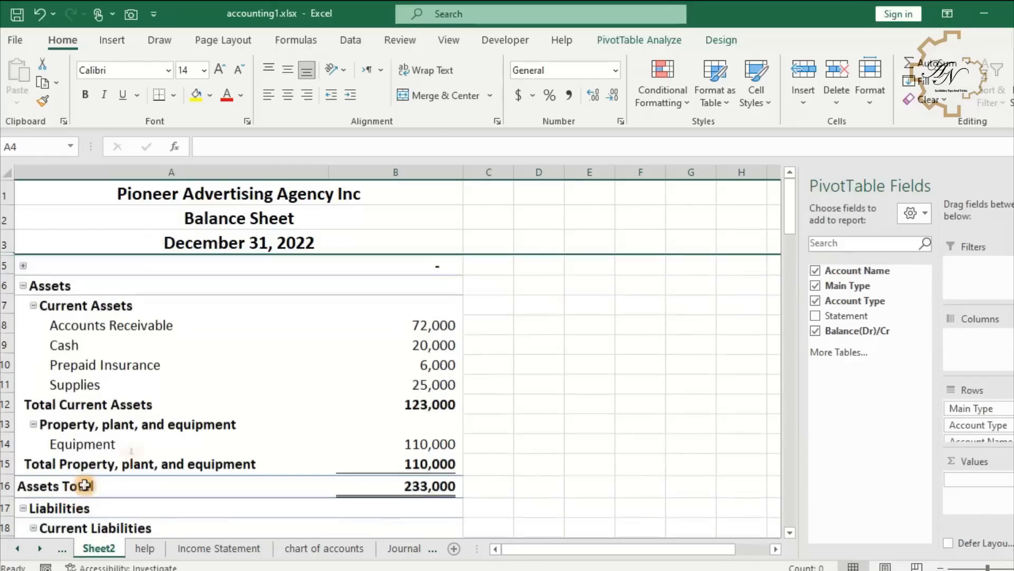
- Scroll down through the Balance Sheet pivot table to review its sections
left_click(185, 385)
scroll(202, 366, "down", 1)
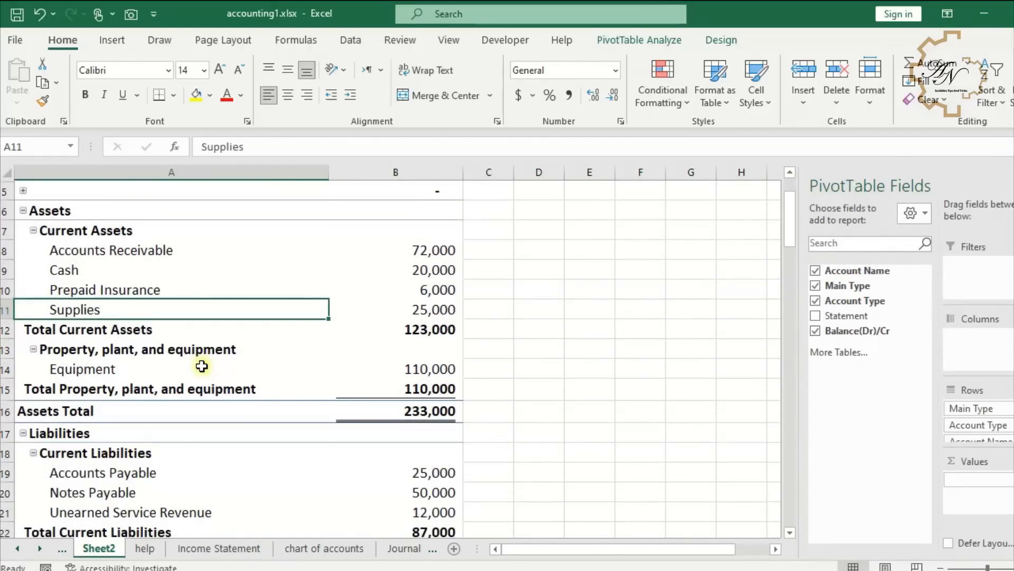
scroll(202, 366, "down", 2)
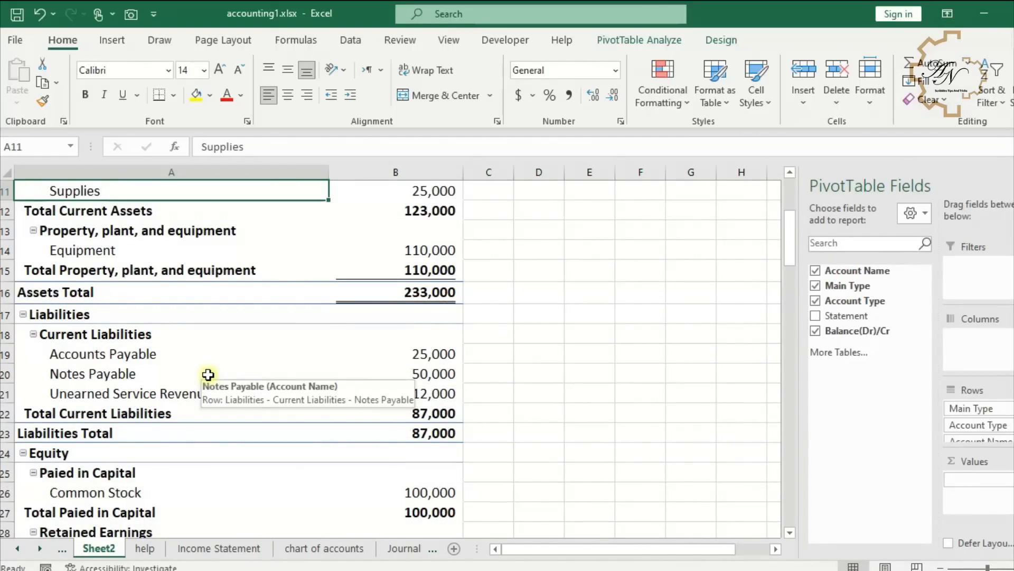
scroll(207, 376, "down", 1)
scroll(209, 380, "down", 1)
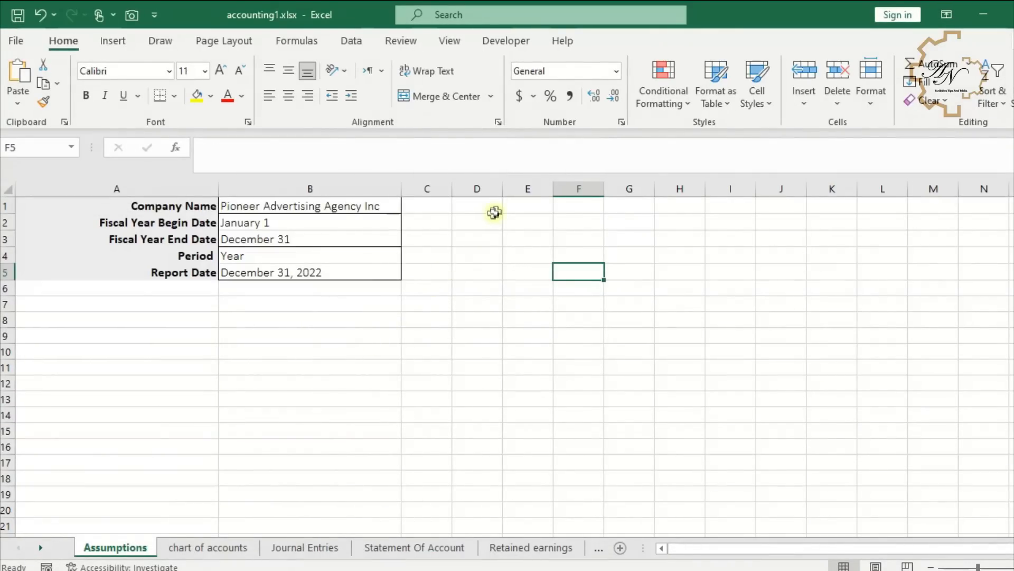
- Draw a rectangle shape spanning about D1:G4 on the Assumptions sheet as a chart of accounts button
left_click(493, 209)
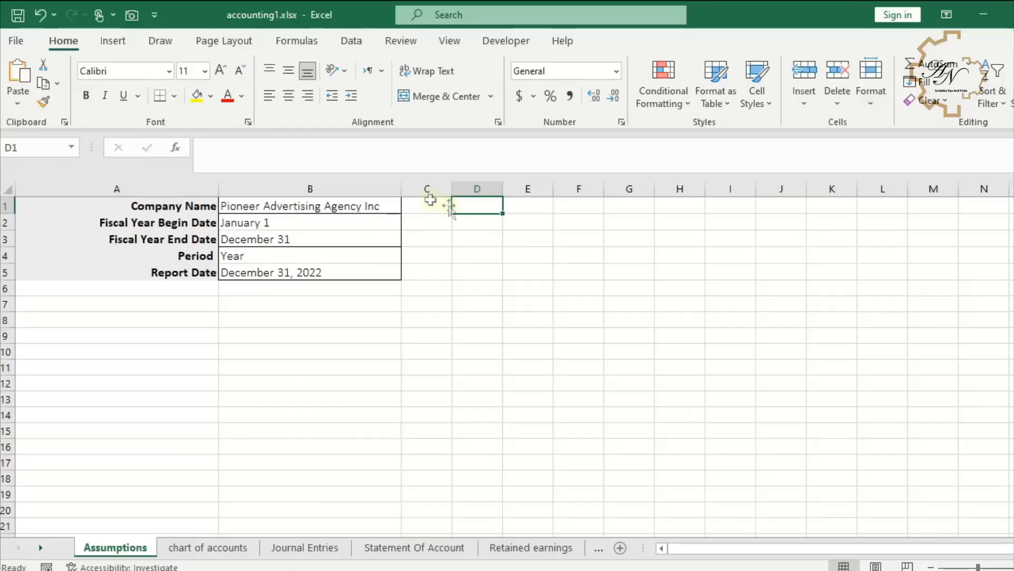
left_click(114, 41)
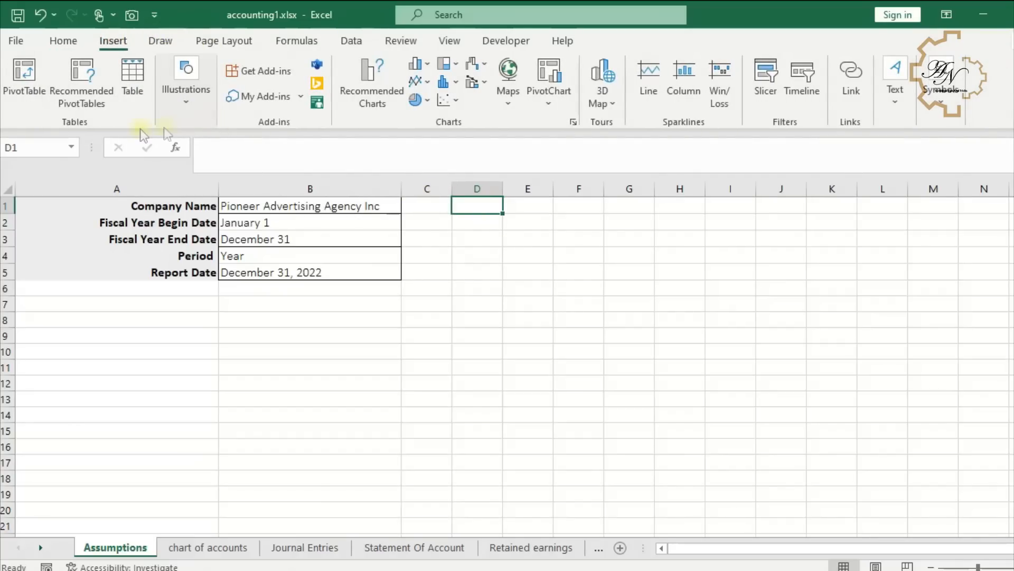
left_click(186, 101)
left_click(212, 153)
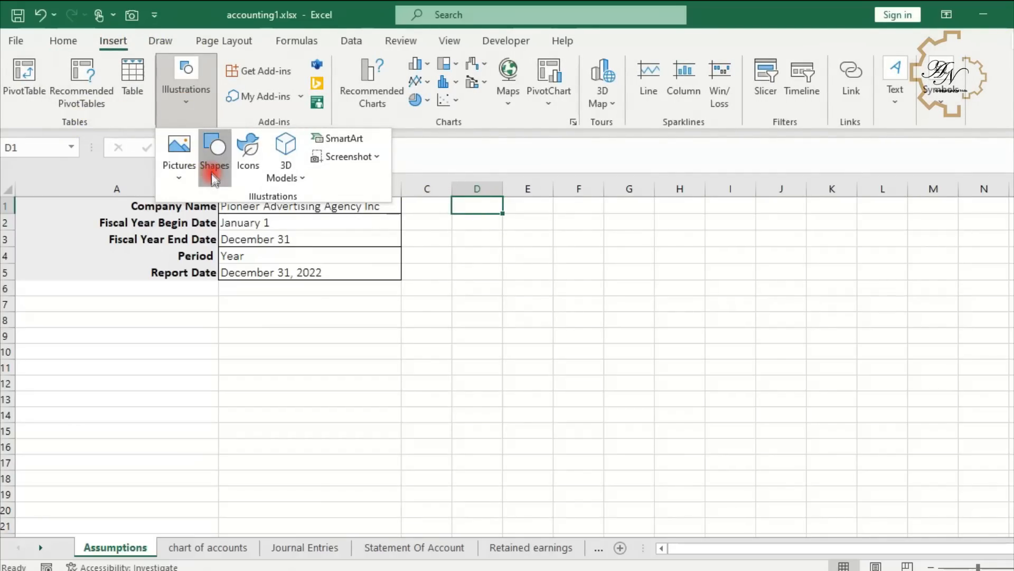
left_click(290, 221)
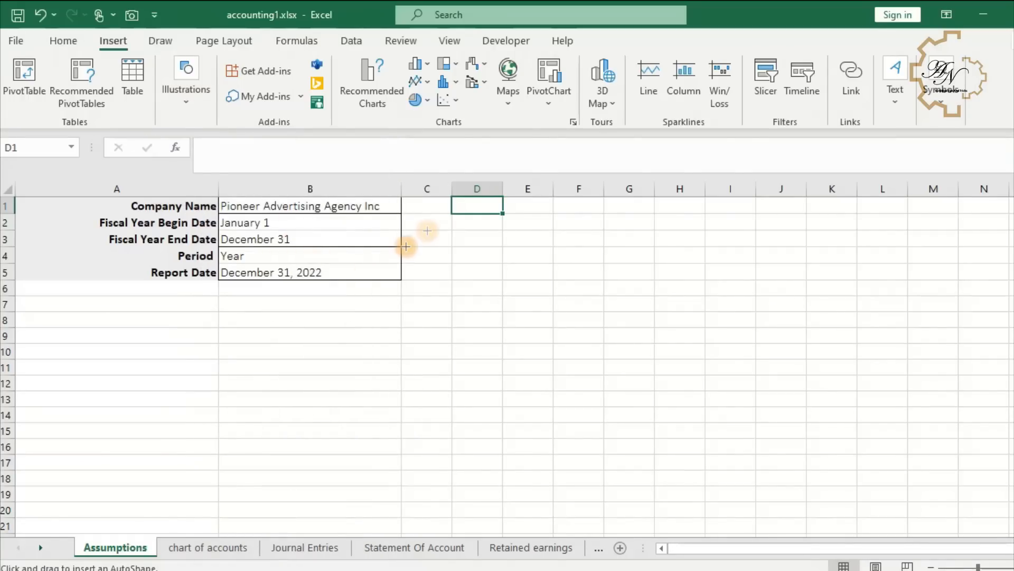
left_click_drag(468, 213, 572, 266)
left_click_drag(572, 266, 587, 268)
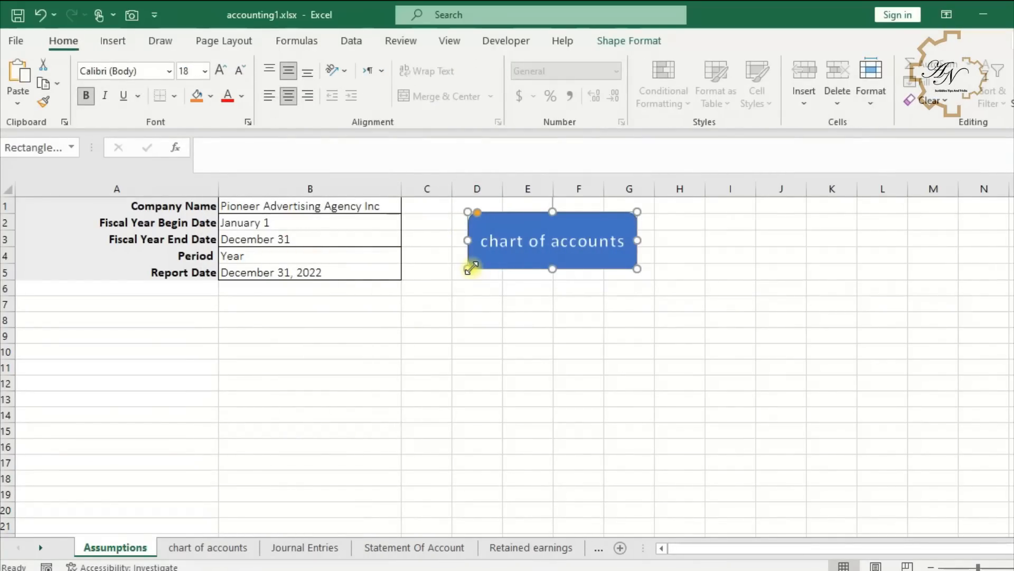
- Hyperlink the chart of accounts shape to the 'chart of accounts' sheet in this document
right_click(492, 264)
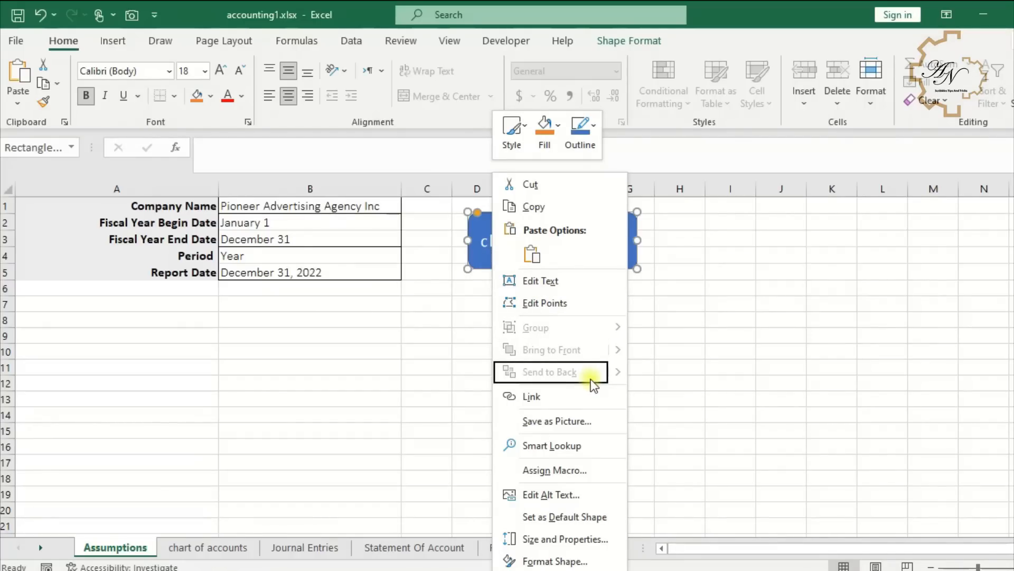
left_click(564, 397)
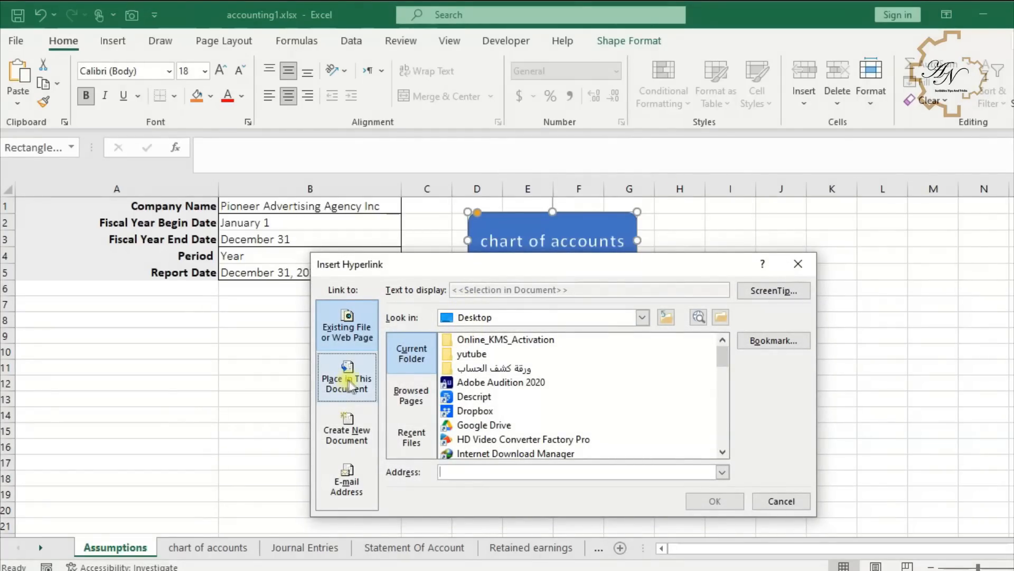
left_click(348, 382)
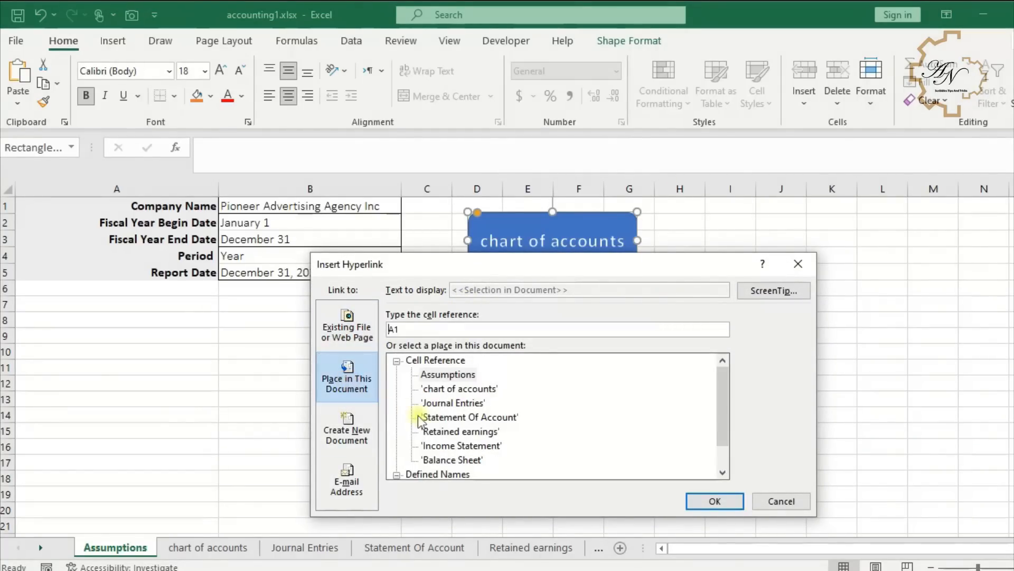
left_click(454, 388)
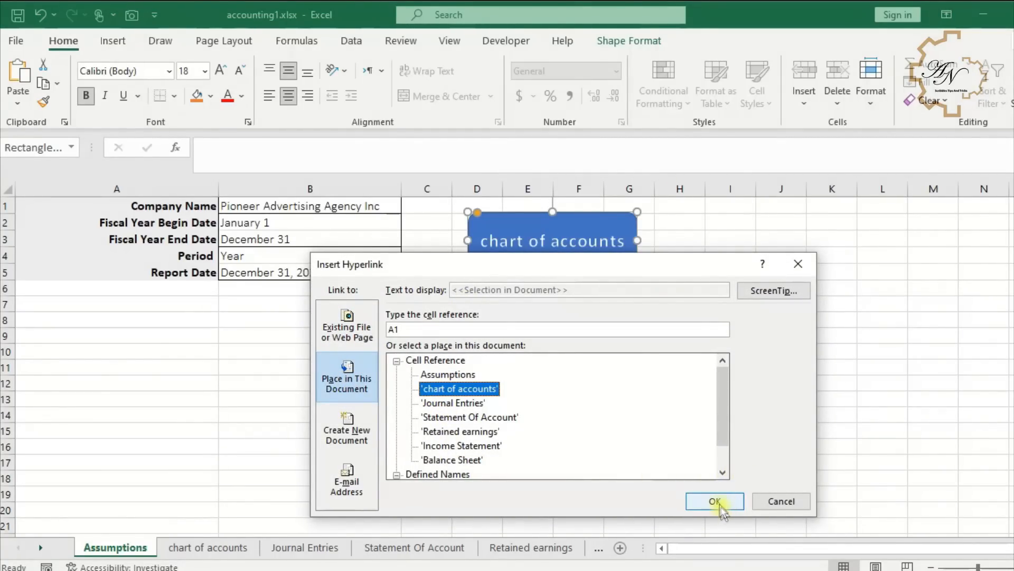
left_click(713, 501)
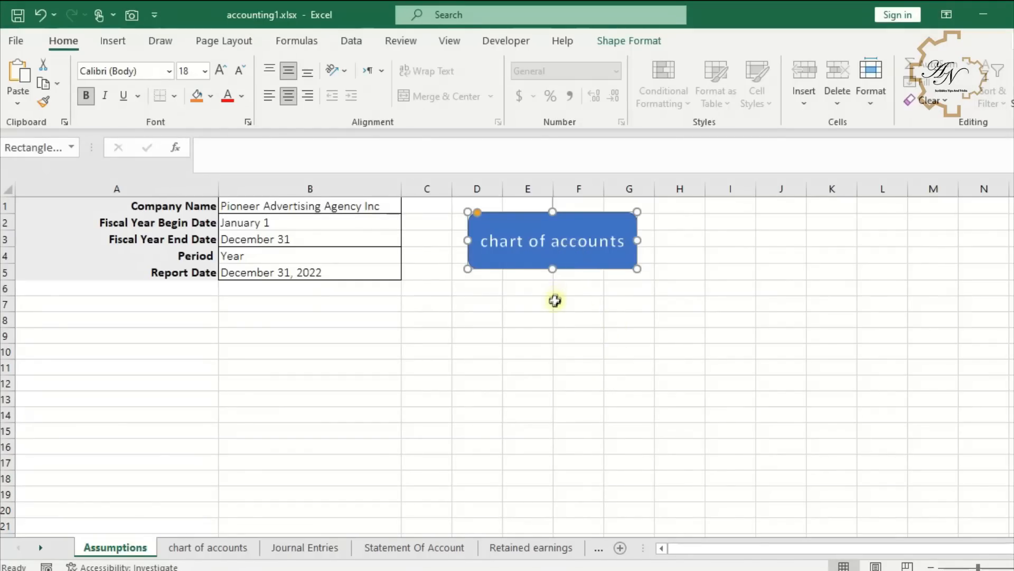
- Test the chart of accounts button link and follow it from the Assumptions sheet again
left_click(556, 300)
left_click(562, 254)
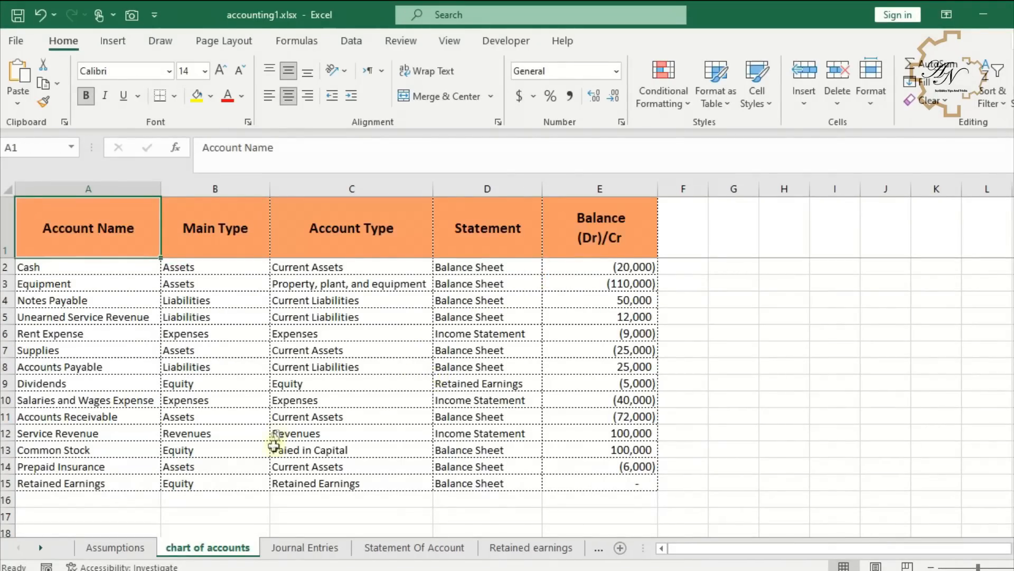
left_click(108, 548)
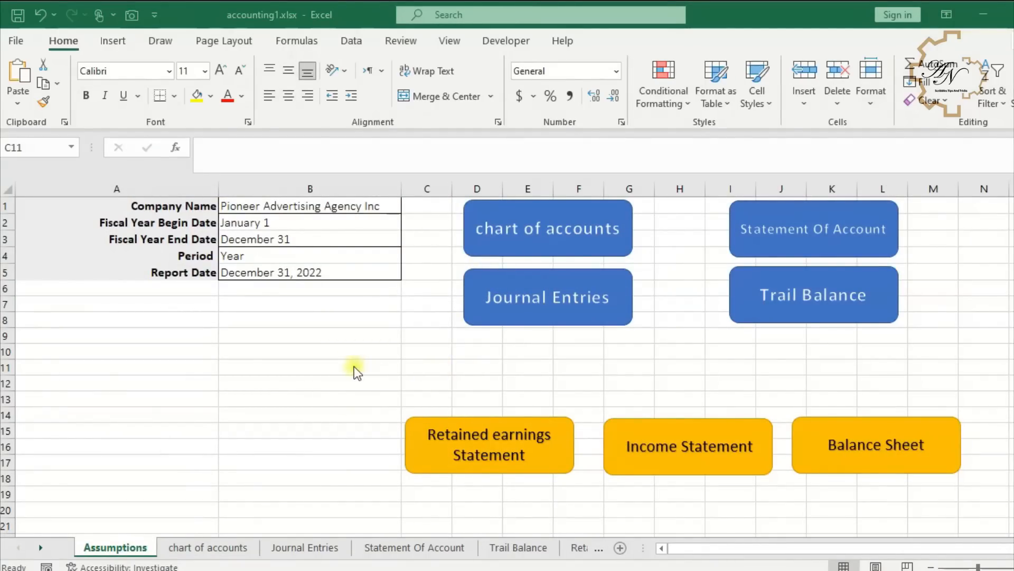
left_click(525, 229)
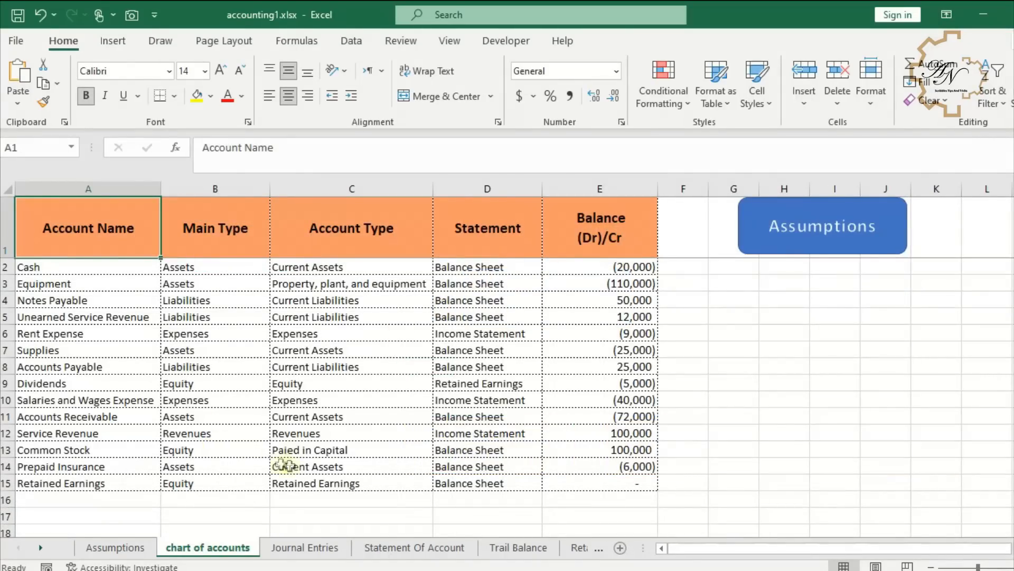
- Hyperlink the Assumptions button on the chart of accounts sheet to the Assumptions sheet
right_click(765, 249)
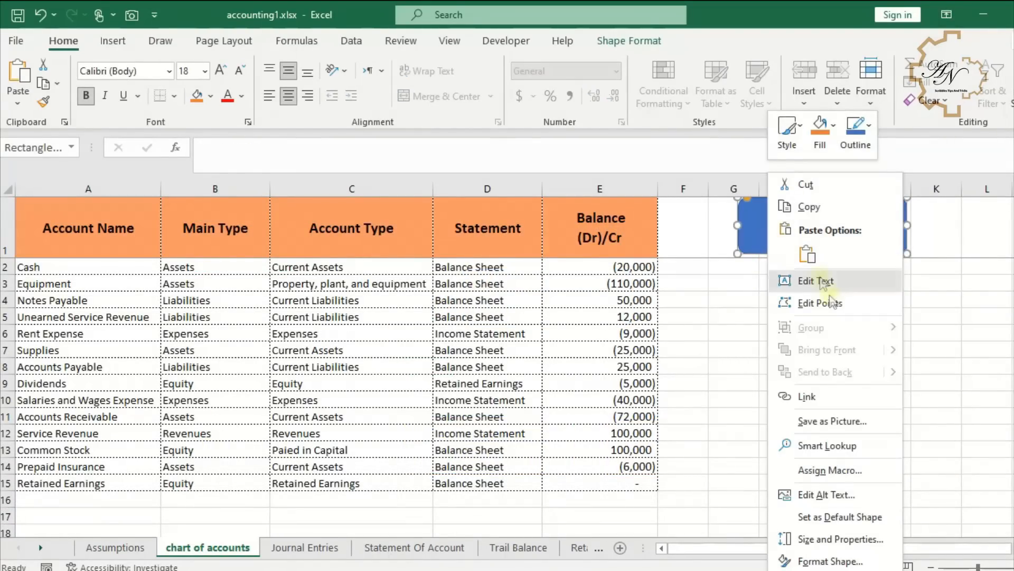
left_click(824, 397)
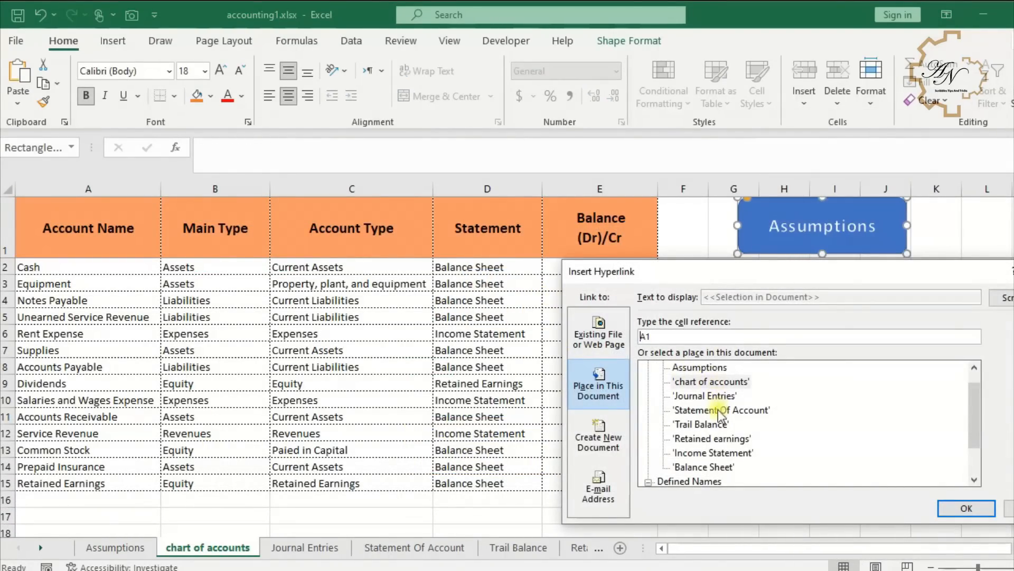
left_click(699, 370)
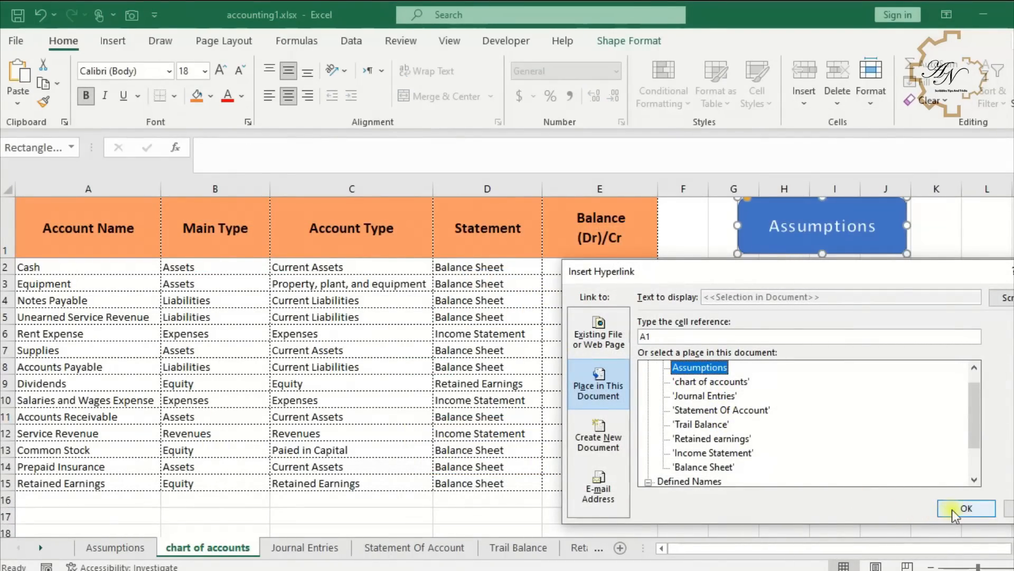
left_click(967, 508)
- Copy the Assumptions button and paste it at the top right of the Journal Entries sheet
right_click(737, 256)
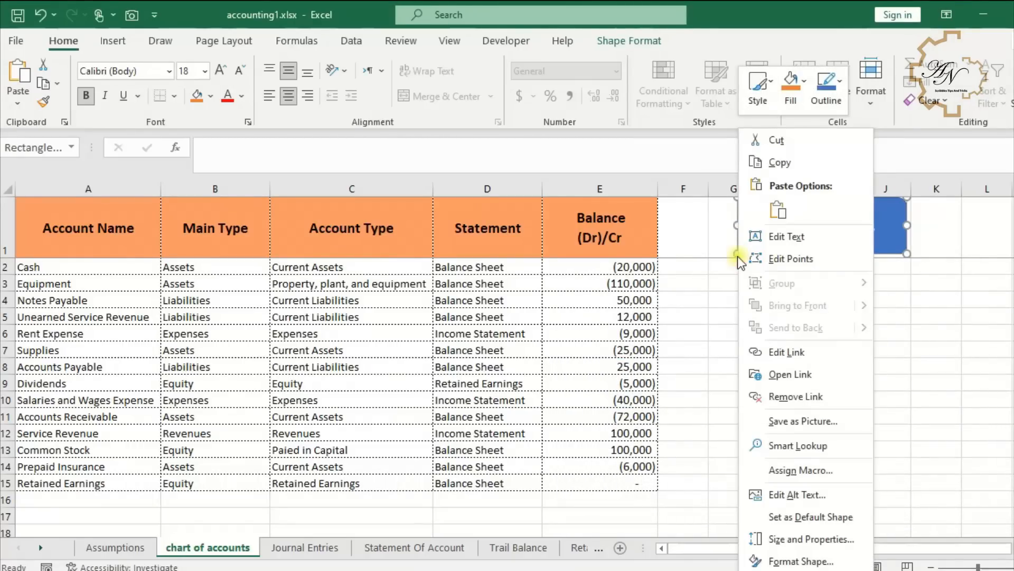
left_click(798, 166)
left_click(305, 548)
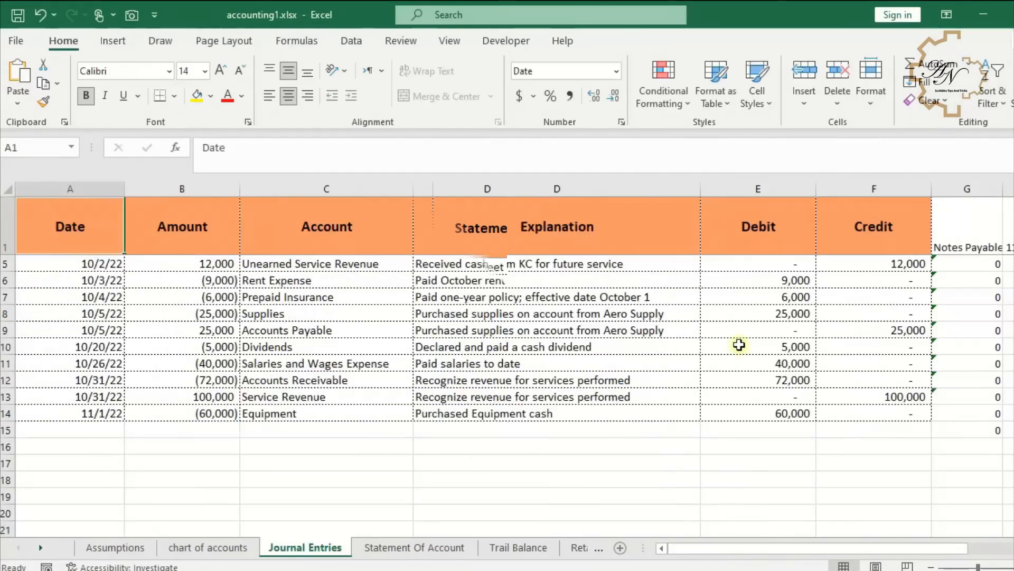
key("ctrl+v")
left_click_drag(147, 233, 919, 225)
scroll(920, 225, "up", 1)
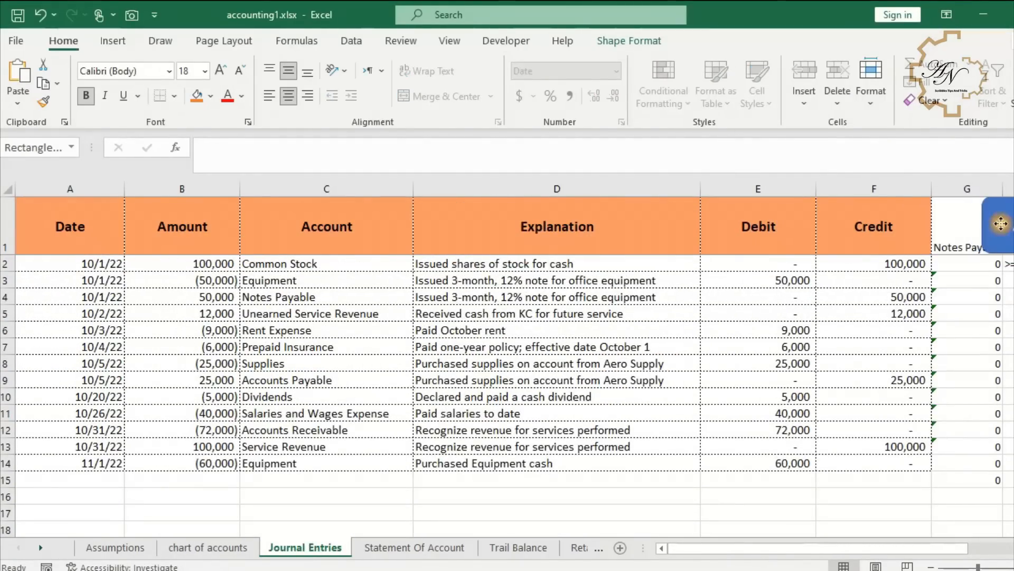
- Paste the Assumptions button at the top right of the Statement Of Account sheet and onto the Trail Balance sheet
left_click(401, 548)
key("ctrl+v")
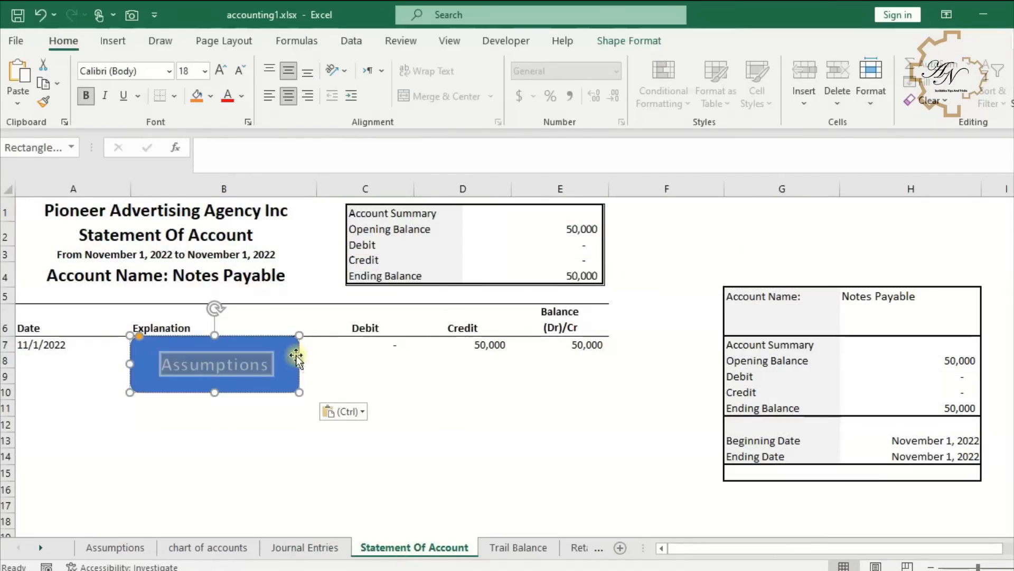
left_click_drag(290, 364, 929, 225)
left_click(517, 547)
key("ctrl+v")
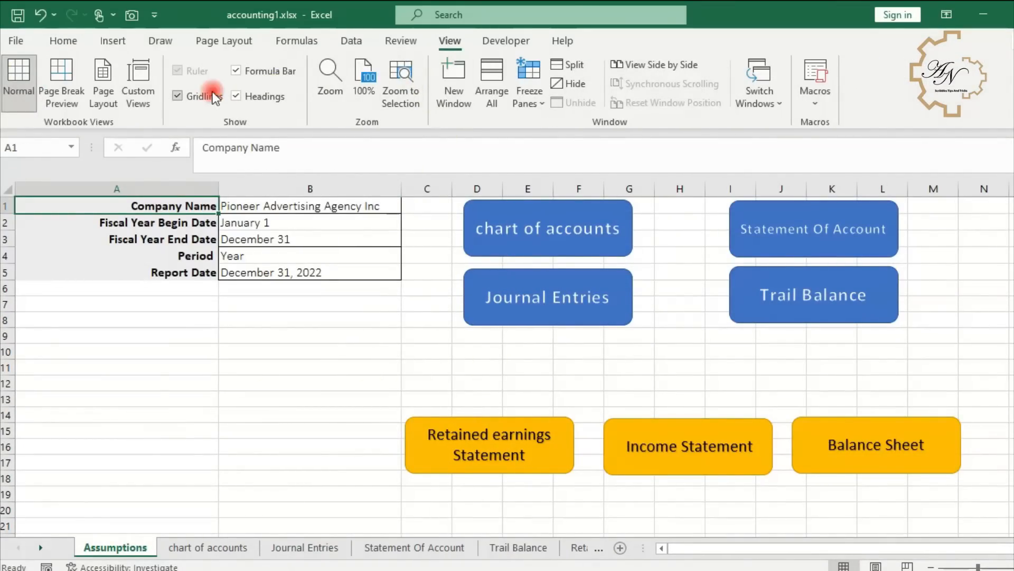
- Hide gridlines on the Assumptions sheet and freeze panes at cell N20
left_click(177, 96)
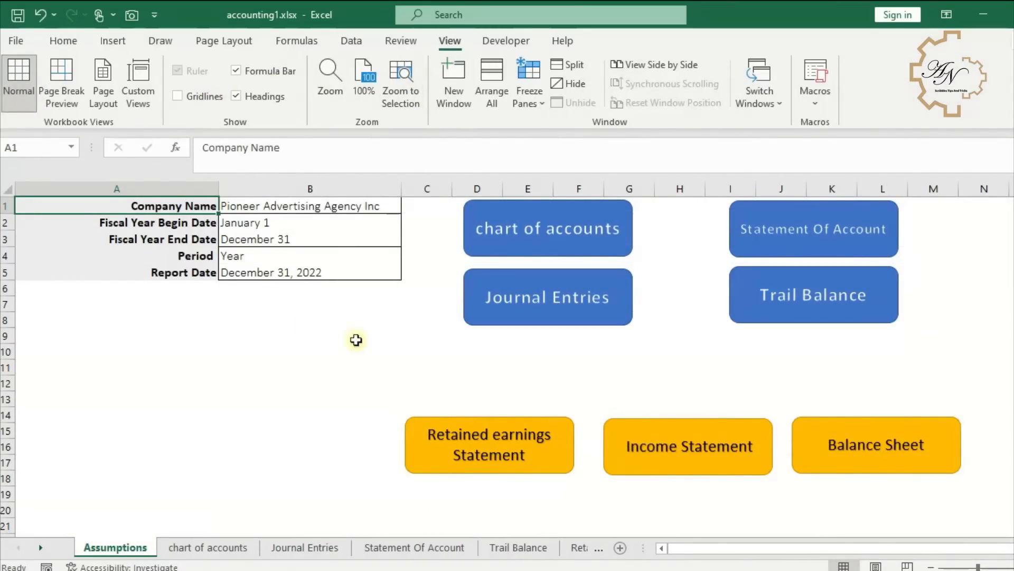
left_click(981, 511)
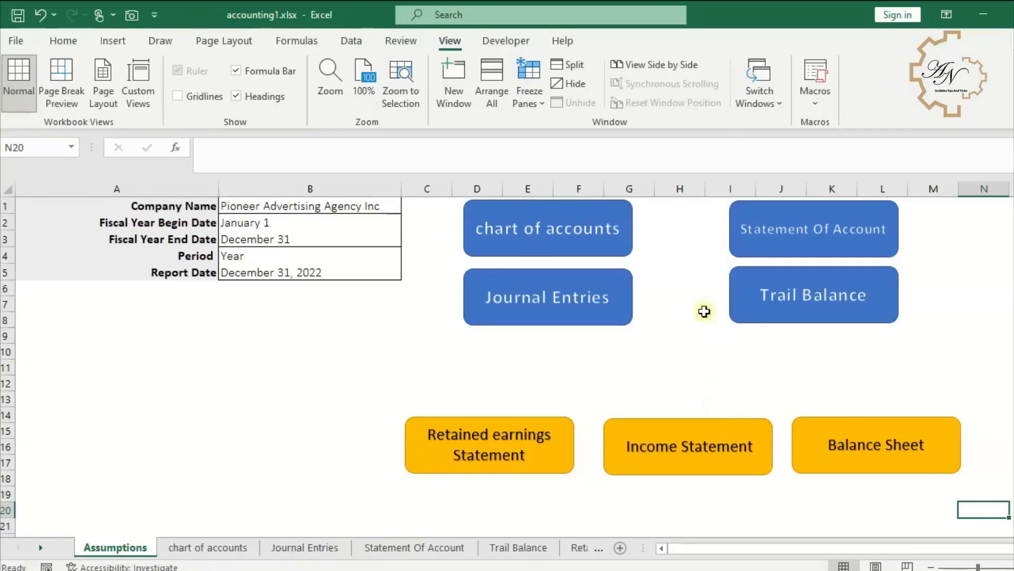
left_click(529, 100)
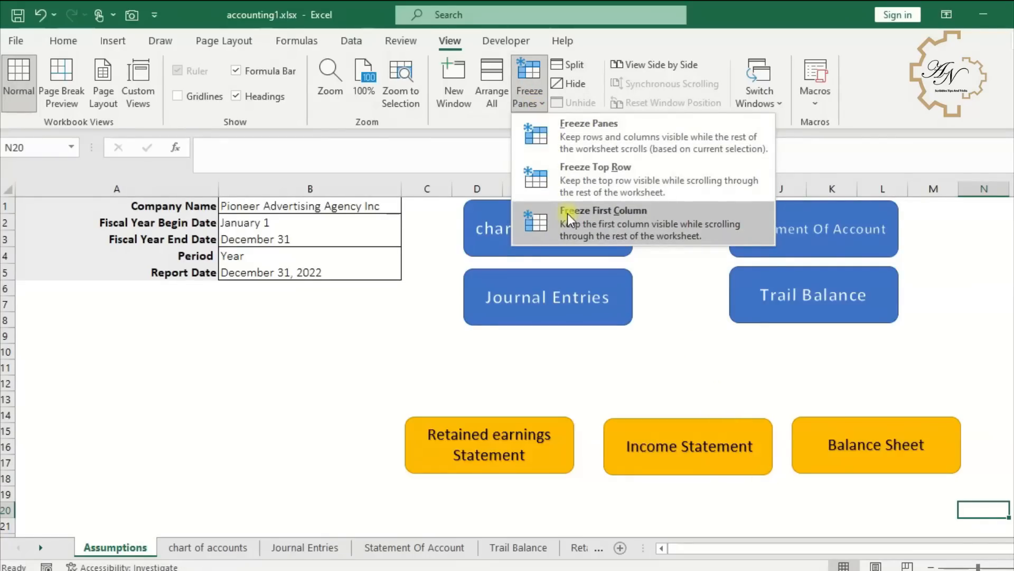
left_click(573, 130)
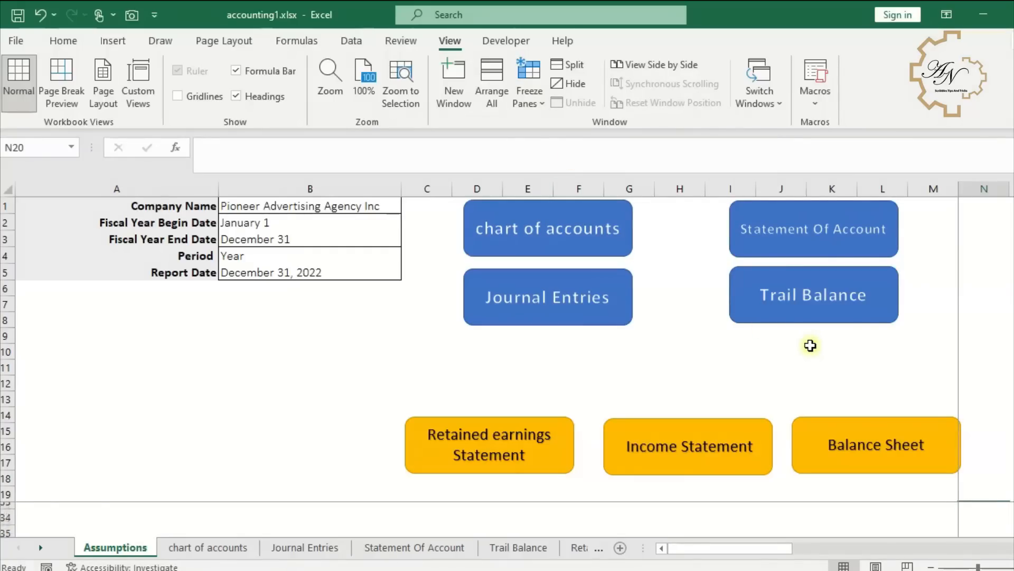
left_click(814, 509)
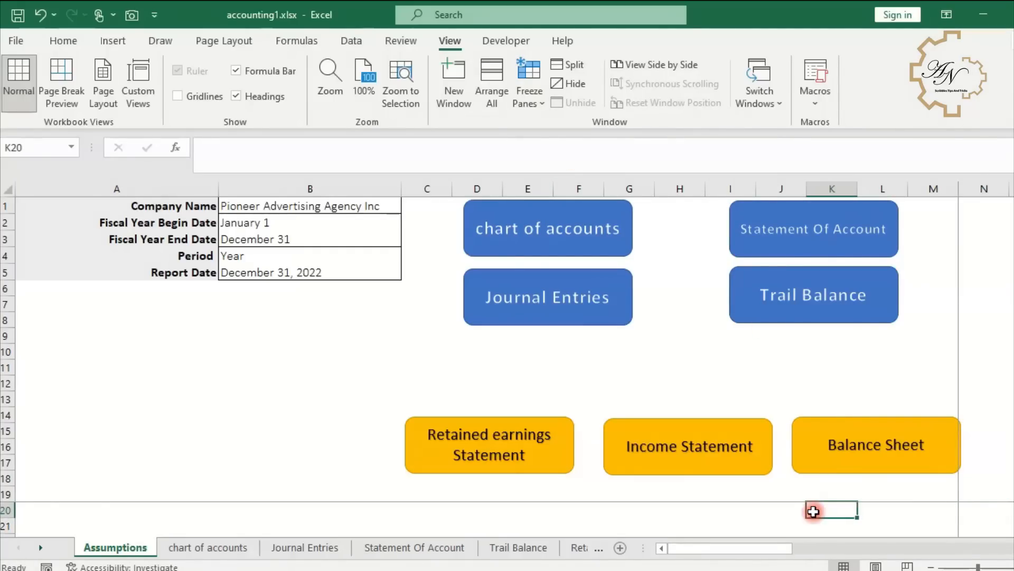